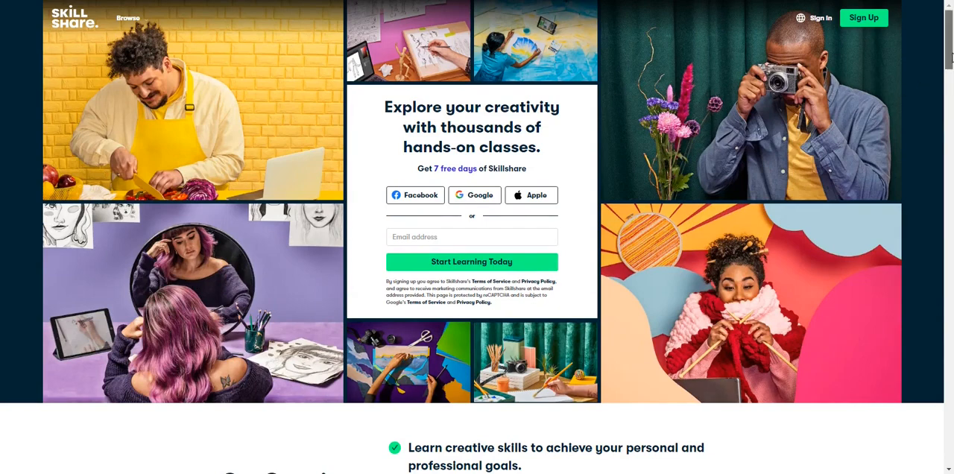
Look through the Skillshare home page from the hero down to the online courses and back up.
mouse_move(950, 57)
left_mouse_down()
mouse_move(950, 117)
mouse_move(952, 46)
left_mouse_up()
scroll(436, 209, "down", 3)
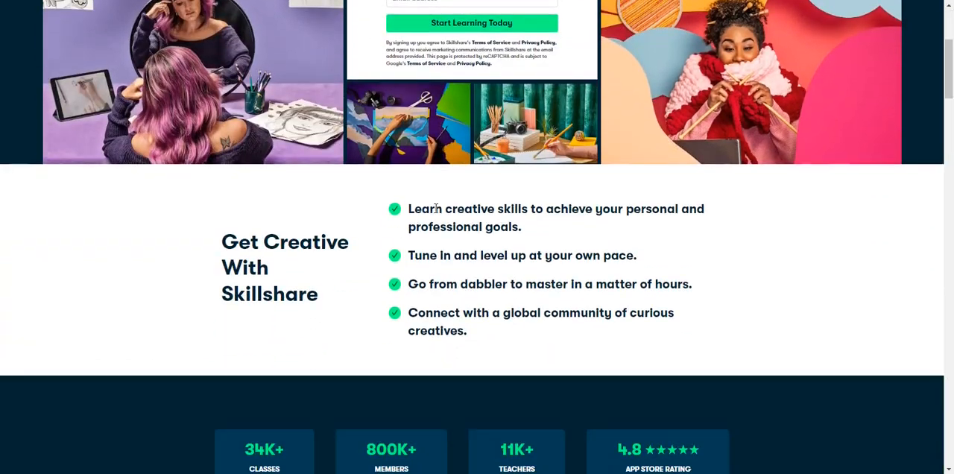
scroll(646, 222, "down", 2)
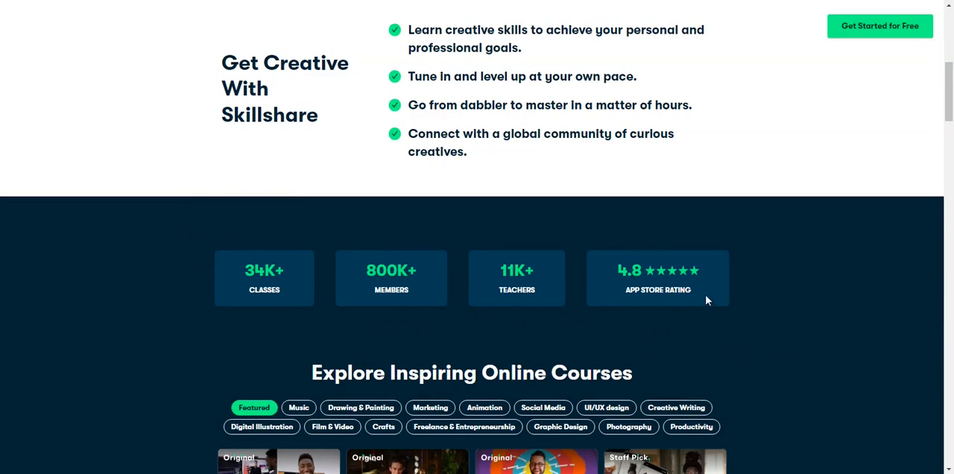
scroll(707, 298, "up", 5)
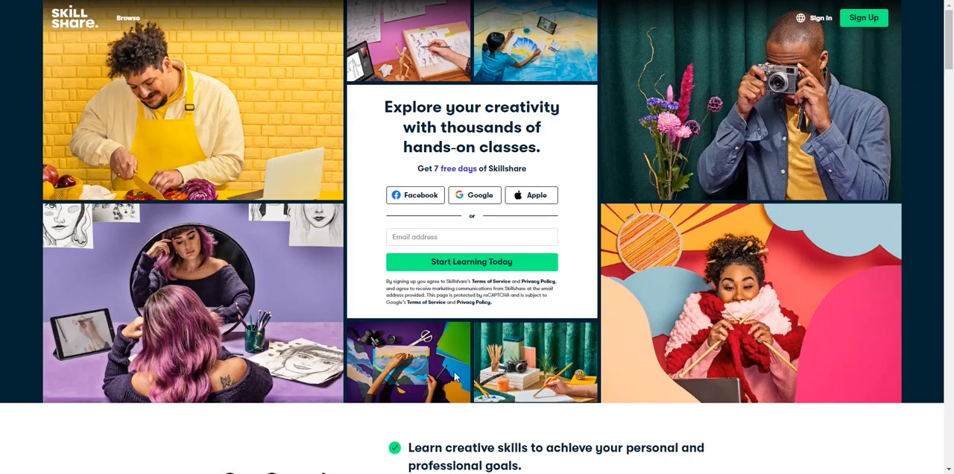
Open the developer tools' responsive preview and examine how the Skillshare hero adapts between full desktop and mobile widths.
key("ctrl+shift+i")
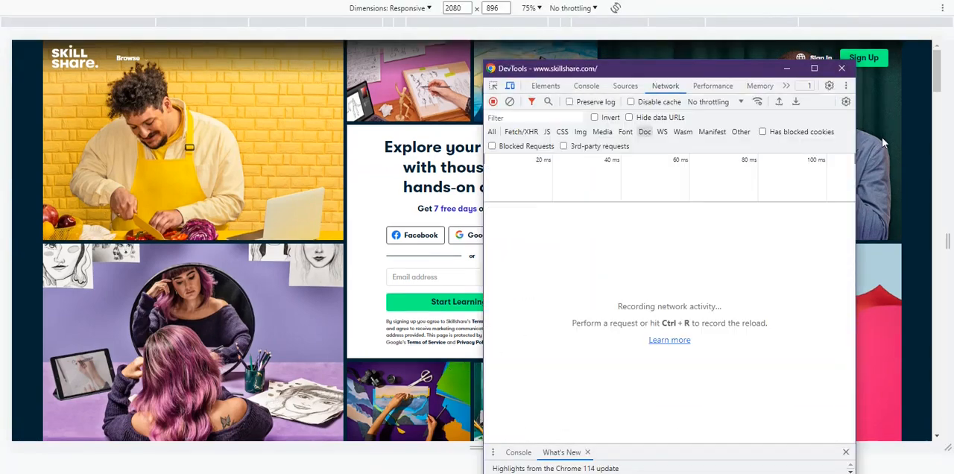
left_click(937, 183)
scroll(887, 237, "up", 5)
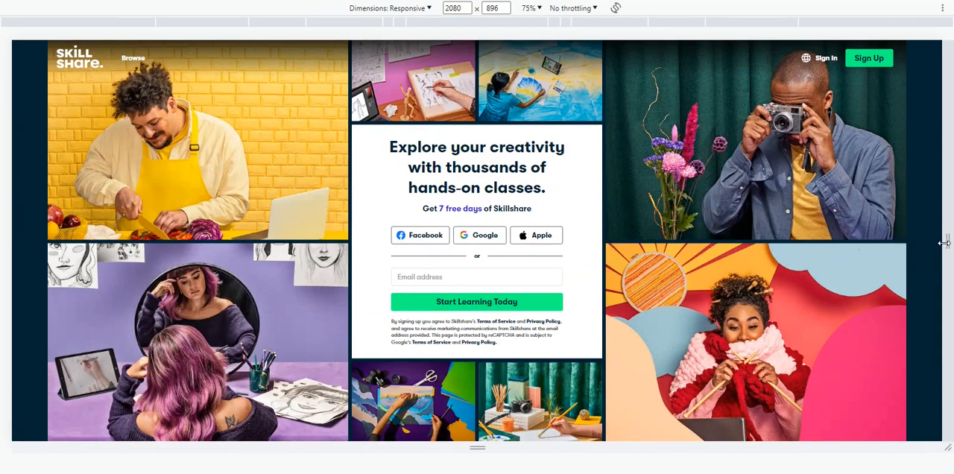
left_click_drag(945, 243, 737, 291)
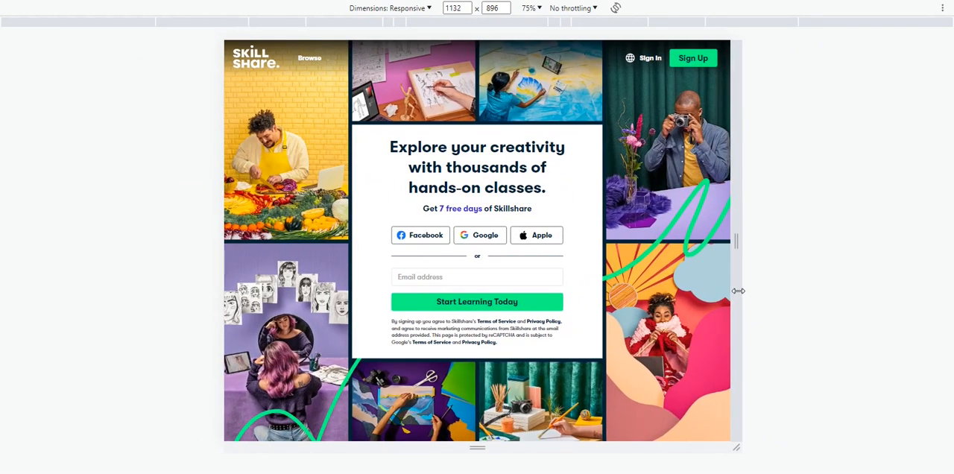
left_click_drag(738, 291, 685, 288)
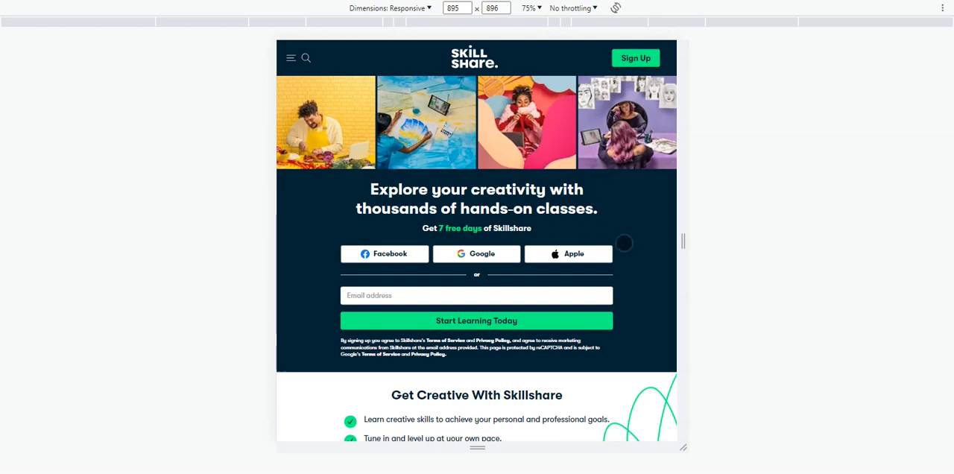
left_click_drag(682, 241, 727, 241)
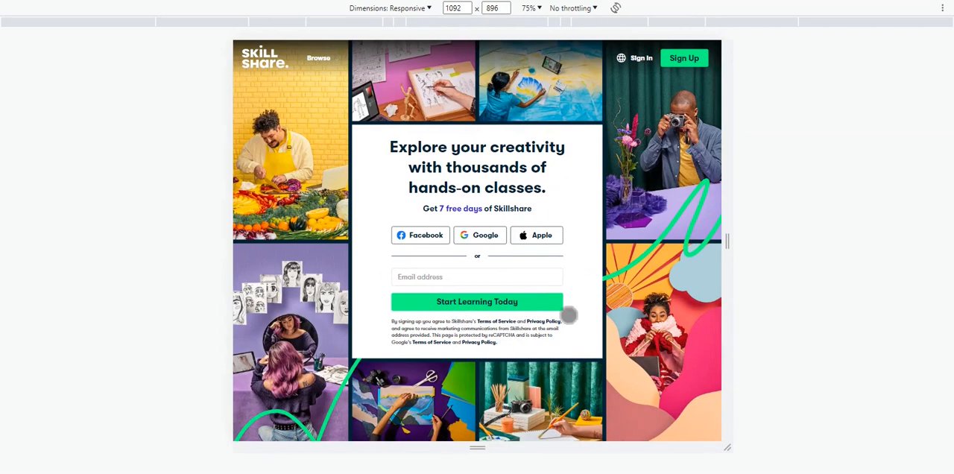
left_click_drag(727, 242, 681, 249)
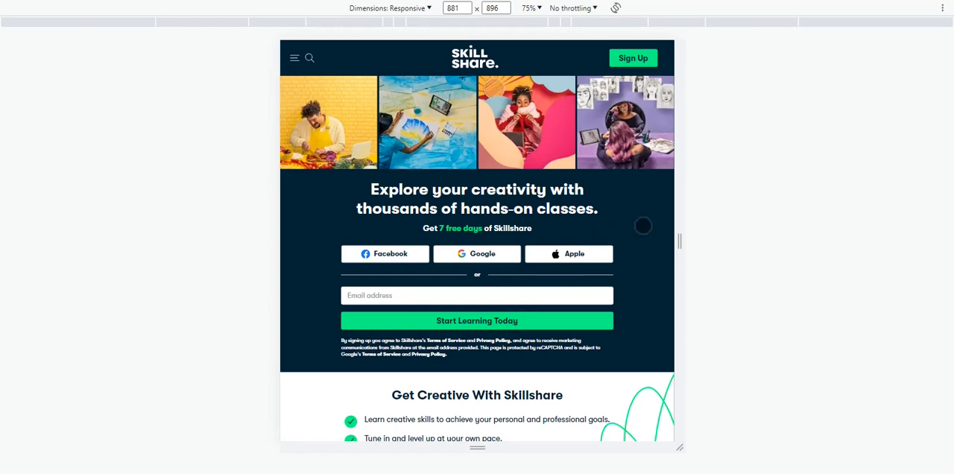
left_click_drag(679, 241, 571, 245)
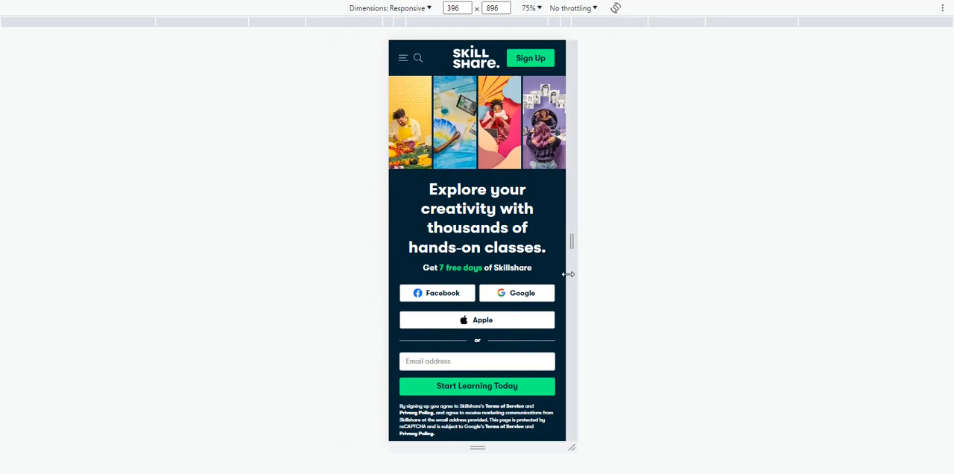
left_click_drag(572, 248, 950, 229)
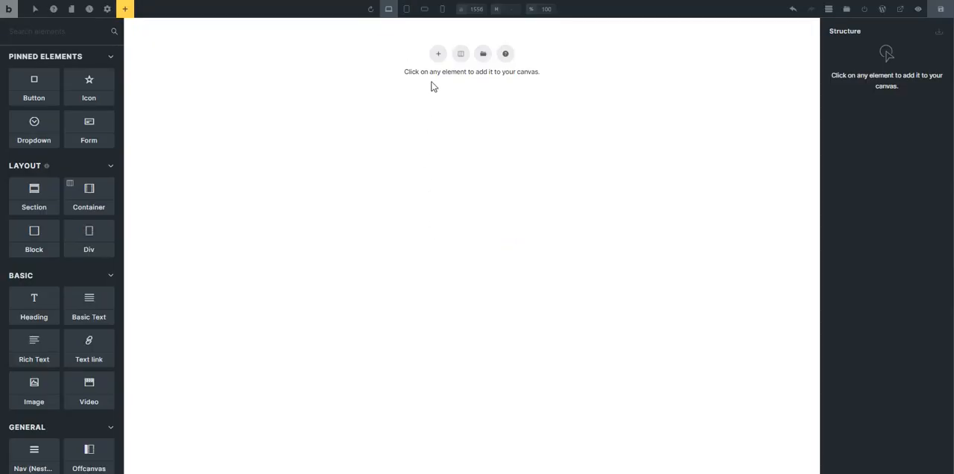
Switch to the Bricks builder and add a section with a container to the empty canvas.
left_click(438, 55)
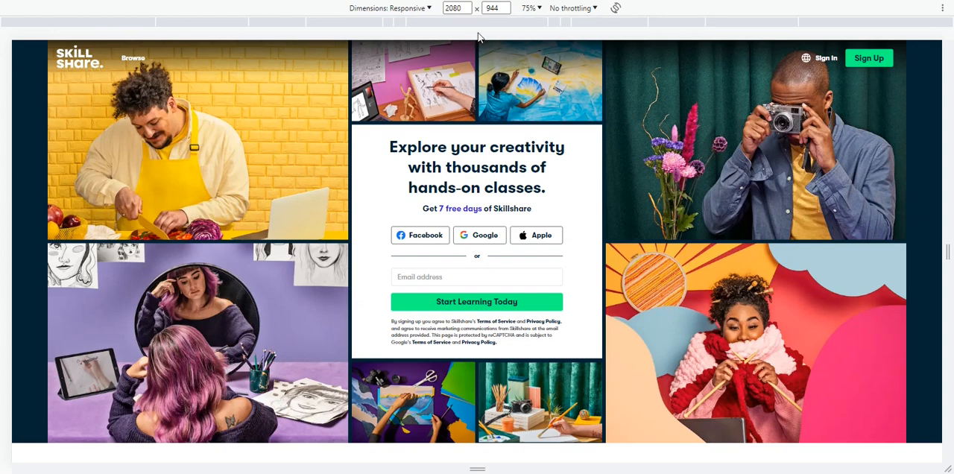
Switch to the Skillshare preview and set its zoom to 50% to examine the hero layout on a very wide screen.
left_click(531, 8)
left_click(546, 26)
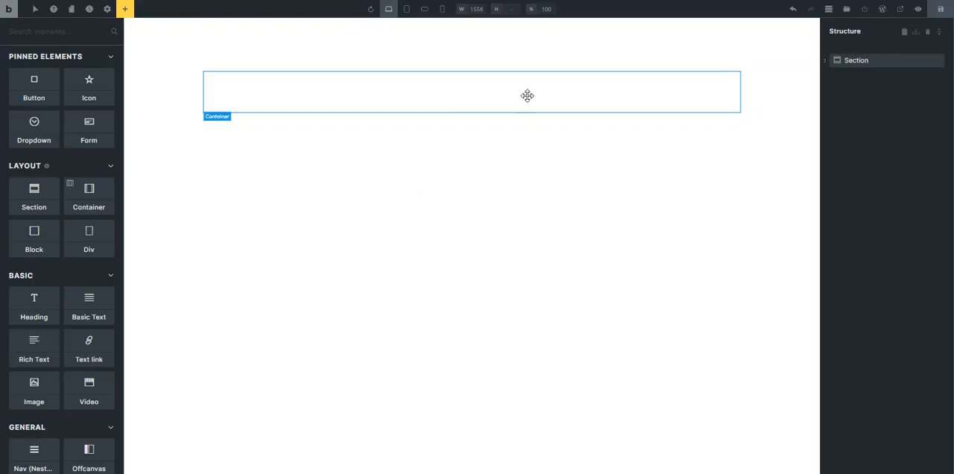
left_click_drag(525, 95, 502, 108)
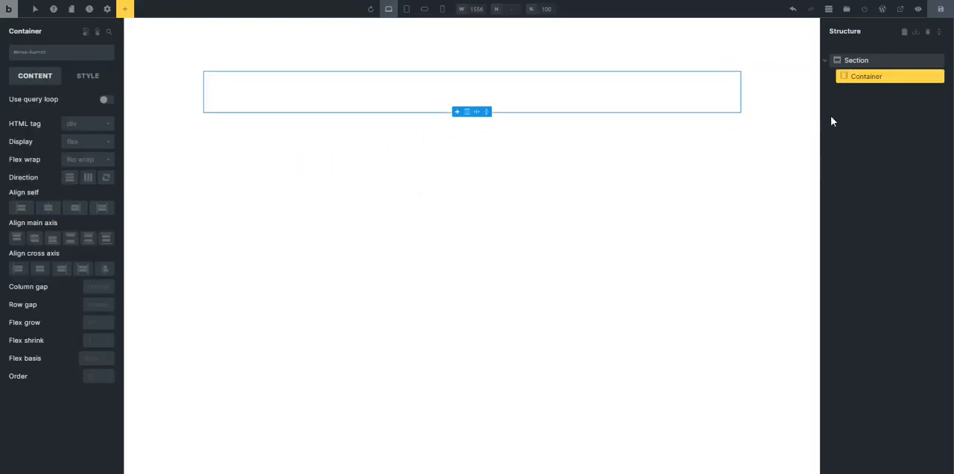
In the Bricks builder, assign the new class sk-hero-section to the section.
left_click(845, 60)
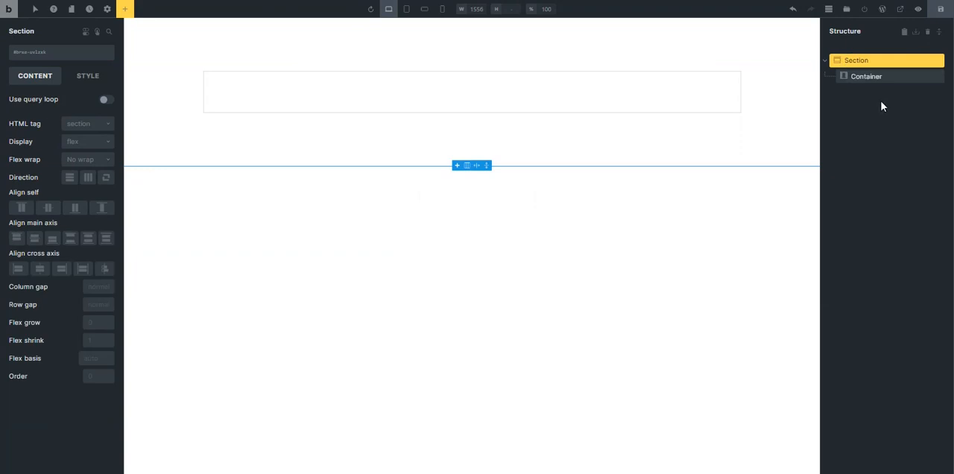
left_click(43, 60)
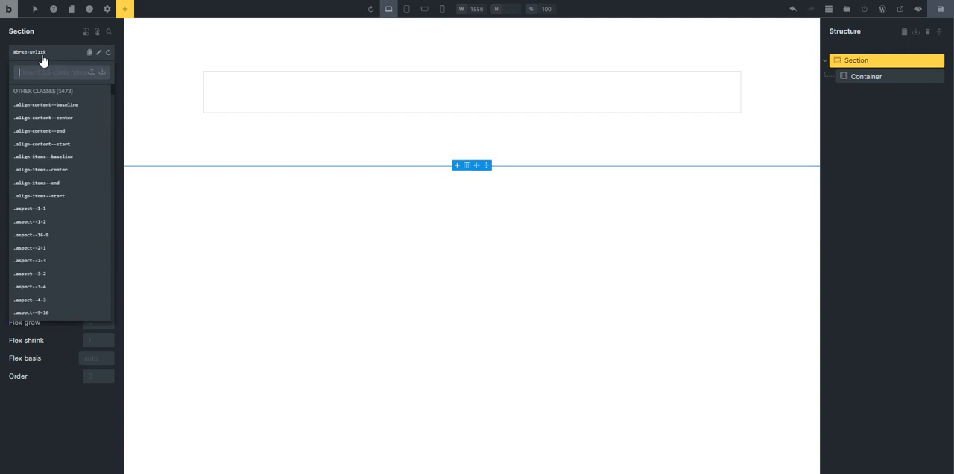
type("sk")
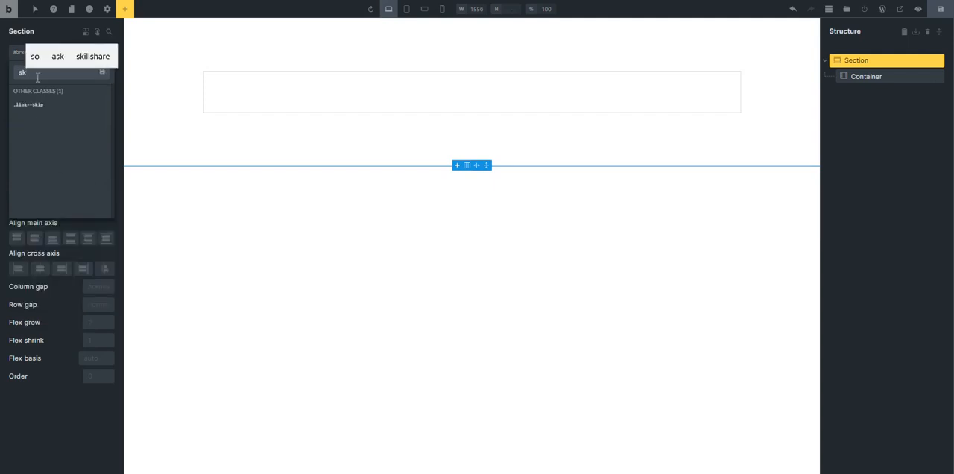
type("-he")
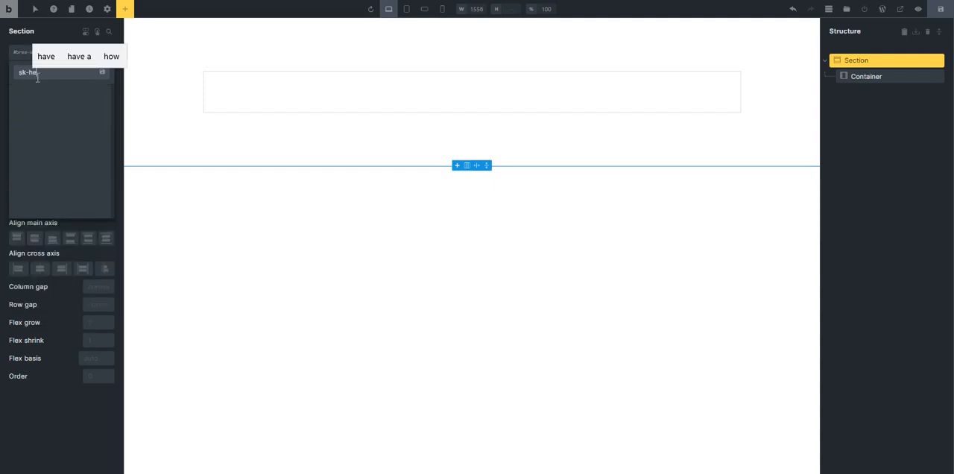
type("ro-sectio")
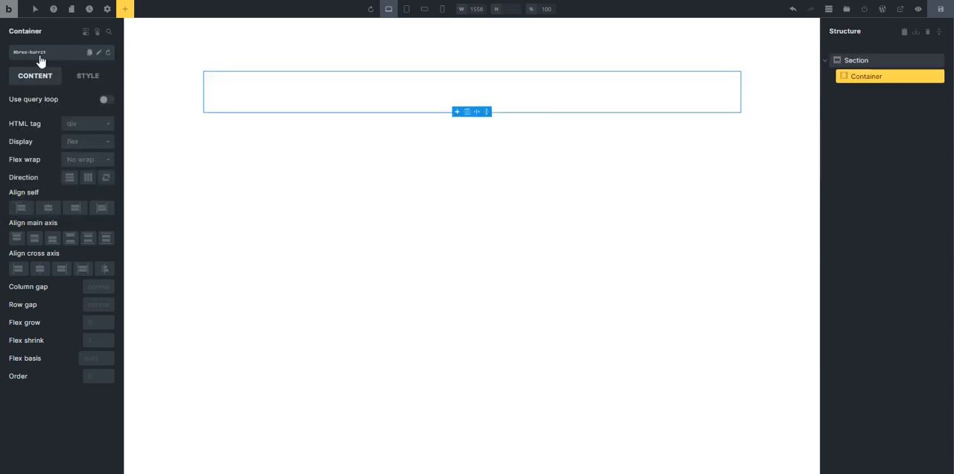
Assign the new class sk-hero-grid to the container inside the section.
left_click(38, 60)
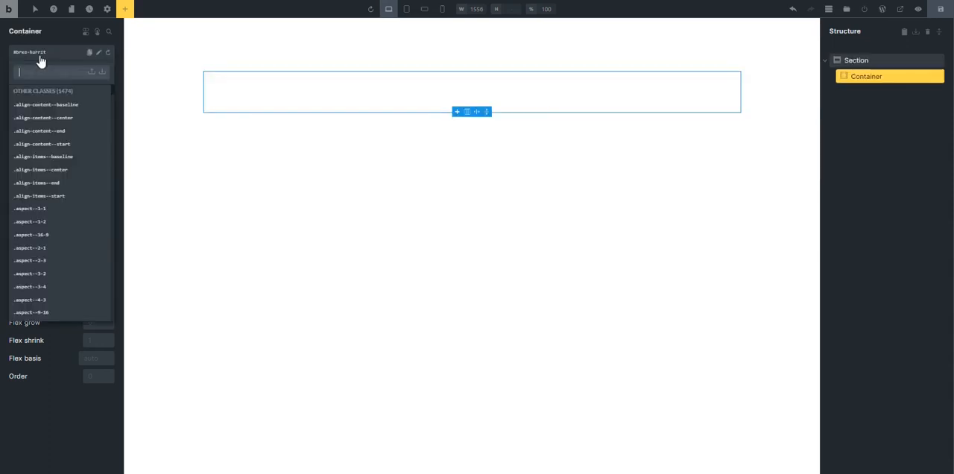
type("sk-hero")
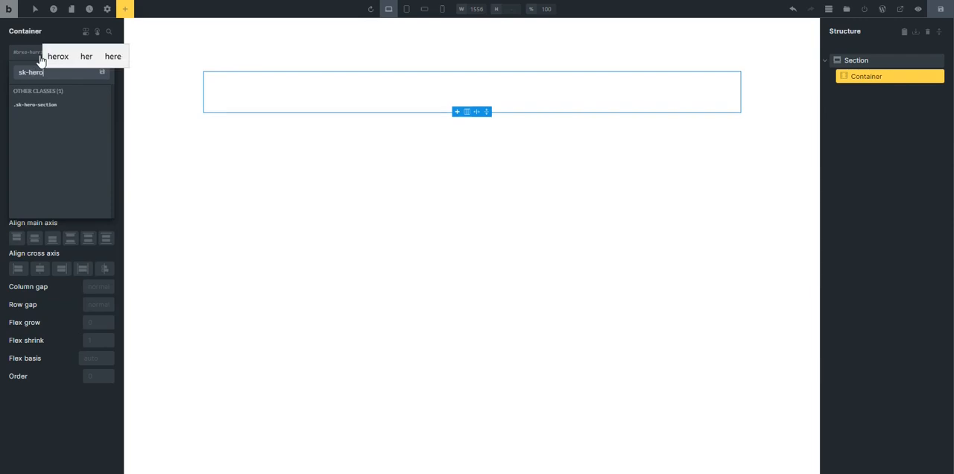
type("-grid")
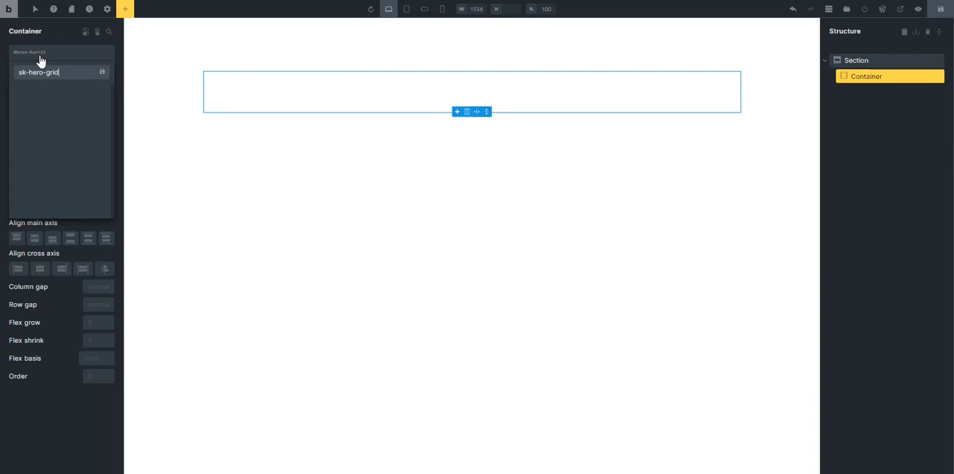
key("Return")
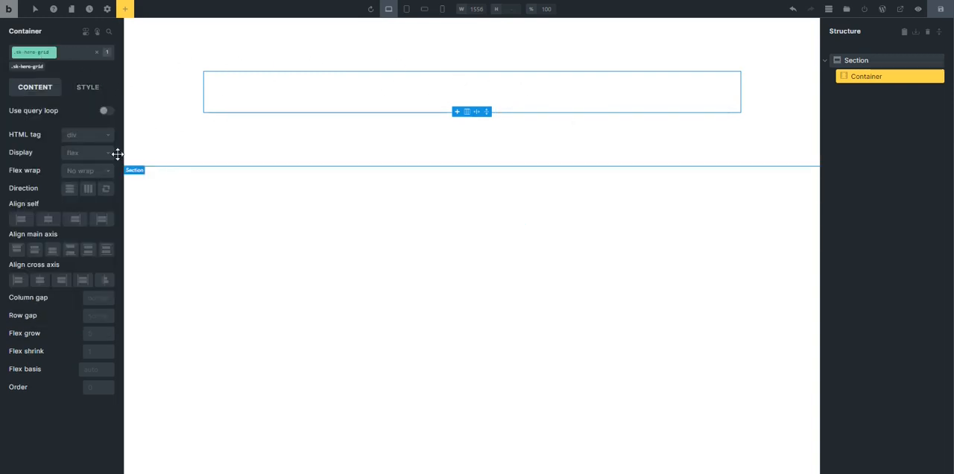
In the container's layout styles, set the maximum height to 1920 and the width to 100%.
left_click(88, 91)
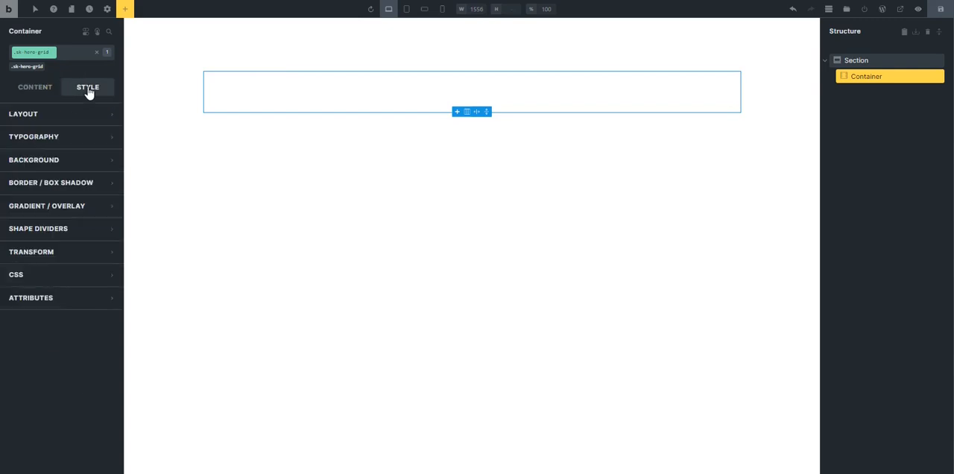
left_click(67, 121)
scroll(67, 211, "down", 2)
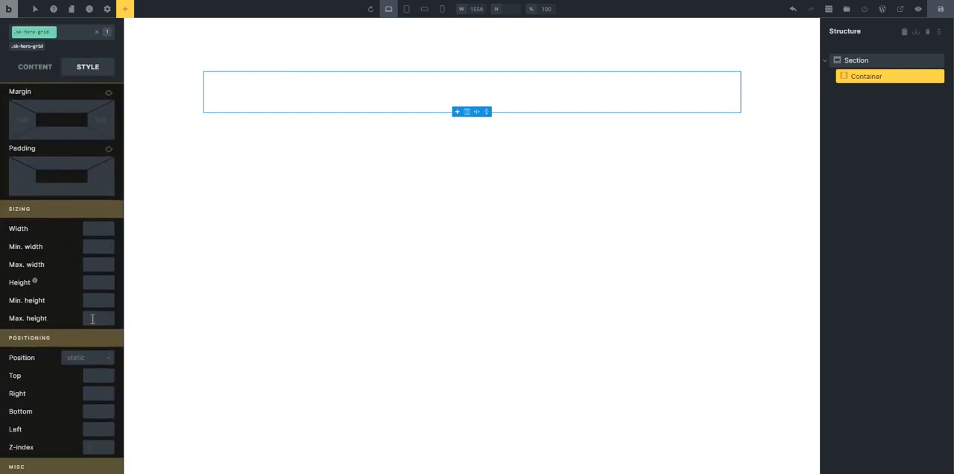
left_click(92, 319)
left_click(93, 234)
type("100%")
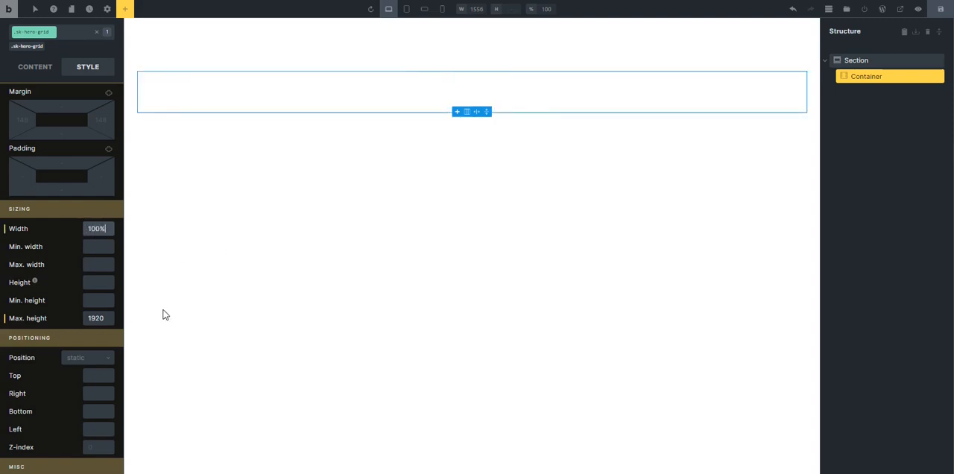
Set the width of the hero section to 100vw.
left_click(340, 44)
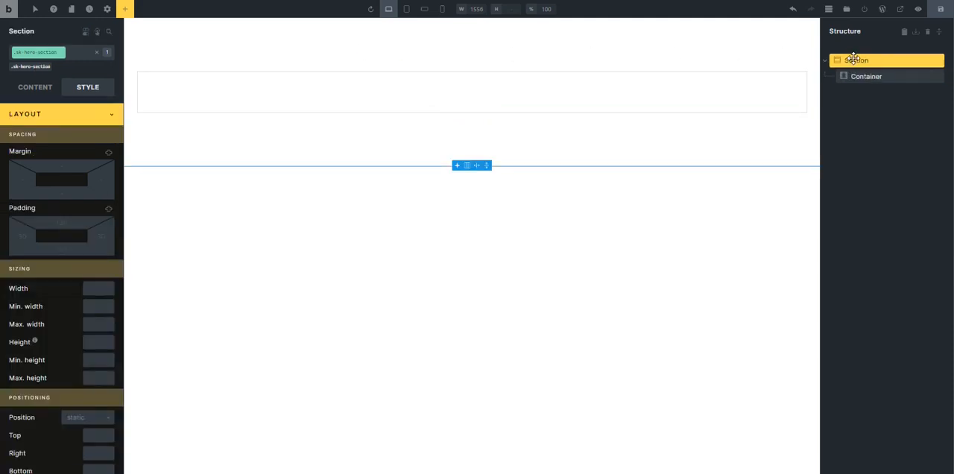
left_click(95, 290)
type("100")
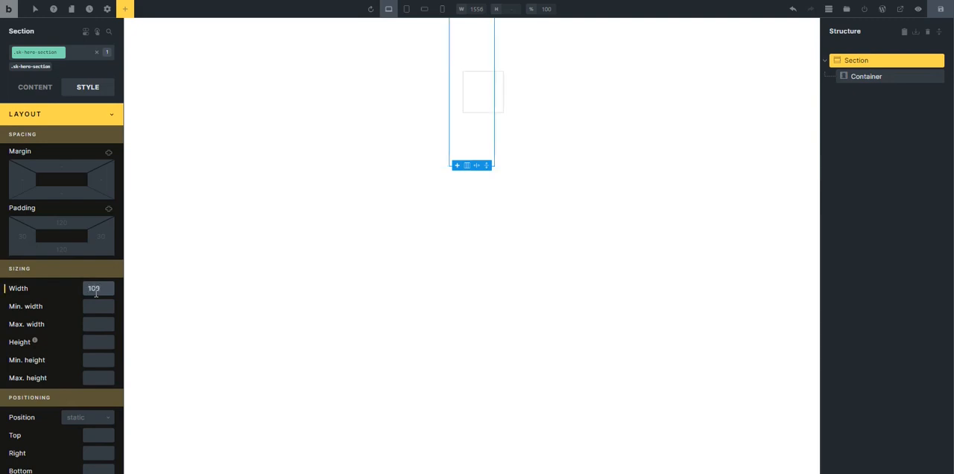
type("vw")
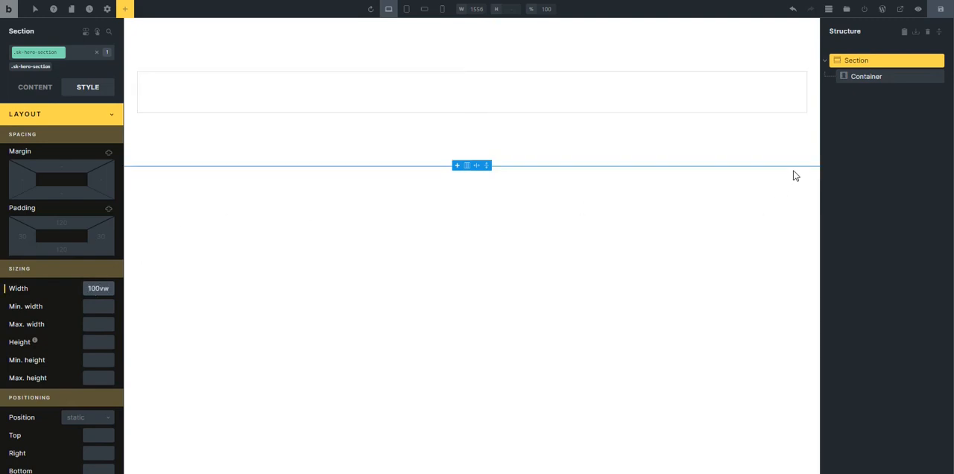
Set the hero section's padding to 0 on all four sides.
left_click(621, 94)
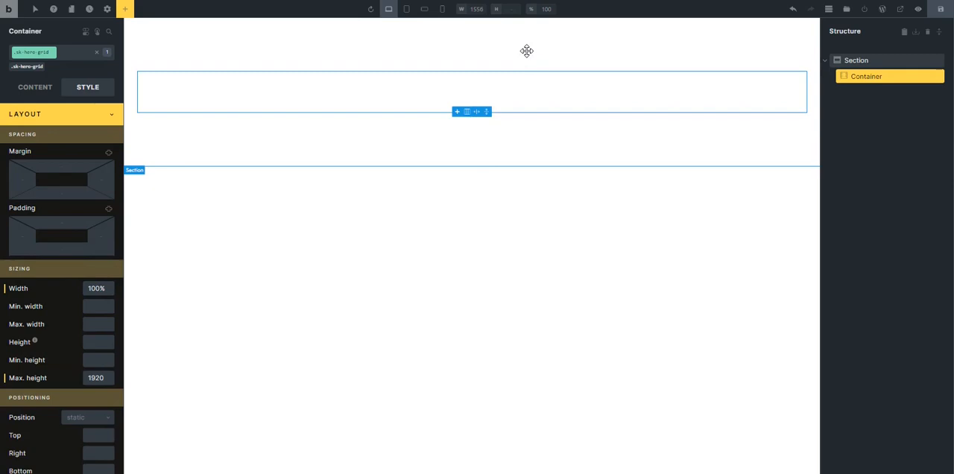
left_click(489, 39)
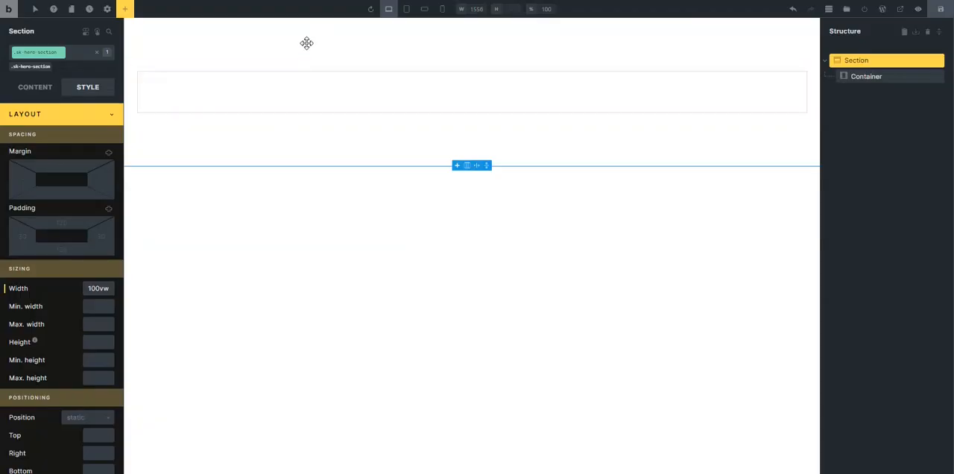
left_click(56, 221)
type("0")
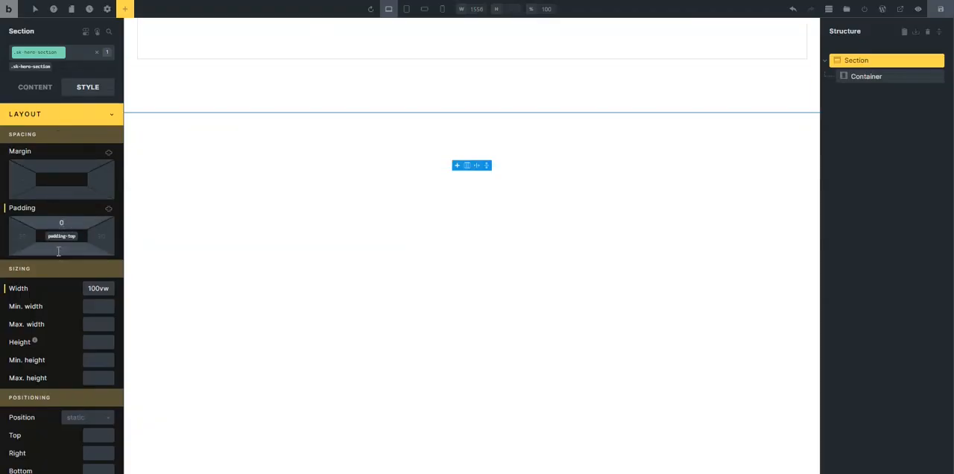
left_click(62, 250)
type("0")
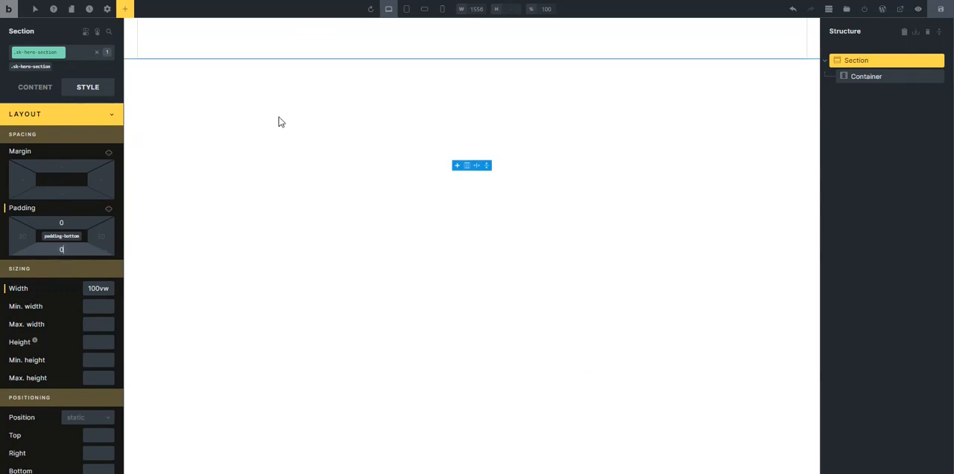
left_click(109, 212)
left_click(109, 211)
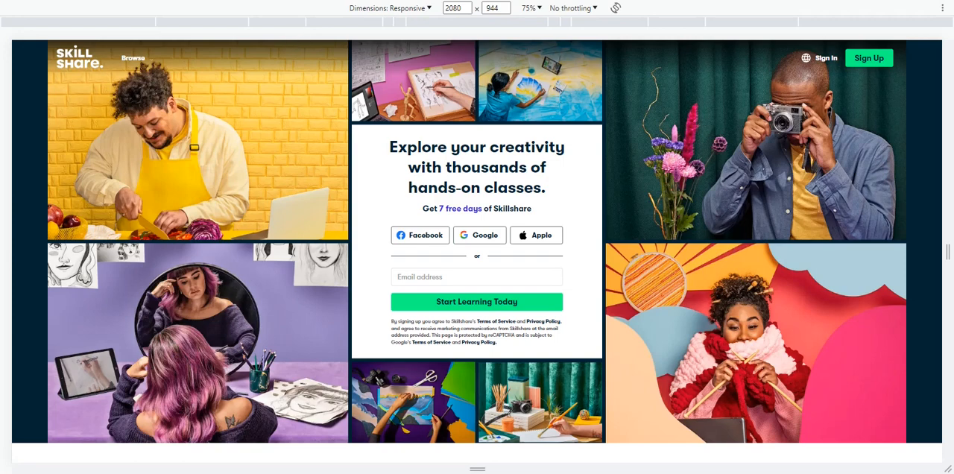
Switch to the Skillshare preview and resize its width to examine the hero's outer edges.
left_click_drag(947, 255, 934, 274)
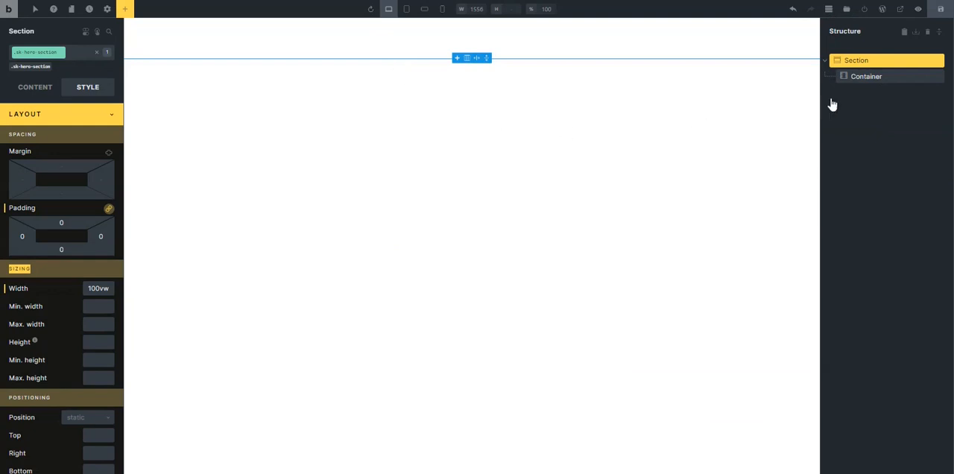
Set the display of the hero section's container to grid.
left_click(859, 77)
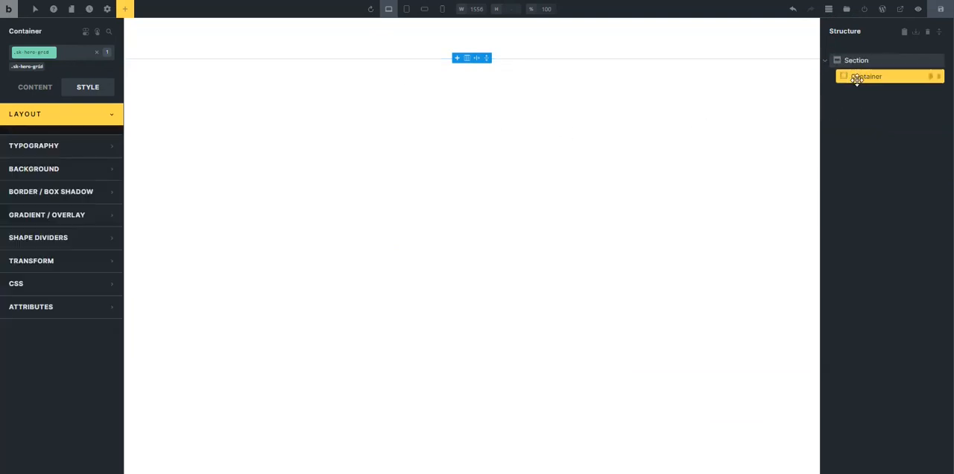
left_click(80, 117)
left_click(45, 89)
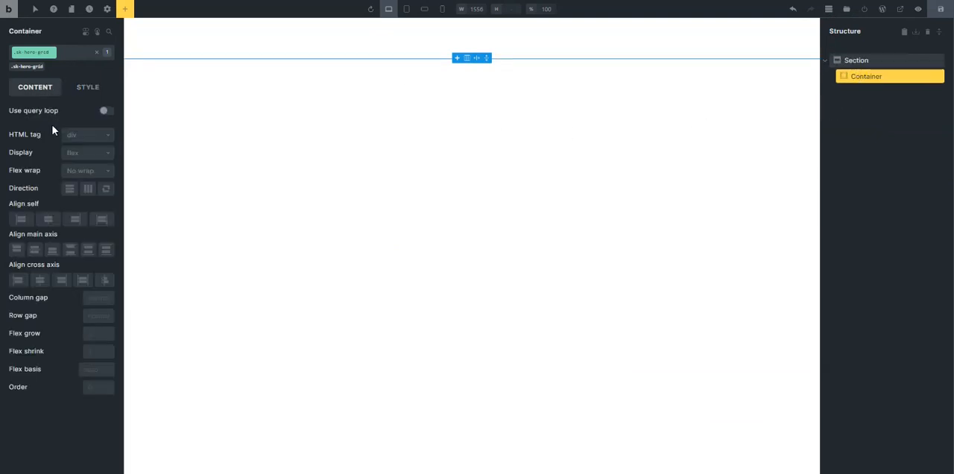
left_click(87, 154)
left_click(87, 182)
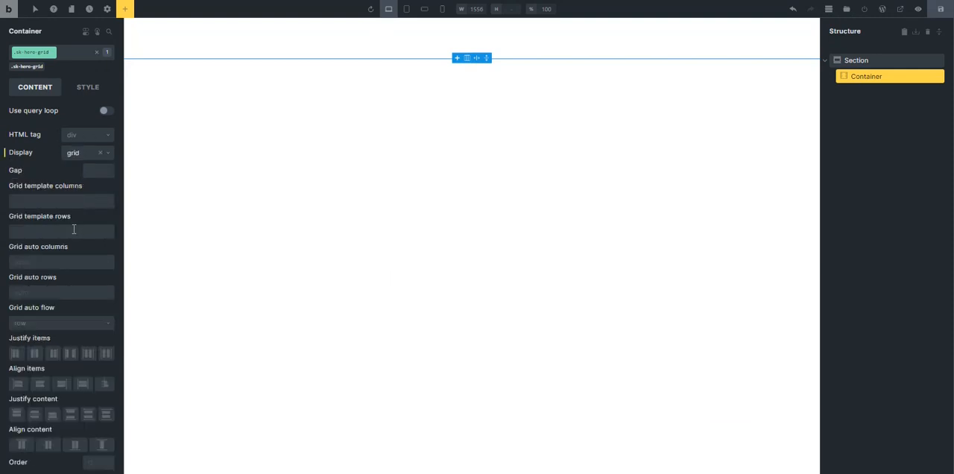
Set the container's grid template columns to 1fr 560px 1fr.
left_click(41, 202)
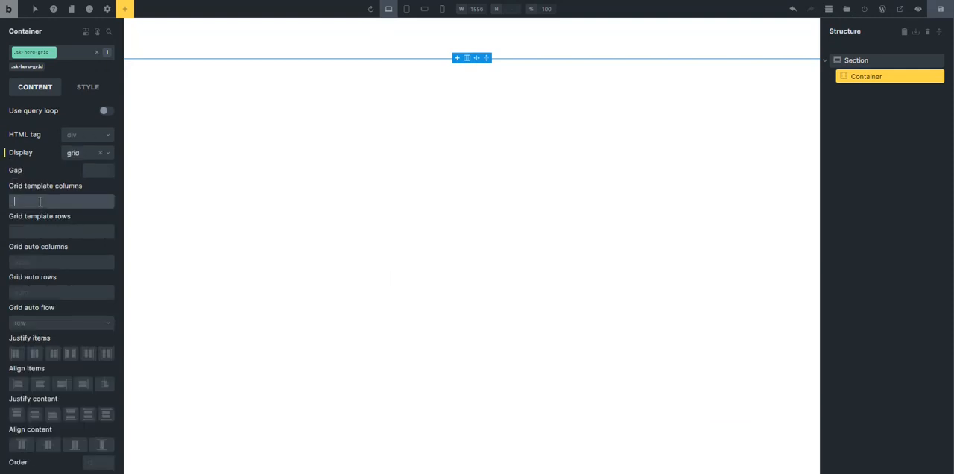
type("1fr")
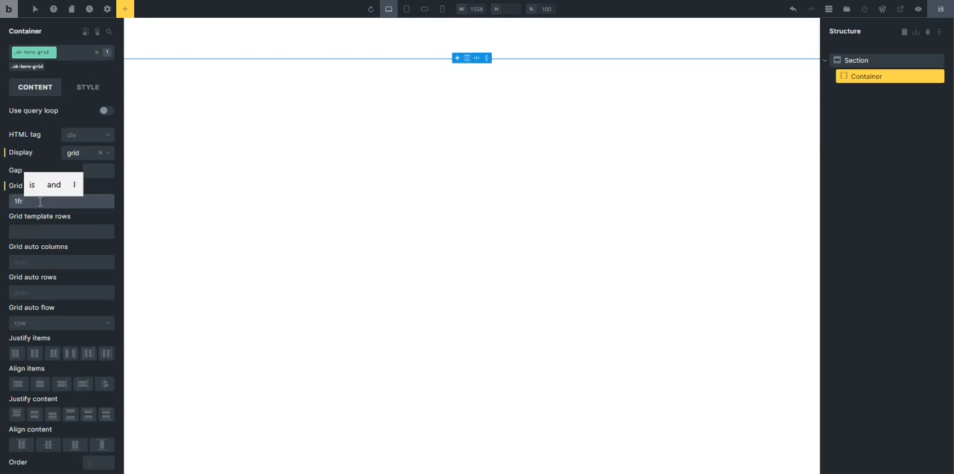
type(" 560")
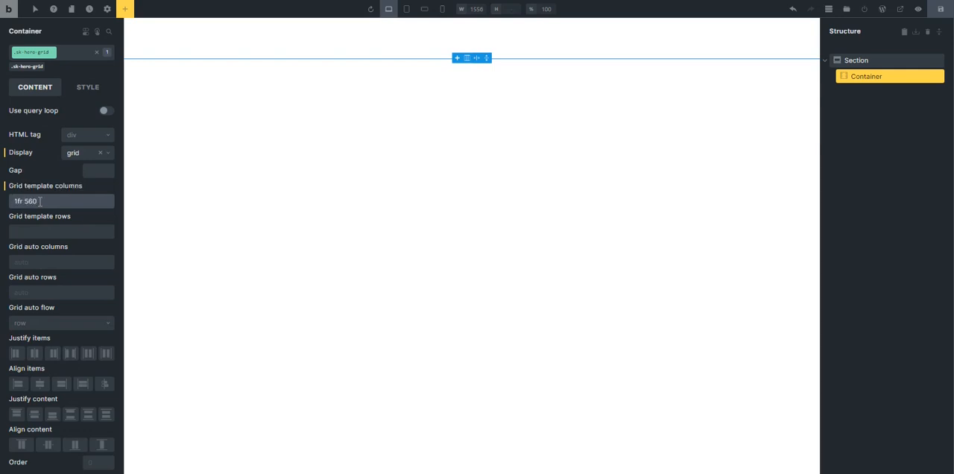
type("px")
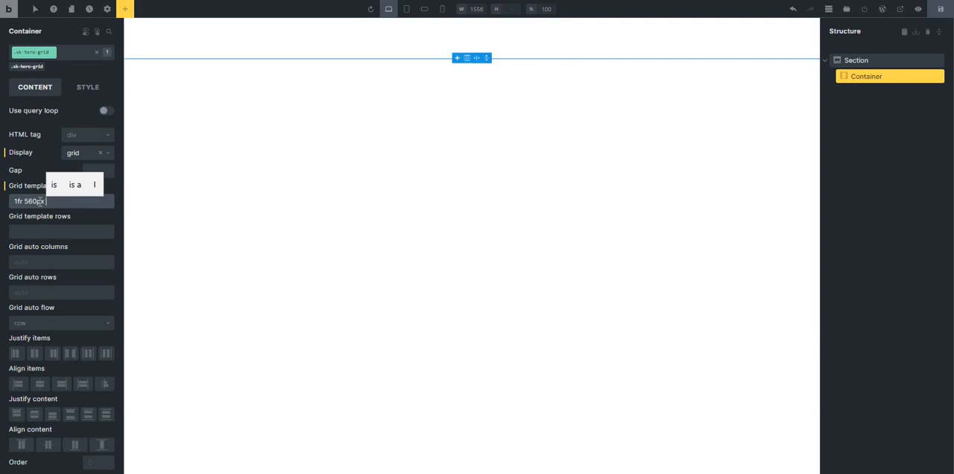
type(" 1fr")
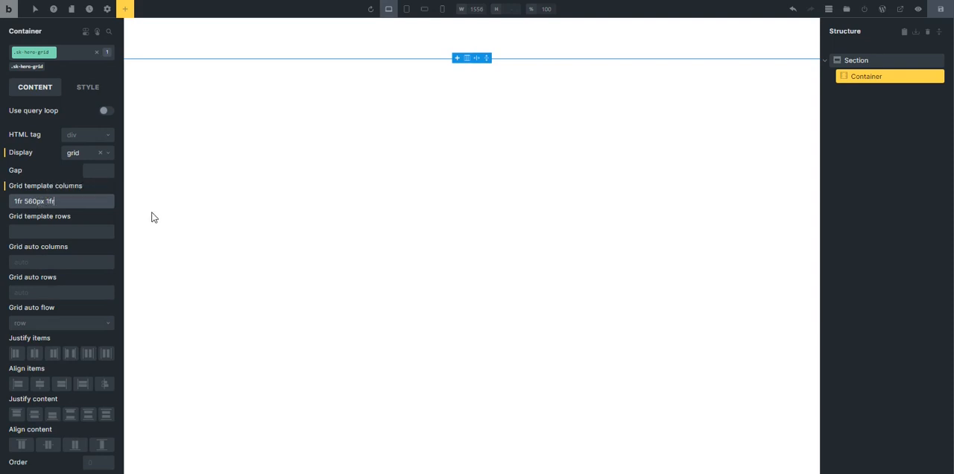
Check the image spacing in the Skillshare preview and set the container's grid gap to the XS spacing variable, var(--space-xs).
right_click(96, 170)
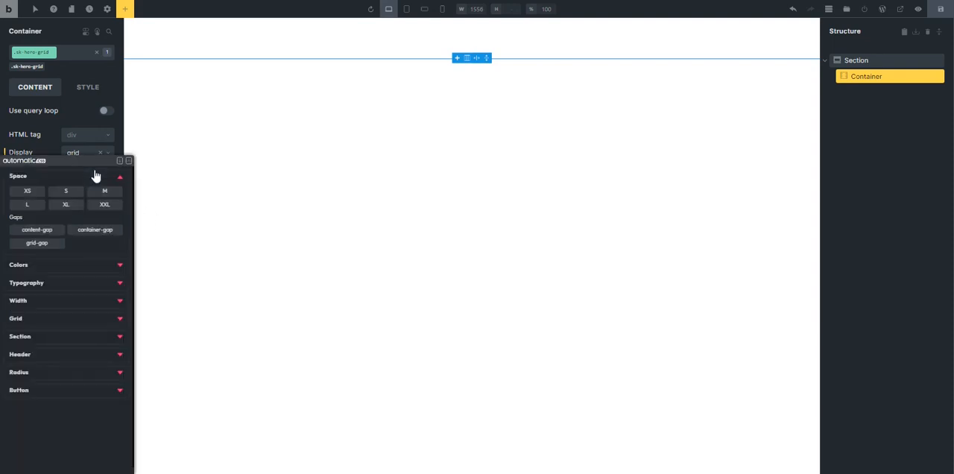
left_click(35, 133)
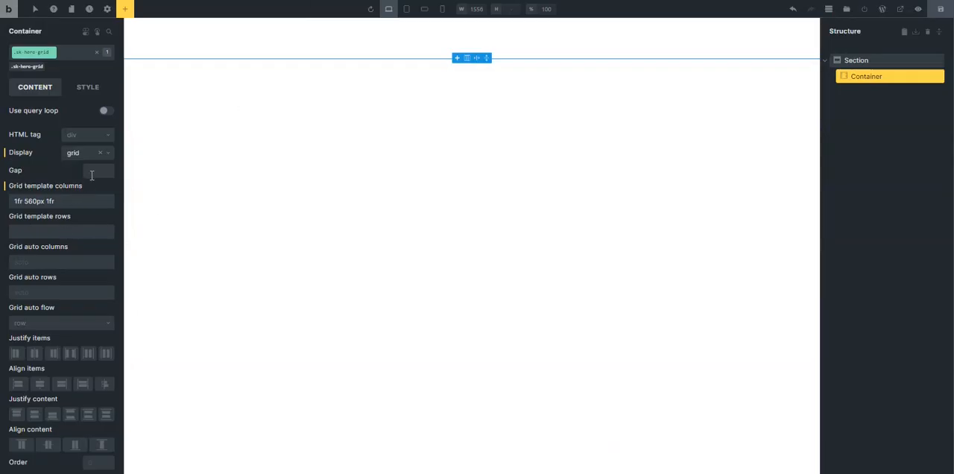
left_click(91, 174)
left_click(94, 175)
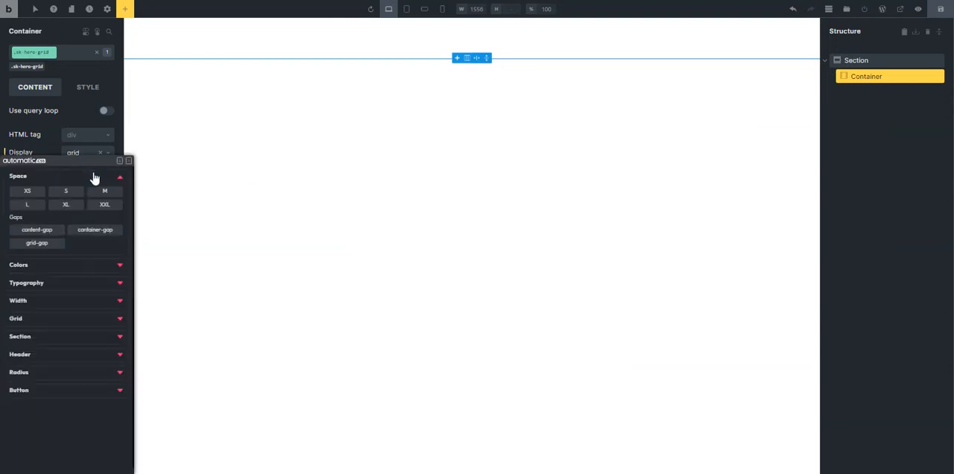
left_click(28, 192)
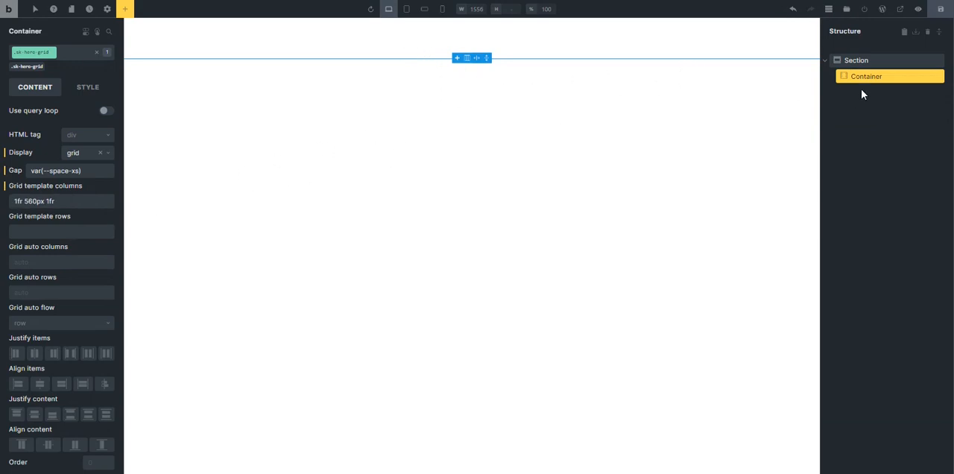
Add three blocks inside the grid container, one per column, and select each in turn to check its placement.
left_click(125, 13)
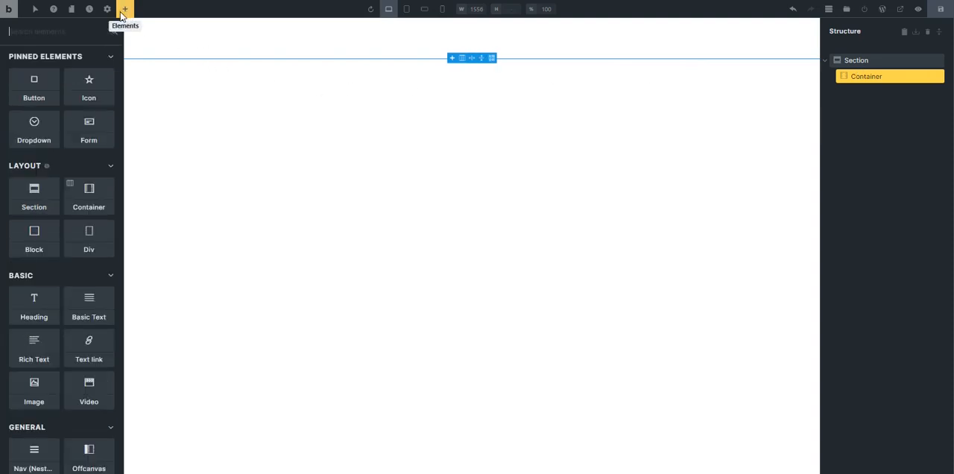
left_click(41, 245)
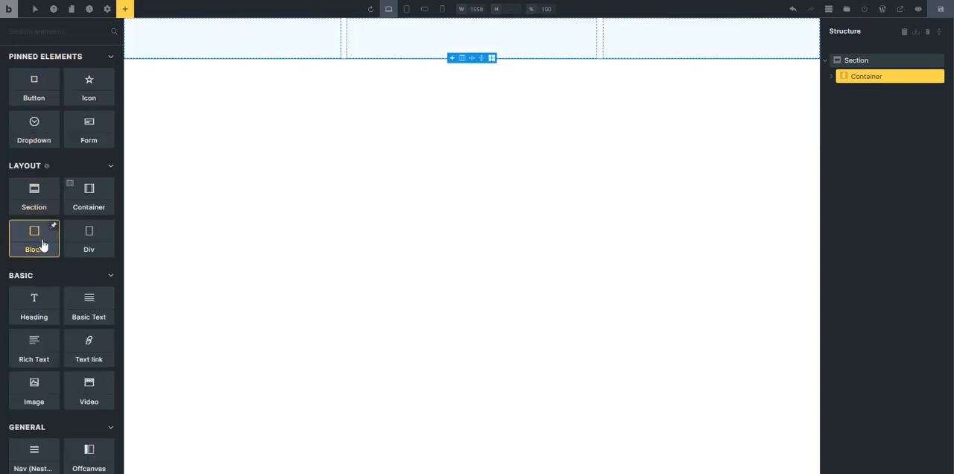
left_click(831, 76)
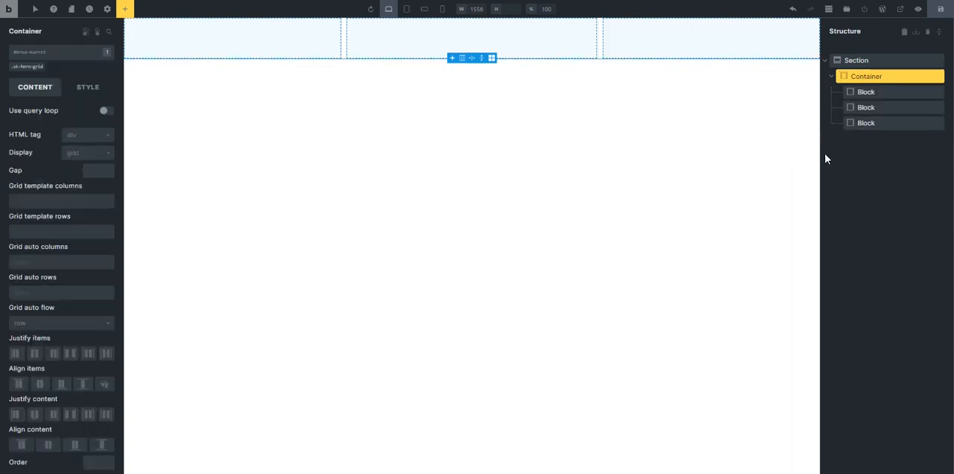
left_click(298, 41)
left_click(403, 47)
left_click(608, 48)
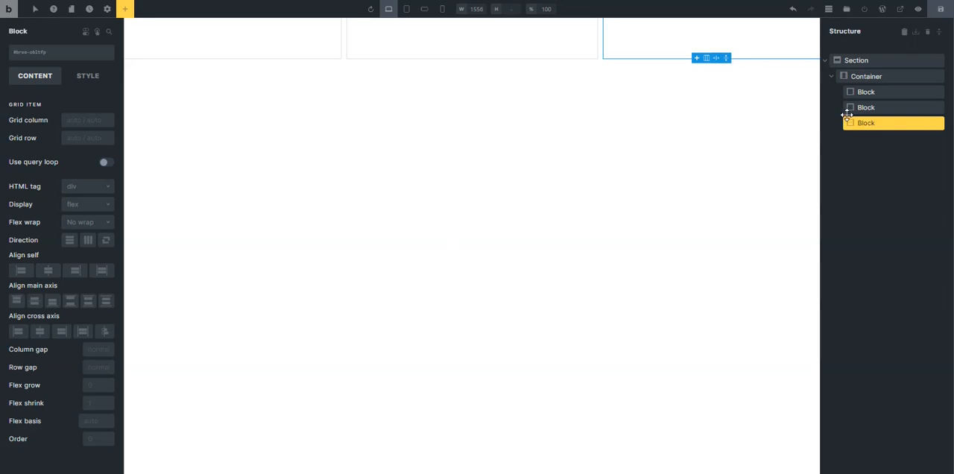
Set the hero section's background colour to the dark base colour from the ACSS Global palette.
left_click(840, 61)
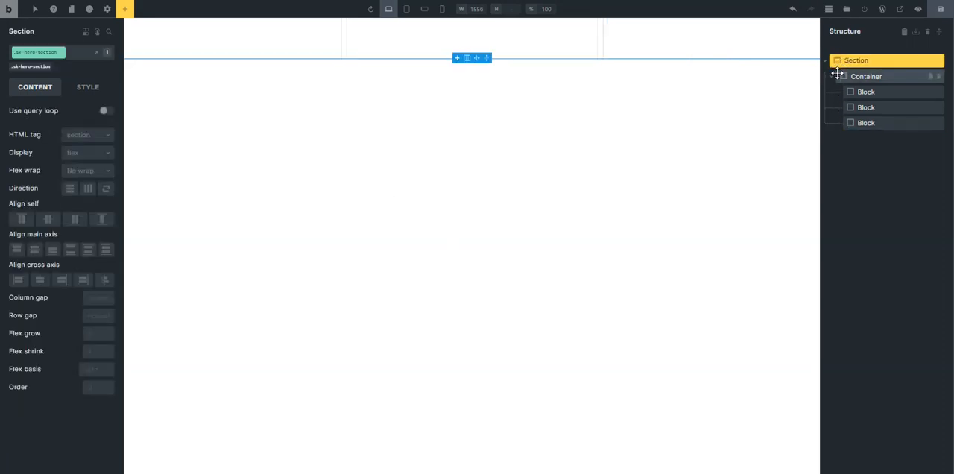
left_click(74, 93)
left_click(80, 159)
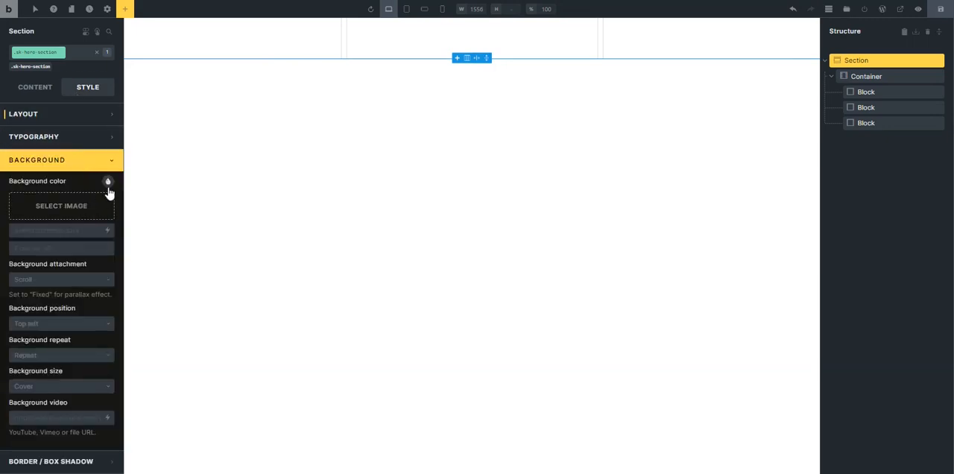
left_click(108, 183)
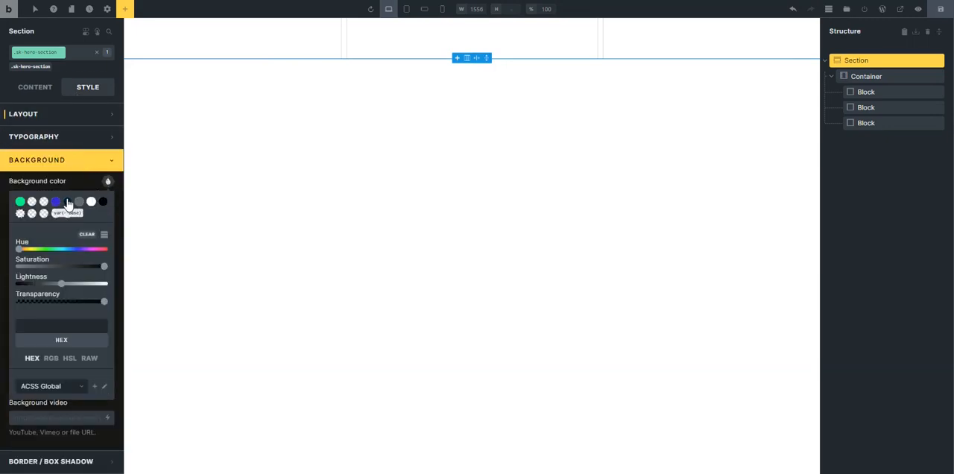
left_click(67, 202)
left_click(79, 164)
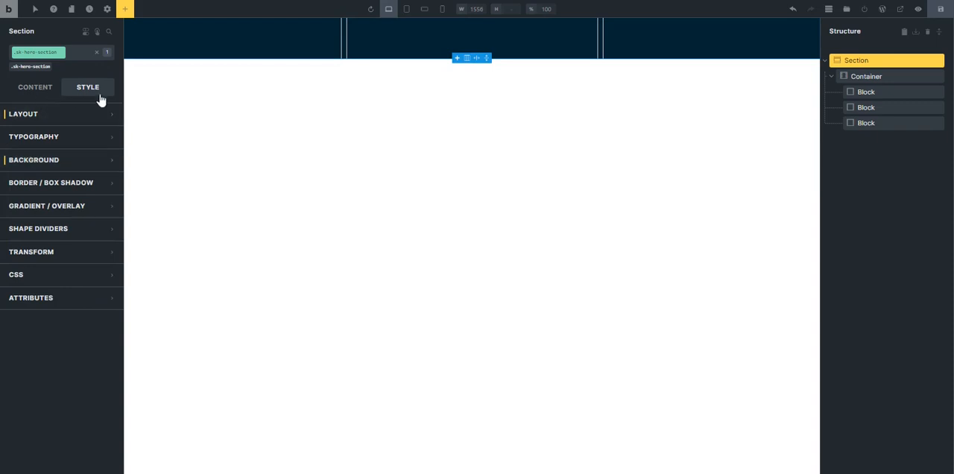
Clear the grid container's maximum height and set its maximum width to 1920.
left_click(867, 75)
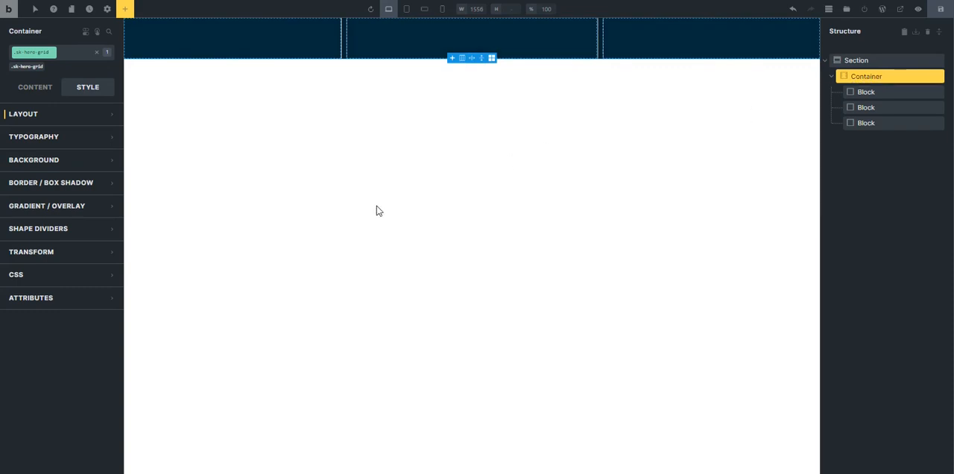
left_click(48, 117)
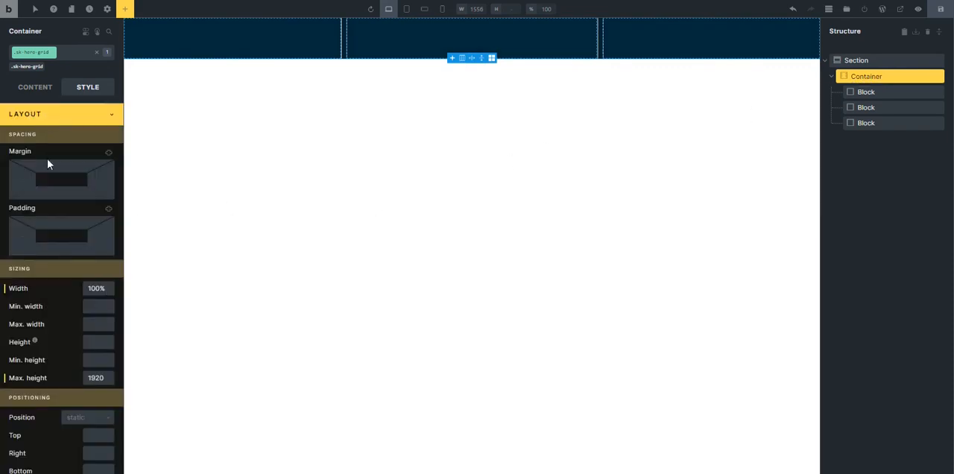
double_click(93, 379)
key("BackSpace")
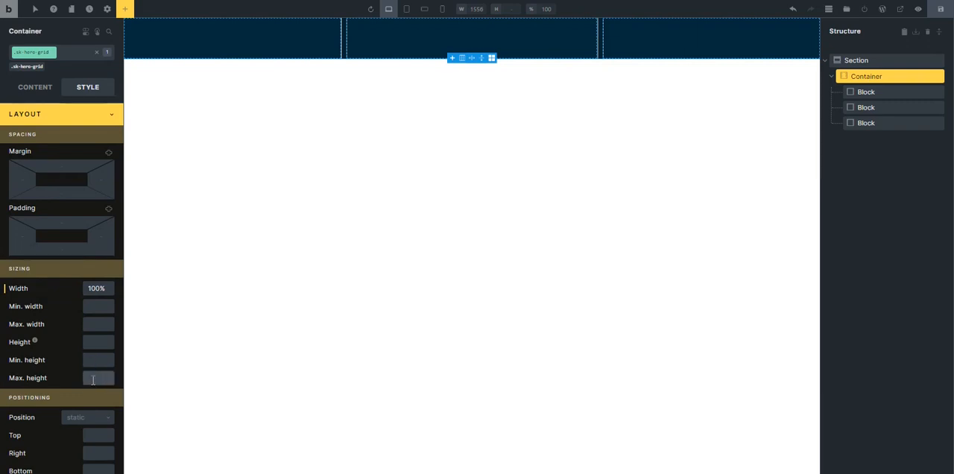
left_click(93, 324)
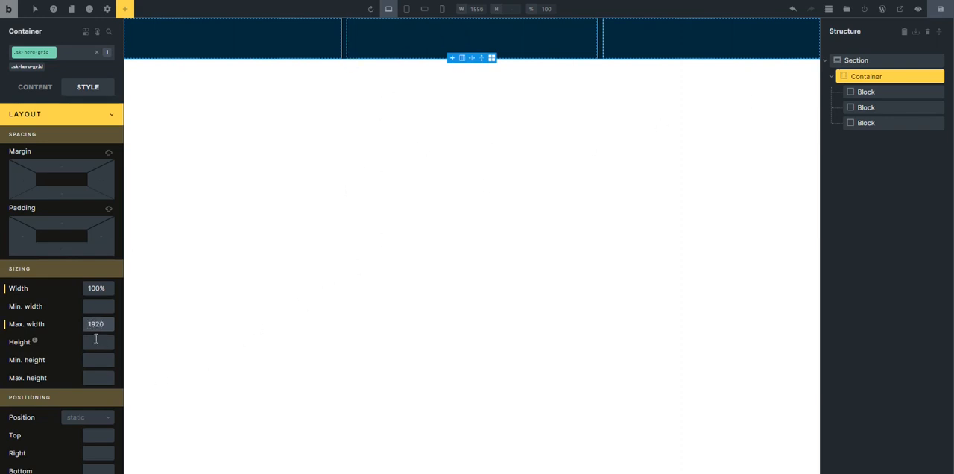
Set the grid container's height to 90rem.
left_click(89, 379)
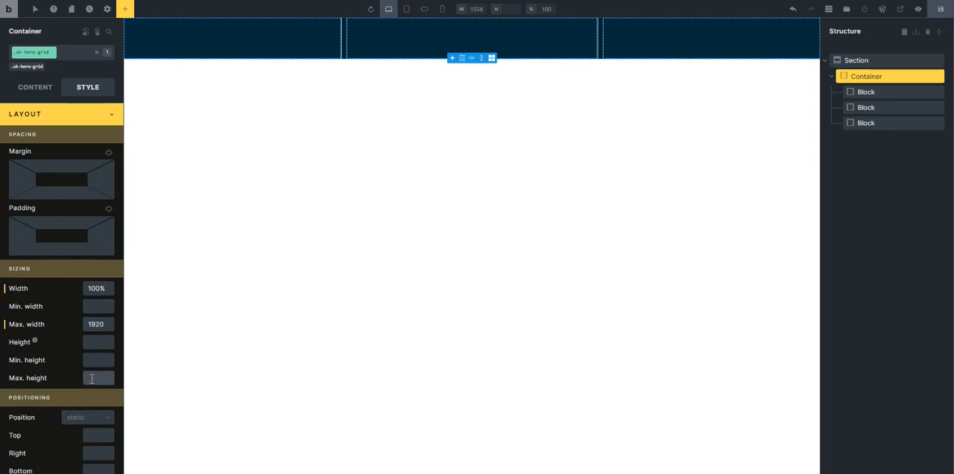
left_click(94, 348)
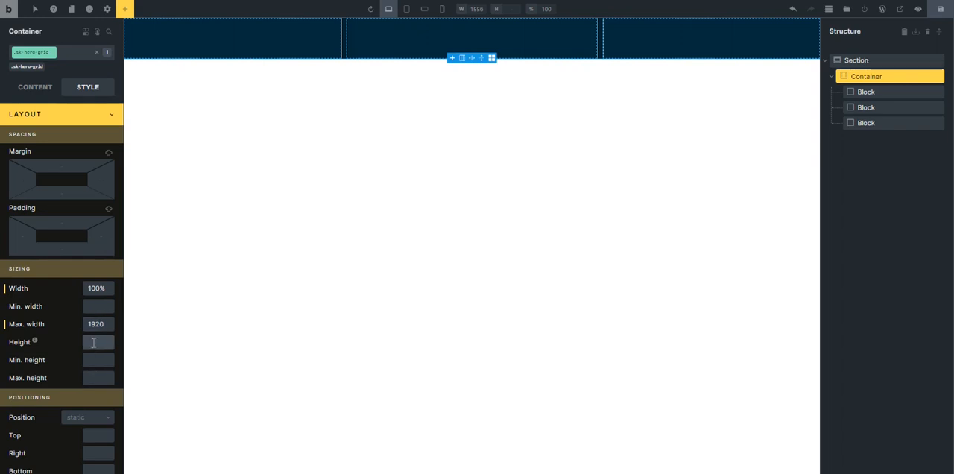
type("90rem")
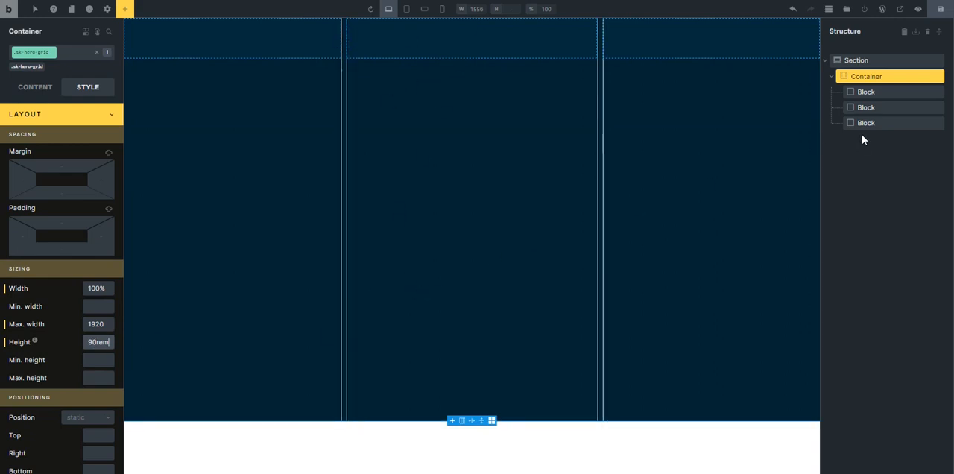
Rename the container's first block to "edge div" and give it the class sk-hero-edge-div.
left_click(876, 92)
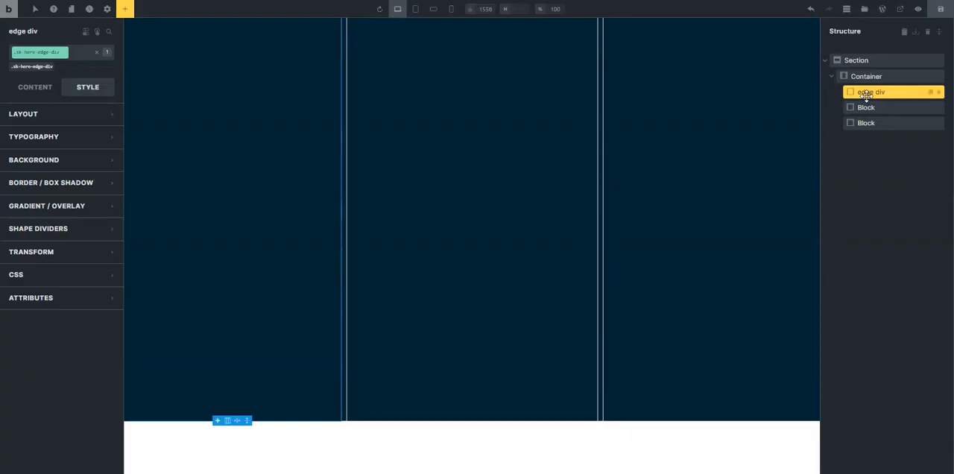
left_click(34, 89)
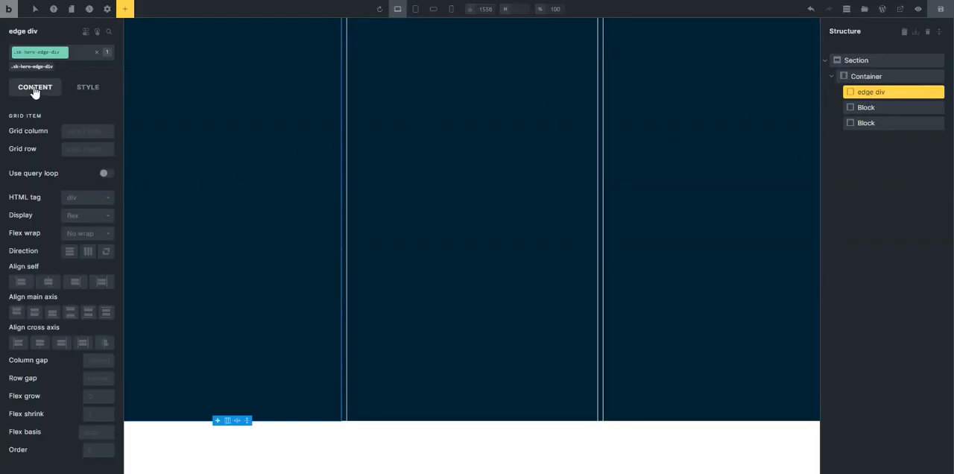
Add two blocks inside the edge div and select the first of them in the expanded structure.
left_click(127, 10)
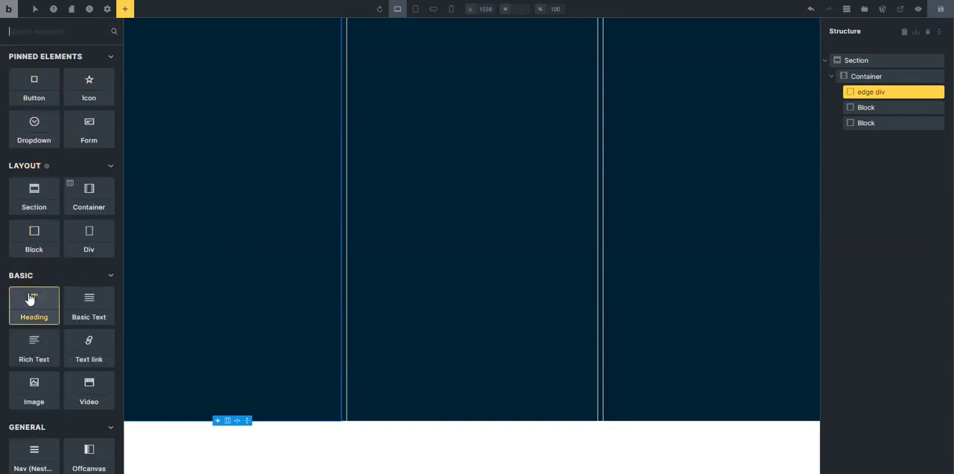
left_click(39, 249)
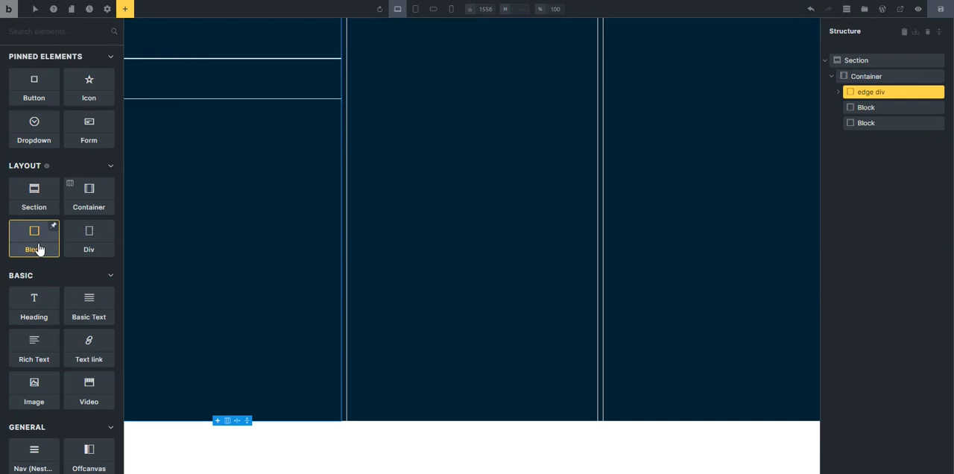
left_click(857, 93)
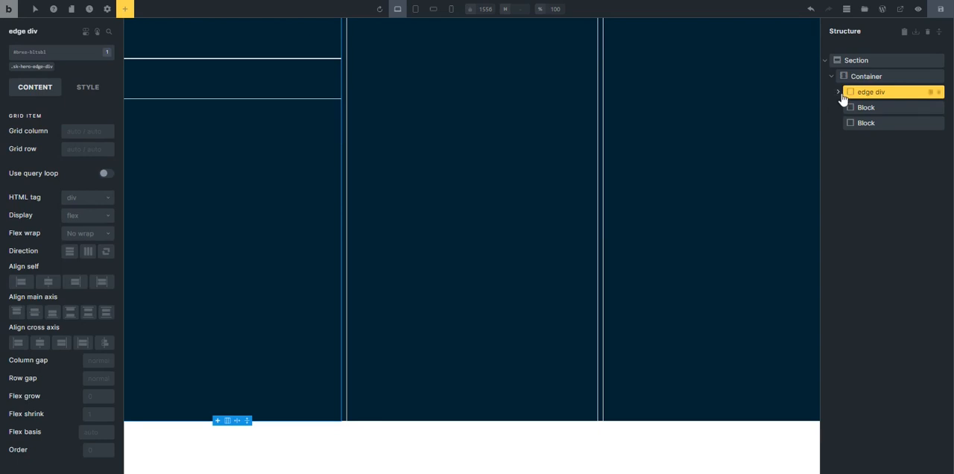
left_click(840, 92)
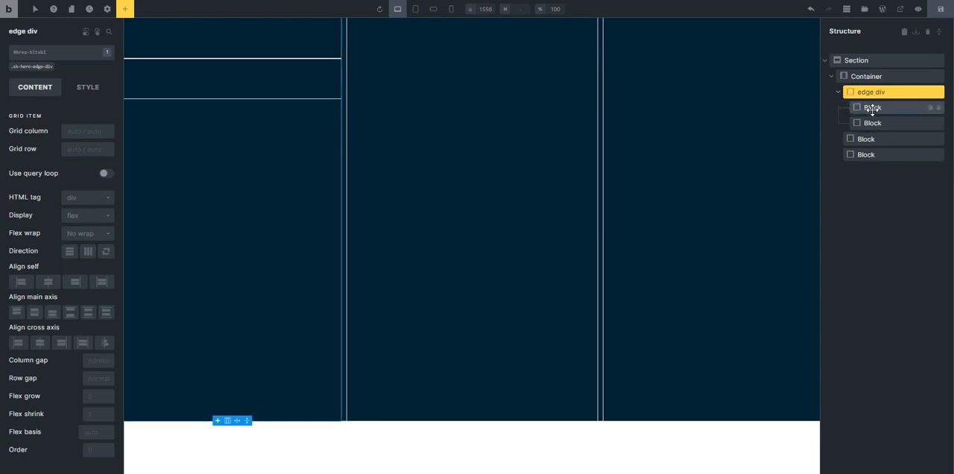
left_click(872, 108)
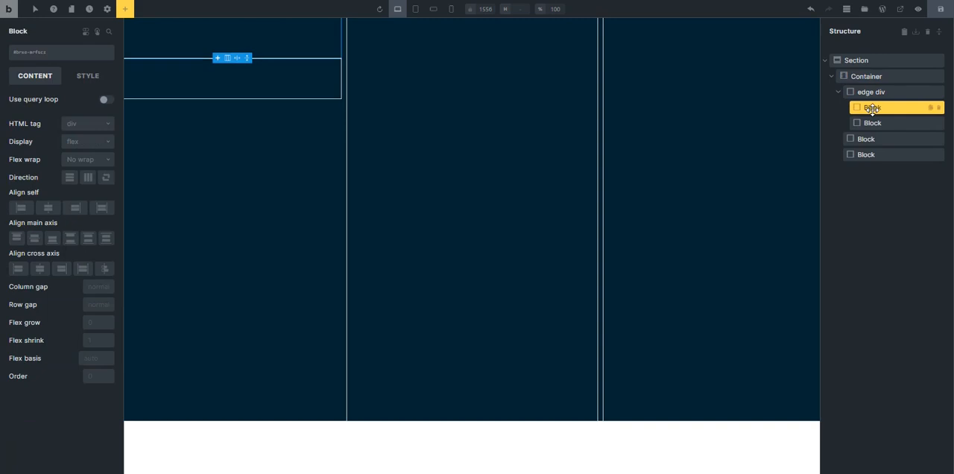
Give the edge div's first block the class edge-div__image-wrapper and replace the second block with a duplicate of it.
left_click(31, 59)
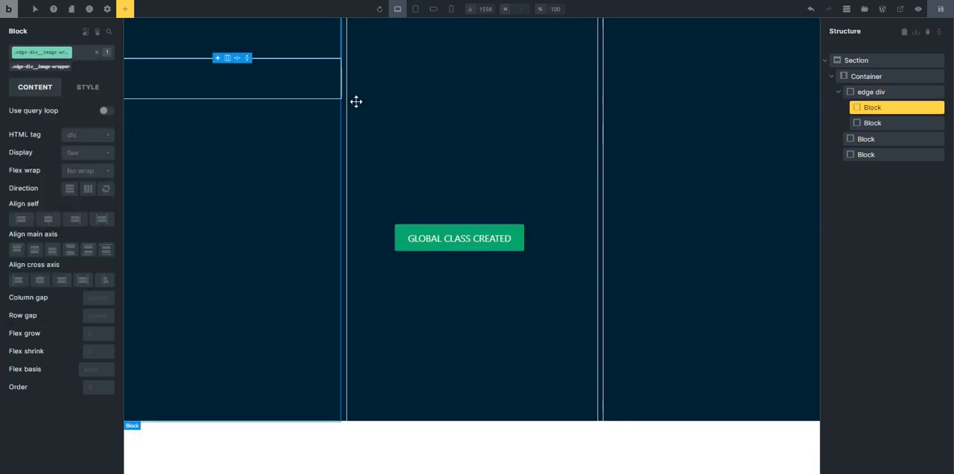
left_click(877, 123)
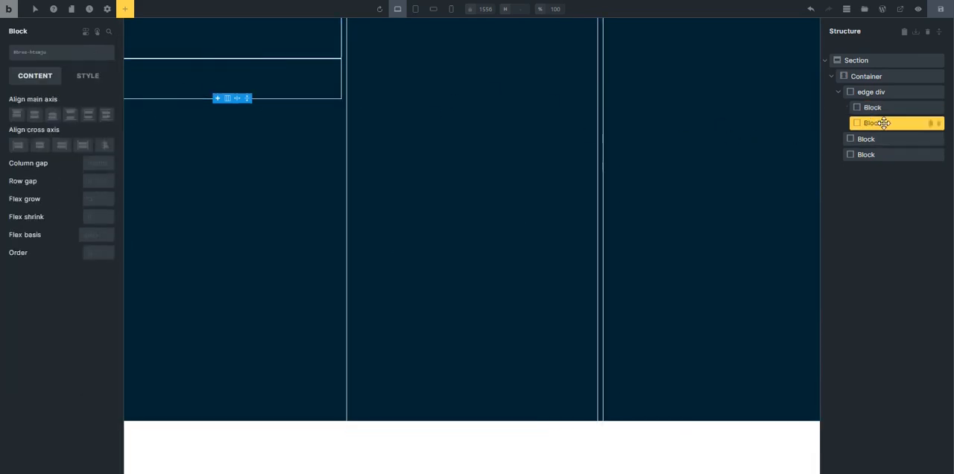
left_click(937, 124)
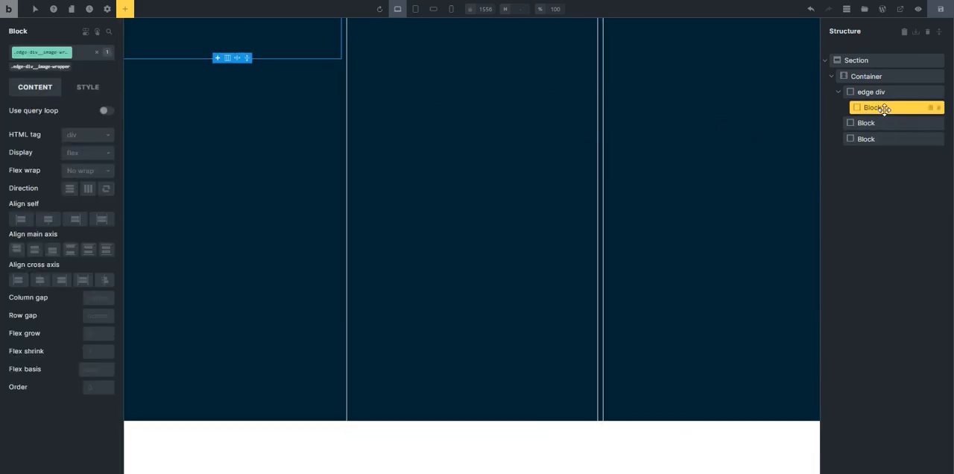
left_click(930, 107)
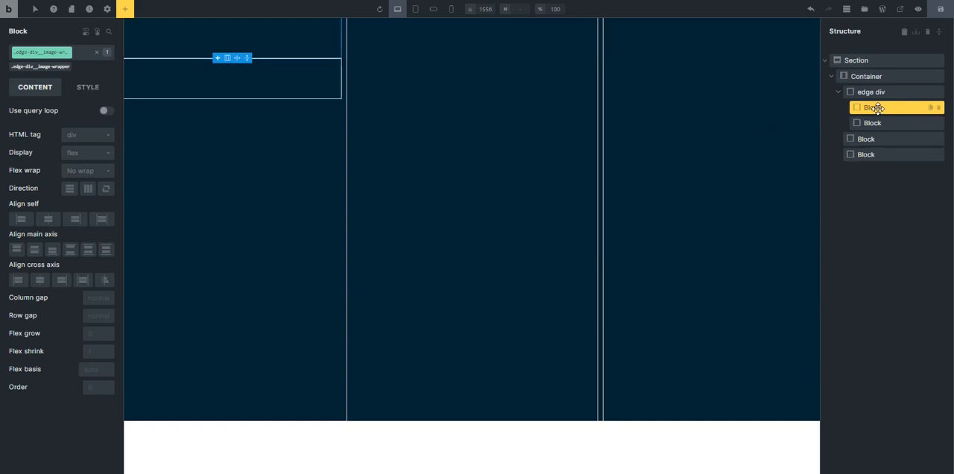
Set the image wrapper's flex grow to 1 and the edge div's row gap to var(--space-xs).
left_click(92, 333)
type("1")
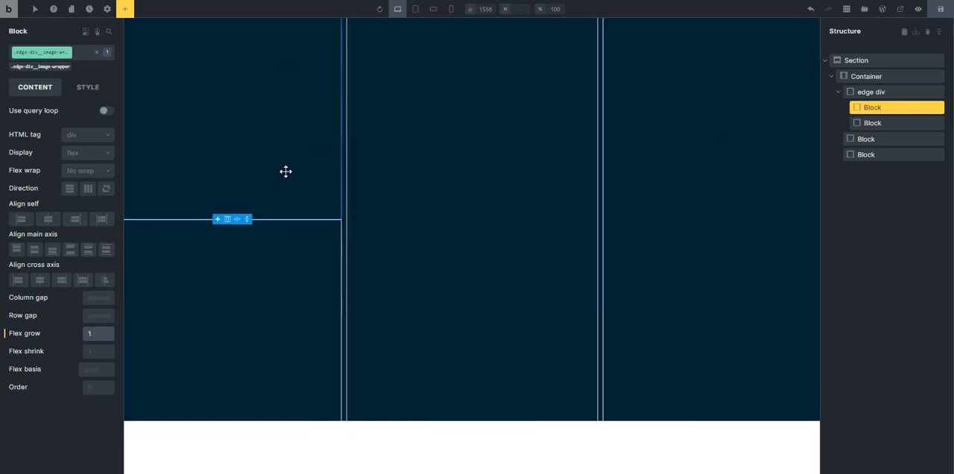
left_click(920, 91)
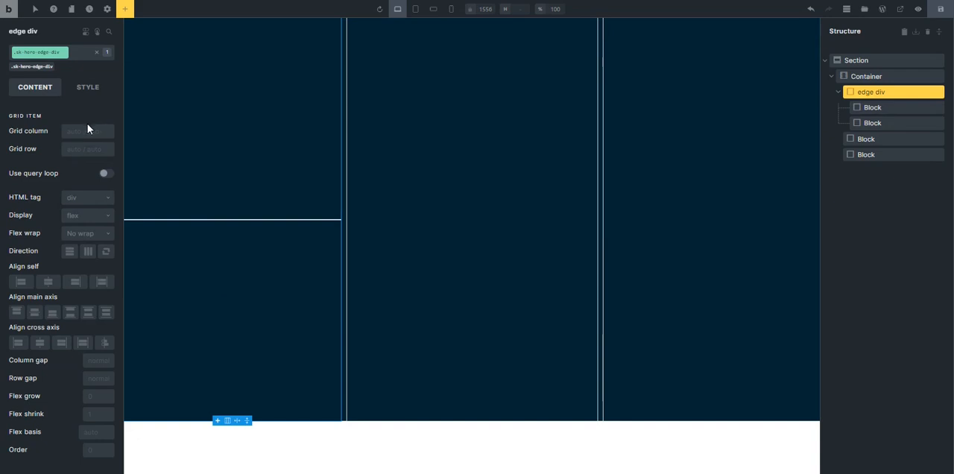
right_click(91, 381)
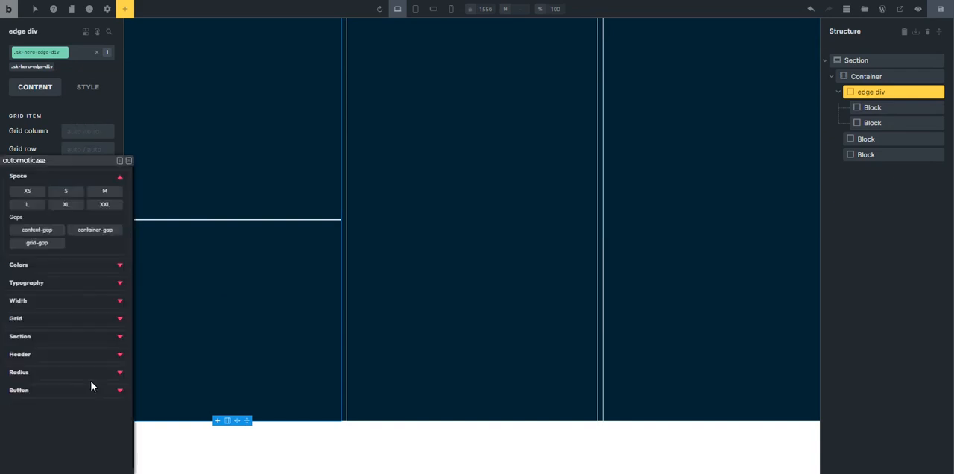
left_click(27, 193)
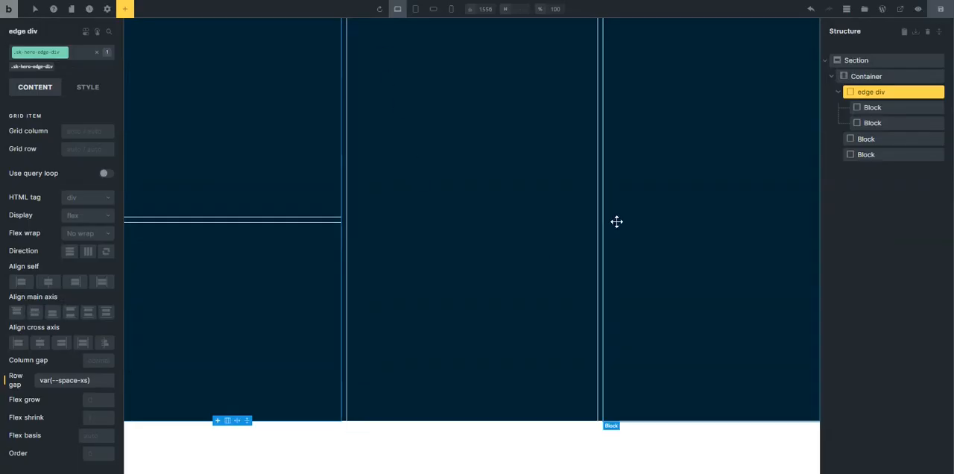
Add an Image element inside the edge div's first block.
left_click(252, 149)
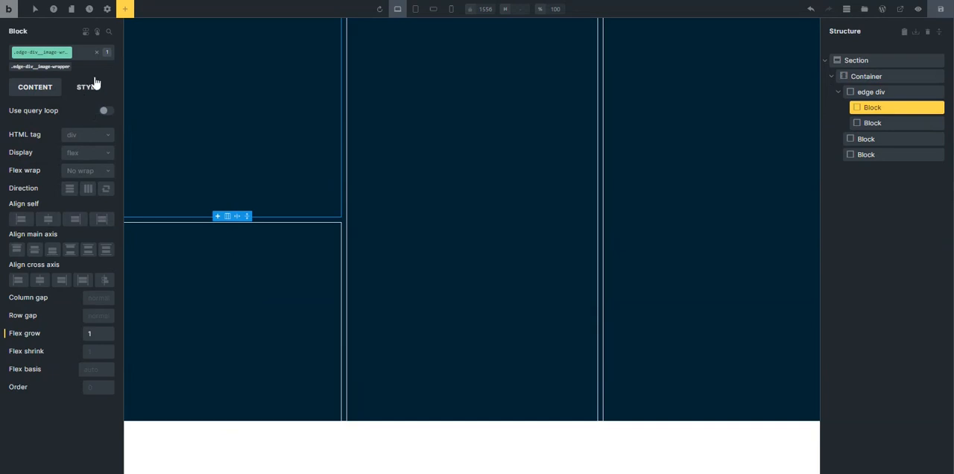
left_click(125, 8)
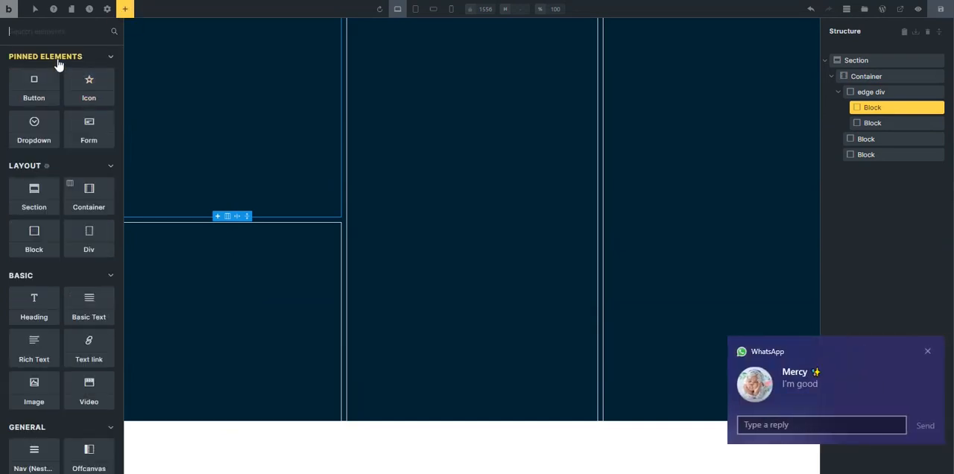
left_click(928, 352)
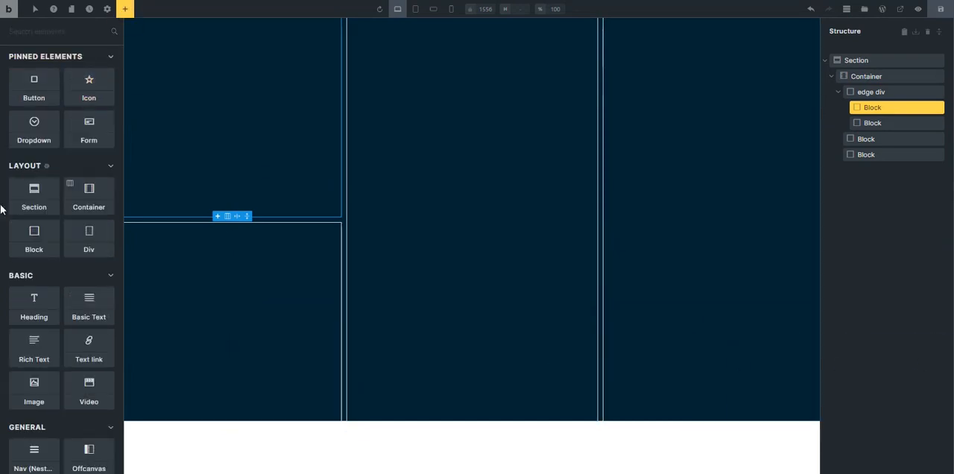
type("Image")
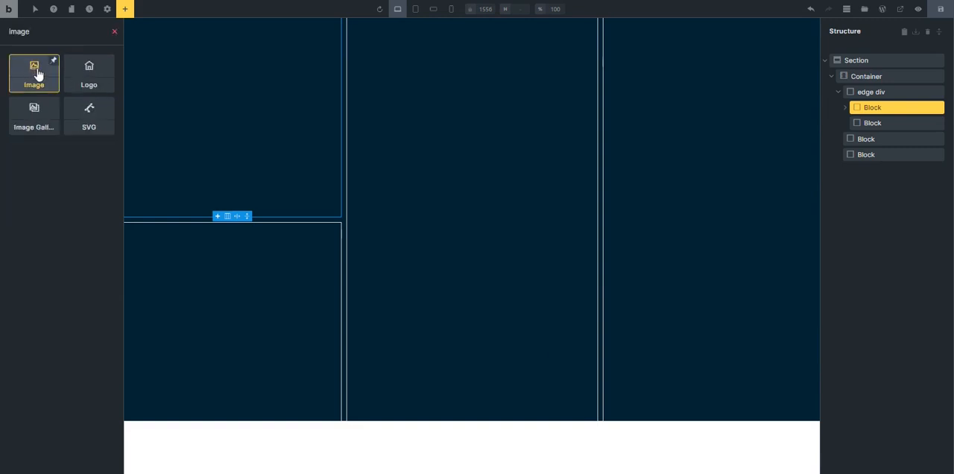
left_click_drag(42, 90, 188, 35)
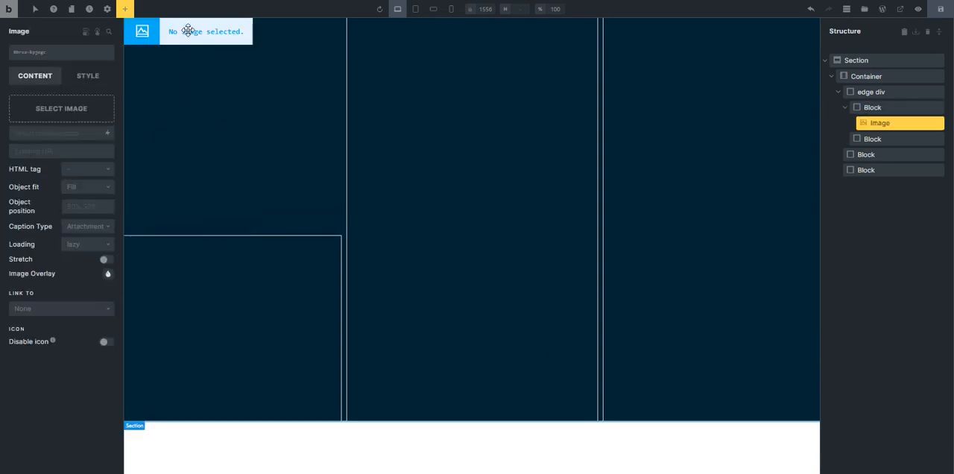
Copy the culinary photo's address from the Skillshare page in the browser and use it as the Image element's custom URL in Bricks.
left_click(55, 152)
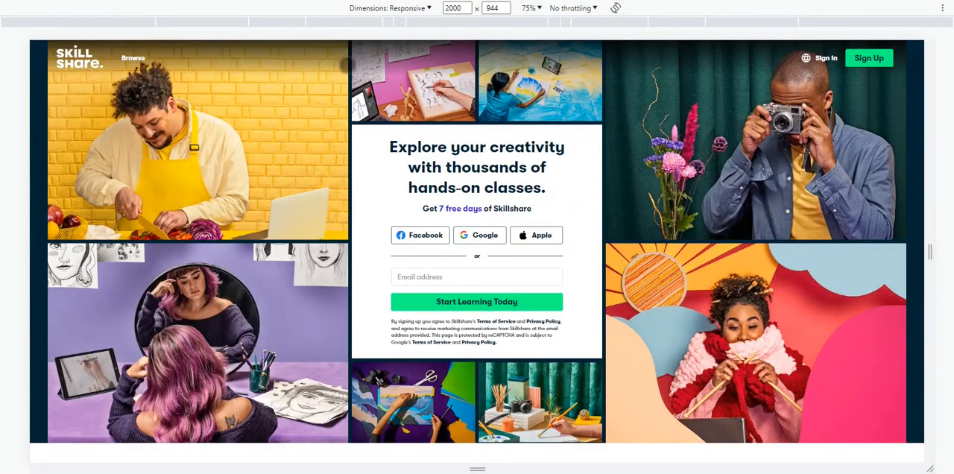
right_click(237, 113)
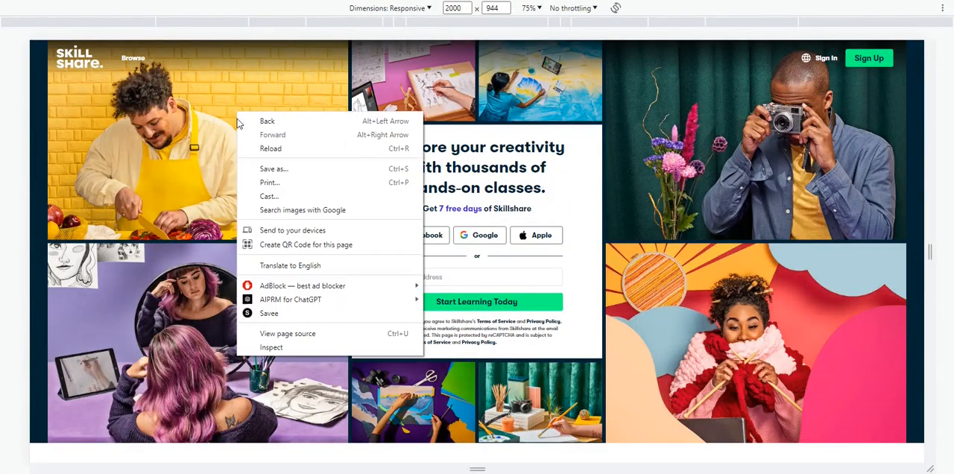
left_click(298, 350)
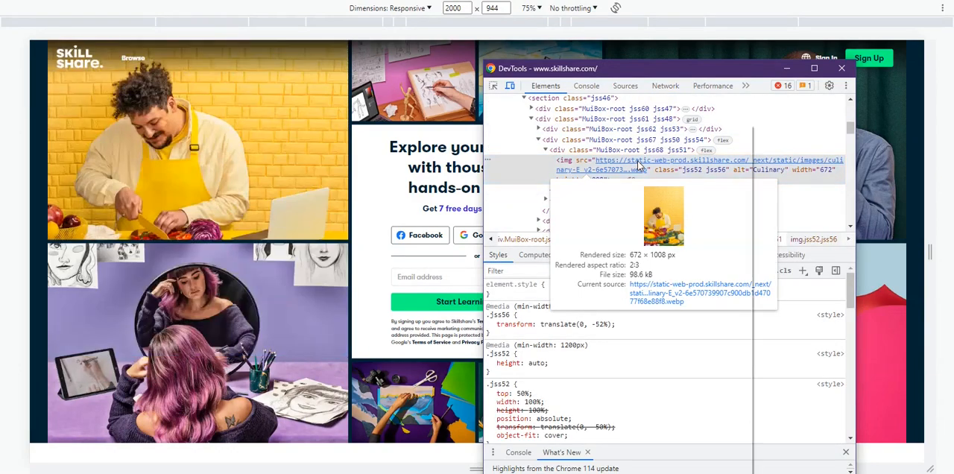
right_click(640, 167)
left_click(686, 291)
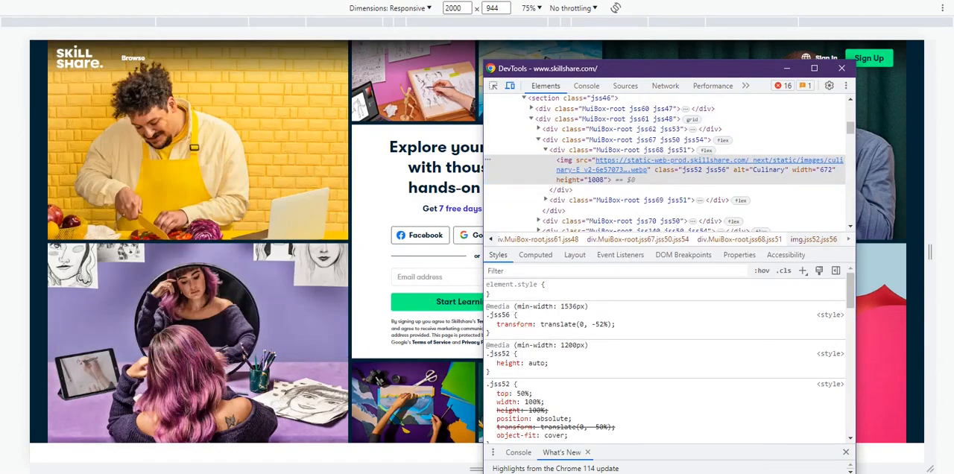
key("F12")
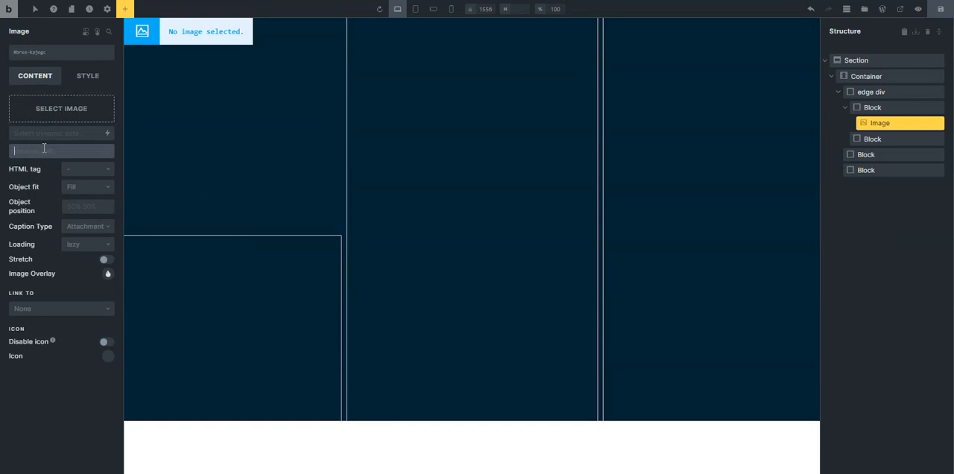
key("ctrl+v")
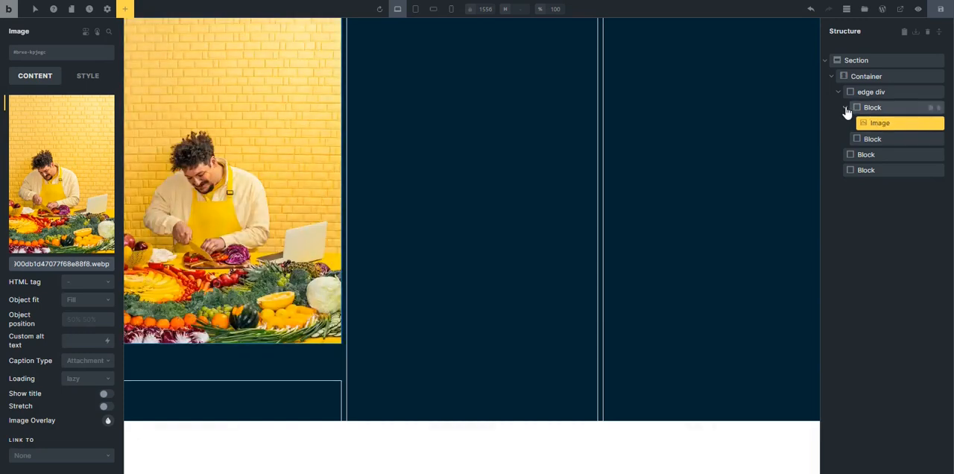
Set the maximum height of the block wrapping the culinary image to 45rem.
left_click(863, 109)
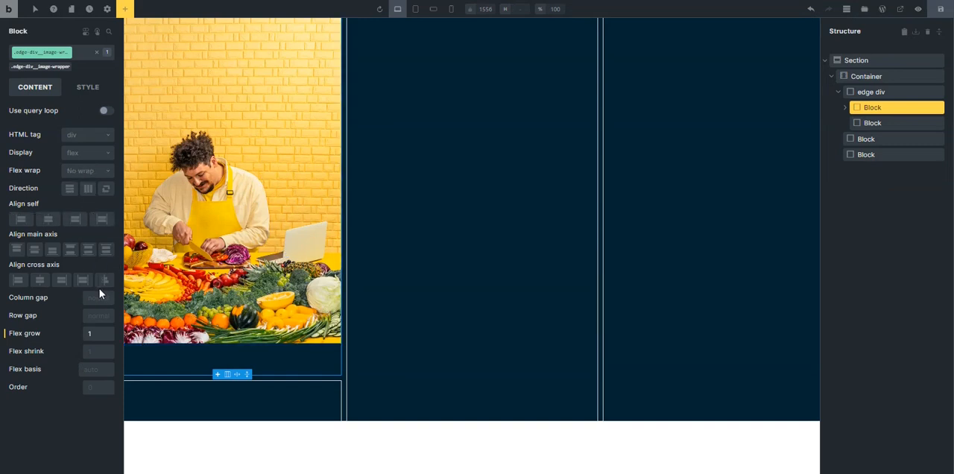
left_click(82, 89)
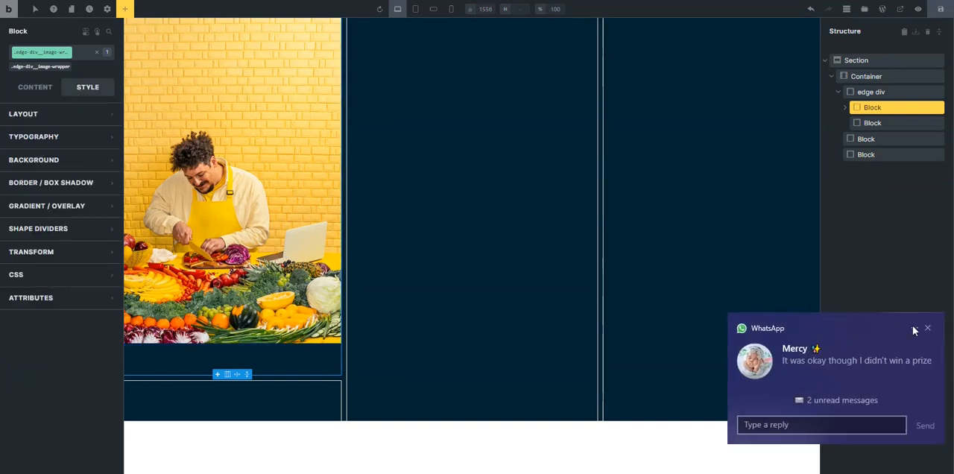
left_click(928, 330)
left_click(54, 114)
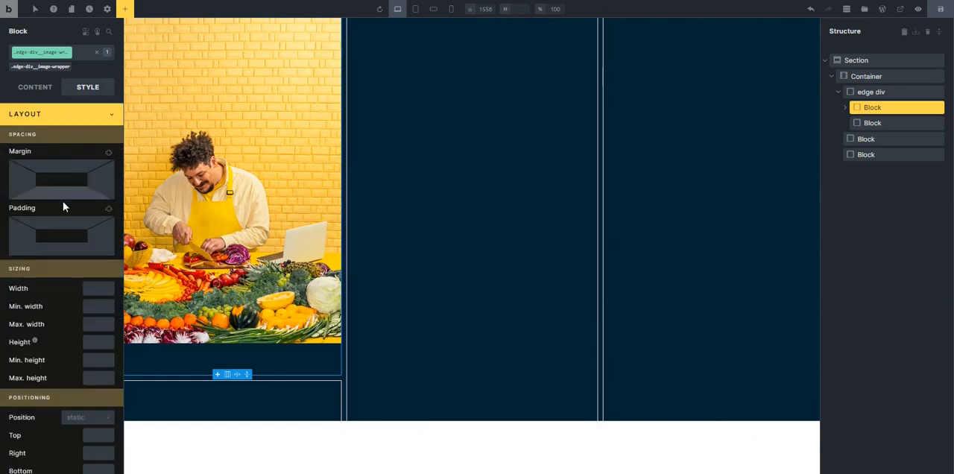
left_click(99, 378)
type("45rem")
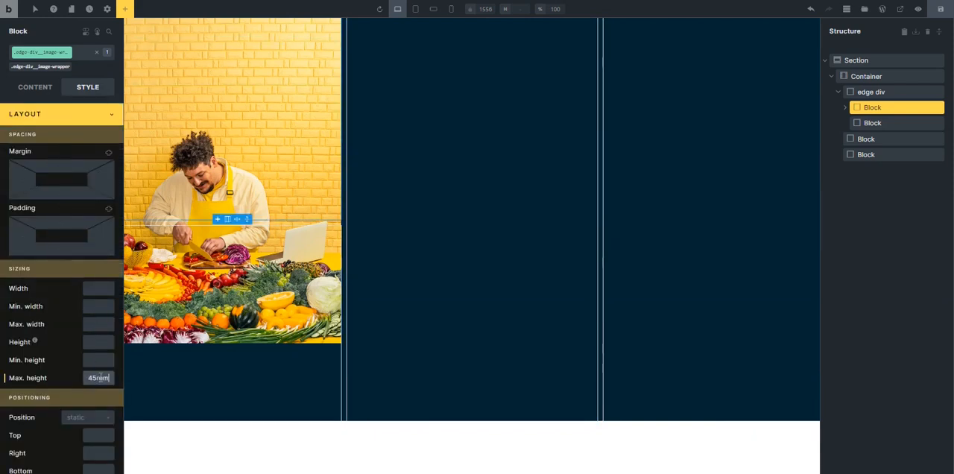
Give the culinary image the class edge-div__image, with object fit Cover and the HTML tag figure.
left_click(847, 109)
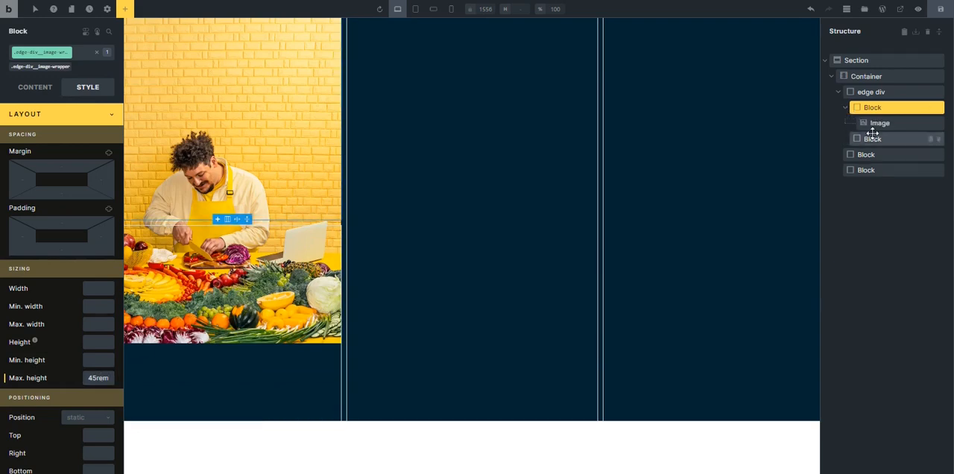
left_click(876, 124)
left_click(37, 88)
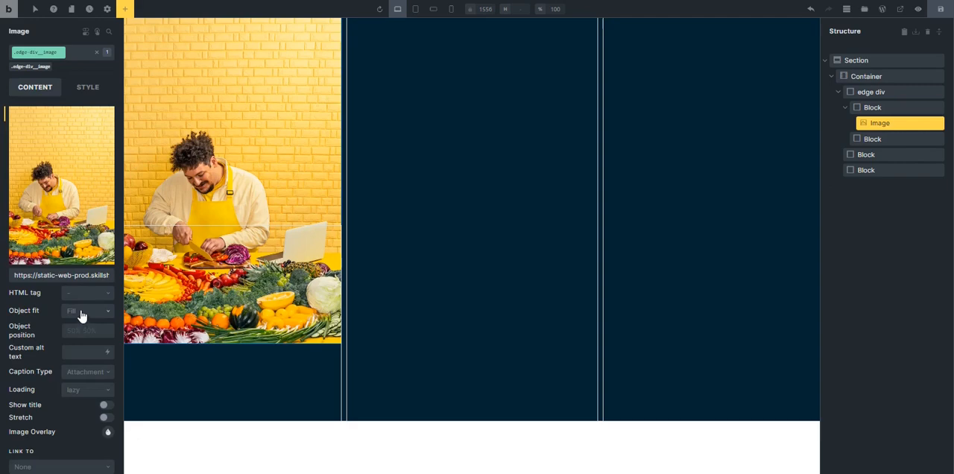
scroll(82, 316, "down", 2)
left_click(79, 254)
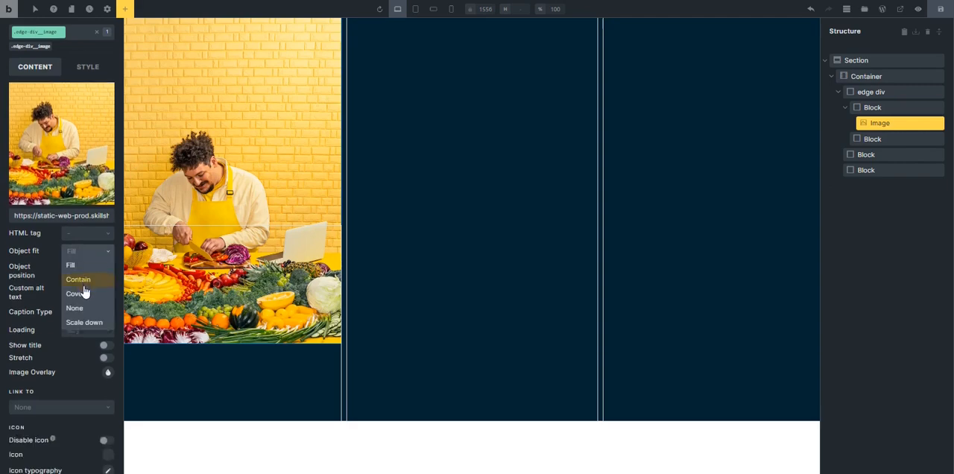
left_click(76, 294)
left_click(83, 239)
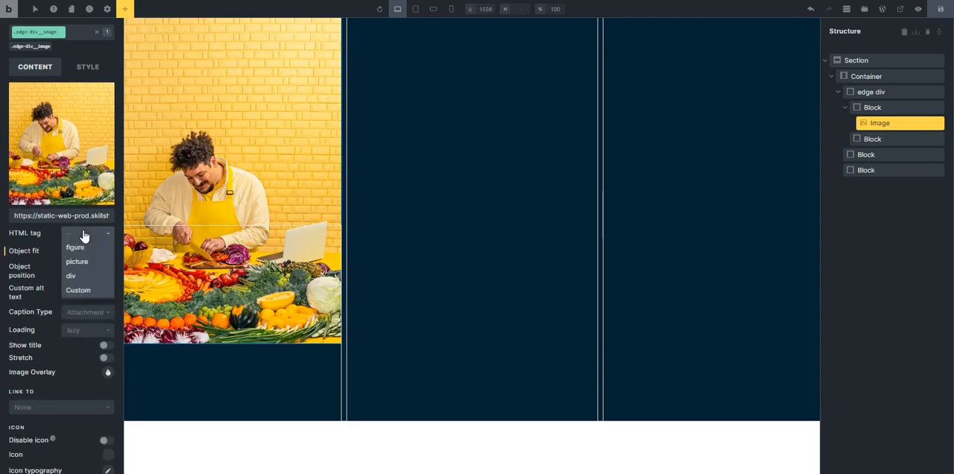
left_click(91, 250)
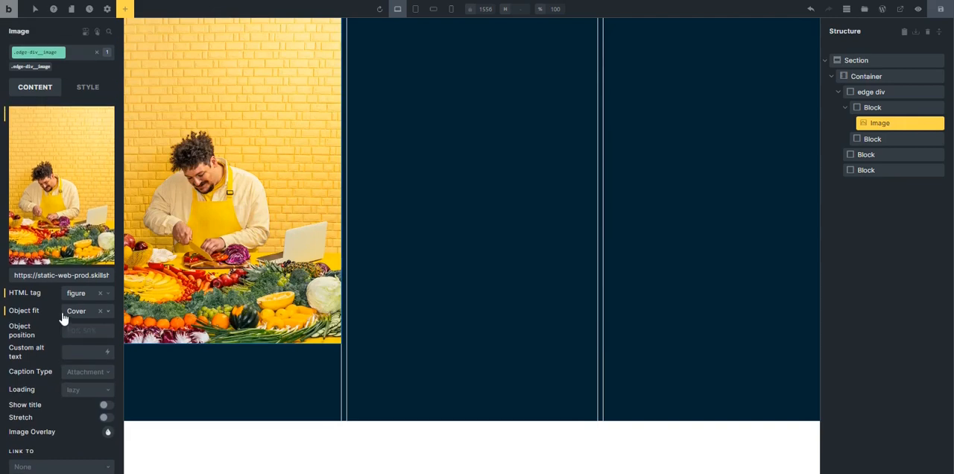
Delete the edge div's empty second block and duplicate the block containing the culinary image in its place.
left_click(847, 110)
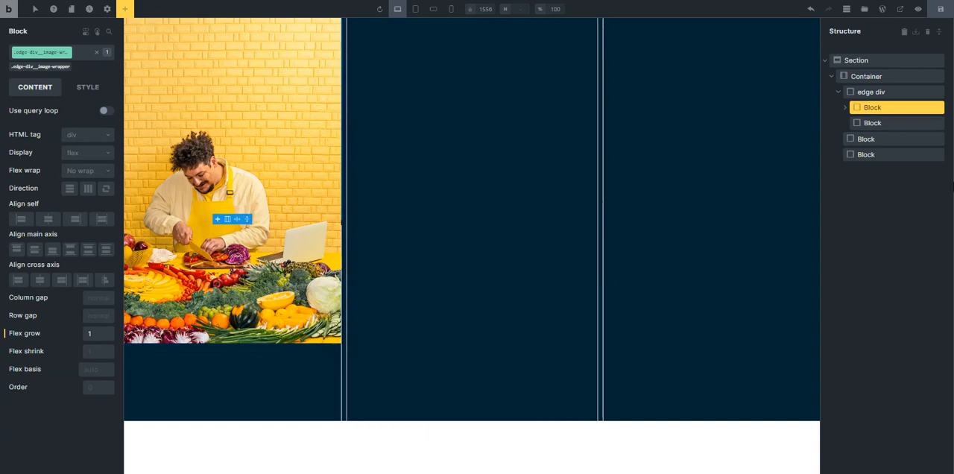
left_click(904, 124)
left_click(938, 125)
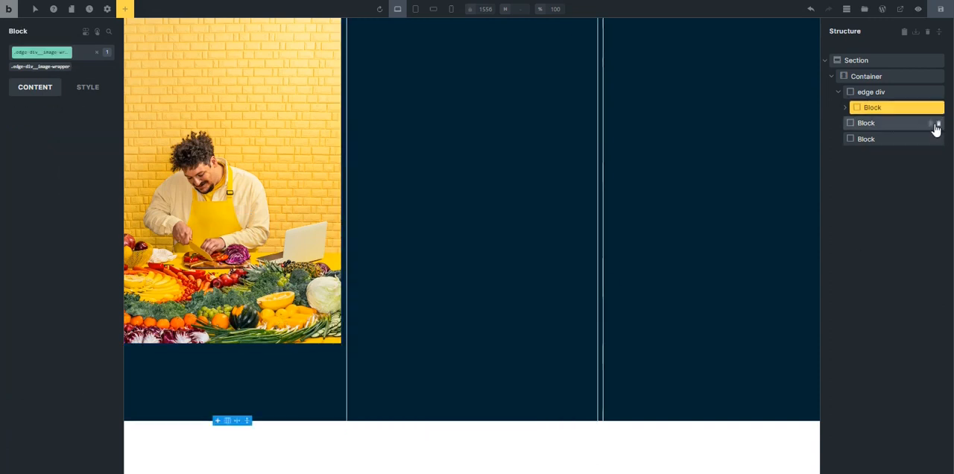
left_click(930, 109)
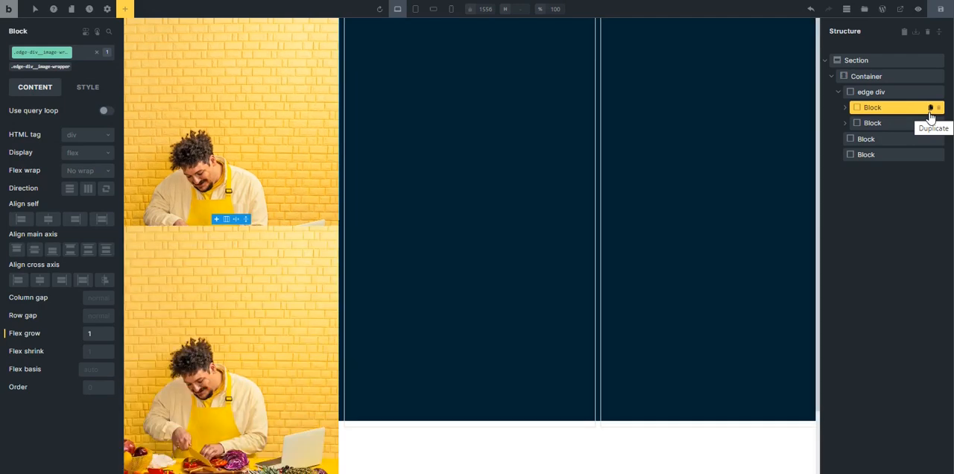
Set the edge-div__image class to 100% width and 100% height, and replace the lower image with the photo of the purple-haired artist.
left_click(303, 307)
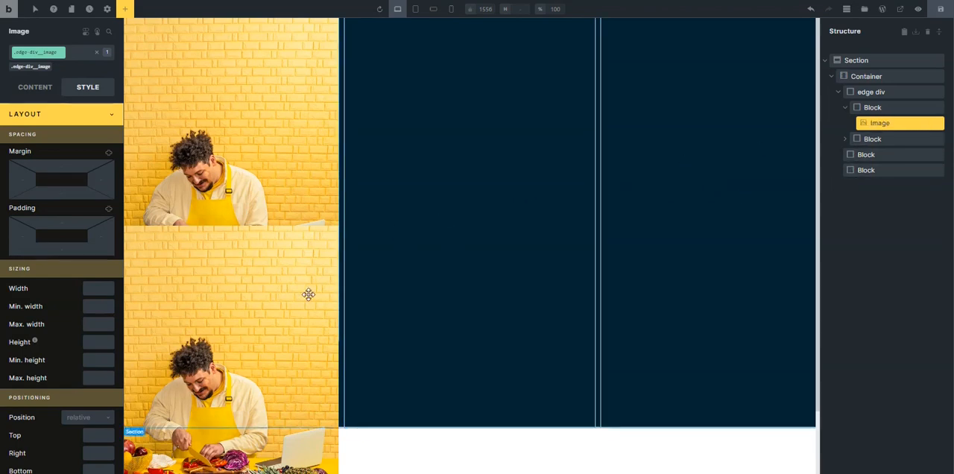
left_click(91, 287)
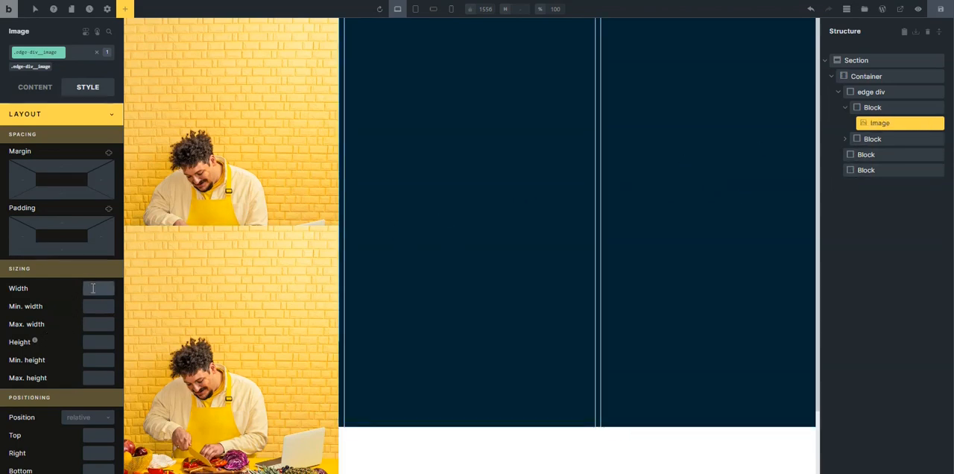
type("100%")
left_click(88, 343)
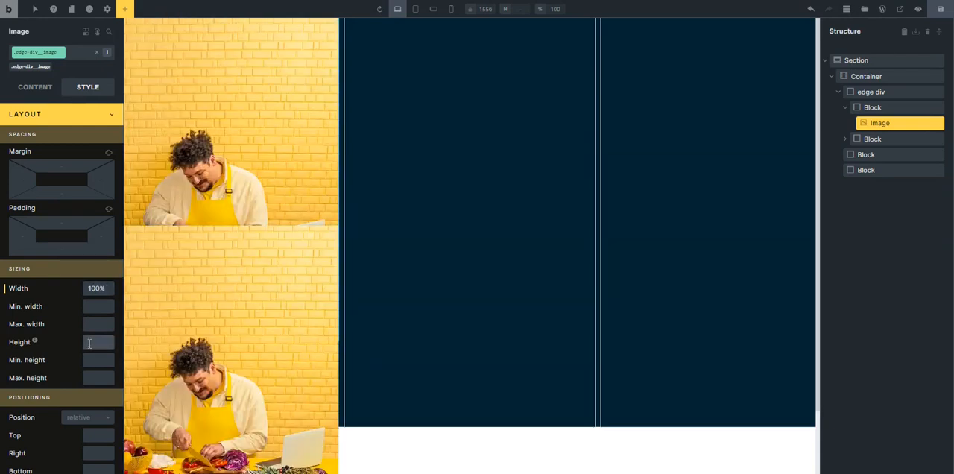
type("100")
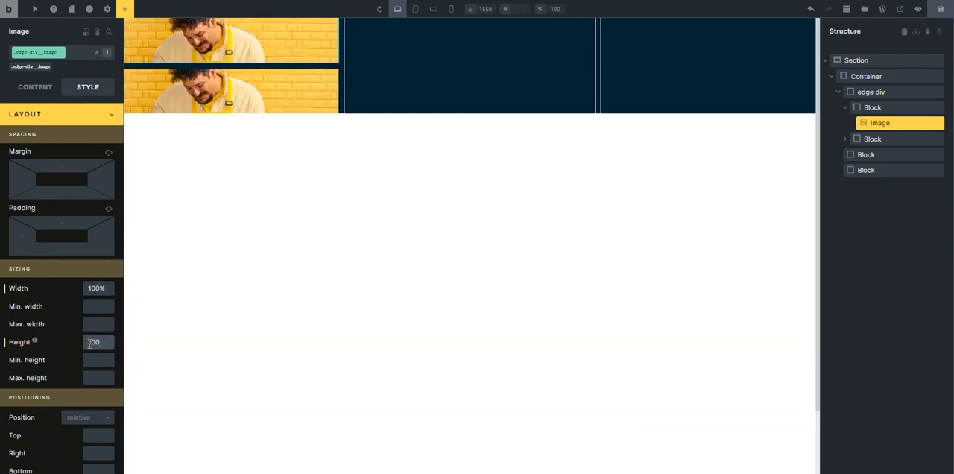
type("%")
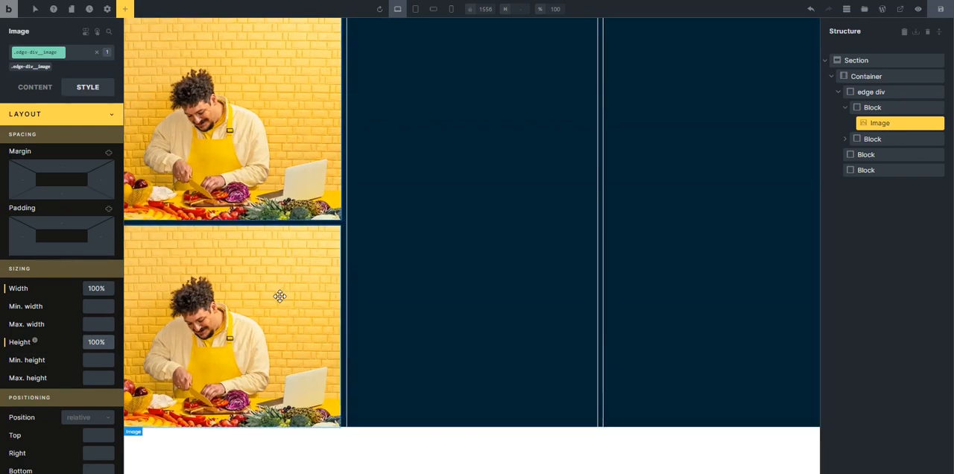
left_click(58, 117)
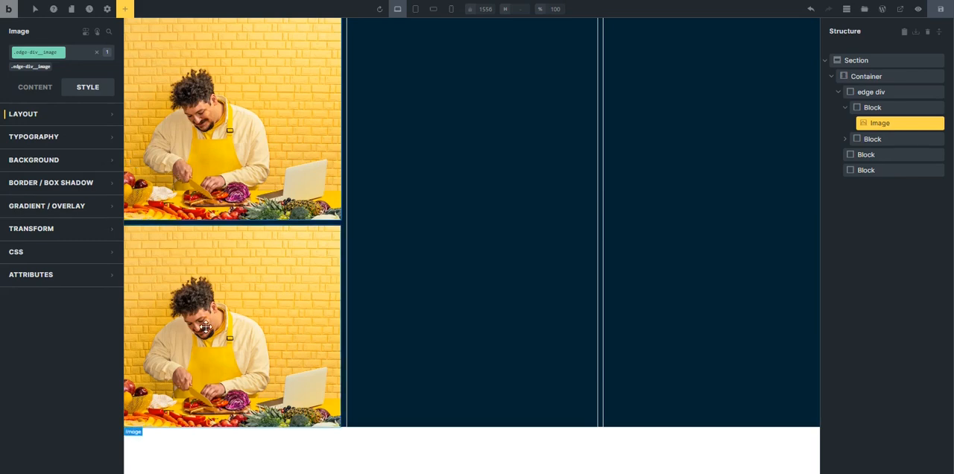
left_click(223, 298)
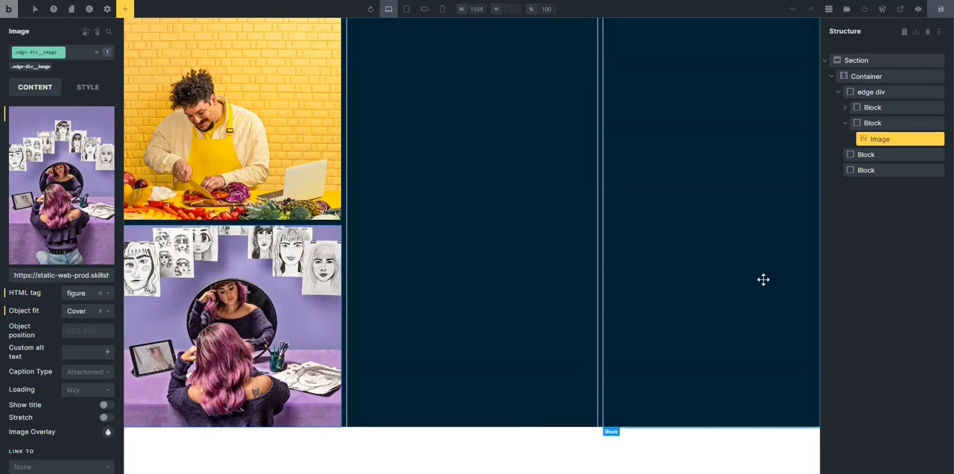
Replace the container's last empty block with a duplicate of the edge div, placed after the remaining block.
left_click(845, 124)
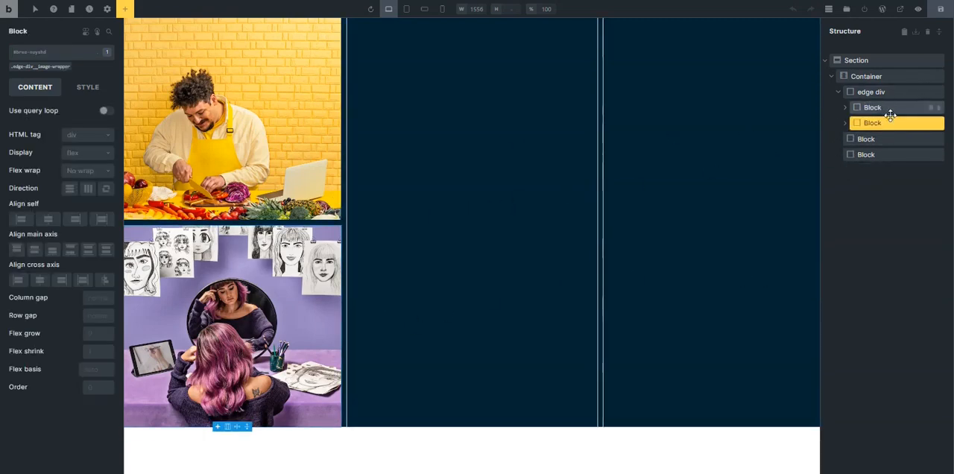
left_click(837, 97)
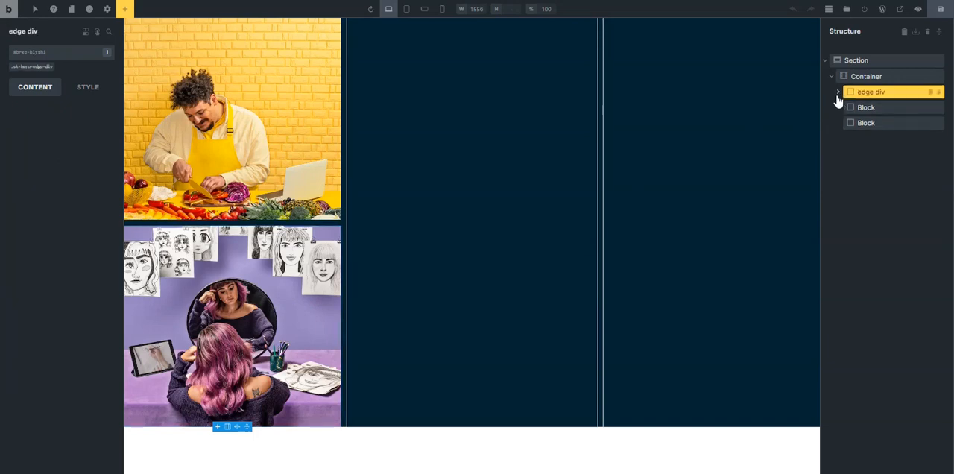
left_click(899, 124)
left_click(937, 125)
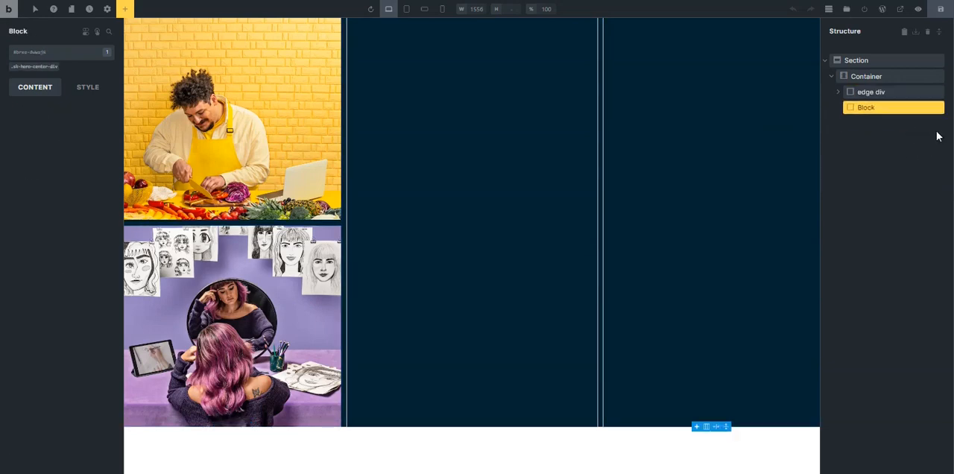
left_click(930, 92)
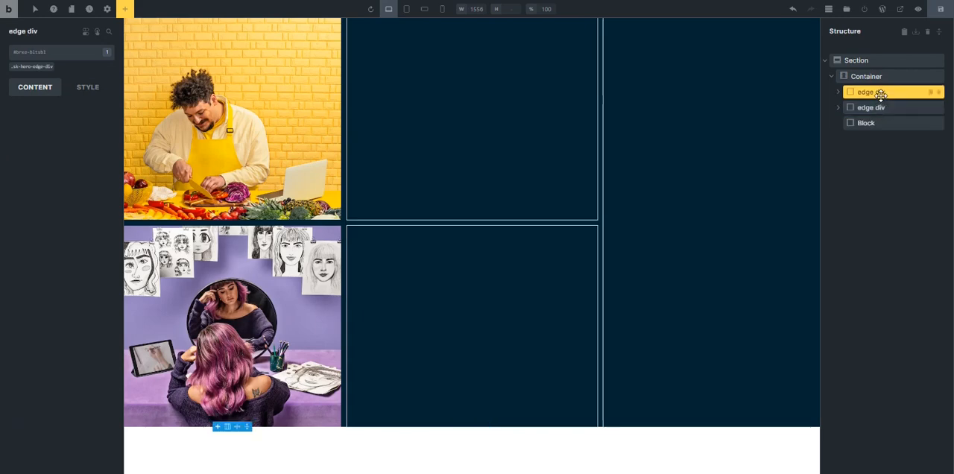
left_click(871, 107)
left_click_drag(860, 108, 862, 144)
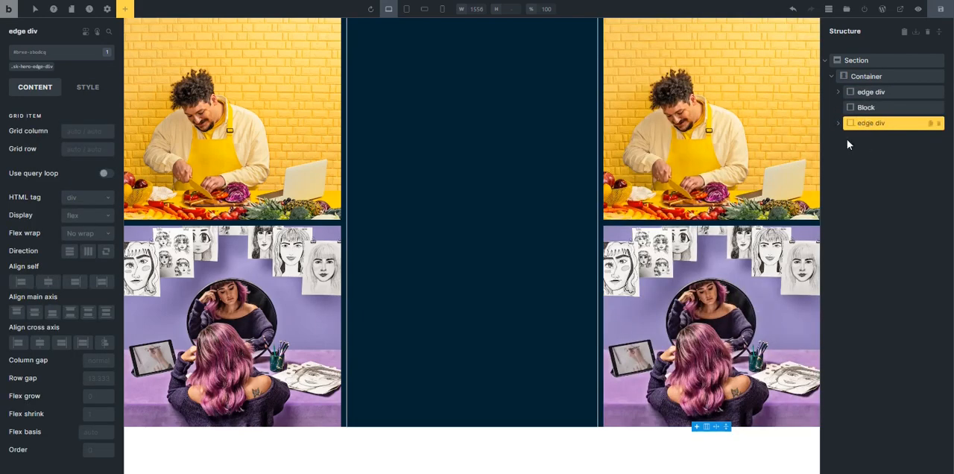
Replace the duplicated edge div's images with the photographer and knitting photos from the Skillshare page in the browser, and save the draft in Bricks.
left_click(775, 141)
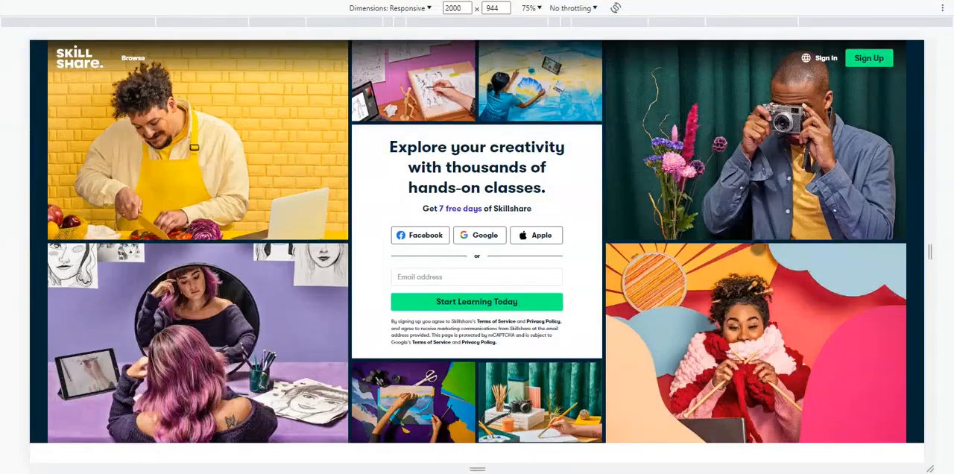
right_click(734, 146)
left_click(770, 383)
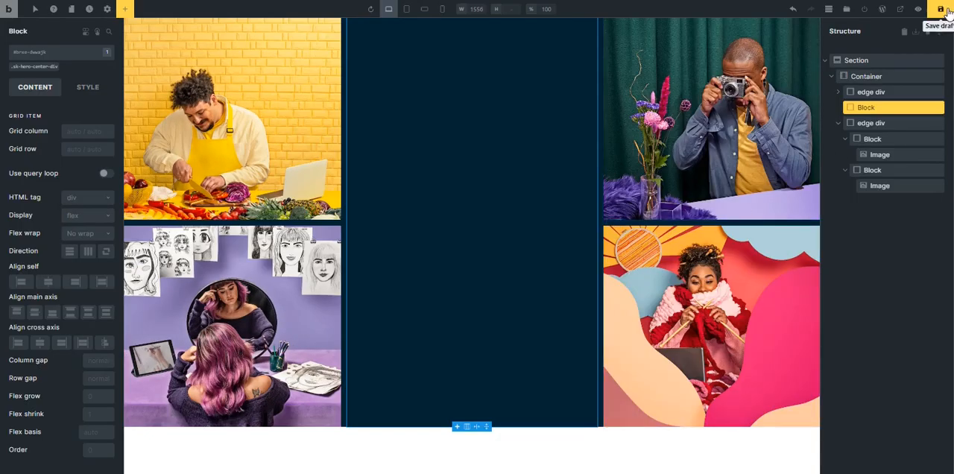
left_click(940, 9)
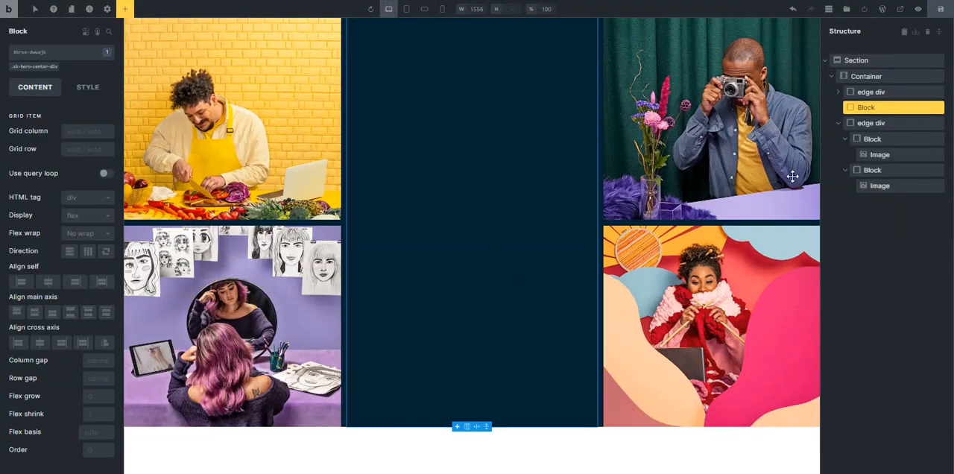
Rename the block between the two edge divs as "center div" and make its sk-hero-center-div class active for editing.
left_click(838, 123)
left_click(859, 107)
double_click(862, 108)
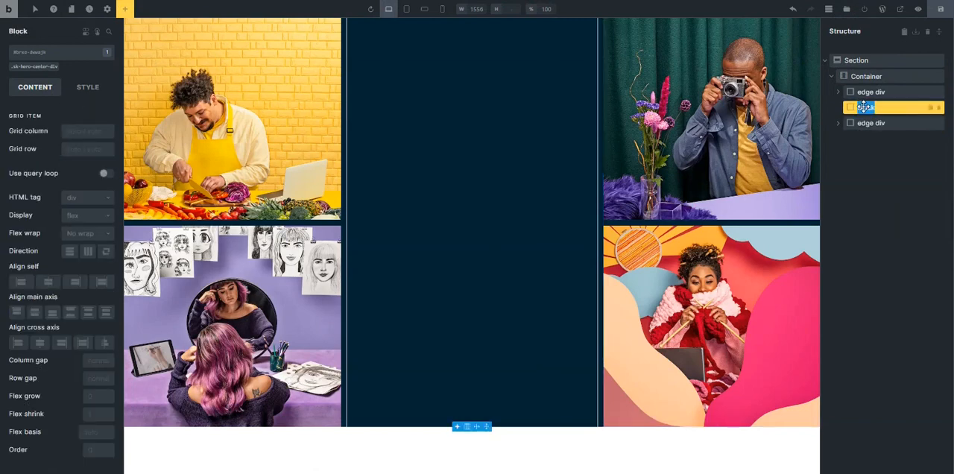
type("ce")
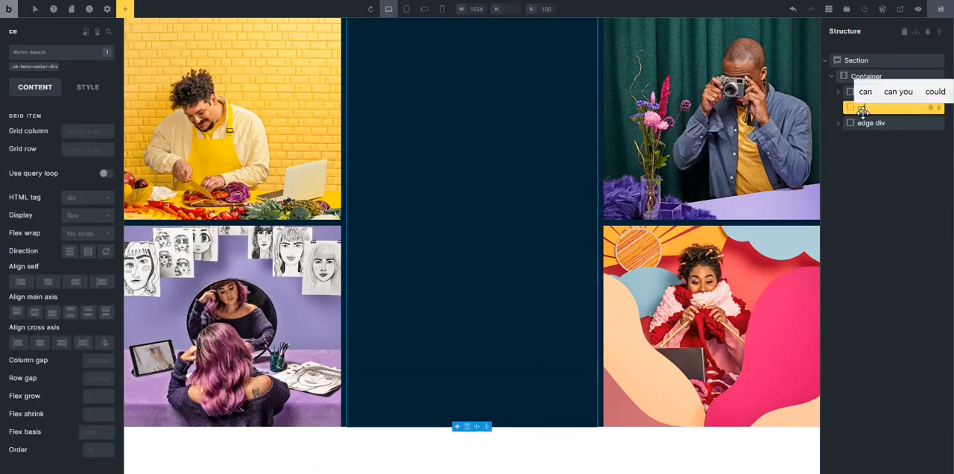
type("nter d")
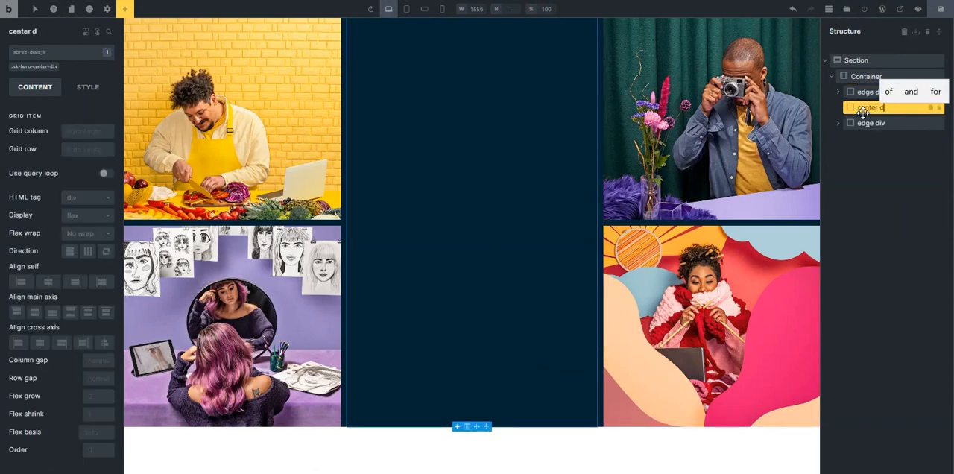
type("iv")
key("Return")
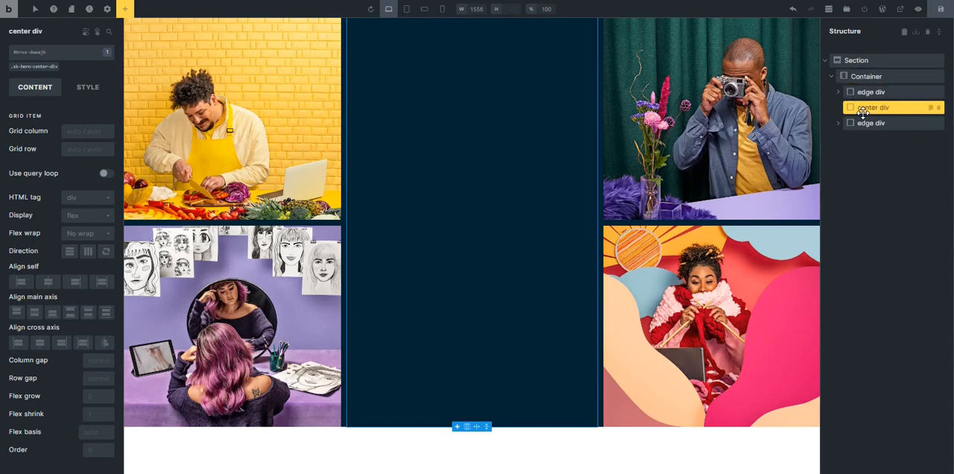
left_click(26, 68)
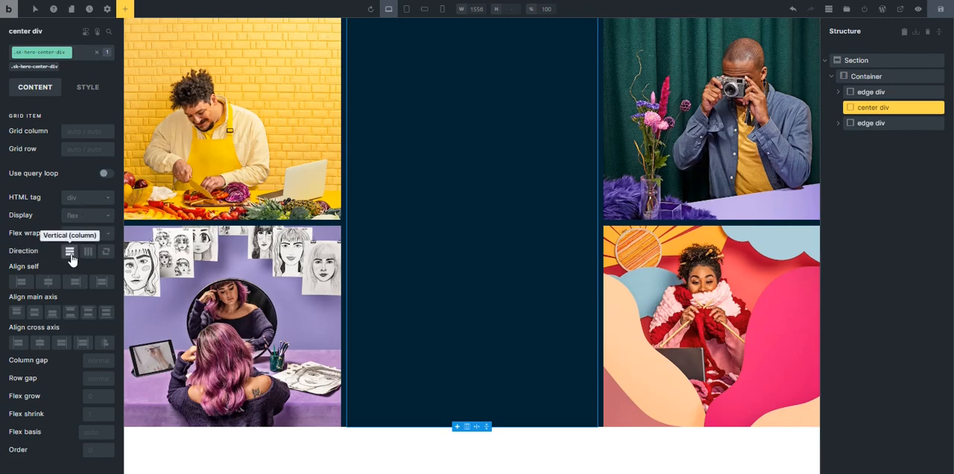
Add three blocks inside the center div.
left_click(125, 9)
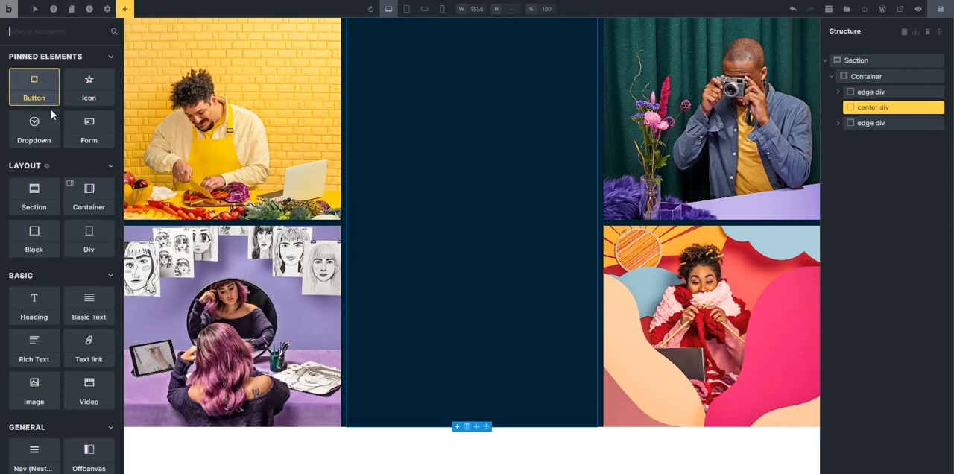
left_click(38, 244)
left_click_drag(38, 243, 465, 79)
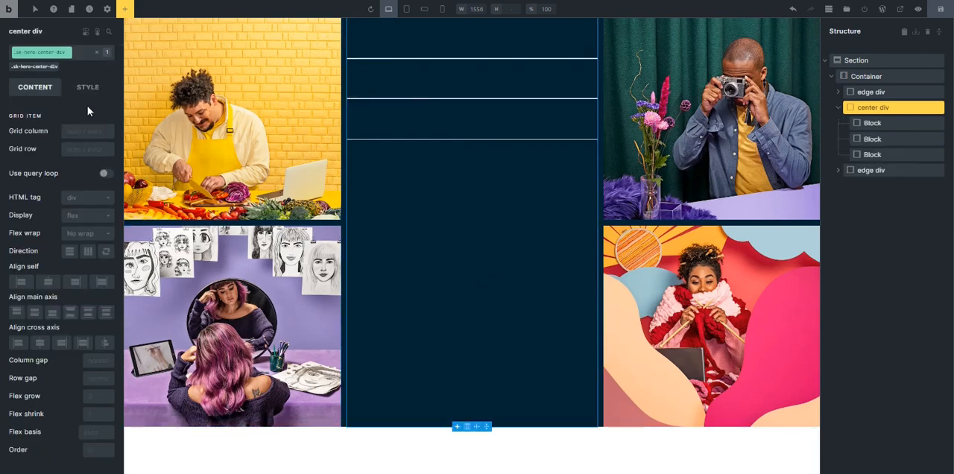
Set the center div's column gap and row gap to var(--space-xs).
right_click(94, 372)
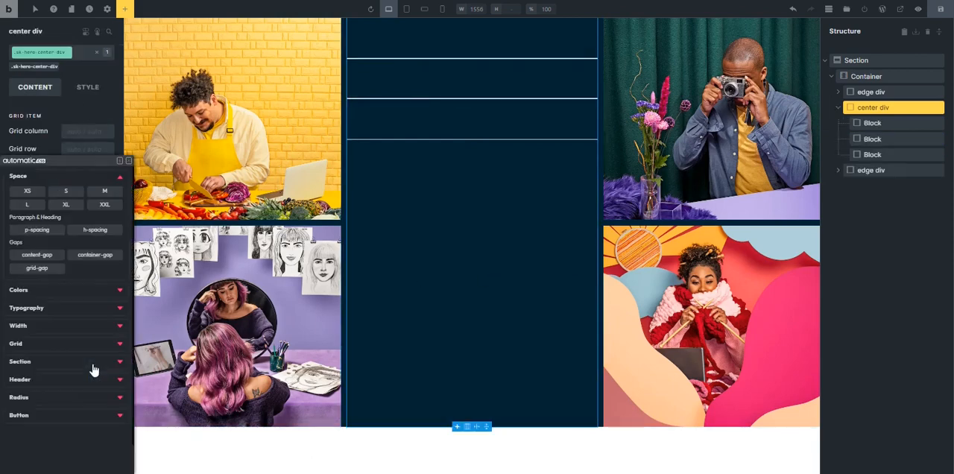
left_click(28, 191)
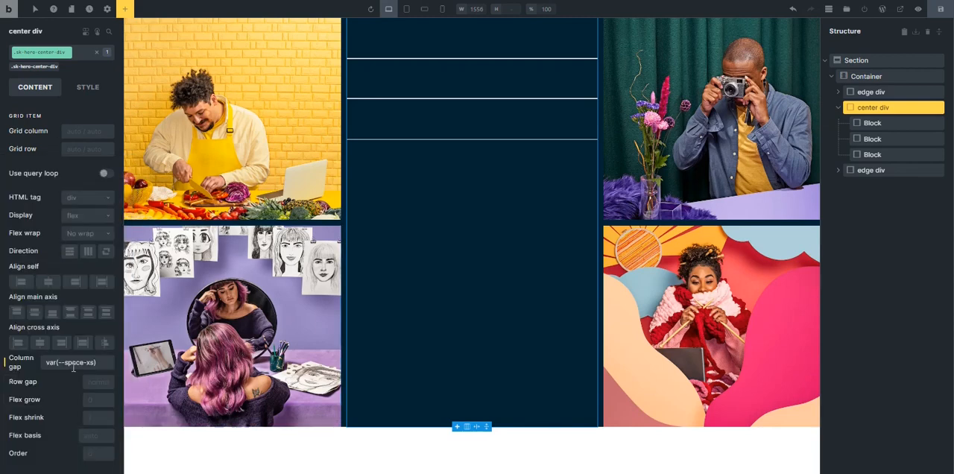
left_click(91, 386)
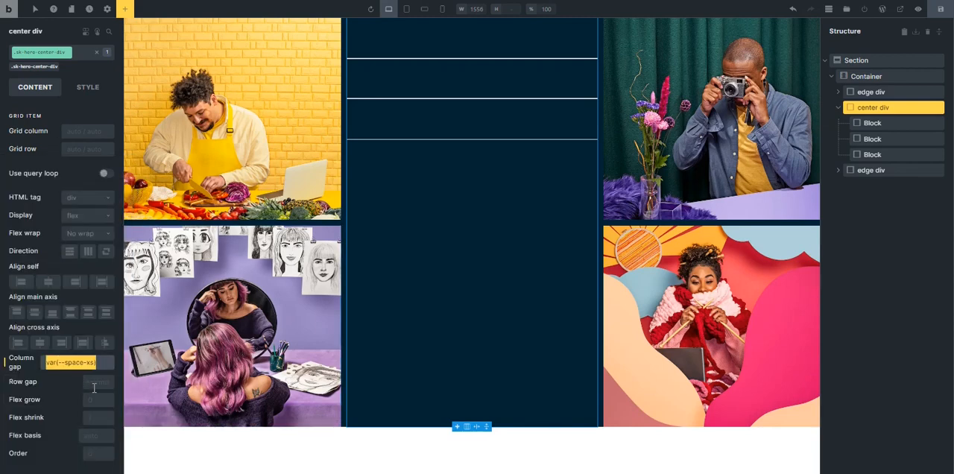
type("var(--space-xs)")
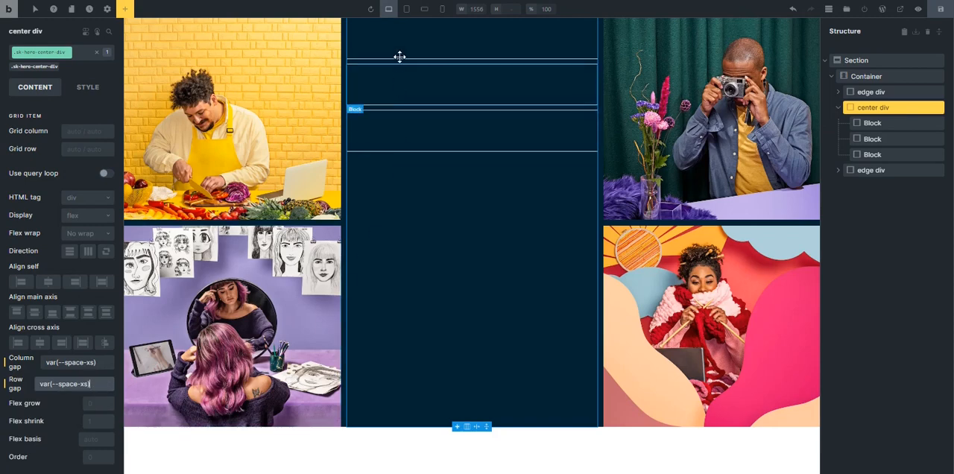
Add two nested blocks inside the center div's first block.
left_click(395, 46)
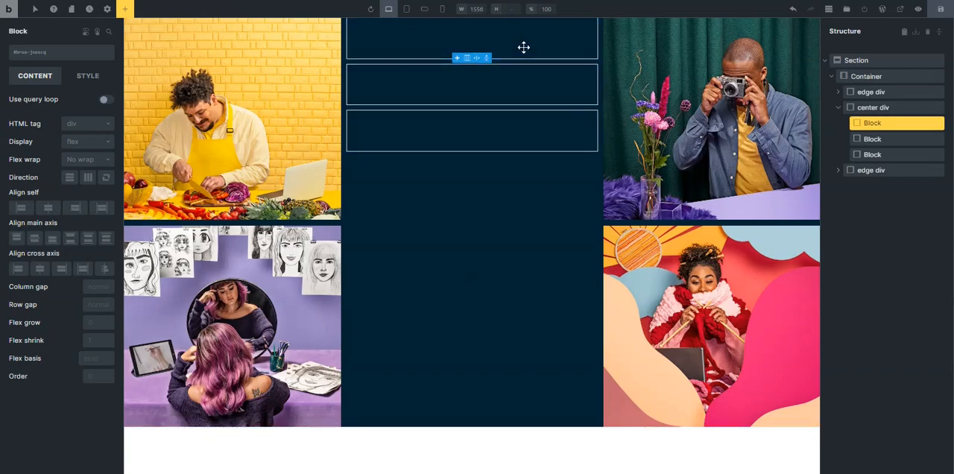
left_click(523, 133)
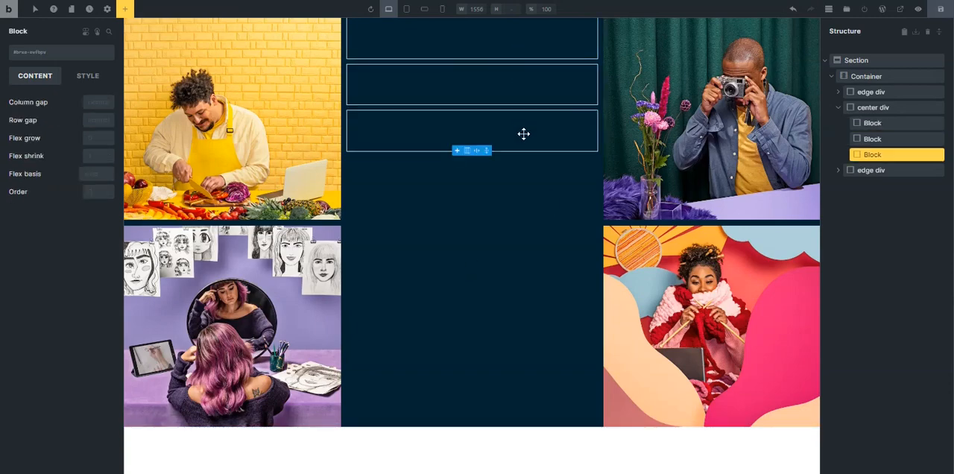
left_click(507, 39)
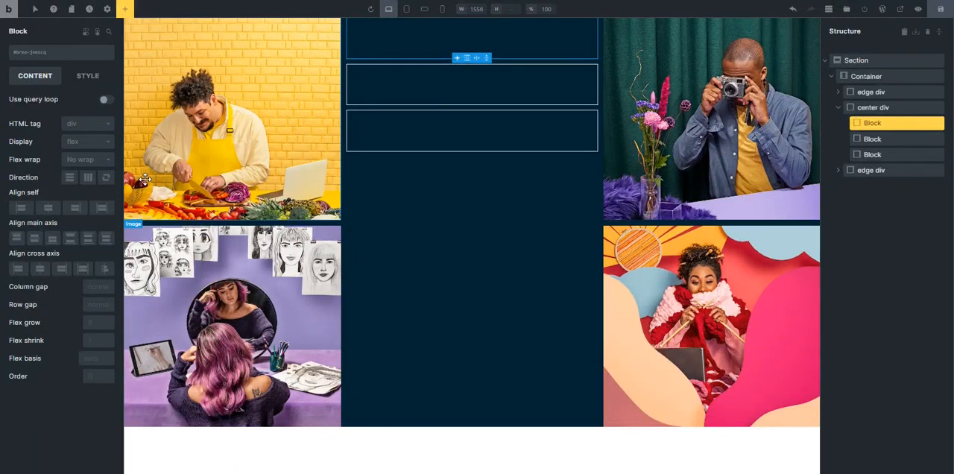
left_click(125, 9)
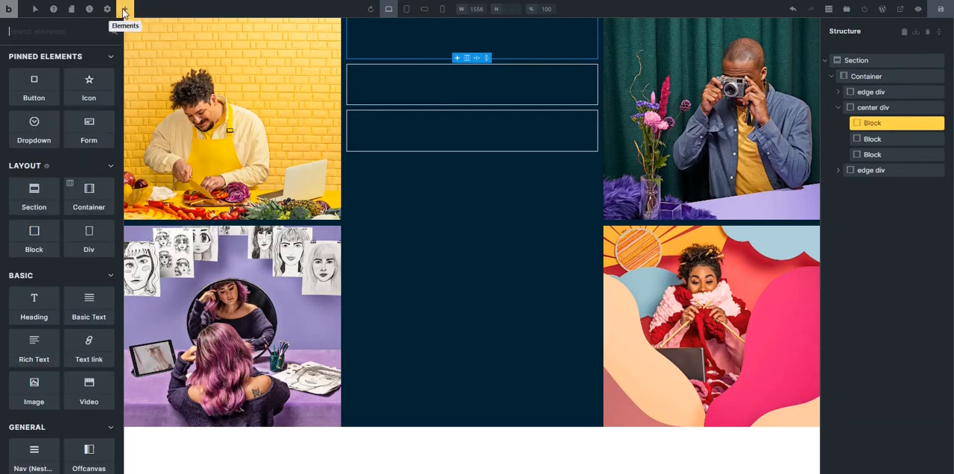
left_click(33, 246)
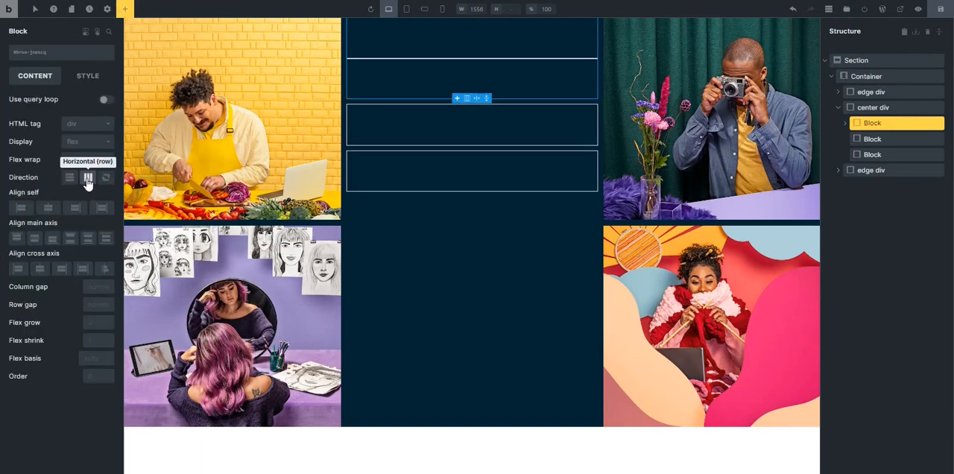
Lay out the center div's first block as a horizontal row with column and row gaps of var(--space-xs).
left_click(88, 178)
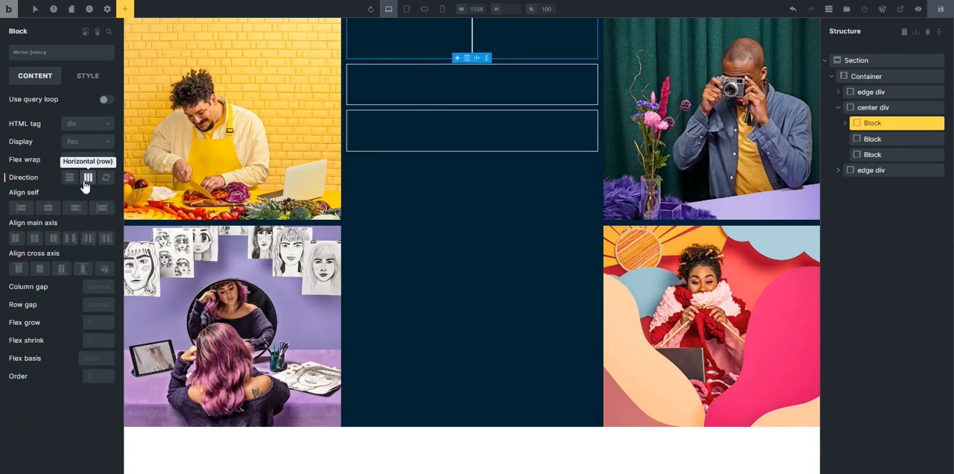
left_click(99, 294)
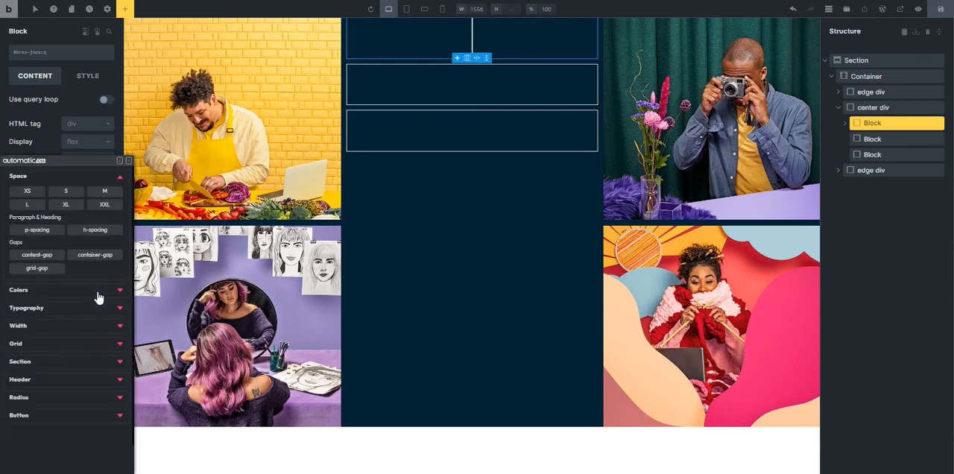
left_click(17, 195)
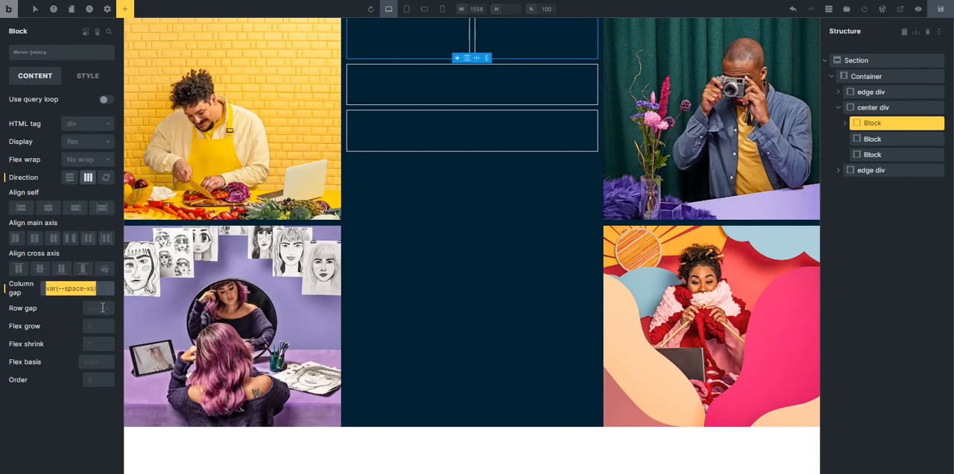
left_click(98, 308)
type("var(--space-xs)")
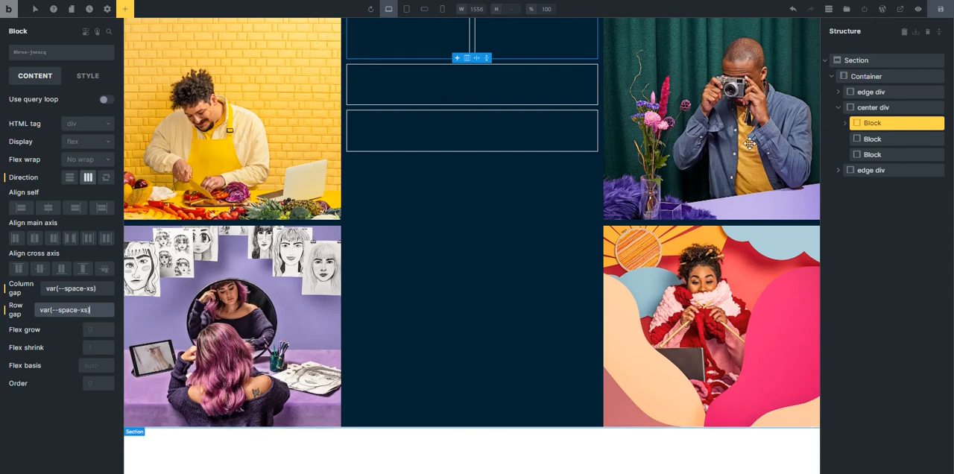
Add an image element inside the first nested block of the center div's first block, sourced from the Skillshare drawing-desk picture URL.
left_click(845, 124)
left_click(880, 139)
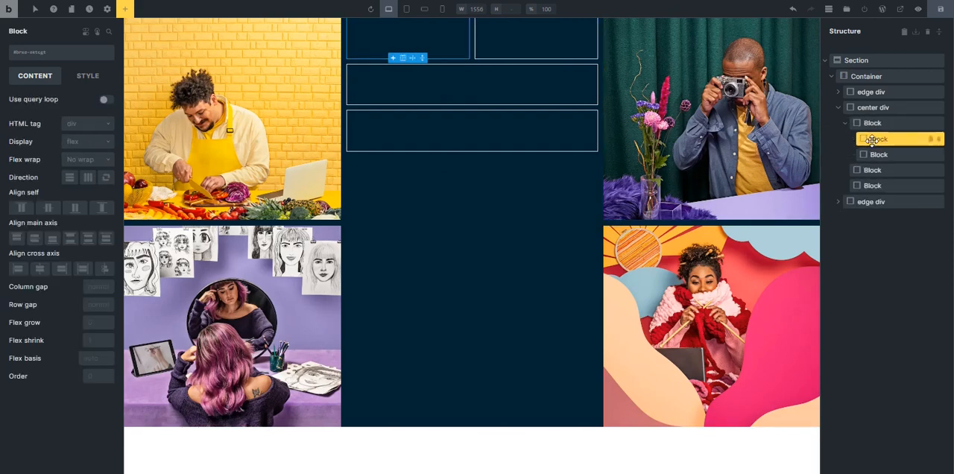
left_click(124, 9)
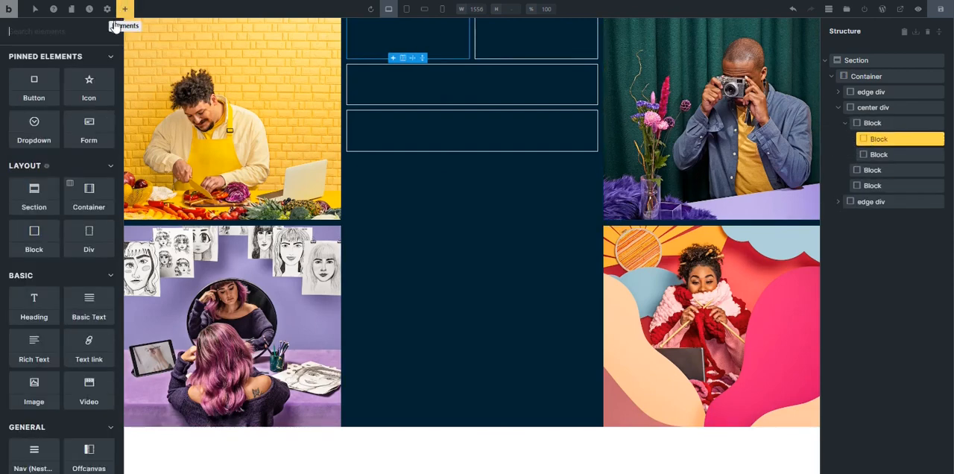
left_click(46, 33)
type("Image")
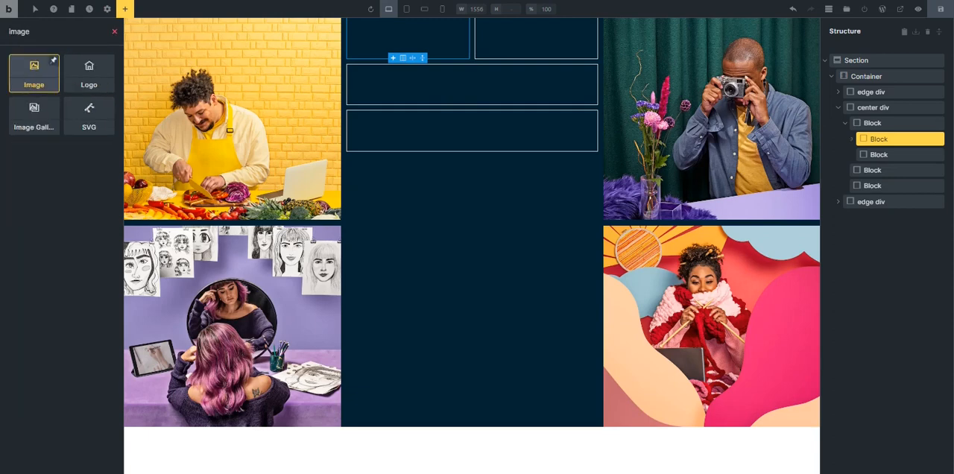
left_click_drag(35, 74, 881, 150)
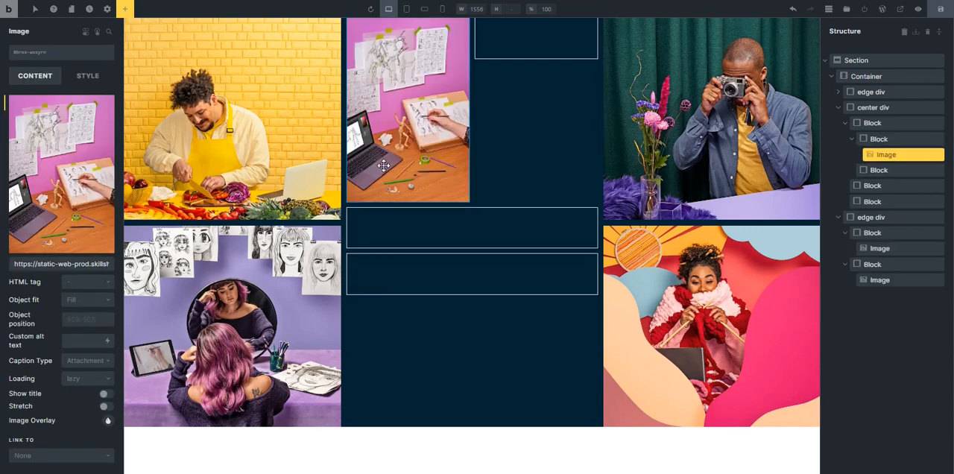
Create the class top-div__image and assign it to the drawing-desk image in the center div.
left_click(878, 281)
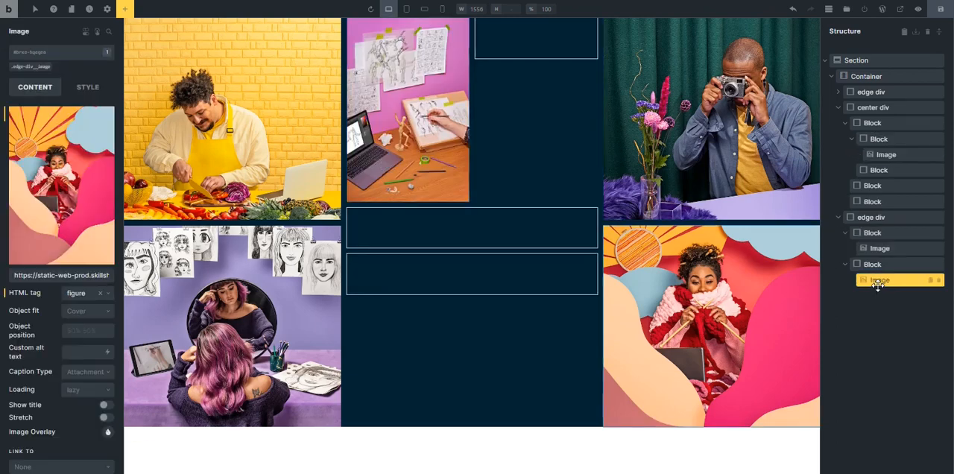
left_click(422, 125)
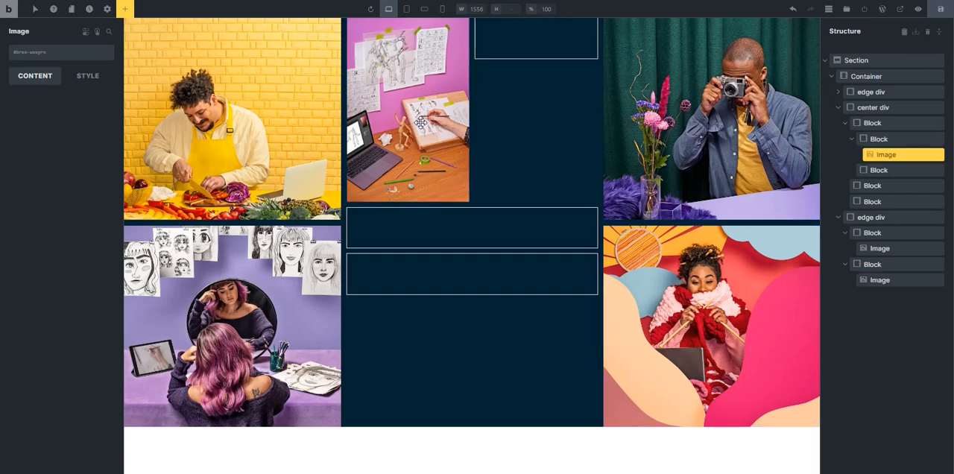
left_click(42, 54)
left_click(536, 347)
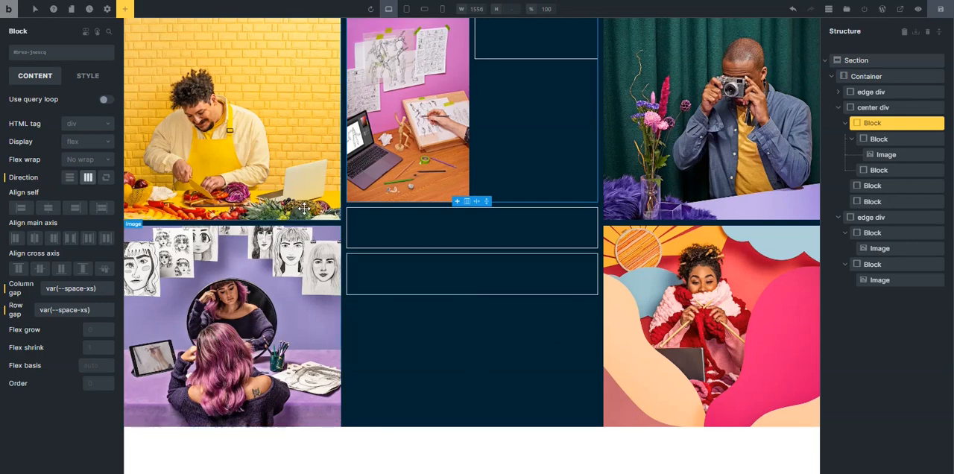
left_click(418, 122)
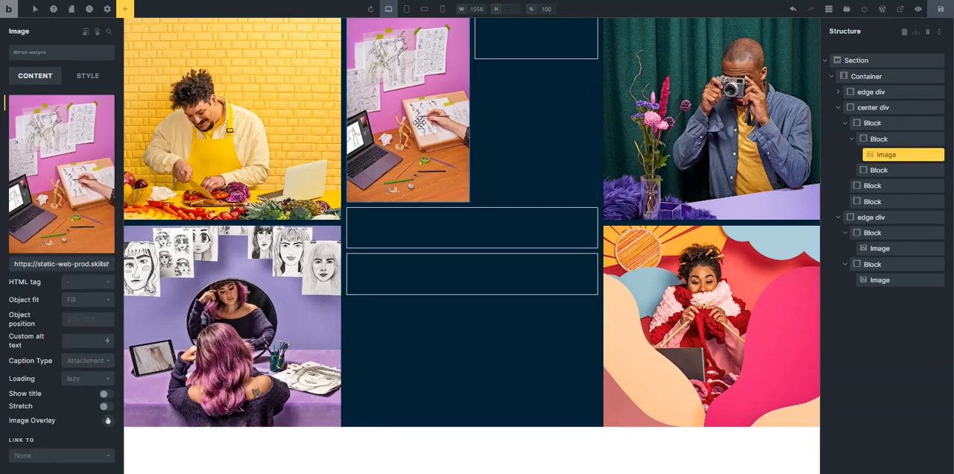
left_click(41, 58)
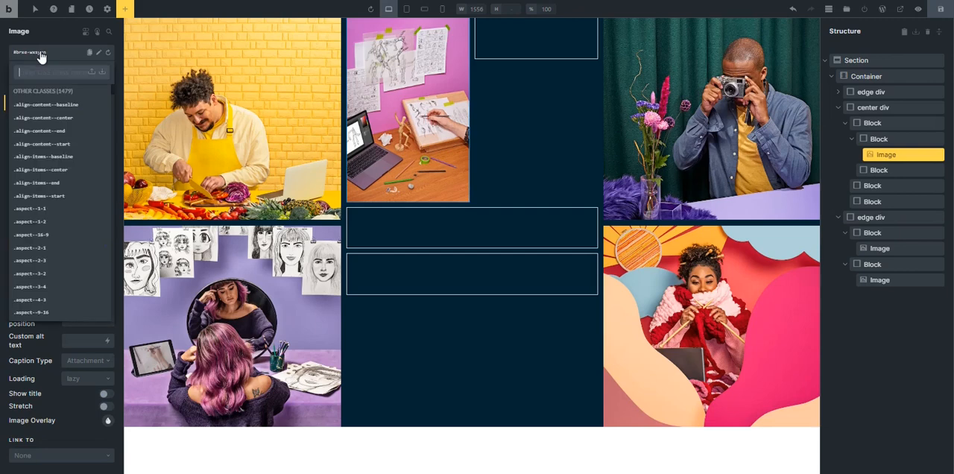
type("top")
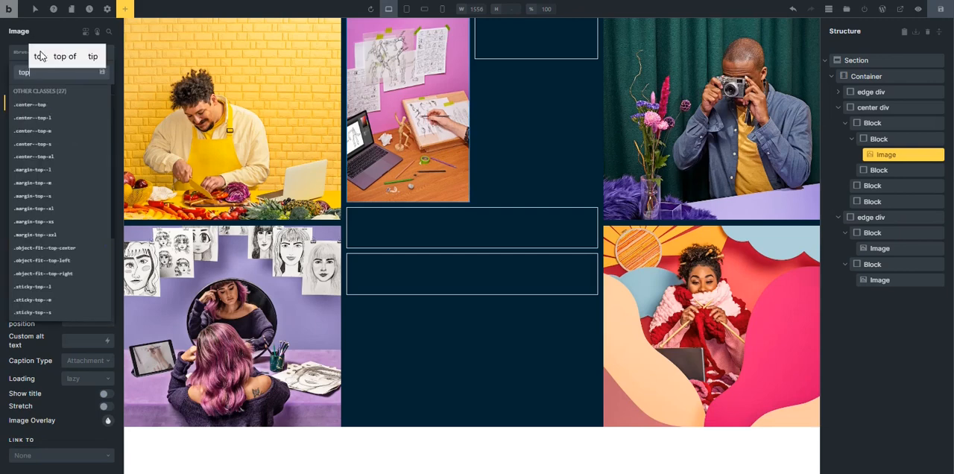
type("-div")
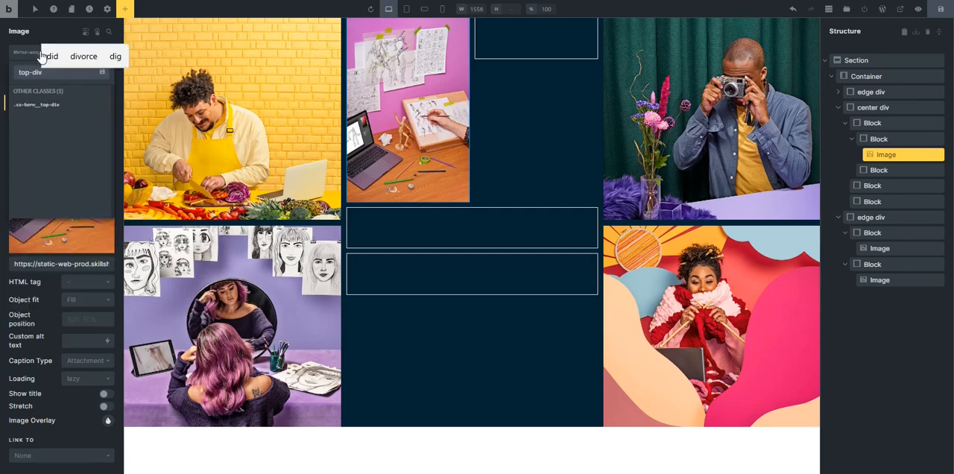
type("__image")
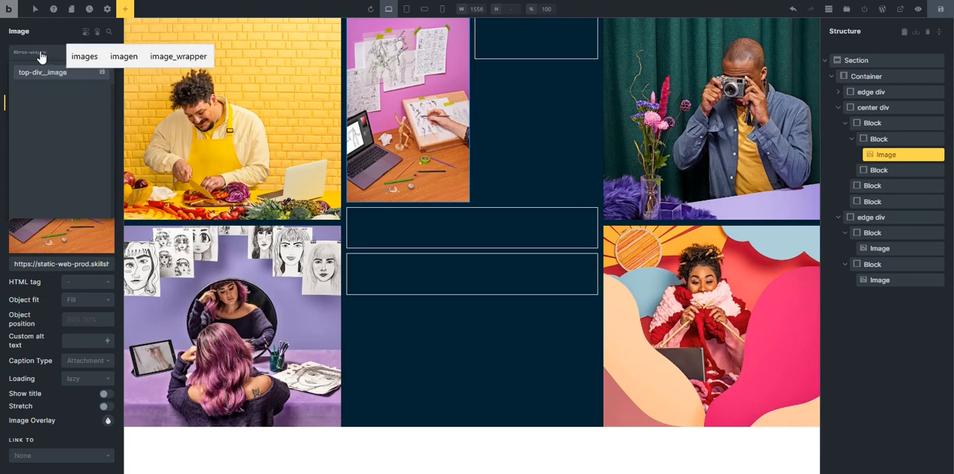
key("Return")
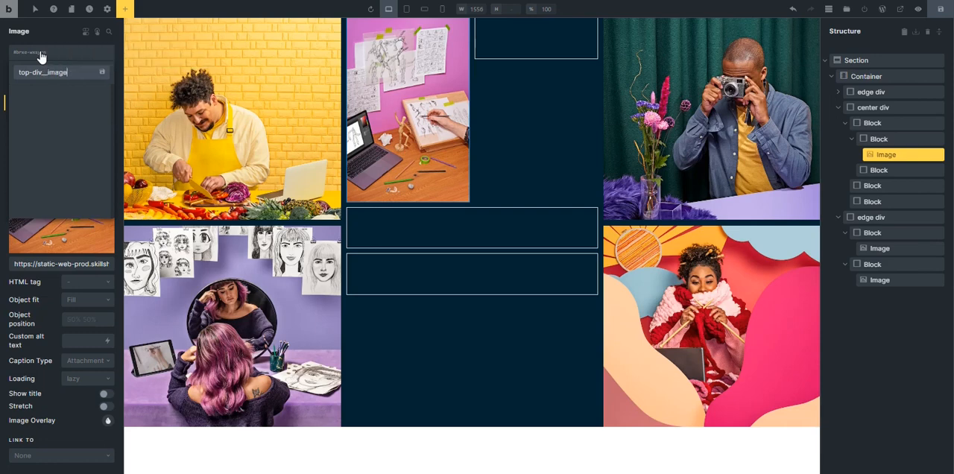
key("Return")
Assign the class top-div__image-wrapper to the block holding the image and top-div__block to its parent block.
left_click(908, 139)
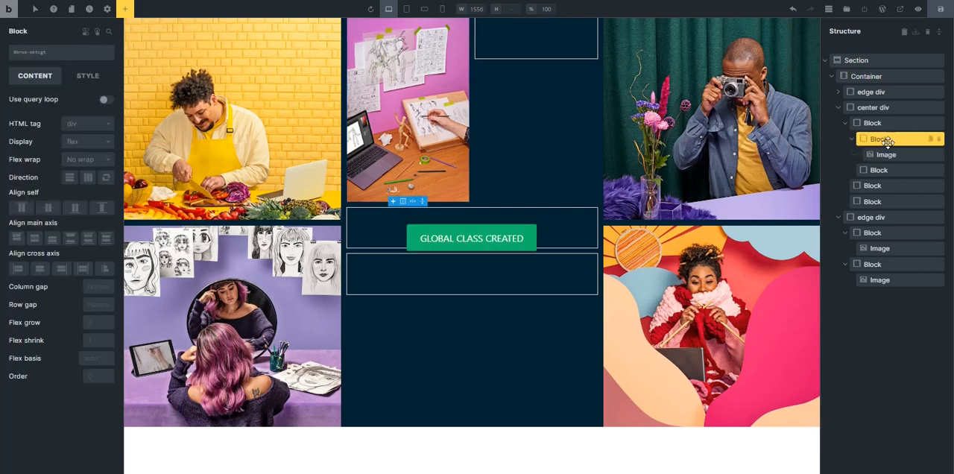
left_click(44, 52)
type("i2733b78c86e528.webp")
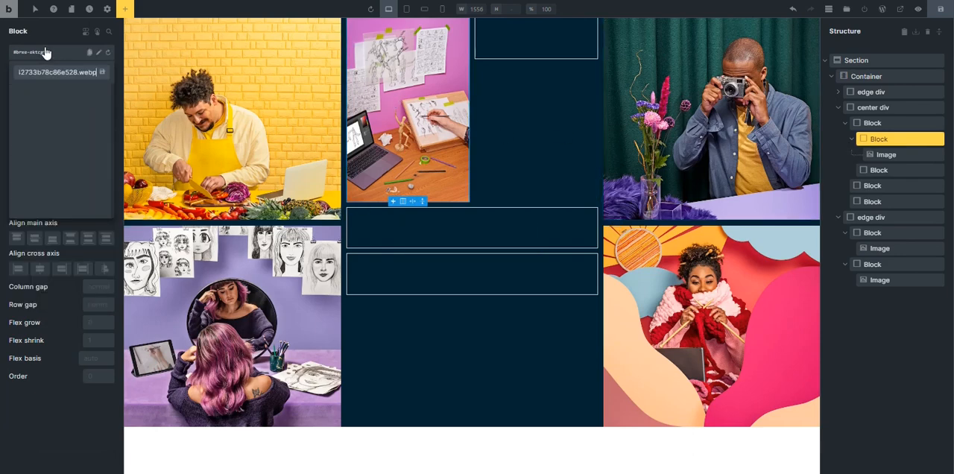
key("ctrl+a")
type("top")
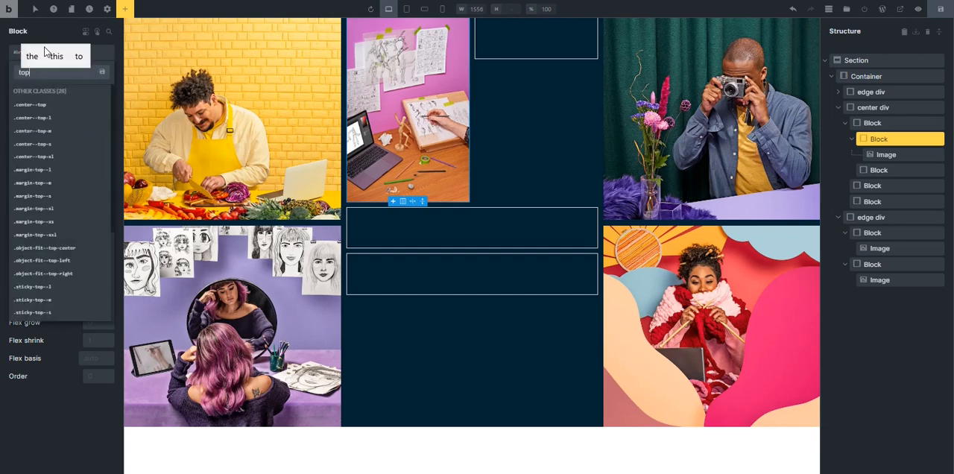
type("-div")
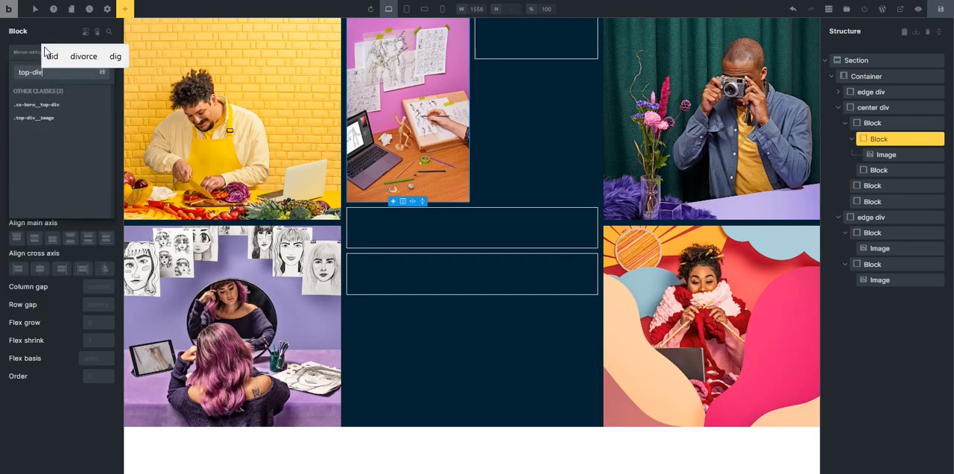
type("_")
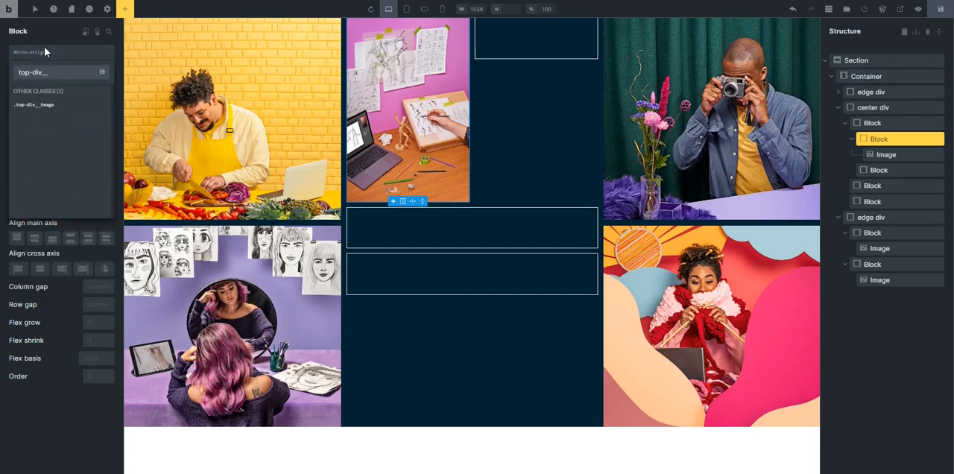
type("_image-wrapped")
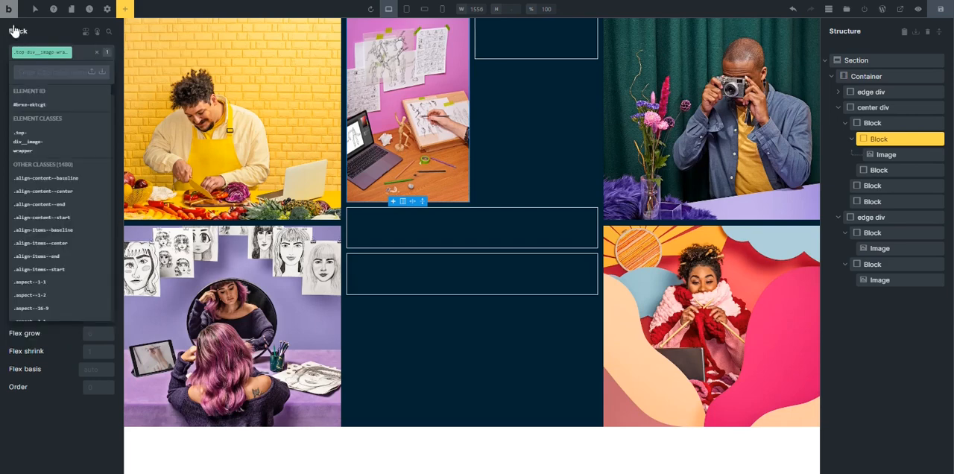
key("Return")
left_click(543, 179)
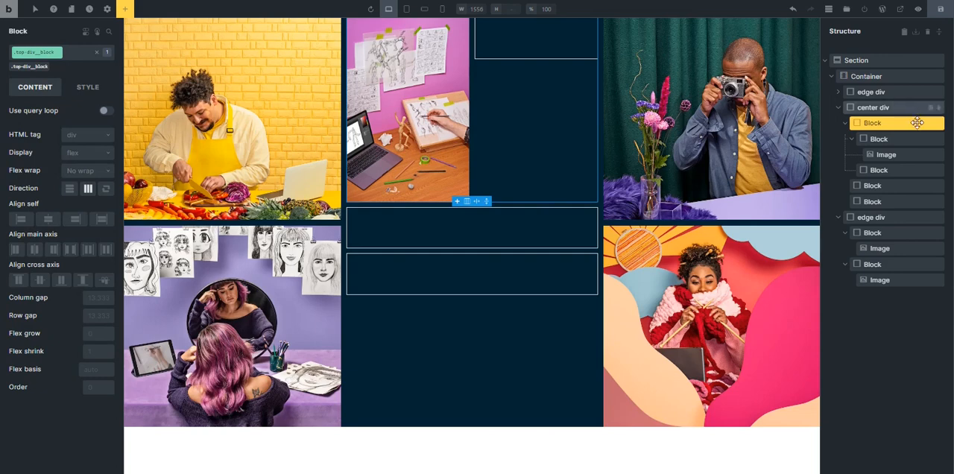
Set the drawing-desk image's object fit to Cover and its HTML tag to figure on the top-div__image class.
left_click(425, 131)
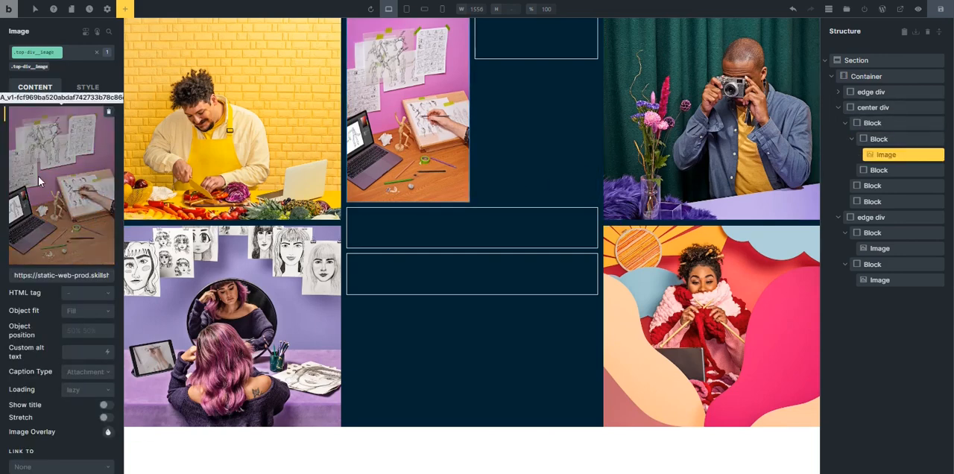
left_click(76, 243)
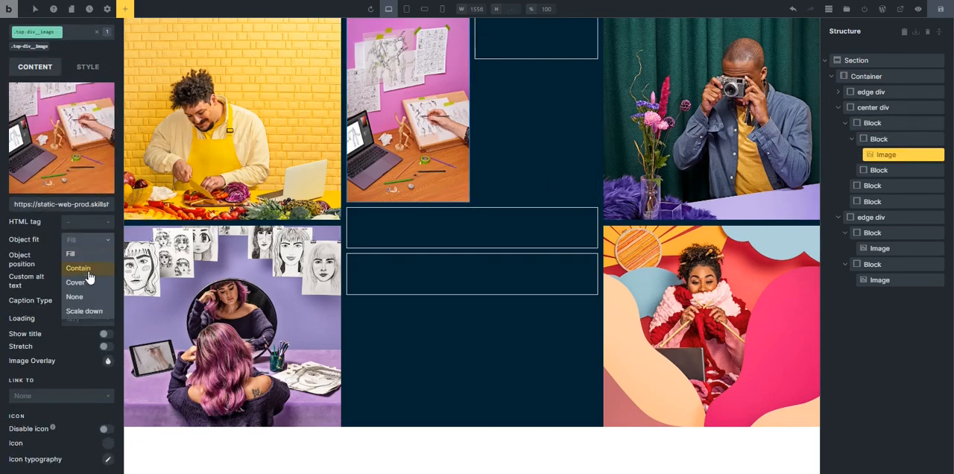
left_click(89, 283)
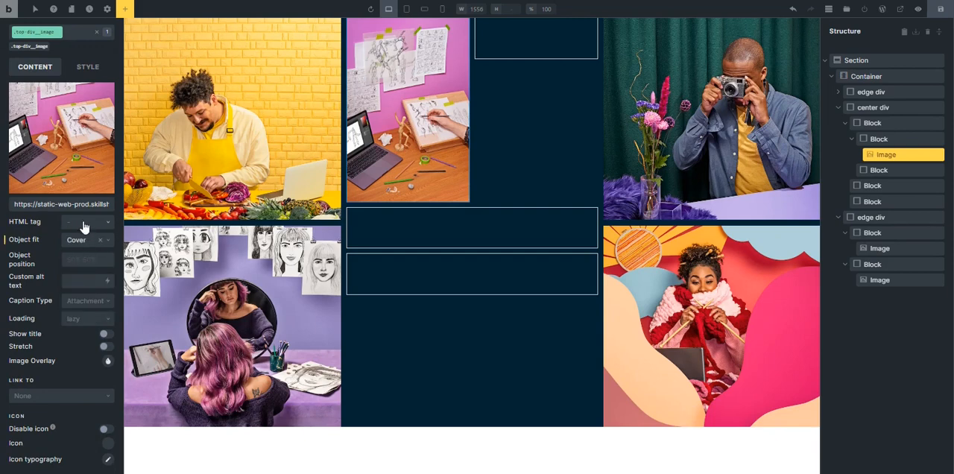
left_click(84, 222)
left_click(75, 237)
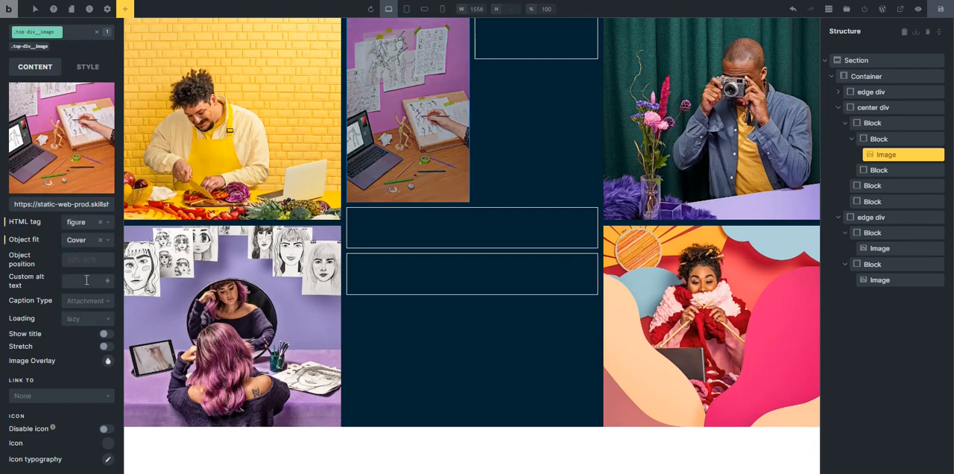
Set the drawing-desk image's width and height to 100% on the top-div__image class.
left_click(78, 70)
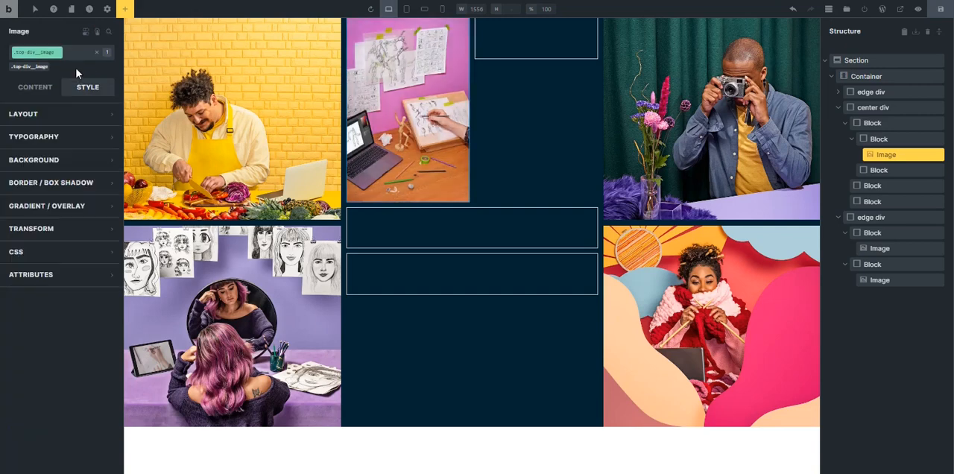
left_click(69, 118)
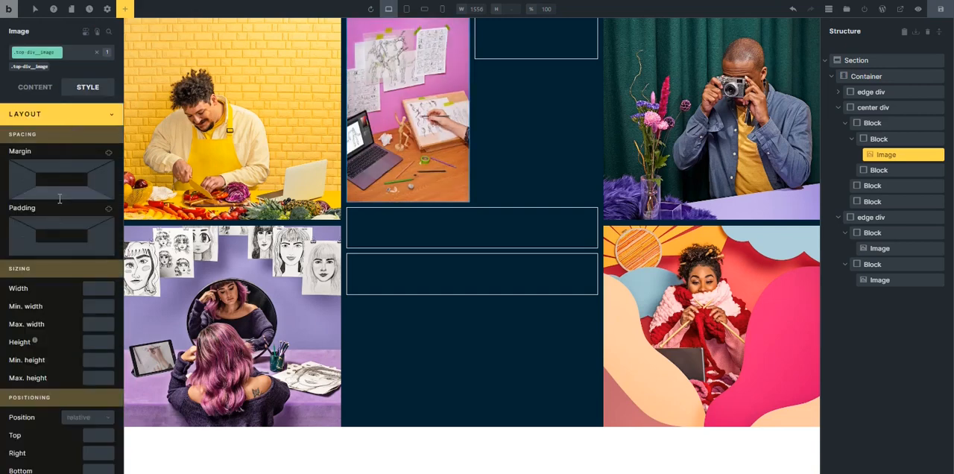
left_click(99, 288)
type("100")
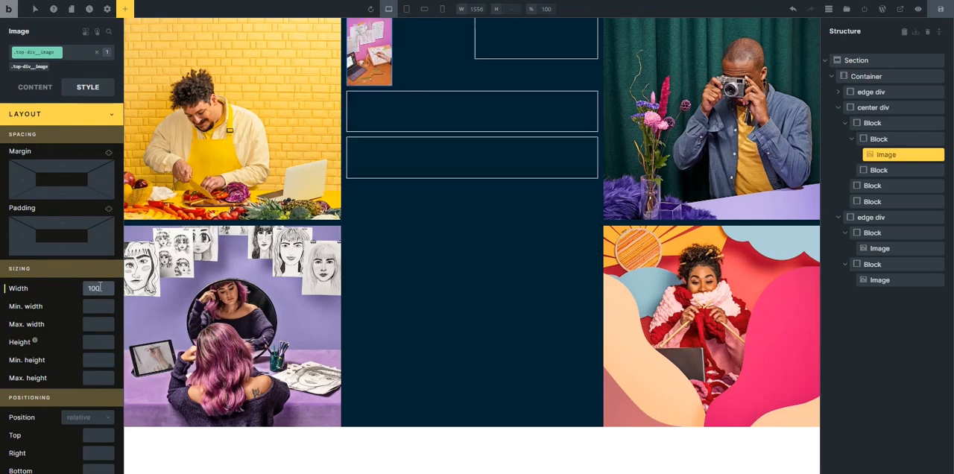
type("%")
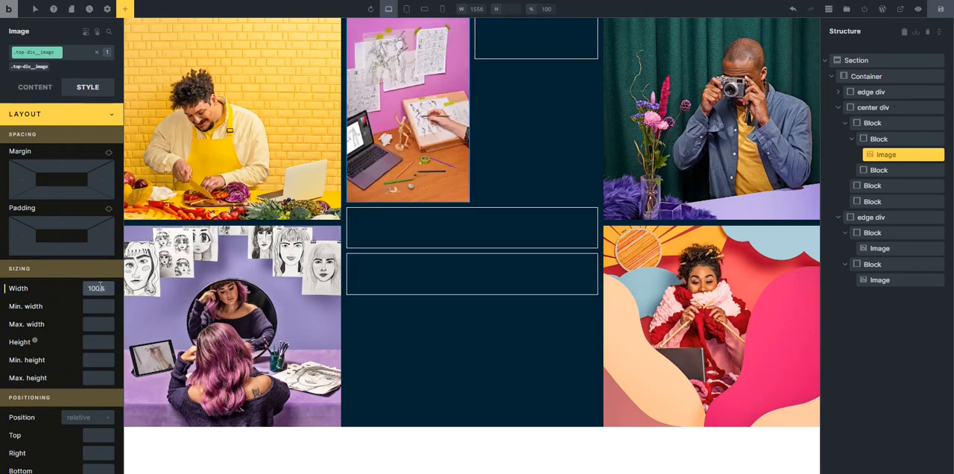
left_click(105, 340)
type("100%")
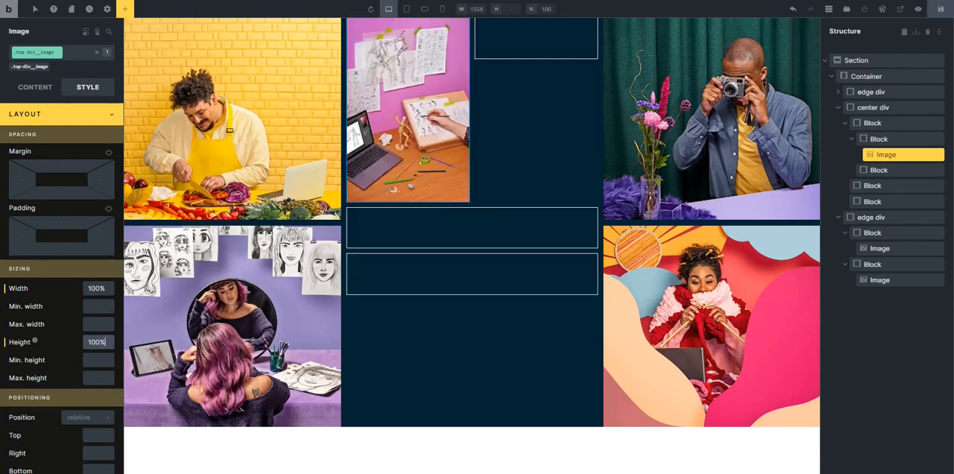
Try limiting the image wrapper block's maximum height to 18rem.
left_click(891, 139)
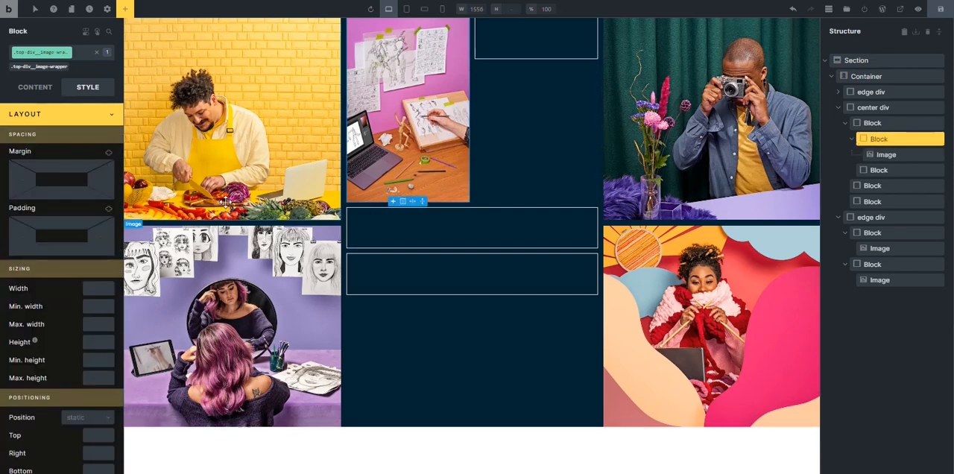
left_click(91, 379)
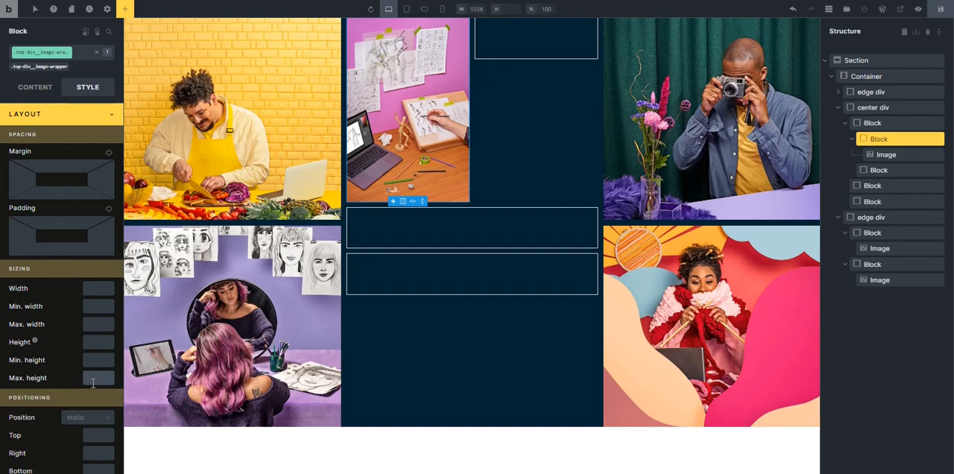
type("18rem")
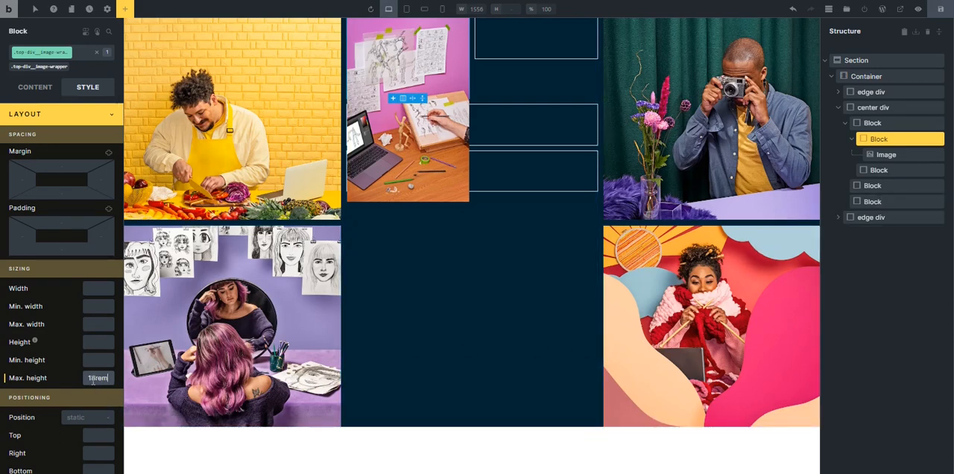
double_click(93, 380)
key("ctrl+c")
key("BackSpace")
Set the image wrapper block's height to 18rem.
left_click(89, 342)
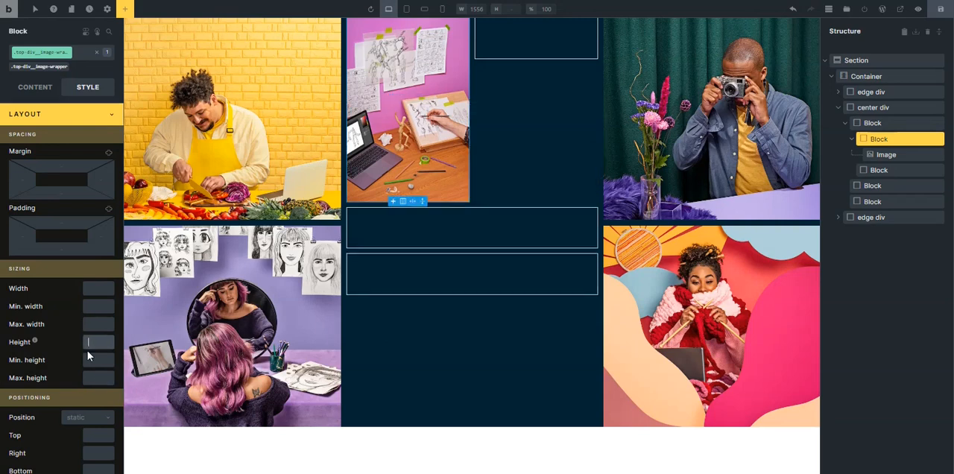
key("ctrl+v")
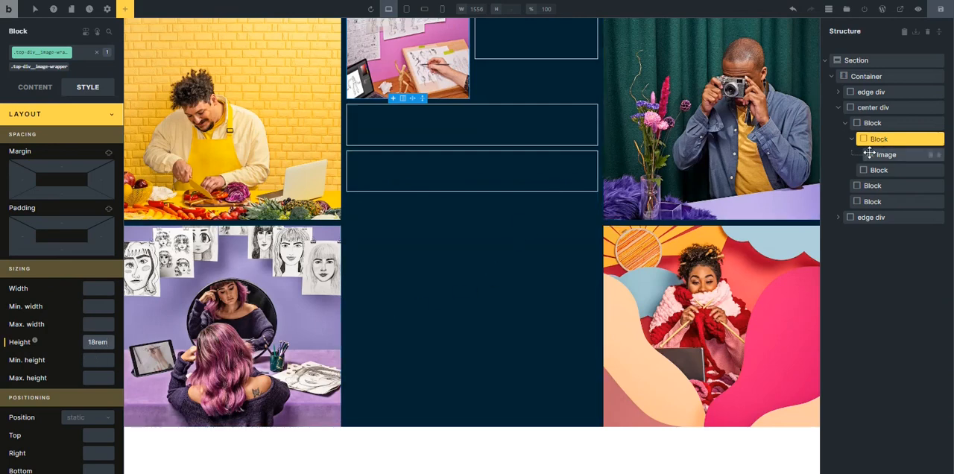
Replace the empty second block in the center div's top image row with a duplicate of the drawing-desk image block.
left_click(847, 130)
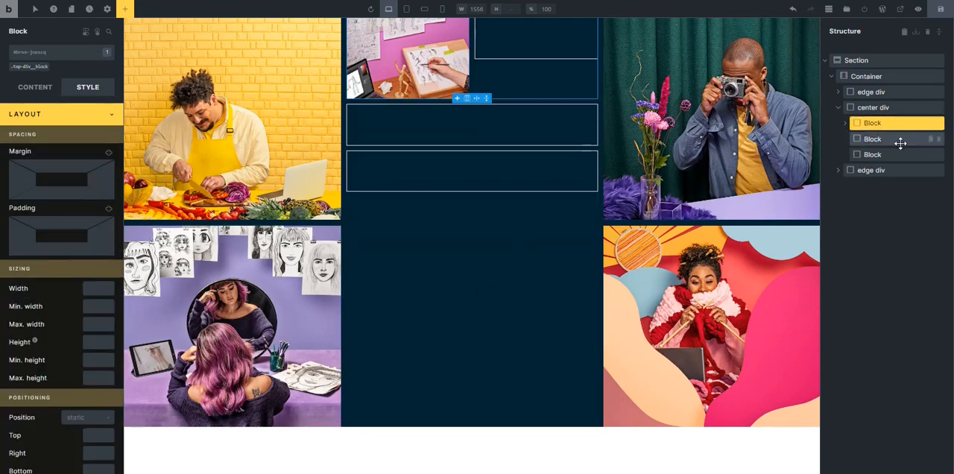
left_click(551, 43)
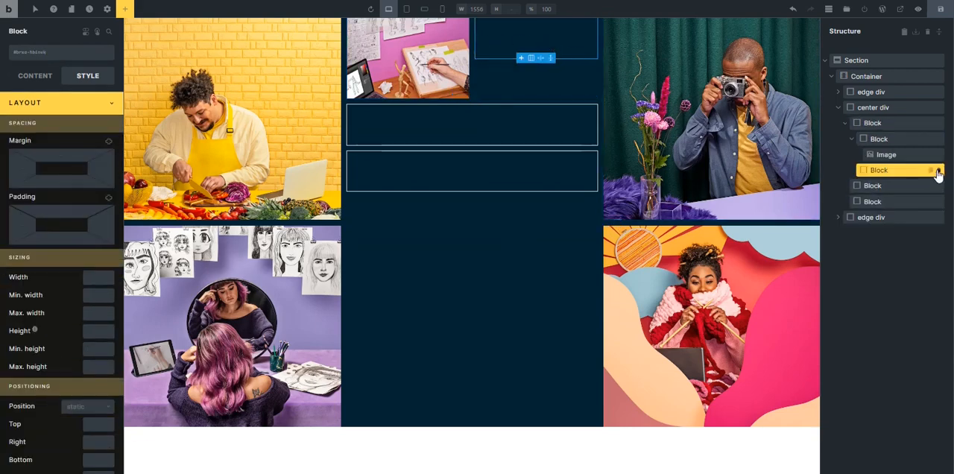
left_click(937, 170)
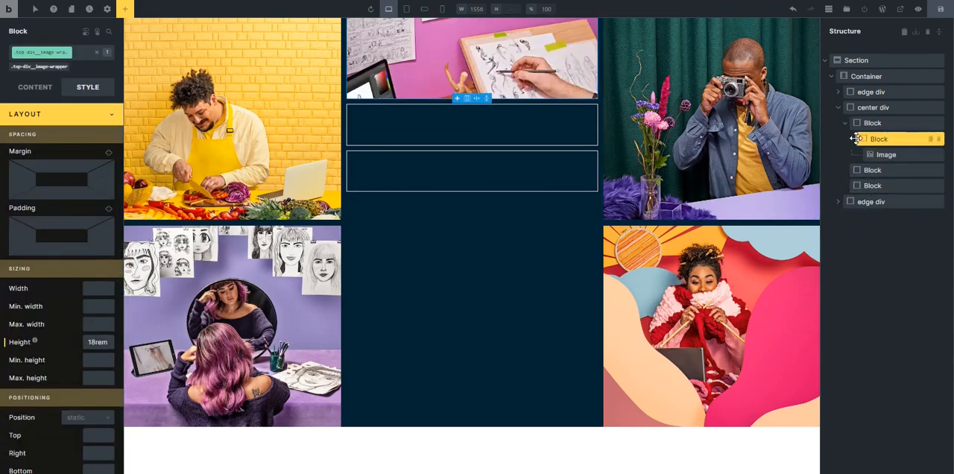
left_click(851, 139)
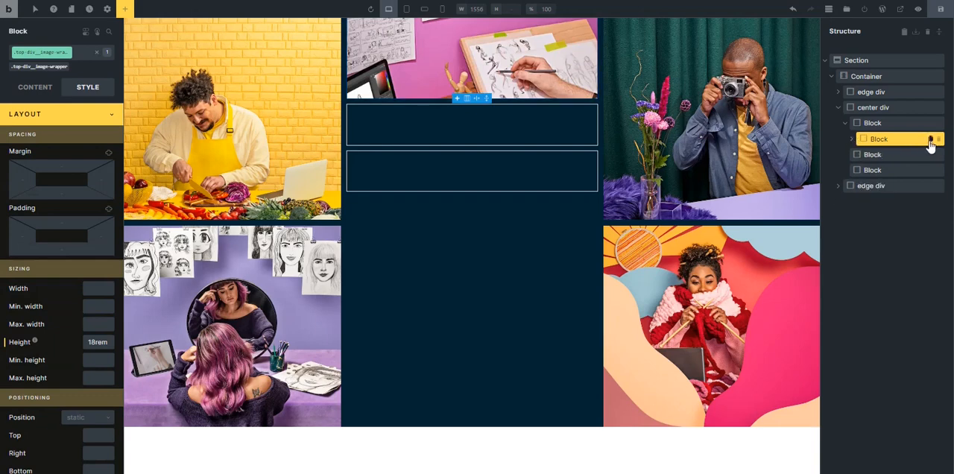
left_click(930, 143)
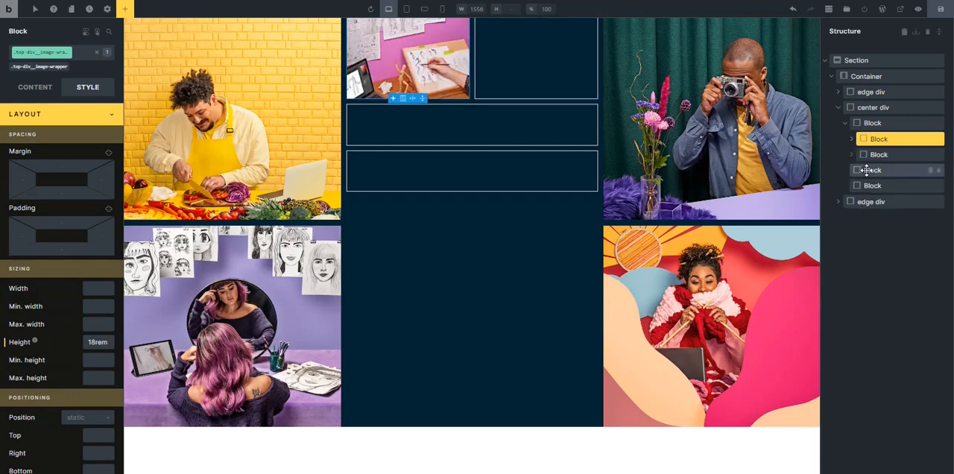
left_click_drag(867, 170, 848, 130)
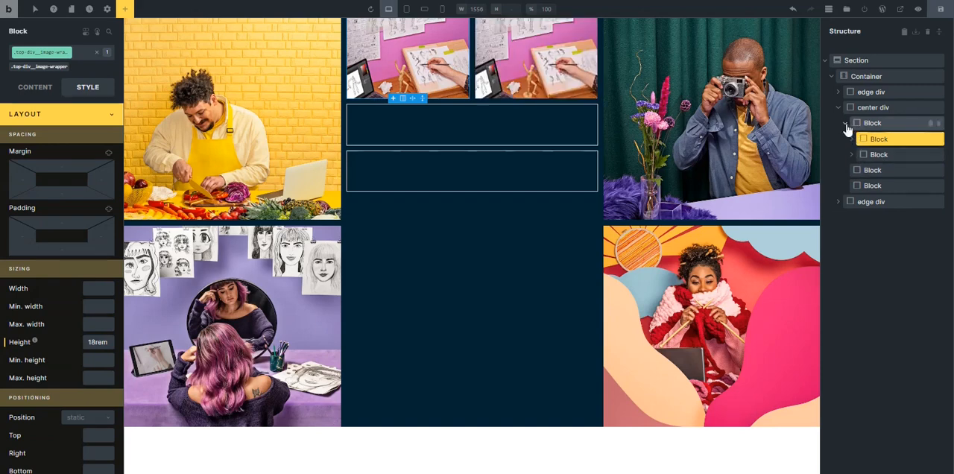
Rename the center div's first block as Top Image Block.
left_click(871, 123)
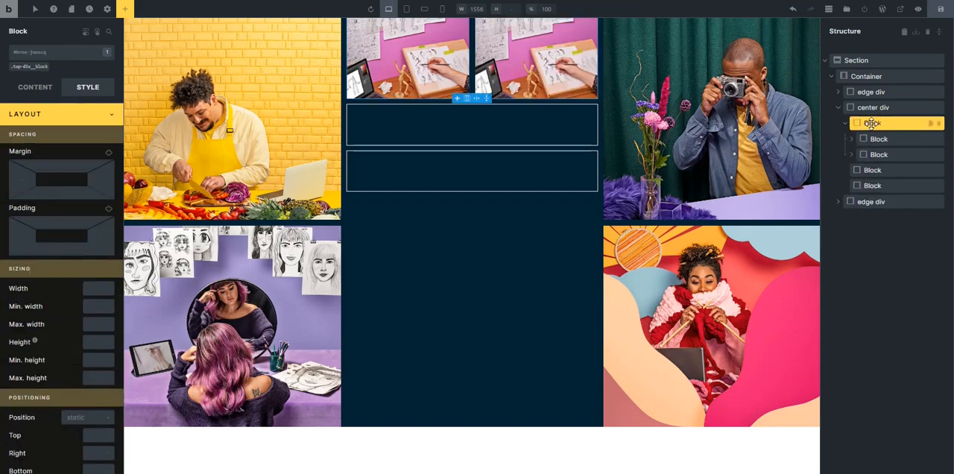
double_click(872, 123)
key("BackSpace")
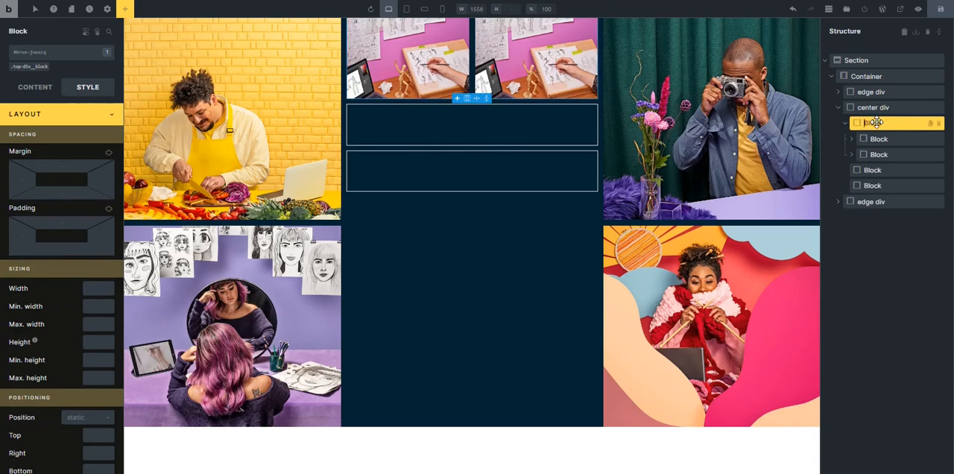
type("Top Image Block")
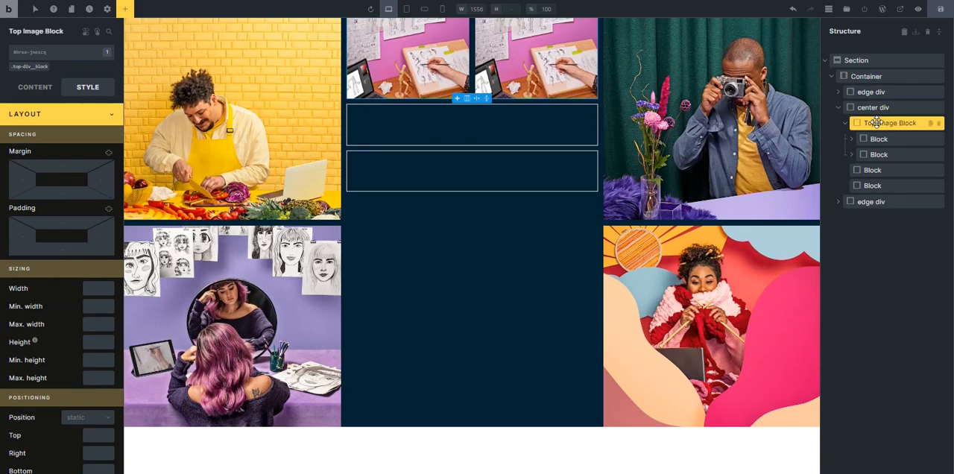
Rename the first block inside Top Image Block as Image wrapper, and replace the unnamed second one with its duplicate.
left_click(879, 139)
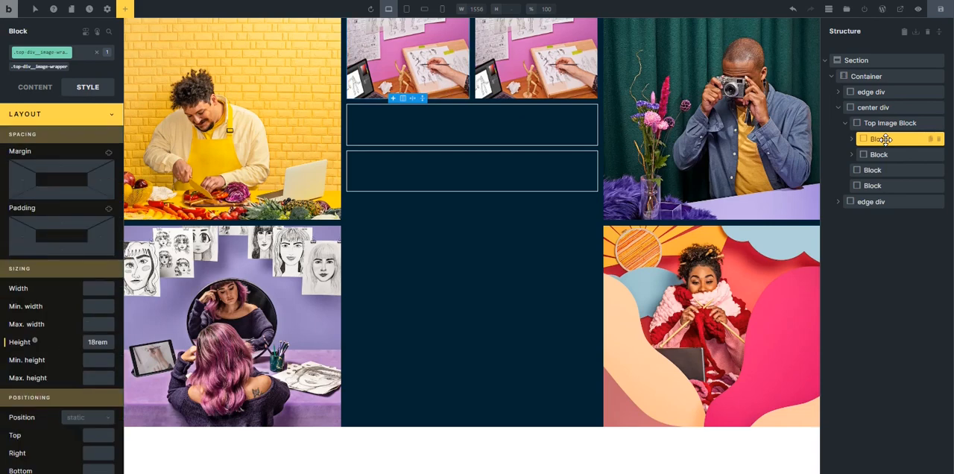
double_click(877, 139)
type("Image")
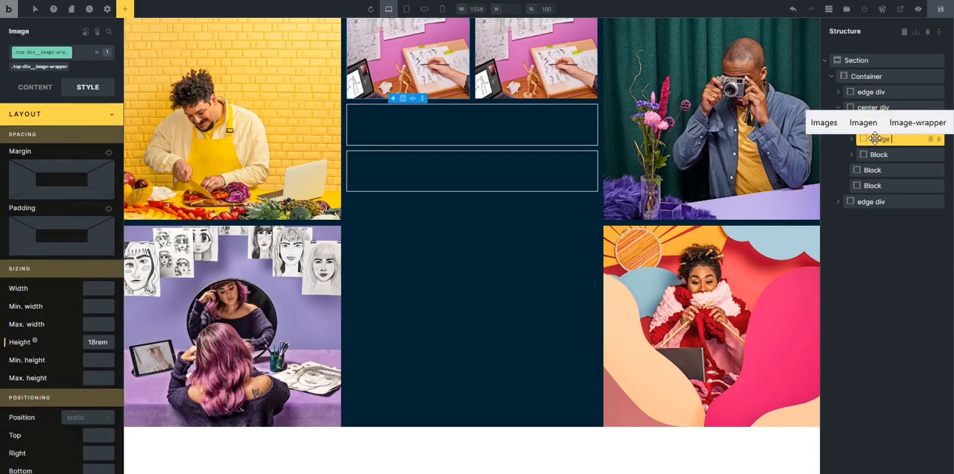
type(" wrapper")
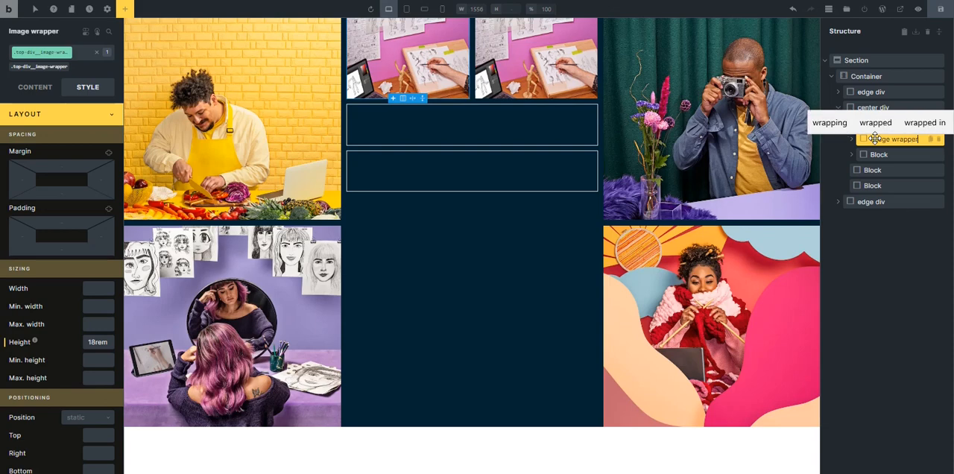
left_click(938, 155)
left_click(931, 141)
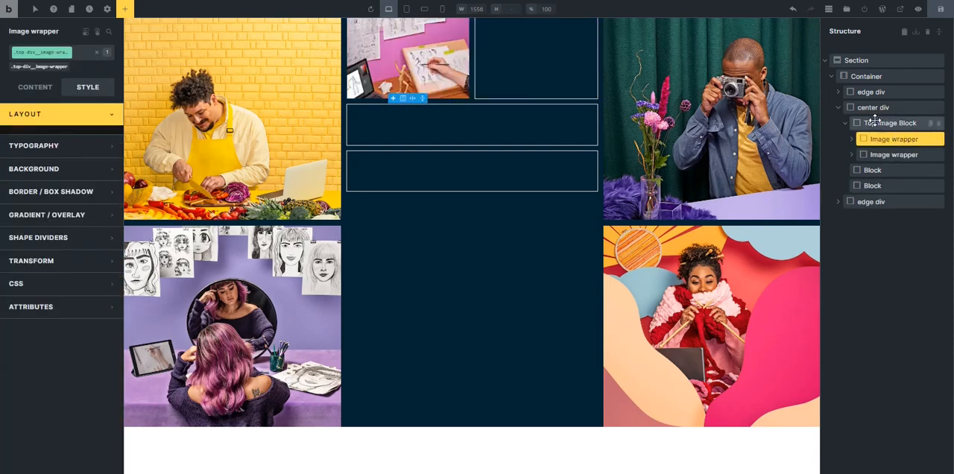
Replace the center div's last empty block with a duplicate of Top Image Block placed below the middle block.
left_click(846, 125)
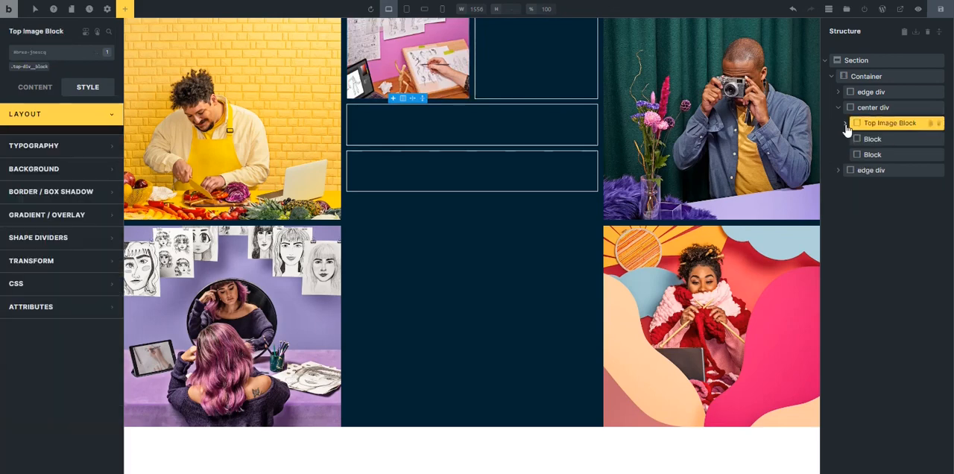
left_click(871, 155)
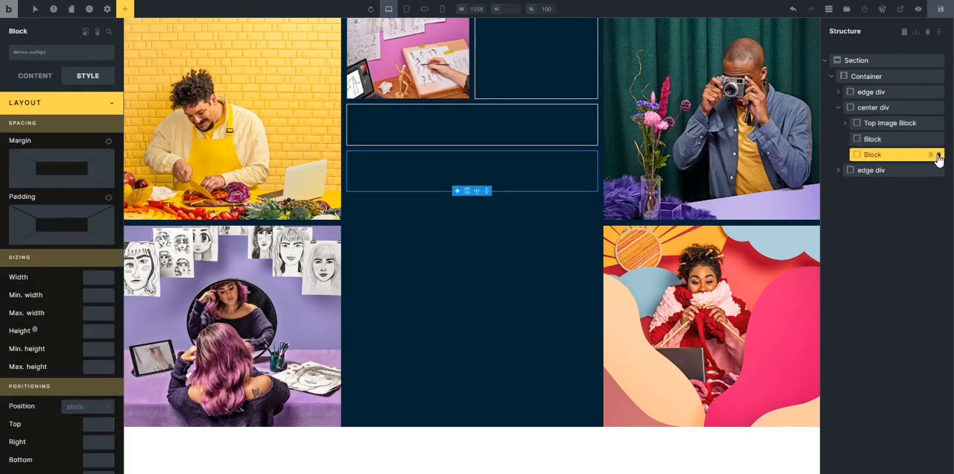
left_click(931, 124)
mouse_move(860, 139)
left_mouse_down()
mouse_move(865, 161)
mouse_move(862, 139)
left_mouse_up()
left_click(865, 158)
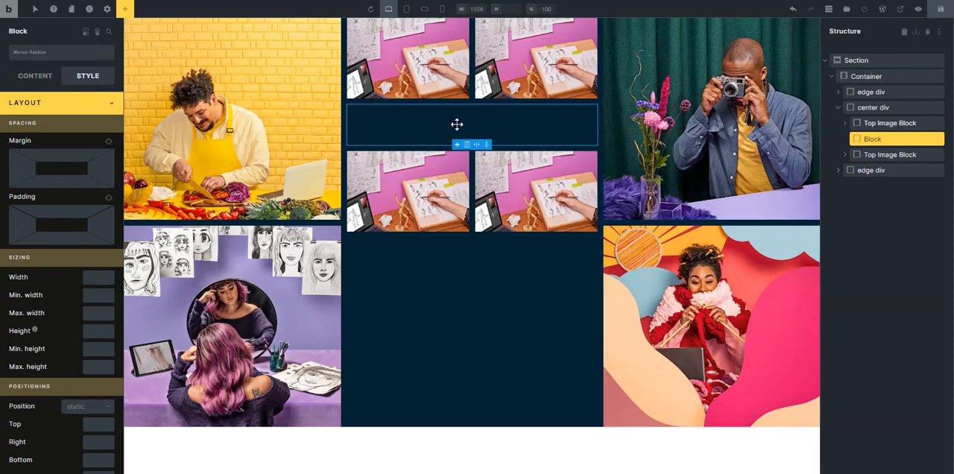
Create the class sk-hero__body on the empty middle block of the center div.
left_click(54, 58)
type("sk")
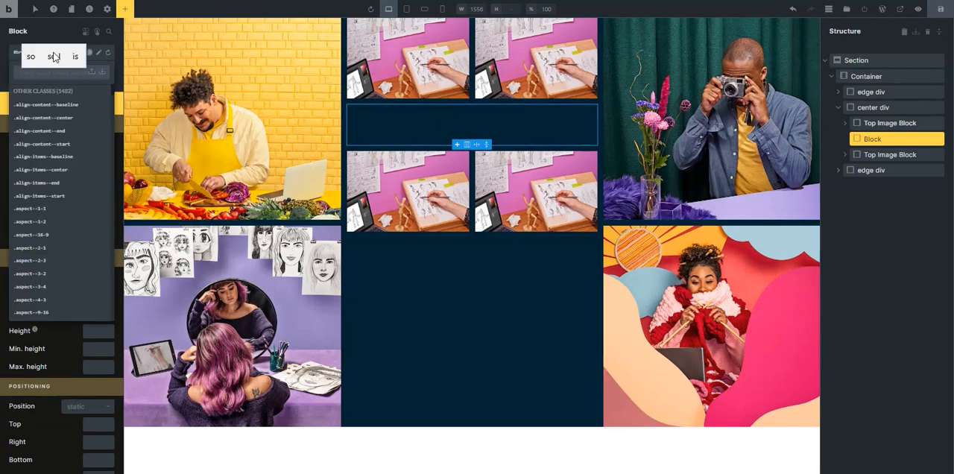
left_click(53, 57)
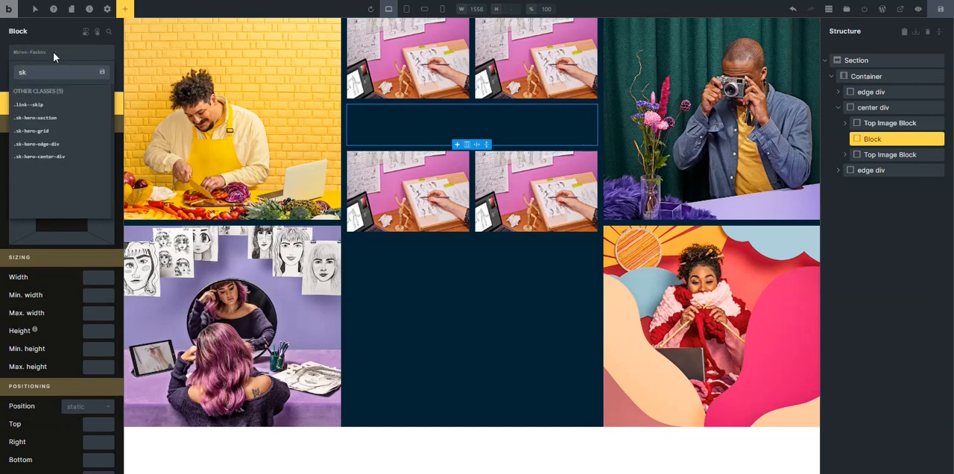
type("-her")
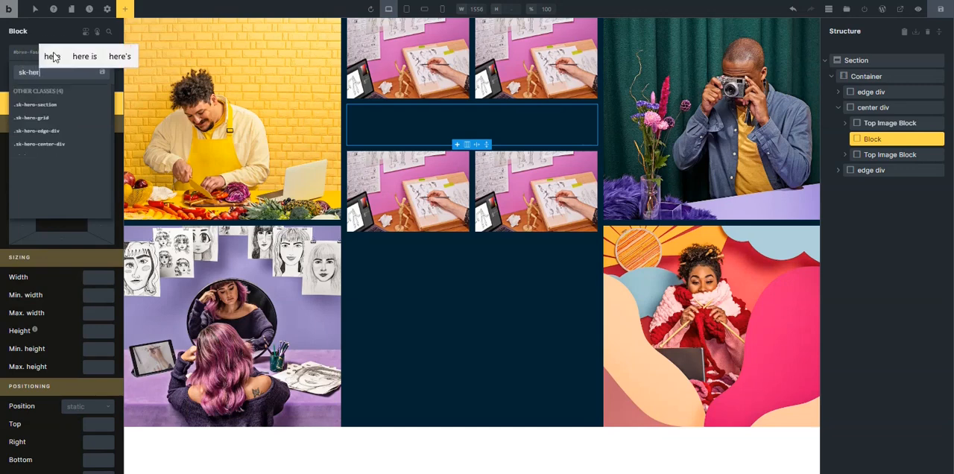
type("o_")
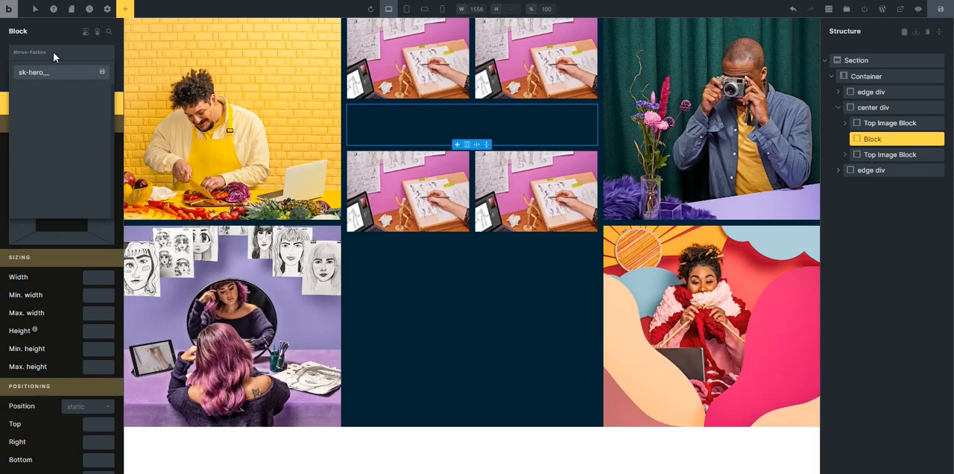
type("_bo")
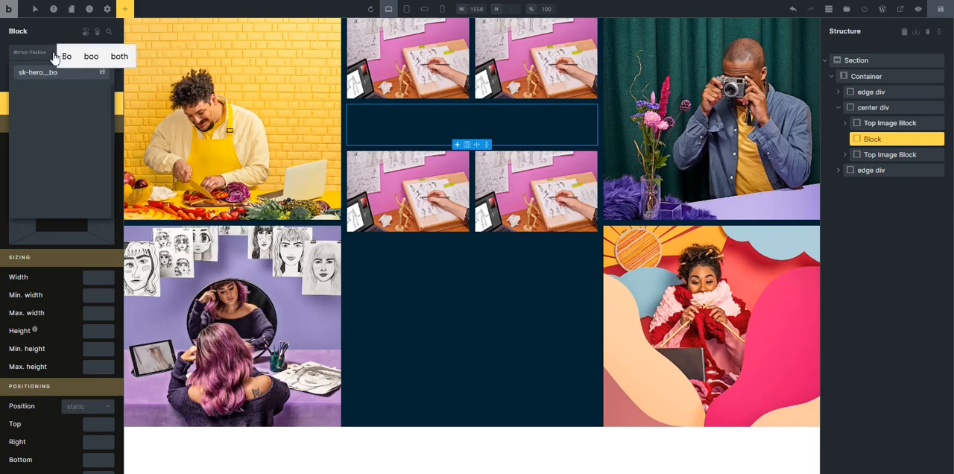
type("dy")
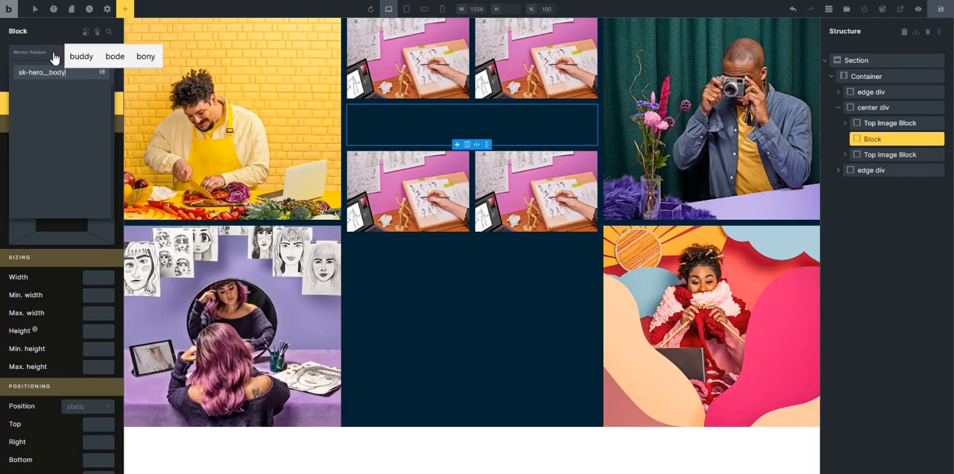
key("Return")
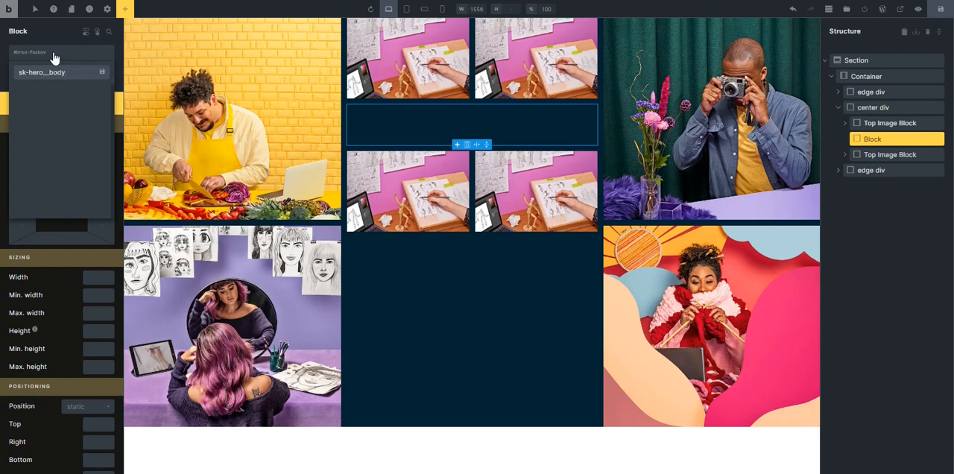
left_click(1, 62)
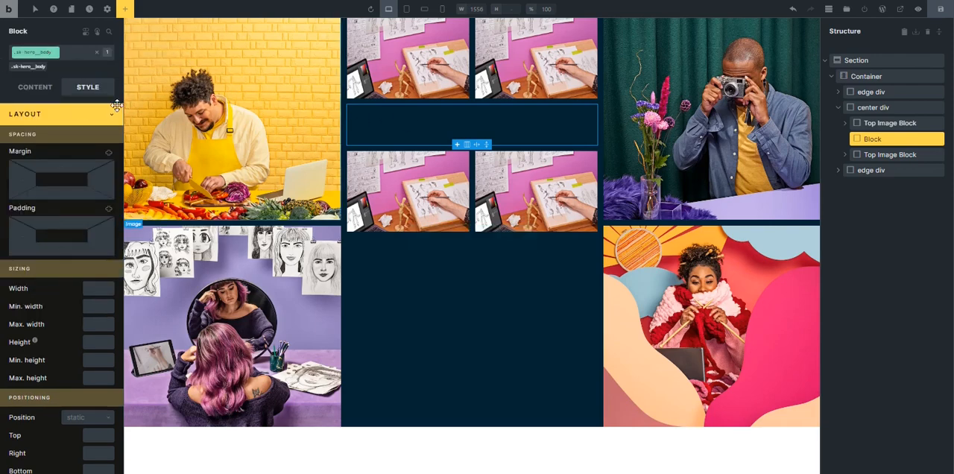
Set the background color of the sk-hero__body class to var(--white).
left_click(67, 114)
left_click(66, 161)
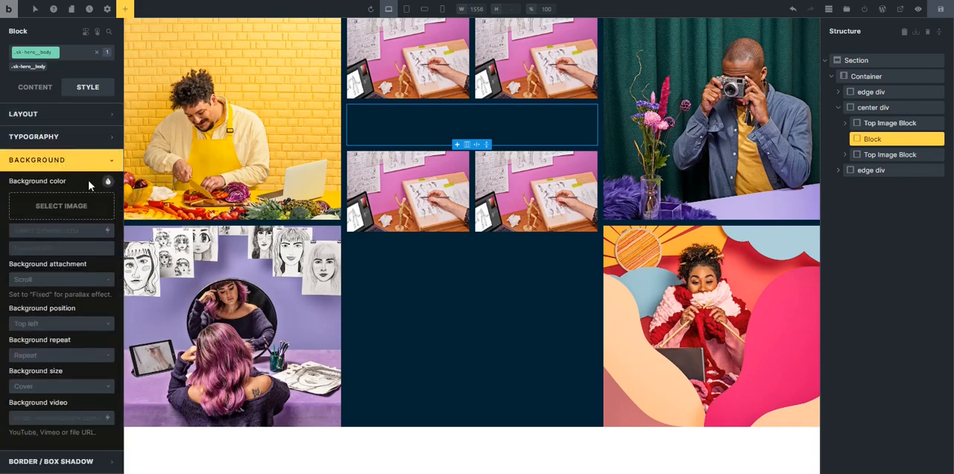
left_click(109, 183)
left_click(91, 202)
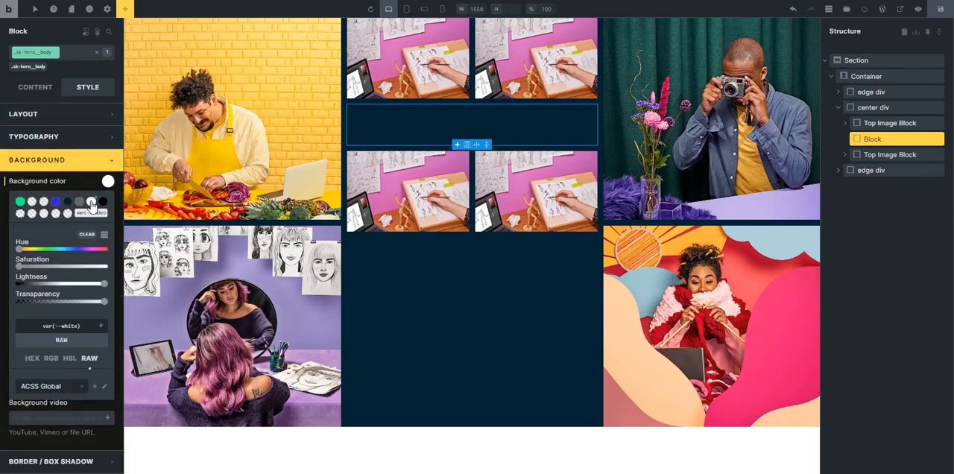
left_click(86, 164)
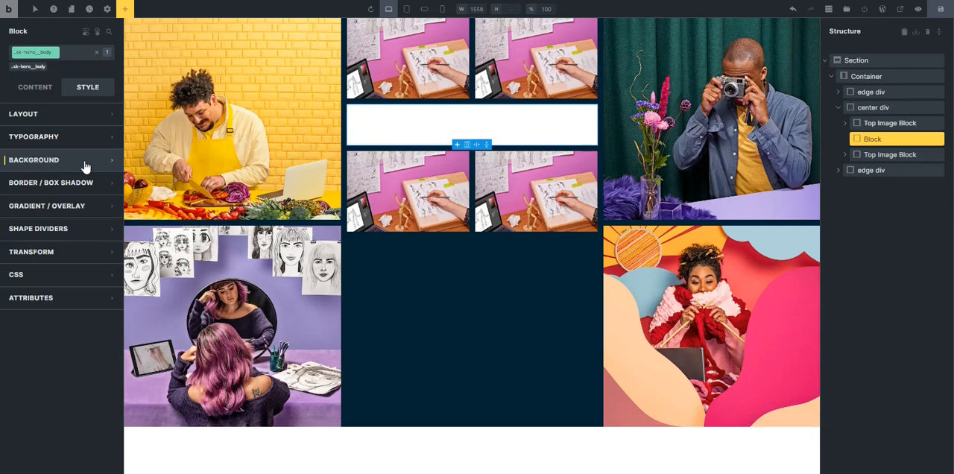
Set the flex grow of the sk-hero__body block to 1.
left_click(33, 88)
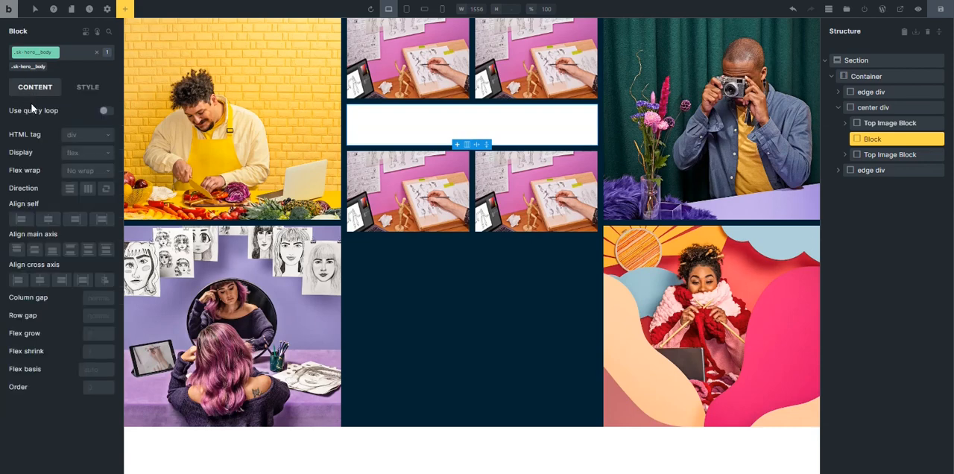
left_click(93, 336)
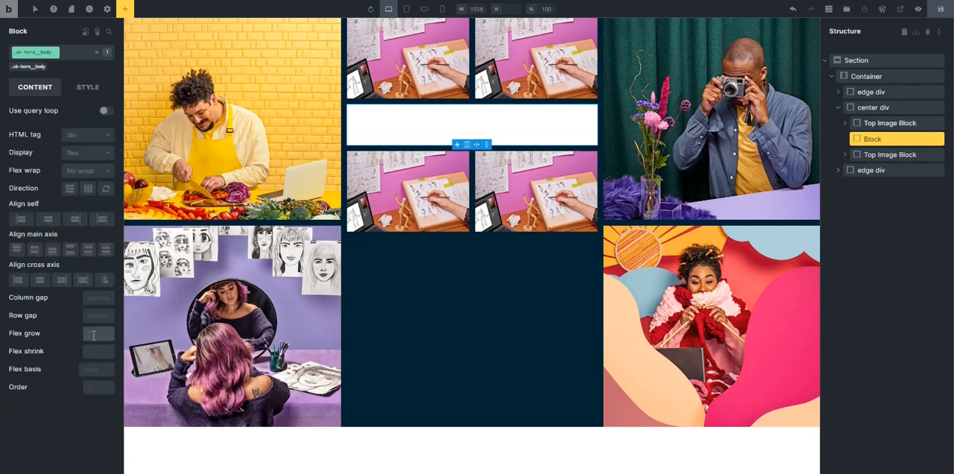
type("1")
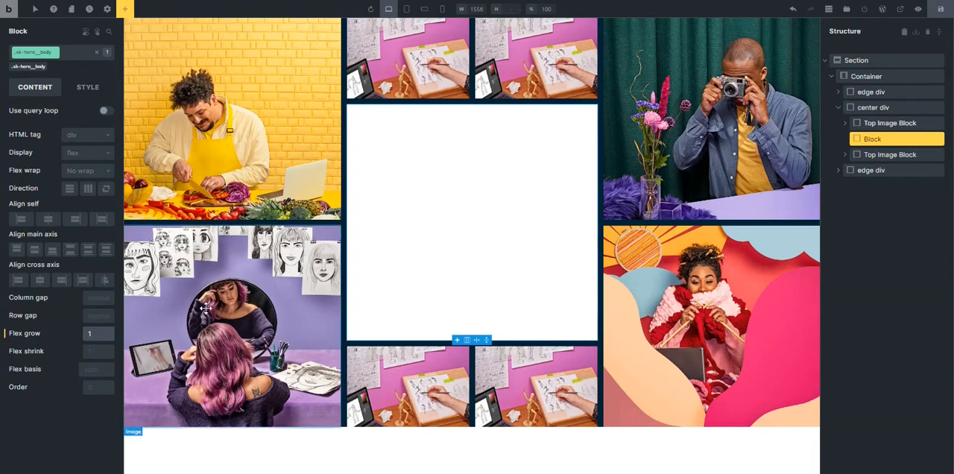
Set the padding of the sk-hero__body class to the Automatic.css S space variable on all sides.
left_click(82, 87)
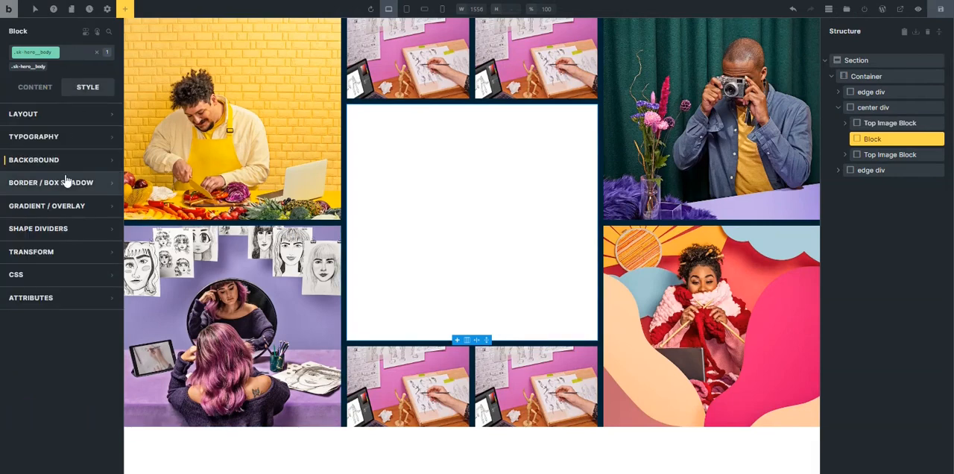
left_click(57, 118)
right_click(23, 236)
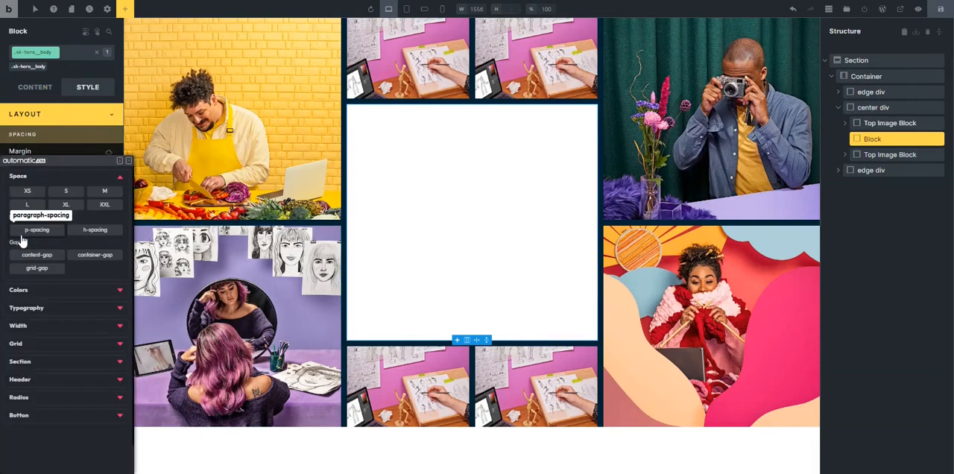
left_click(104, 195)
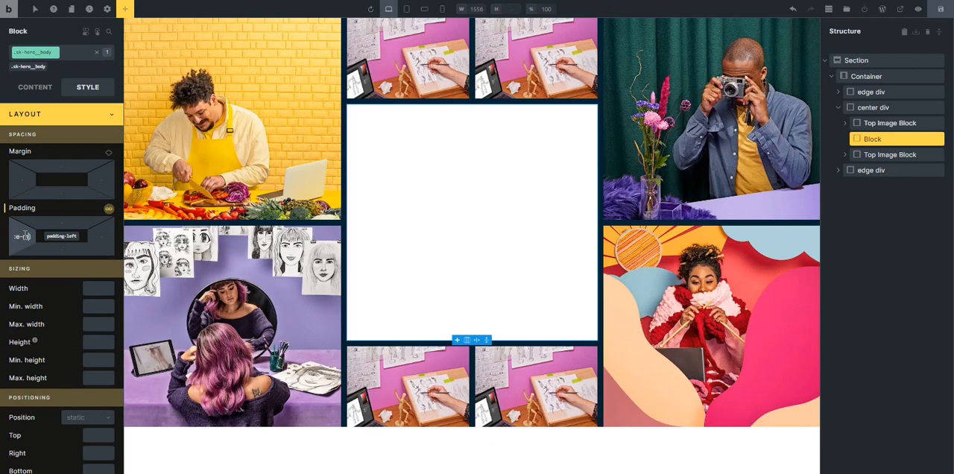
right_click(23, 235)
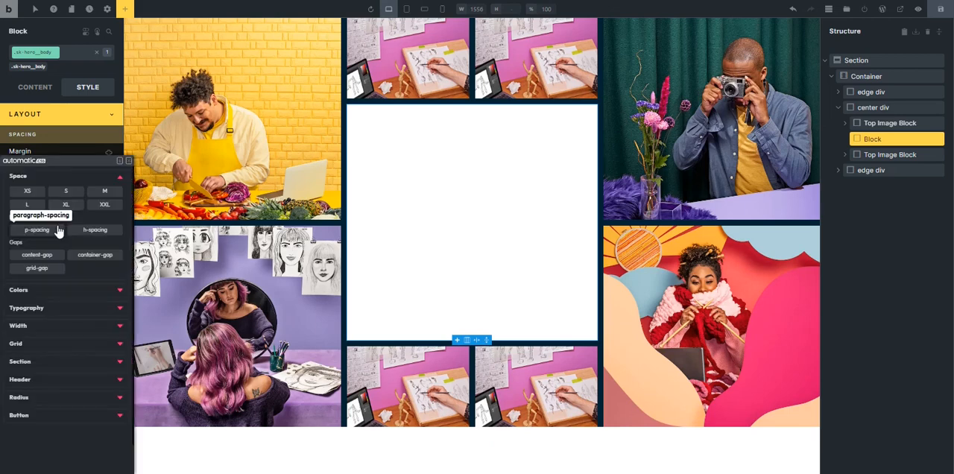
left_click(65, 194)
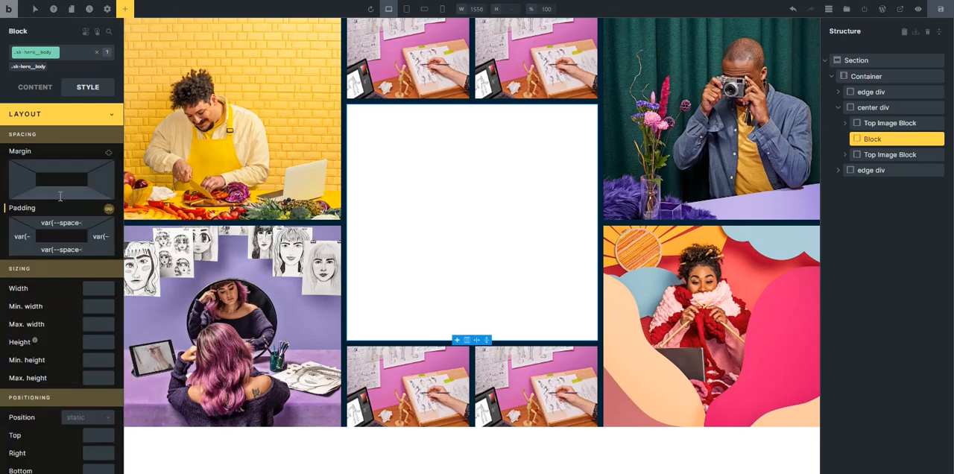
Correct the padding variable of the sk-hero__body block to var(--space-s).
left_click(67, 251)
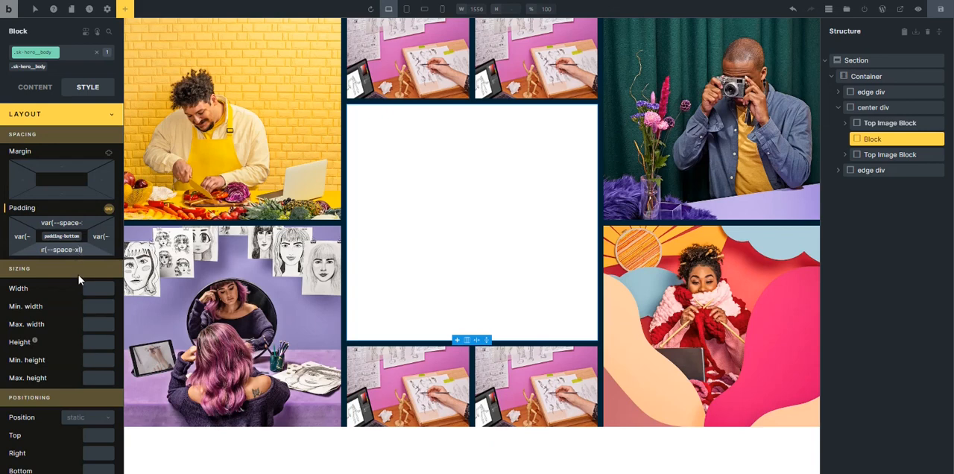
key("BackSpace")
key("BackSpace")
type("s")
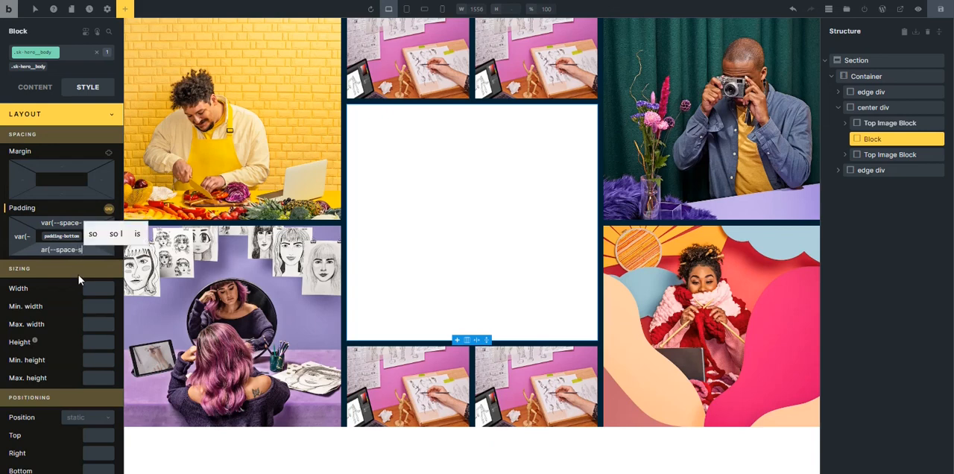
left_click(72, 223)
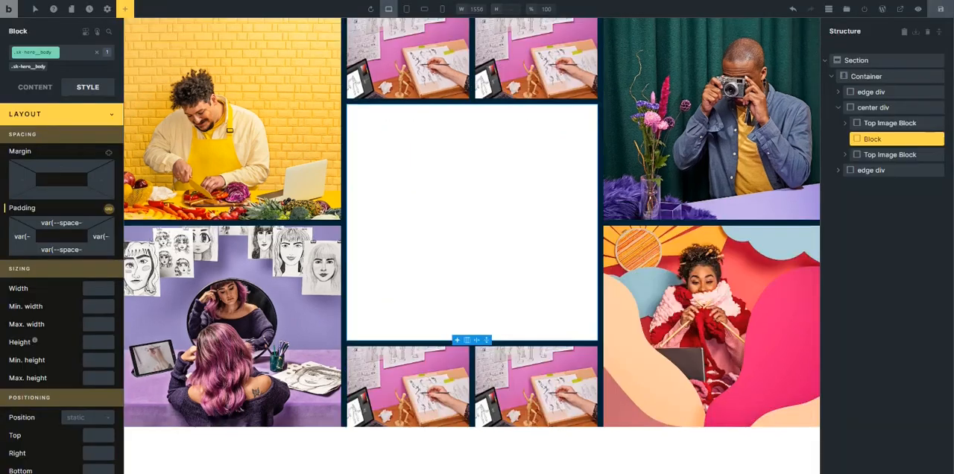
Add a heading, a basic text, two blocks, a form and a rich text element inside the white body block.
left_click(124, 9)
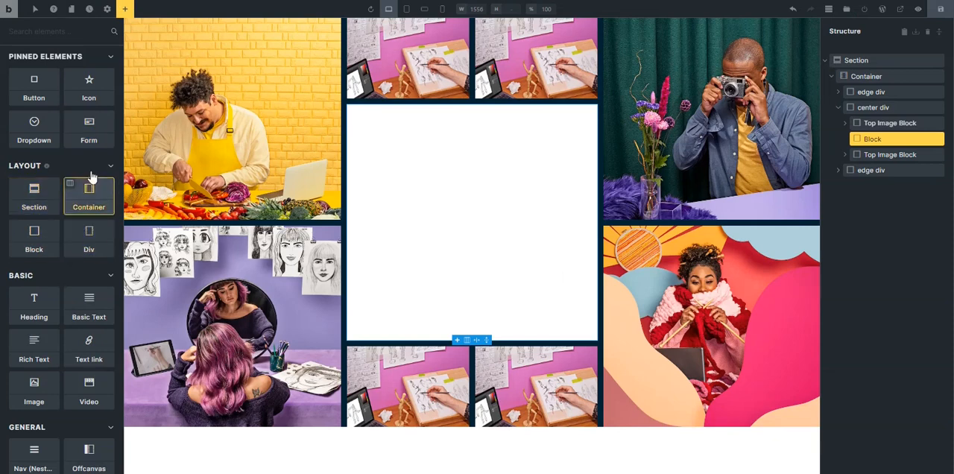
left_click(42, 308)
left_click(93, 305)
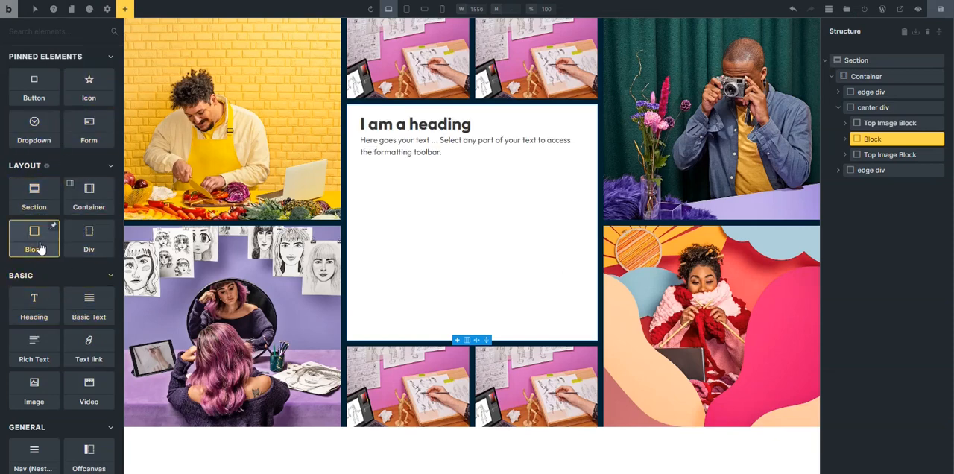
left_click(41, 248)
left_click(41, 248)
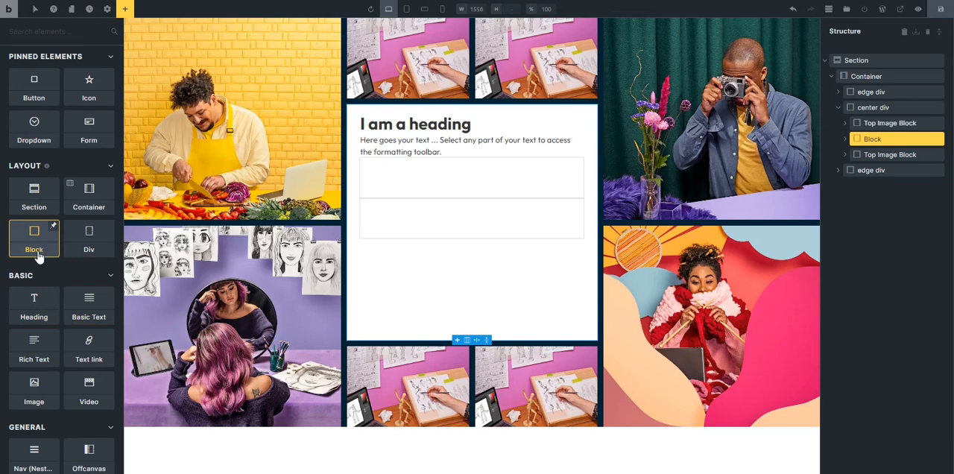
left_click(39, 358)
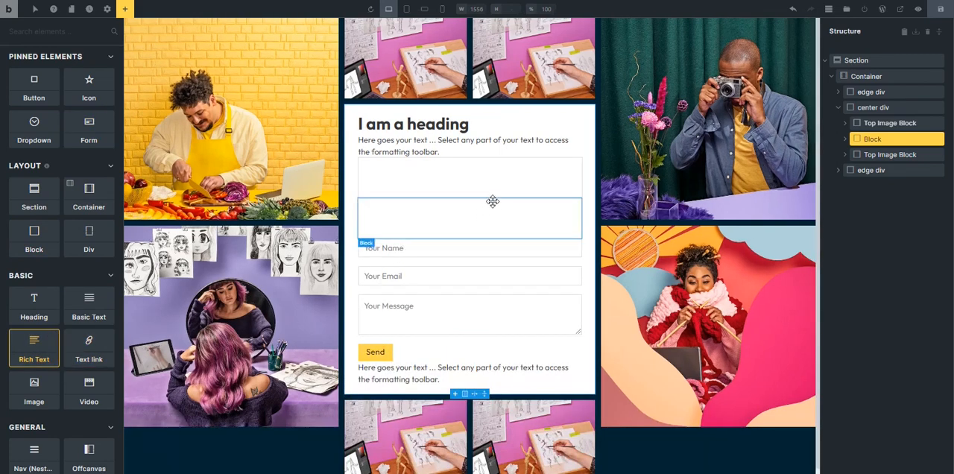
Create the class sk-hero__heading on the heading in the body block.
left_click(346, 103)
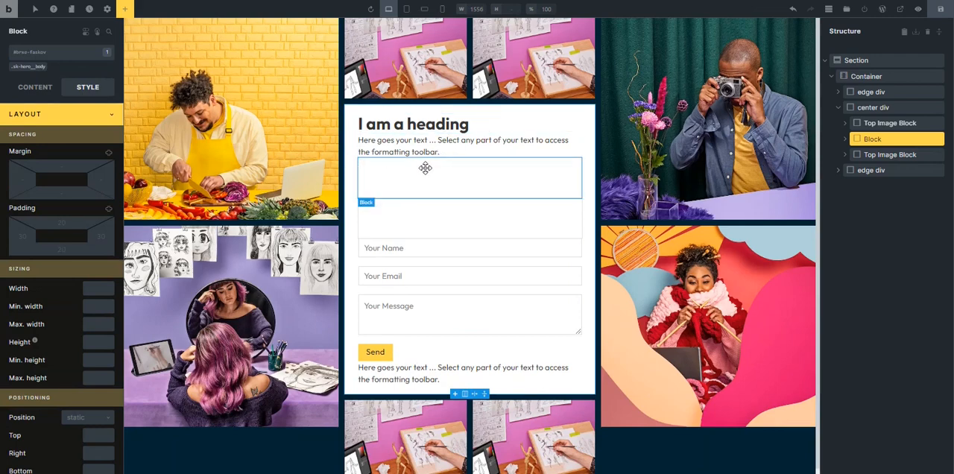
left_click(388, 129)
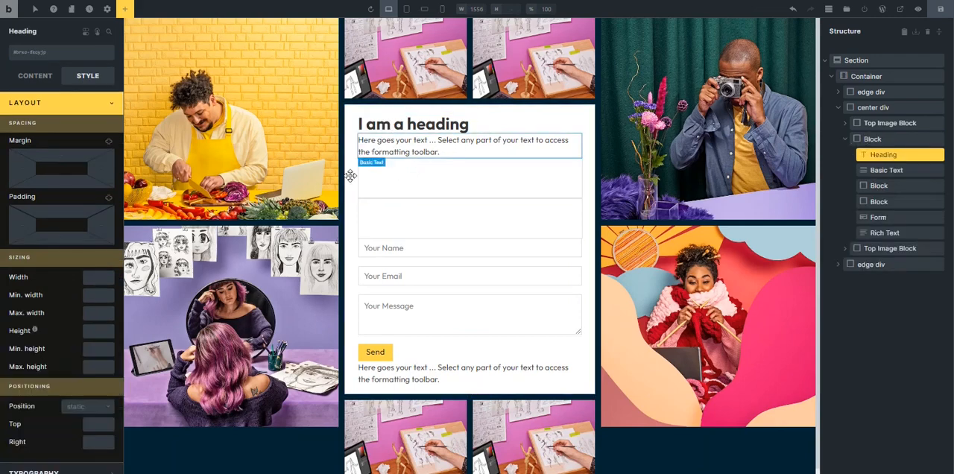
left_click(45, 101)
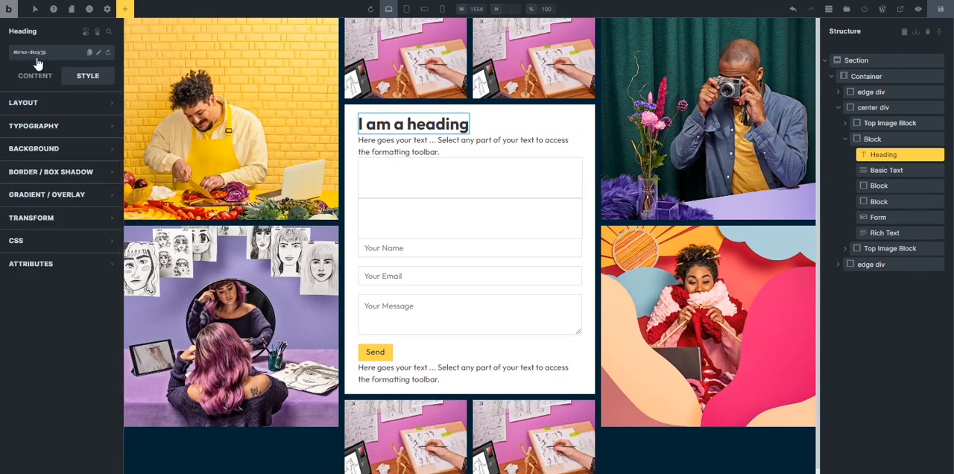
left_click(38, 54)
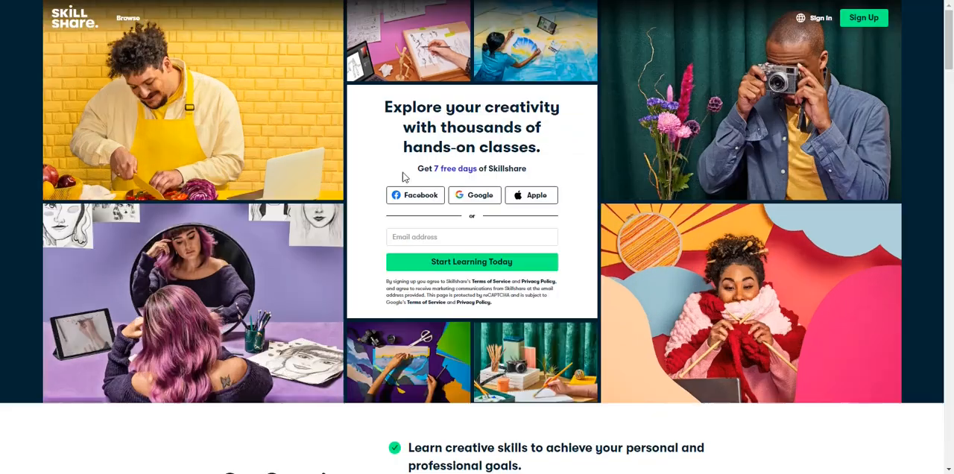
left_click_drag(411, 170, 528, 173)
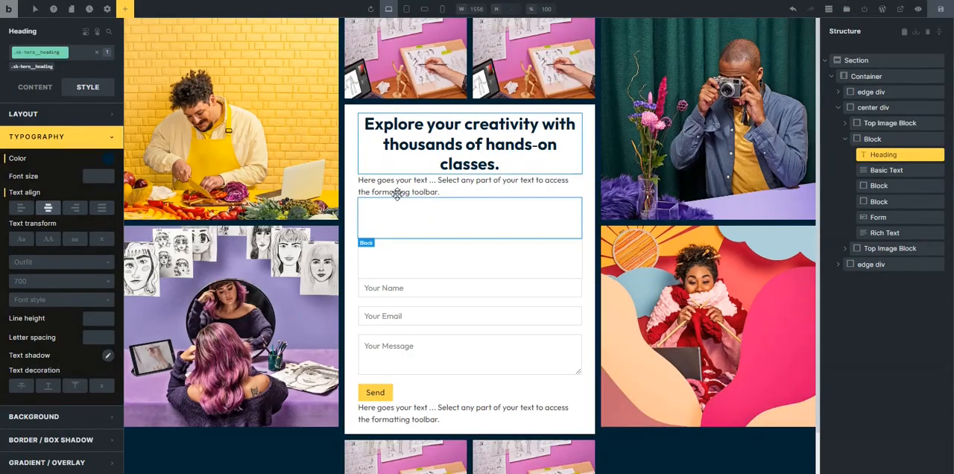
left_click(396, 186)
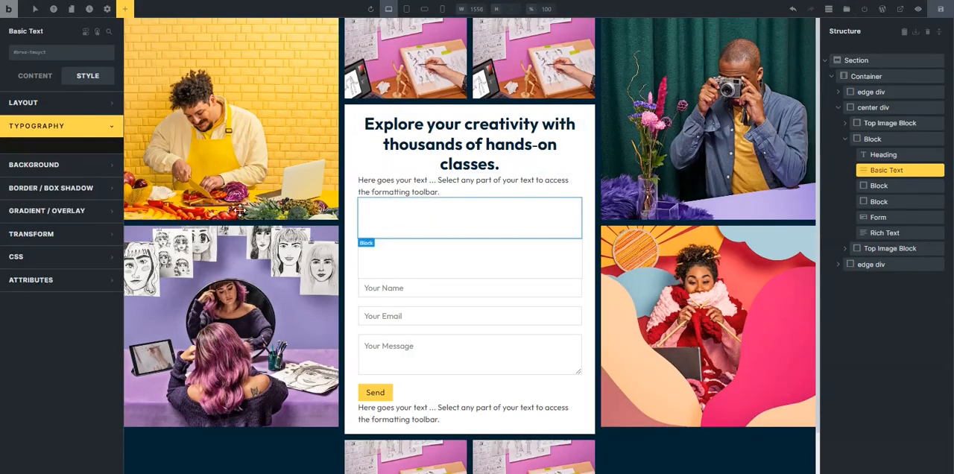
key("ctrl+z")
Switch to the Skillshare page, close its developer tools and copy the headline "Explore your creativity with thousands of hands-on classes.".
left_click(405, 123)
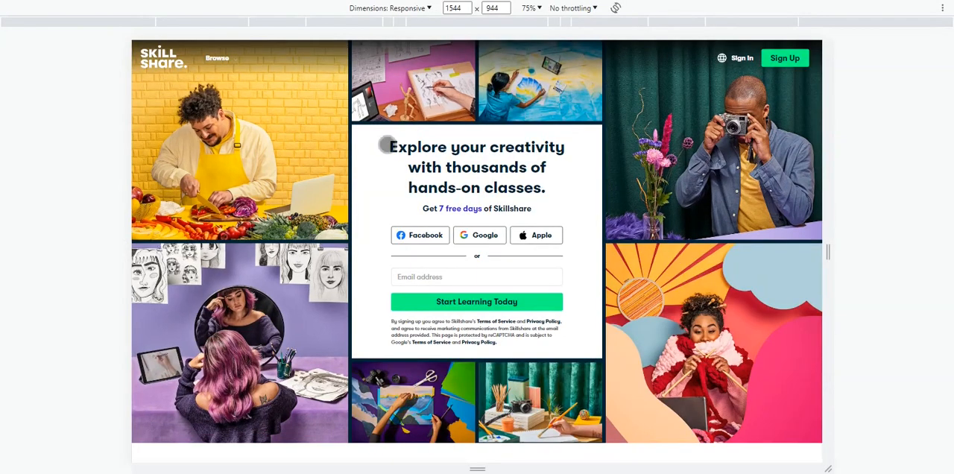
key("alt+Tab")
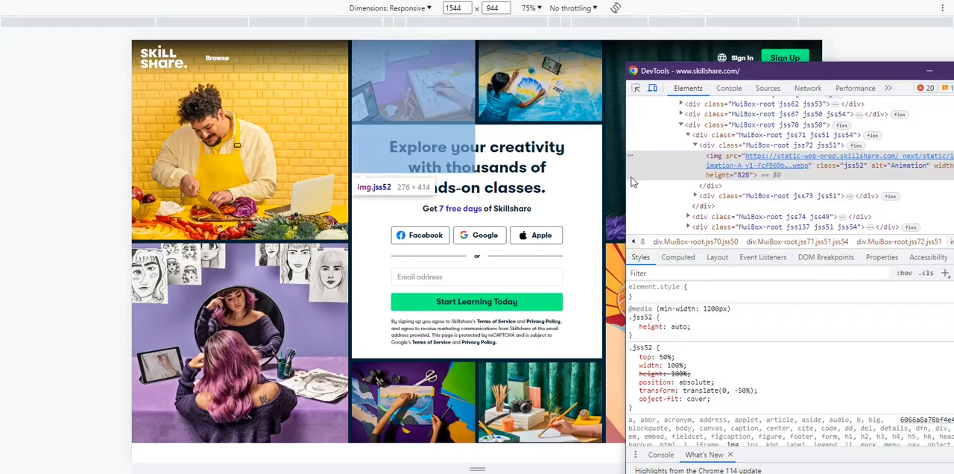
key("F12")
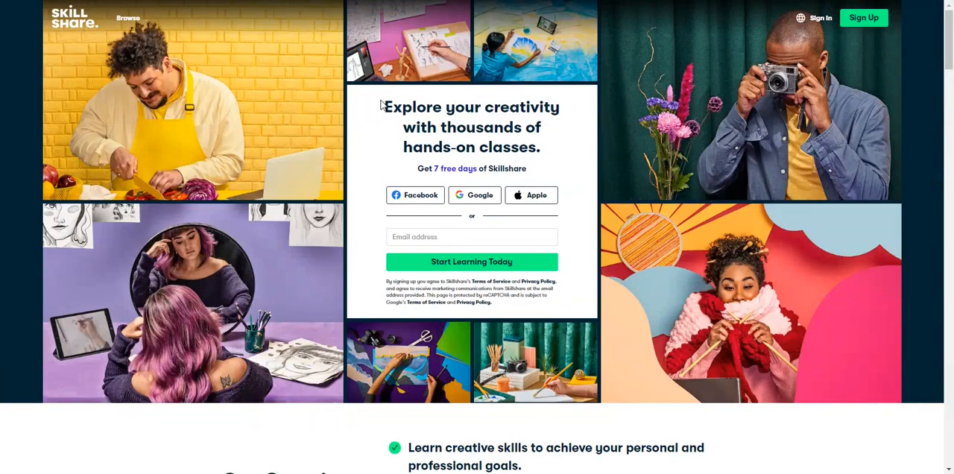
left_click_drag(381, 105, 558, 160)
right_click(537, 148)
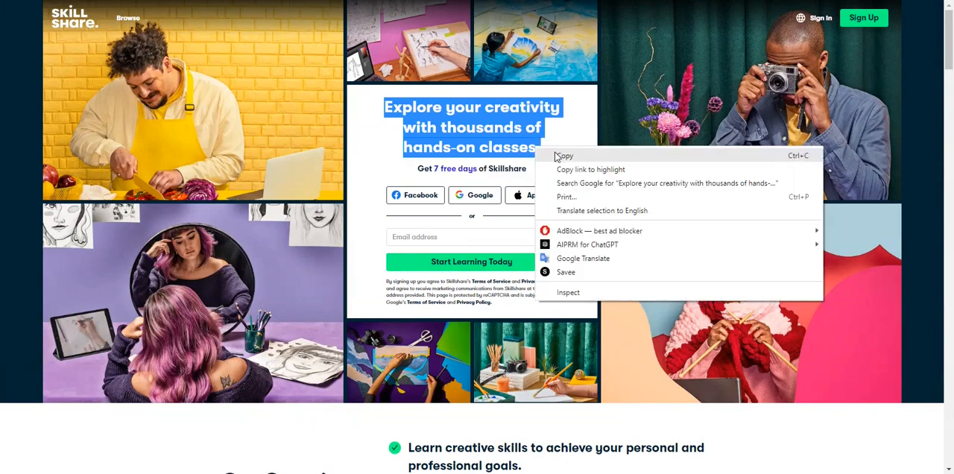
left_click(556, 155)
Return to Bricks and replace the heading's placeholder text with the copied Skillshare headline.
key("ctrl+Tab")
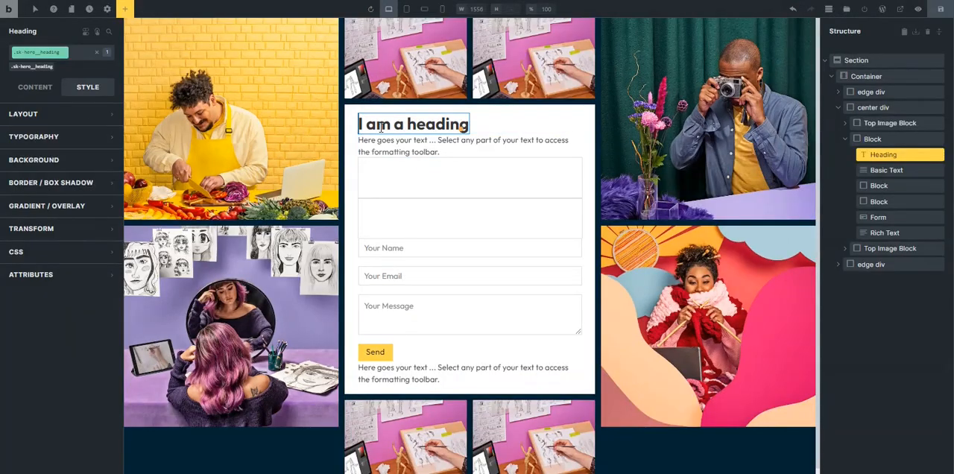
left_click(35, 87)
left_click(68, 112)
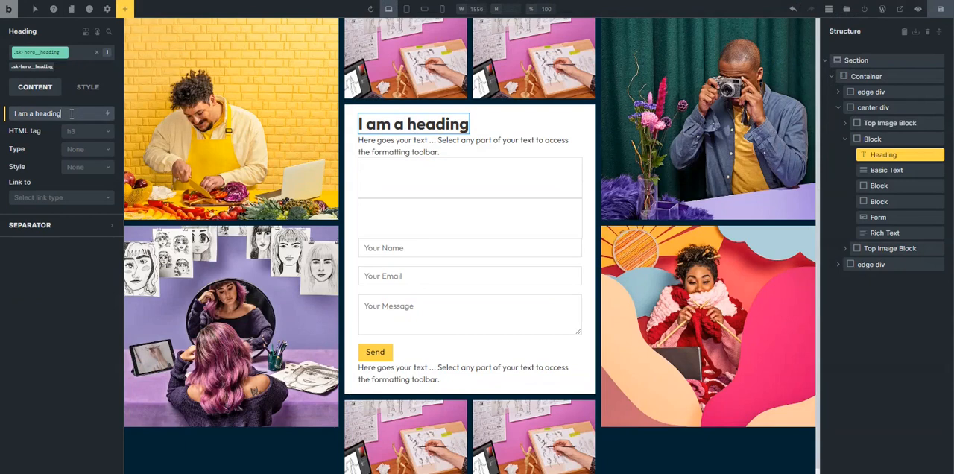
key("ctrl+a")
key("ctrl+v")
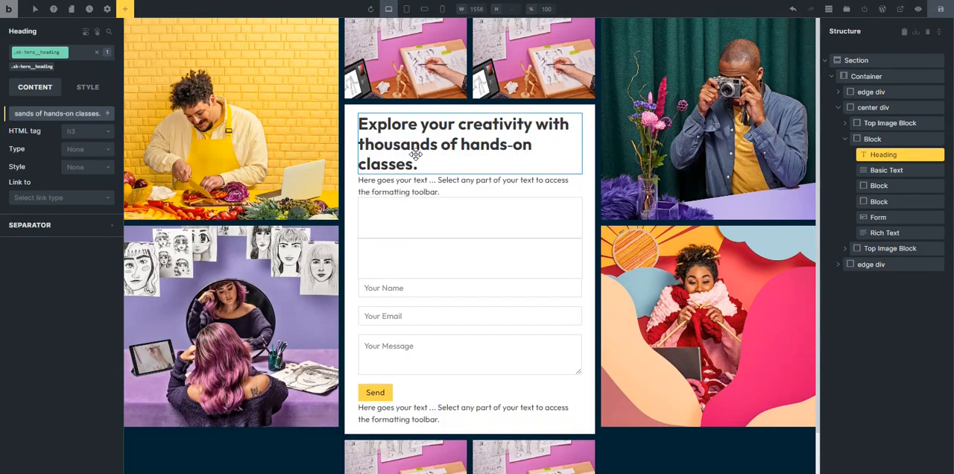
Center the text of the sk-hero__heading class and set its color to the dark navy var(--base).
left_click(82, 91)
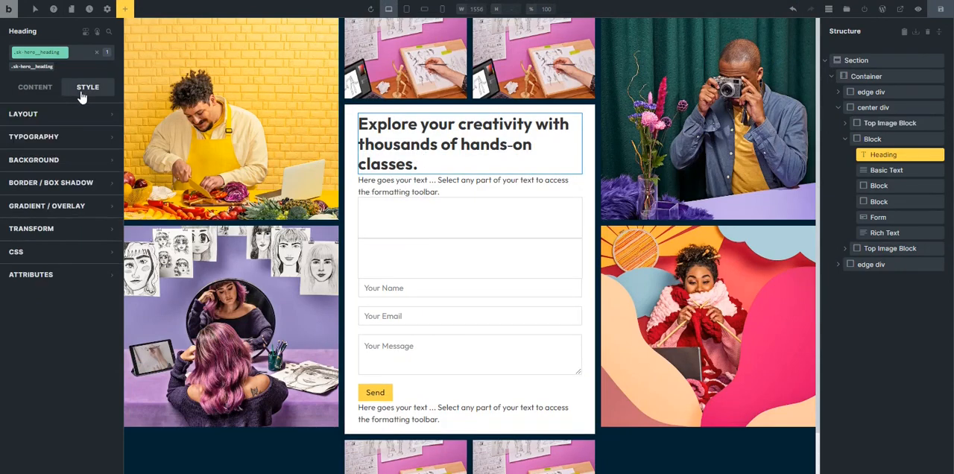
left_click(45, 137)
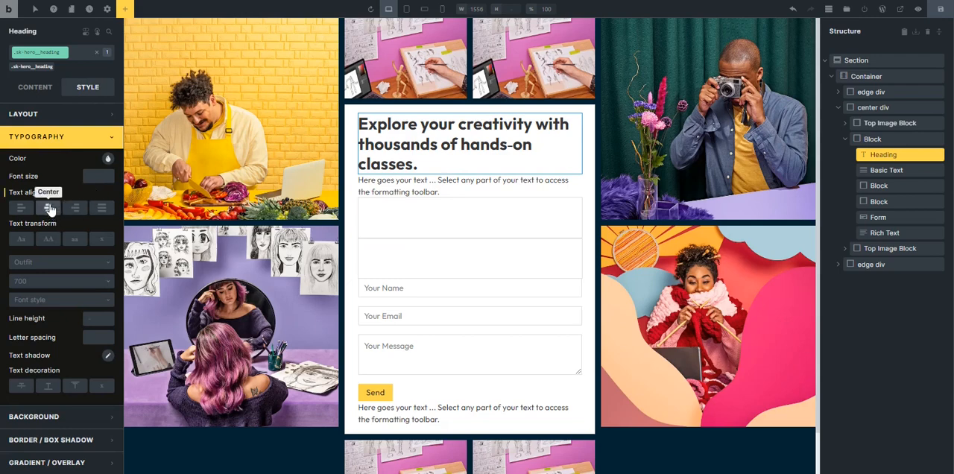
left_click(49, 208)
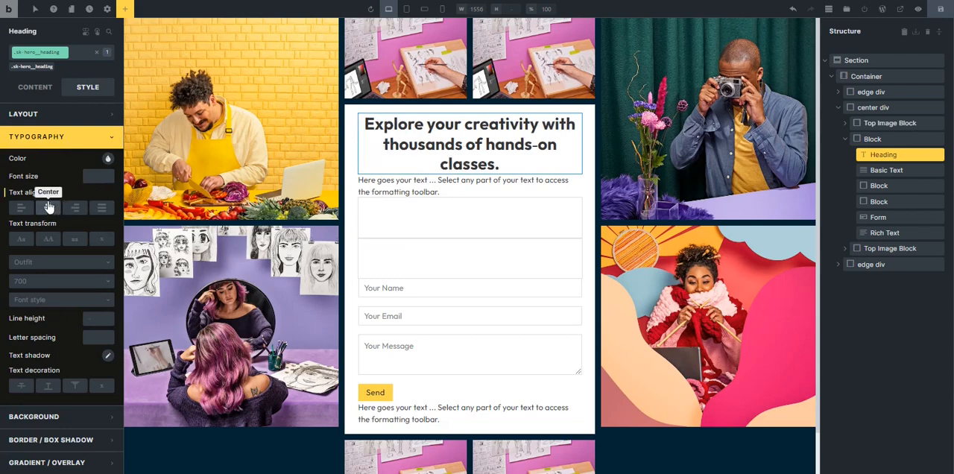
left_click(108, 160)
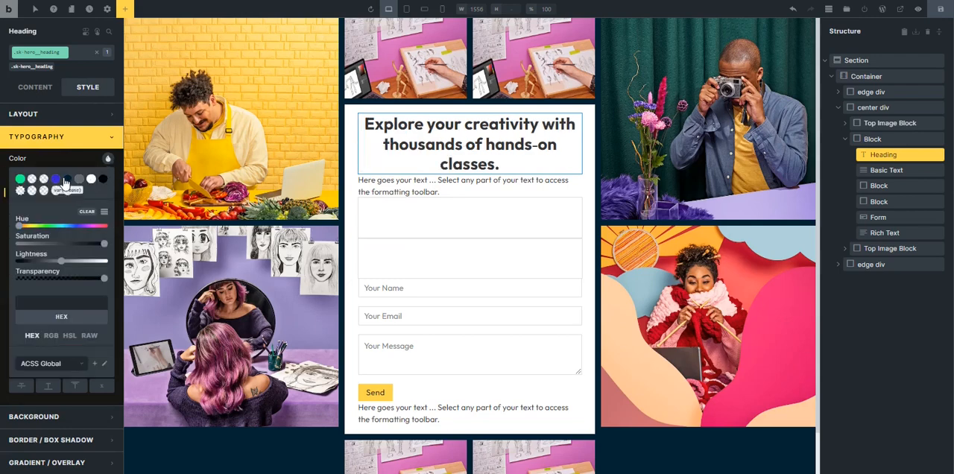
left_click(67, 181)
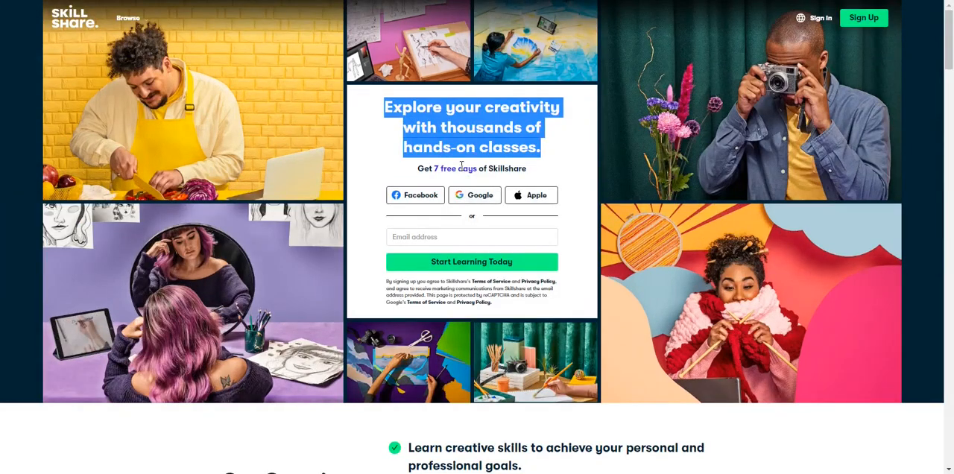
Replace the basic text with "Get 7 free days of Skillshare" copied from the Skillshare page and set its HTML tag to p.
left_click_drag(413, 173, 528, 172)
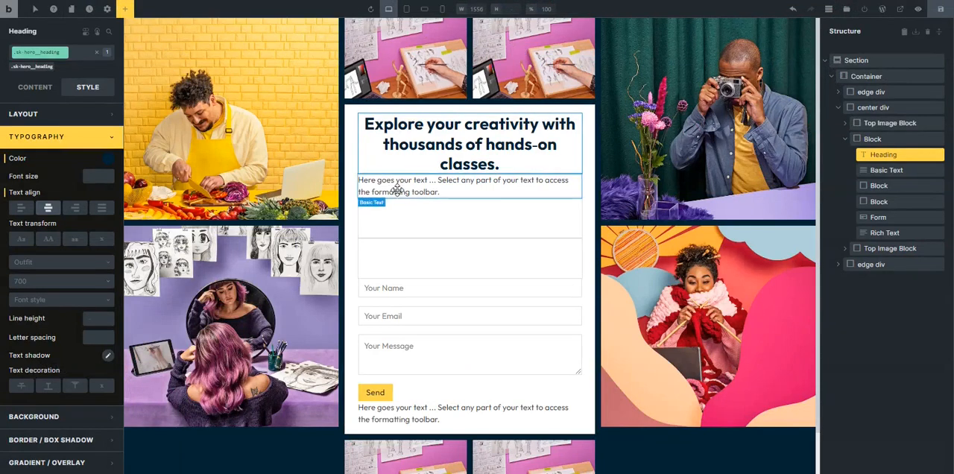
left_click(396, 187)
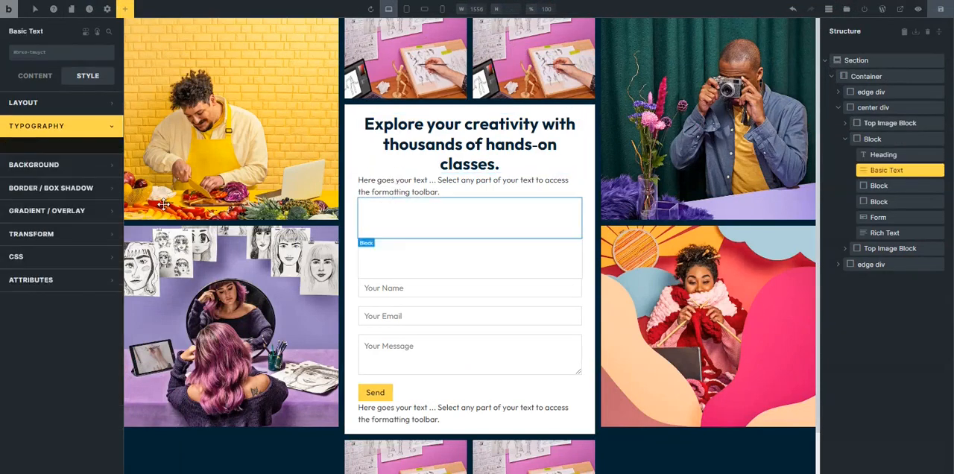
left_click(30, 81)
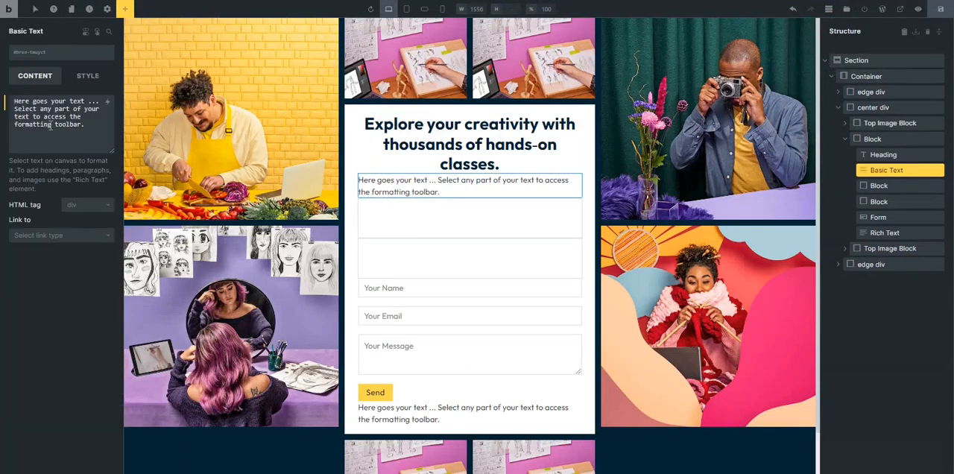
triple_click(54, 134)
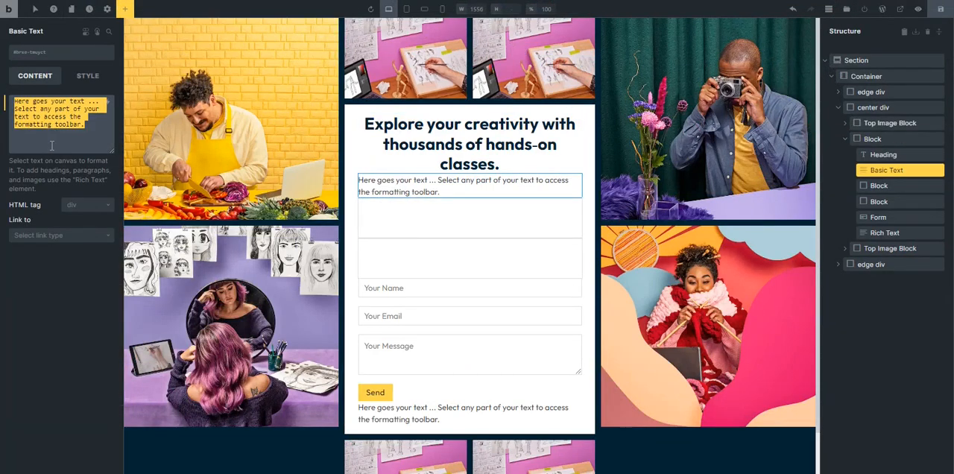
key("ctrl+v")
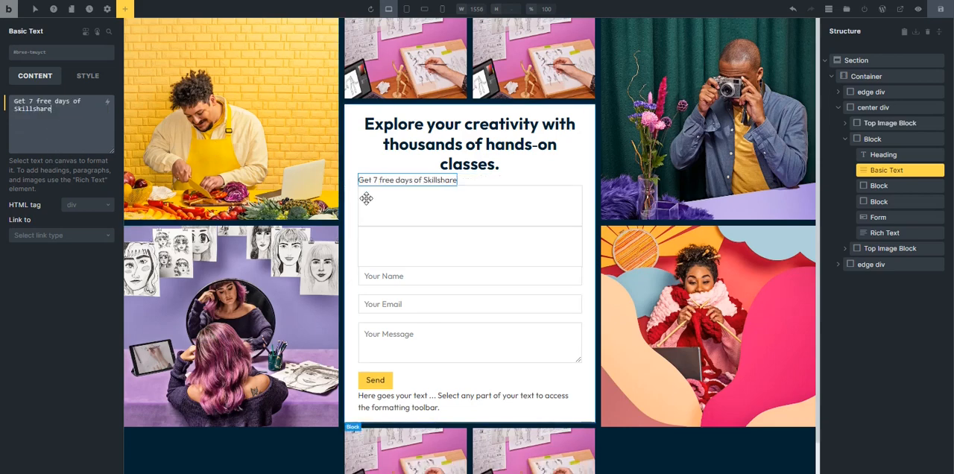
left_click(85, 205)
left_click(71, 235)
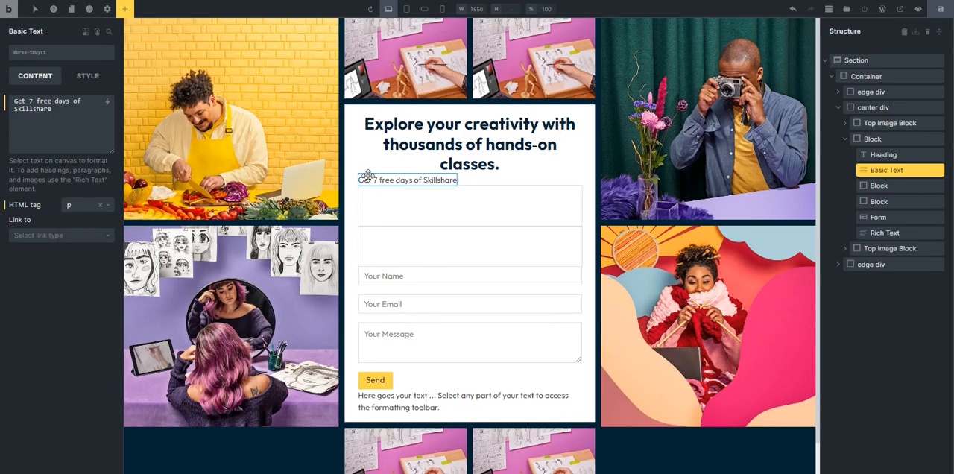
Center the sk-hero__body block's children on the cross axis and set its row gap to var(--space-xs).
left_click(349, 117)
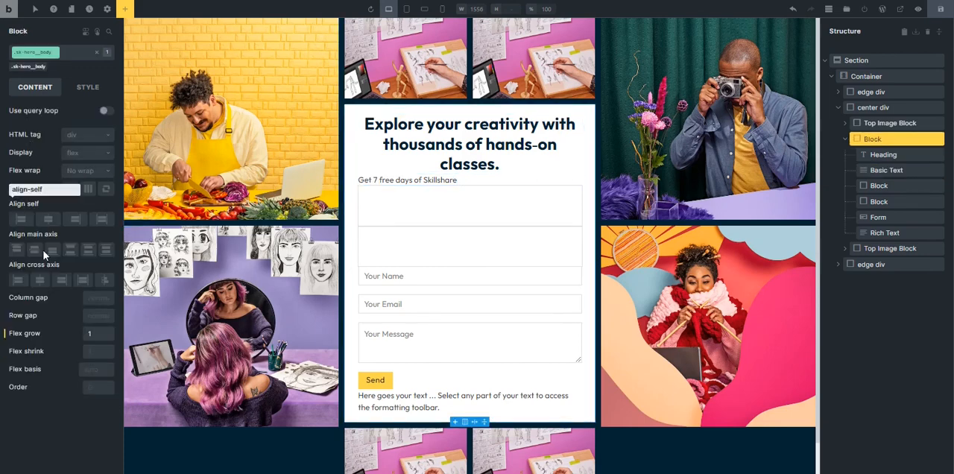
left_click(41, 282)
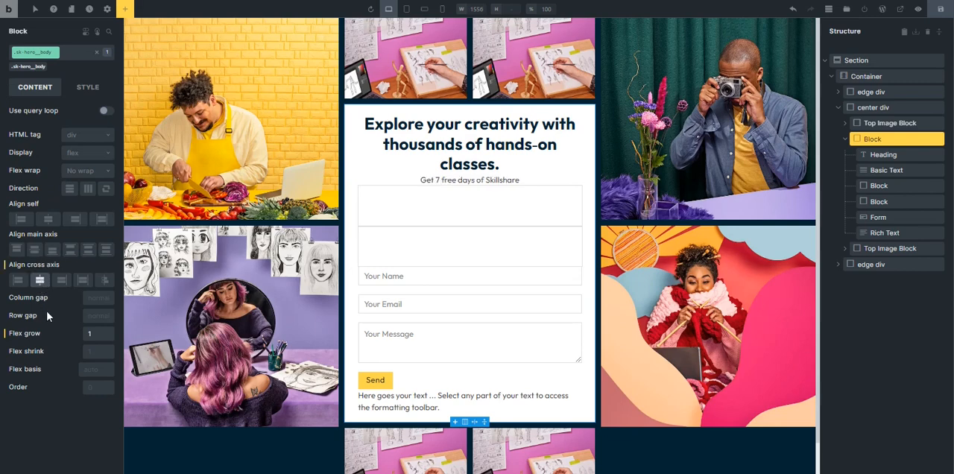
right_click(93, 297)
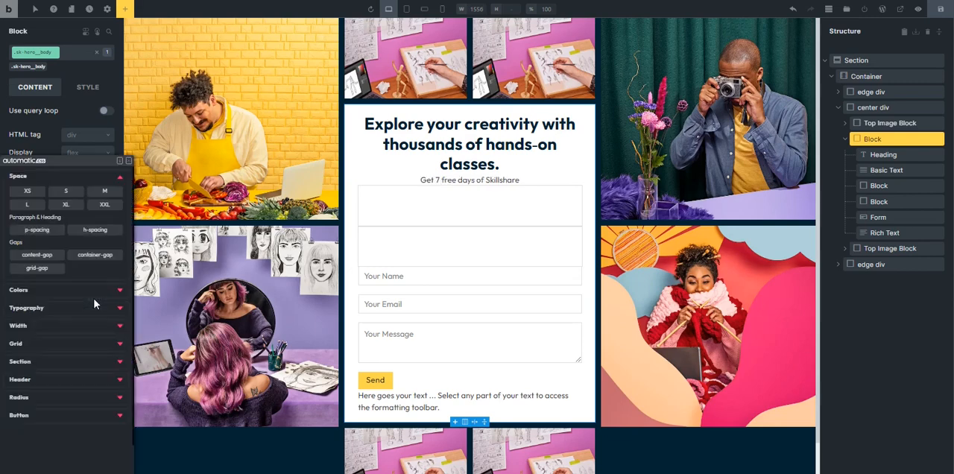
left_click(27, 190)
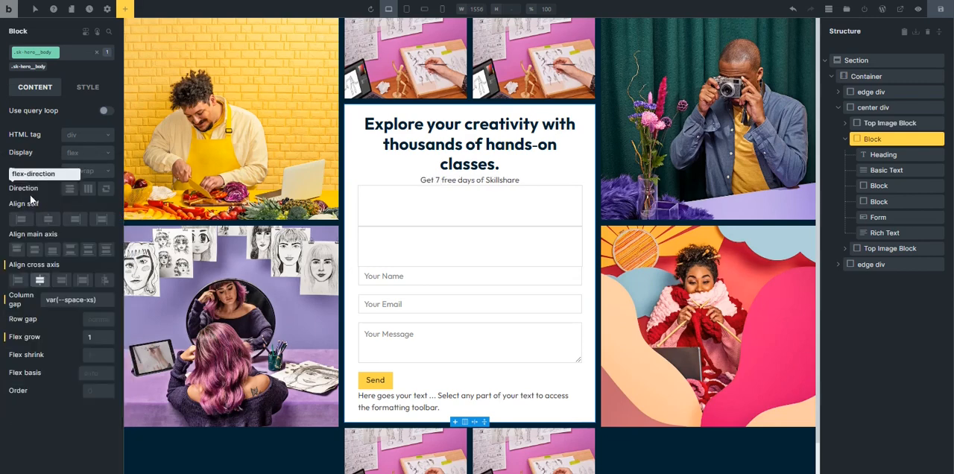
left_click(107, 297)
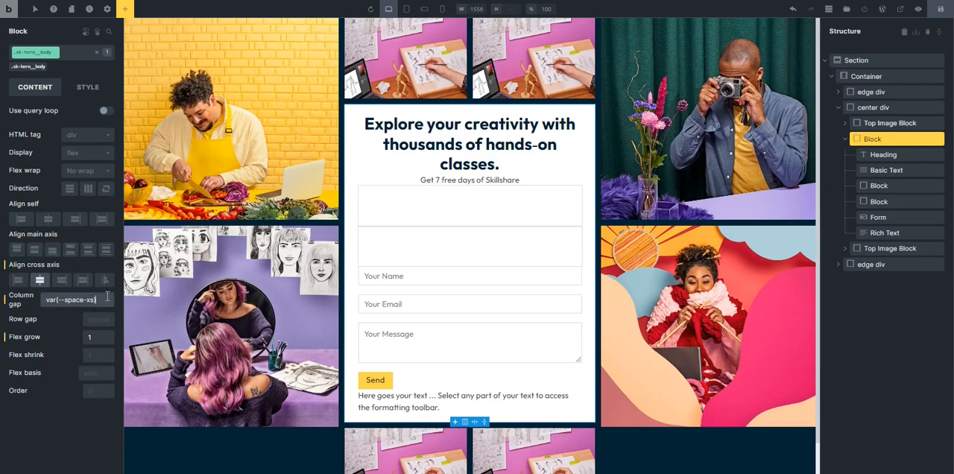
key("ctrl+a")
key("ctrl+c")
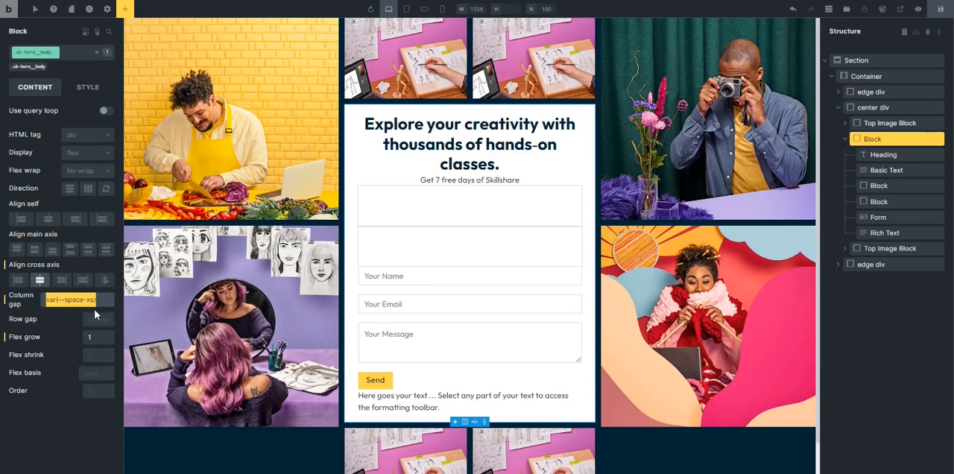
key("BackSpace")
left_click(91, 316)
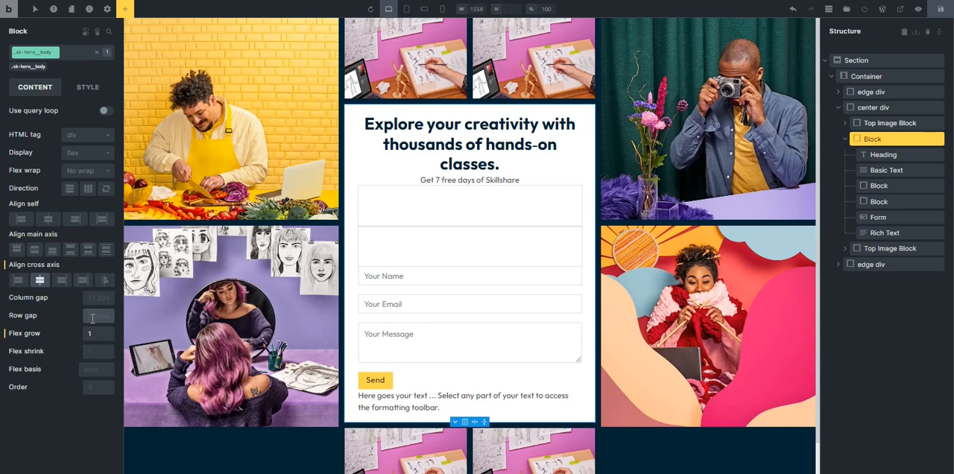
key("ctrl+v")
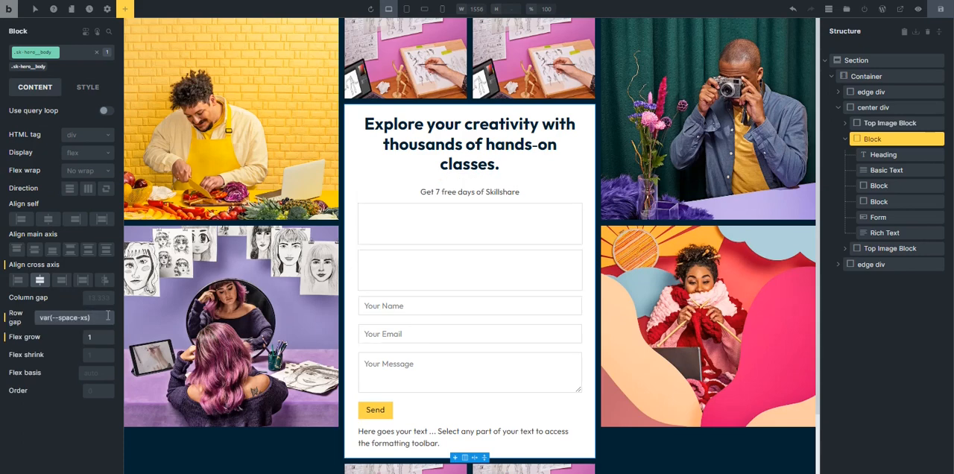
Give the "Get 7 free days of Skillshare" text the class sk-hero__lede and set its font weight to 700.
left_click(477, 192)
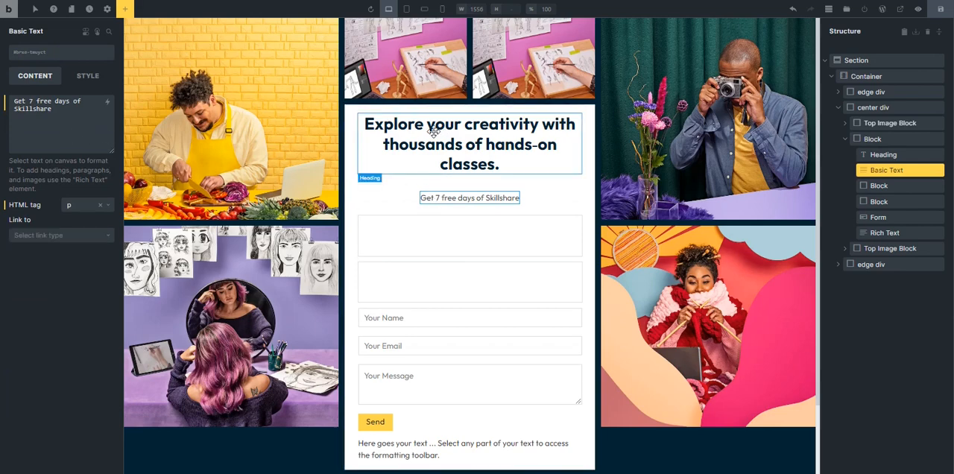
left_click(394, 164)
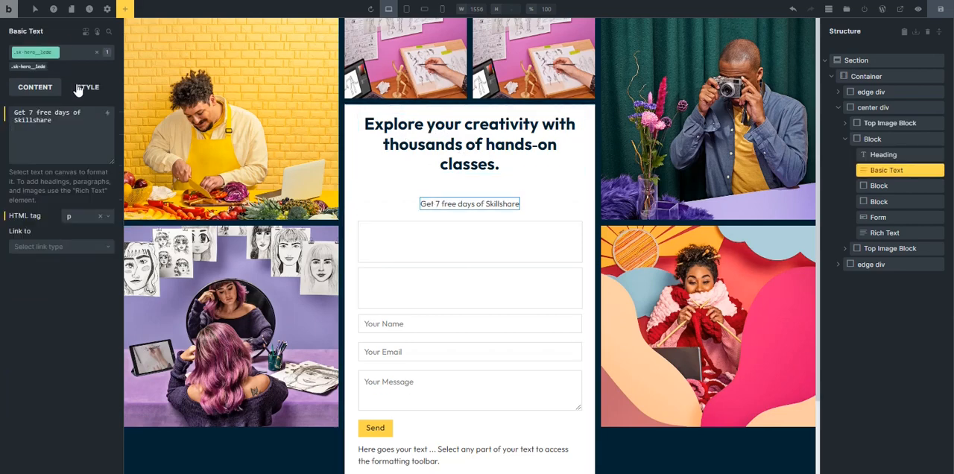
left_click(79, 90)
left_click(87, 112)
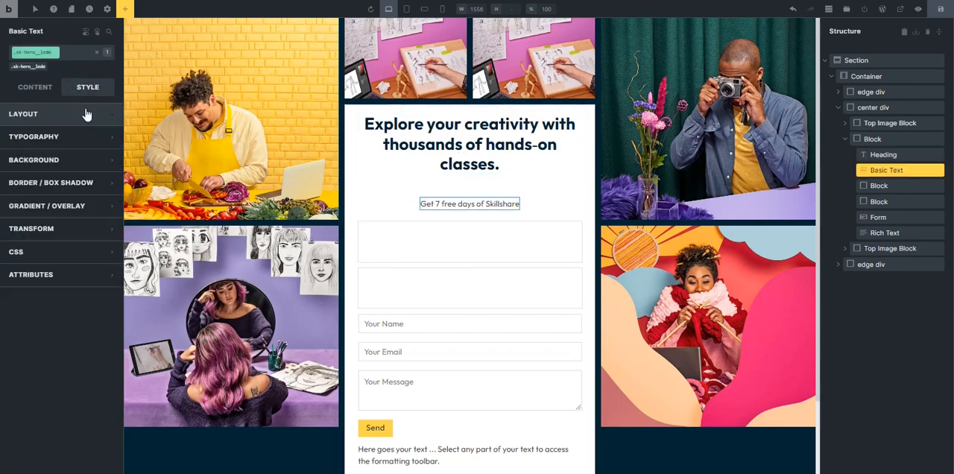
left_click(72, 137)
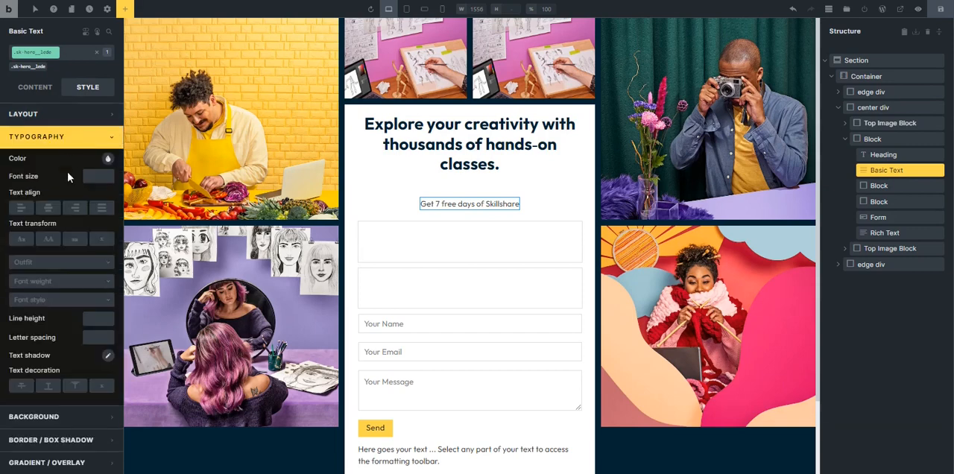
left_click(51, 283)
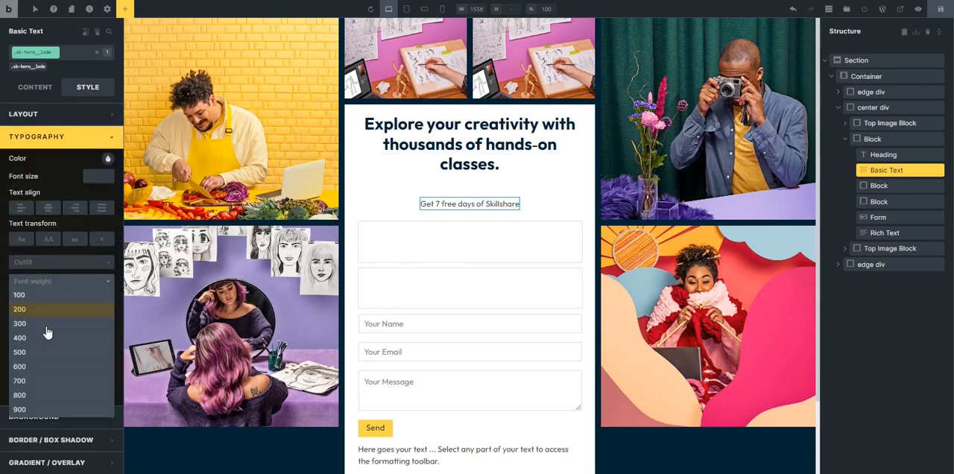
left_click(41, 381)
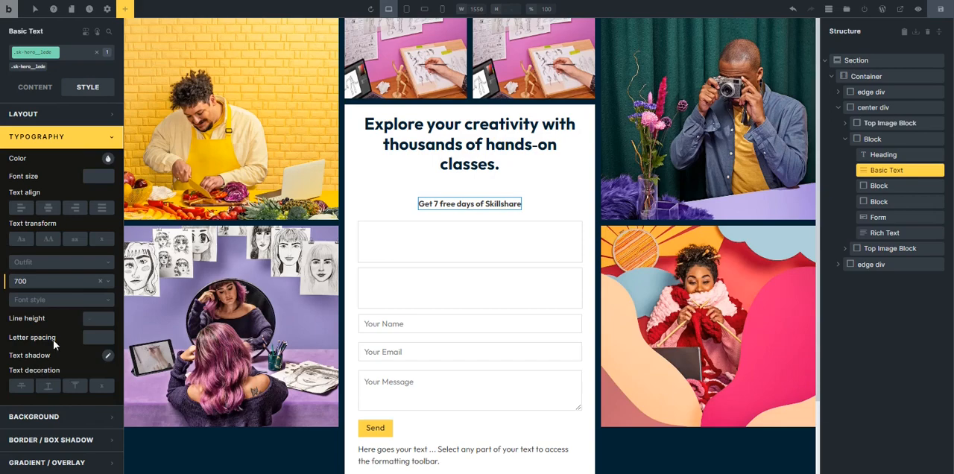
Insert a button into the first empty block below the "Get 7 free days of Skillshare" text and select it.
scroll(522, 186, "down", 2)
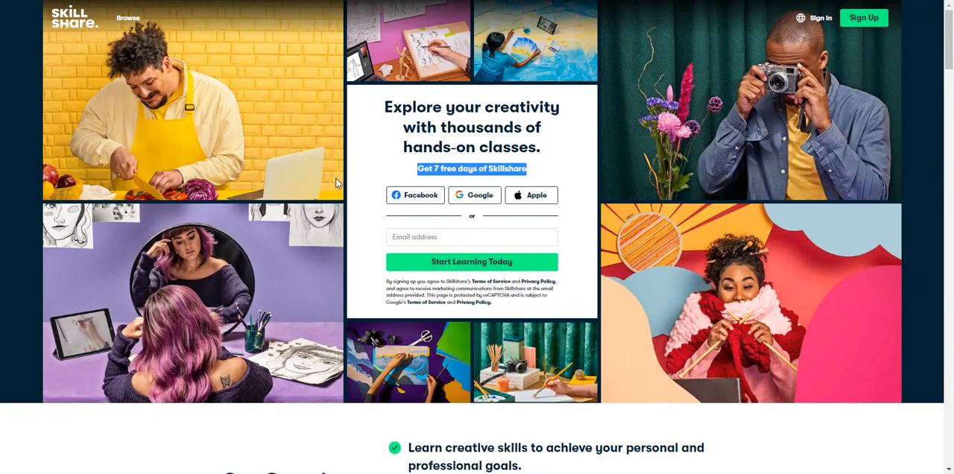
left_click(373, 205)
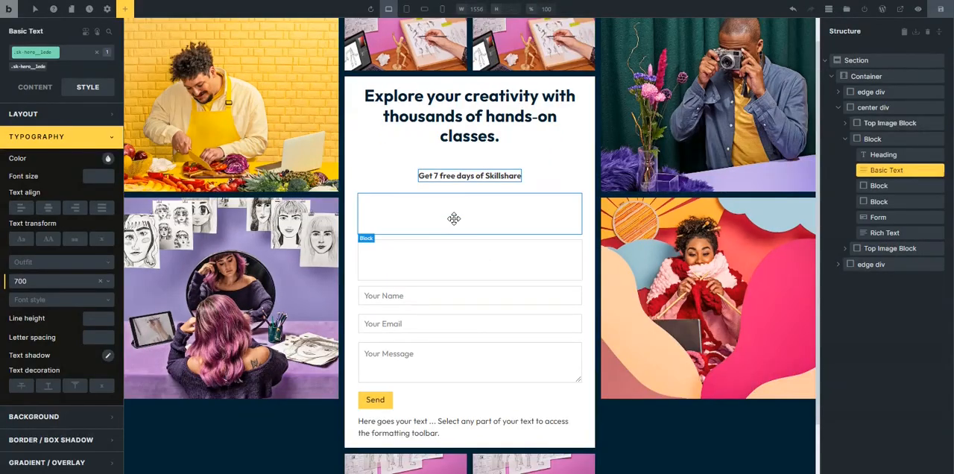
left_click(125, 9)
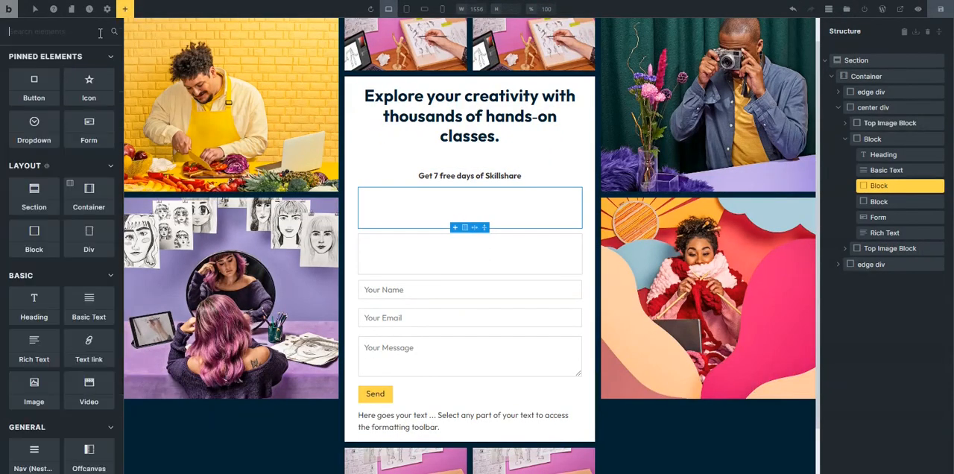
left_click(35, 95)
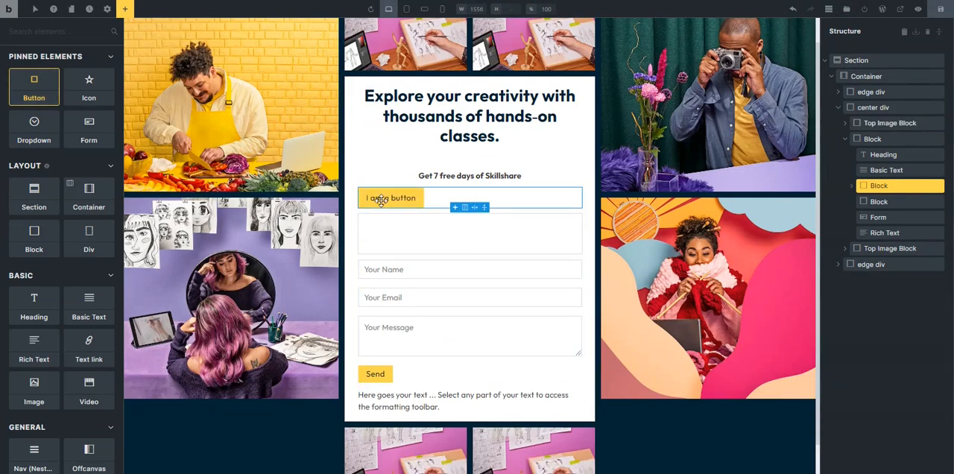
left_click_drag(380, 202, 382, 200)
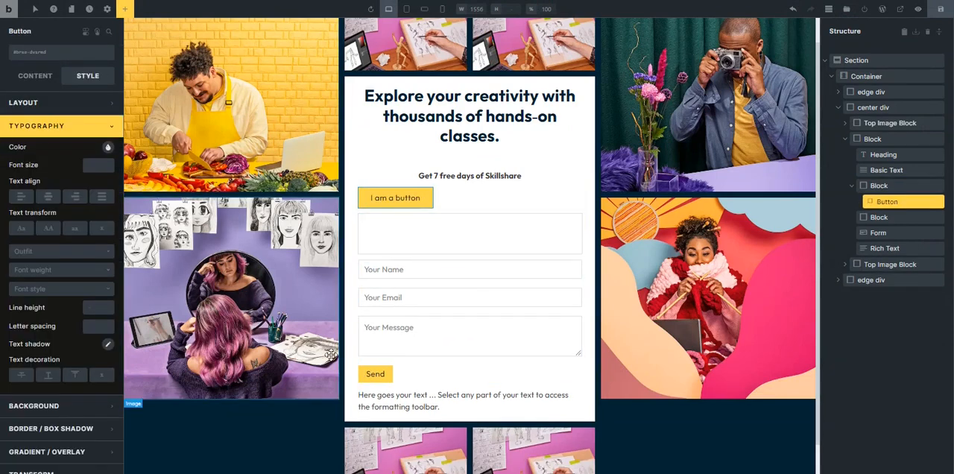
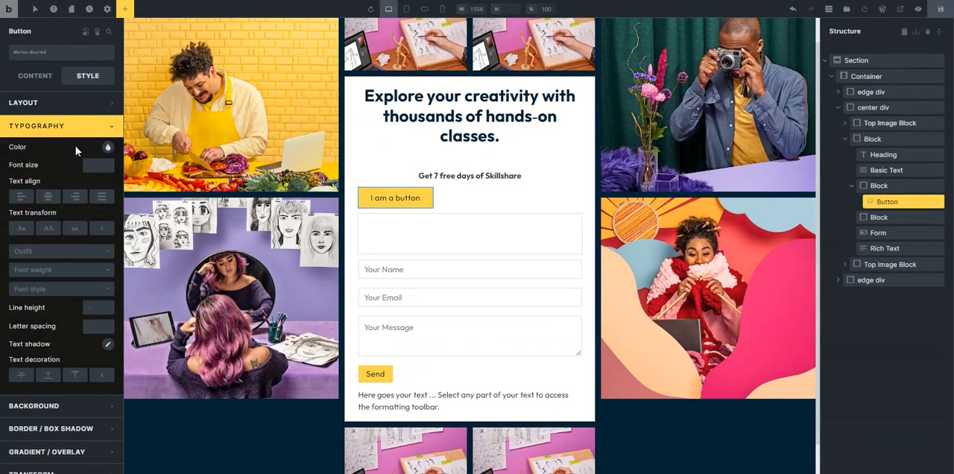
left_click(77, 133)
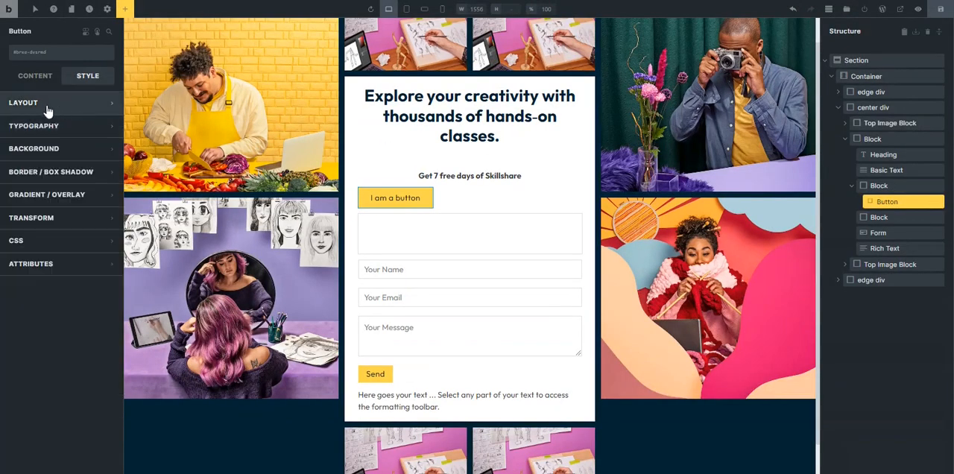
left_click(37, 80)
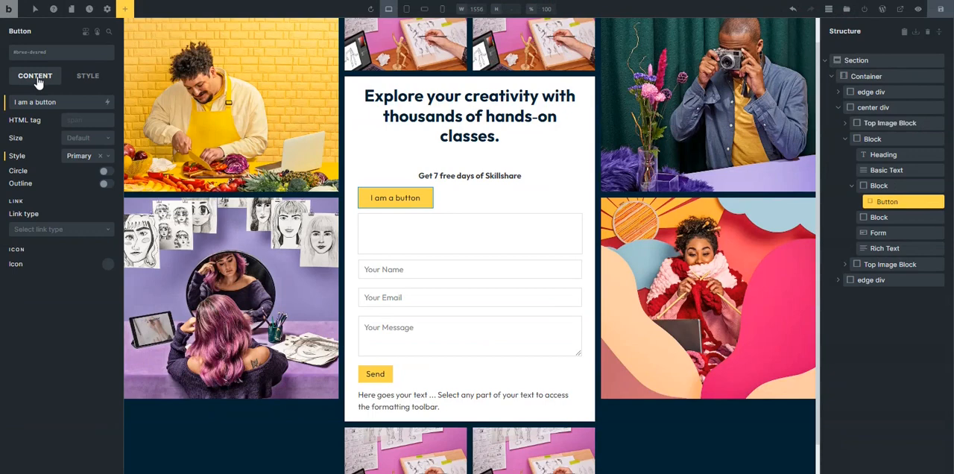
left_click(88, 76)
left_click(23, 103)
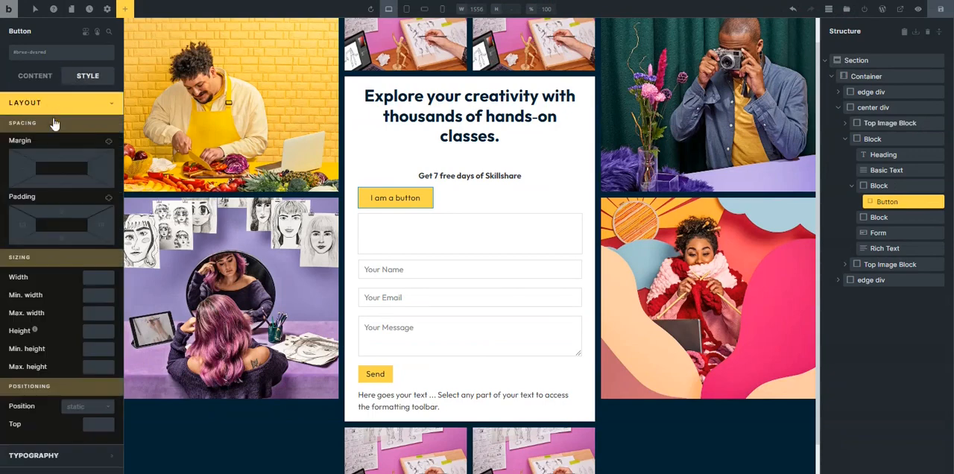
left_click(64, 104)
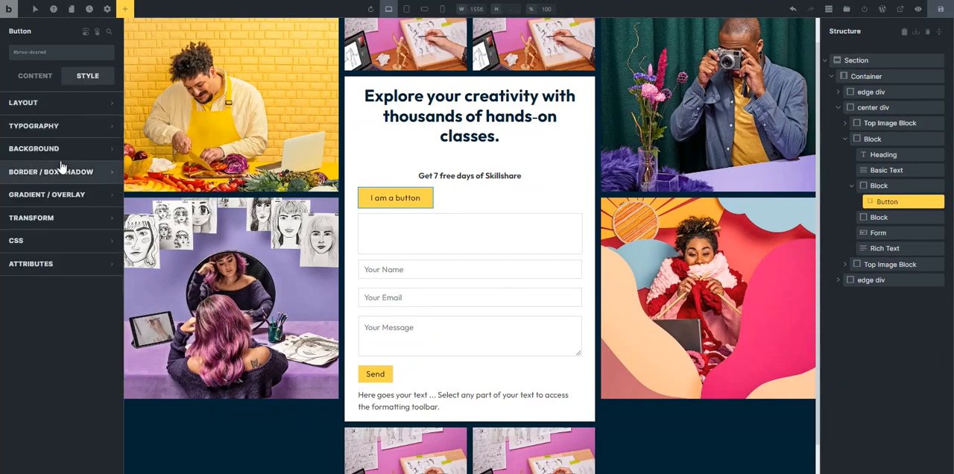
Set the new button's background color to transparent.
left_click(64, 149)
left_click(107, 171)
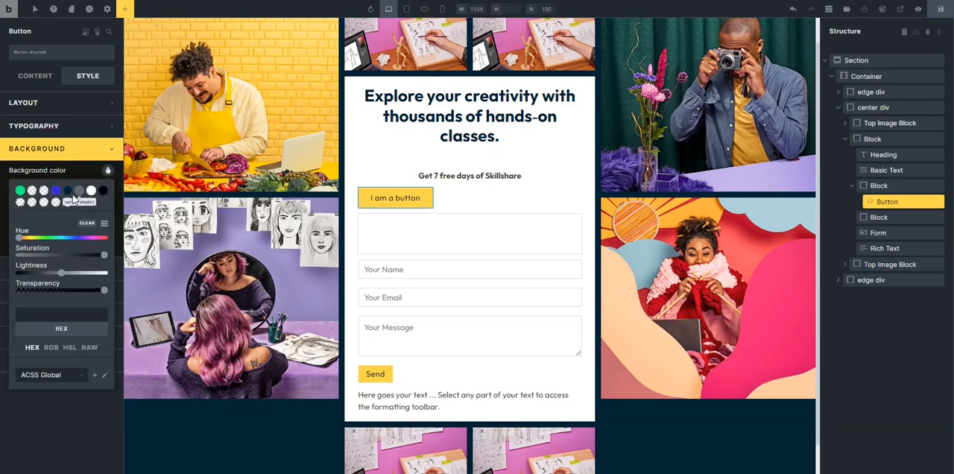
left_click(20, 202)
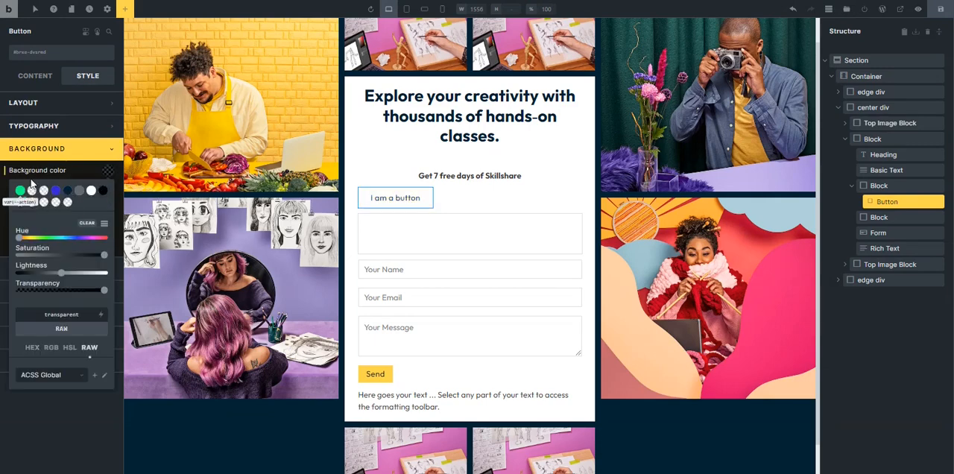
left_click(57, 149)
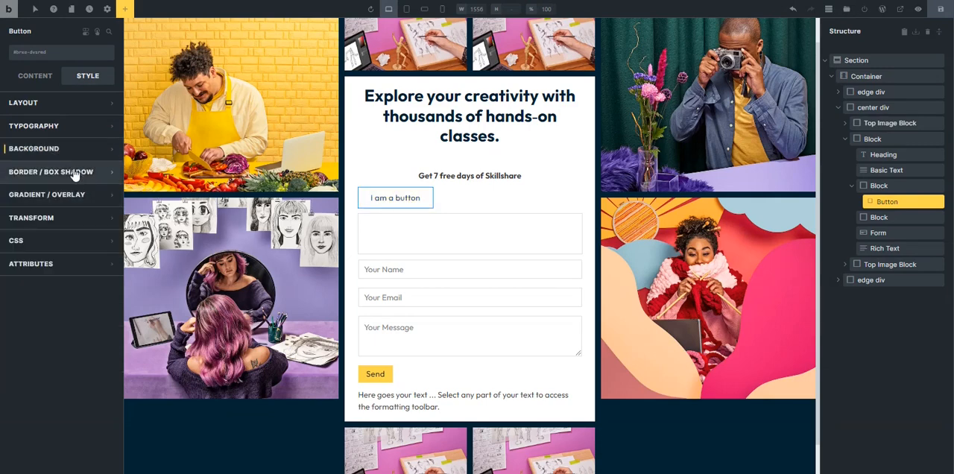
Give the button a solid border 1 wide on all four sides in the color var(--black).
left_click(82, 175)
left_click(108, 194)
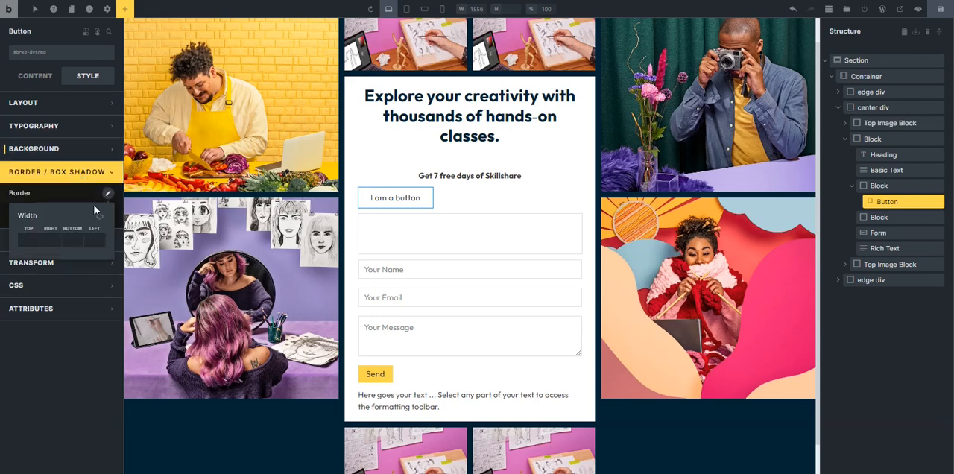
type("1")
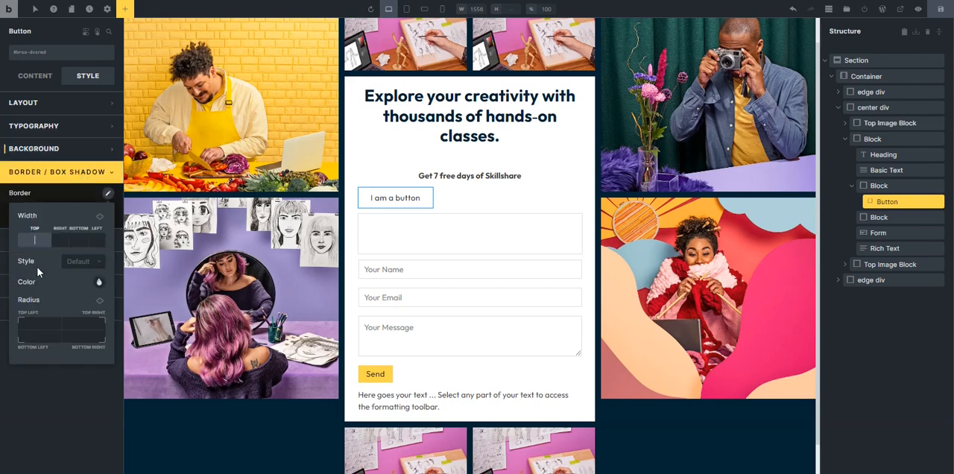
left_click(100, 218)
left_click(79, 264)
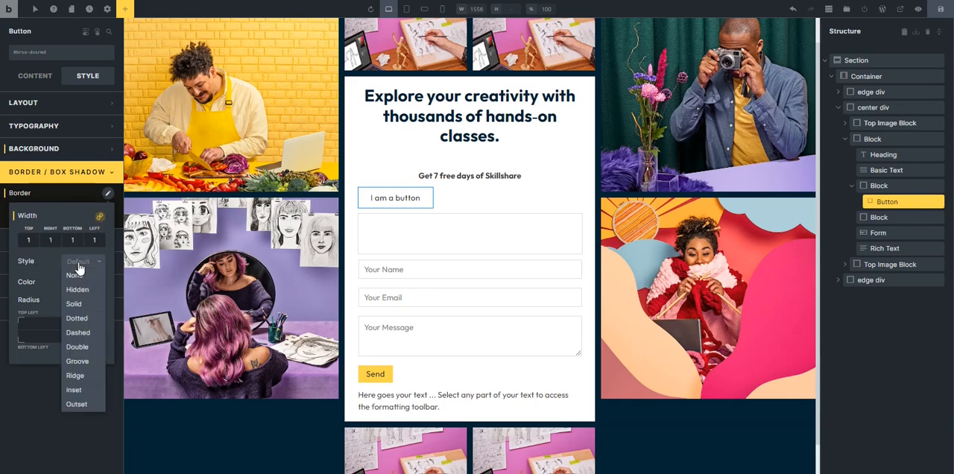
left_click(76, 303)
left_click(99, 283)
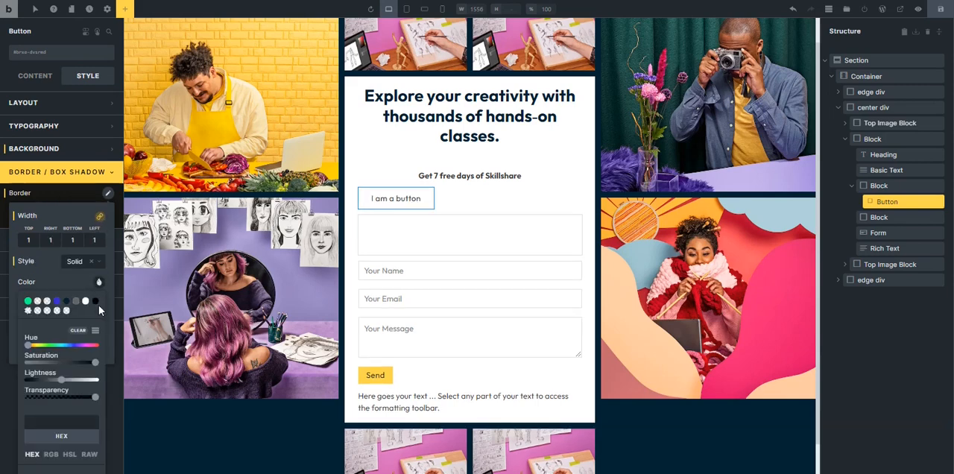
left_click(95, 302)
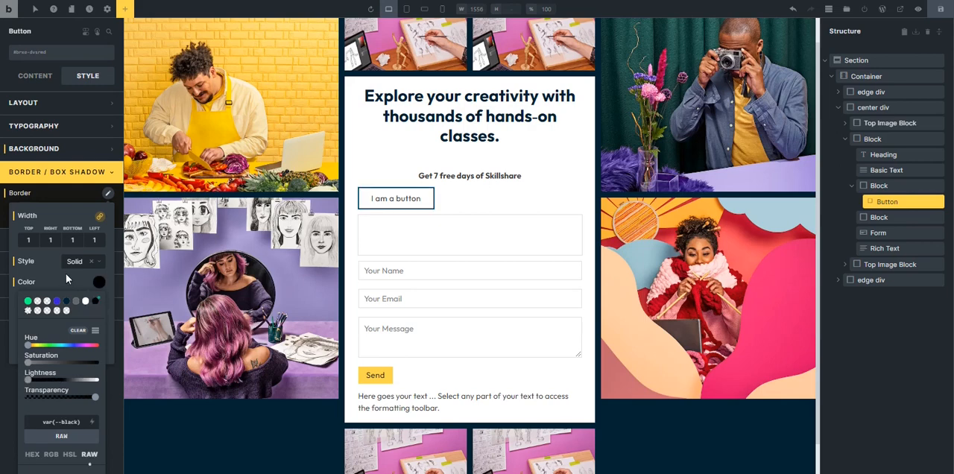
left_click(65, 274)
Apply the XS radius variable to all four corners of the button's border.
right_click(37, 324)
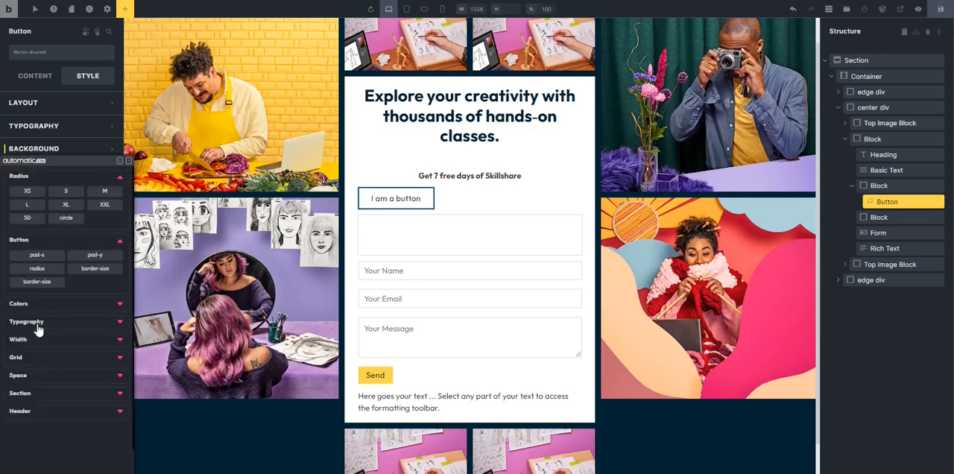
left_click(27, 196)
left_click(100, 301)
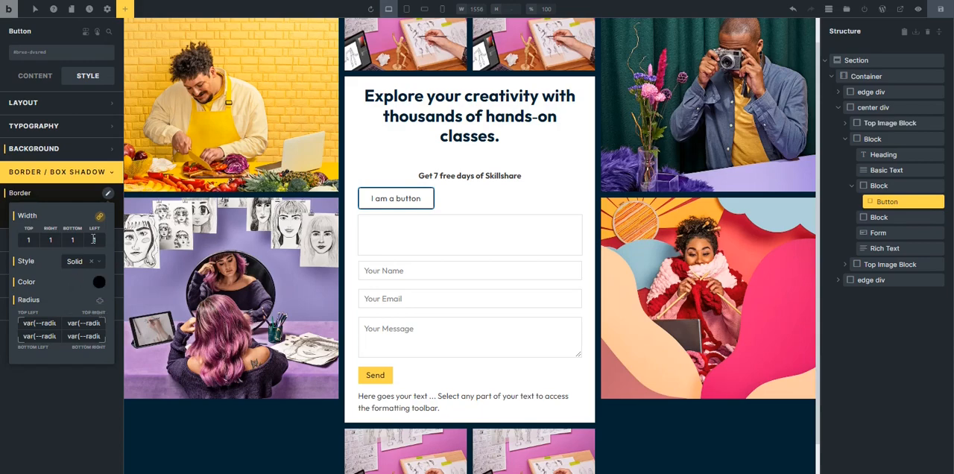
left_click(76, 174)
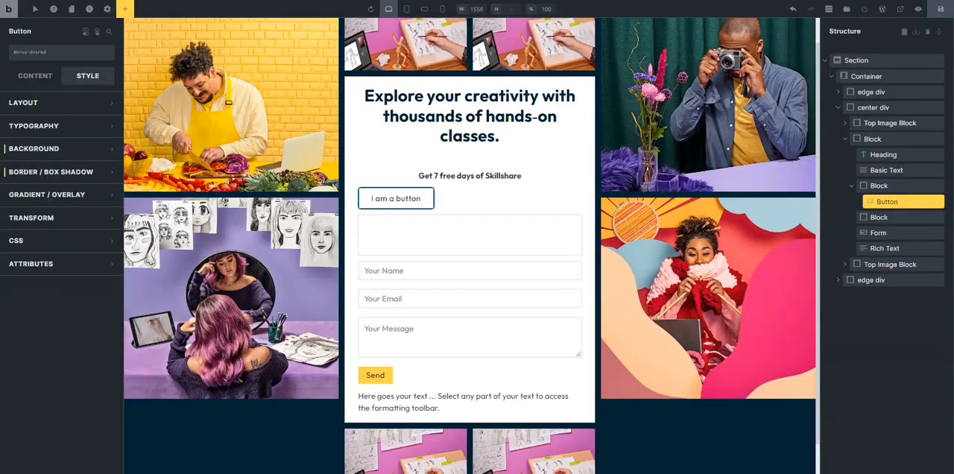
Set the button text's font weight to 700.
left_click(71, 127)
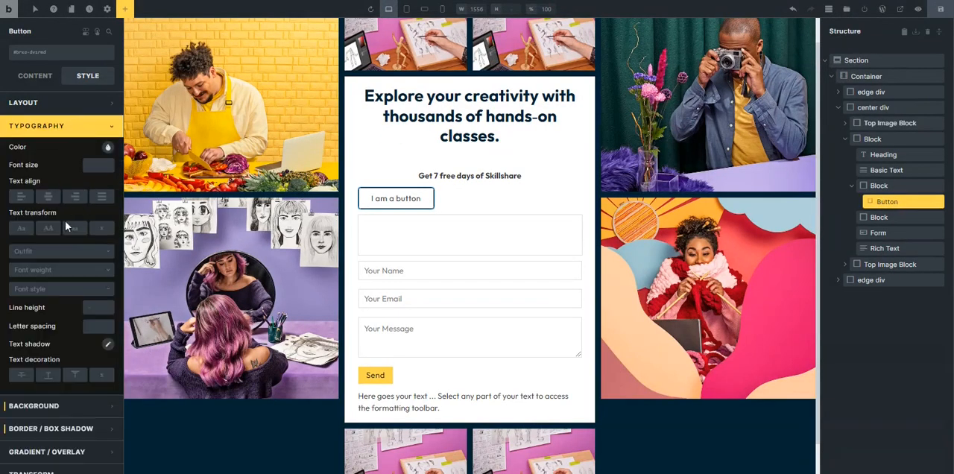
left_click(47, 271)
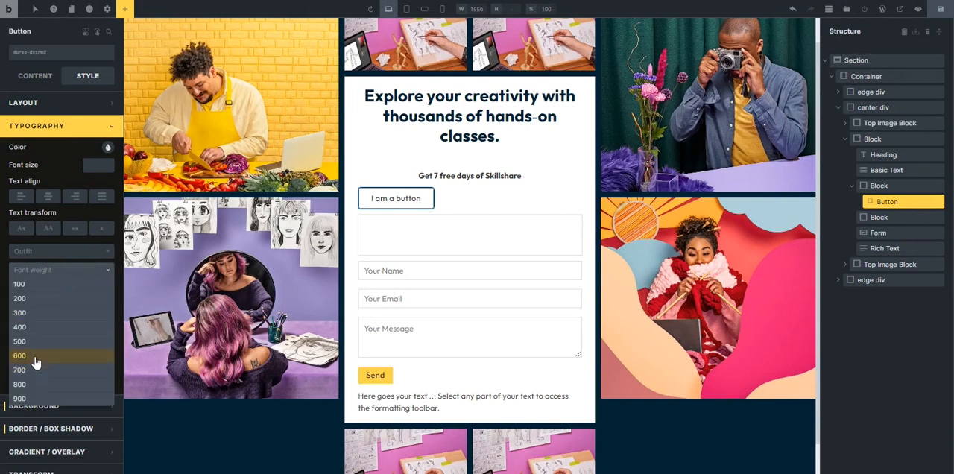
left_click(36, 370)
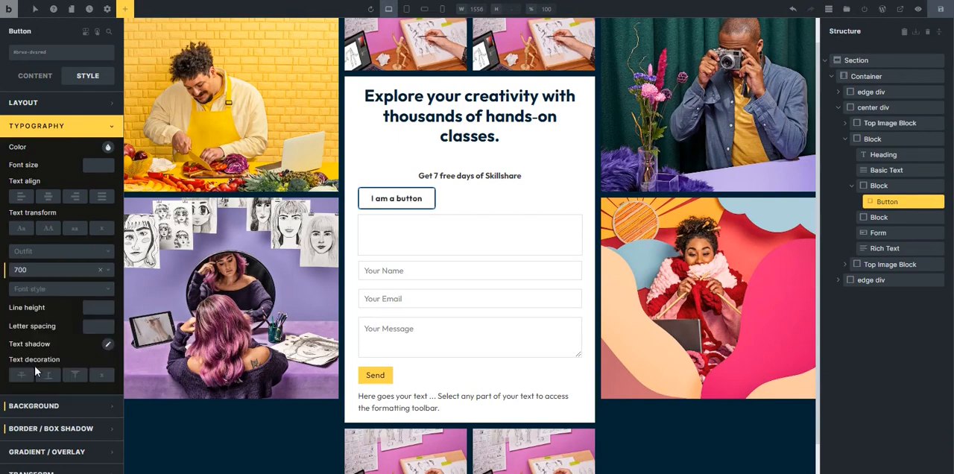
left_click(45, 126)
Replace the "I am a button" label with "Facebook".
left_click(35, 75)
triple_click(36, 104)
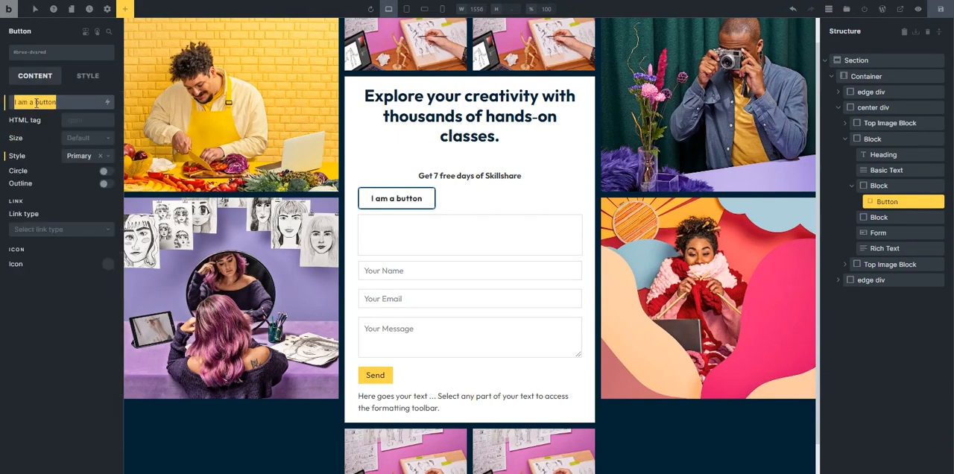
type("Facebook")
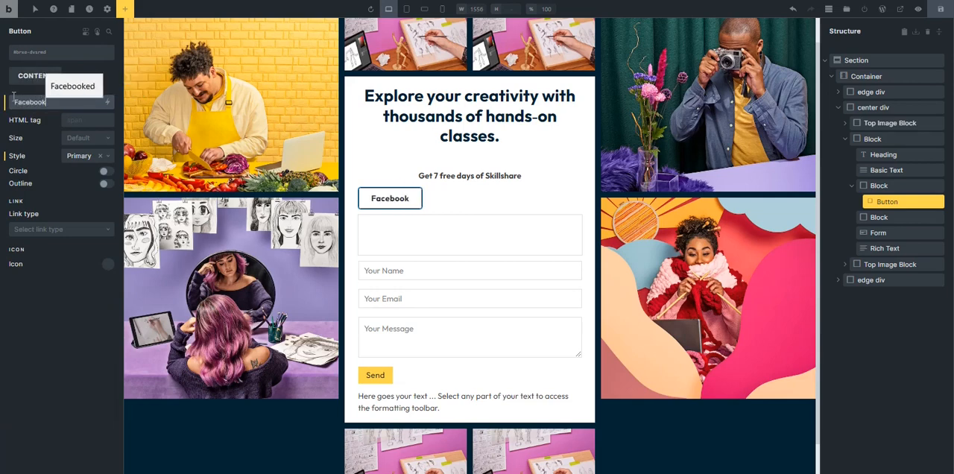
Add the circular Facebook icon from the Fontawesome - Brands library to the button, dismissing the notification that covers the page.
left_click(108, 268)
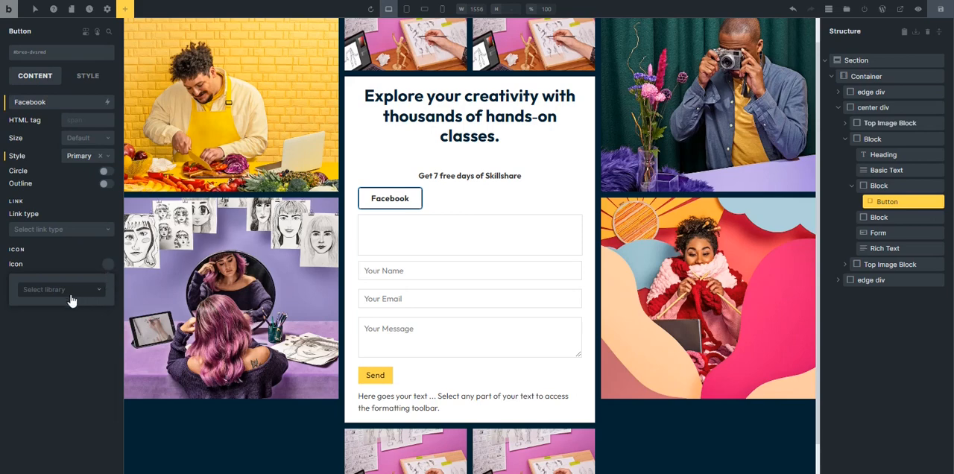
left_click(71, 295)
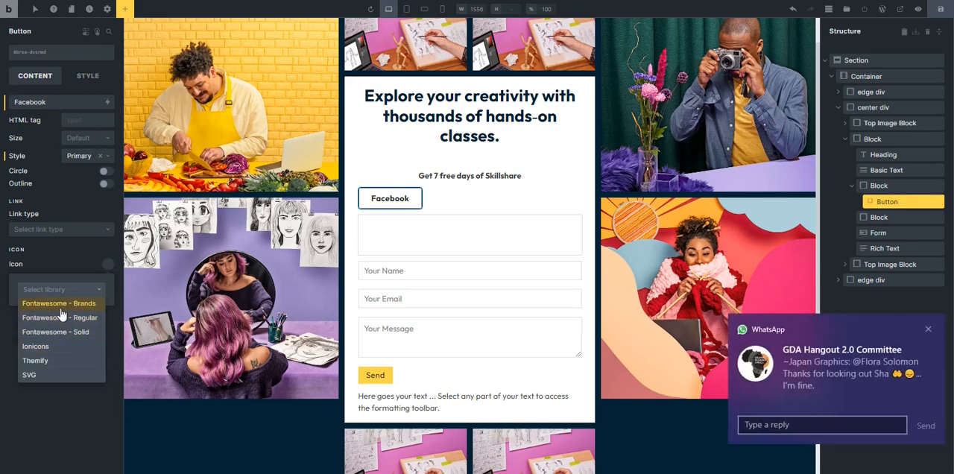
left_click(62, 307)
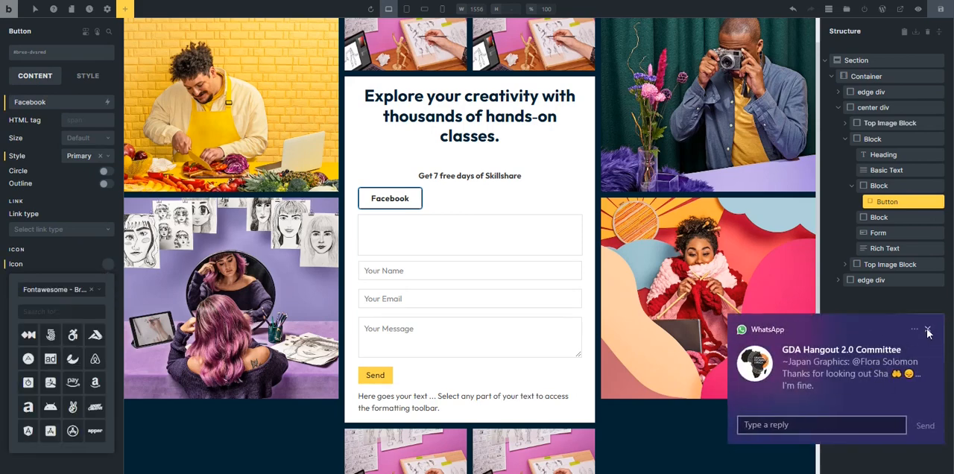
left_click(928, 330)
left_click(45, 313)
type("fa")
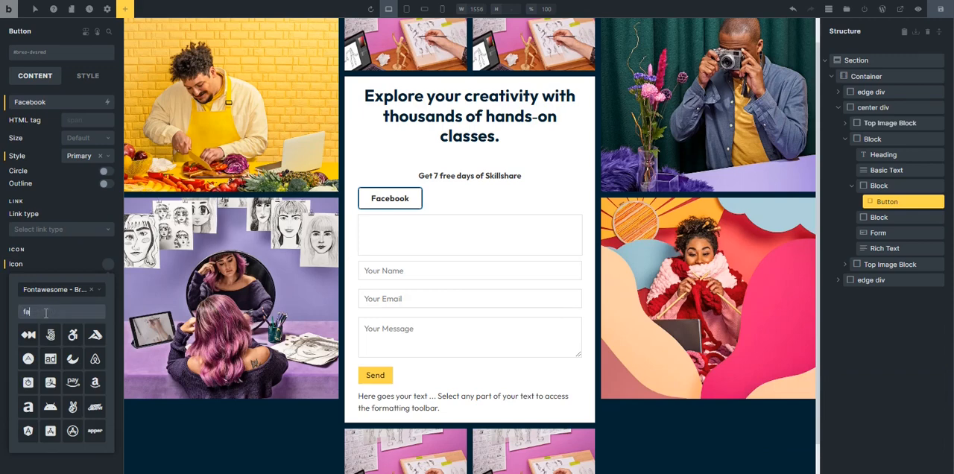
type("ce")
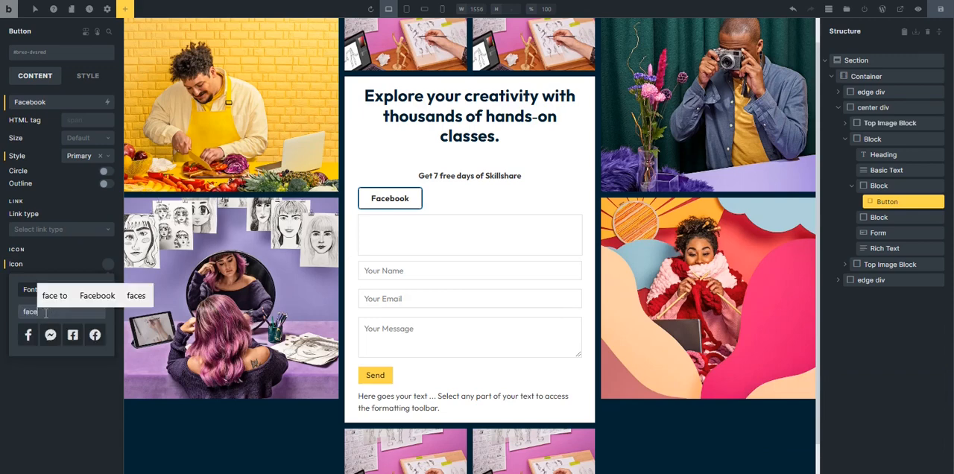
left_click(95, 337)
left_click(86, 395)
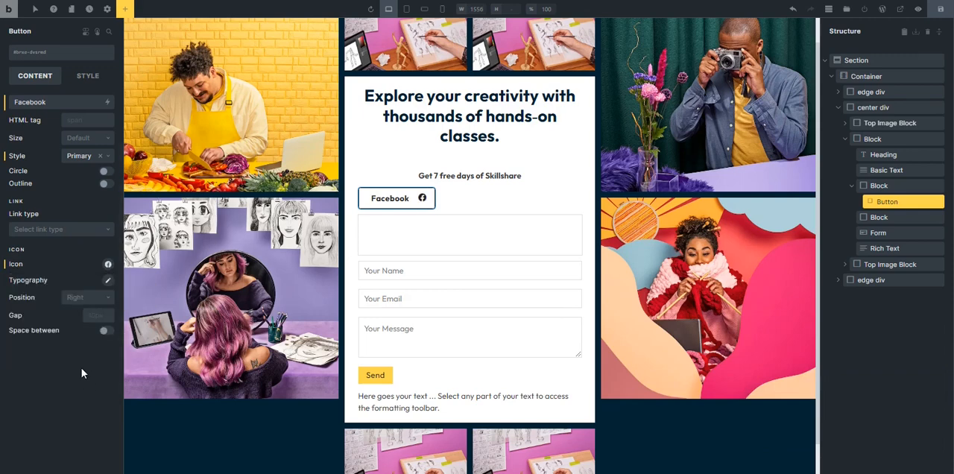
Place the Facebook button's icon on the left of its label with a gap of 5.
left_click(89, 303)
left_click(79, 311)
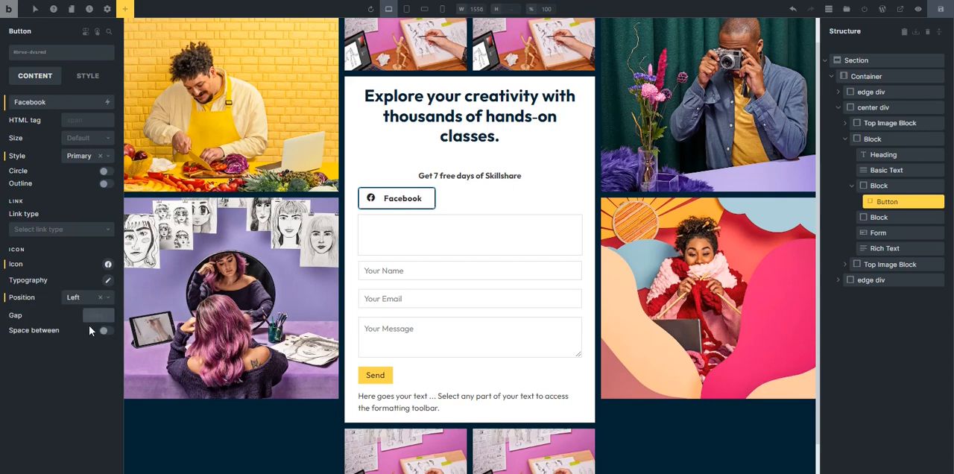
left_click(89, 325)
type("5")
left_click(70, 368)
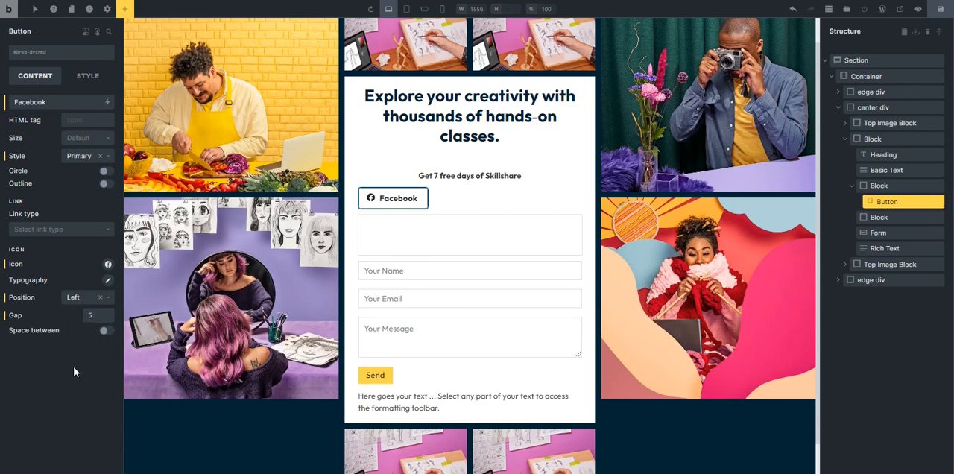
Color the Facebook button's icon with the blue swatch from the palette.
left_click(108, 282)
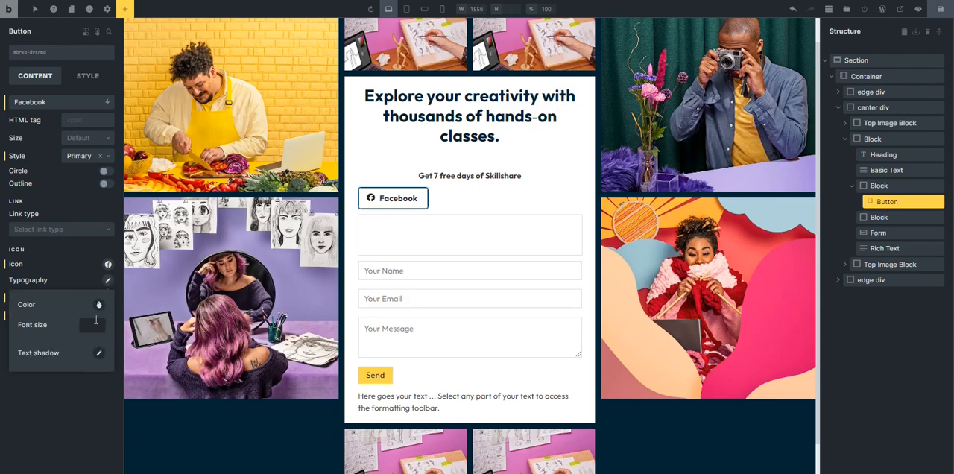
left_click(100, 306)
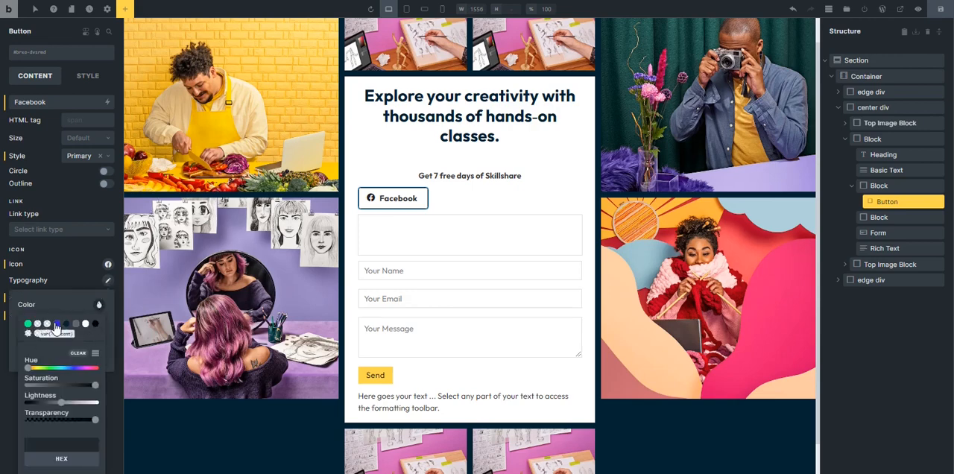
left_click(57, 323)
left_click(1, 359)
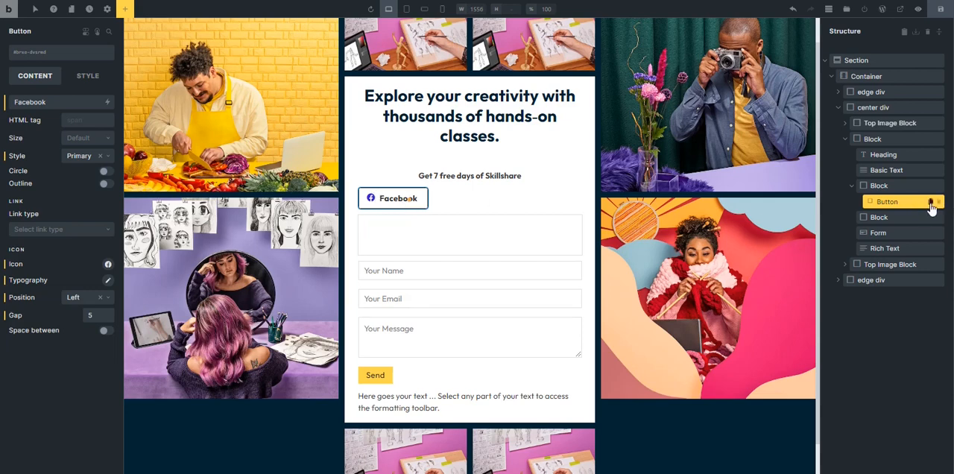
Rename the button element as Facebook in the page structure and duplicate it twice within its block.
double_click(892, 202)
type("F")
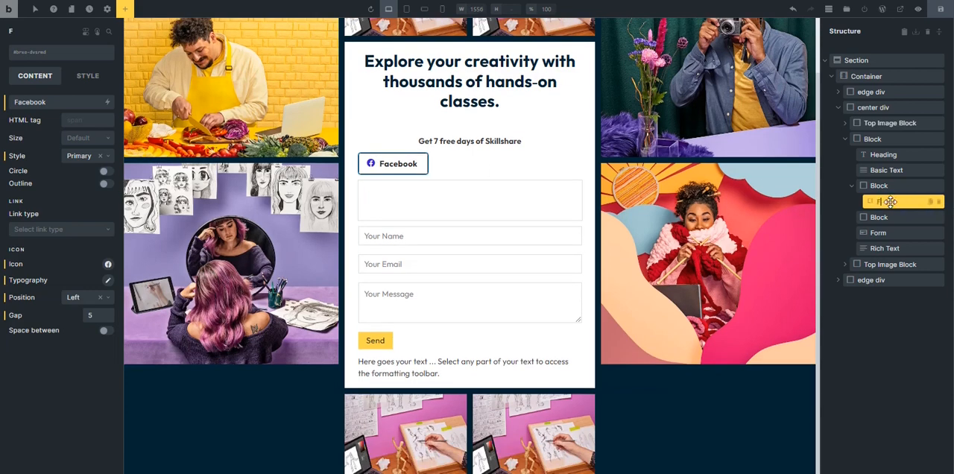
type("acebook")
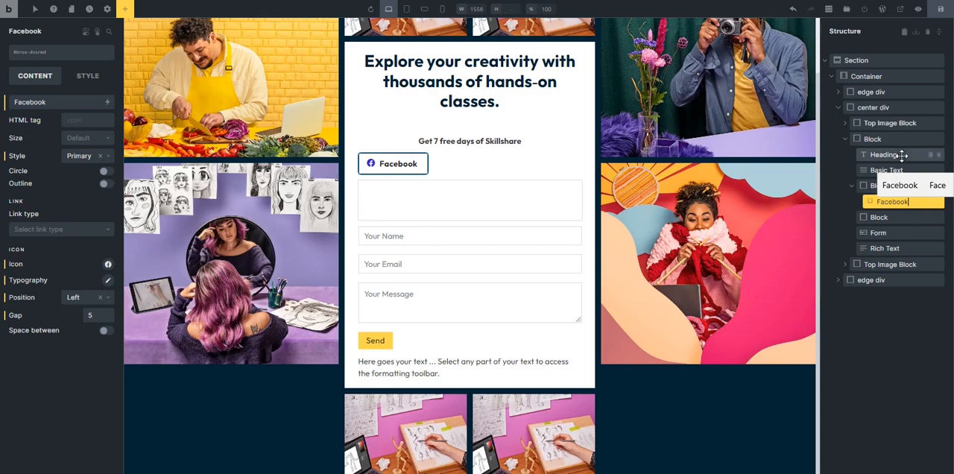
left_click(930, 202)
left_click(931, 202)
Rename the block holding the three social buttons as Socials Wrapper and give it the class sk-hero-socials-wrapper.
left_click(889, 187)
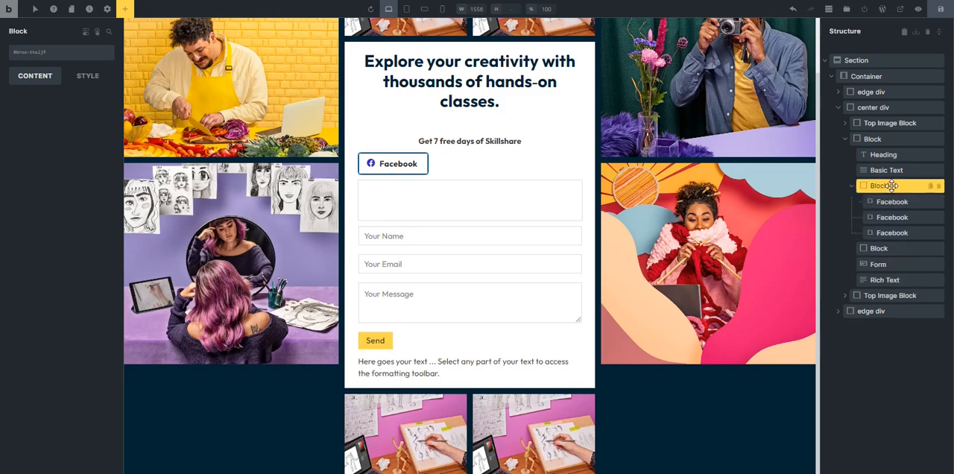
double_click(880, 187)
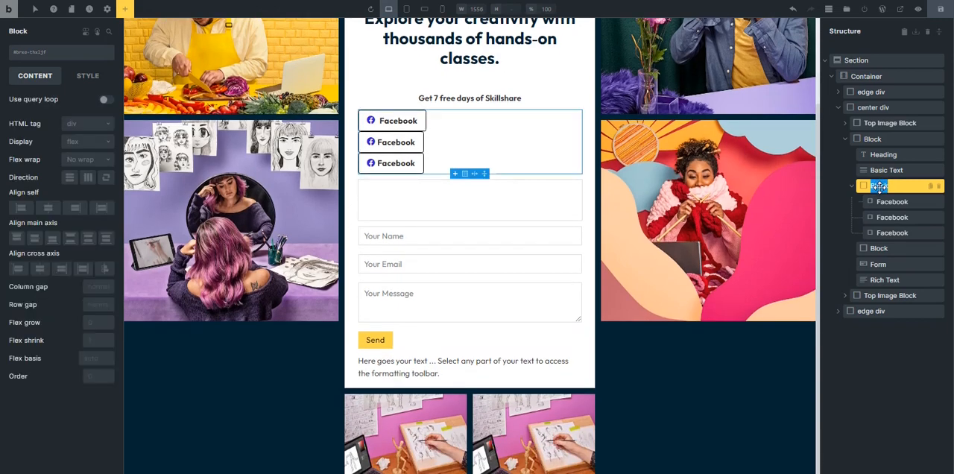
type("Socia")
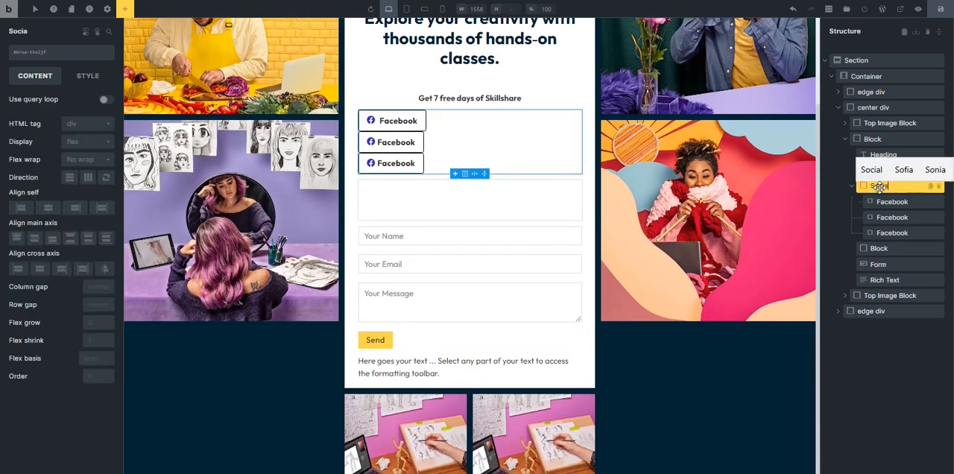
type("ls Wrapper")
key("Return")
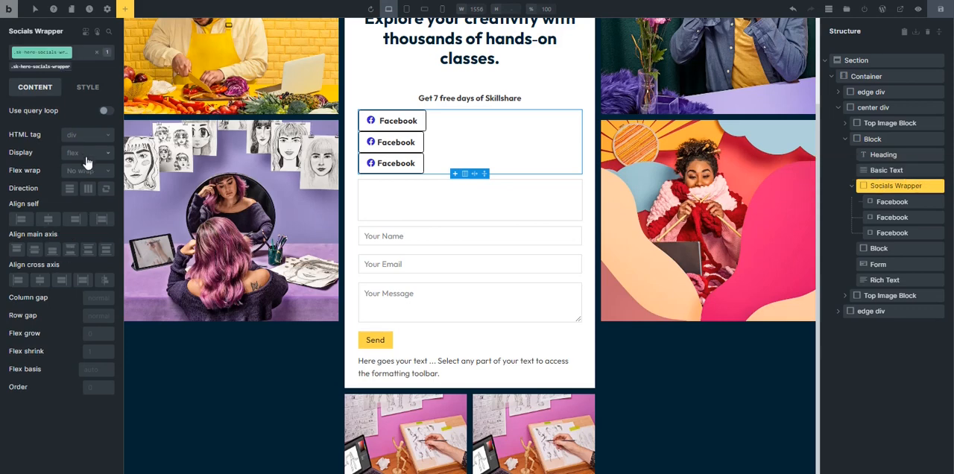
Lay out the Socials Wrapper as a horizontal row, centered on its main axis, with a column gap of var(--space-xs).
left_click(87, 190)
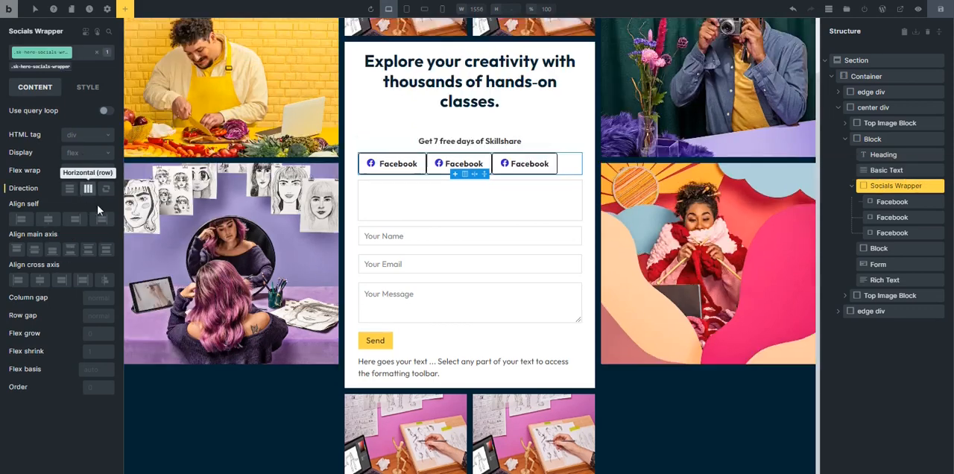
right_click(93, 299)
left_click(27, 193)
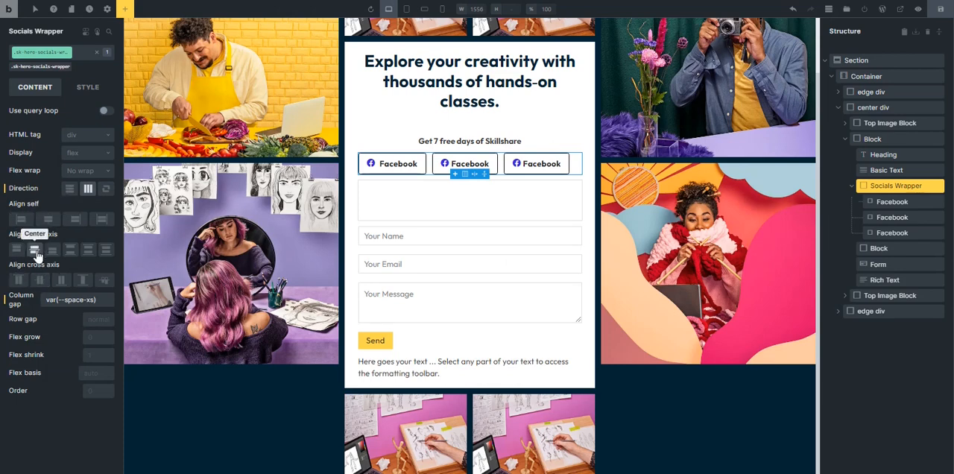
left_click(35, 250)
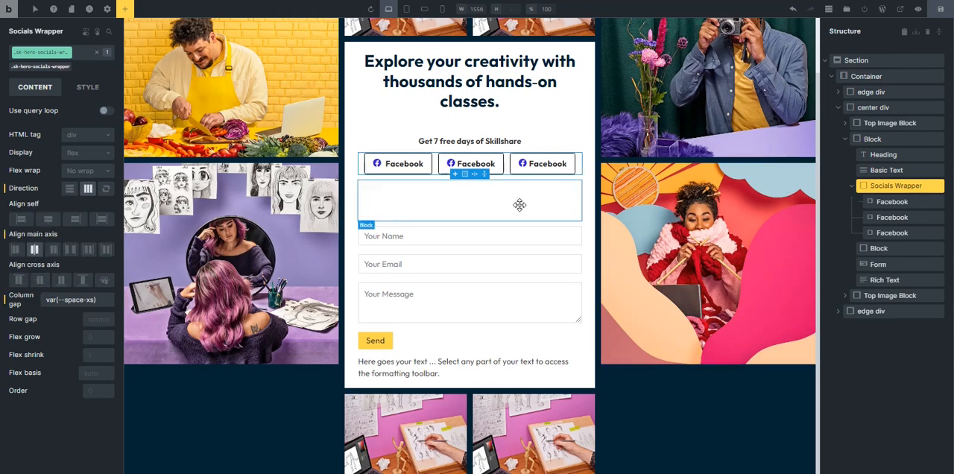
Change the second social button's label to Google and rename its element as Google in the structure.
left_click(473, 165)
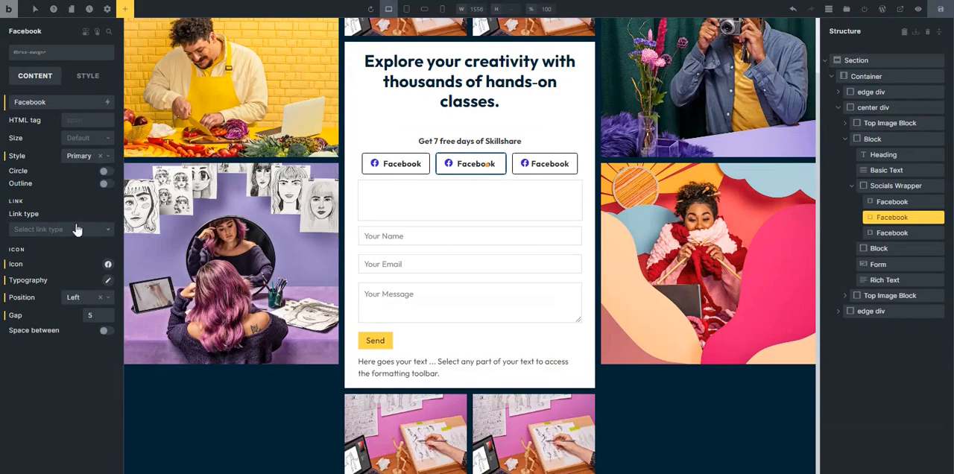
left_click(24, 102)
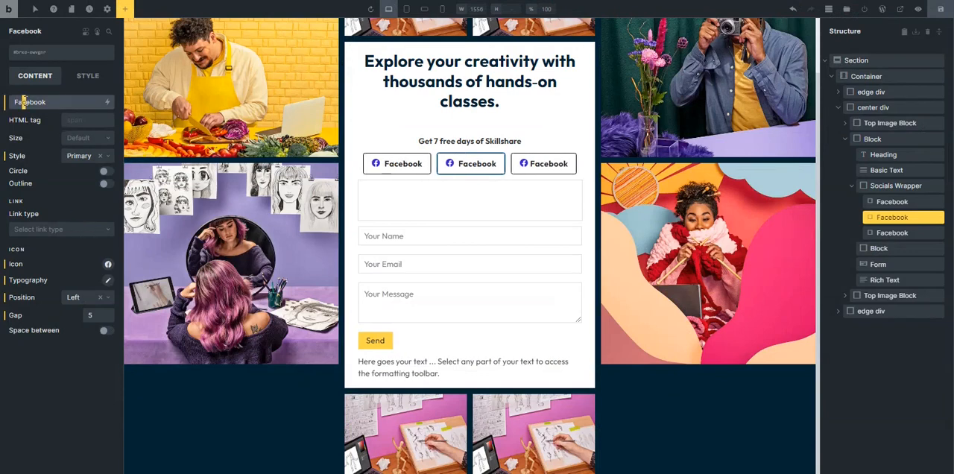
double_click(38, 100)
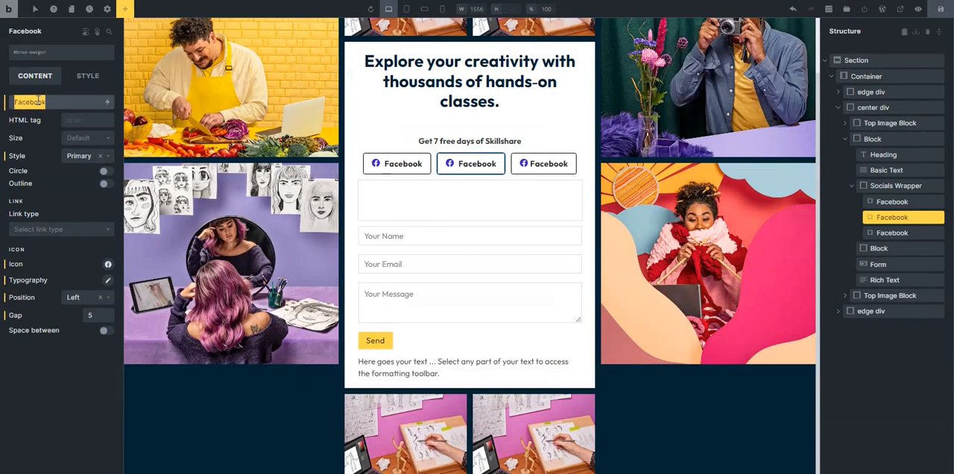
type("Google")
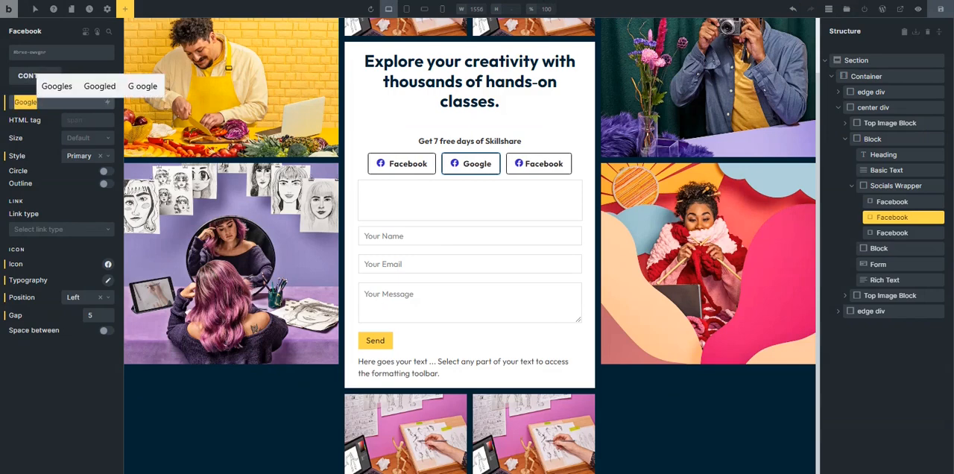
double_click(892, 217)
type("Google")
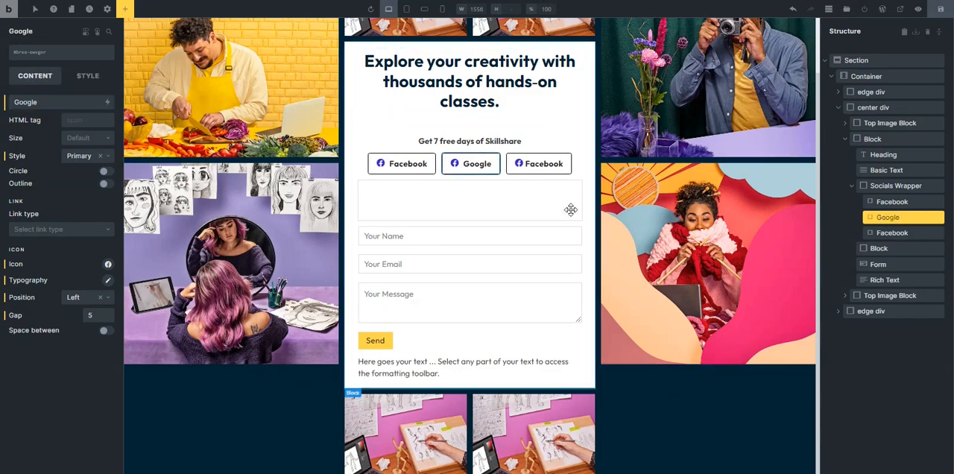
Change the third social button's label to Apple and rename its element as Apple in the structure.
left_click(543, 164)
double_click(29, 97)
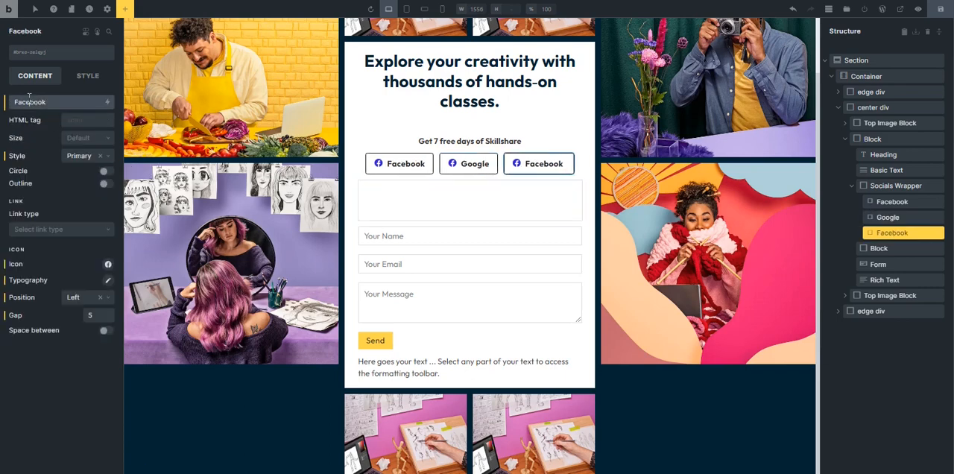
type("Apple")
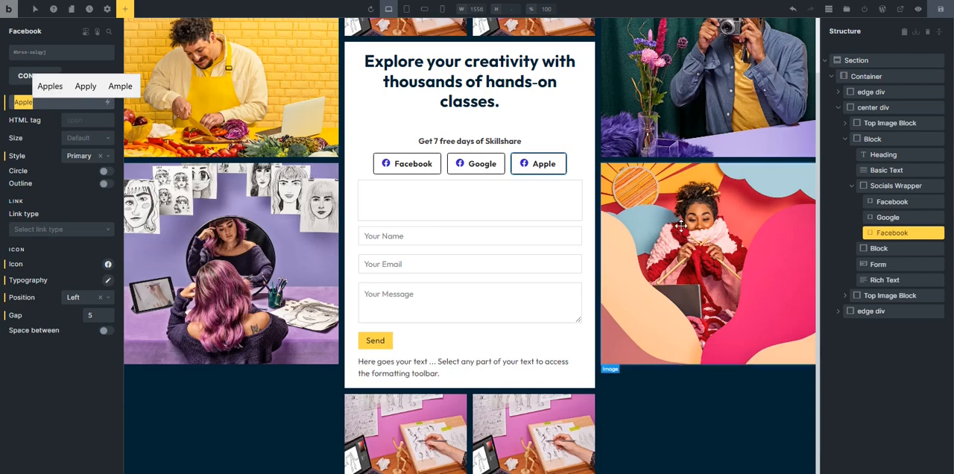
double_click(892, 233)
type("Apple")
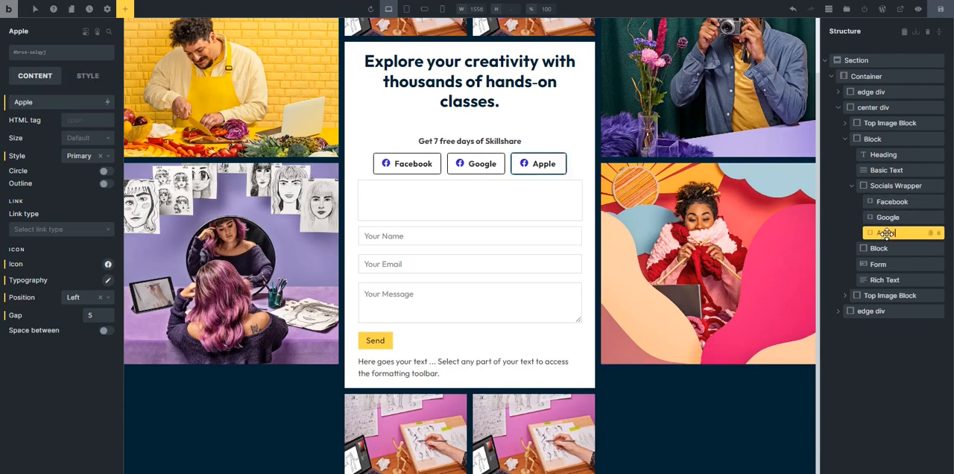
Replace the Google button's icon with the plain Google G from the Fontawesome - Brands library.
left_click(460, 163)
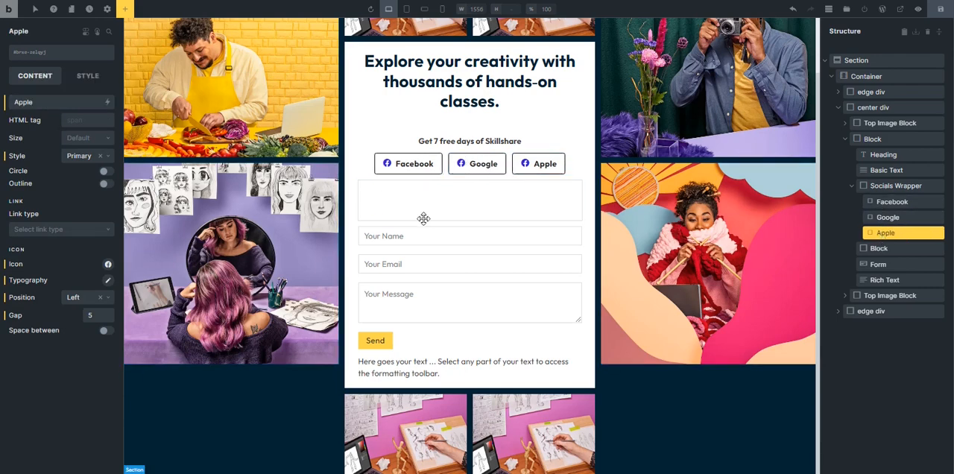
left_click(107, 266)
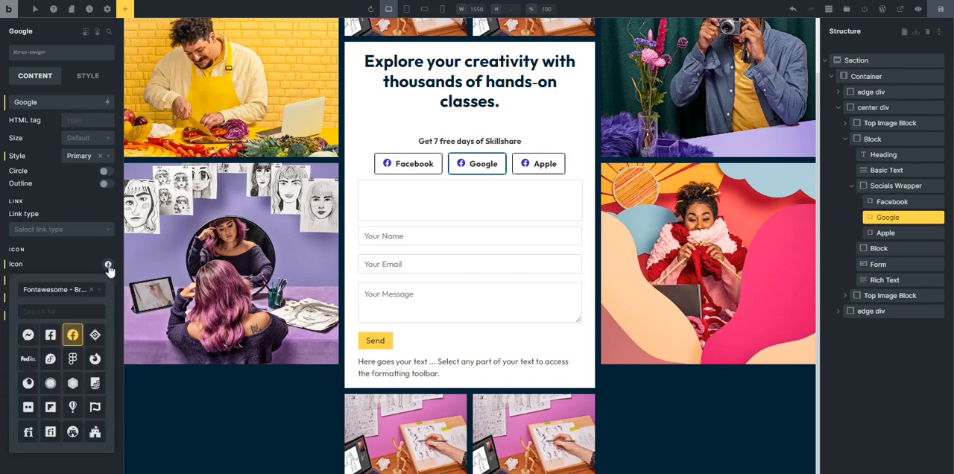
left_click(59, 313)
type("googl")
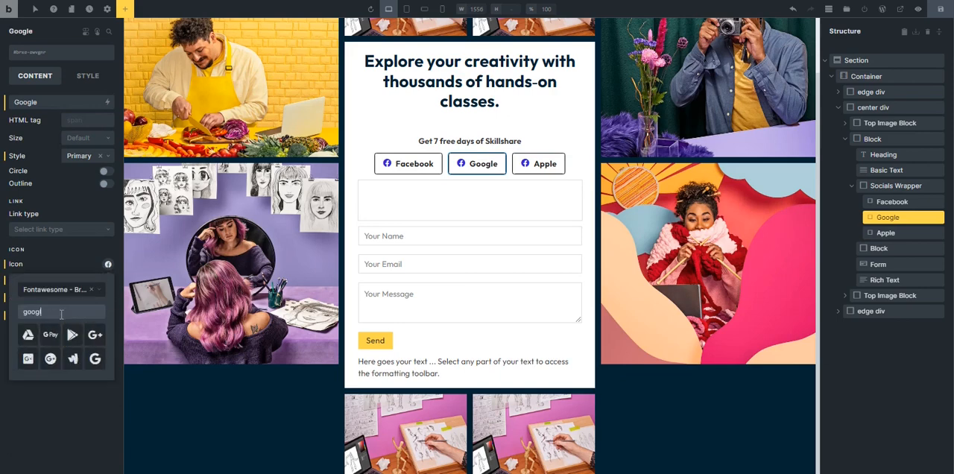
left_click(95, 358)
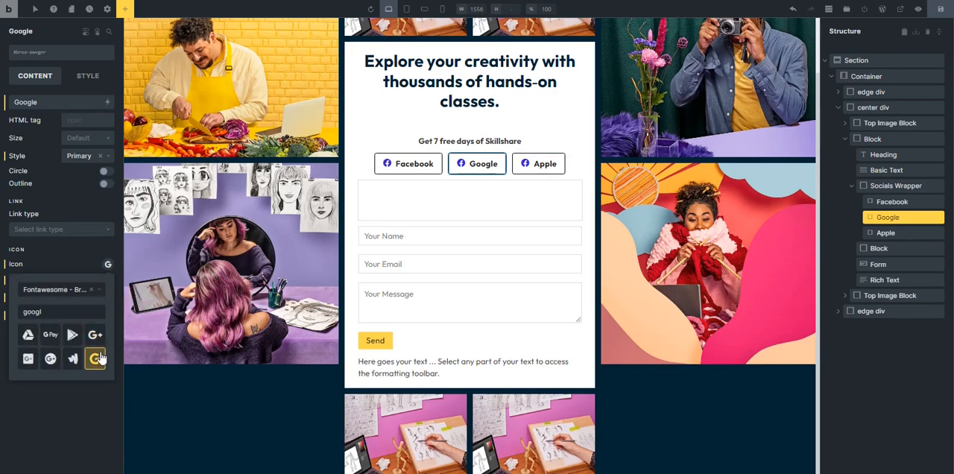
left_click(75, 393)
Color the Google button's icon red by shifting the hue to its red end.
left_click(107, 280)
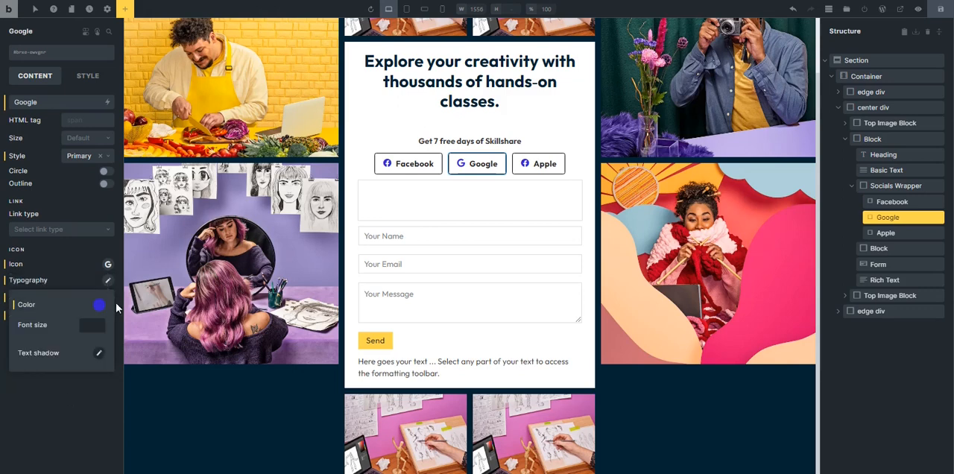
left_click(99, 304)
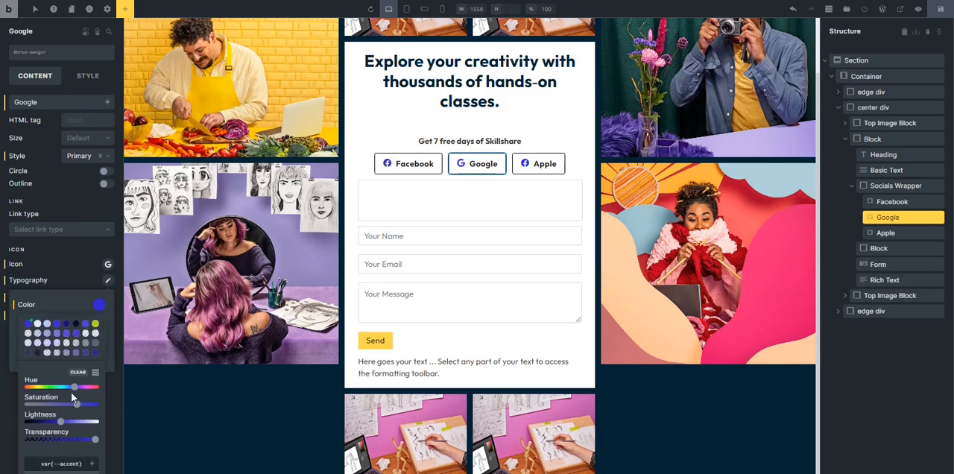
left_click(28, 387)
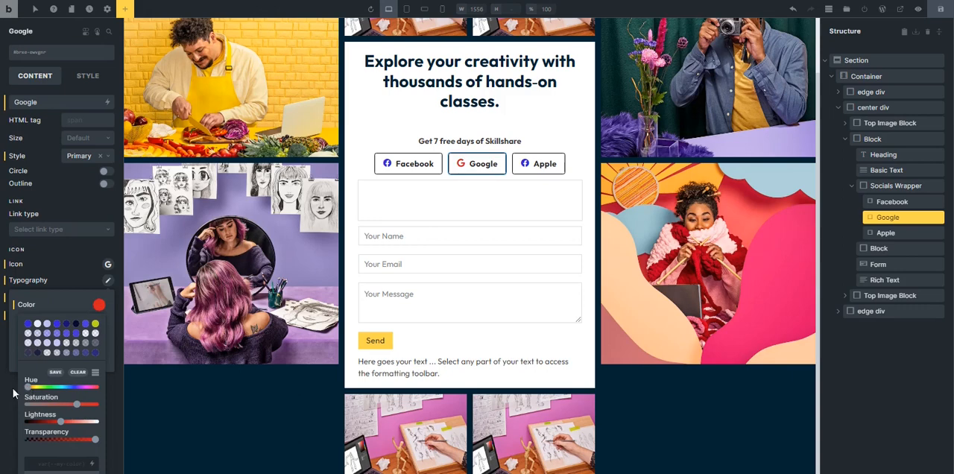
Replace the Apple button's icon with the Apple logo from the Fontawesome - Brands library.
left_click(518, 168)
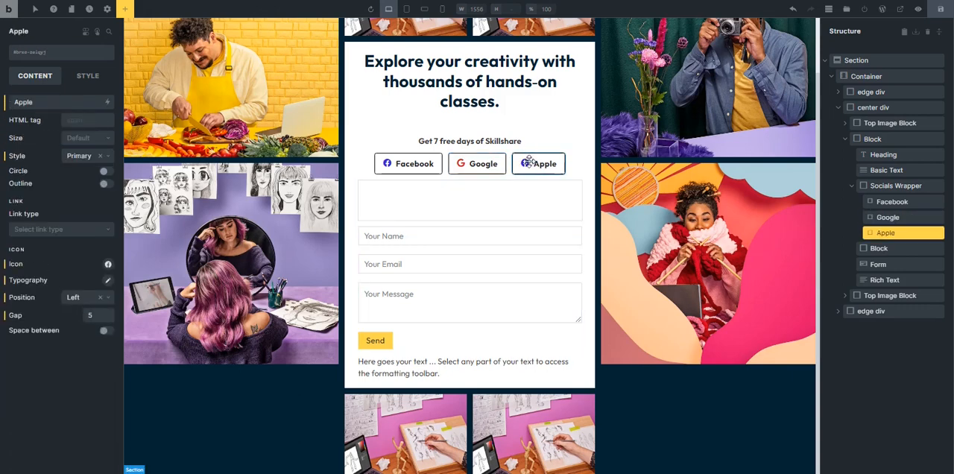
left_click(108, 266)
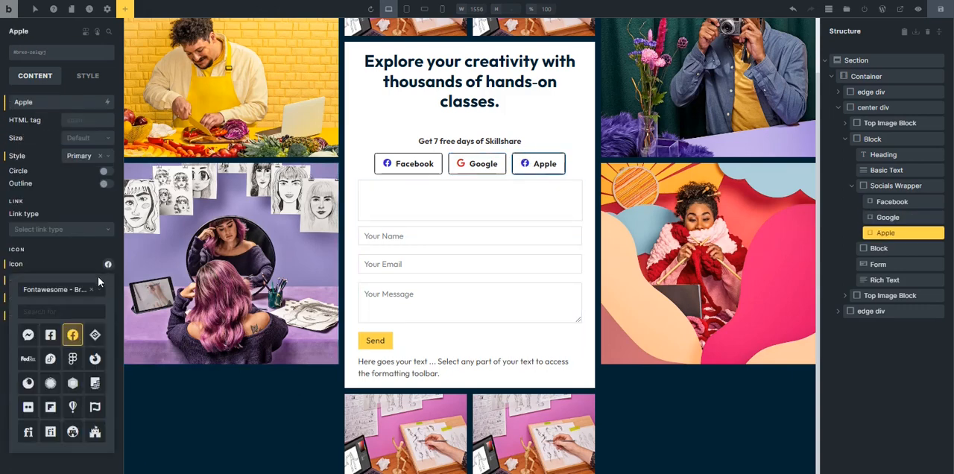
left_click(54, 310)
type("apple")
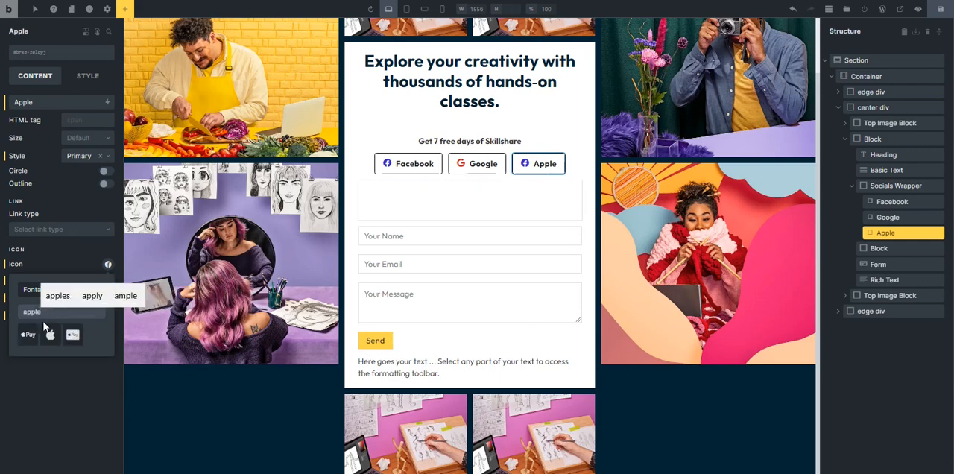
left_click(49, 334)
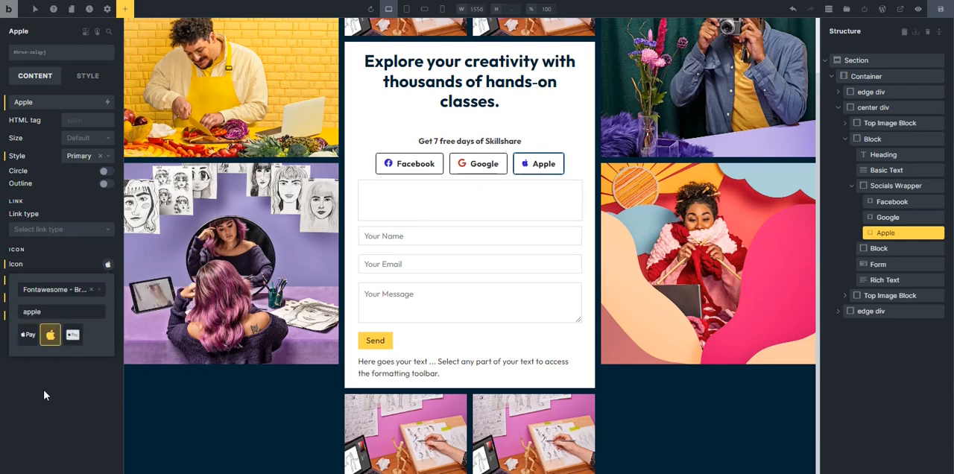
left_click(6, 401)
Color the Apple button's icon with the black swatch from a different color palette.
left_click(111, 282)
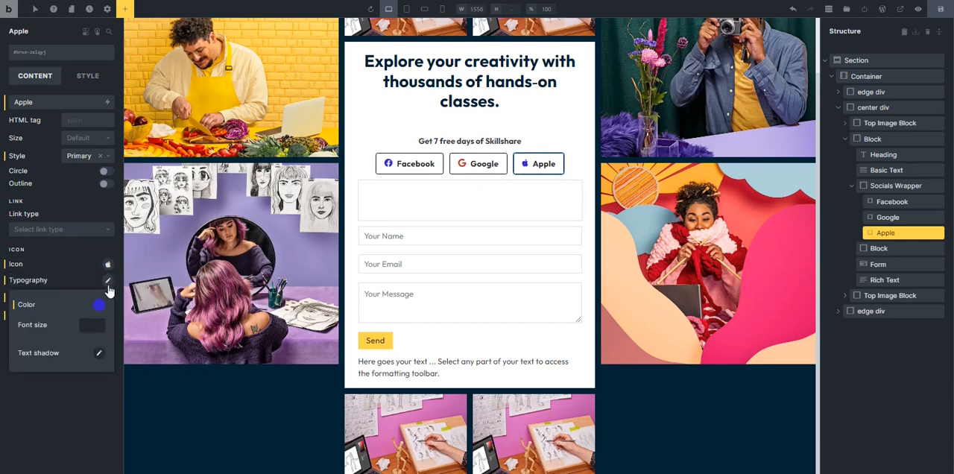
left_click(99, 306)
scroll(57, 399, "down", 2)
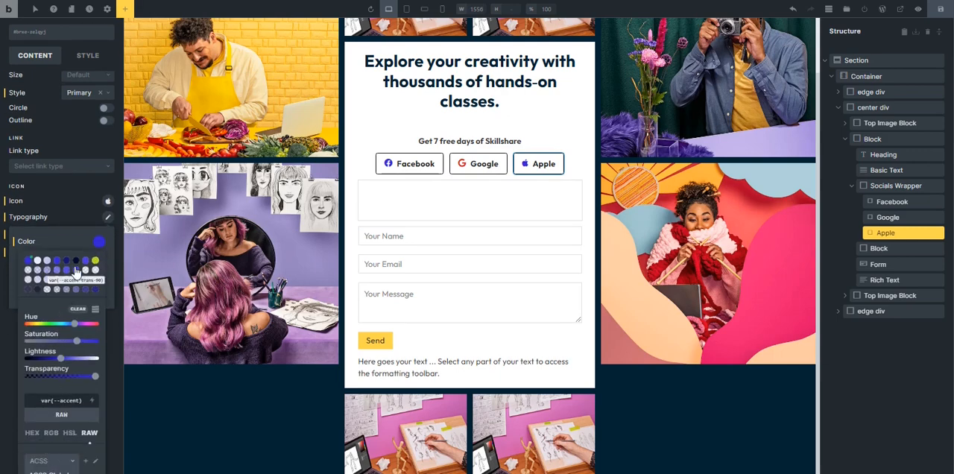
scroll(51, 448, "down", 2)
left_click(52, 351)
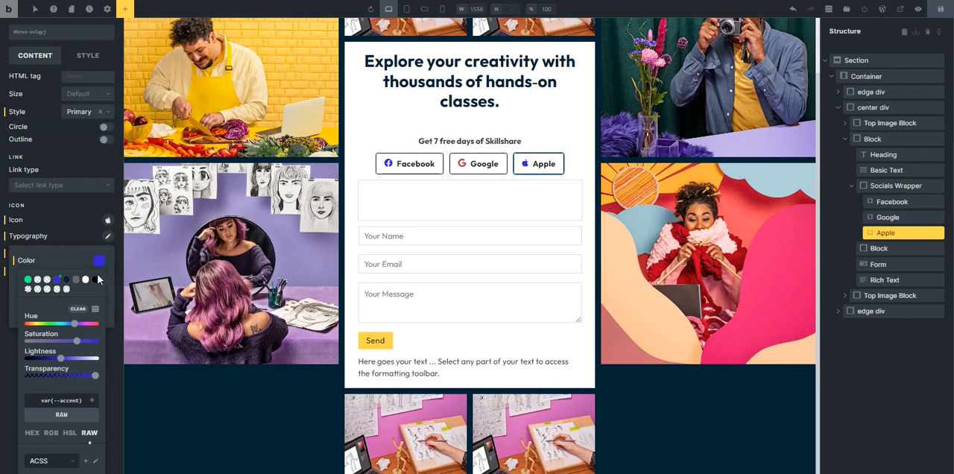
left_click(4, 362)
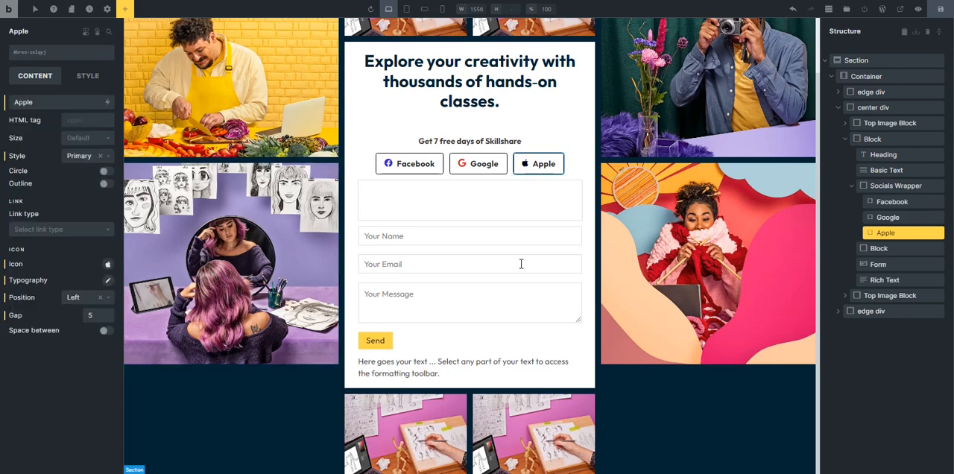
Delete the Name and Message fields from the form, keeping only the Email field.
scroll(447, 224, "up", 1)
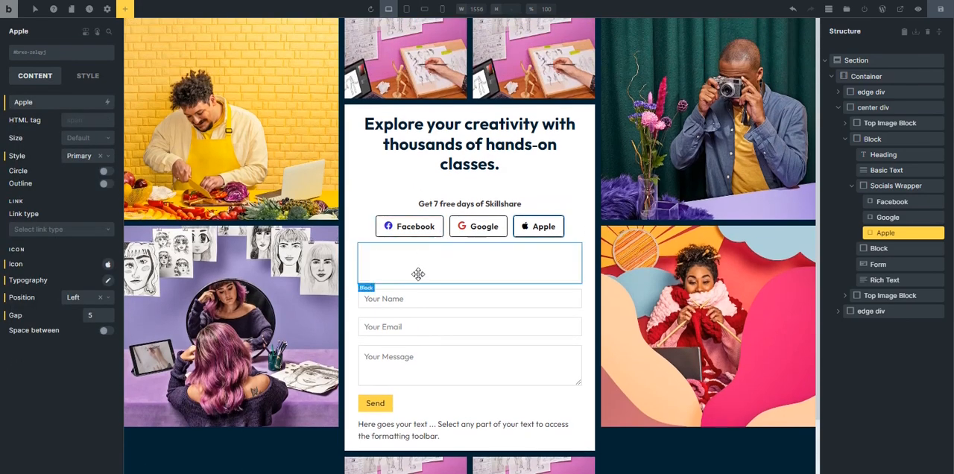
scroll(412, 316, "down", 1)
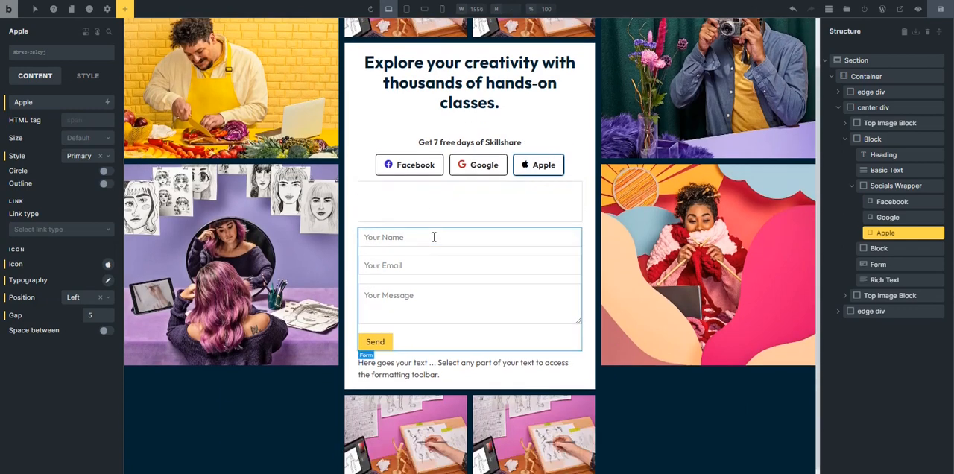
left_click(424, 277)
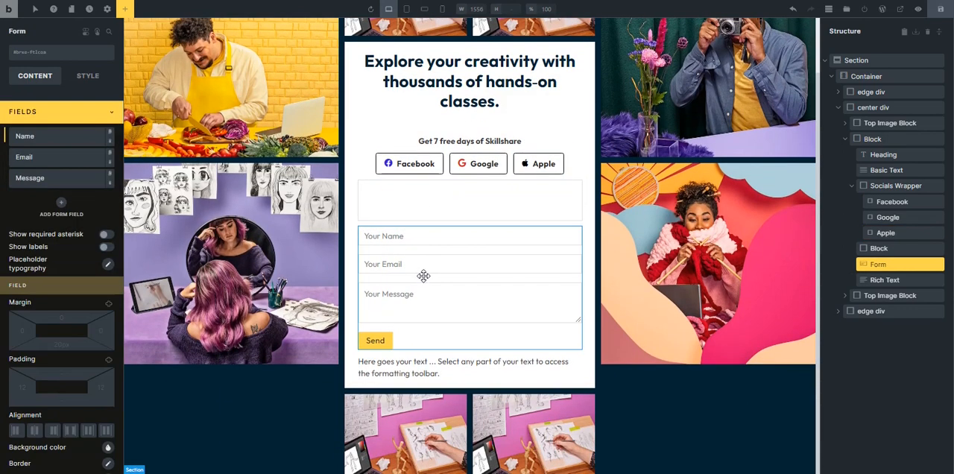
left_click(111, 143)
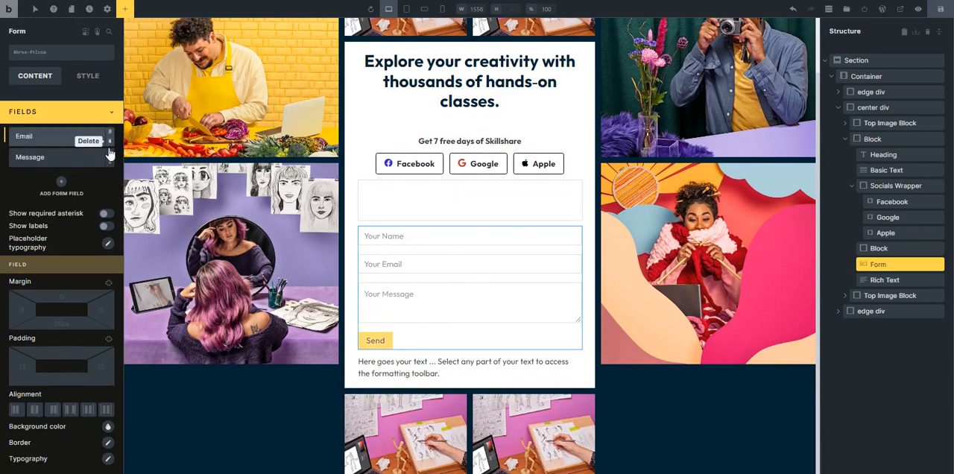
left_click(111, 162)
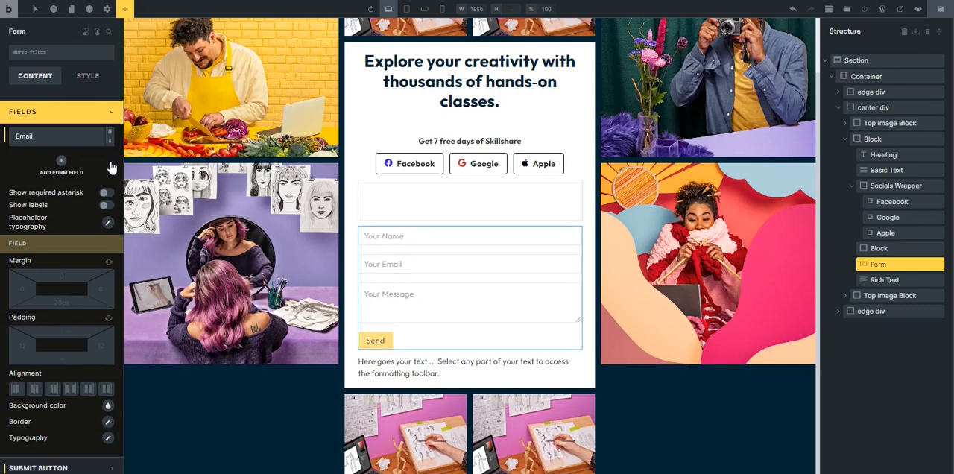
Set the form's submit button text to "Start Learning Today" and its width to 100%.
left_click(91, 113)
left_click(58, 137)
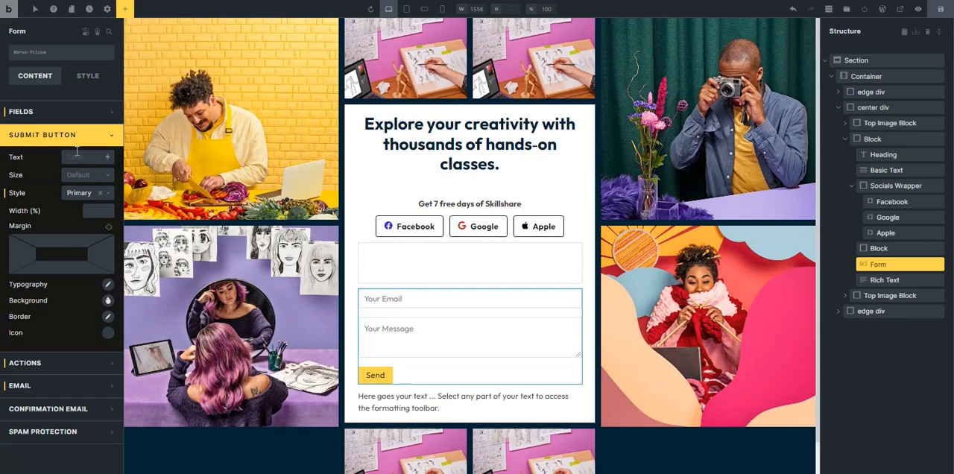
left_click(78, 156)
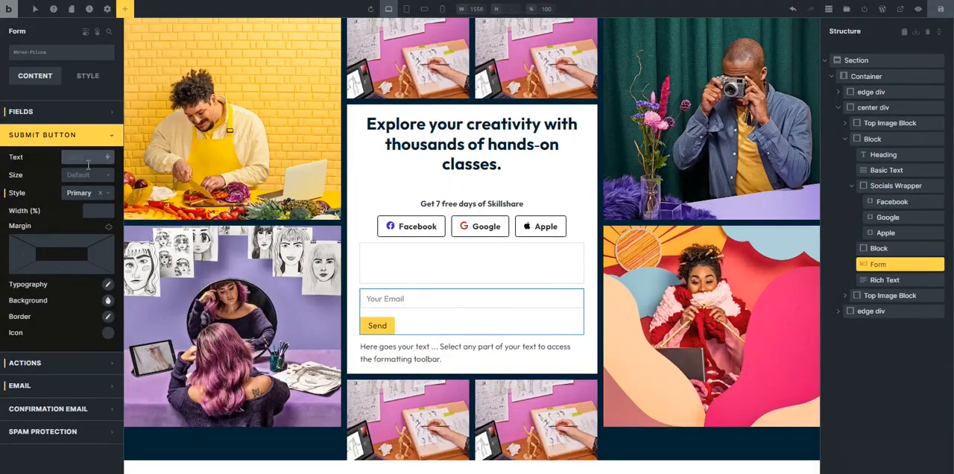
type("Start ")
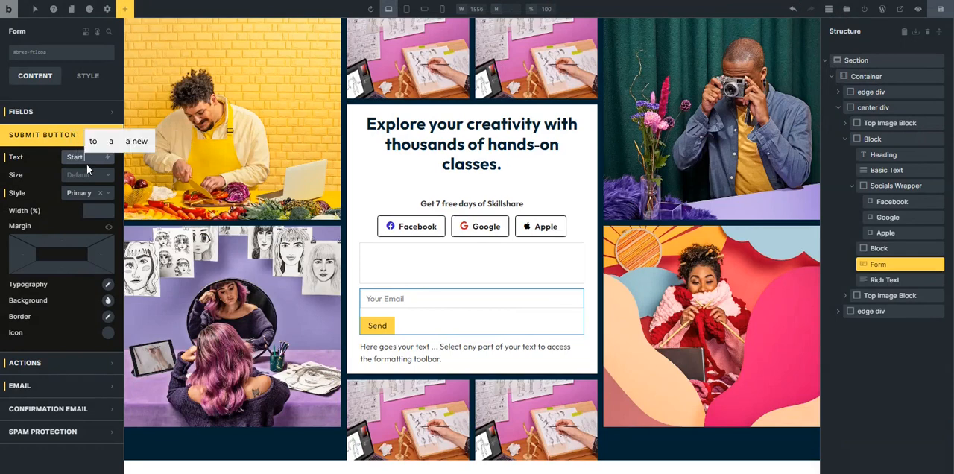
type("Learning")
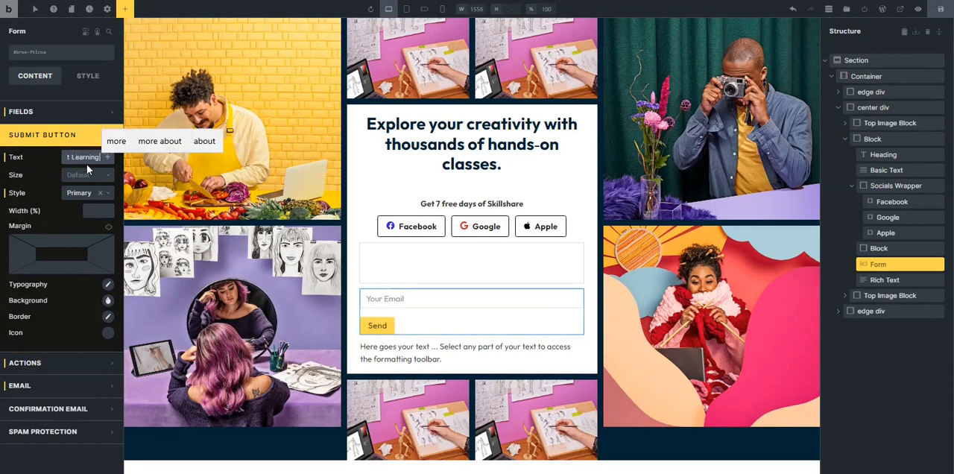
type(" Today")
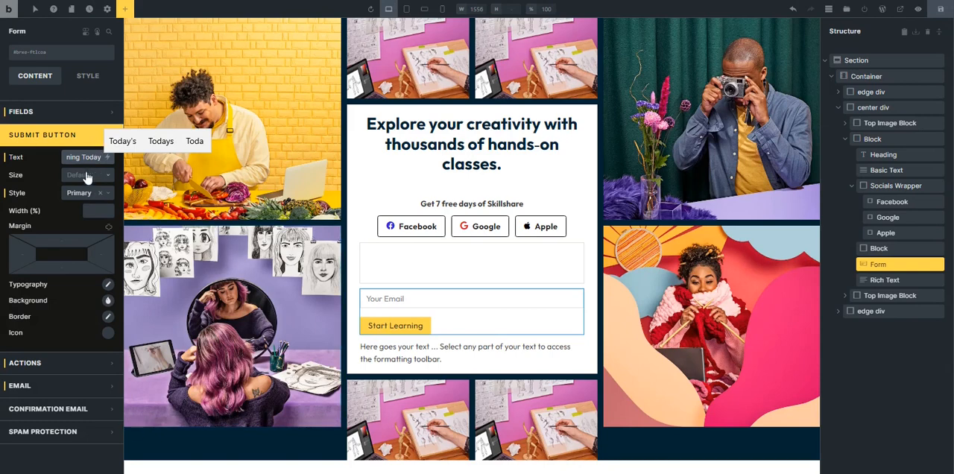
left_click(99, 212)
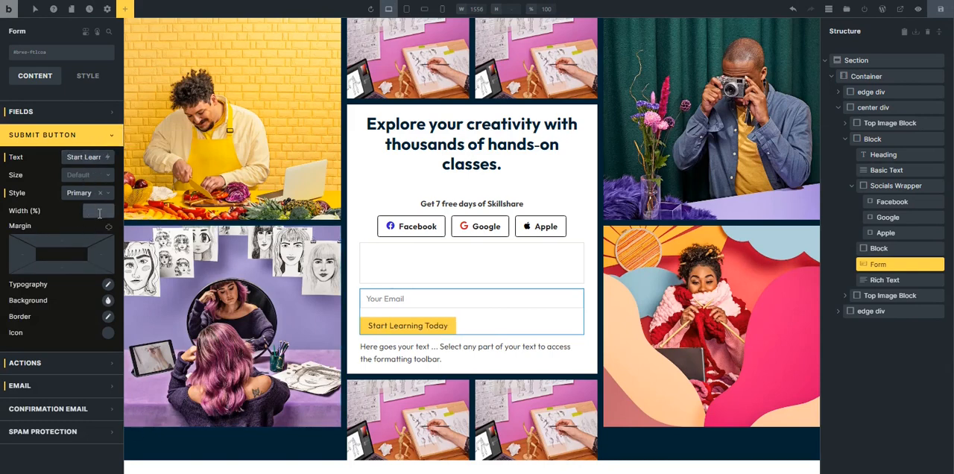
type("100")
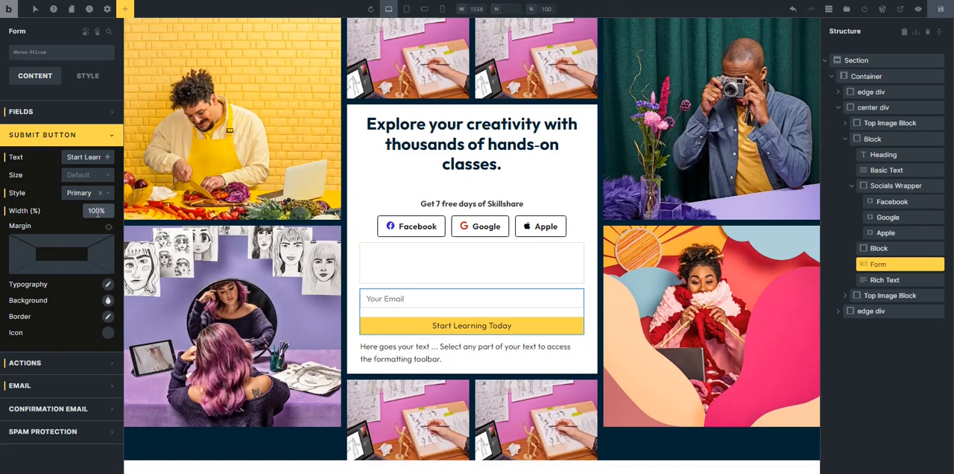
Apply a radius variable to all four corners of the submit button's border.
left_click(108, 319)
scroll(42, 413, "down", 1)
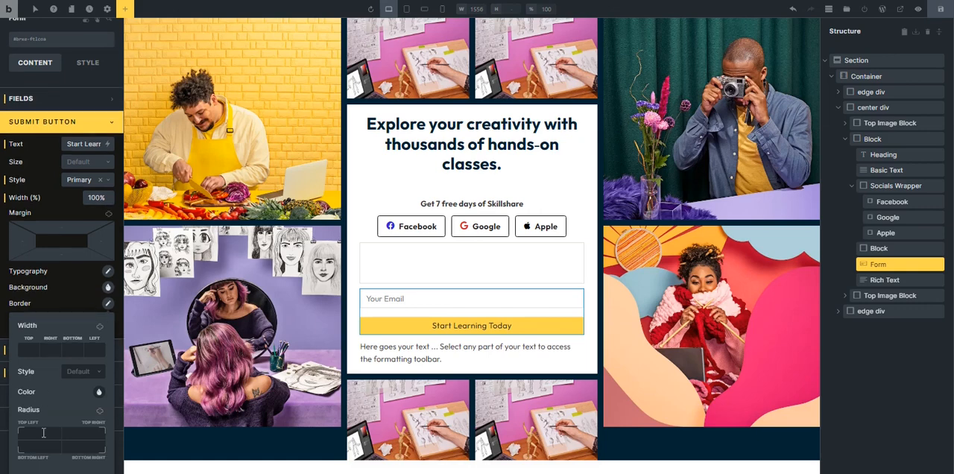
right_click(43, 433)
left_click(27, 211)
left_click(99, 411)
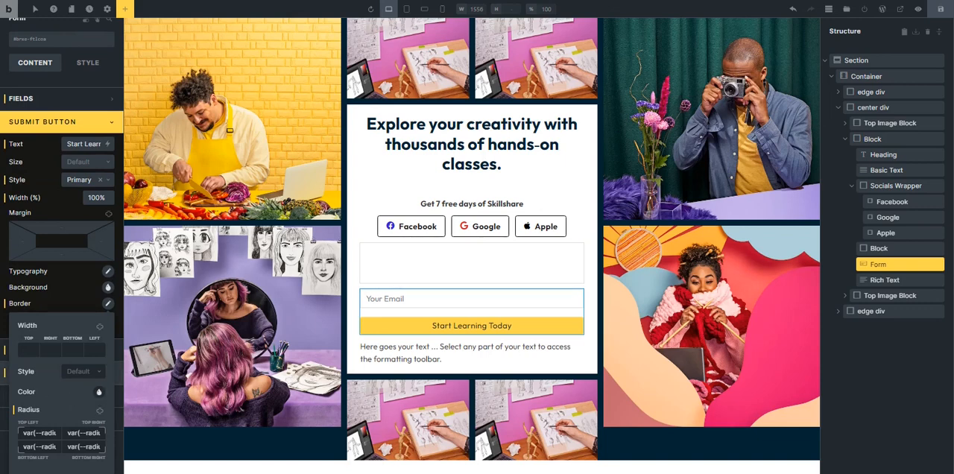
left_click(5, 349)
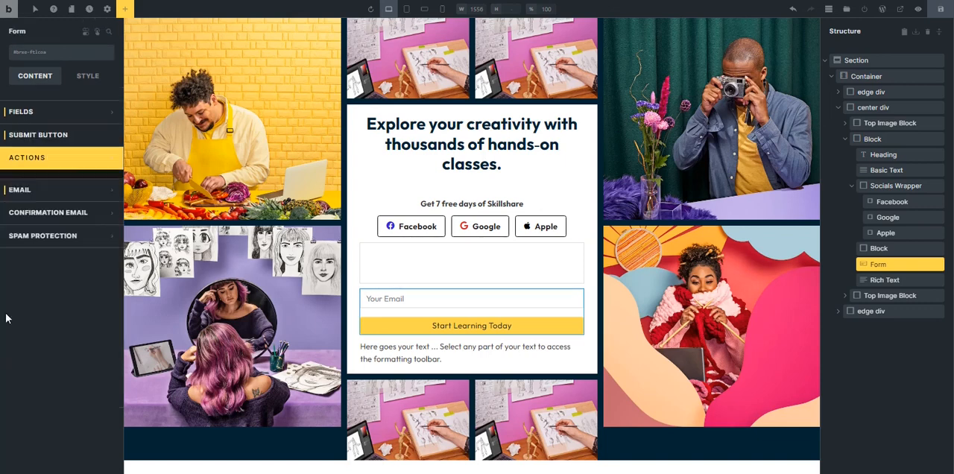
Color the submit button's background with the green palette swatch.
left_click(72, 141)
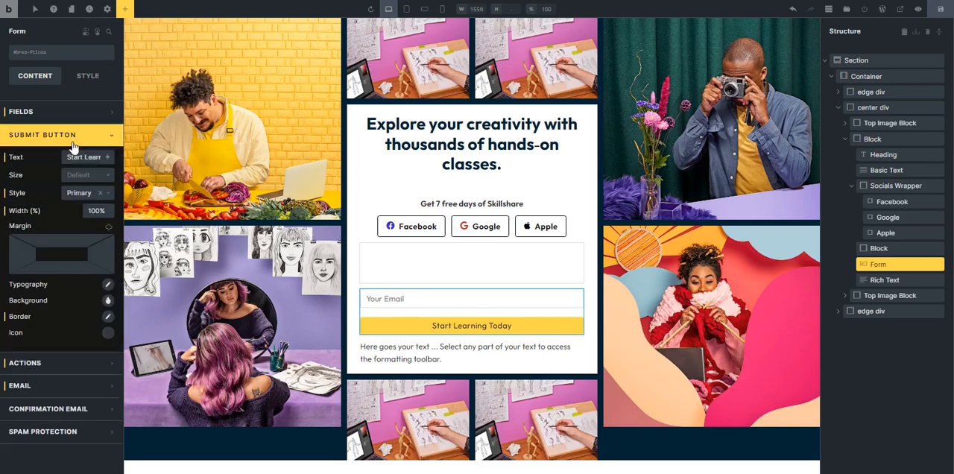
left_click(108, 306)
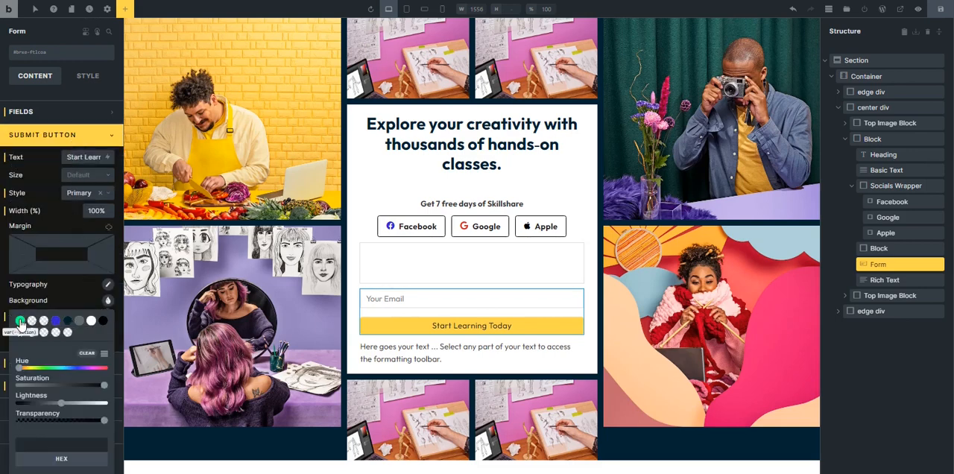
left_click(20, 321)
left_click(3, 272)
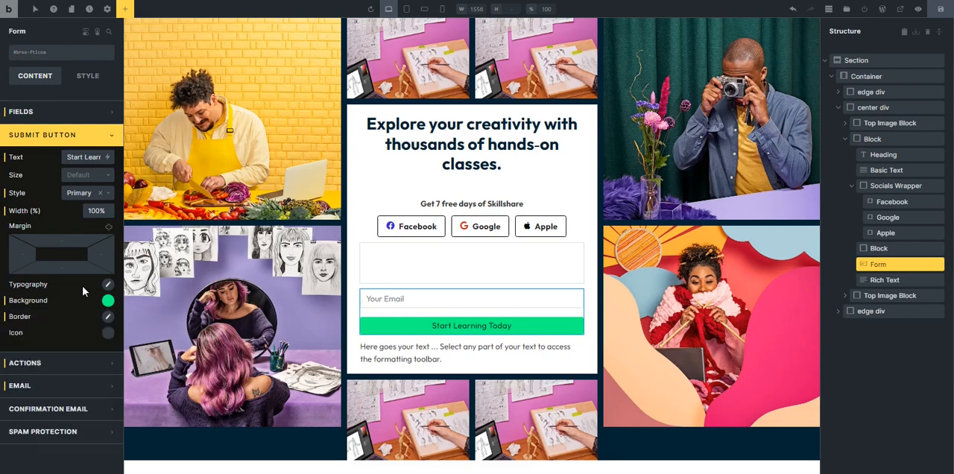
Set the submit button's font weight to 700.
left_click(108, 286)
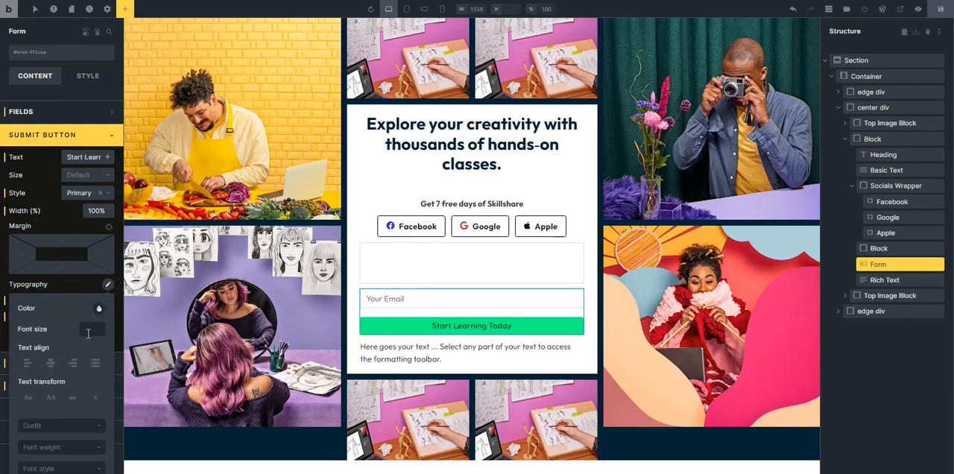
scroll(56, 395, "down", 3)
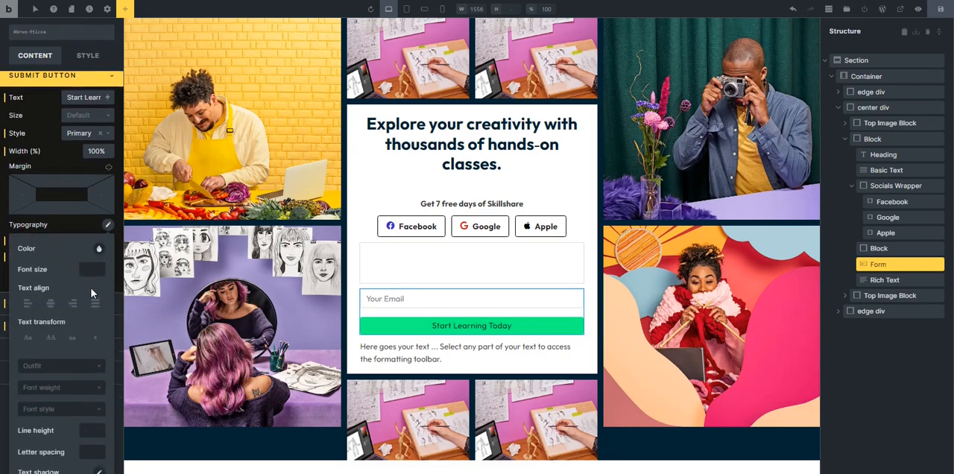
left_click(54, 342)
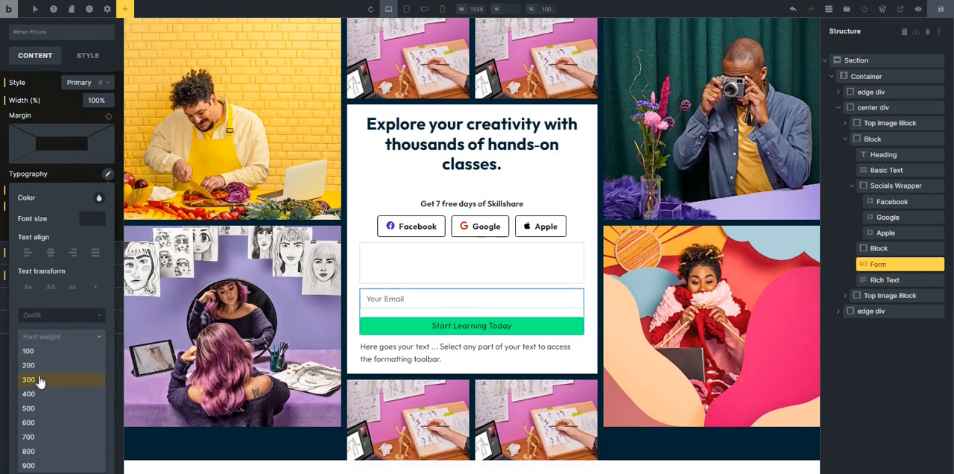
left_click(43, 440)
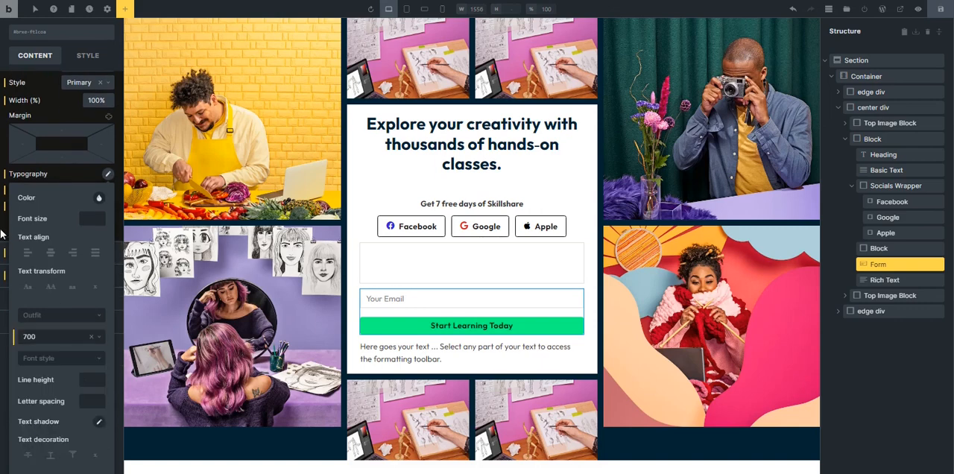
left_click(99, 199)
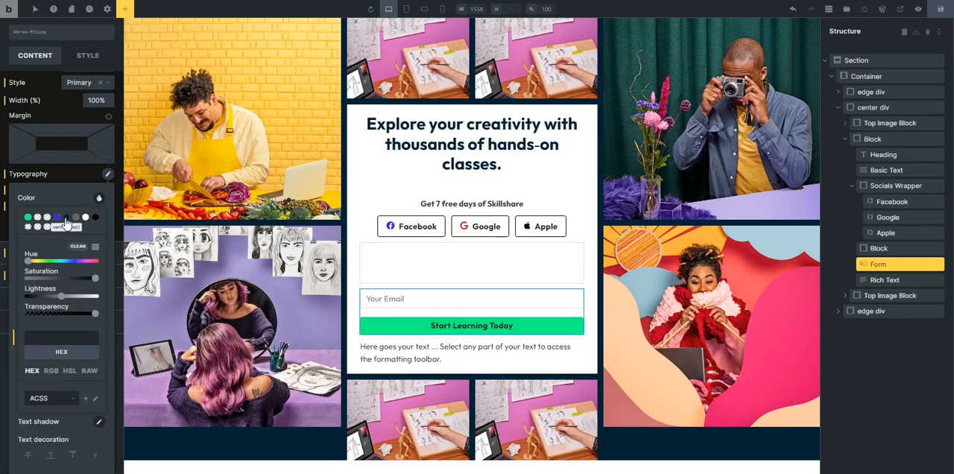
left_click(3, 240)
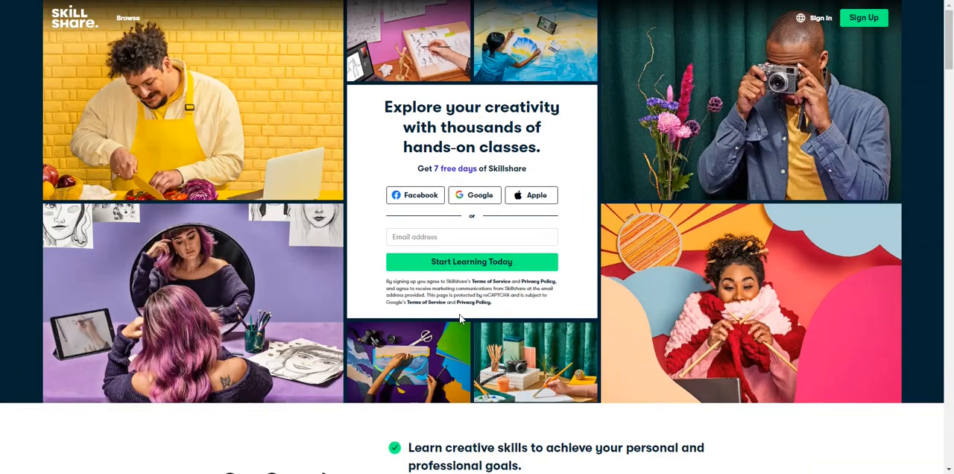
Change the Email field's placeholder to "Email address".
scroll(459, 314, "down", 3)
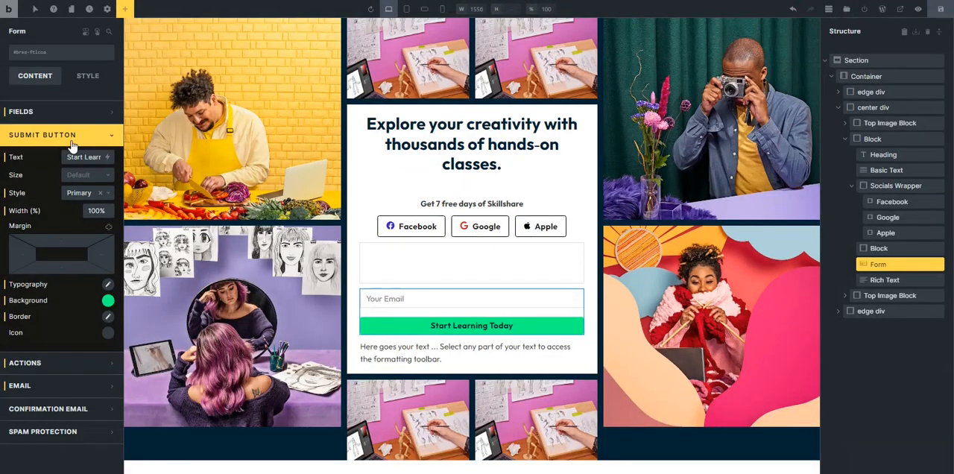
left_click(65, 135)
left_click(59, 112)
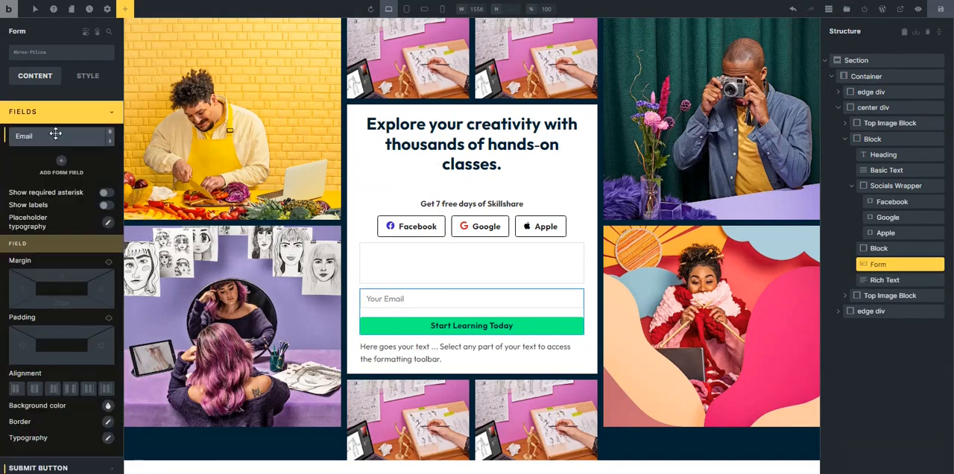
left_click(59, 133)
left_click_drag(63, 248, 17, 254)
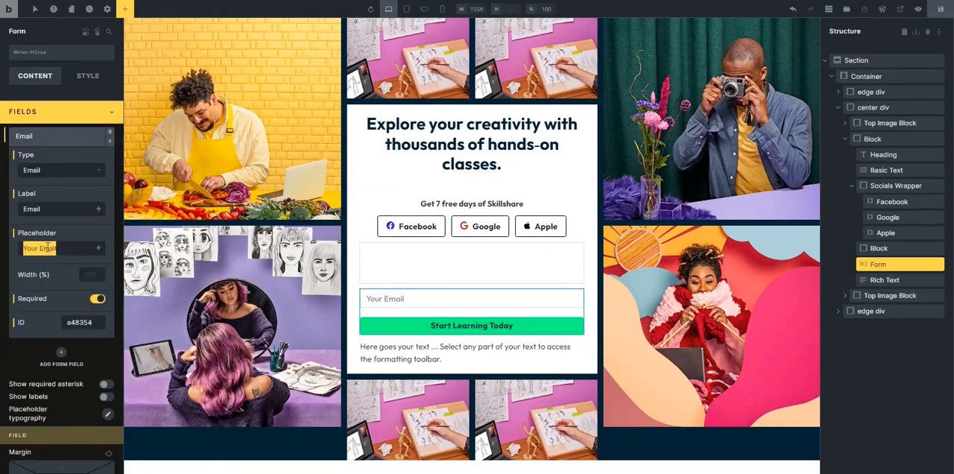
left_click(40, 251)
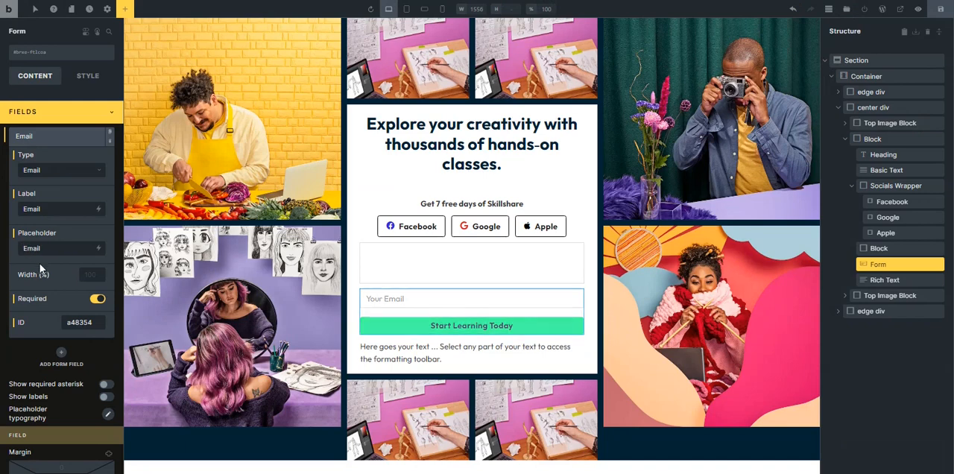
type("address")
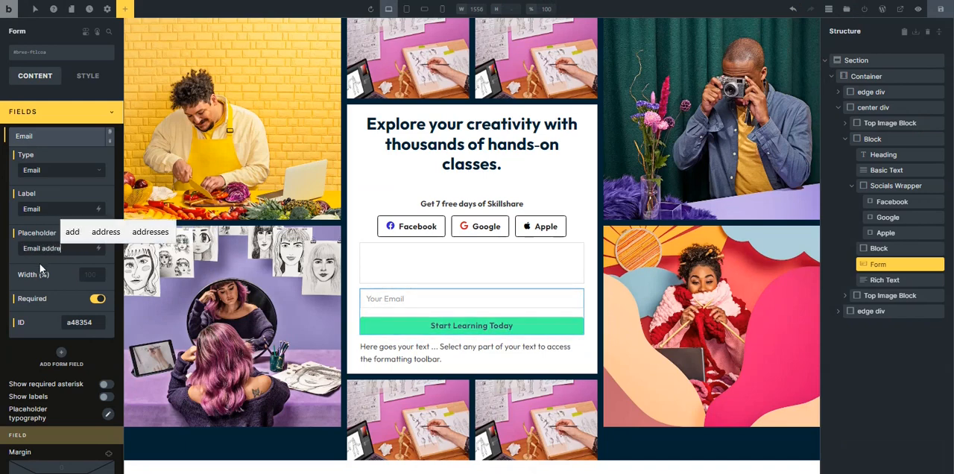
left_click(63, 116)
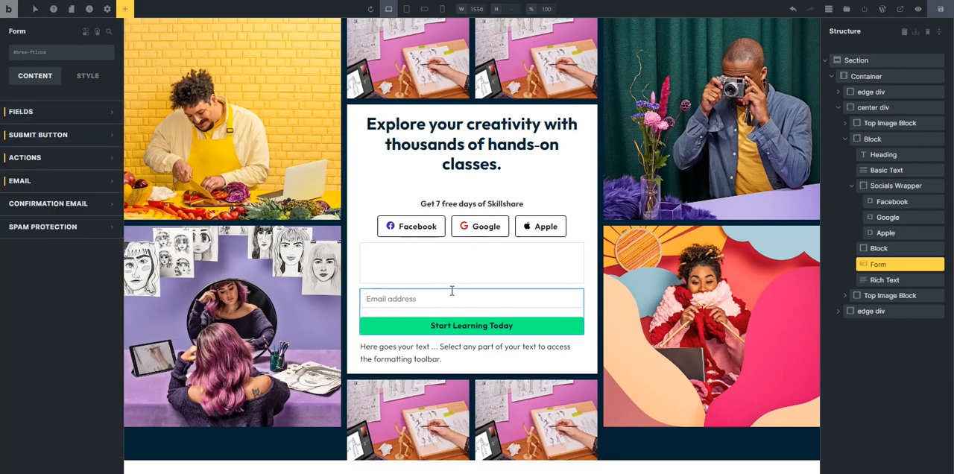
Replace the placeholder rich text below the form with Skillshare's sign-up notice about the Terms of Service, Privacy Policy and reCAPTCHA.
left_click(425, 358)
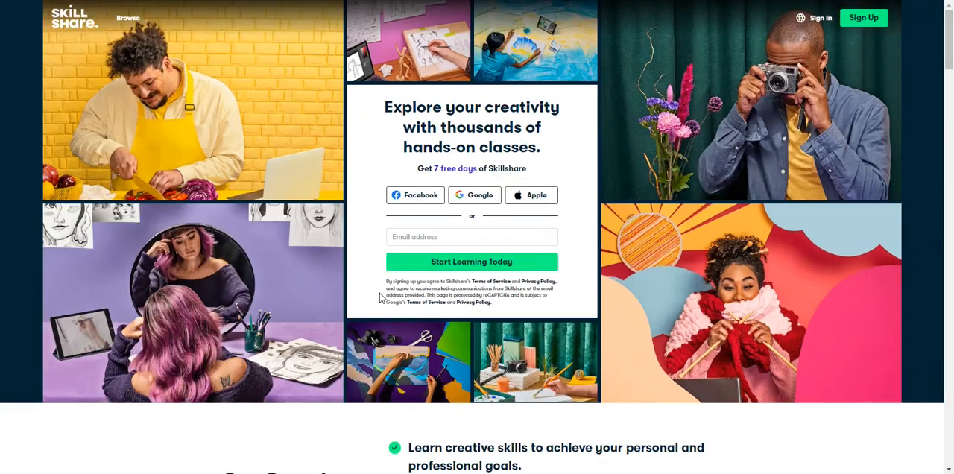
left_click_drag(384, 281, 494, 304)
key("ctrl+c")
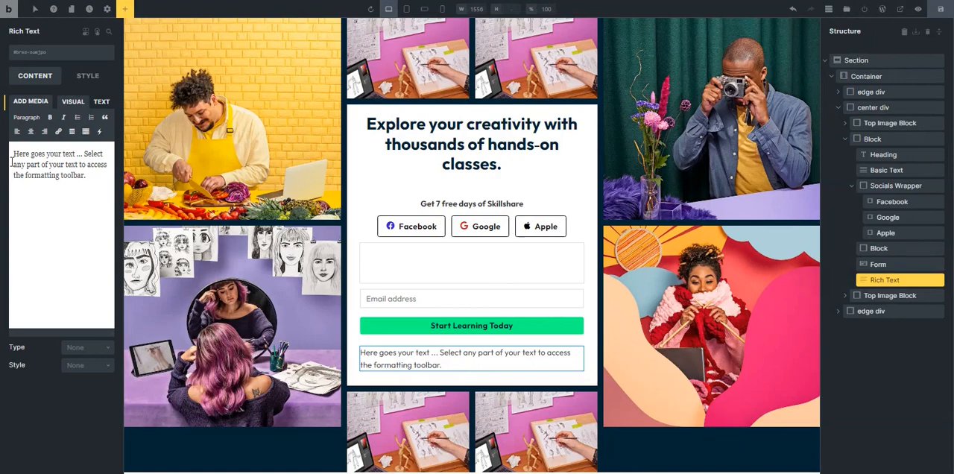
key("ctrl+a")
key("ctrl+v")
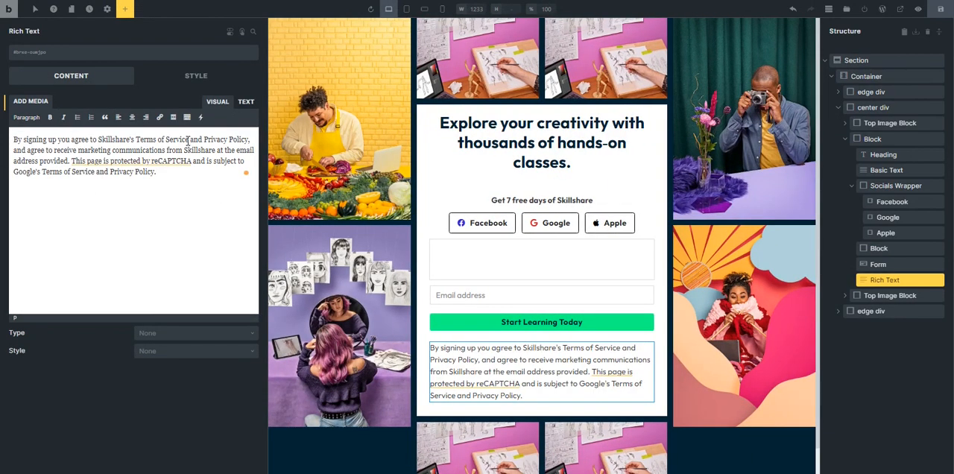
Bold every mention of "Terms of Service" and "Privacy Policy" in the sign-up notice.
left_click_drag(190, 139, 137, 140)
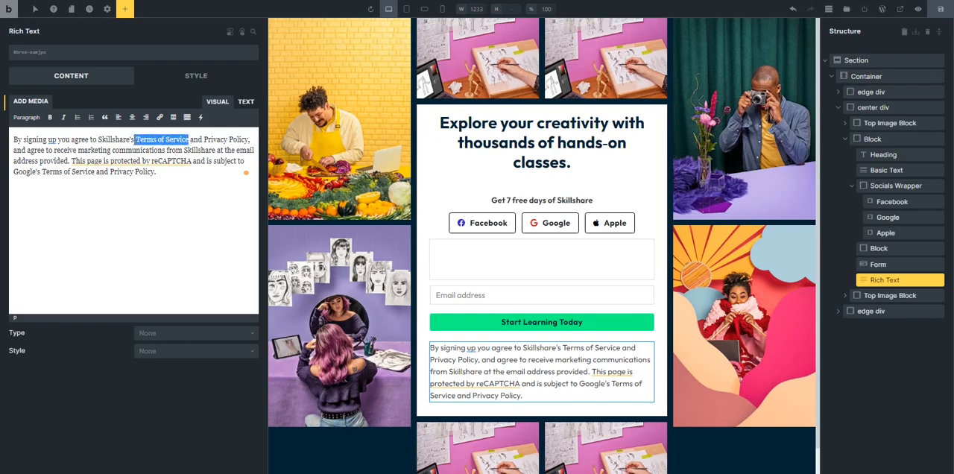
key("ctrl+b")
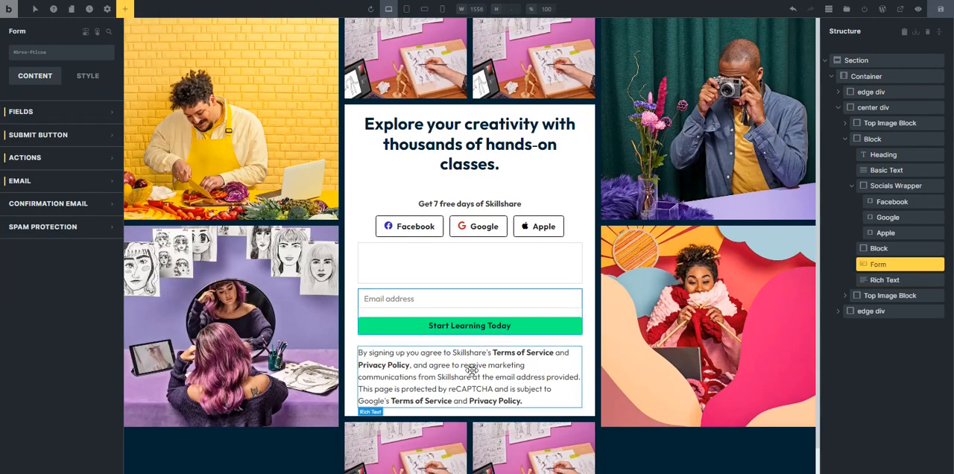
left_click(472, 380)
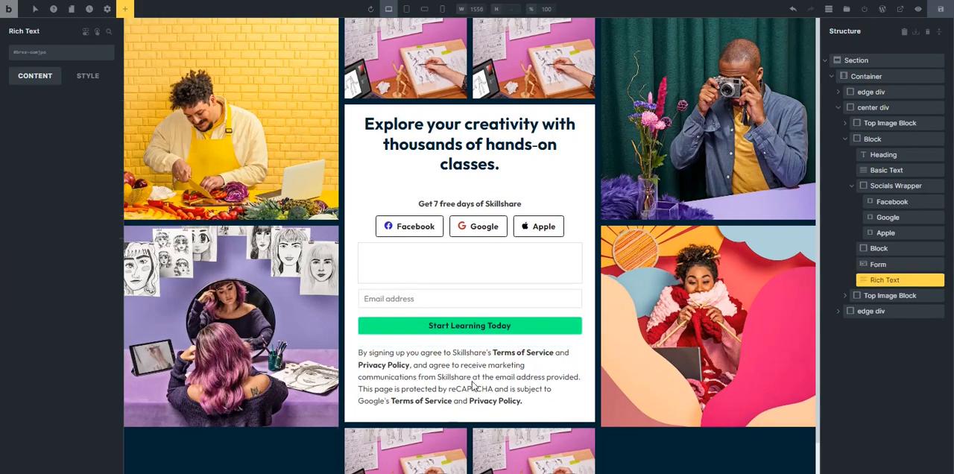
Try the XS text size on the sign-up notice, and settle on the S size variable, var(--text-s).
left_click(87, 76)
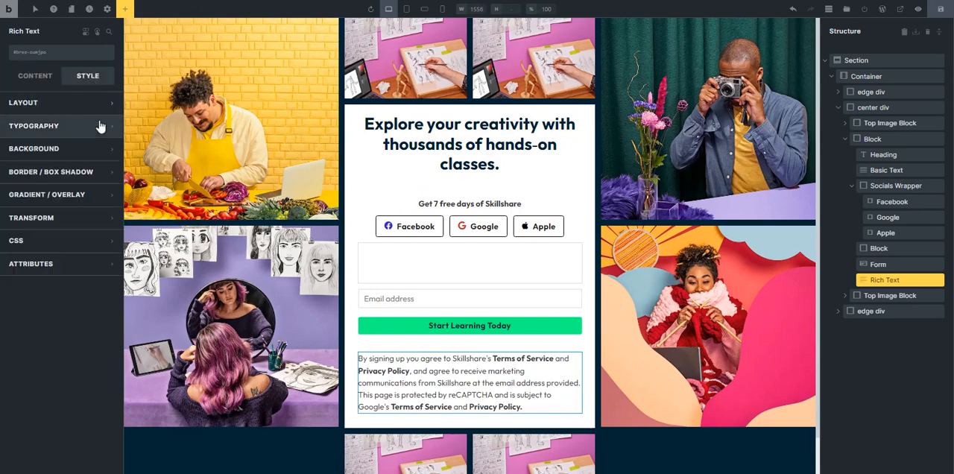
left_click(64, 126)
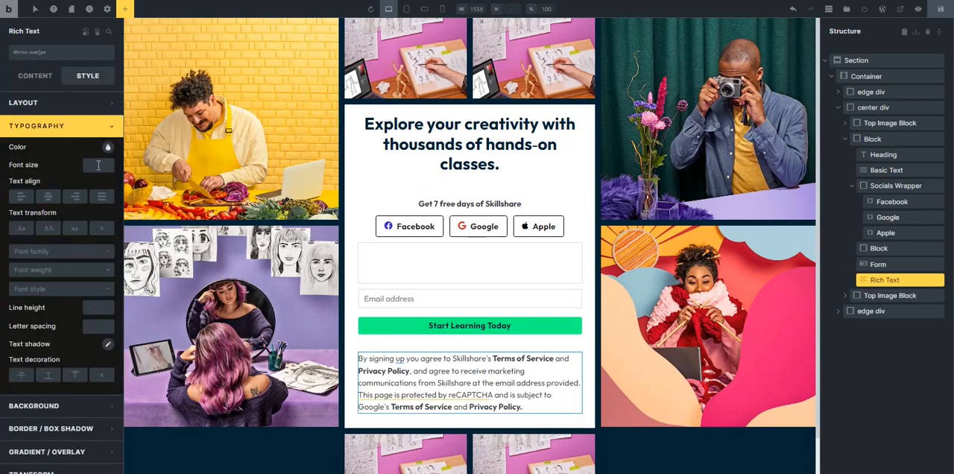
left_click(97, 164)
left_click(26, 192)
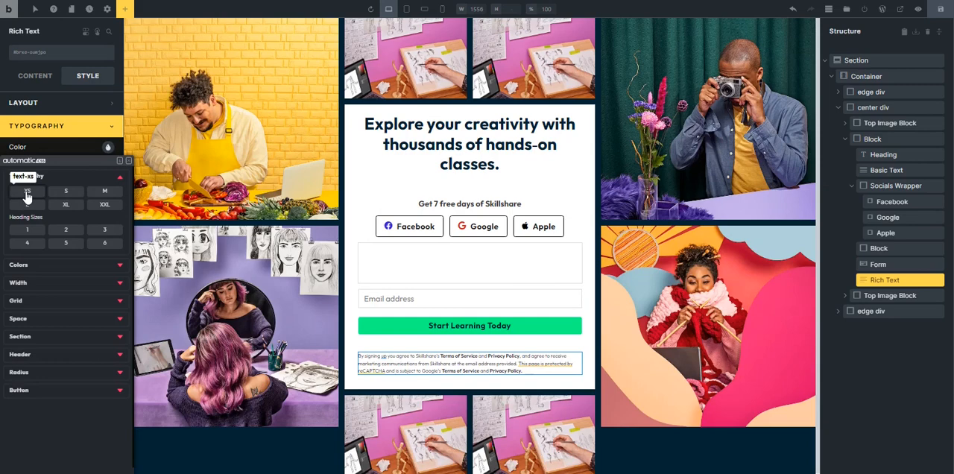
left_click(69, 194)
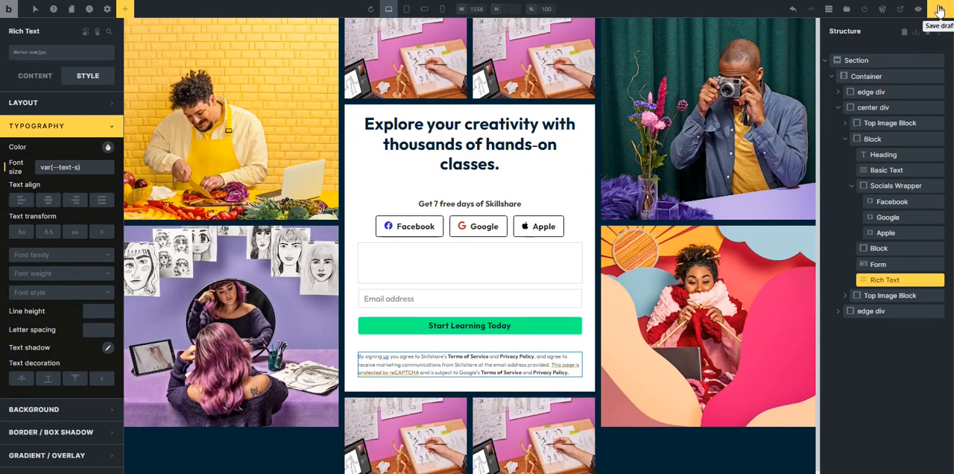
Save the draft and set the hero heading's HTML tag to h1.
left_click(940, 9)
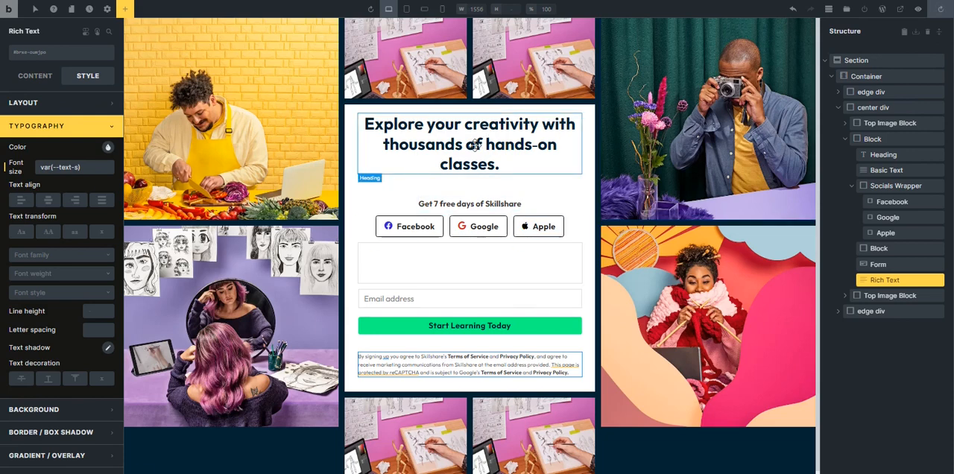
left_click(490, 170)
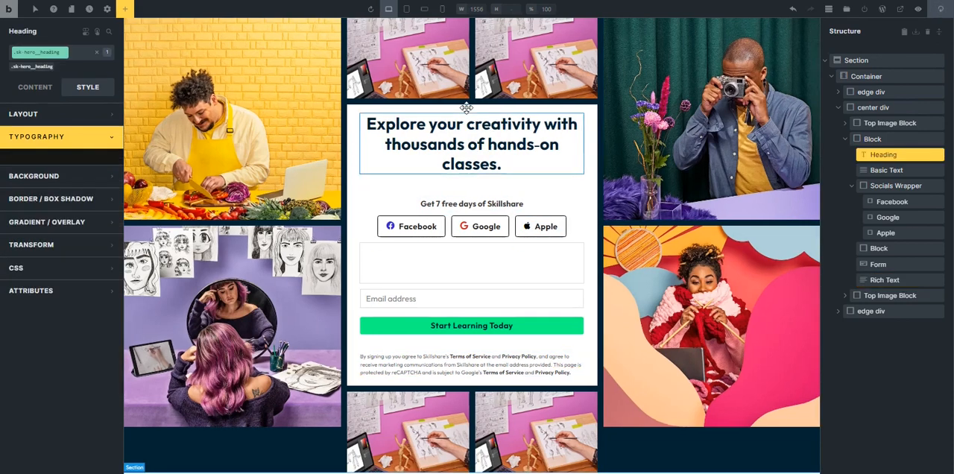
left_click(88, 144)
left_click(39, 88)
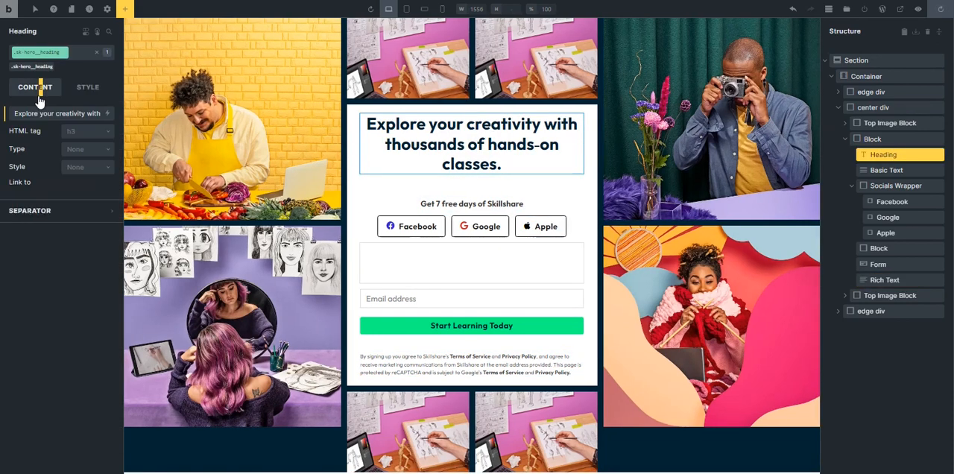
left_click(72, 134)
left_click(73, 152)
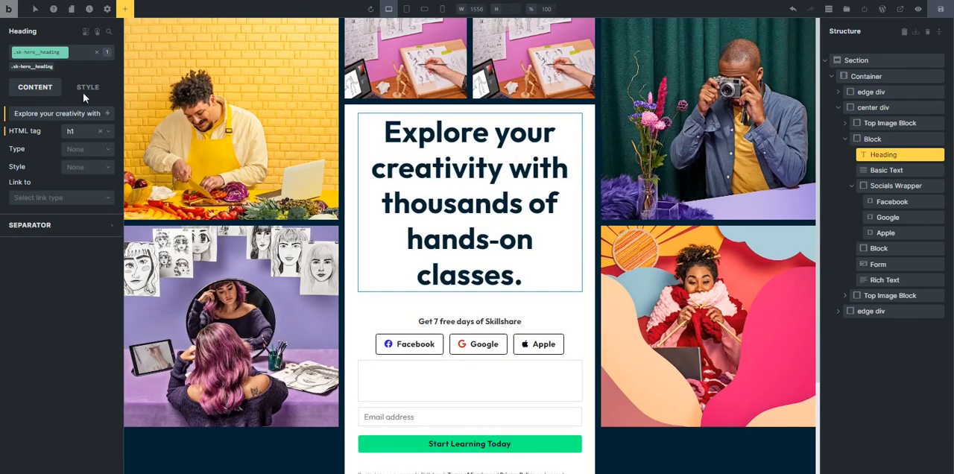
Set the hero heading's font size to the Automatic.css h3 heading size.
left_click(91, 87)
left_click(63, 137)
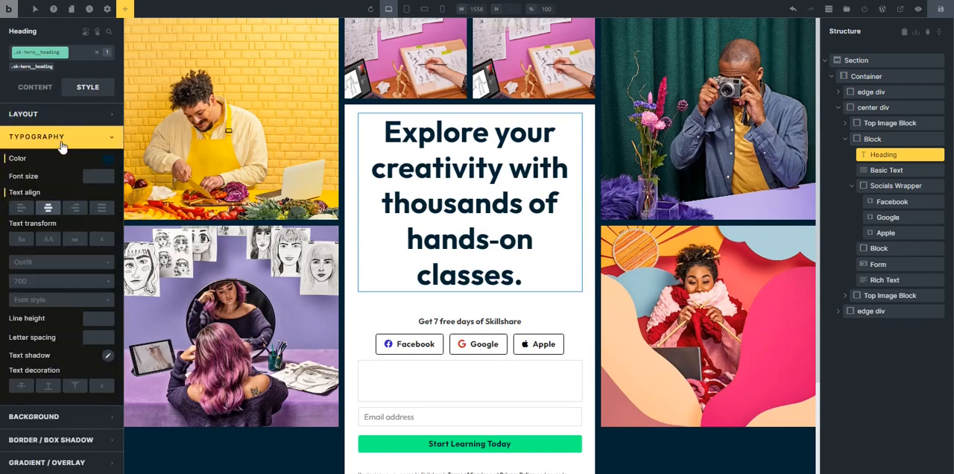
right_click(95, 180)
left_click(104, 231)
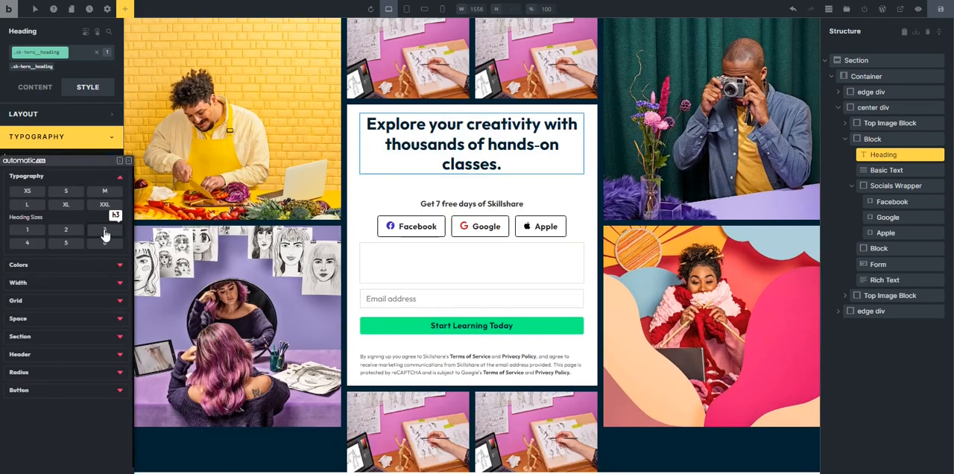
left_click(87, 137)
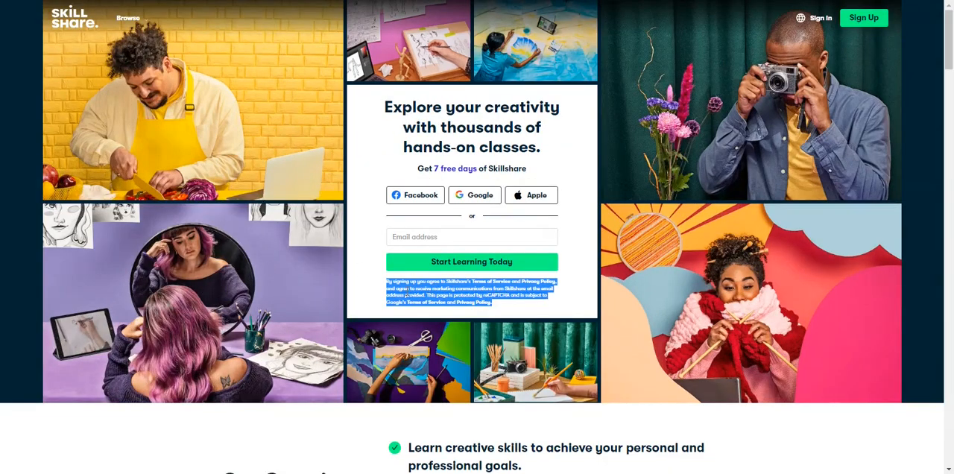
Check the highlighted words on the Skillshare page, and insert an opening <span> tag before "7 free days" in the Bricks basic text.
left_click(388, 289)
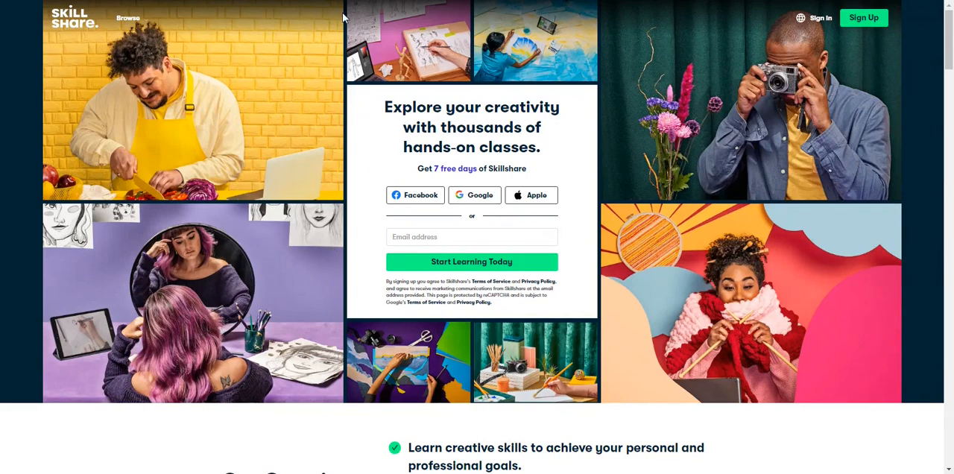
left_click_drag(435, 169, 471, 166)
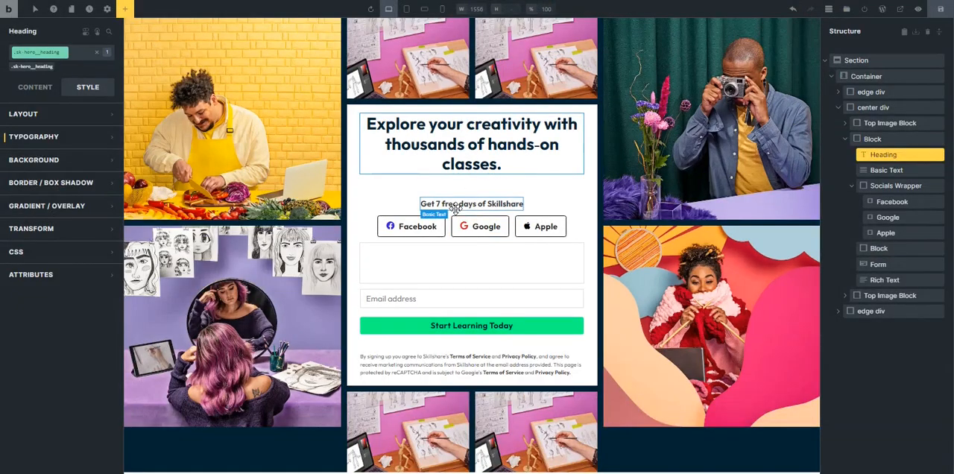
left_click(469, 210)
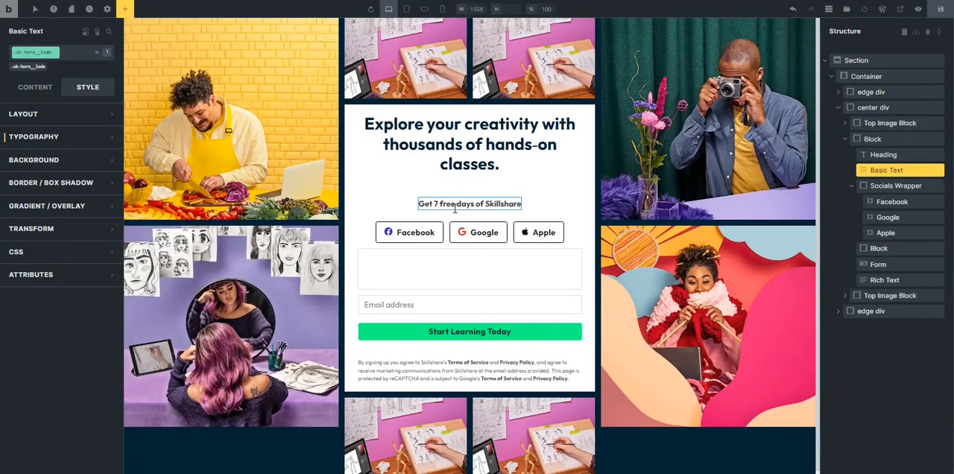
left_click(28, 90)
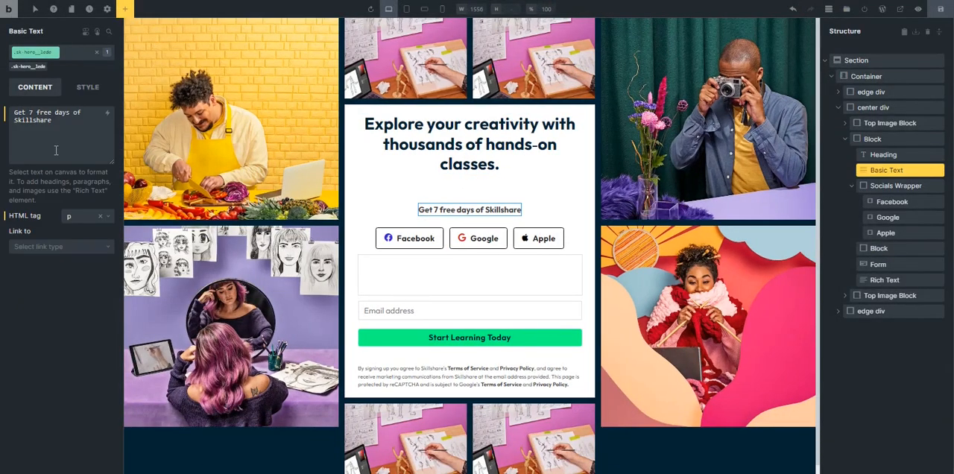
left_click(30, 113)
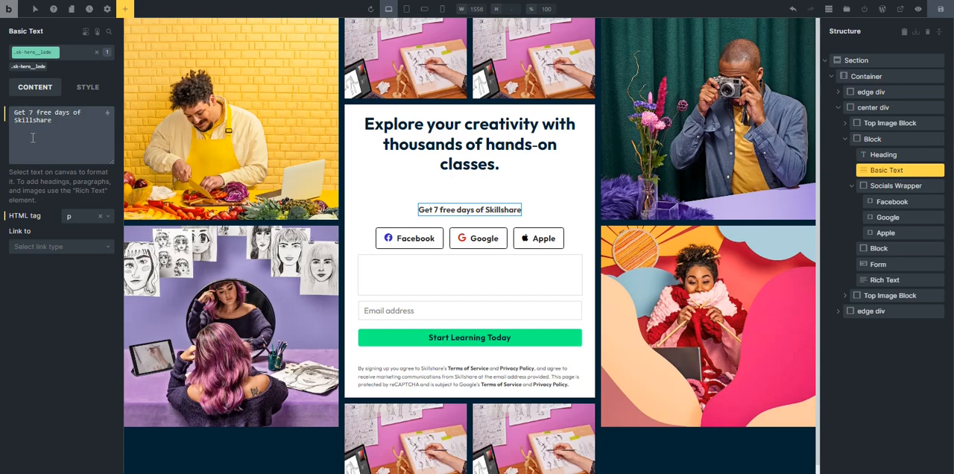
type("<>")
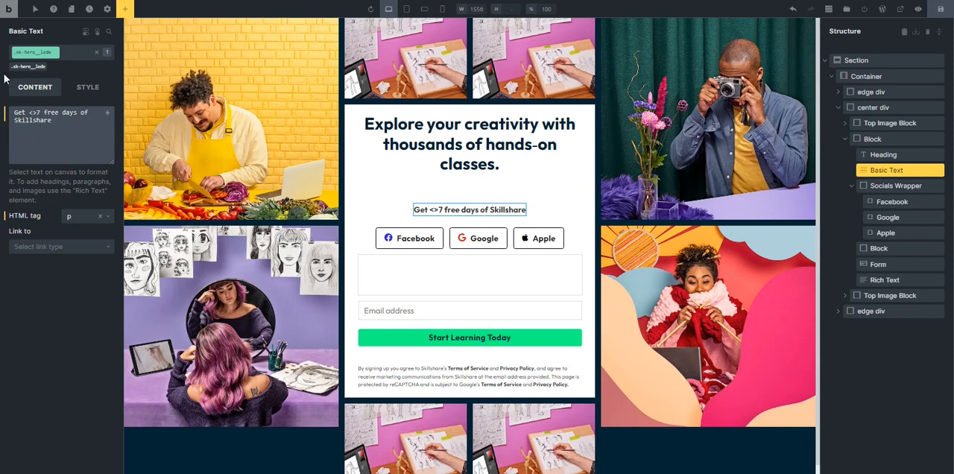
type("spna")
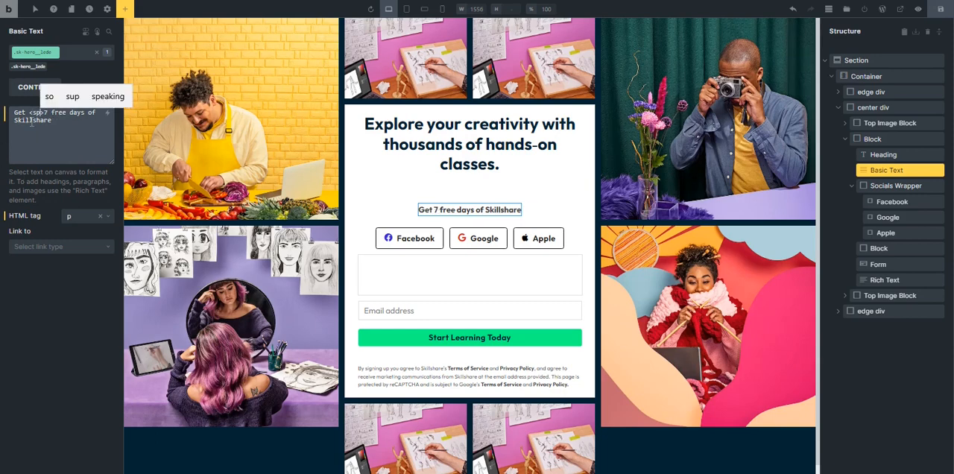
key("BackSpace")
key("BackSpace")
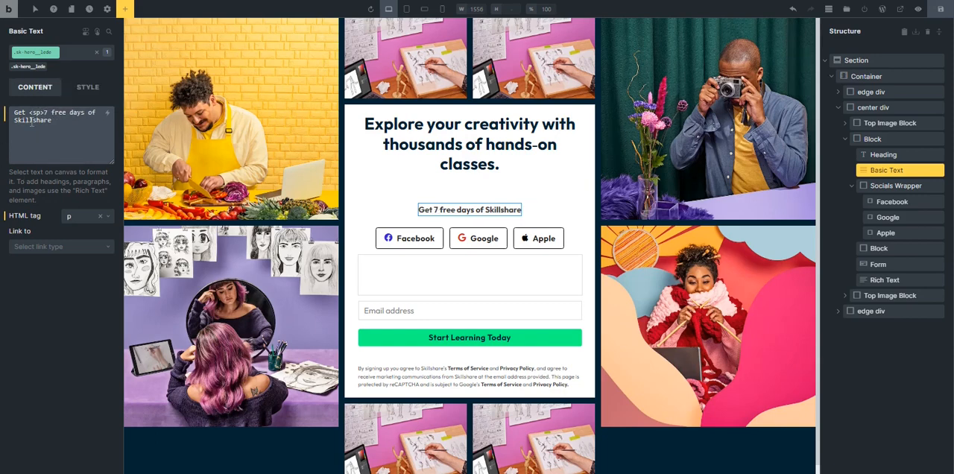
type("an")
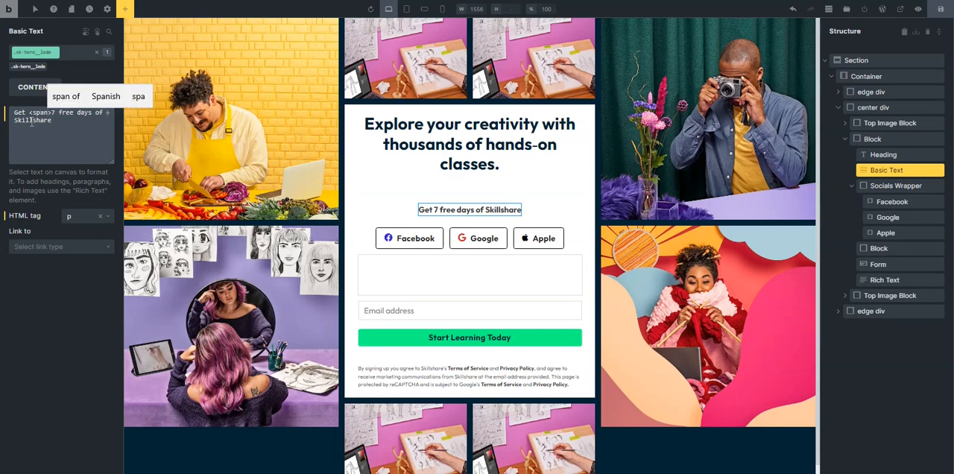
Add a closing </span> tag after "7 free days" in the basic text.
key("shift+Left")
key("shift+Left")
key("shift+Left")
key("shift+Left")
key("shift+Left")
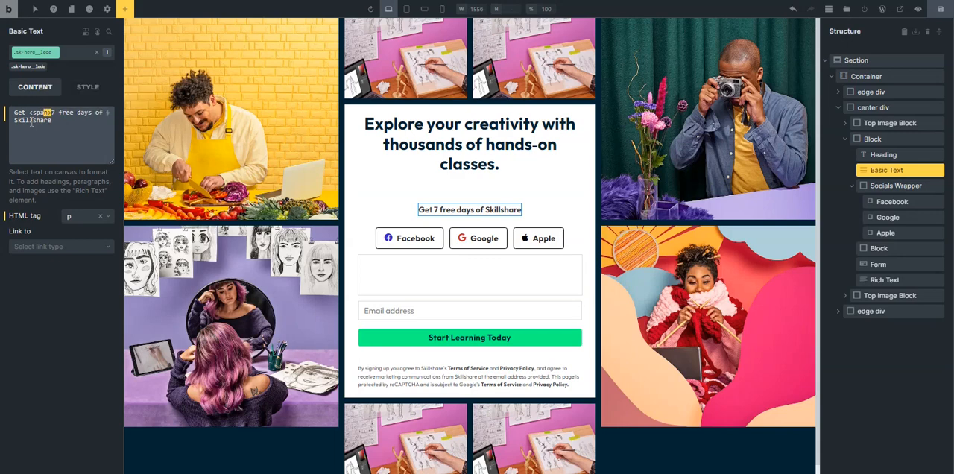
key("shift+Left")
key("ctrl+c")
left_click(91, 113)
key("ctrl+v")
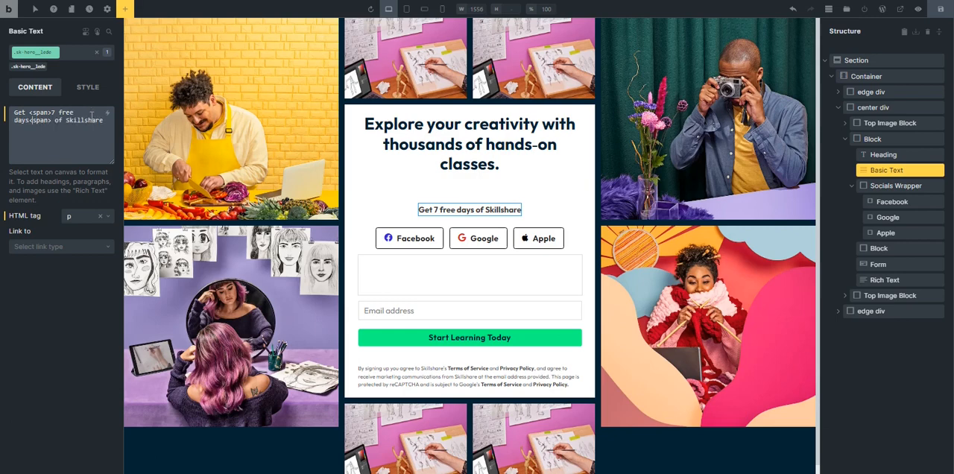
type("/")
Add an empty custom CSS rule with the selector "root > span" to the .sk-hero__lede class.
left_click(87, 88)
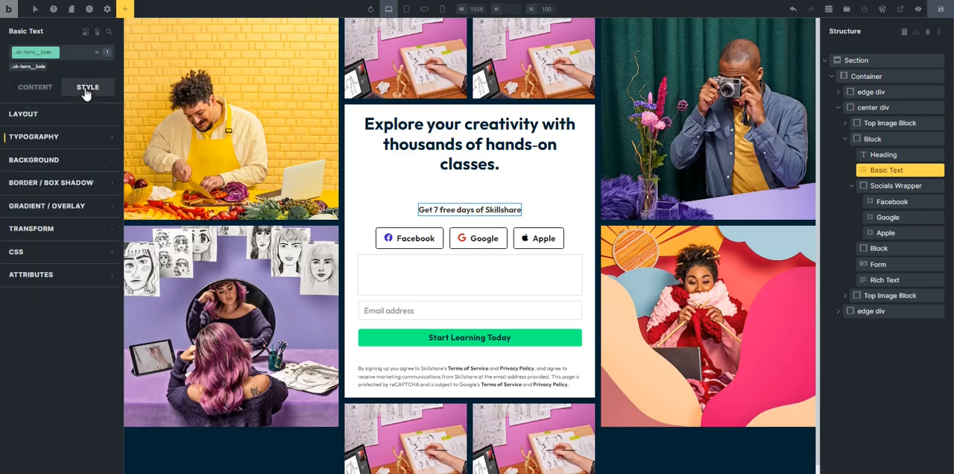
left_click(33, 252)
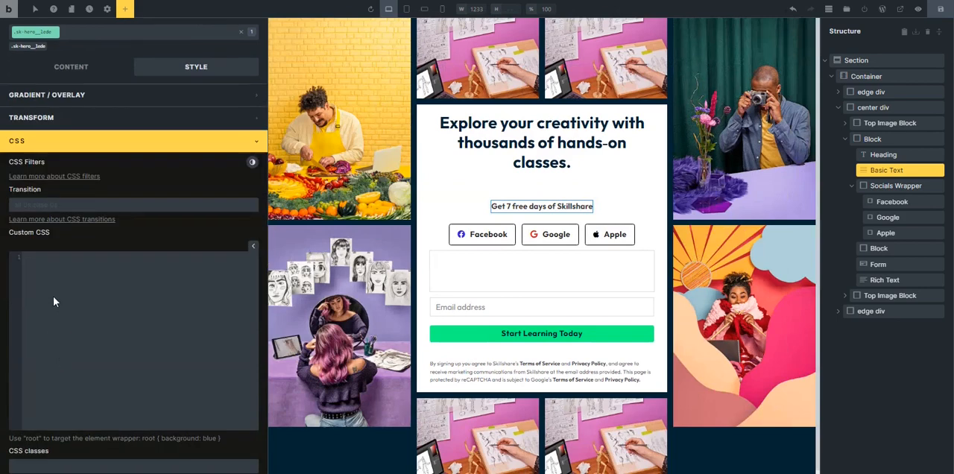
left_click(51, 301)
type("root {}")
left_click(43, 259)
type("> span {")
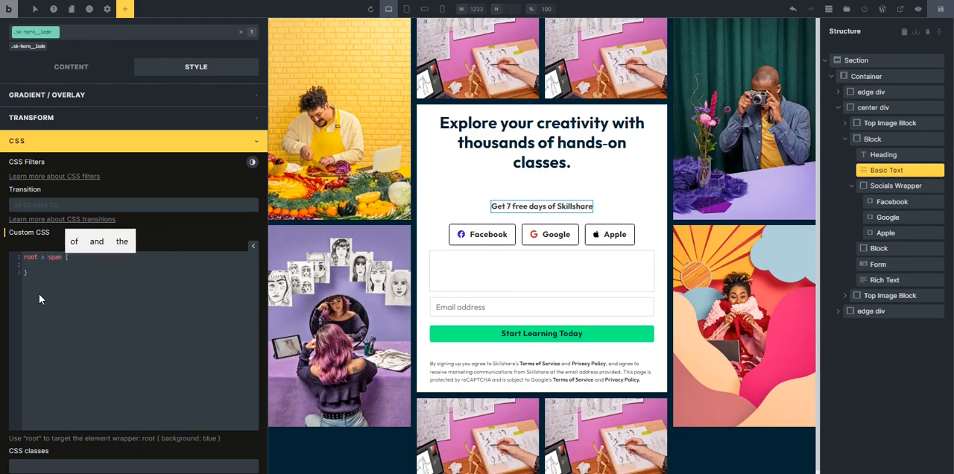
key("Down")
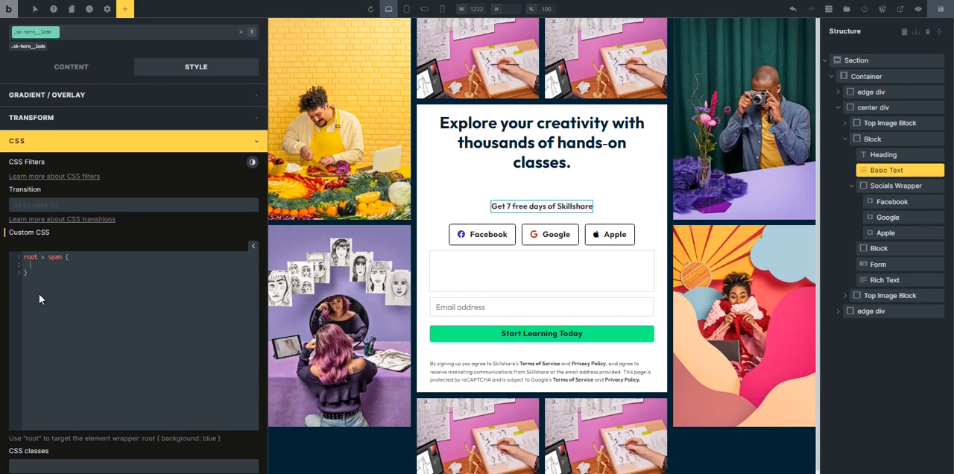
Add the declaration "colour: var(--accent);" inside the root > span rule.
type("co")
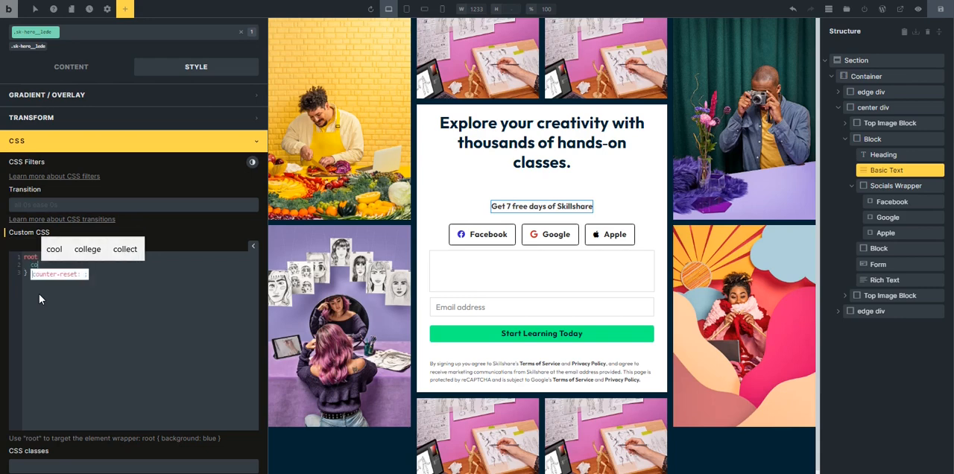
type("lour:")
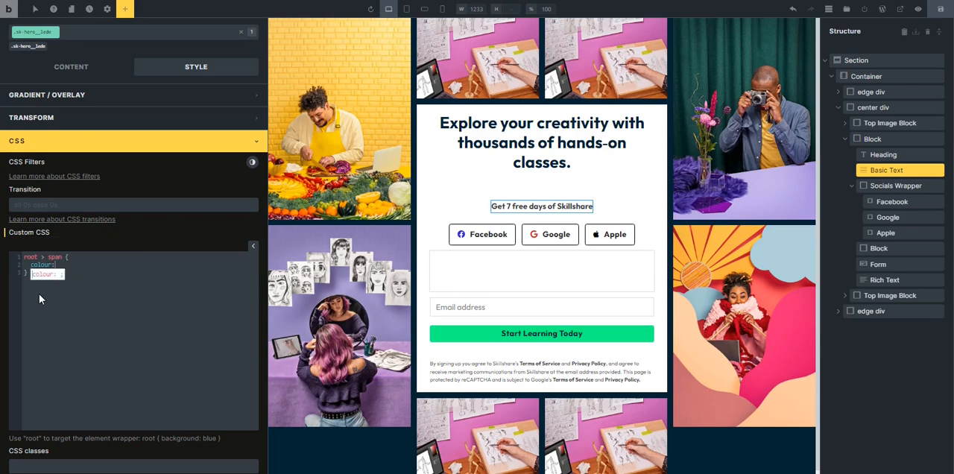
type(" var")
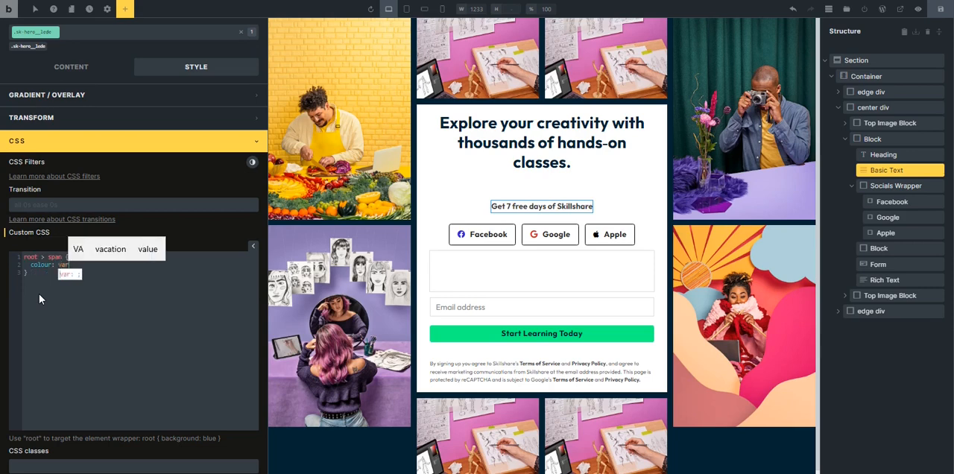
type("()")
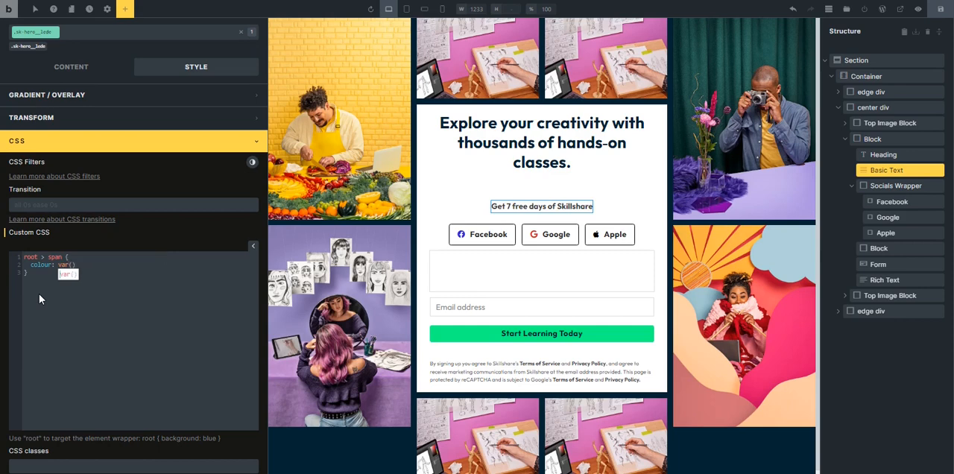
type("--a")
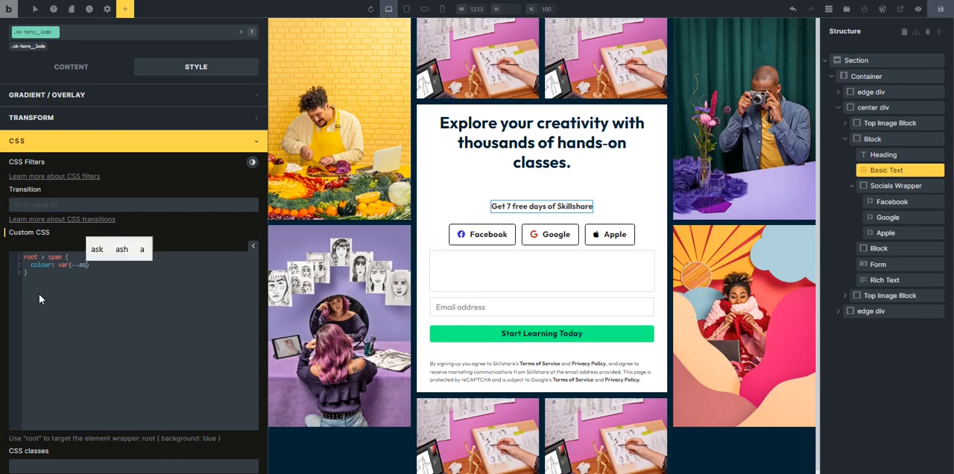
type("cent")
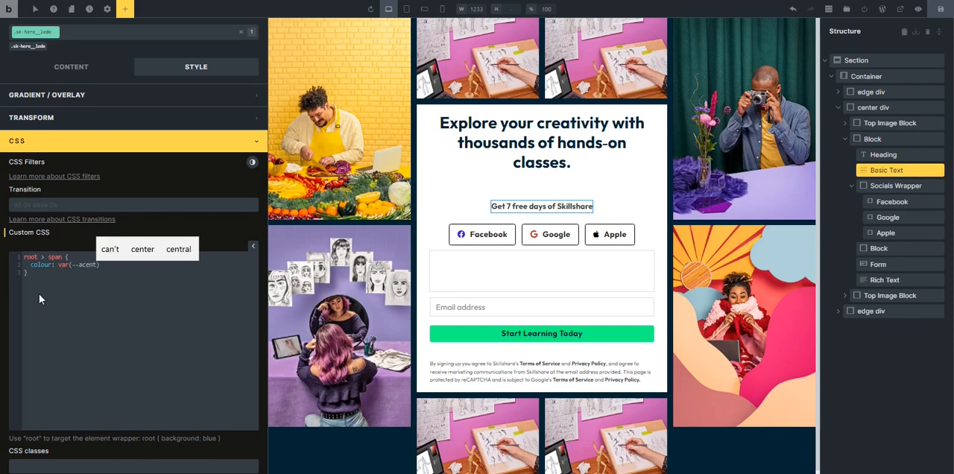
key("Left")
key("Left")
key("Left")
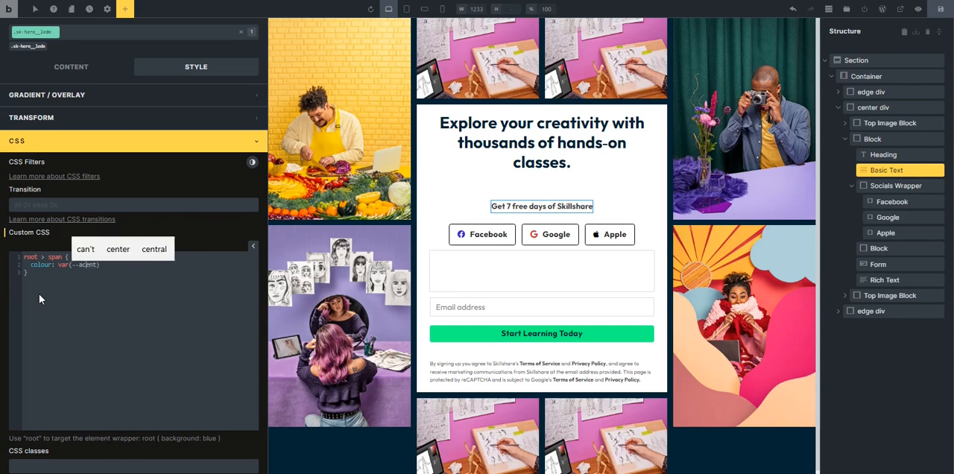
type("c")
key("End")
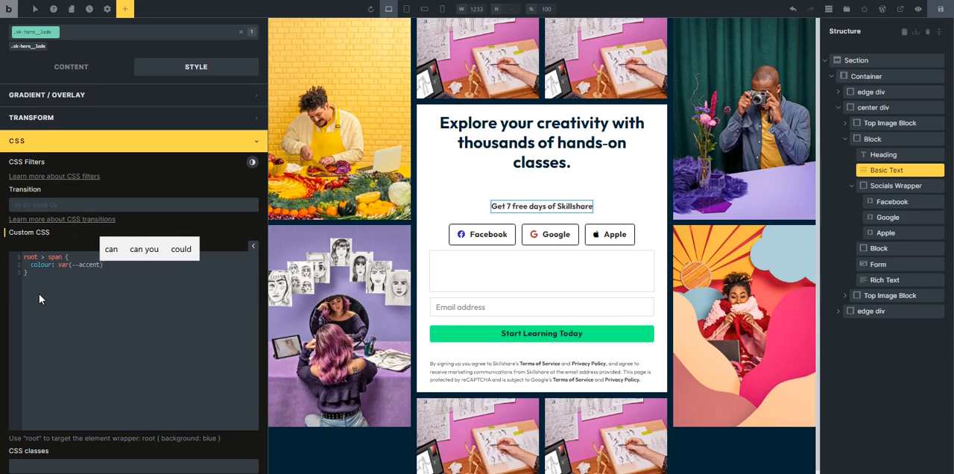
type(";")
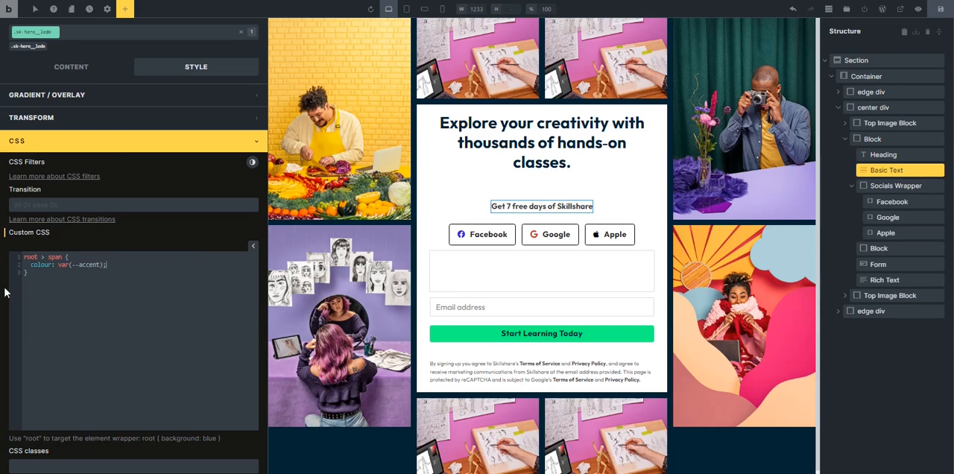
Correct the property name in the root > span rule to "color" and save the page.
left_click(56, 294)
key("BackSpace")
key("BackSpace")
type("r")
left_click(254, 252)
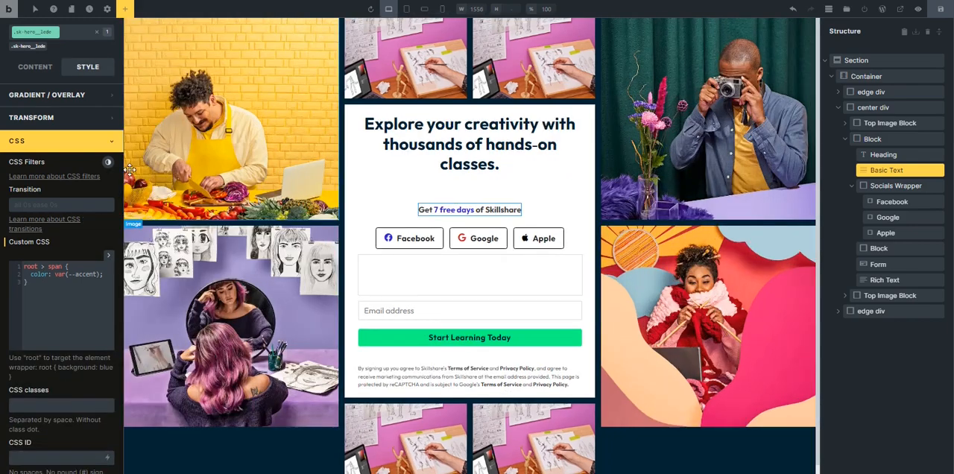
scroll(487, 195, "down", 1)
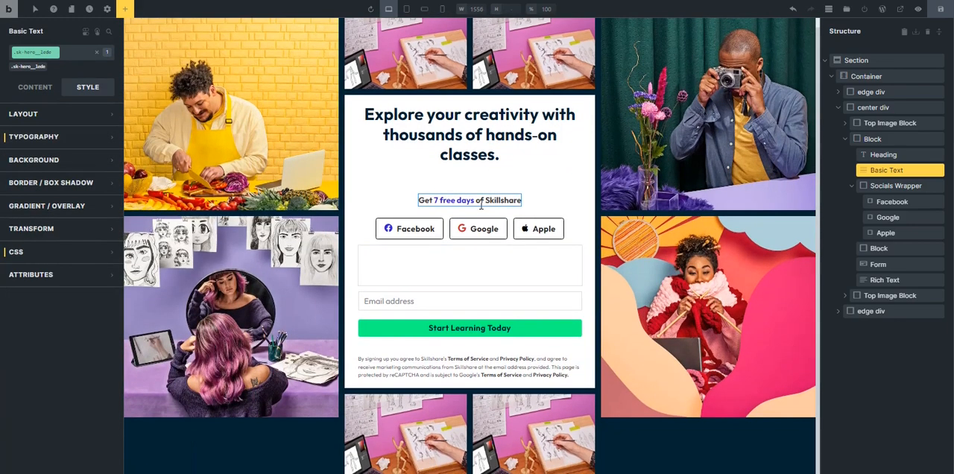
left_click(477, 201)
key("ctrl+s")
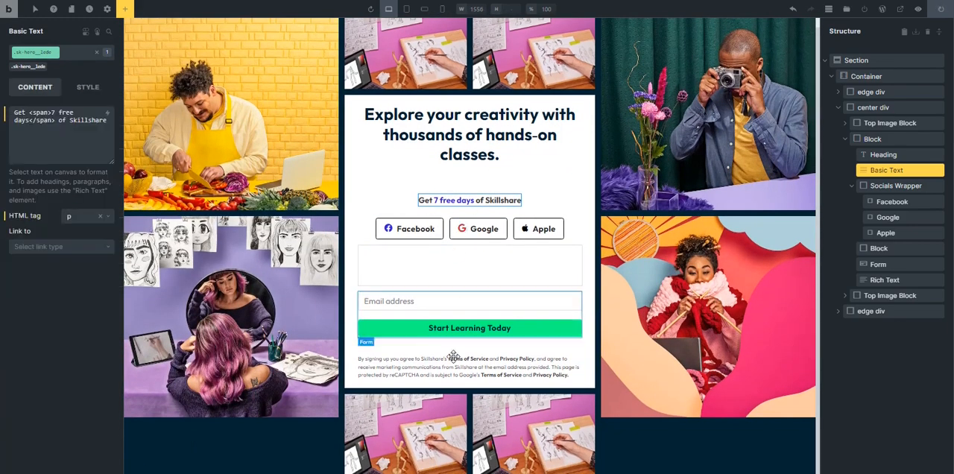
Set the edge div's row gap to calc(var(--space-xs) / 1.5) and select the full expression for reuse.
left_click(420, 264)
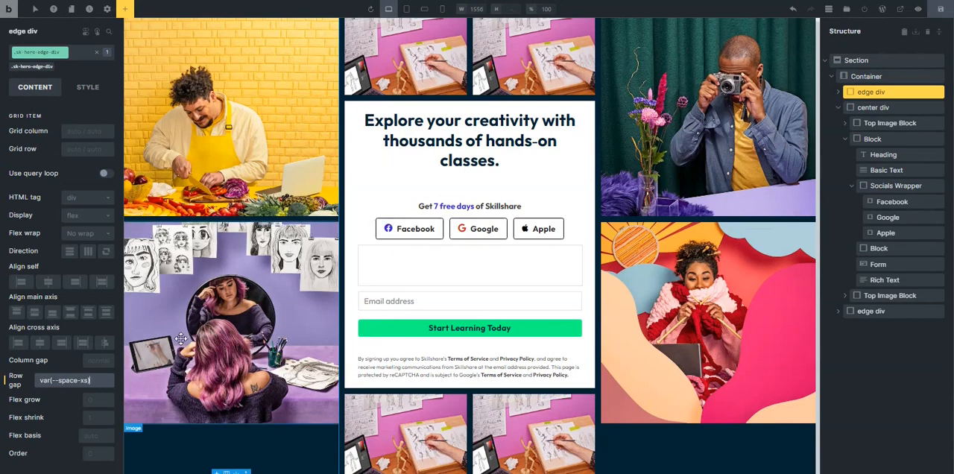
left_click(98, 383)
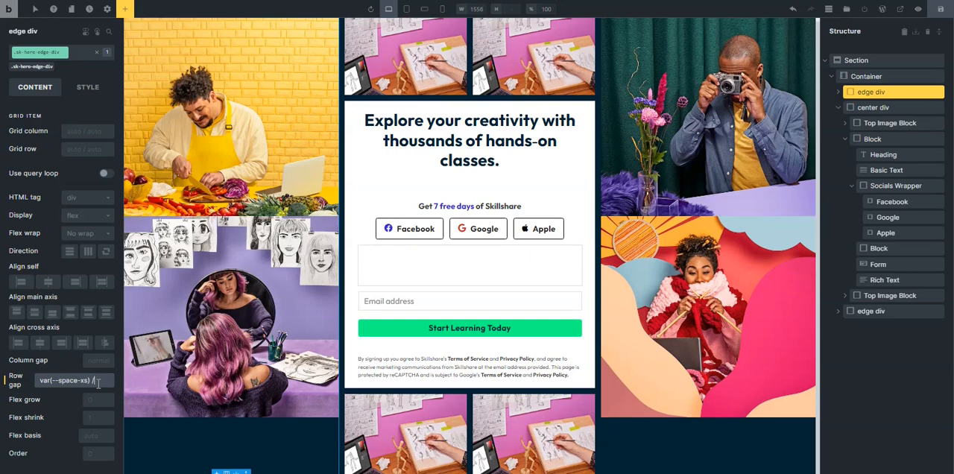
type("/ 1.5")
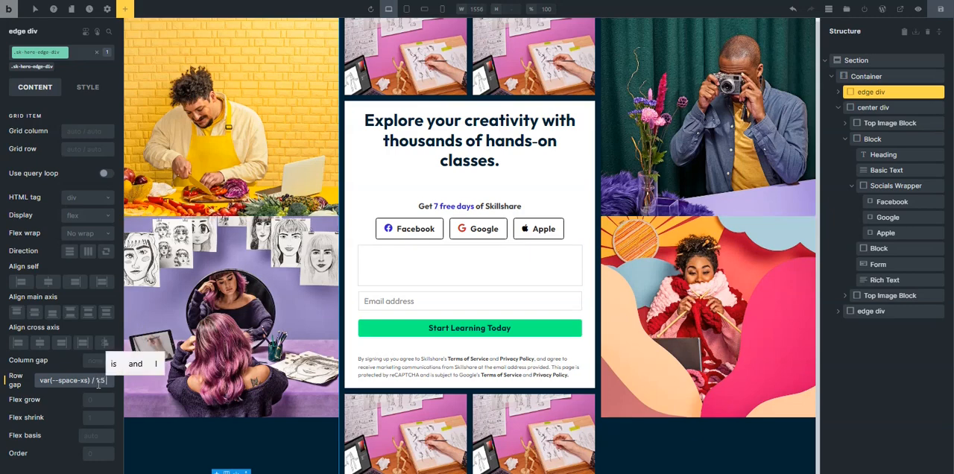
key("Return")
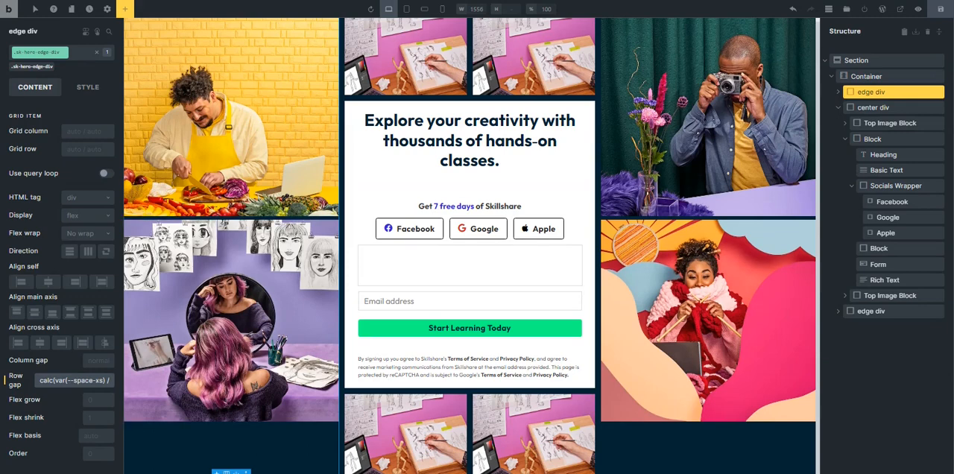
left_click(93, 380)
key("ctrl+a")
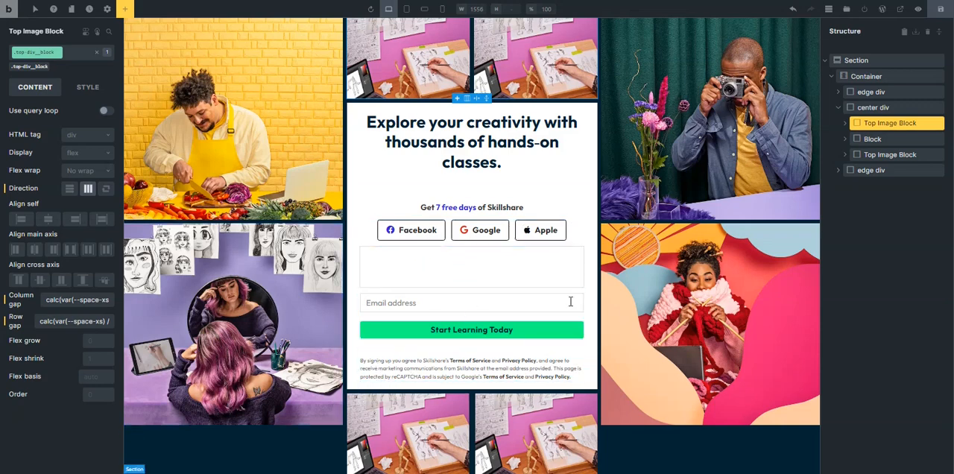
Check the divider on the original Skillshare page and add a Basic Text element reading "or" to the empty block above the form.
left_click(900, 10)
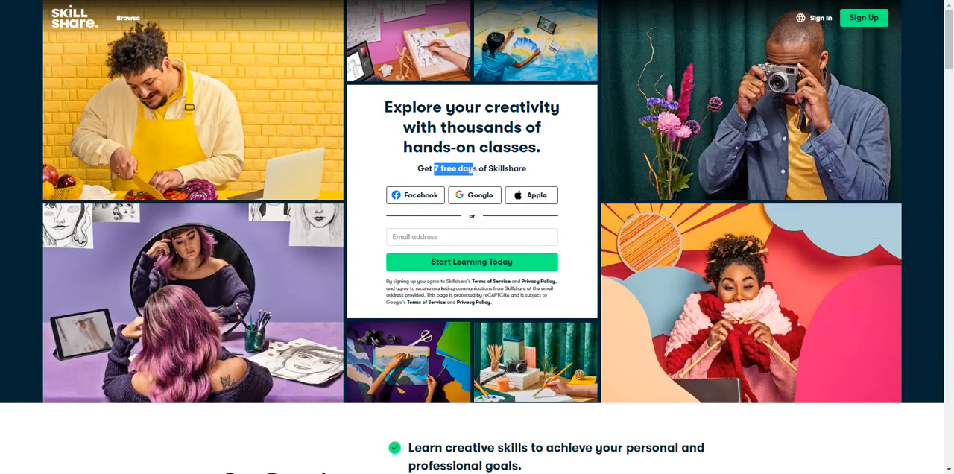
left_click(477, 136)
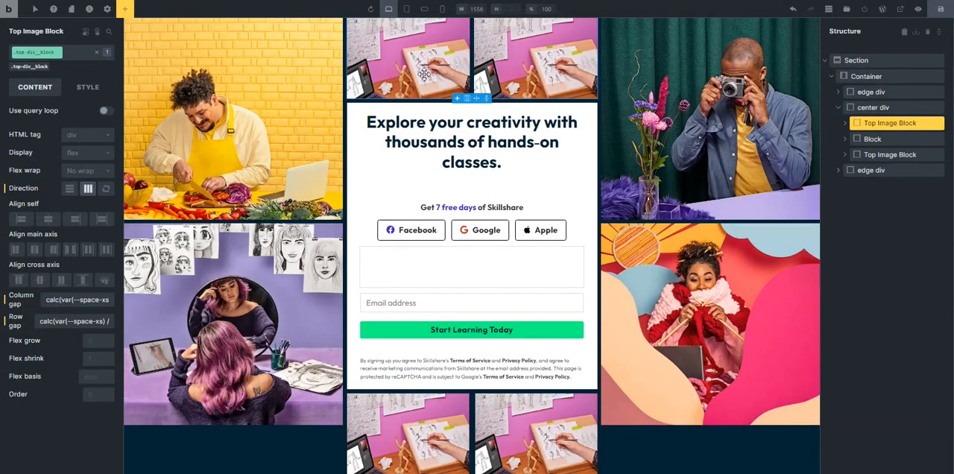
left_click(441, 261)
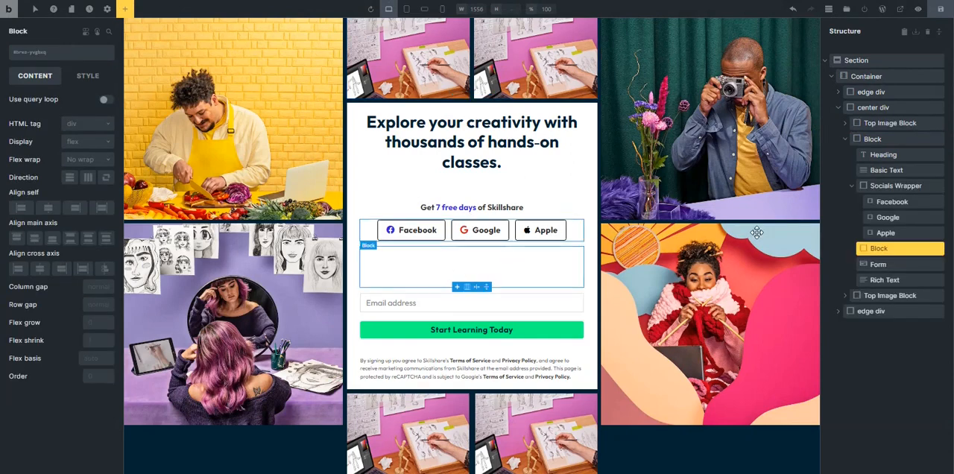
left_click(125, 12)
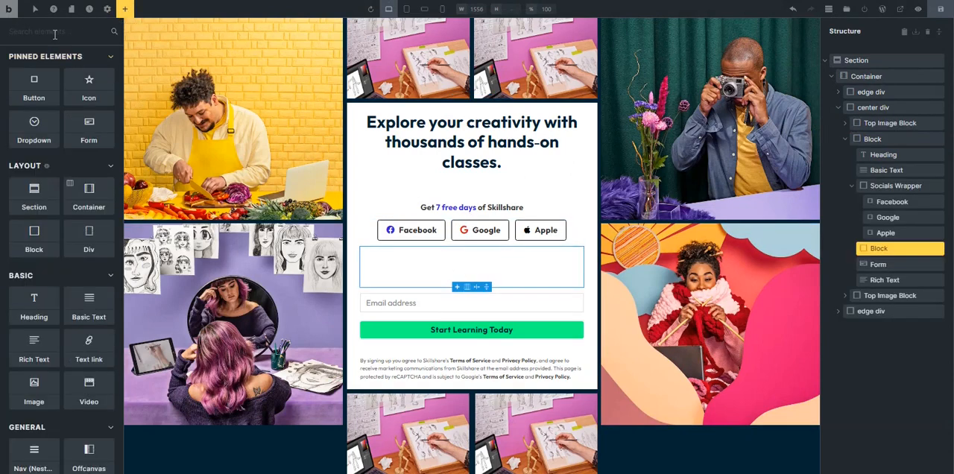
left_click(54, 32)
type("text")
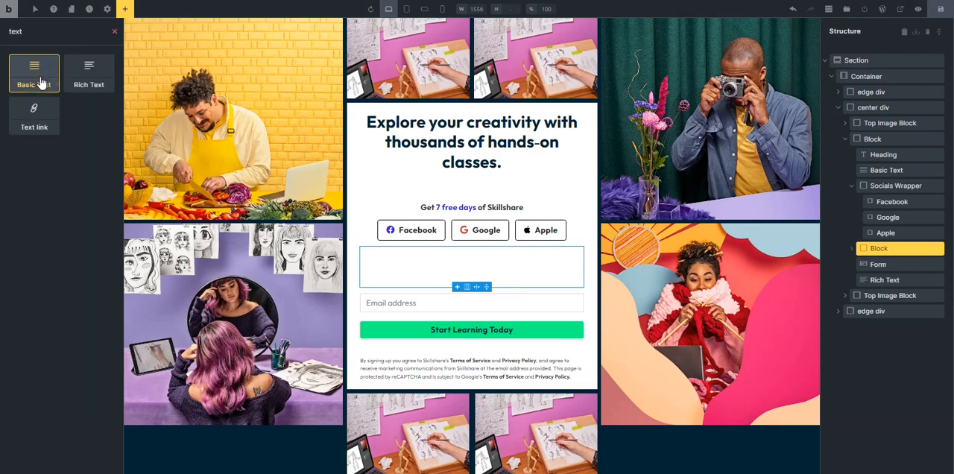
left_click_drag(36, 69, 418, 264)
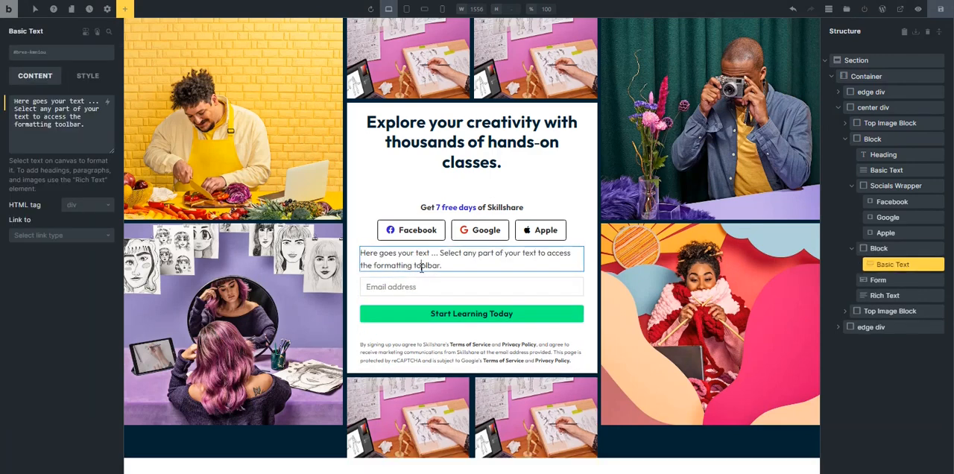
triple_click(57, 131)
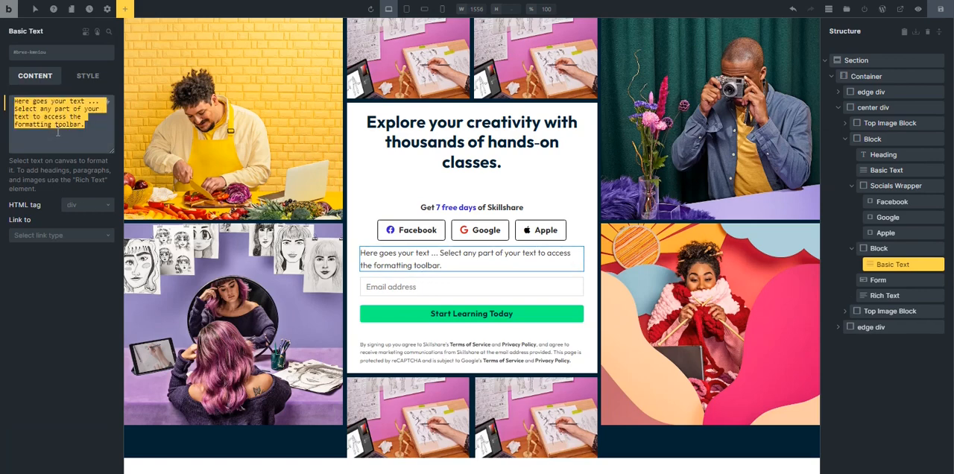
type("or")
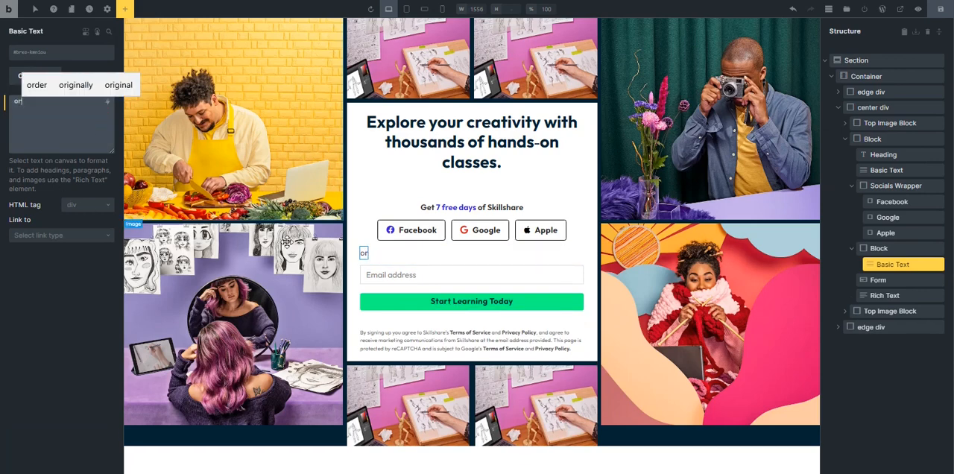
Rename the block that contains the "or" text as Or Breaker.
left_click(403, 255)
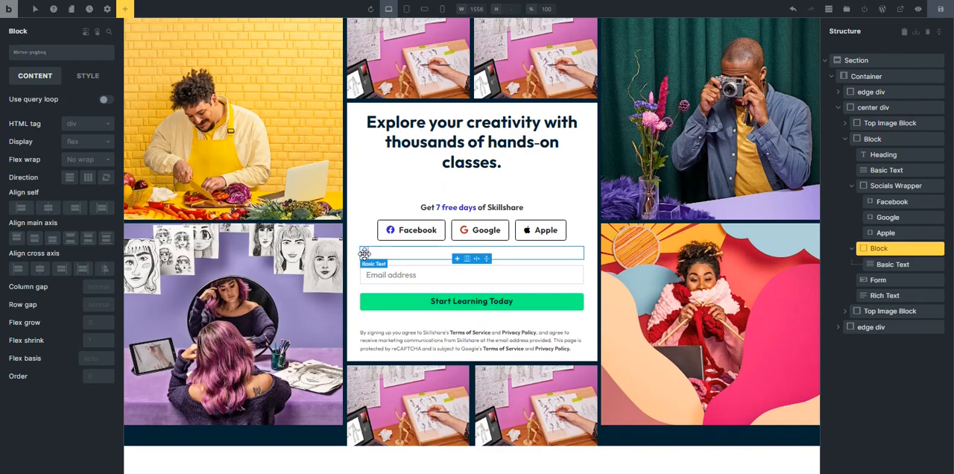
left_click(363, 254)
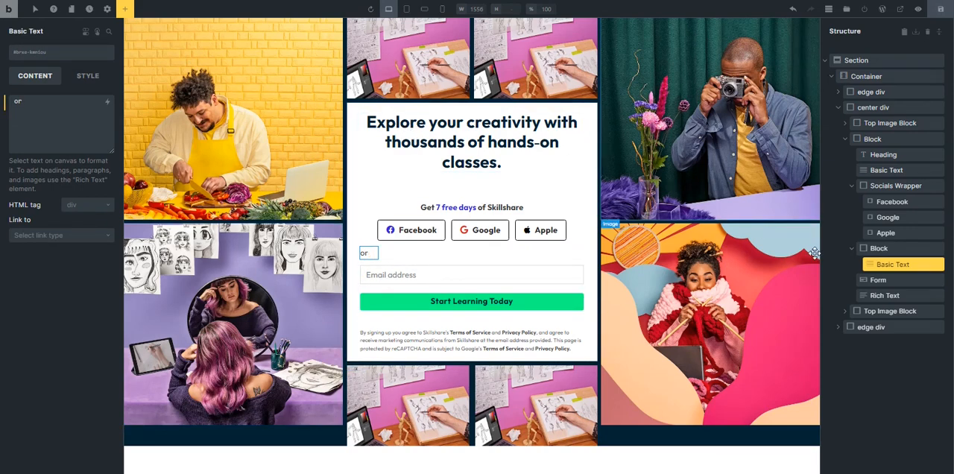
left_click(877, 250)
double_click(877, 249)
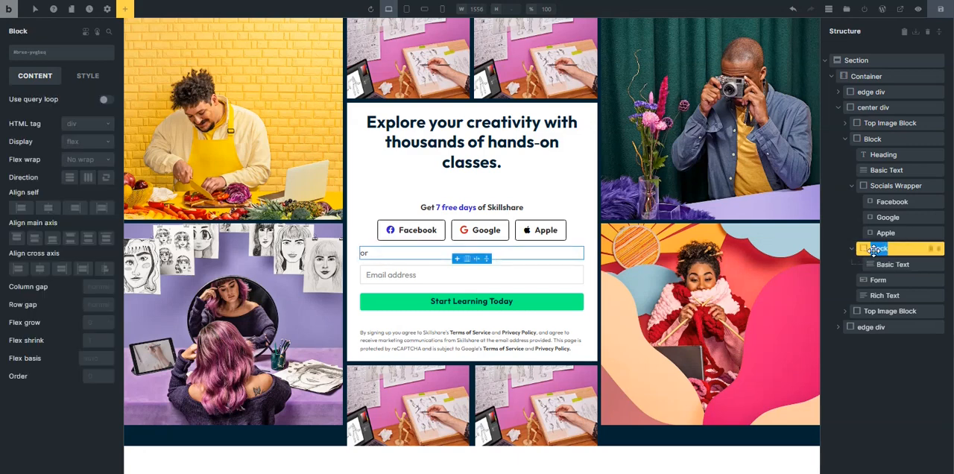
type("Or Br")
type("eaker")
Try span as the HTML tag of the "or" text and return it to div.
left_click(892, 264)
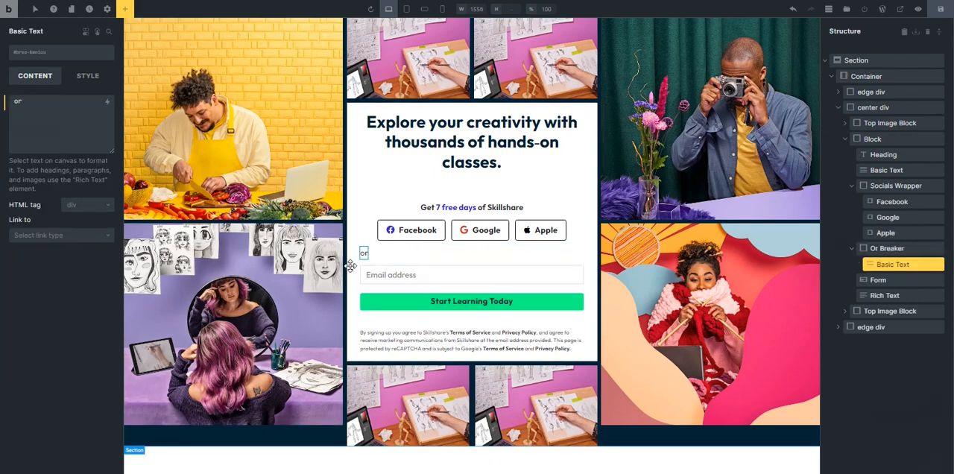
left_click(82, 213)
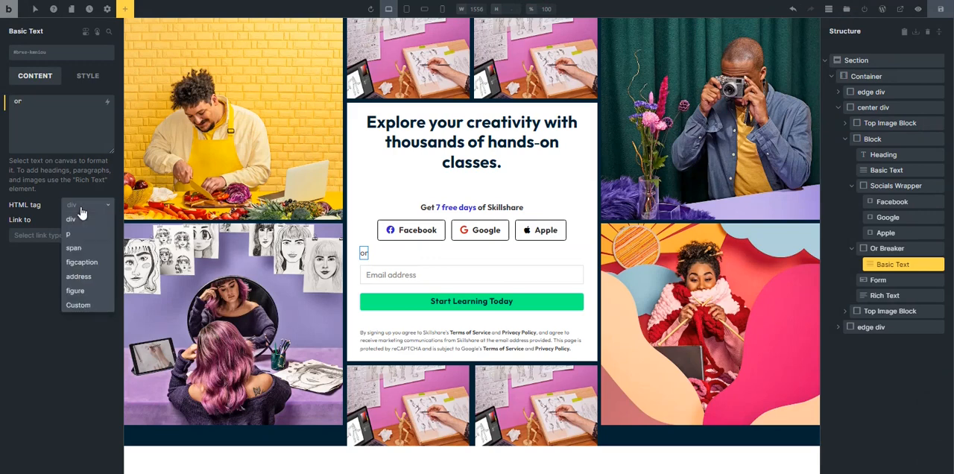
left_click(76, 248)
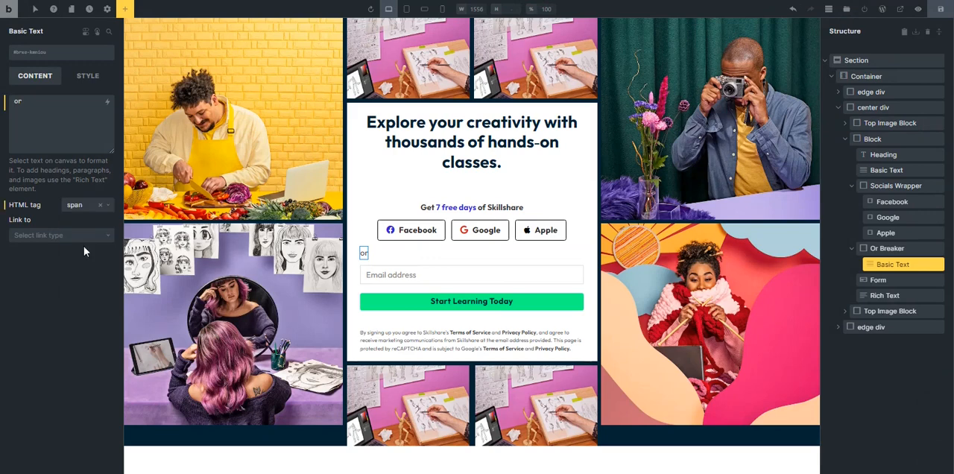
left_click(79, 207)
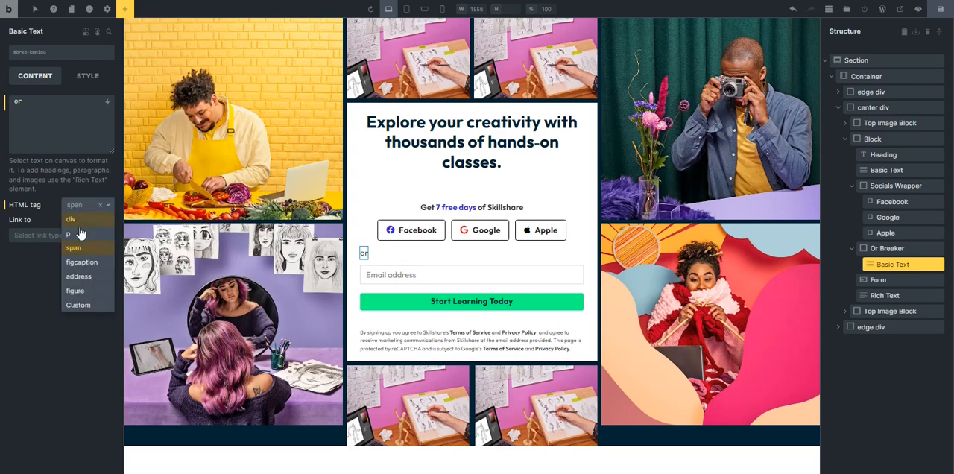
left_click(81, 225)
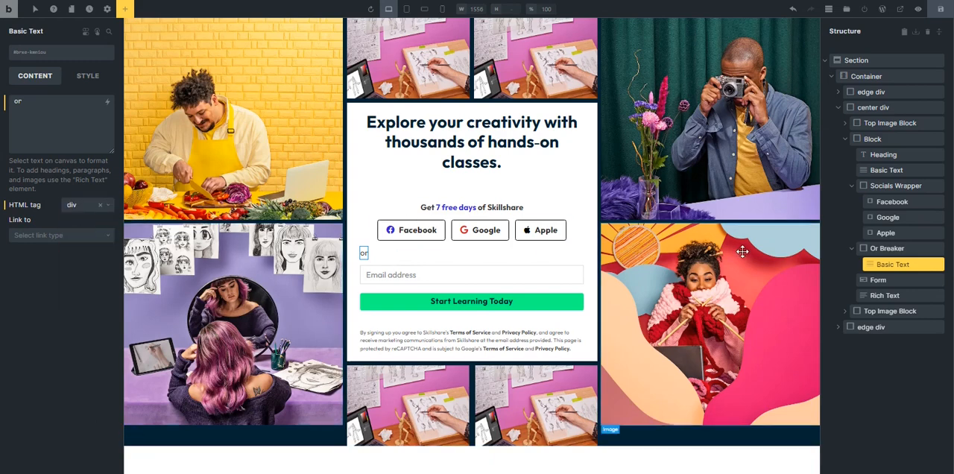
Set the Or Breaker block's cross-axis alignment to stretch and center-align the "or" text.
left_click(884, 248)
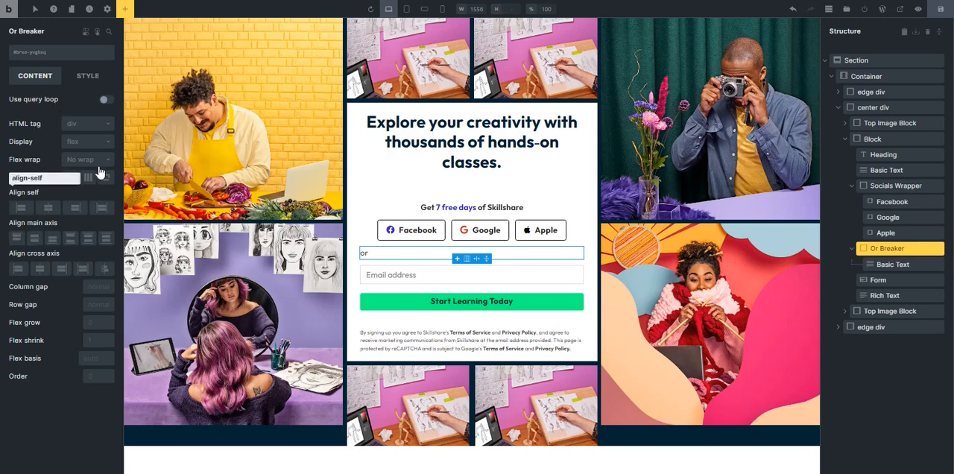
left_click(86, 275)
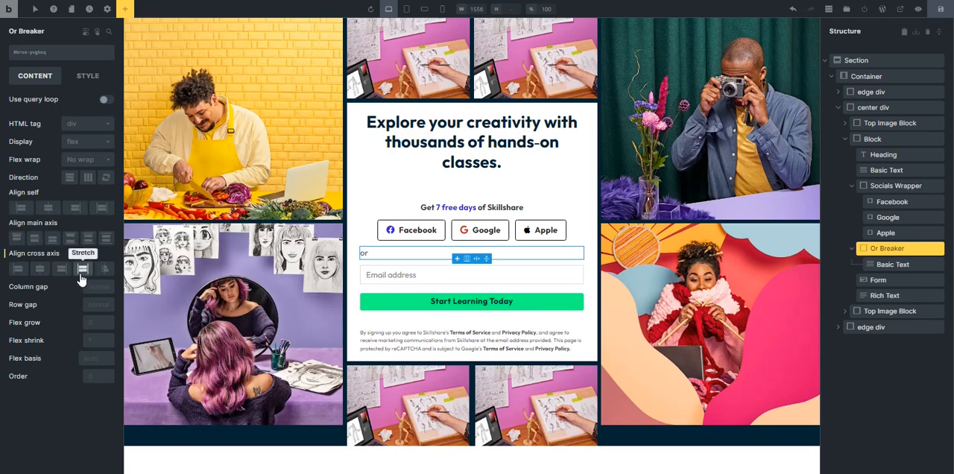
left_click(366, 252)
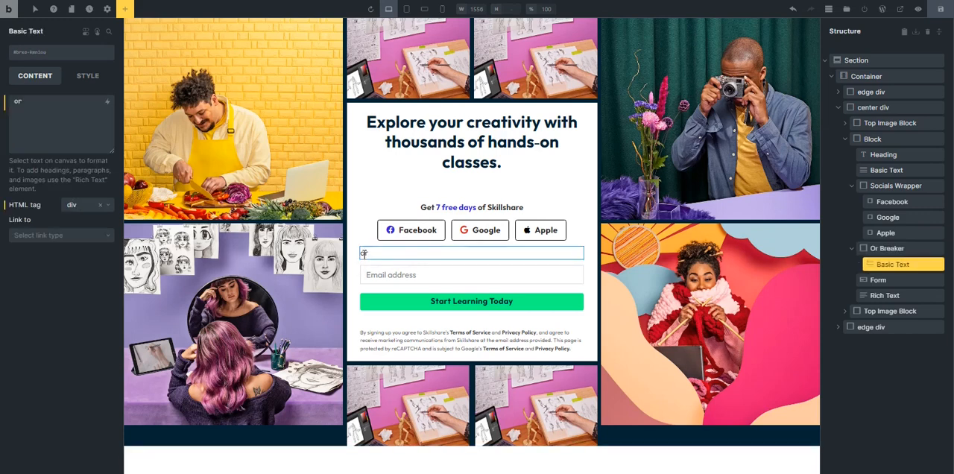
left_click(88, 76)
left_click(77, 127)
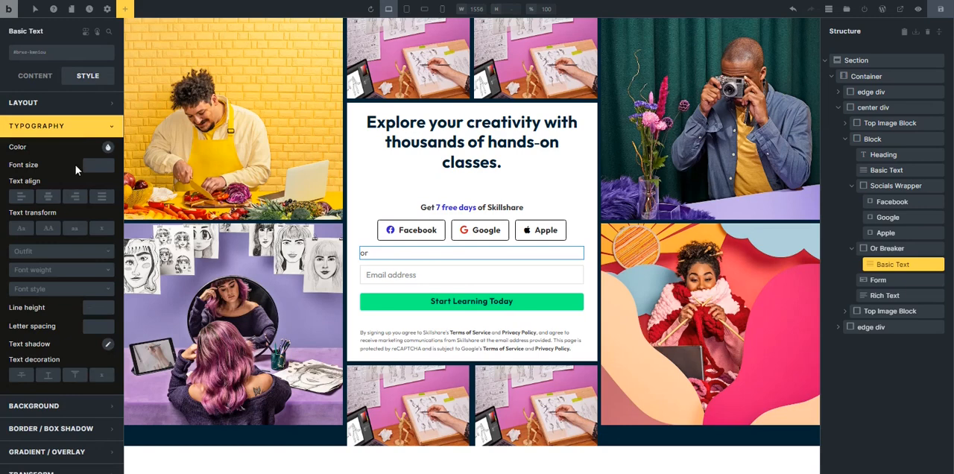
left_click(48, 196)
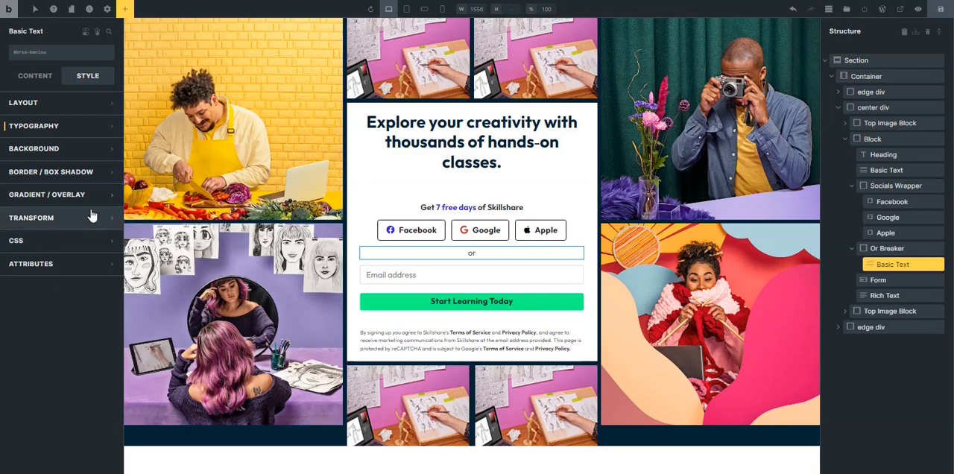
Select the ::before pseudo-element of the "or" text for styling.
key("ctrl+plus")
key("ctrl+plus")
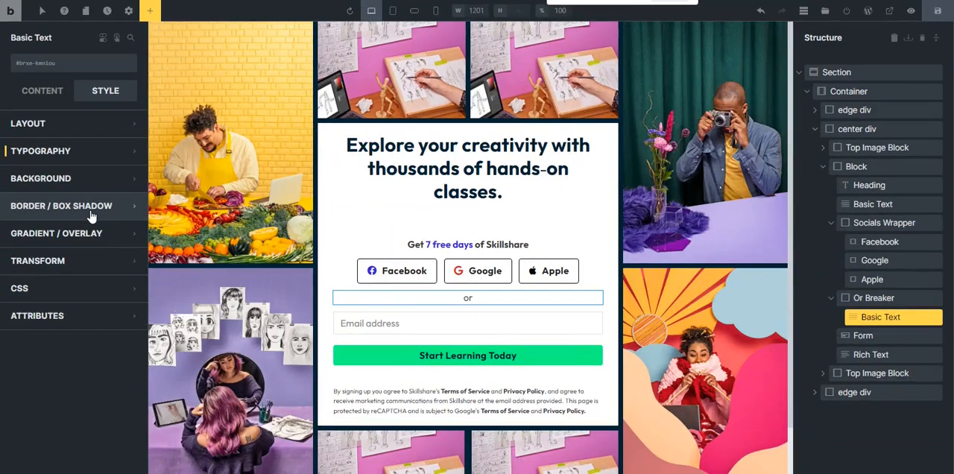
left_click(42, 15)
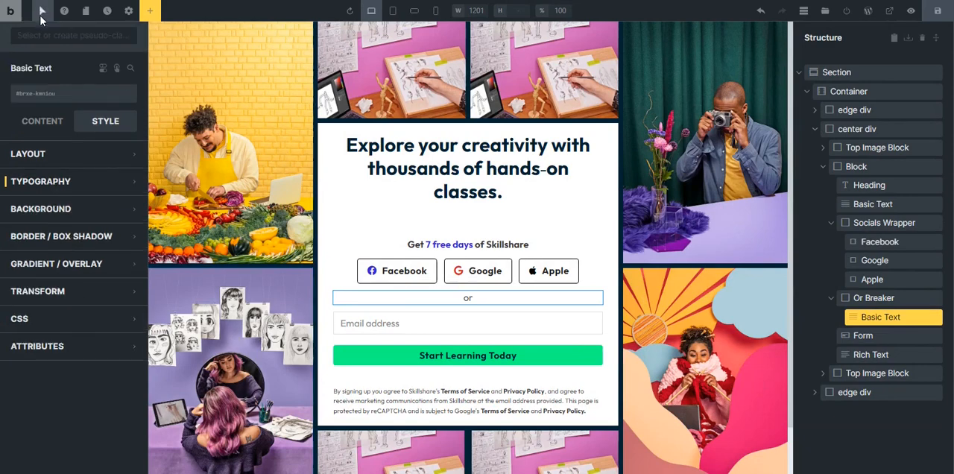
left_click(57, 37)
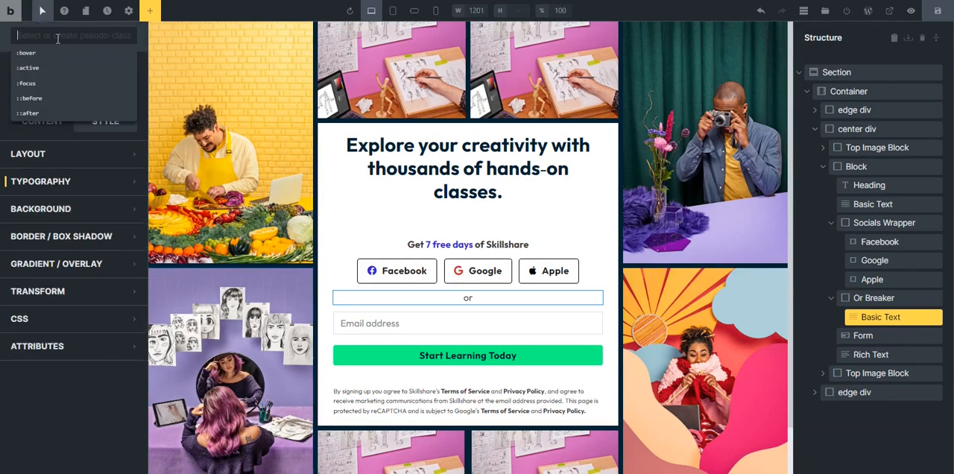
left_click(30, 98)
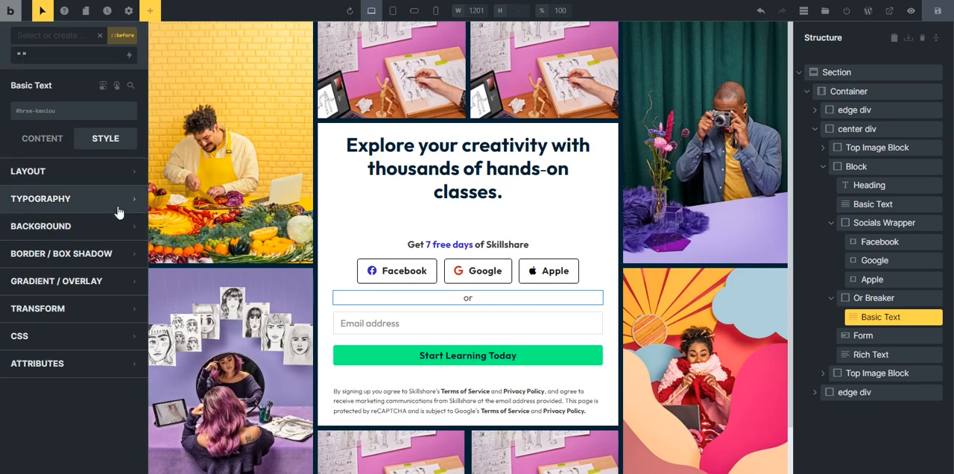
Set the width of the "or" text's ::before pseudo-element to 100%.
left_click(59, 177)
left_click(60, 178)
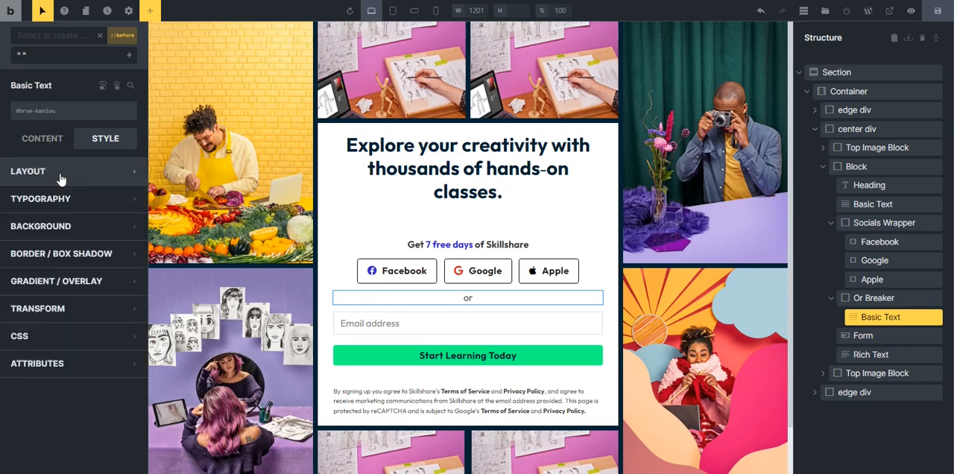
left_click(60, 179)
scroll(88, 306, "down", 2)
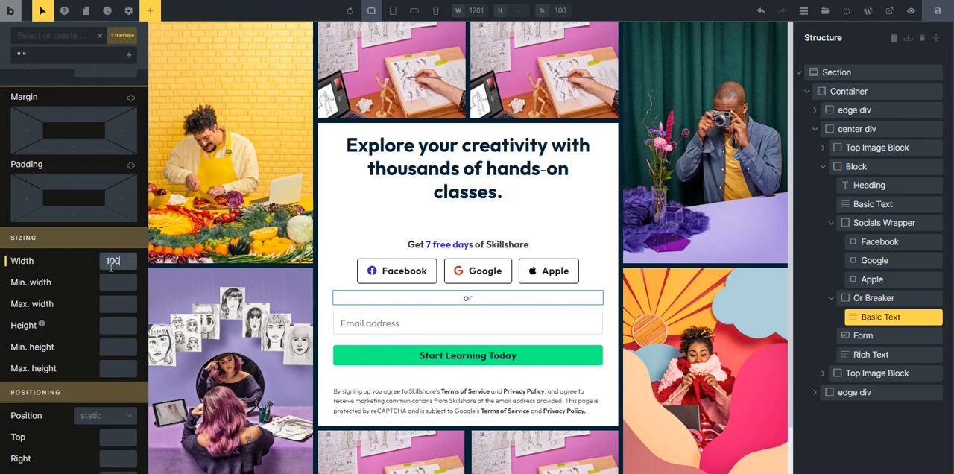
scroll(112, 266, "up", 3)
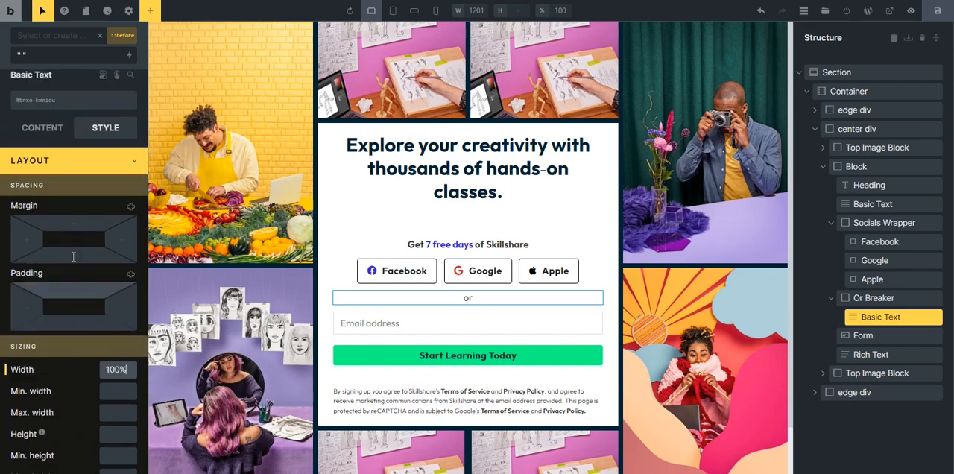
left_click(74, 179)
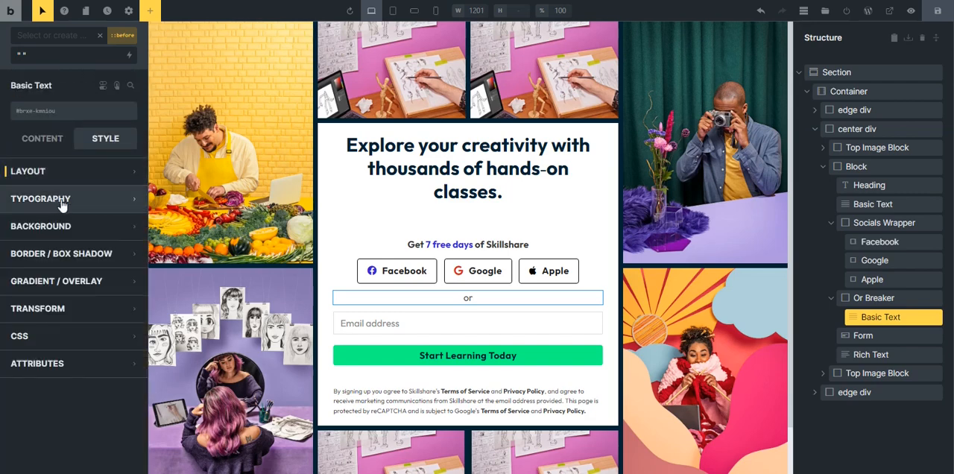
Set the background color of the "or" text's ::before pseudo-element to black, using the var(--black) swatch.
left_click(96, 237)
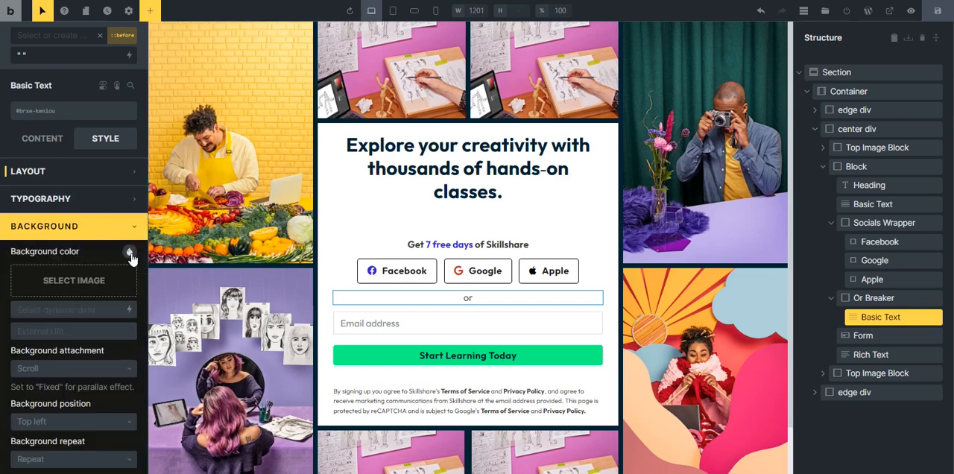
left_click(128, 252)
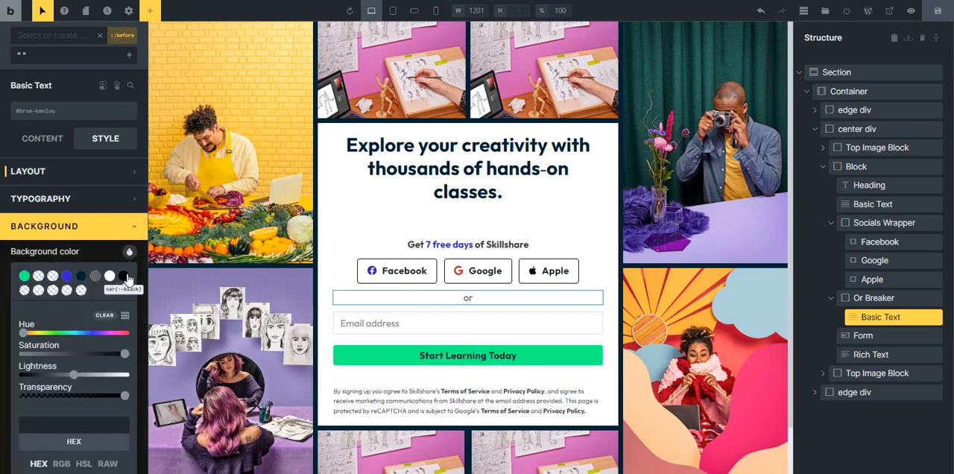
left_click(106, 233)
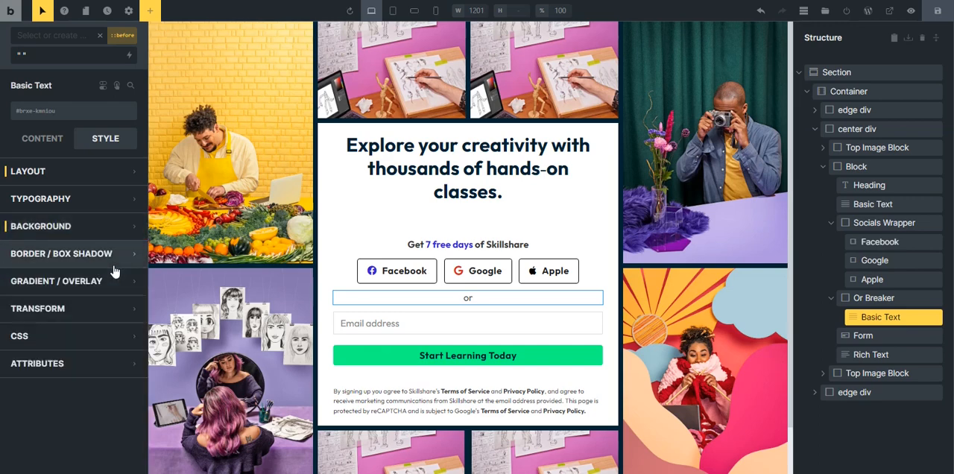
Set the position of the "or" text's ::before pseudo-element to absolute.
left_click(16, 173)
scroll(93, 310, "down", 5)
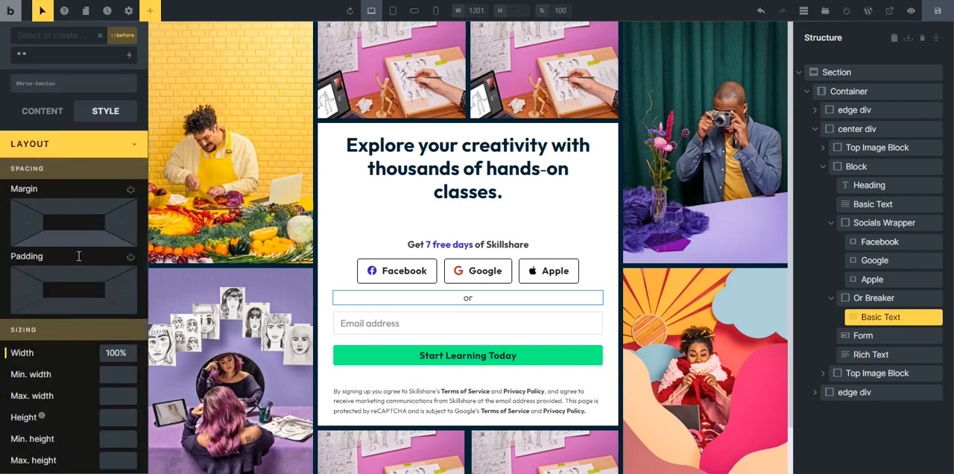
scroll(97, 299, "down", 2)
left_click(99, 248)
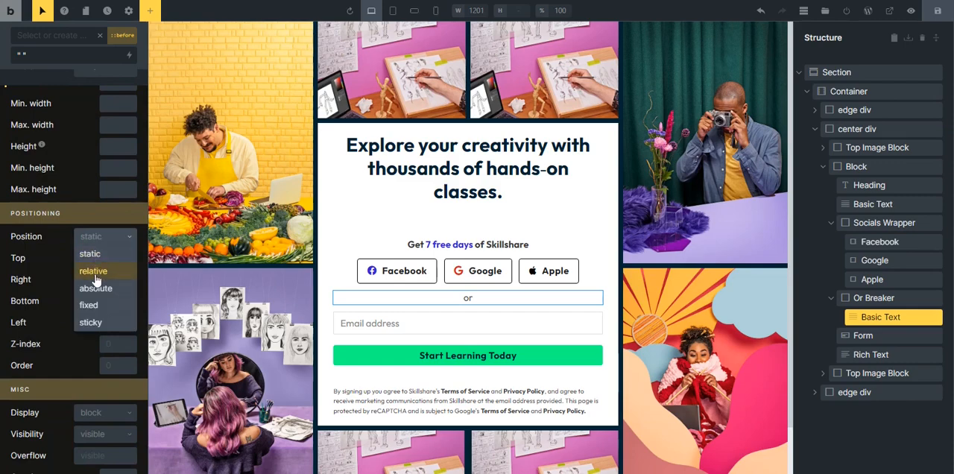
left_click(99, 288)
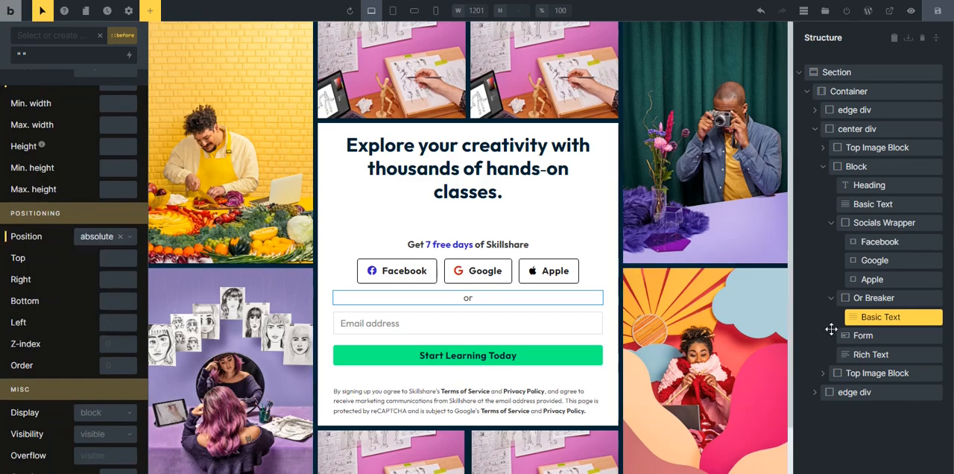
Set the position of the "or" Basic Text element itself to relative.
left_click(833, 320)
left_click(30, 125)
scroll(98, 294, "down", 5)
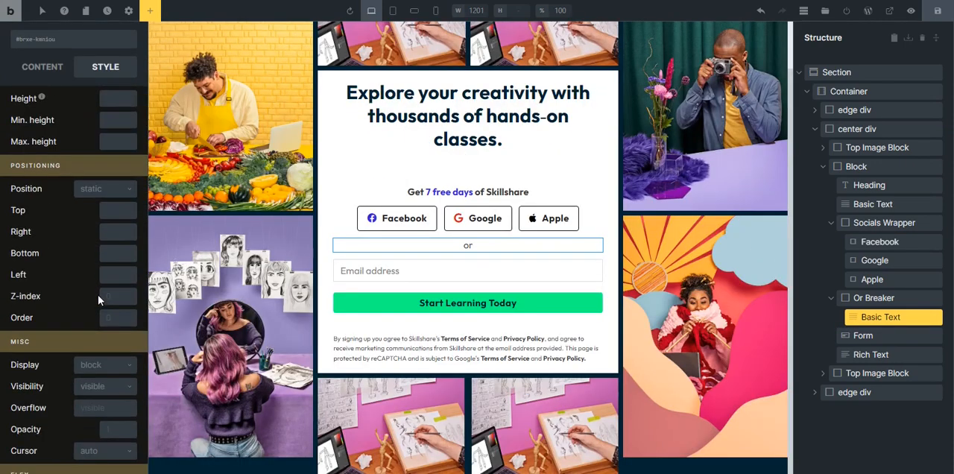
left_click(103, 189)
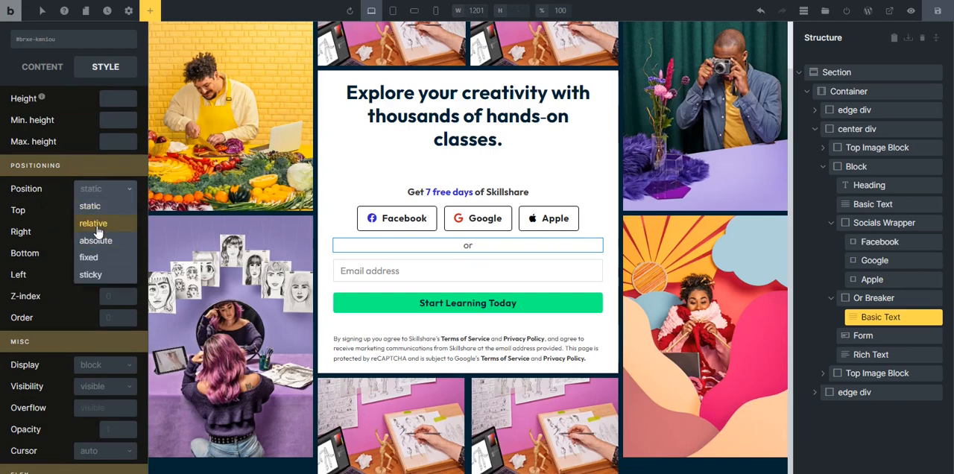
left_click(94, 228)
scroll(44, 241, "up", 5)
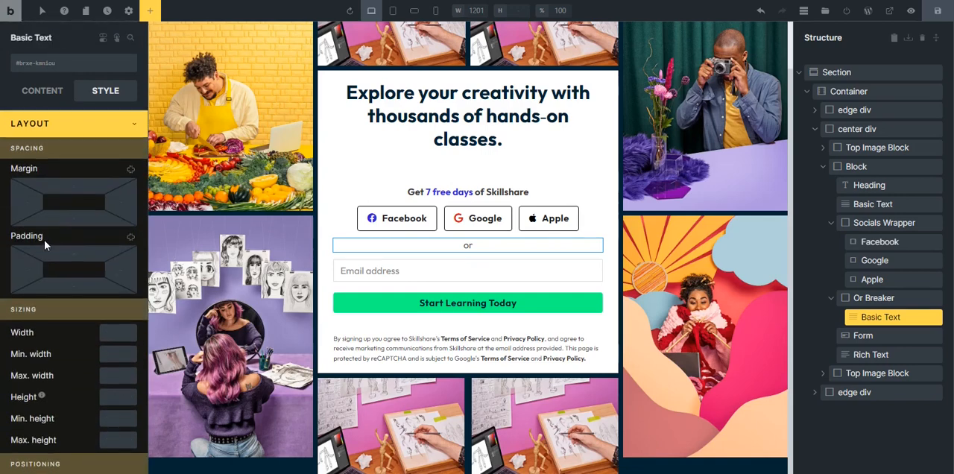
left_click(68, 131)
Return to the "or" text's ::before pseudo-element and set its top offset to 50%.
left_click(41, 14)
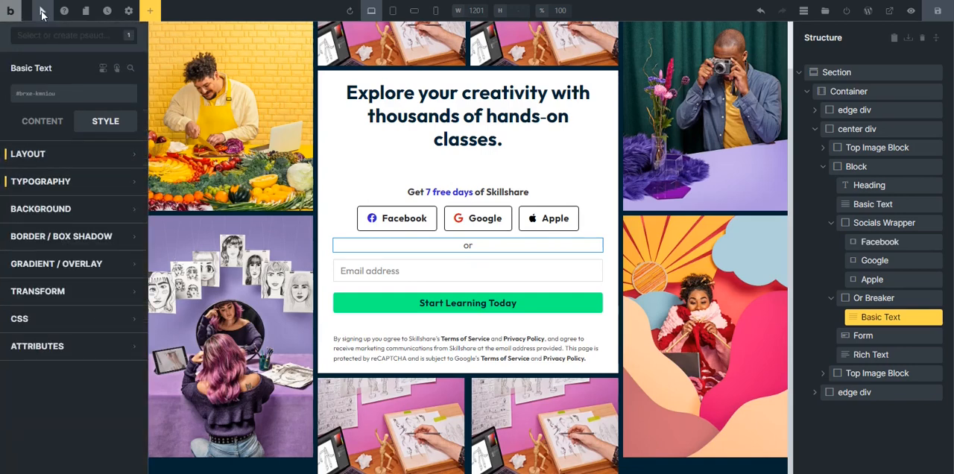
left_click(46, 35)
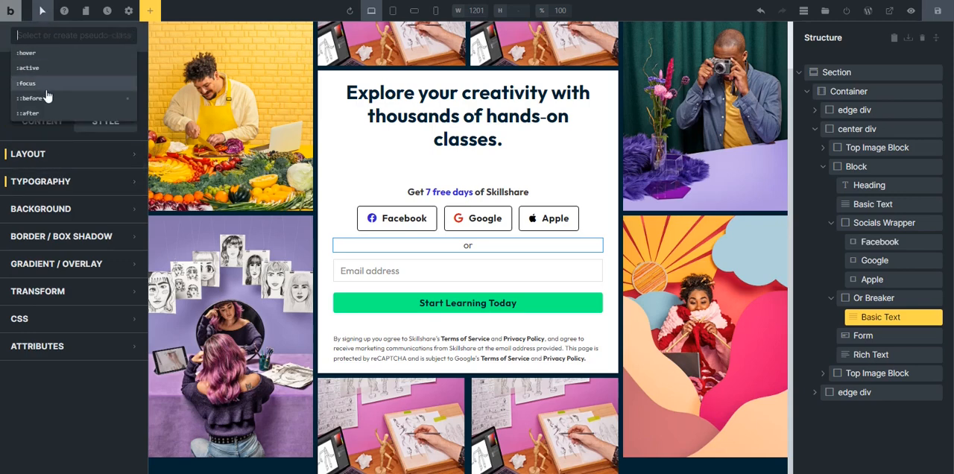
left_click(52, 99)
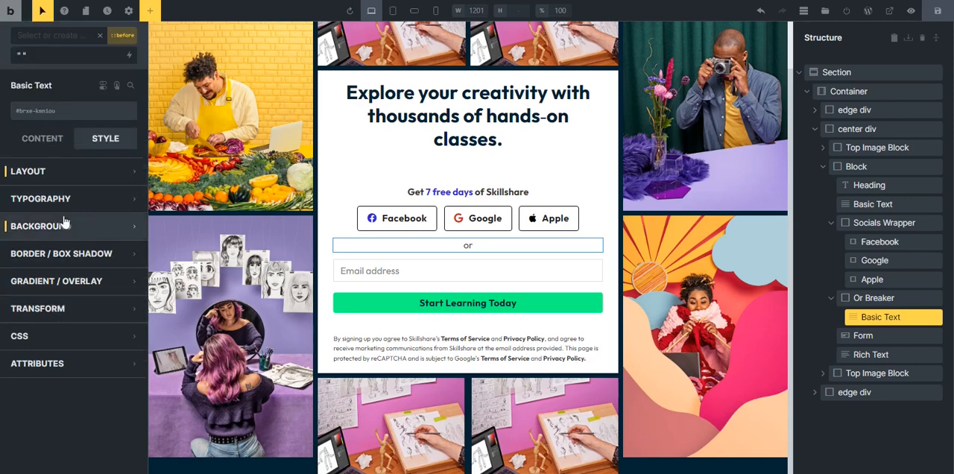
left_click(74, 184)
scroll(78, 257, "down", 5)
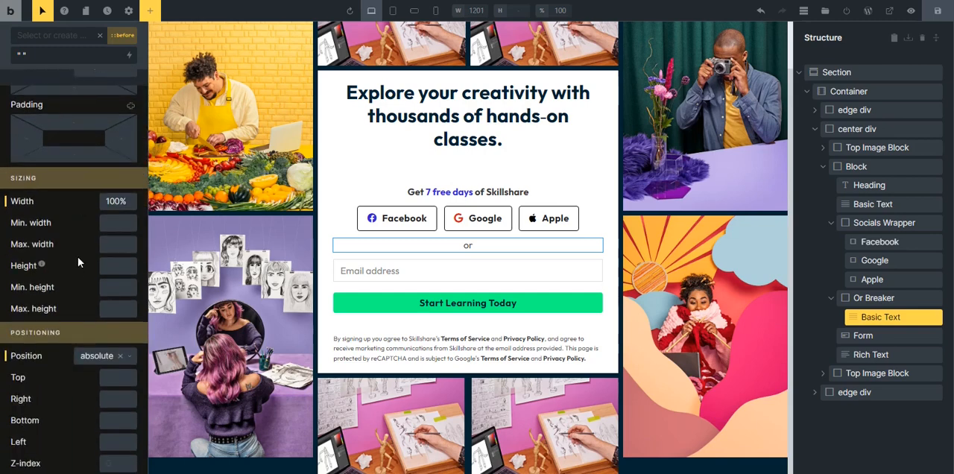
scroll(79, 271, "up", 5)
scroll(79, 260, "down", 5)
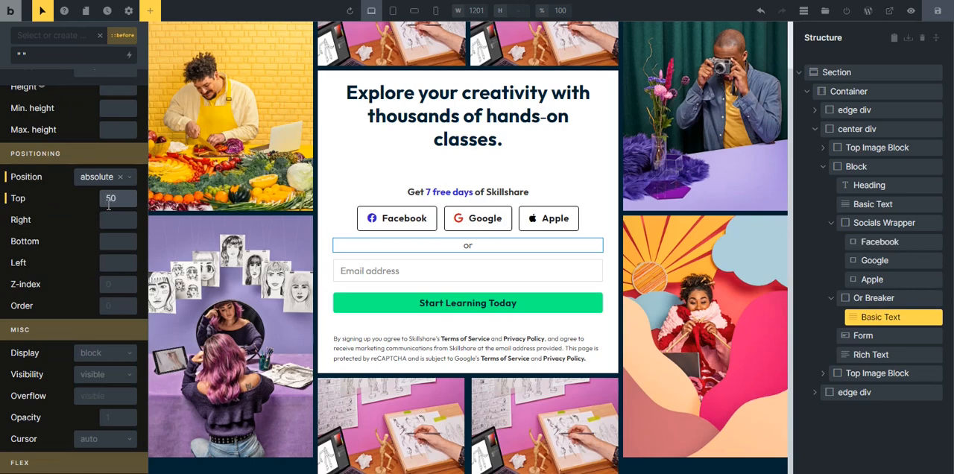
scroll(108, 213, "up", 4)
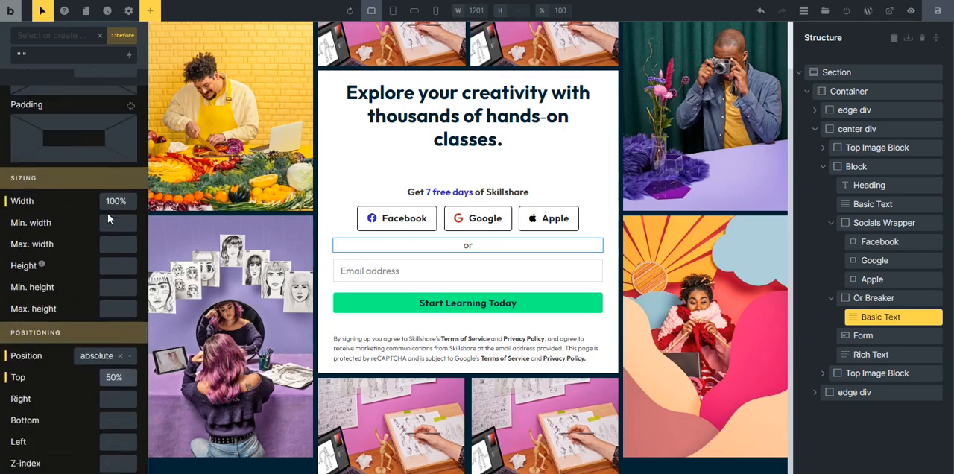
Set the height of the "or" text's ::before pseudo-element to 1.
scroll(73, 212, "up", 3)
scroll(91, 300, "down", 2)
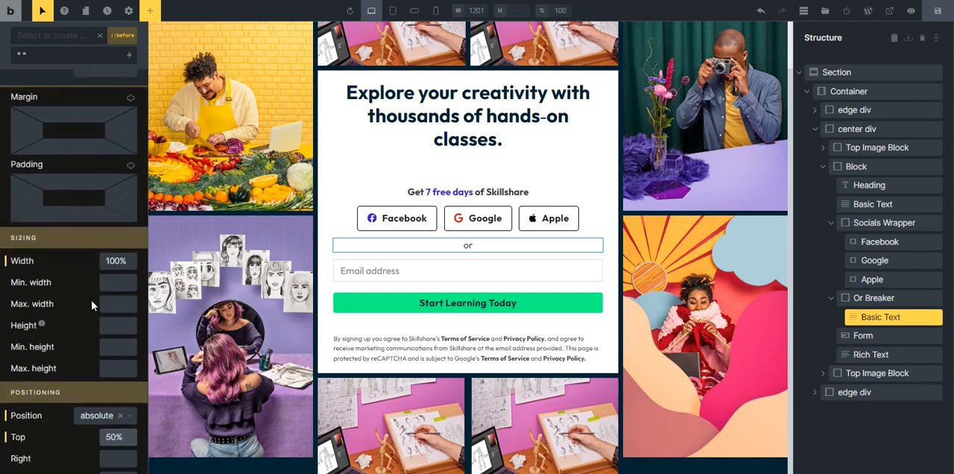
left_click(114, 332)
type("1")
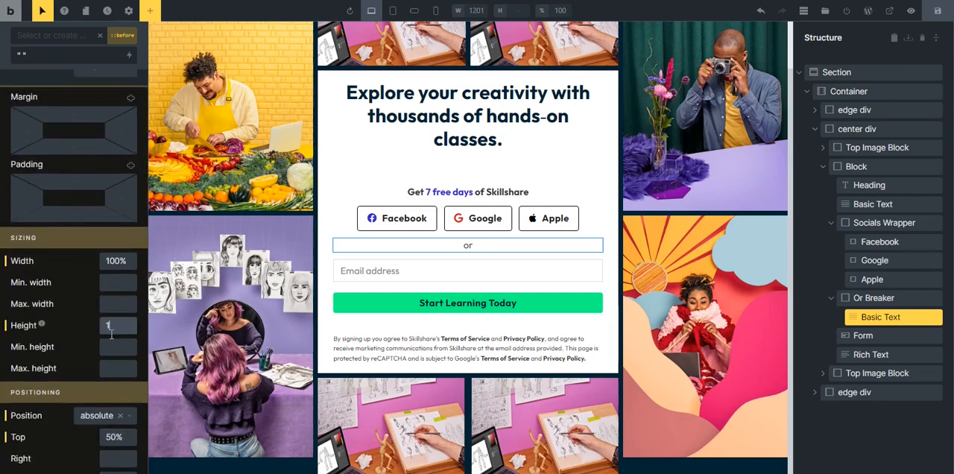
Set the left offset of the ::before line to 0 so it spans the "or" text's full width.
scroll(88, 275, "up", 3)
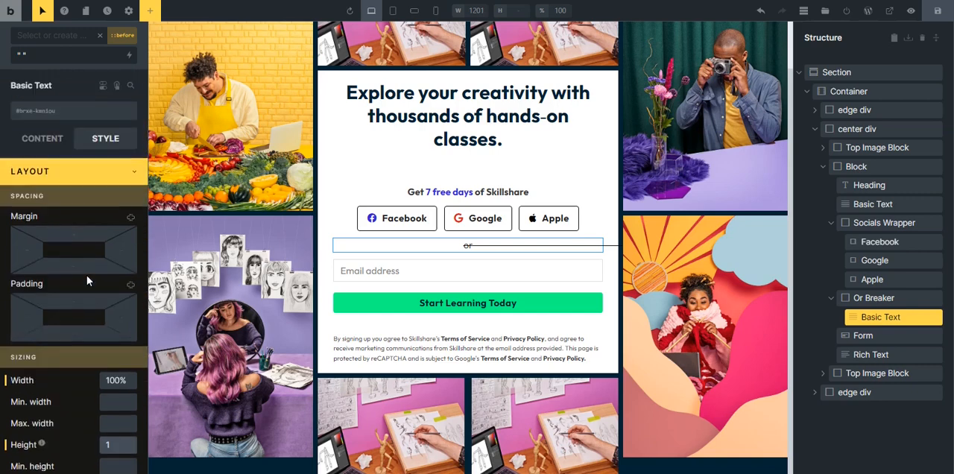
scroll(89, 224, "down", 5)
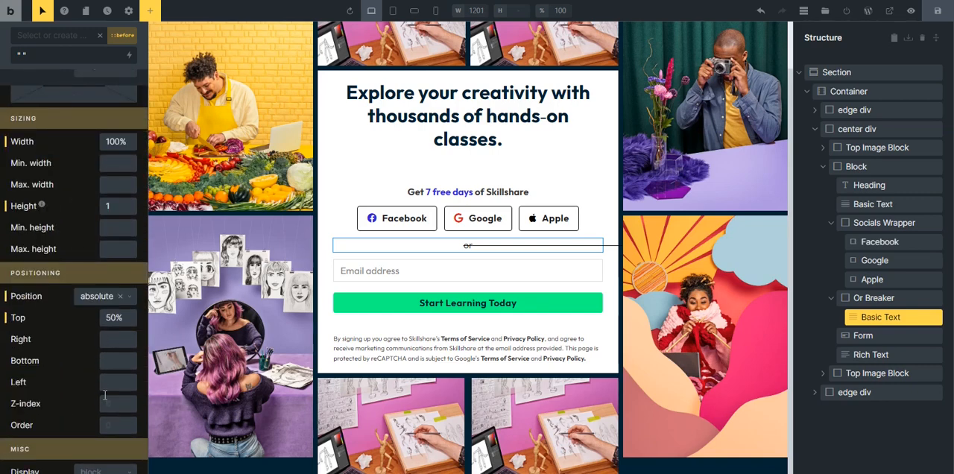
left_click(110, 384)
type("0")
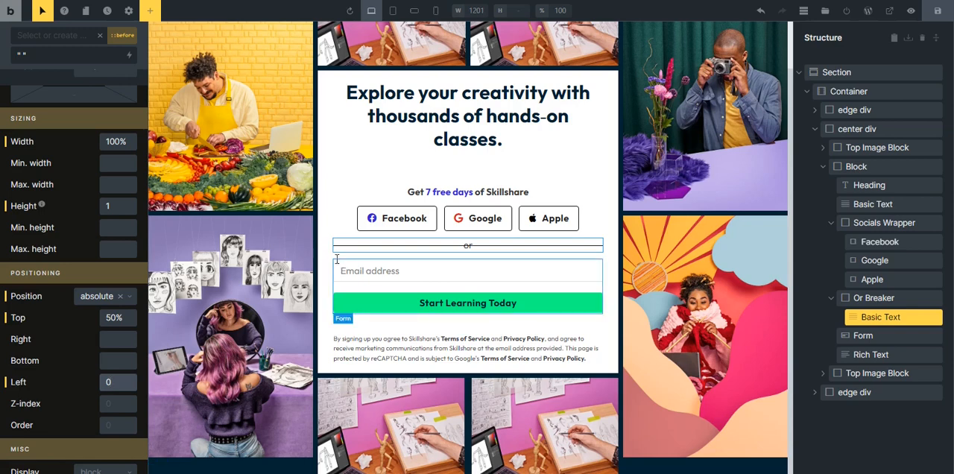
scroll(59, 306, "up", 3)
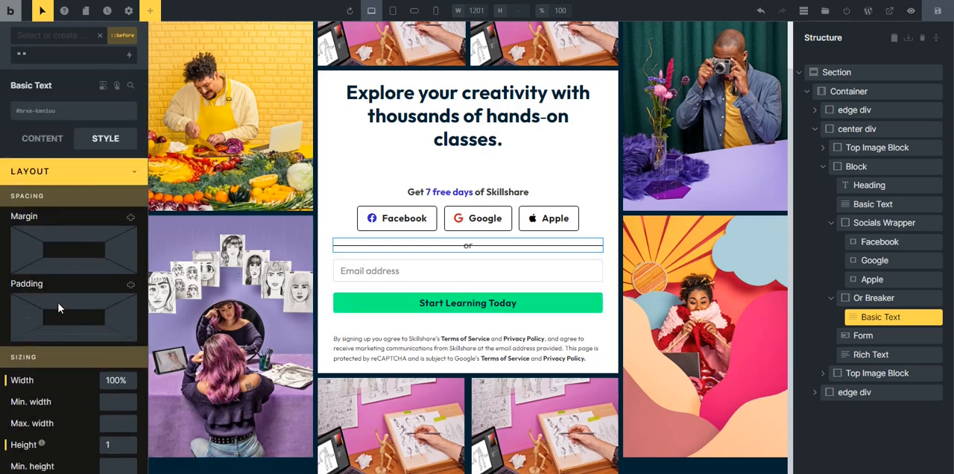
left_click(90, 179)
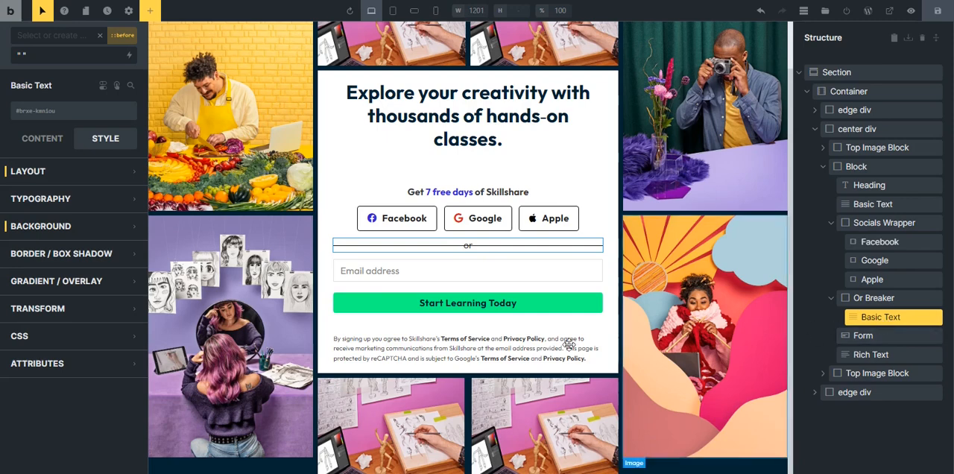
Try a z-index of -1 on the ::before line of the "or" text and clear it again.
left_click(60, 171)
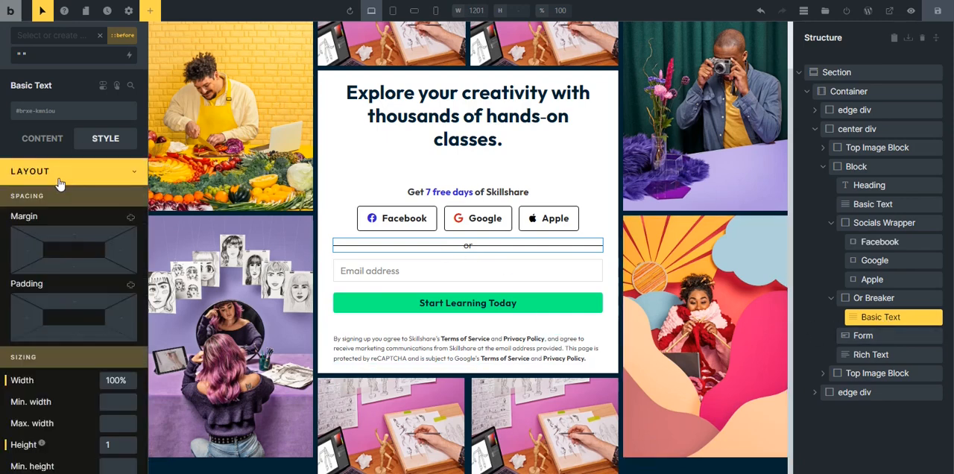
scroll(81, 296, "down", 3)
scroll(102, 325, "down", 2)
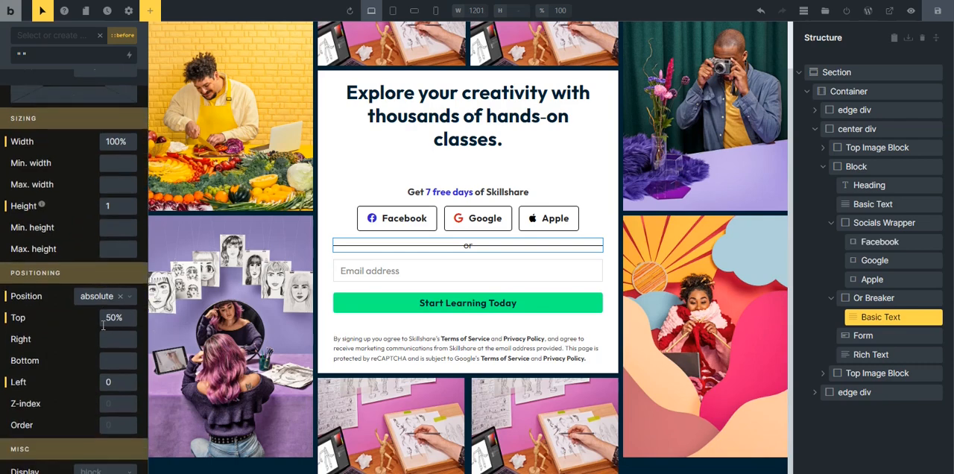
scroll(96, 400, "down", 2)
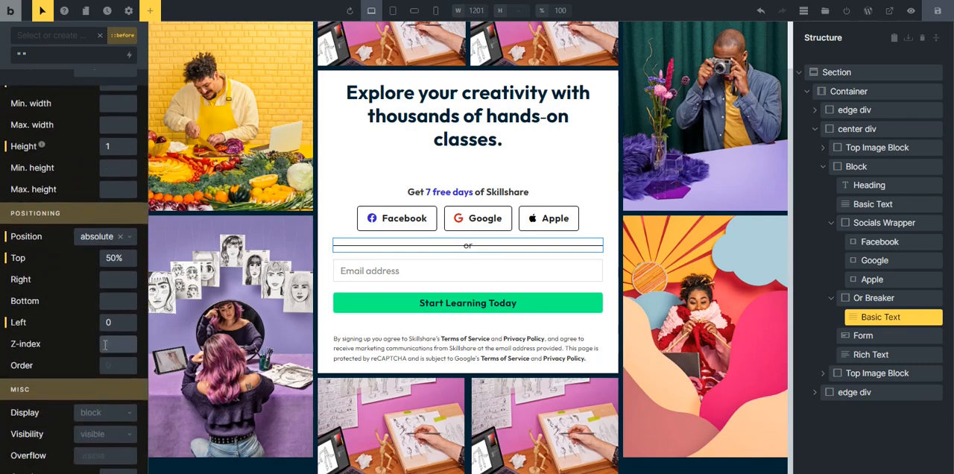
left_click(107, 343)
type("-1")
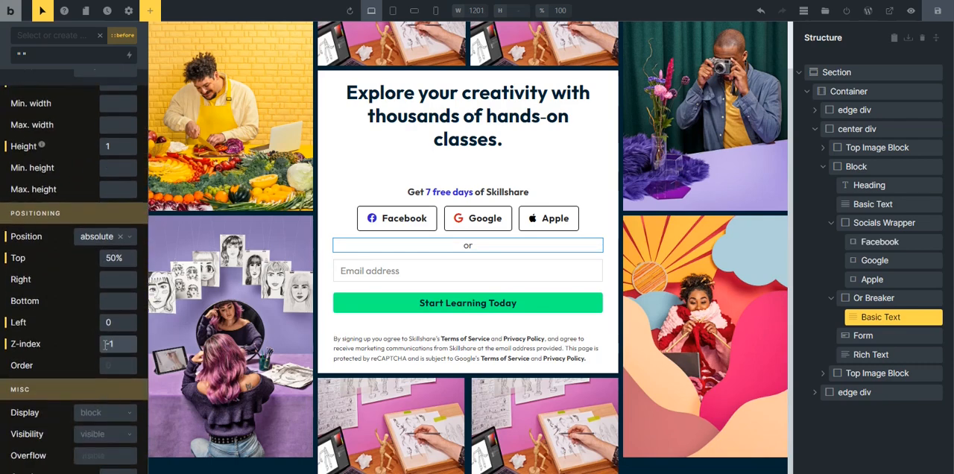
left_click(5, 346)
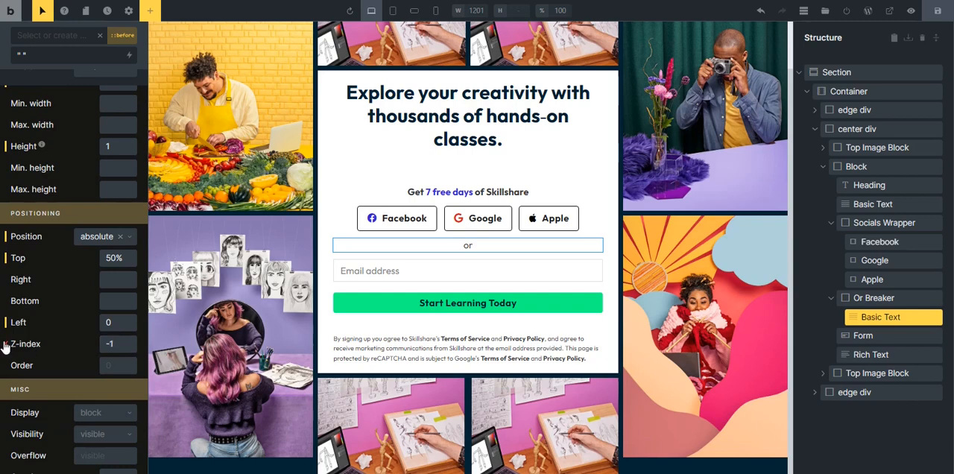
scroll(45, 256, "up", 5)
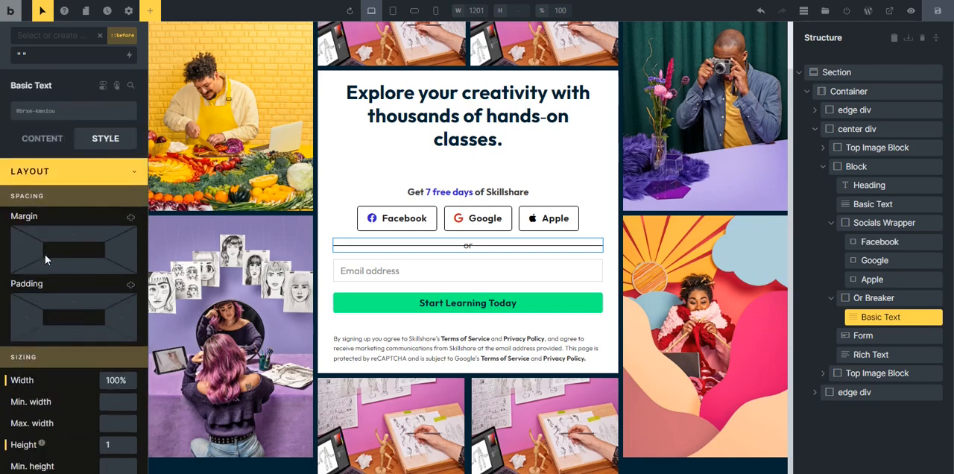
Leave the ::before pseudo-element and add custom CSS to the "or" text itself: root { isolation: isolate; }.
left_click(42, 12)
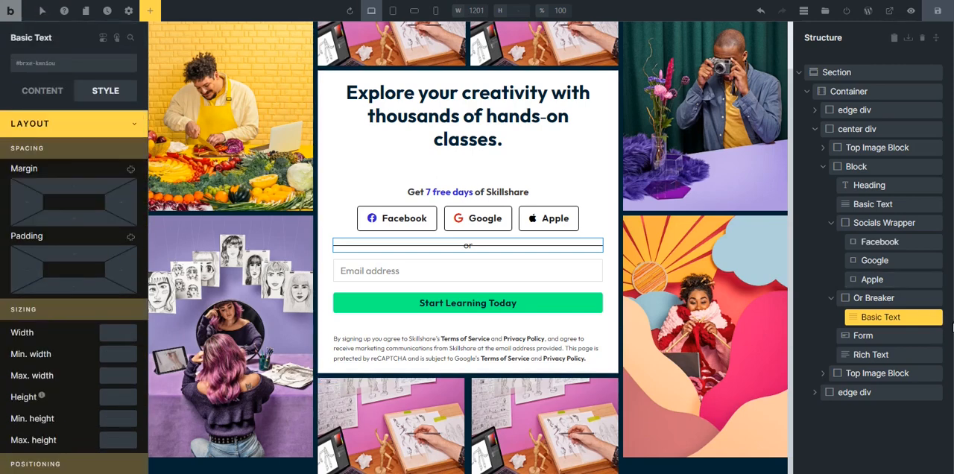
left_click(108, 133)
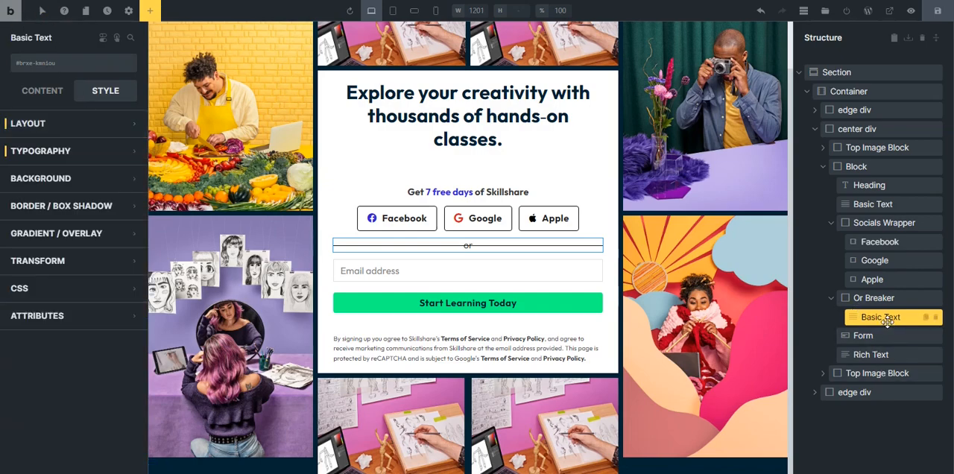
left_click(110, 295)
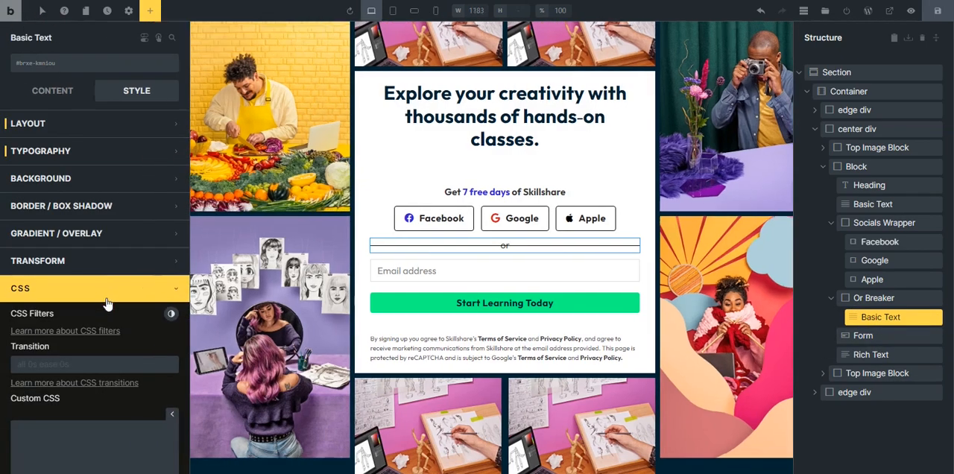
scroll(110, 321, "down", 2)
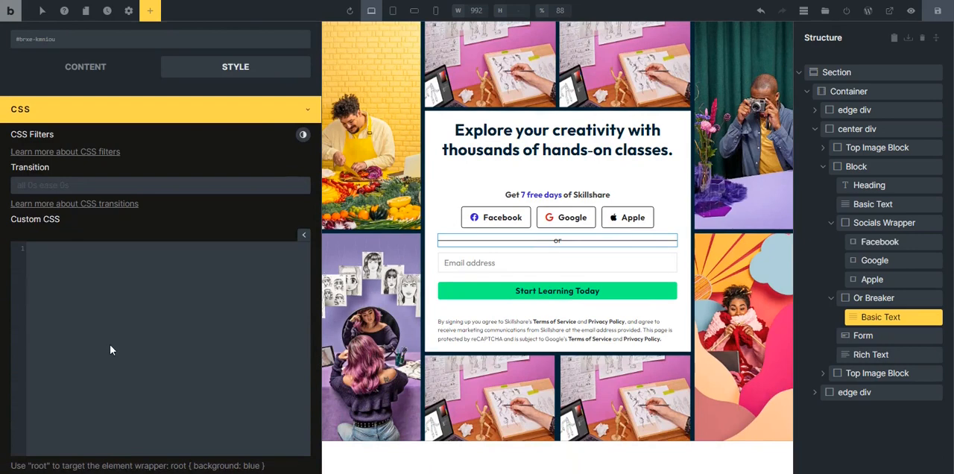
left_click(79, 264)
type("roo")
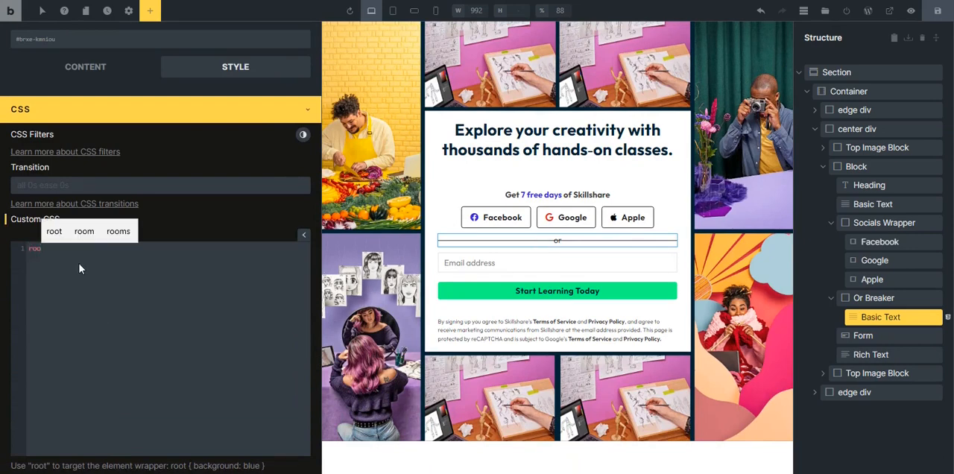
type("t")
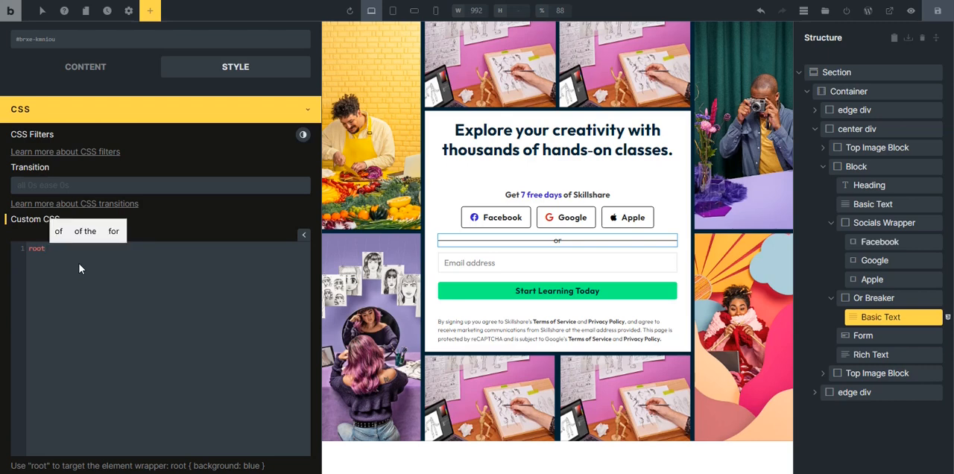
type(" {}")
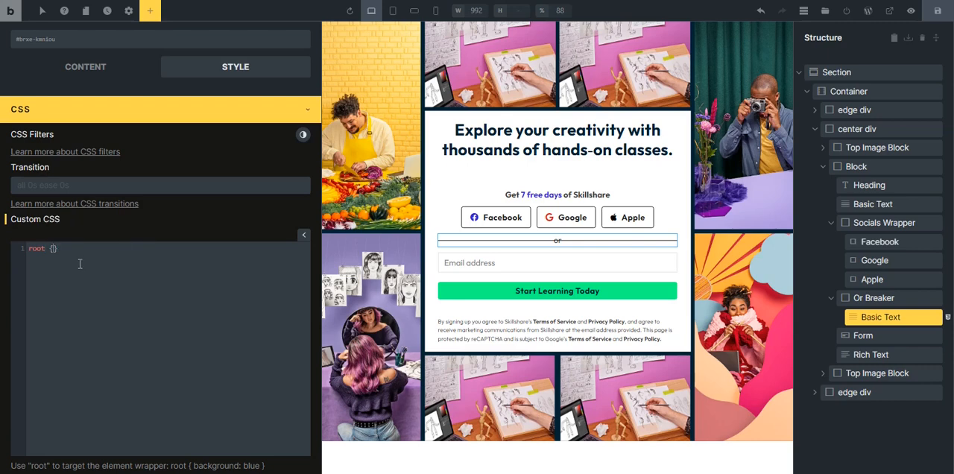
key("Return")
type("iso")
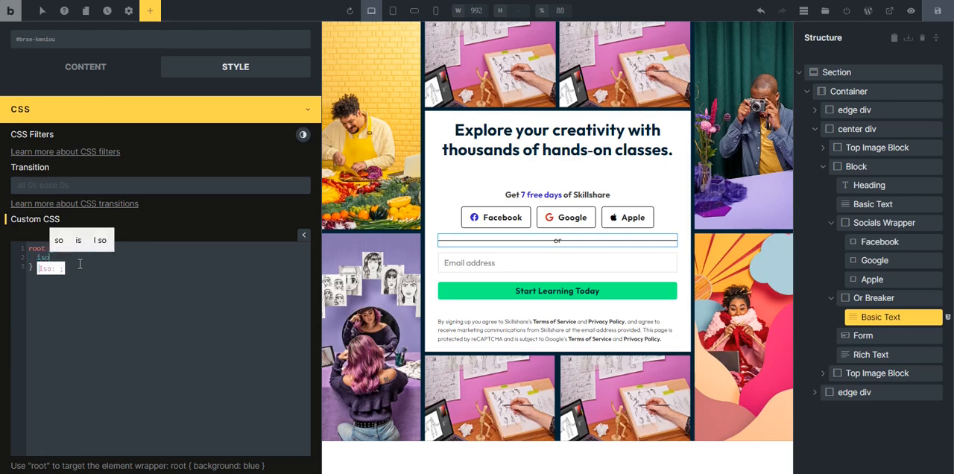
type("lation")
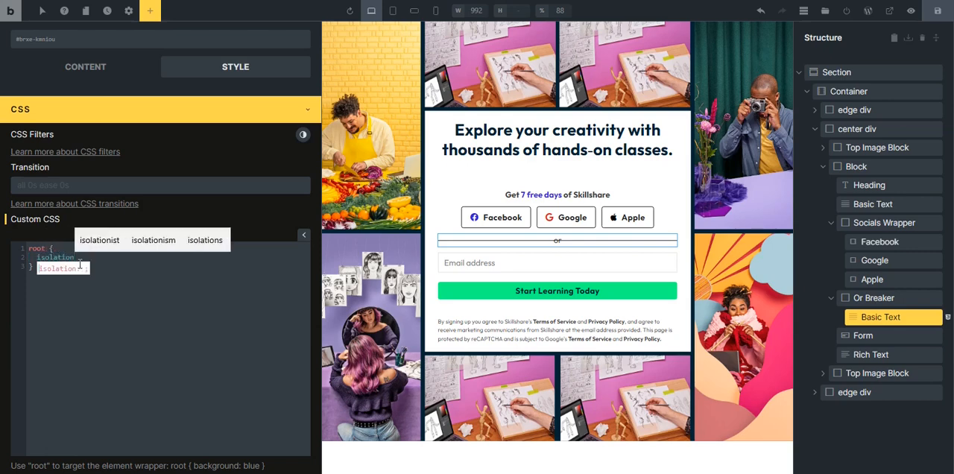
type(": isolate")
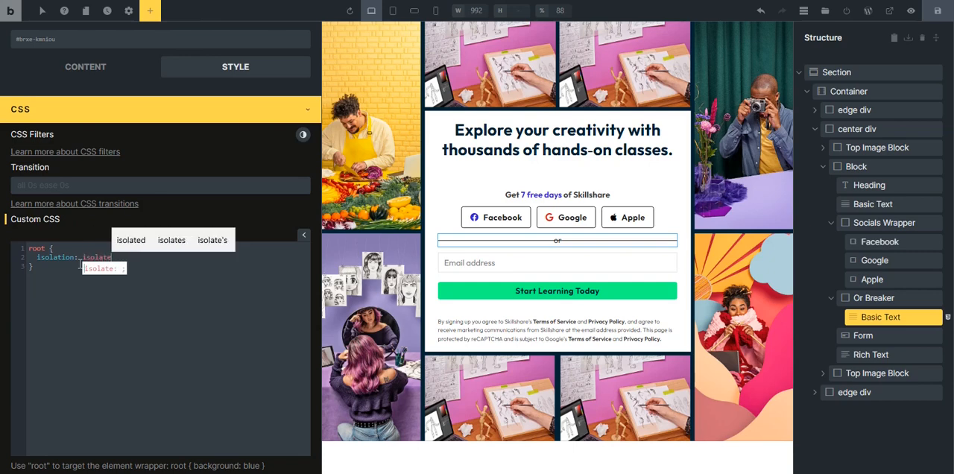
type(";")
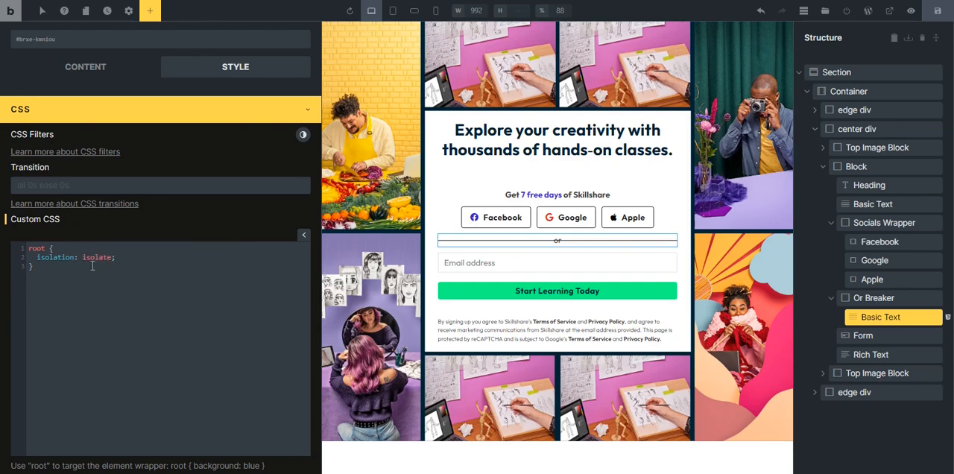
scroll(149, 283, "up", 3)
left_click(234, 293)
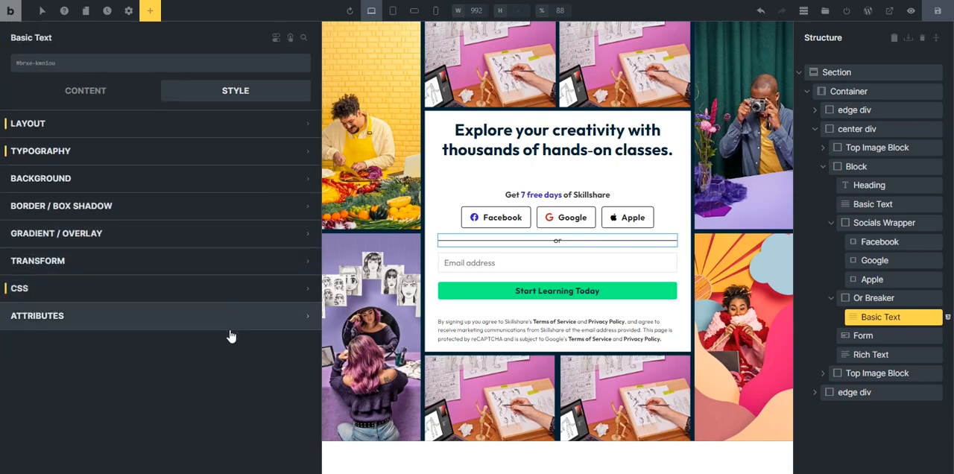
Return to the "or" text's ::before pseudo-element and set its background color to var(--accent).
left_click(70, 94)
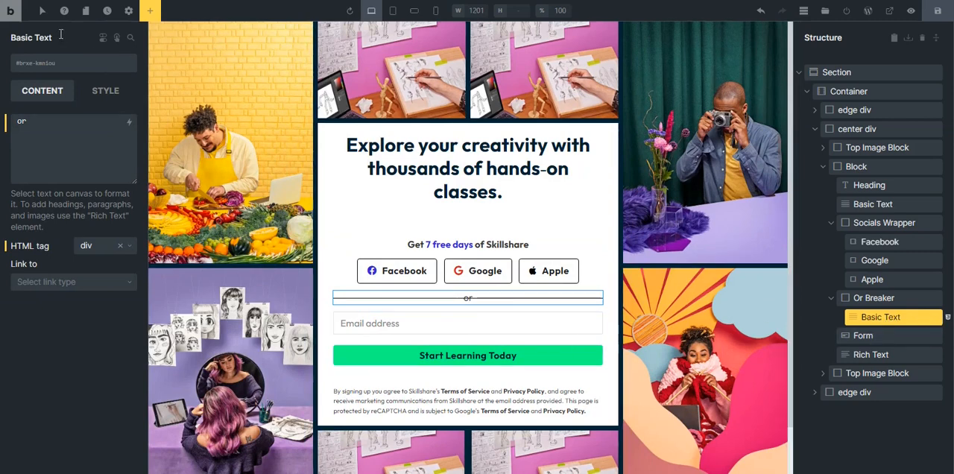
left_click(43, 12)
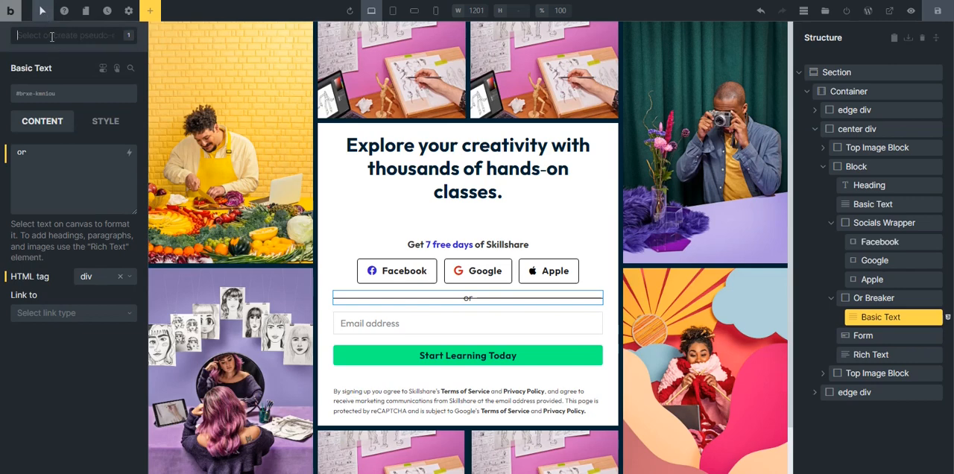
left_click(51, 36)
left_click(48, 100)
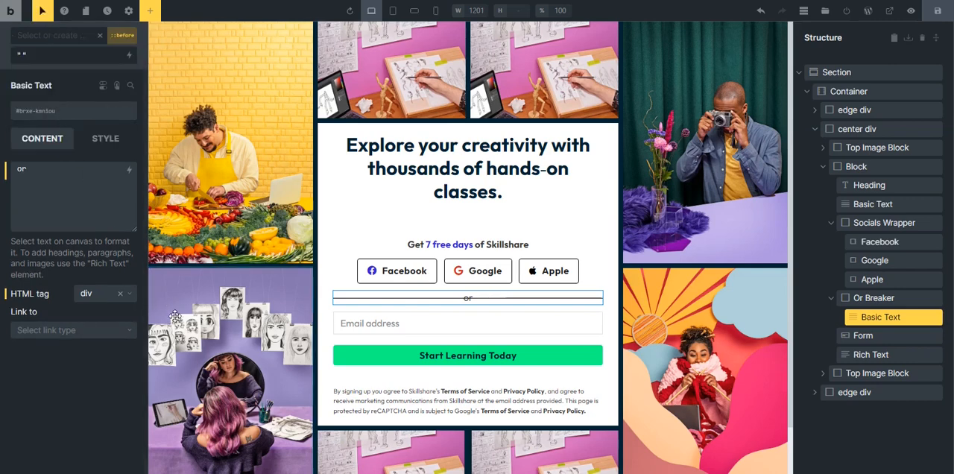
left_click(96, 144)
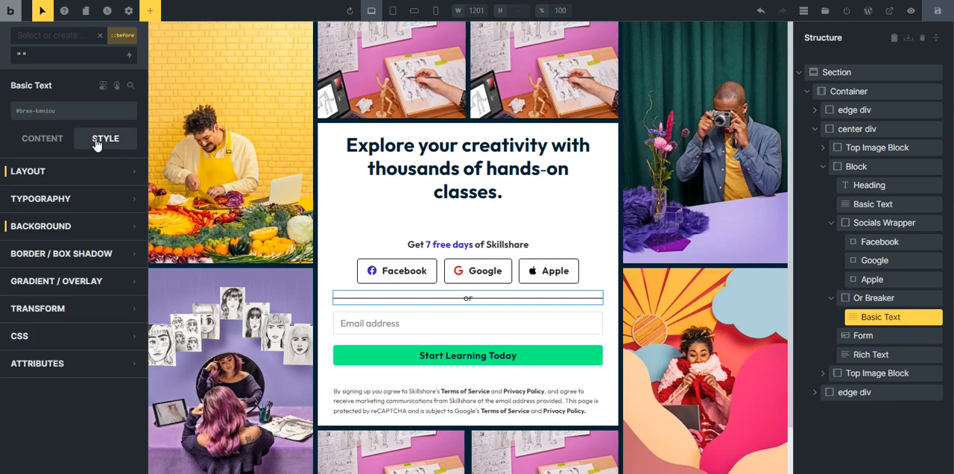
left_click(91, 235)
left_click(129, 251)
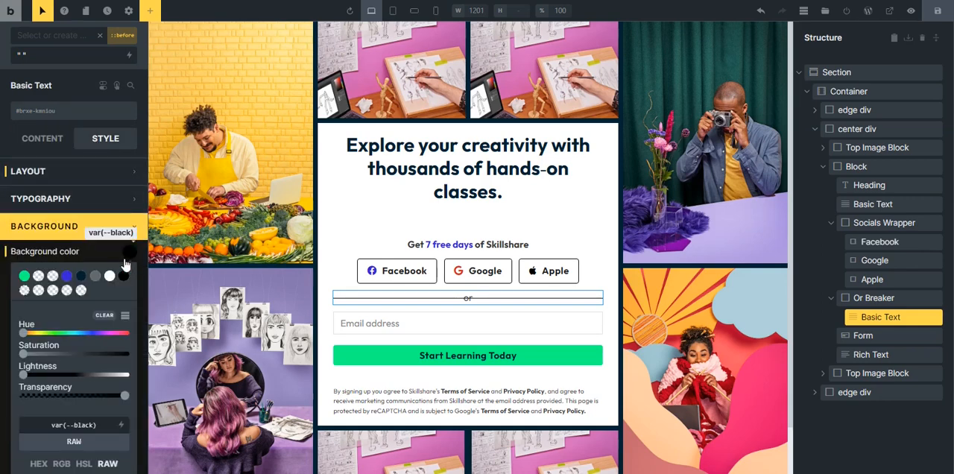
left_click(67, 276)
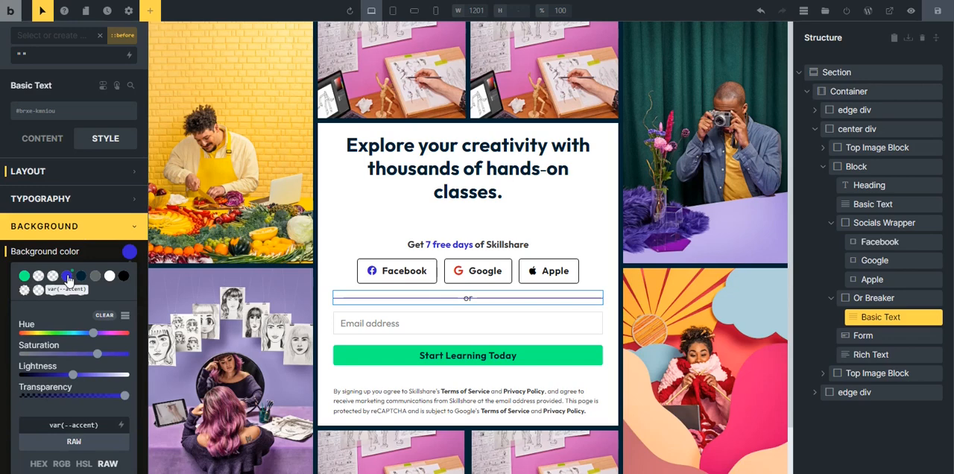
left_click(83, 227)
Thicken the ::before line behind the "or" text, trying heights of 5 and 10.
left_click(88, 179)
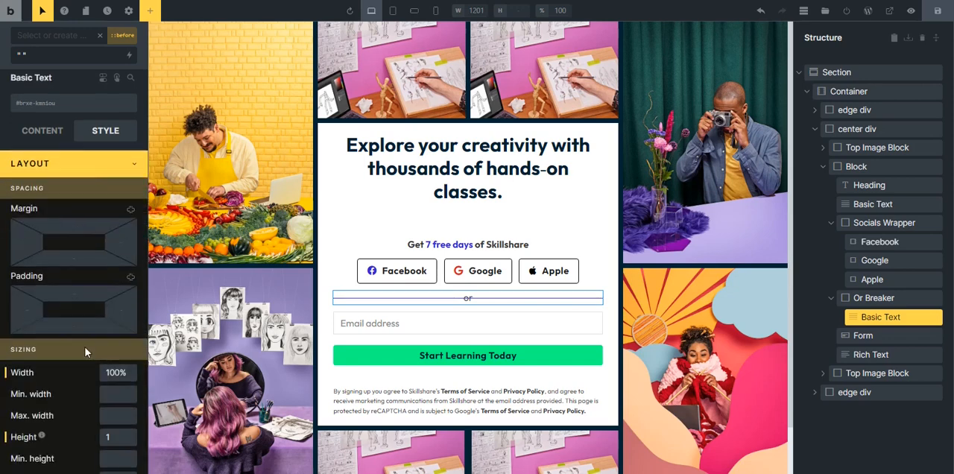
scroll(90, 345, "down", 2)
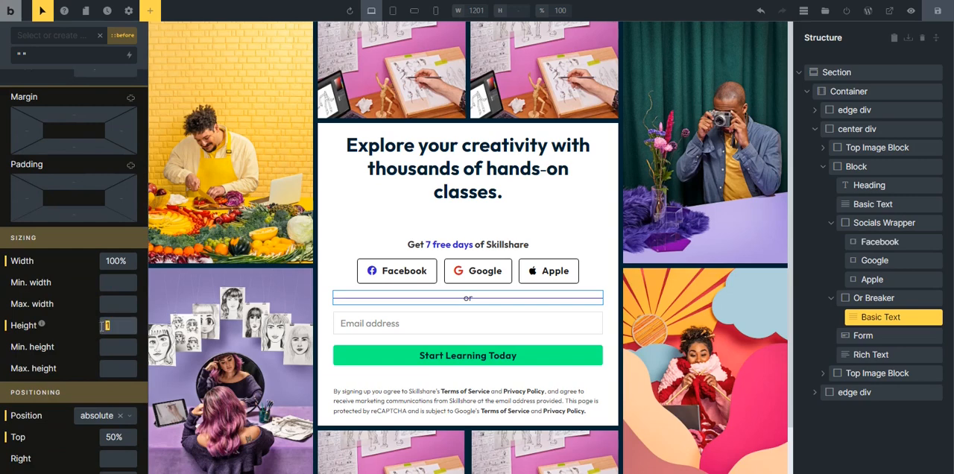
type("5")
left_click_drag(112, 325, 97, 327)
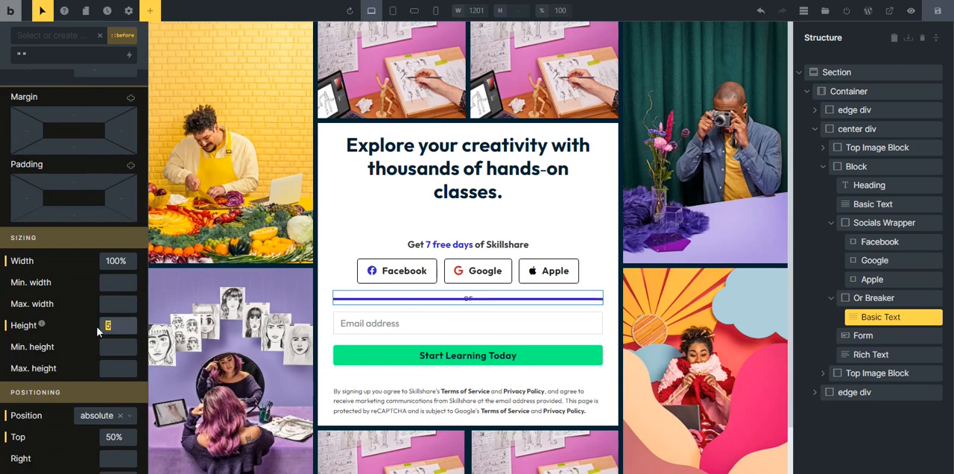
type("10")
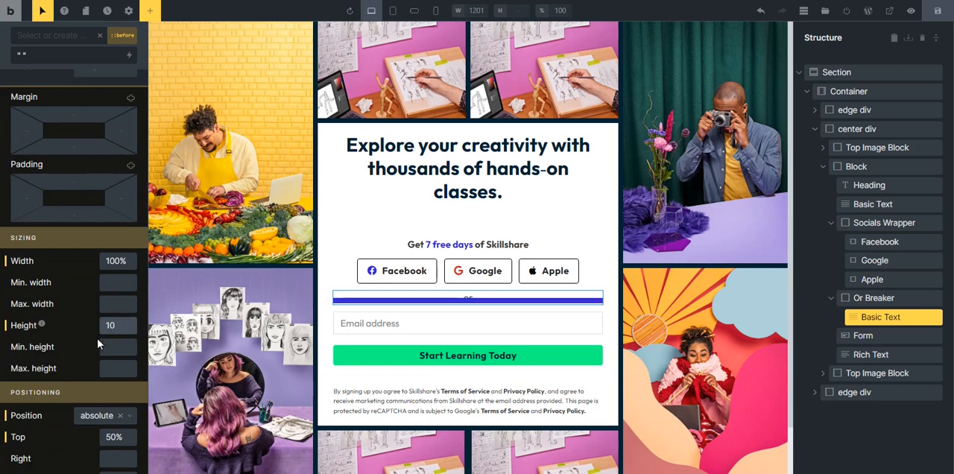
scroll(82, 246, "up", 2)
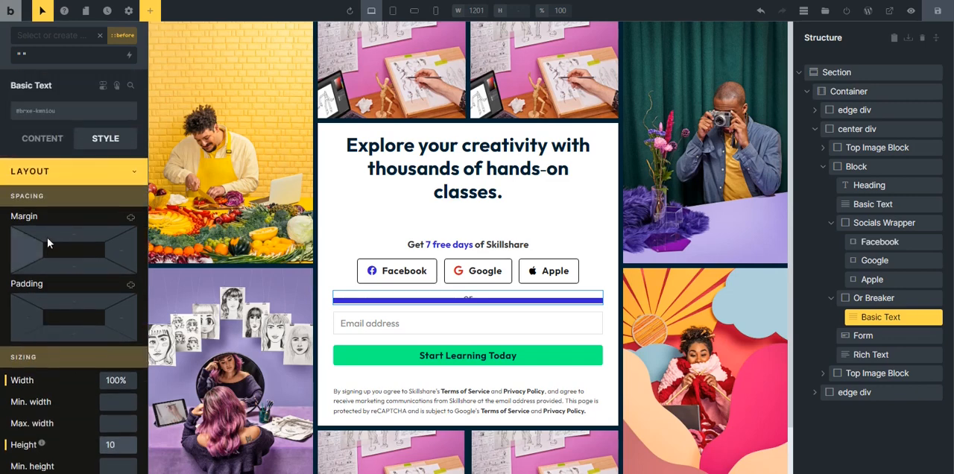
left_click(67, 171)
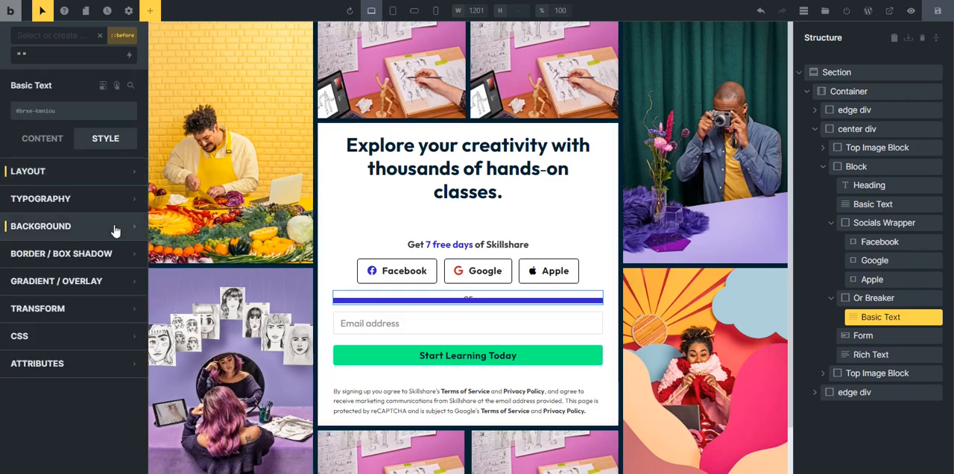
Set the z-index of the "or" text's ::before line to -1.
left_click(22, 172)
scroll(90, 297, "down", 5)
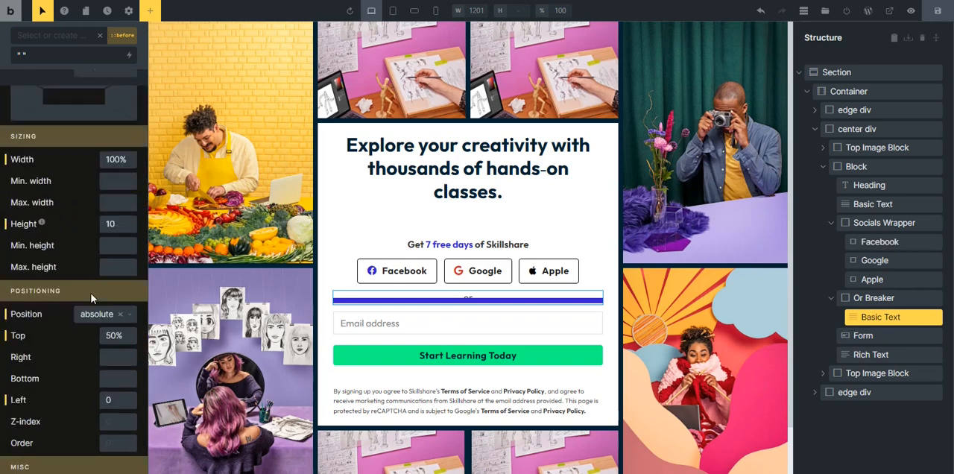
scroll(88, 322, "down", 1)
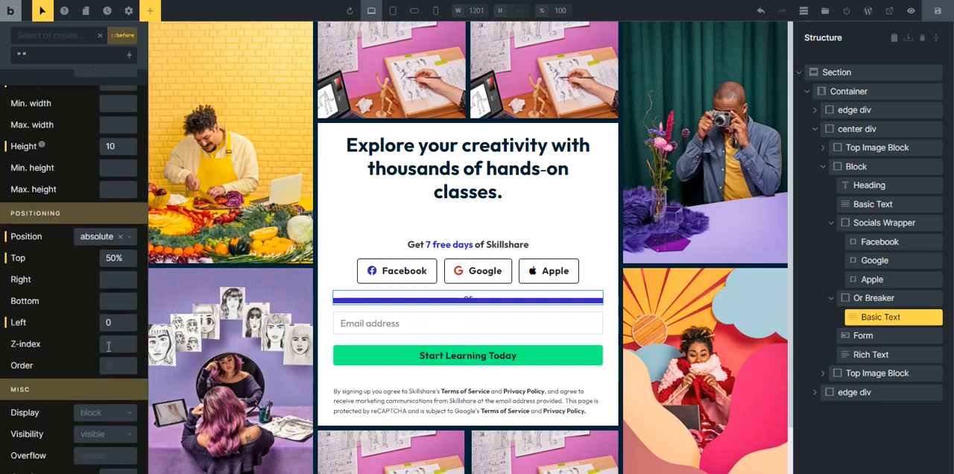
left_click(108, 345)
type("-1")
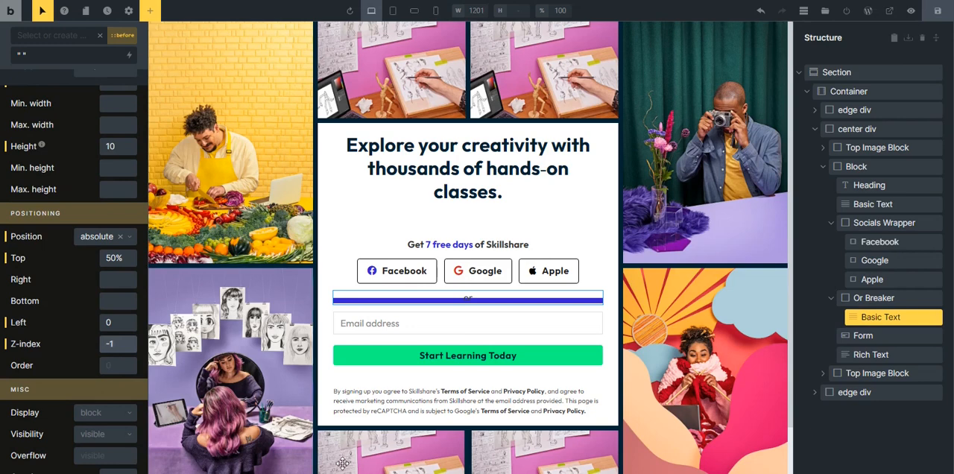
scroll(470, 291, "down", 1)
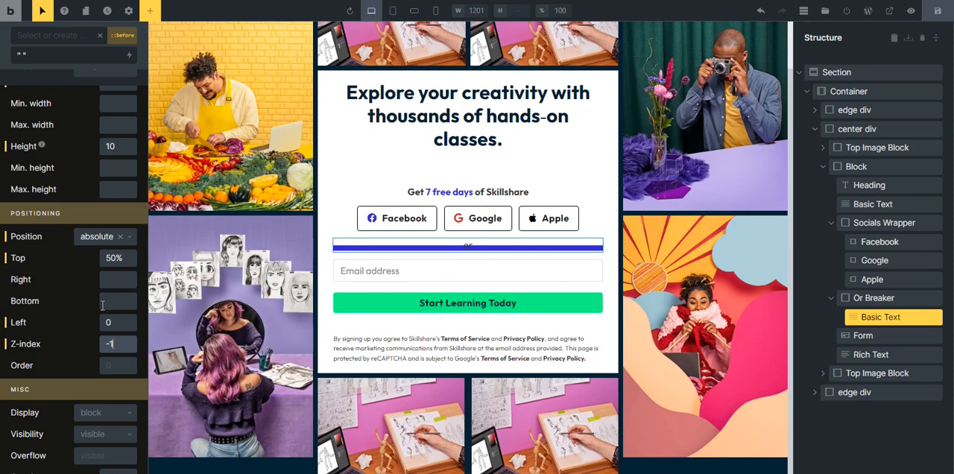
Reduce the height of the "or" text's ::before line to 1.
scroll(108, 268, "up", 2)
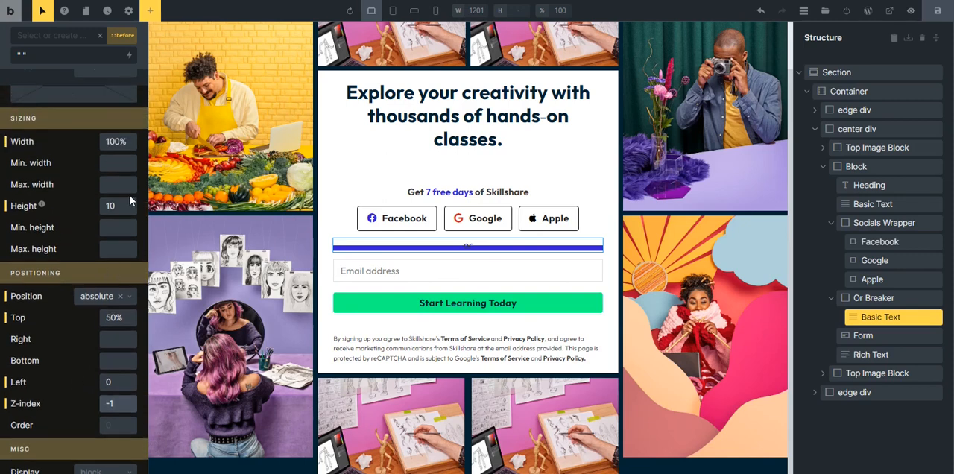
left_click(112, 205)
key("BackSpace")
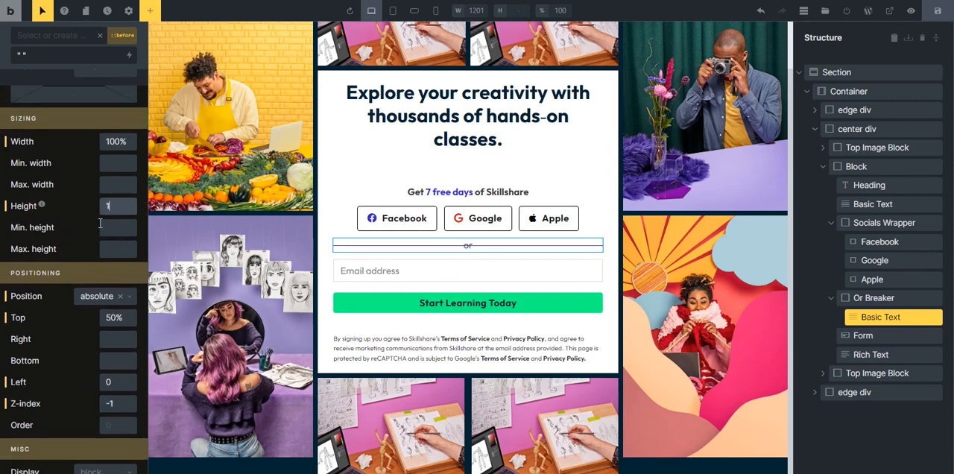
scroll(111, 223, "up", 3)
left_click(95, 125)
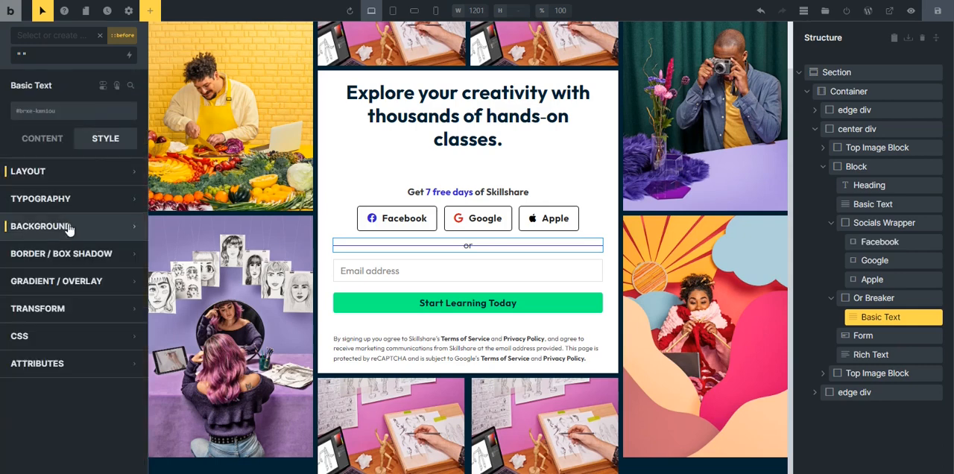
Set the ::before line's background color to var(--black) from the ACSS Global palette and leave the pseudo-element.
left_click(71, 228)
left_click(129, 253)
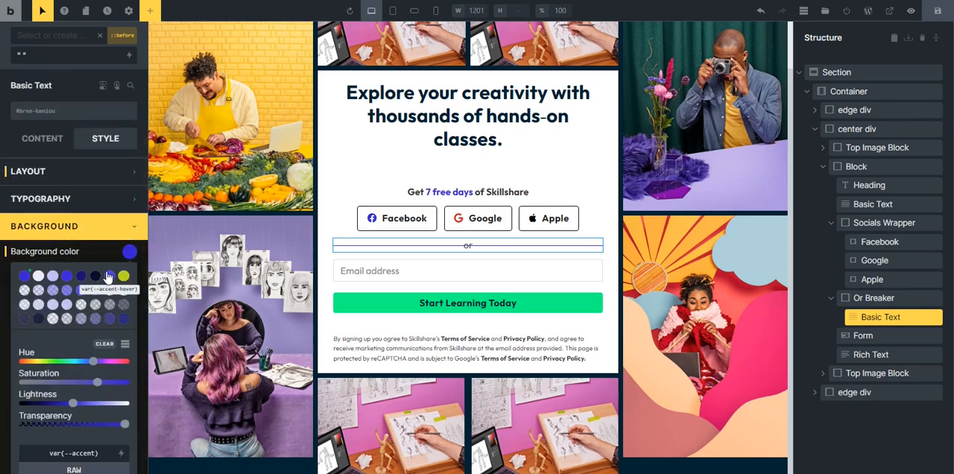
scroll(93, 298, "down", 2)
left_click(73, 402)
scroll(71, 395, "down", 1)
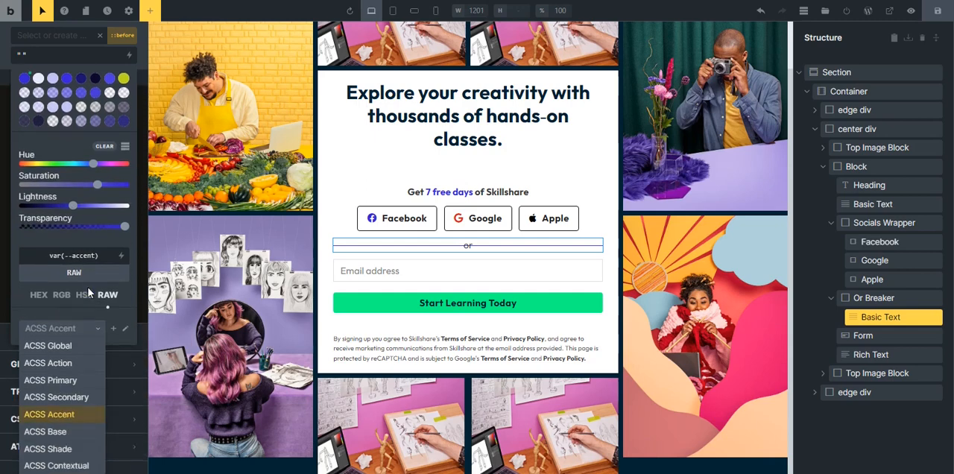
left_click(65, 346)
scroll(108, 179, "up", 3)
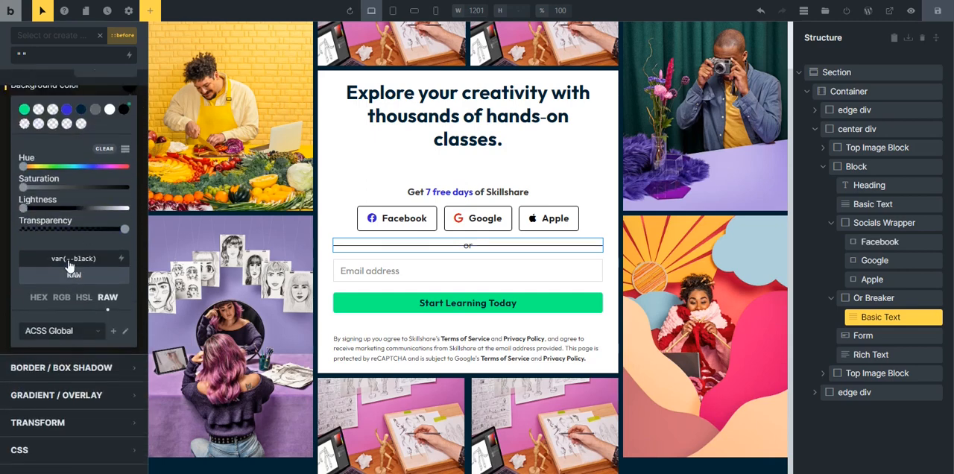
left_click(94, 234)
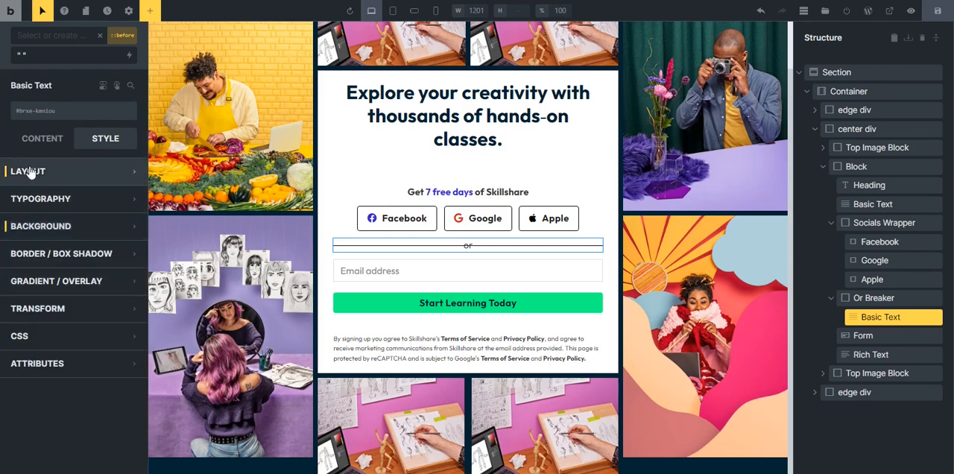
left_click(42, 11)
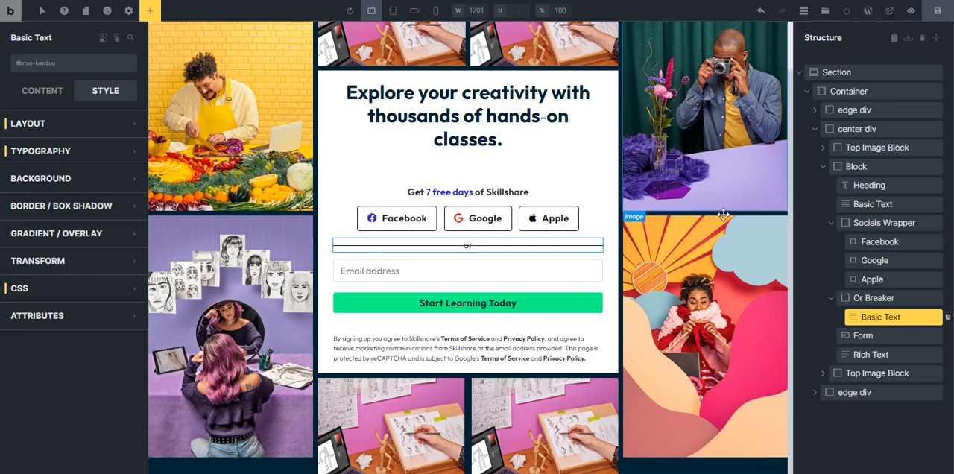
Give the "or" text an ::after pseudo-element with a white background color.
left_click(41, 10)
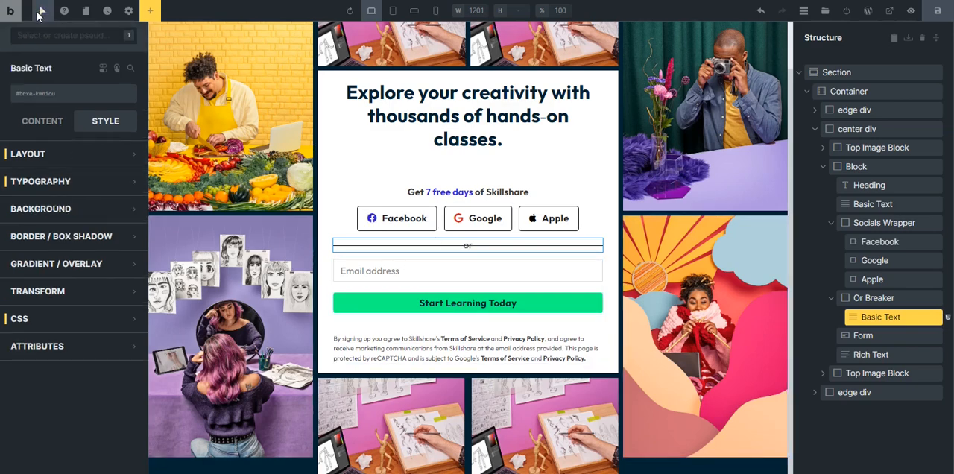
left_click(63, 36)
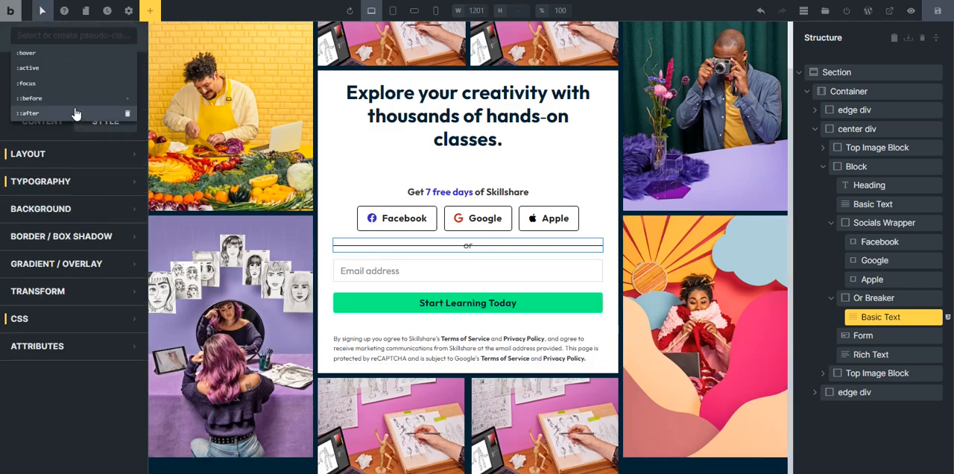
left_click(76, 114)
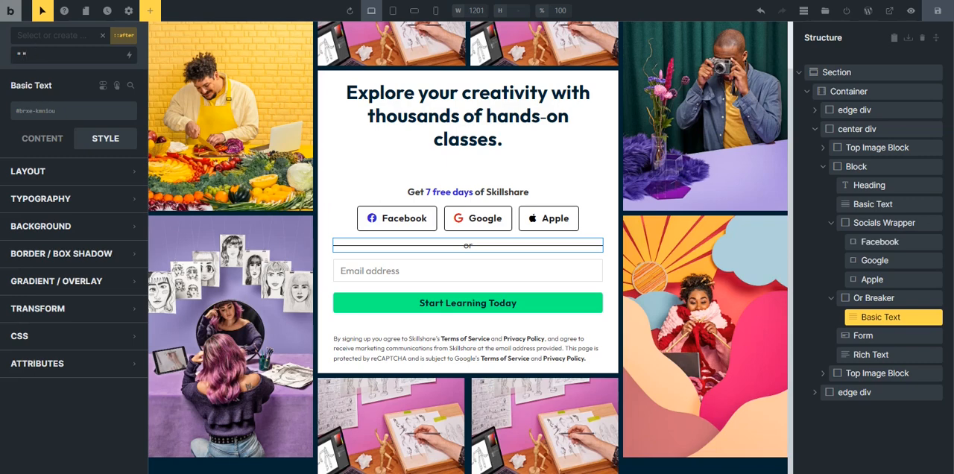
left_click(80, 225)
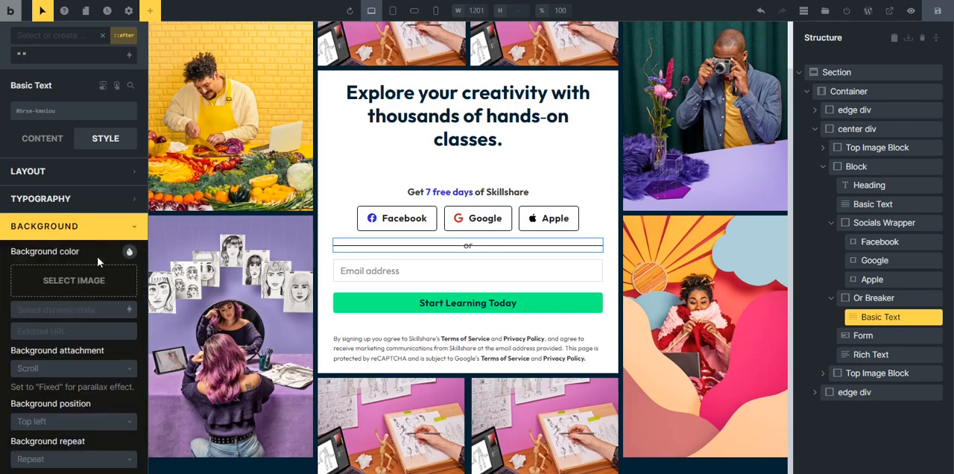
left_click(128, 252)
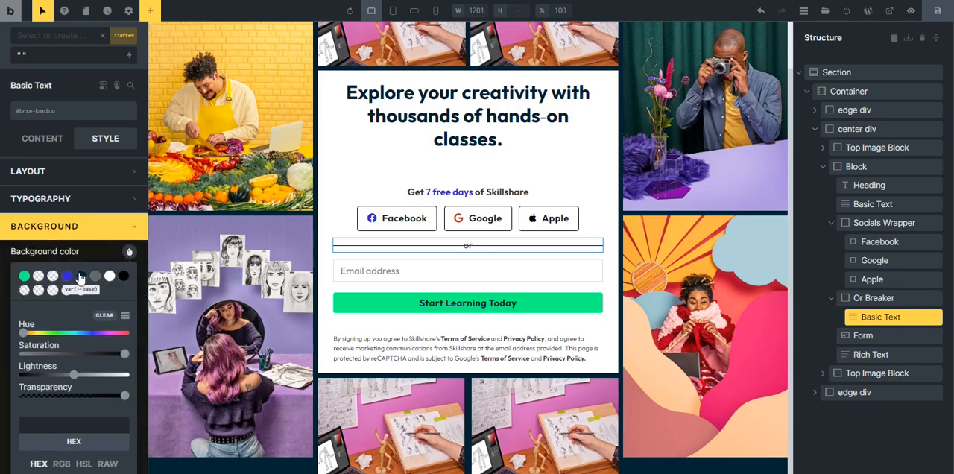
left_click(109, 276)
left_click(83, 226)
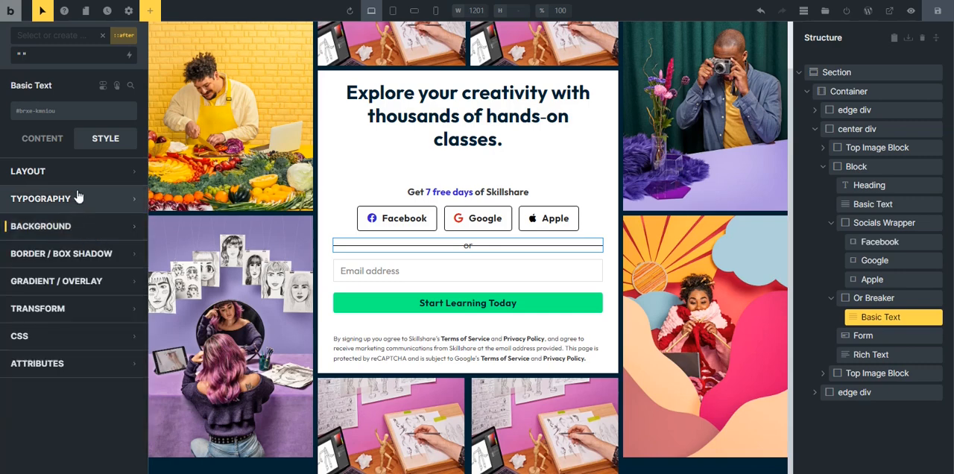
Set the "or" text's ::after pseudo-element to 100% height and 20% width.
left_click(78, 171)
scroll(80, 283, "down", 3)
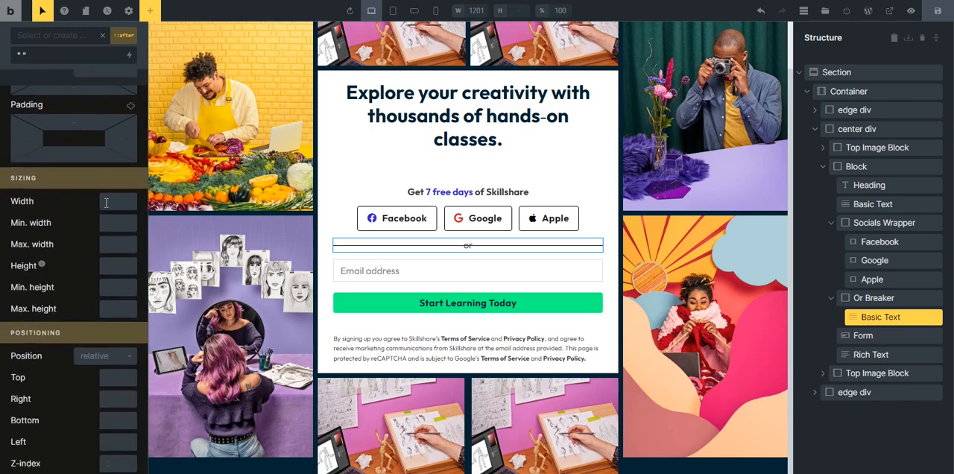
left_click(114, 269)
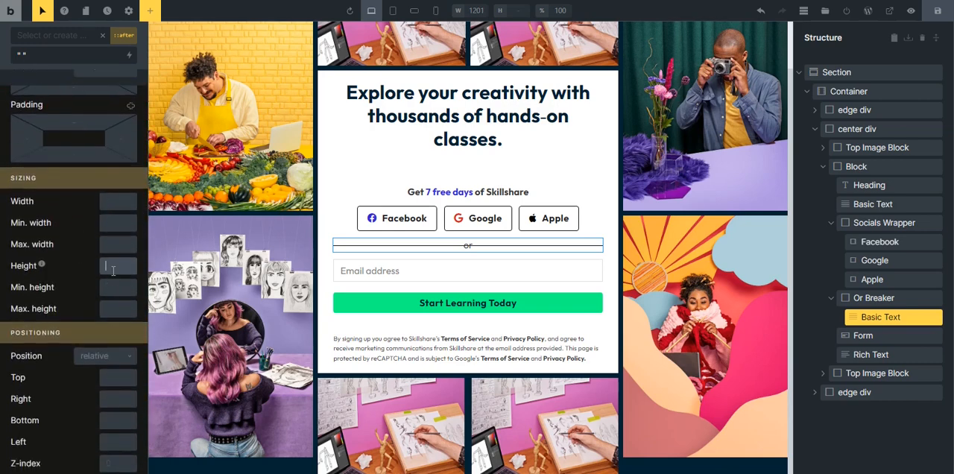
type("100")
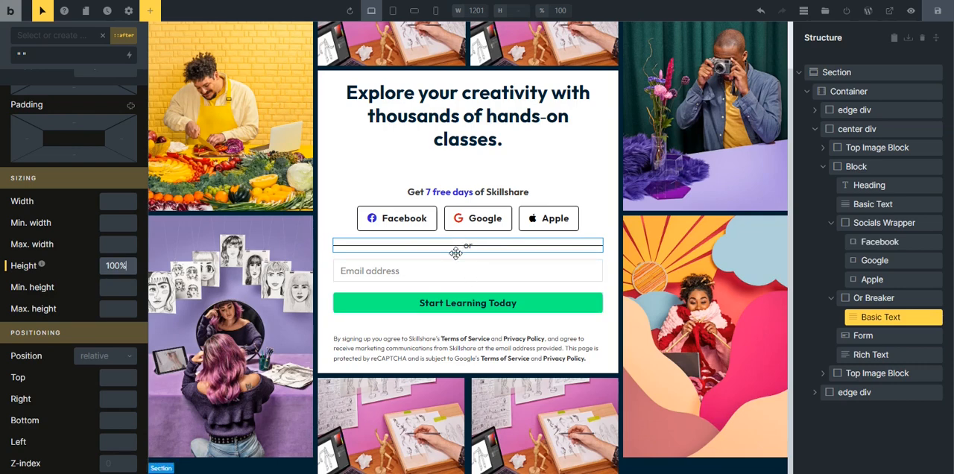
left_click(115, 202)
type("20")
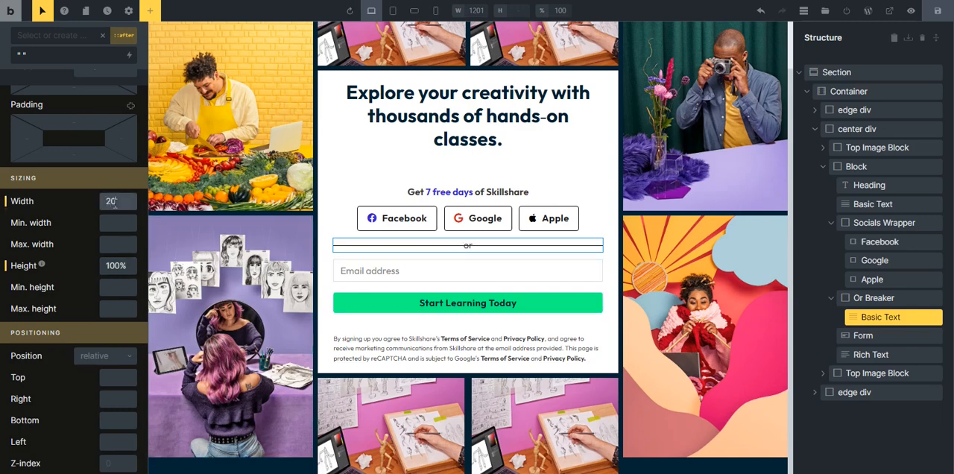
scroll(89, 196, "up", 3)
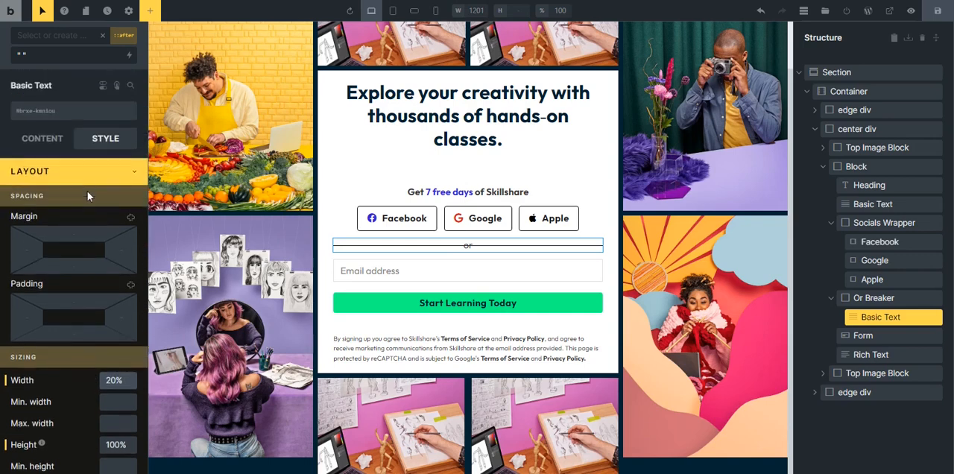
left_click(86, 182)
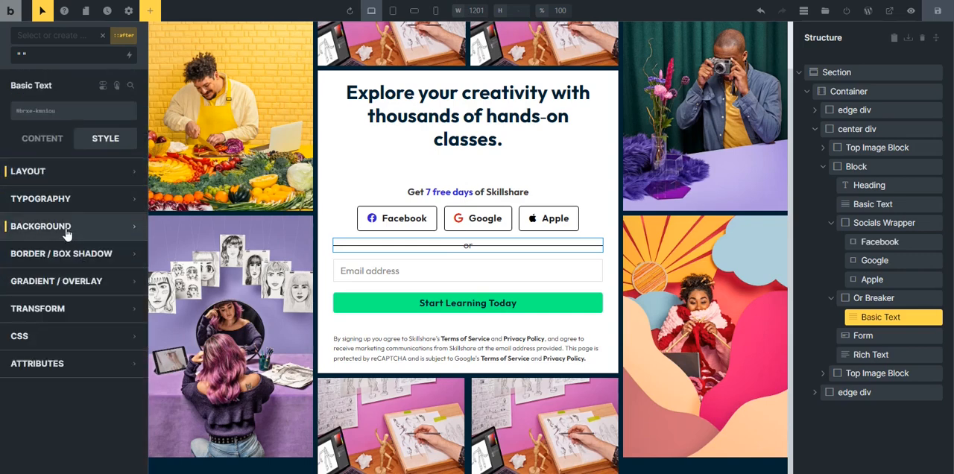
Change the ::after pseudo-element's position to absolute.
left_click(71, 182)
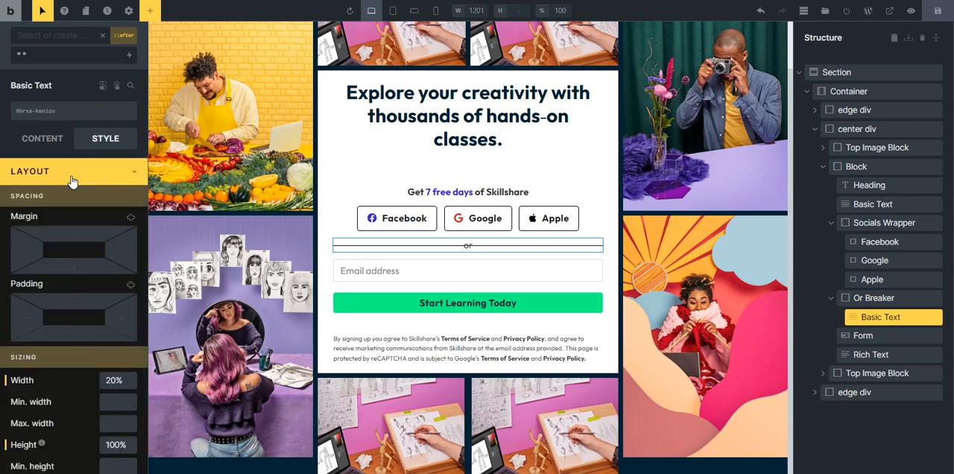
scroll(77, 188, "down", 10)
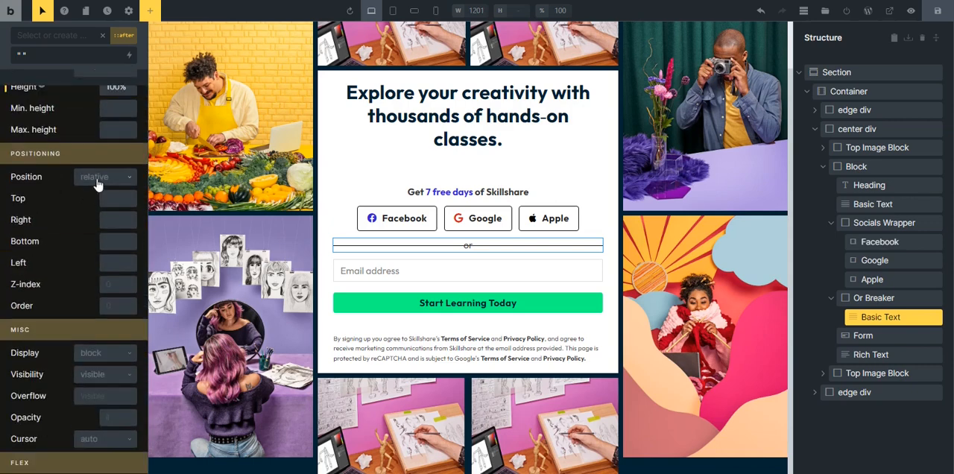
left_click(98, 178)
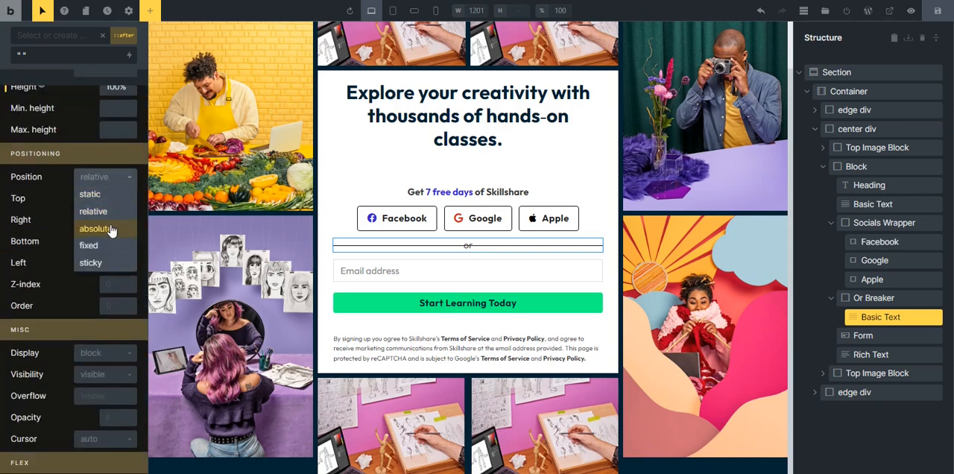
left_click(97, 229)
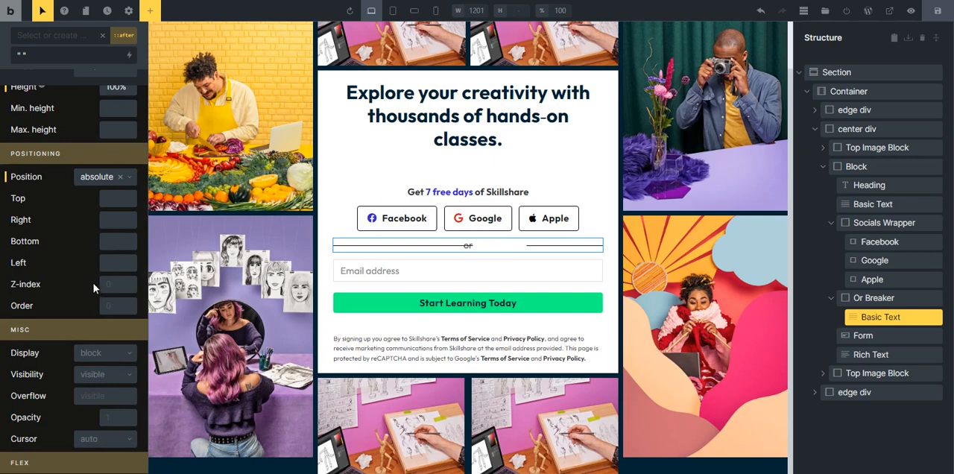
Offset the ::after pseudo-element 40% from the left with a z-index of -1, and save the draft.
left_click(113, 266)
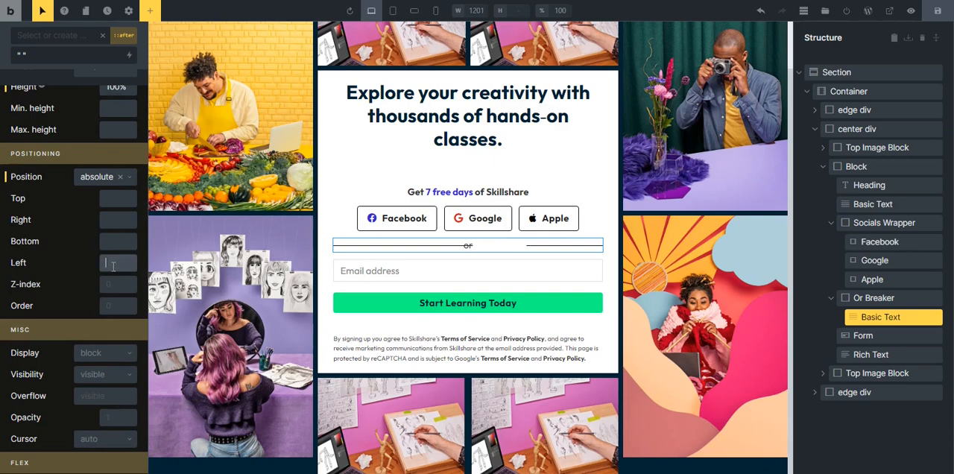
type("40%")
left_click(111, 289)
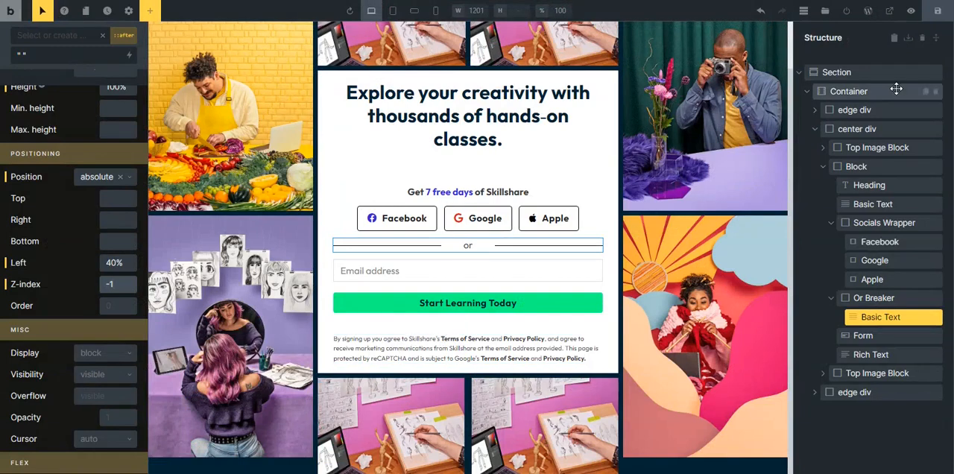
left_click(939, 12)
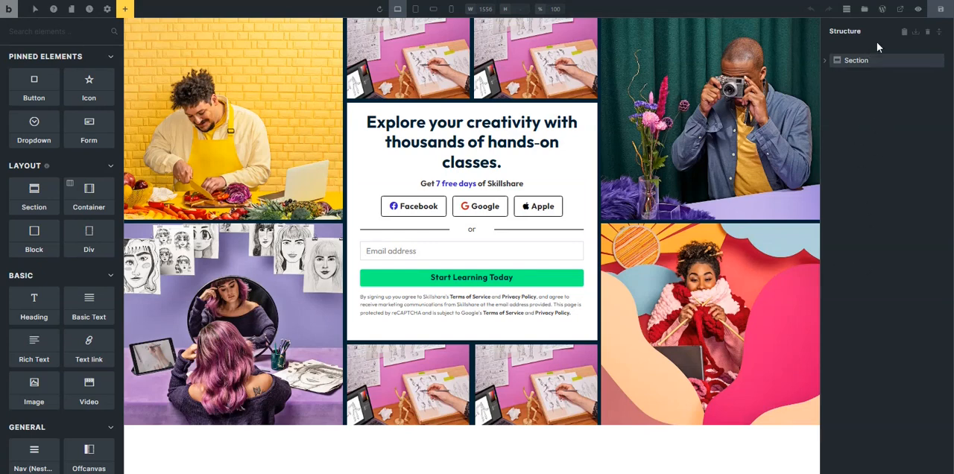
Copy the painter image's address from the original Skillshare page for the small hero images, and save the updated draft.
left_click(899, 9)
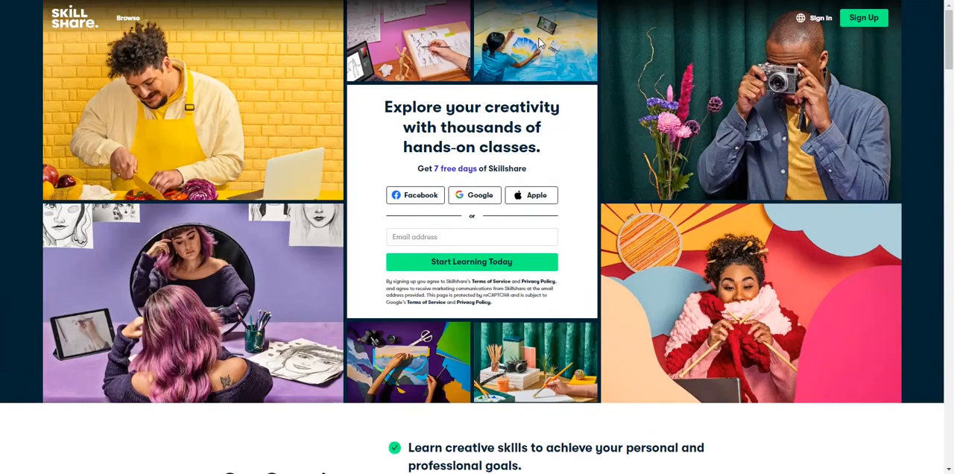
right_click(540, 42)
left_click(581, 174)
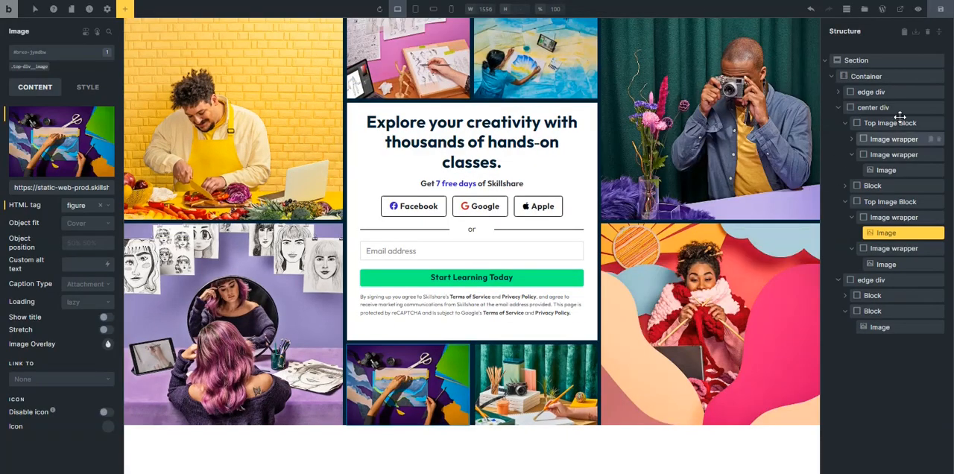
left_click(940, 9)
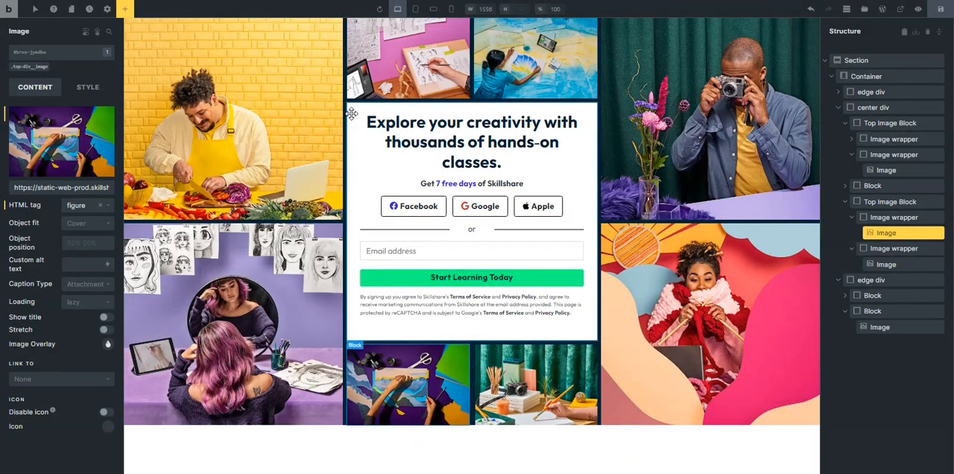
Change the left and right padding of the center block's .sk-hero__body class to var(--space-l).
left_click(358, 144)
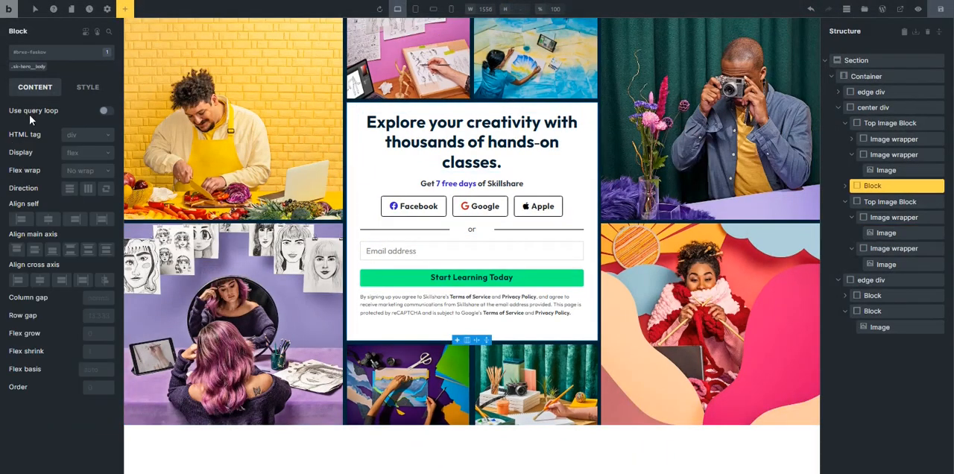
left_click(24, 67)
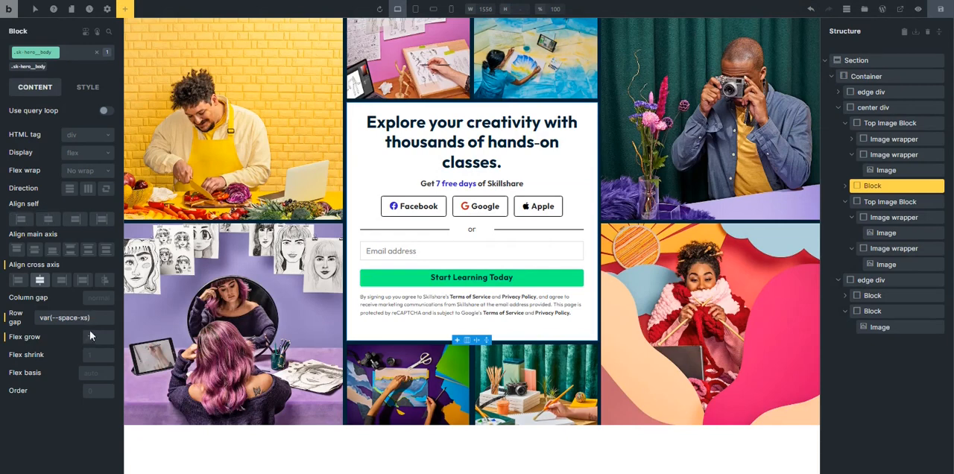
left_click(87, 87)
left_click(24, 114)
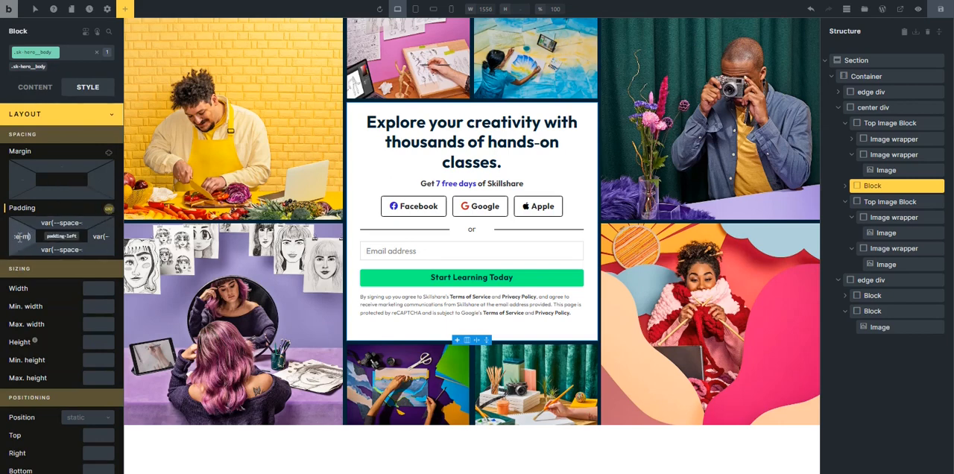
key("BackSpace")
type("l")
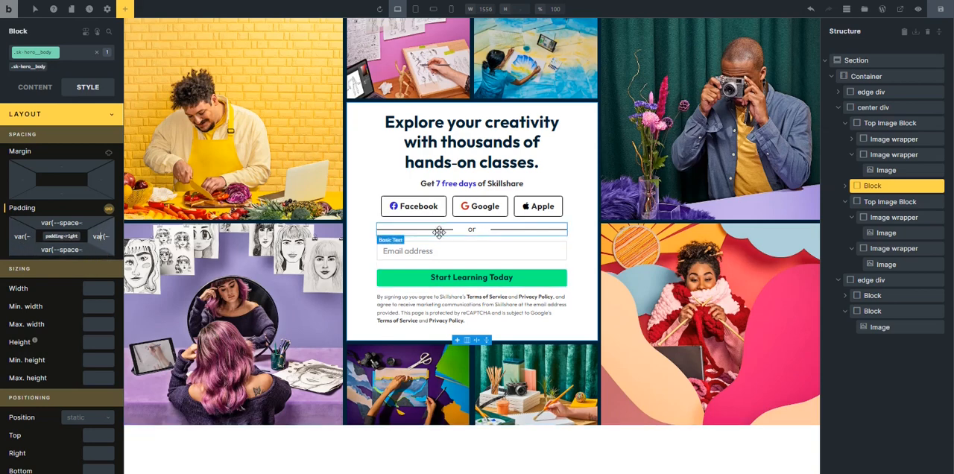
left_click(48, 117)
Edit the :hover state of the Facebook button's .sk-hero__socials-btn class.
left_click(411, 206)
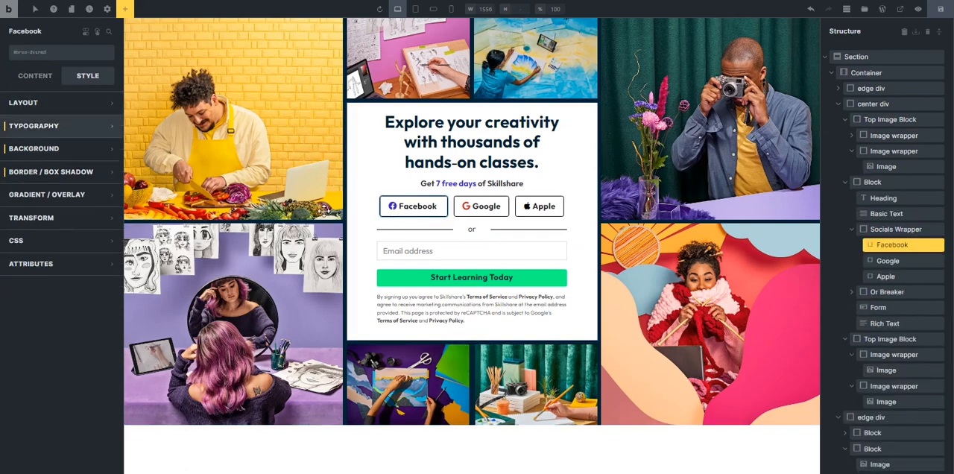
left_click(396, 210)
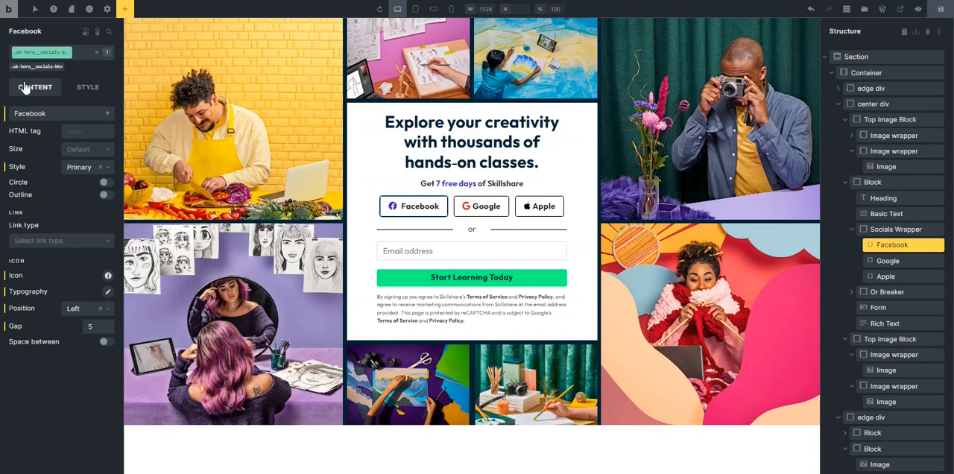
left_click(35, 10)
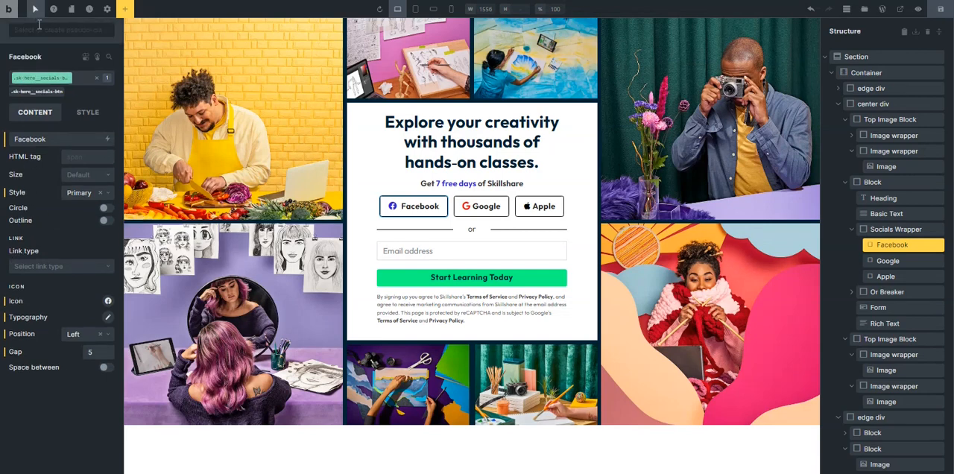
left_click(39, 29)
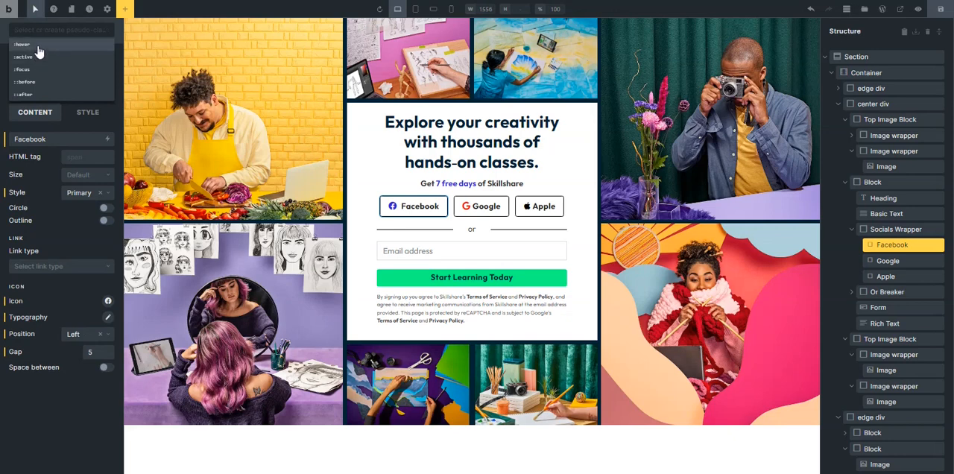
left_click(36, 58)
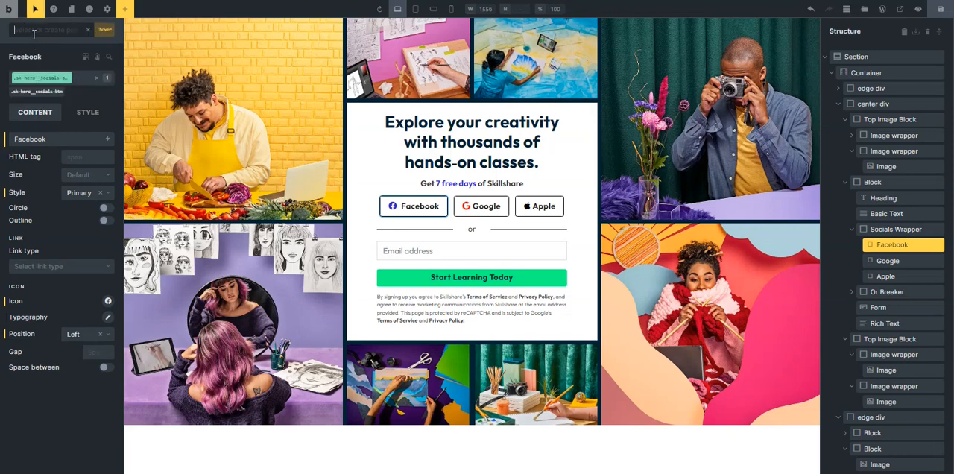
left_click(33, 34)
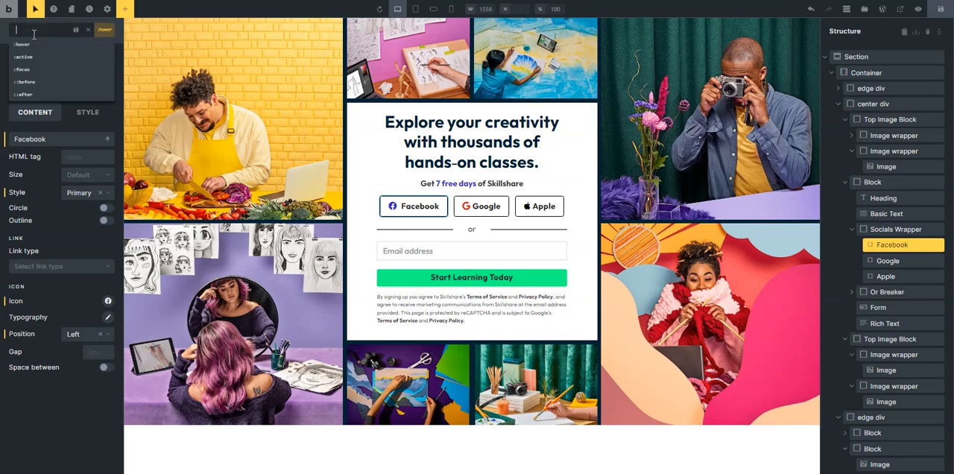
Set the social buttons' hover background color to var(--shade-light) from the ACSS Shade palette.
left_click(88, 113)
left_click(63, 192)
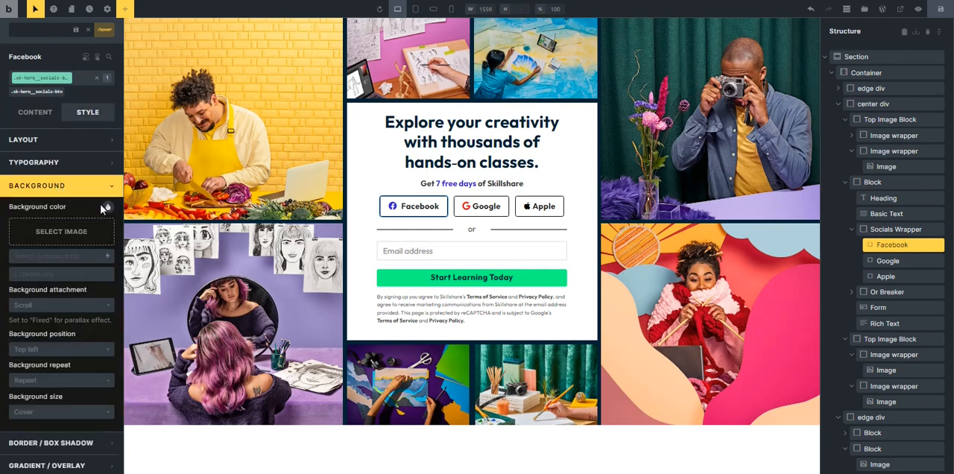
left_click(107, 208)
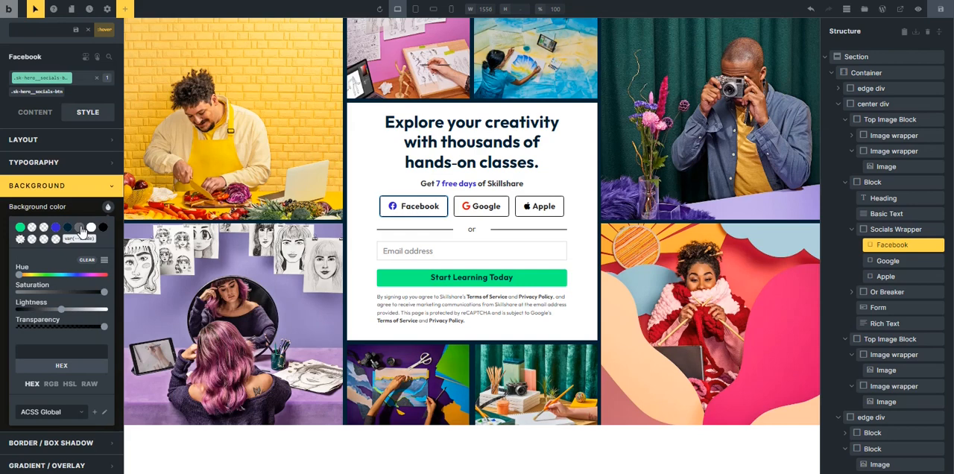
left_click(52, 411)
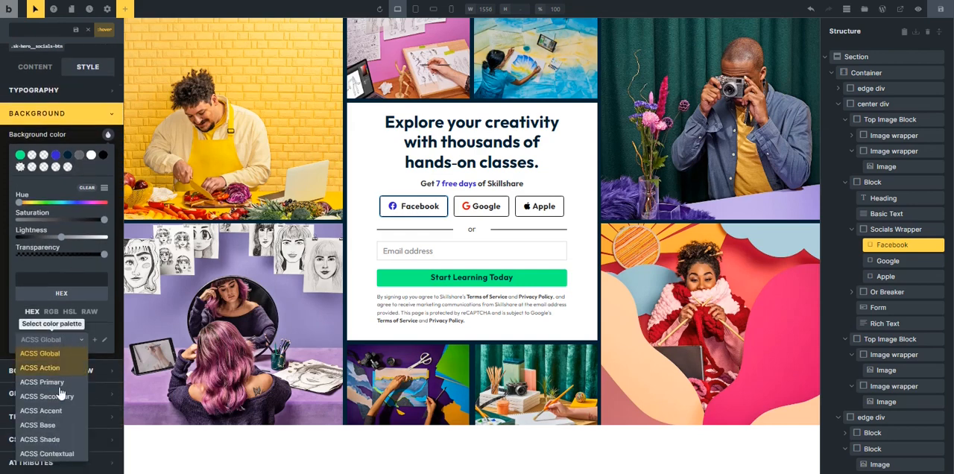
left_click(57, 440)
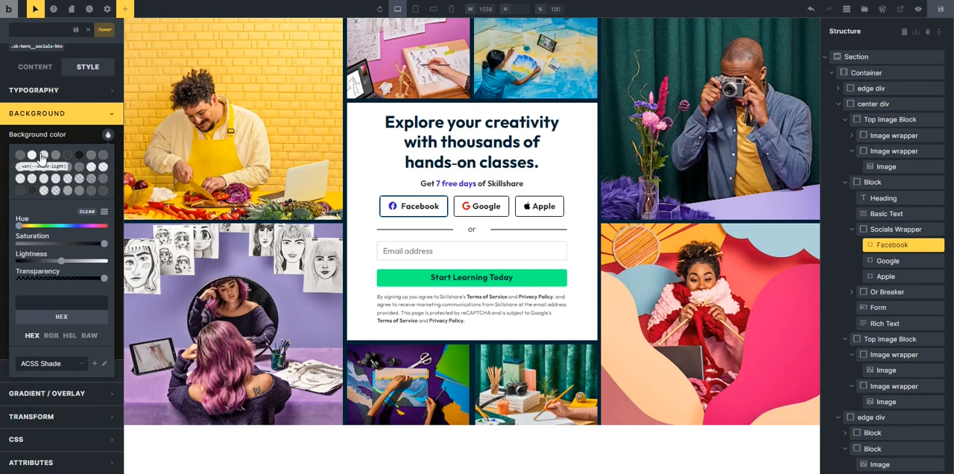
left_click(43, 156)
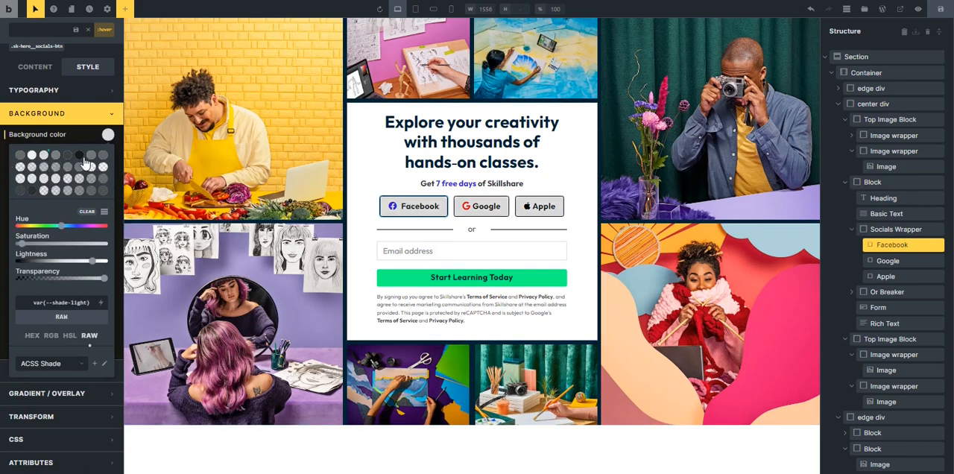
Set the social buttons' hover background color to var(--shade-ultra-light) and leave the hover state of the .sk-hero__socials-btn class.
left_click(32, 156)
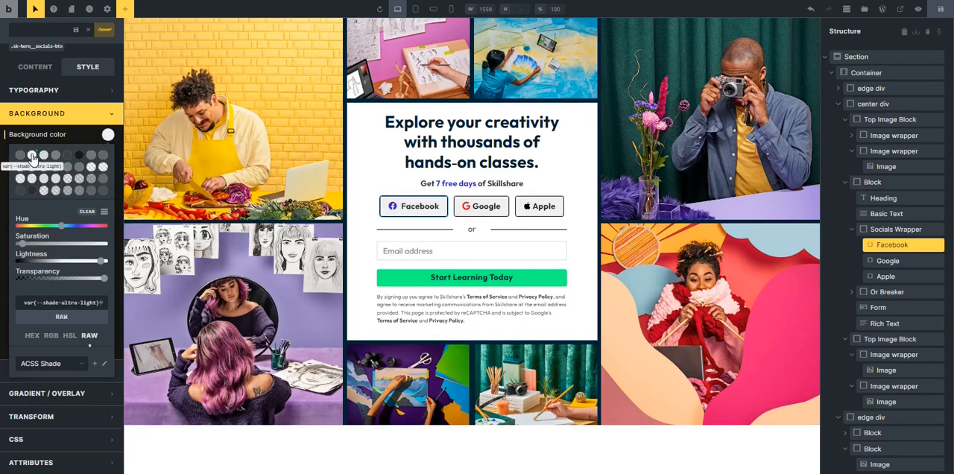
left_click(83, 119)
left_click(36, 11)
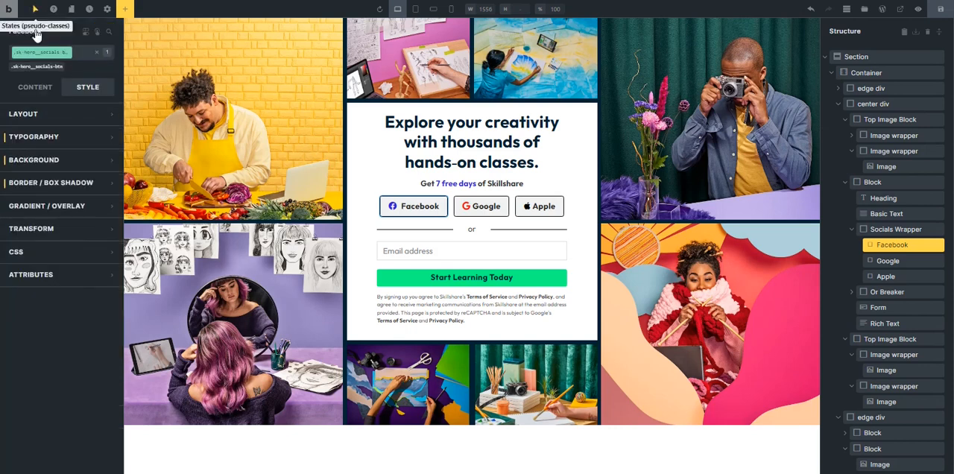
left_click(38, 88)
left_click(399, 263)
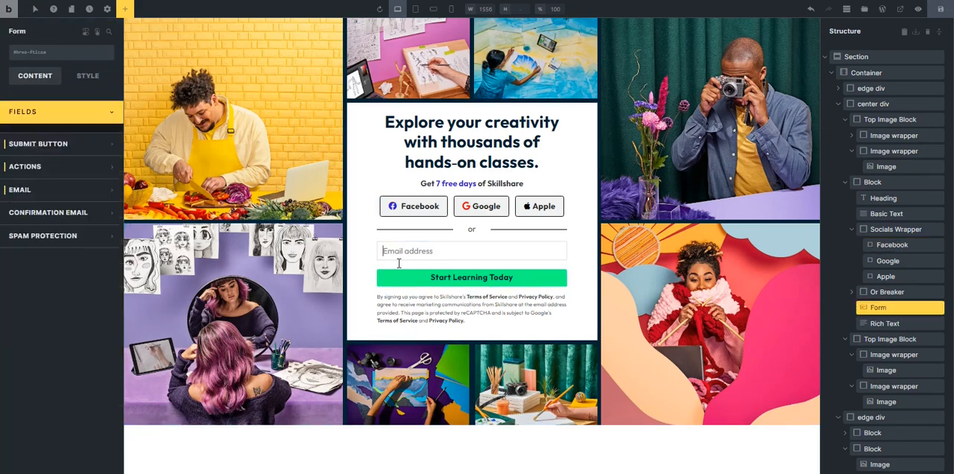
left_click(373, 161)
left_click(437, 144)
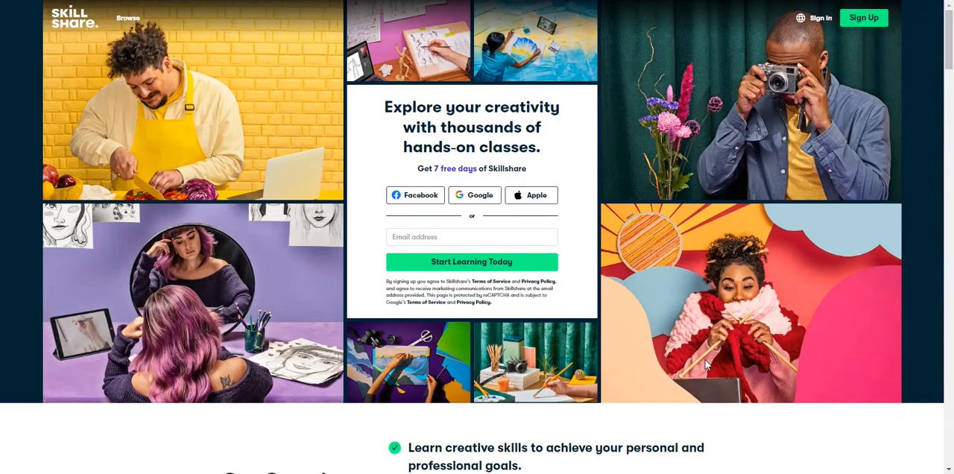
Switch to the original Skillshare page, open the developer tools, and examine the hero at viewport widths from about 1741 to 2080 pixels.
key("F12")
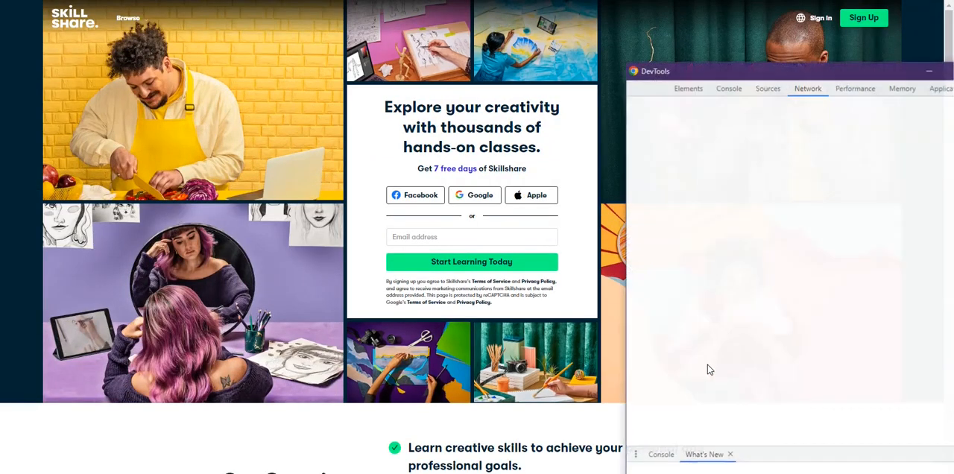
left_click_drag(886, 78, 807, 406)
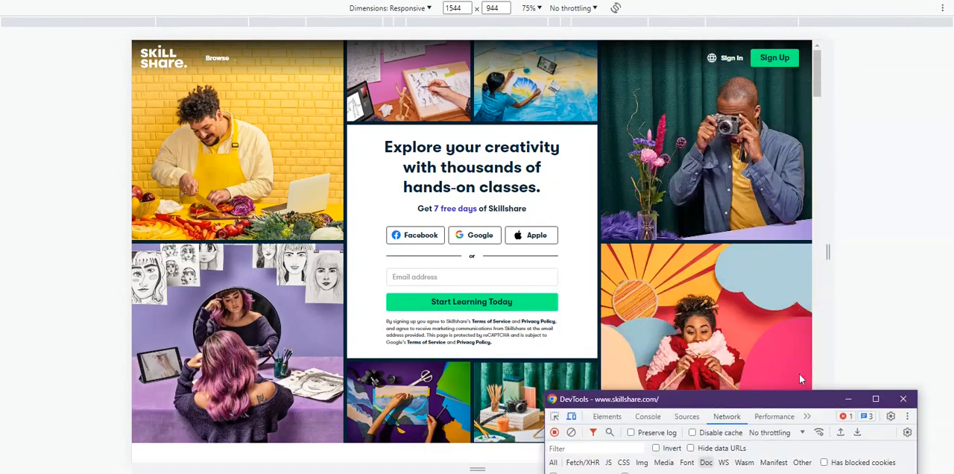
left_click(850, 258)
left_click_drag(837, 248, 944, 261)
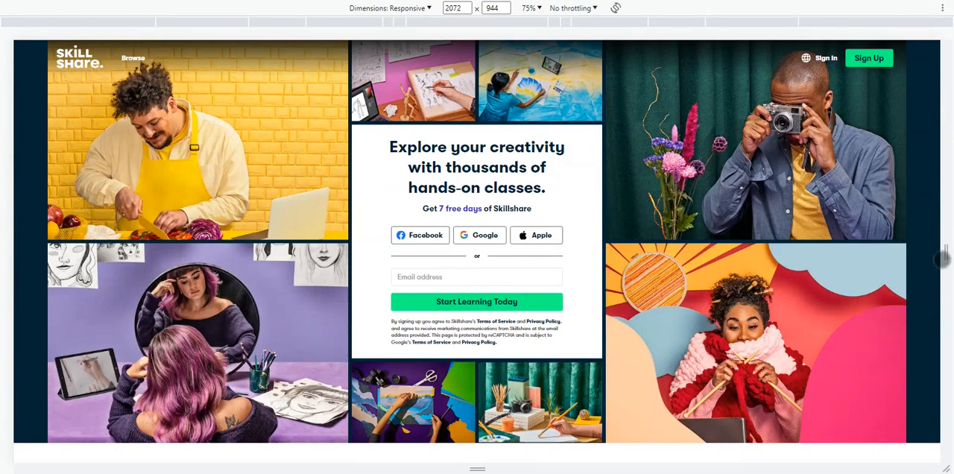
left_click_drag(945, 253, 947, 253)
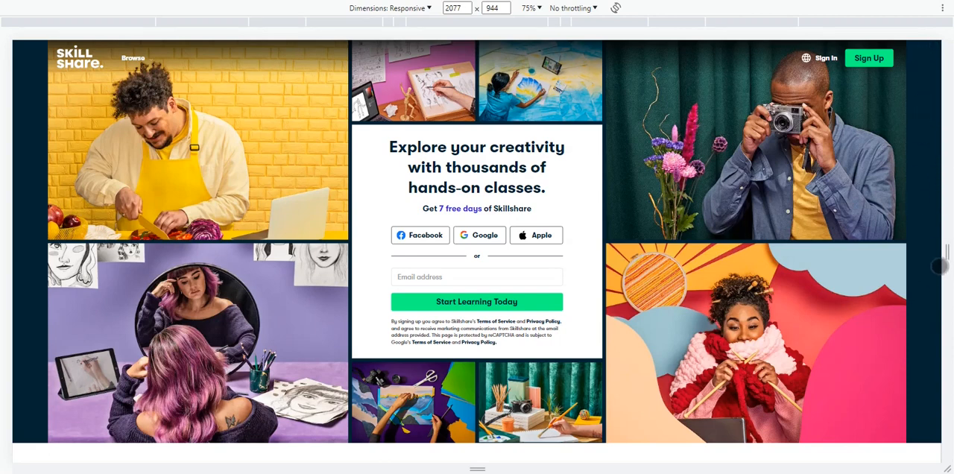
left_click_drag(945, 254, 949, 253)
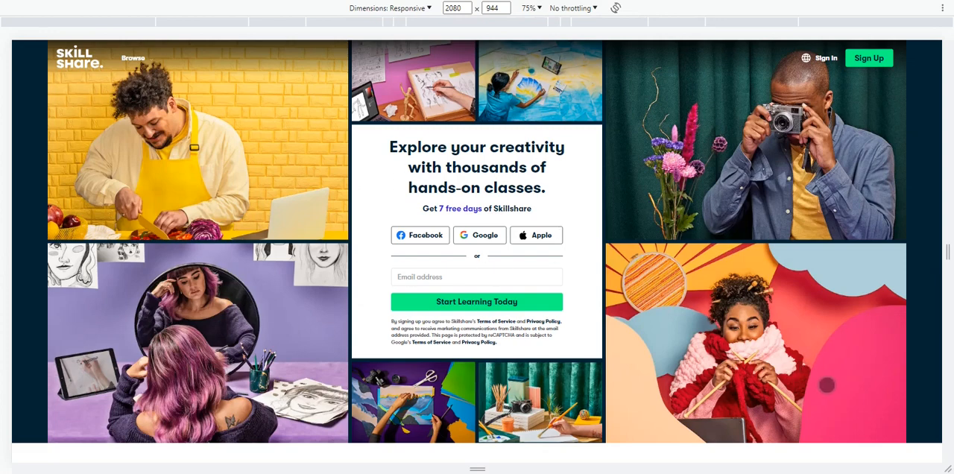
left_click_drag(947, 254, 871, 253)
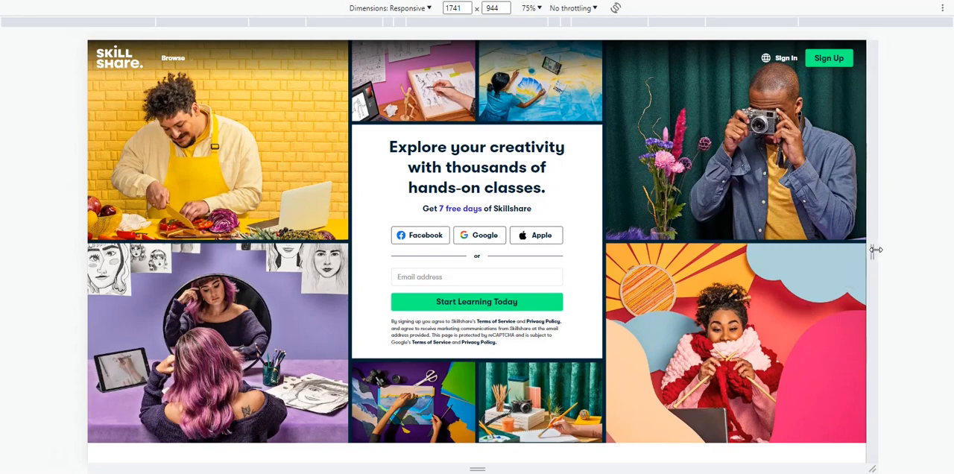
Narrow the original page's responsive preview to 899 pixels wide and set its zoom to 100%.
left_click_drag(878, 248, 682, 278)
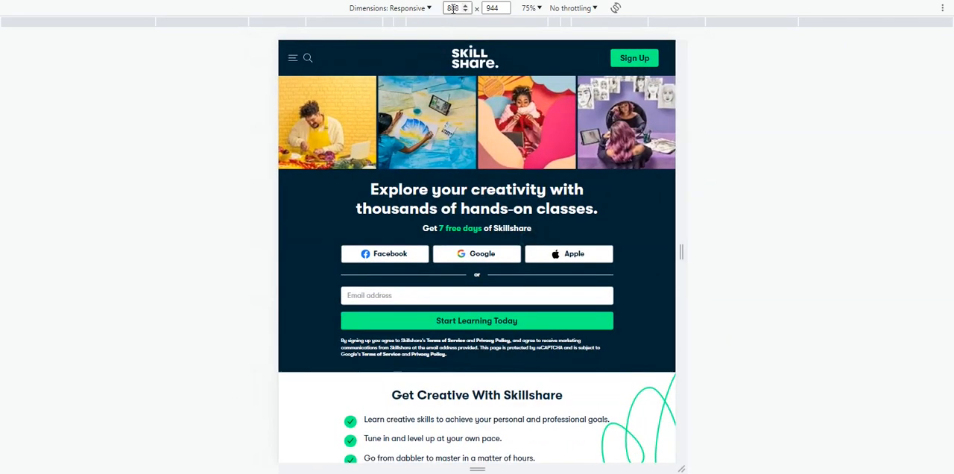
type("8")
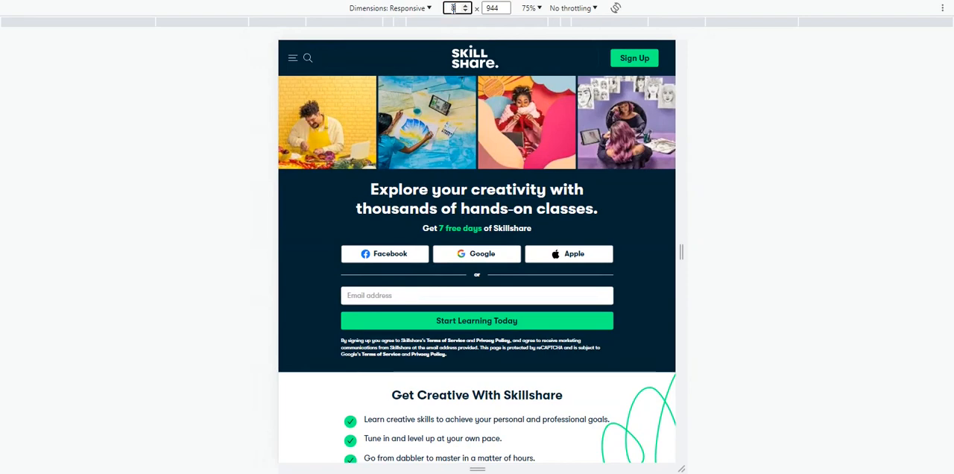
key("Return")
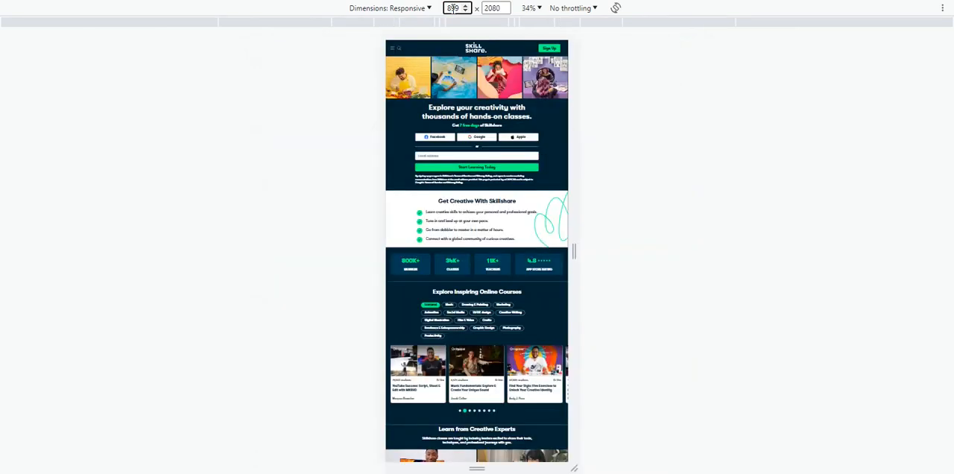
left_click(532, 9)
left_click(546, 40)
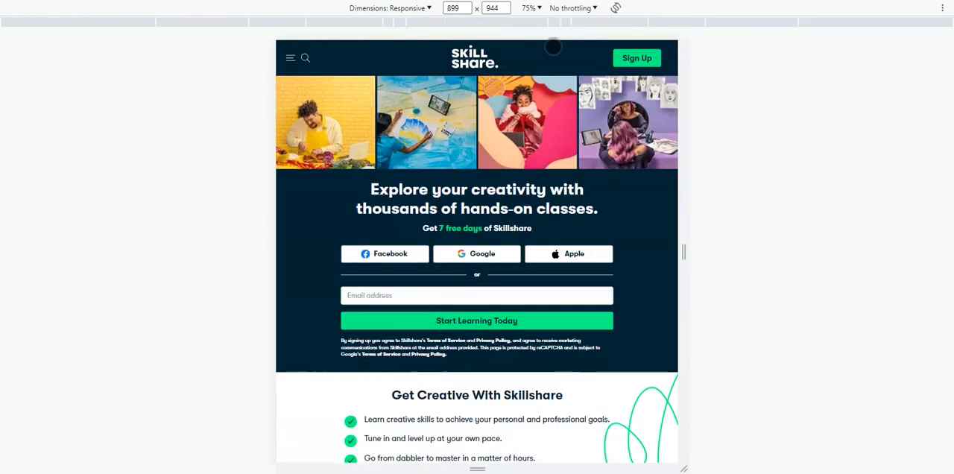
left_click(536, 8)
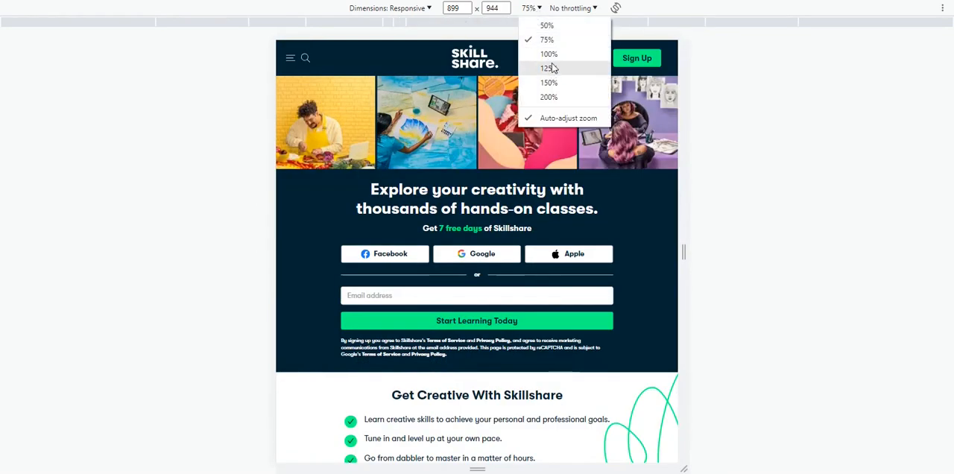
left_click(550, 54)
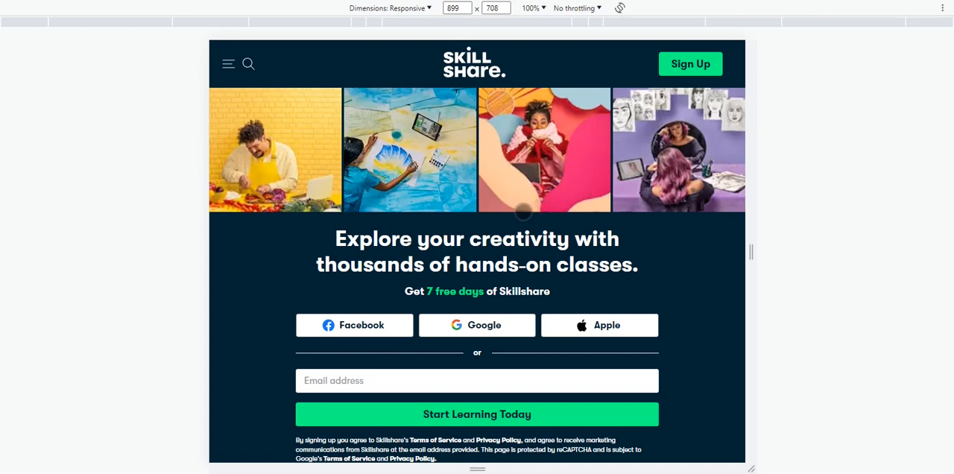
Examine the original hero's tablet layout and how its image grid and content rearrange at viewport widths from about 795 to 1251 pixels.
scroll(519, 213, "down", 3)
scroll(520, 214, "up", 3)
scroll(647, 223, "down", 1)
scroll(647, 223, "down", 1)
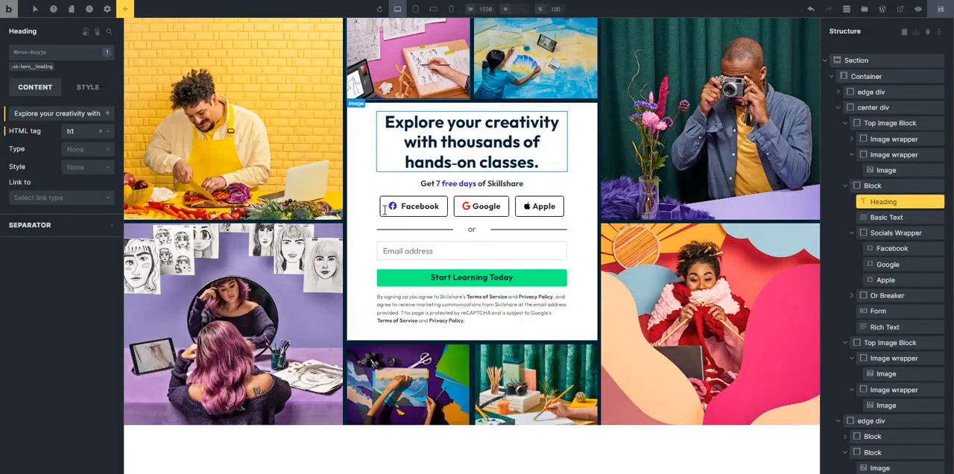
left_click(354, 120)
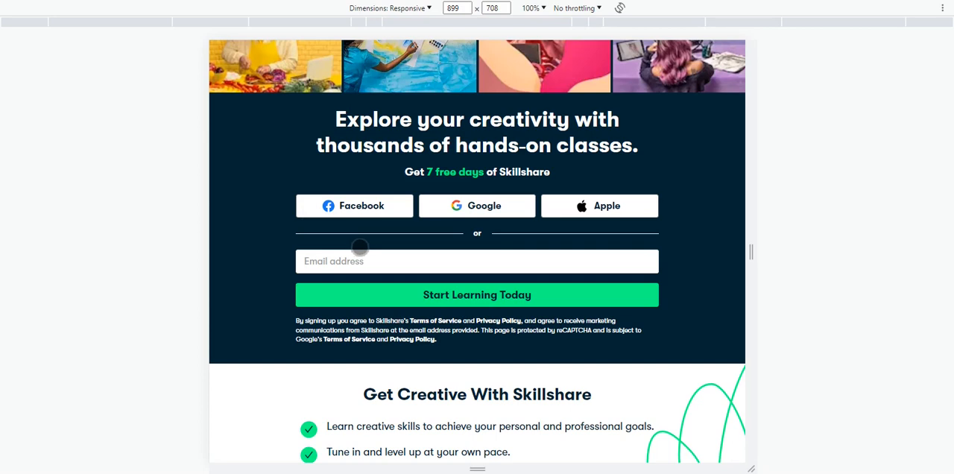
scroll(361, 246, "up", 2)
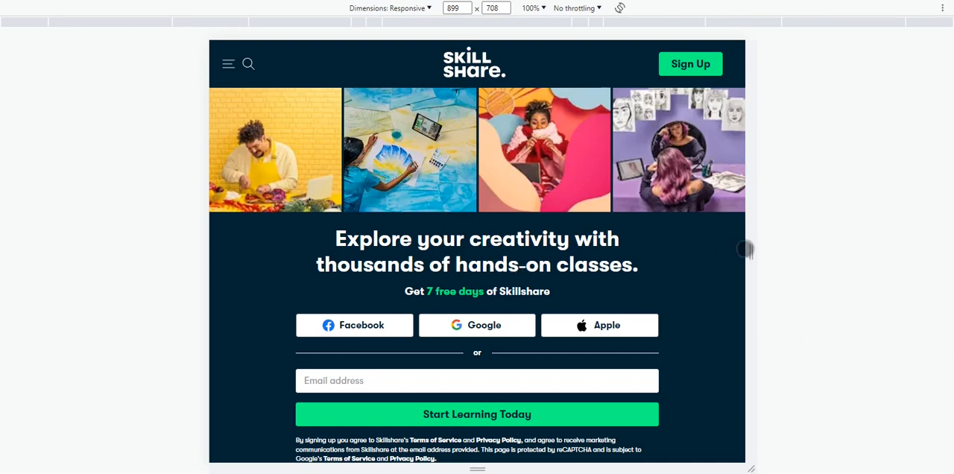
left_click_drag(749, 250, 861, 255)
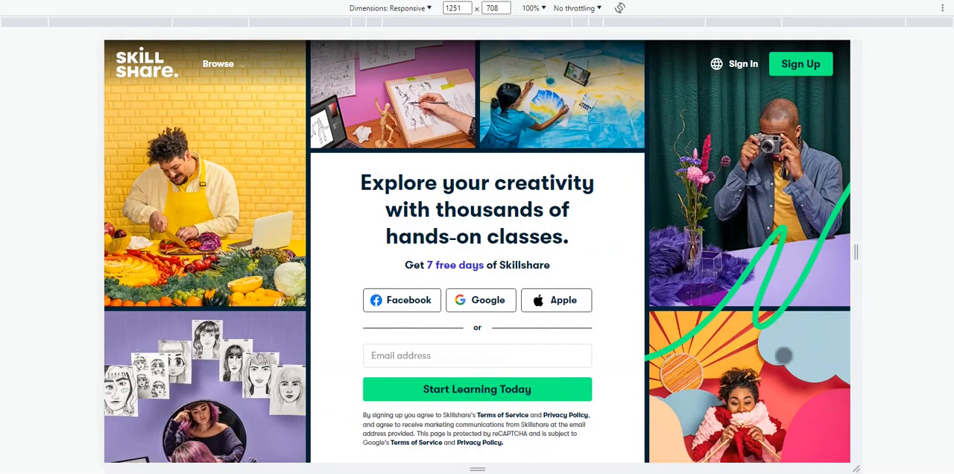
left_click_drag(852, 259, 720, 254)
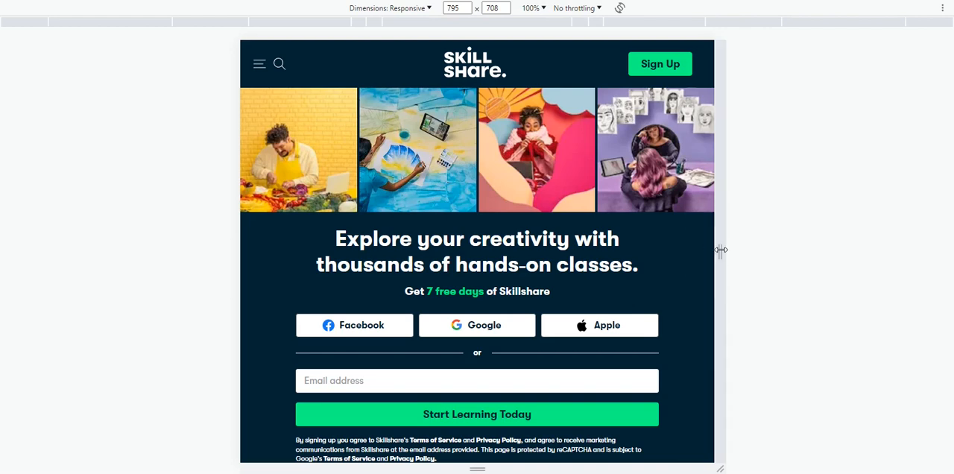
left_click_drag(720, 252, 748, 259)
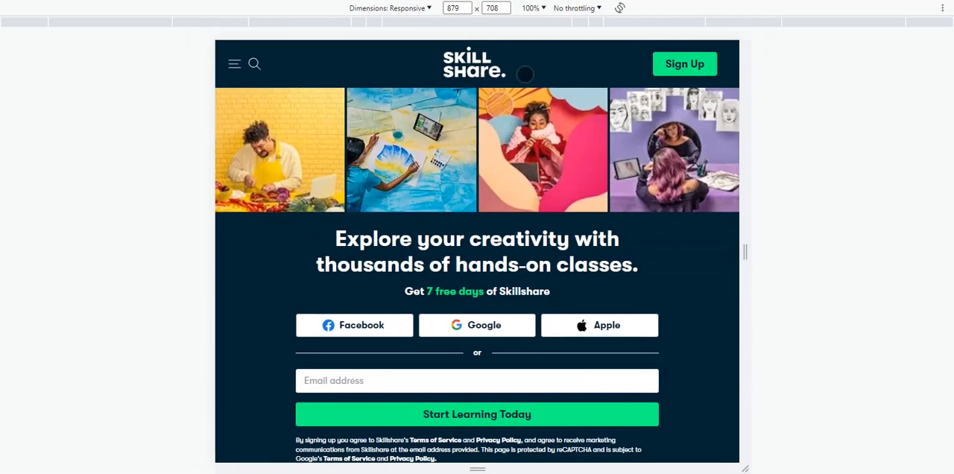
left_click_drag(748, 251, 719, 249)
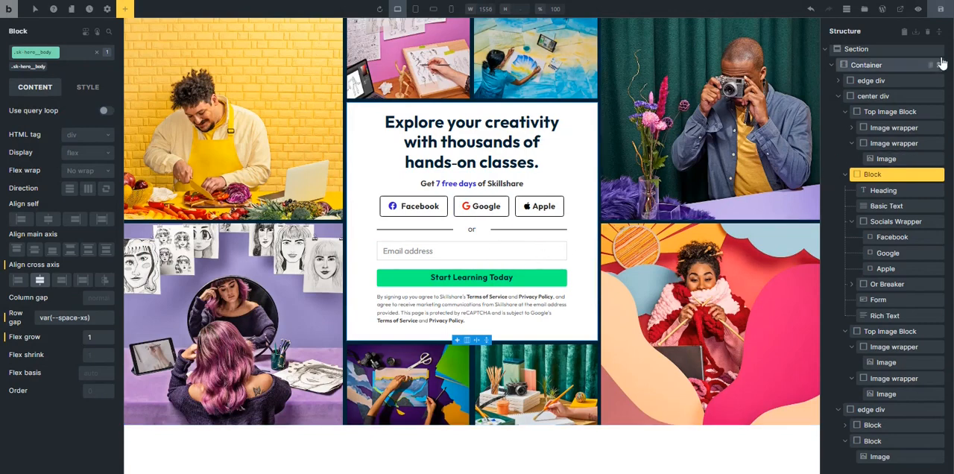
Back in Bricks, collapse the structure tree and expand it again down to the center div's child blocks.
left_click(940, 38)
left_click(940, 38)
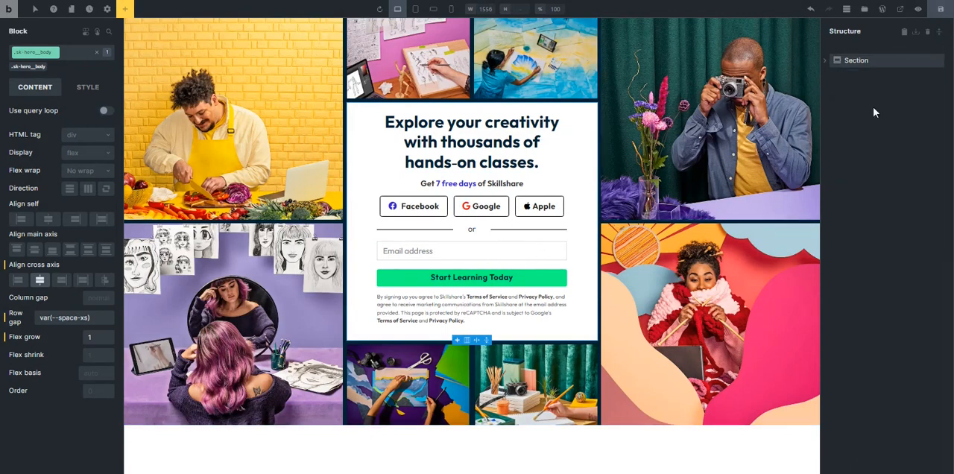
left_click(823, 61)
left_click(829, 82)
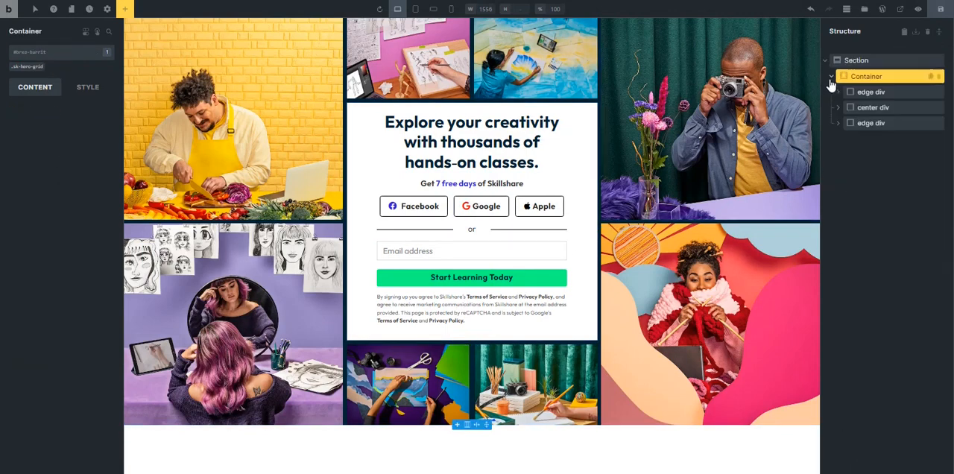
left_click(877, 93)
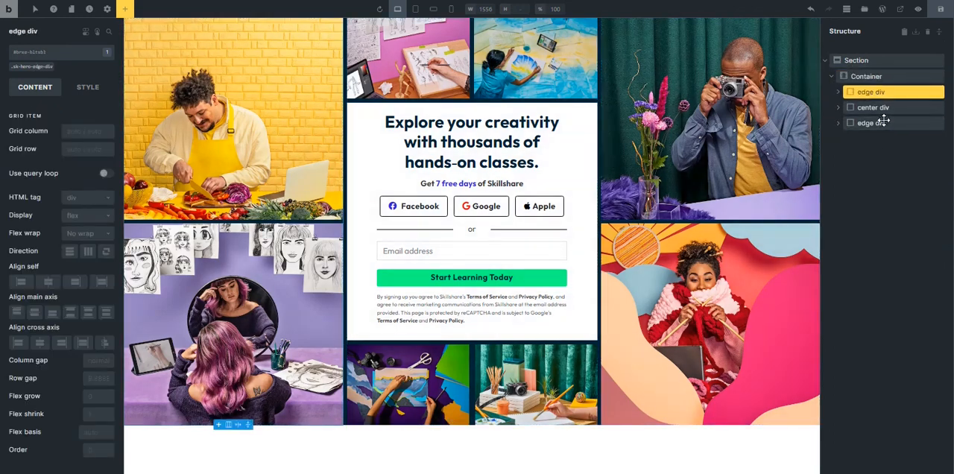
left_click(872, 107)
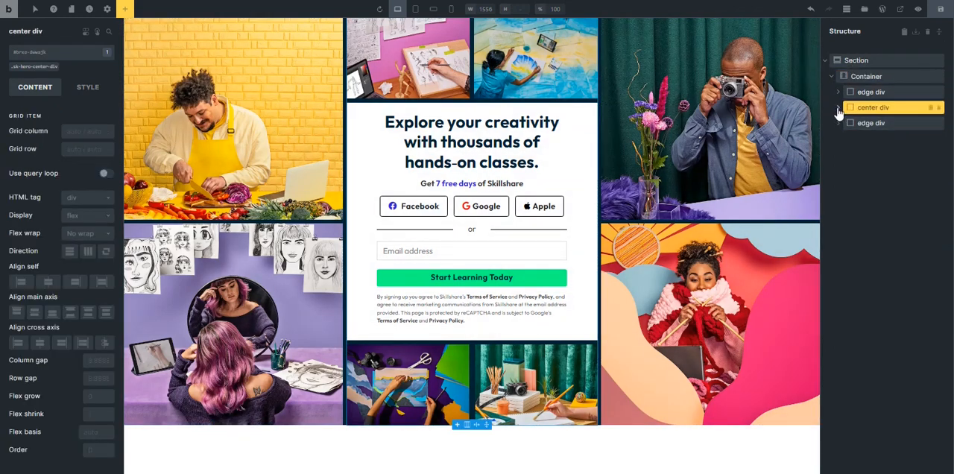
left_click(838, 109)
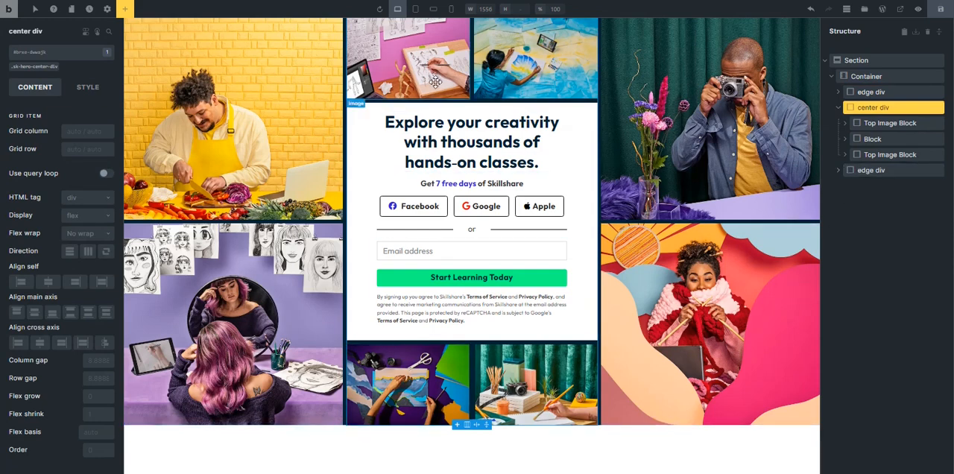
At the tablet portrait breakpoint, set the display of the edge div's .sk-hero-edge-div class to none.
left_click(417, 9)
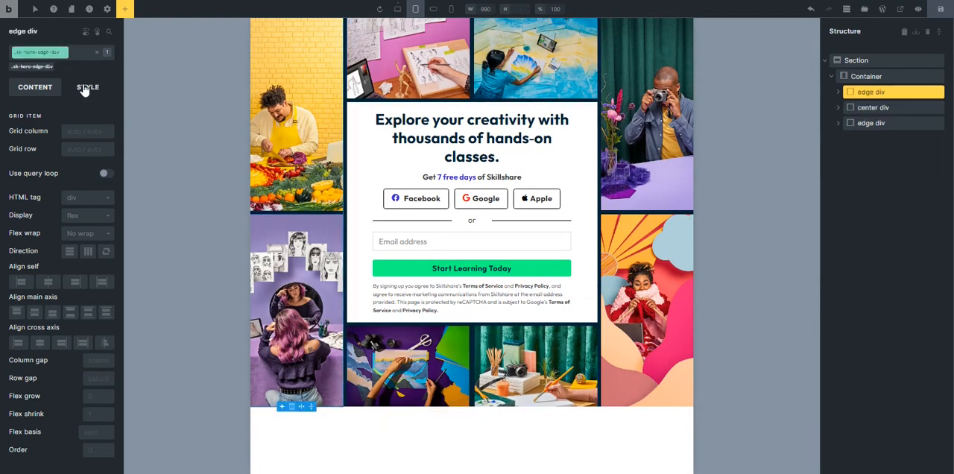
left_click(84, 88)
left_click(78, 119)
scroll(77, 182, "down", 1)
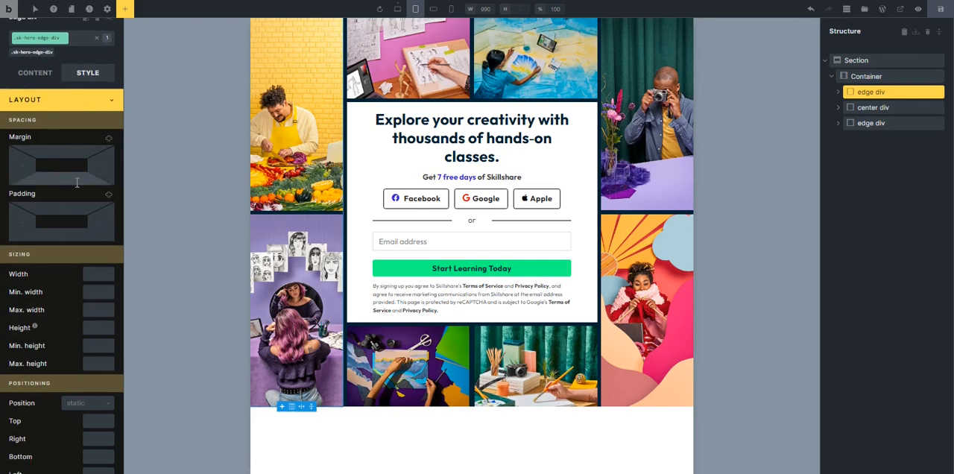
scroll(77, 182, "down", 5)
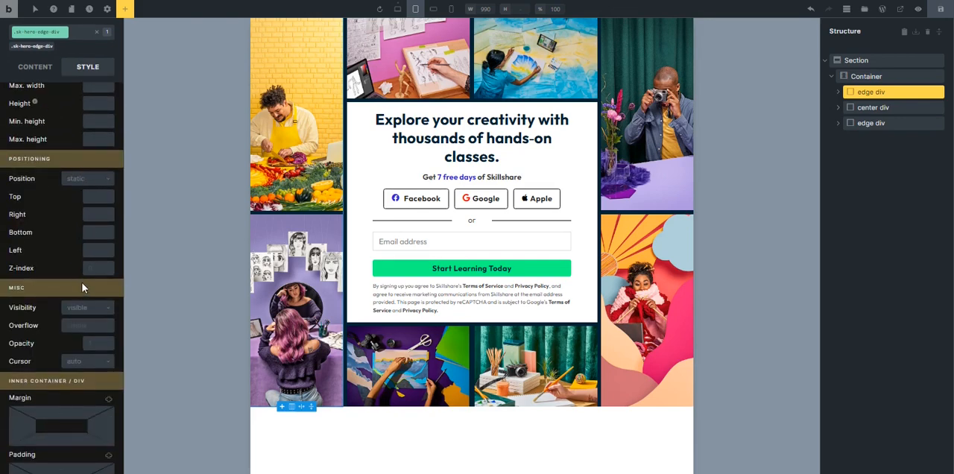
scroll(70, 221, "up", 1)
left_click(35, 67)
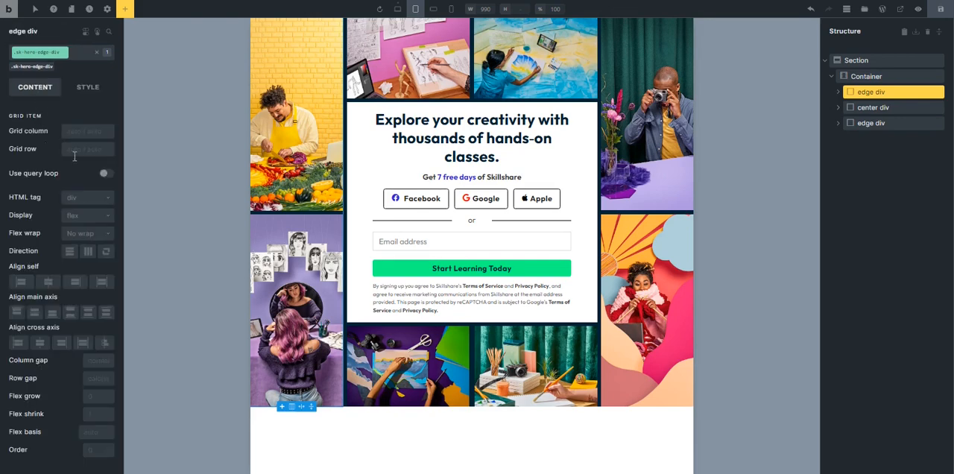
left_click(86, 222)
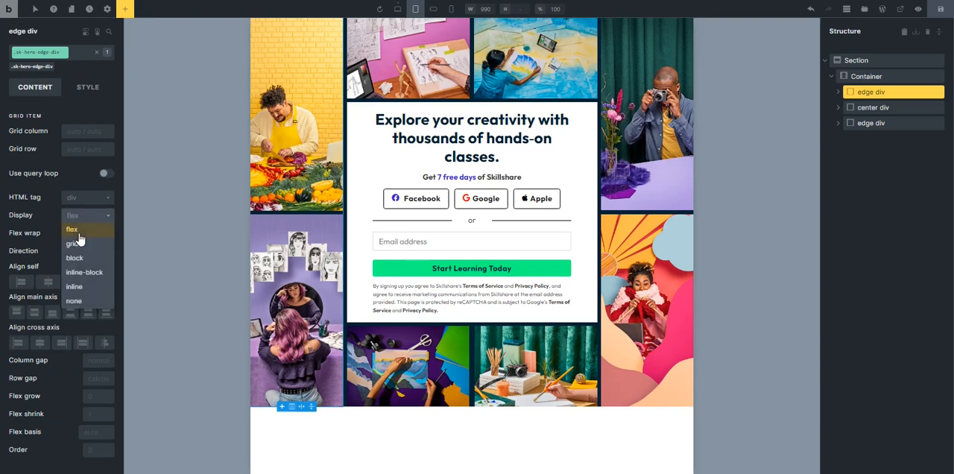
left_click(80, 308)
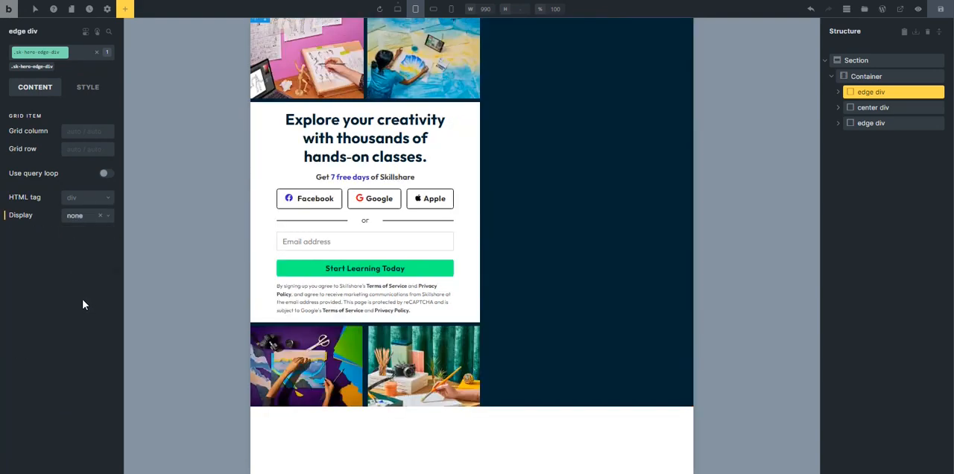
Set the grid template columns of the hero Container to 1fr at the tablet breakpoint.
left_click(876, 108)
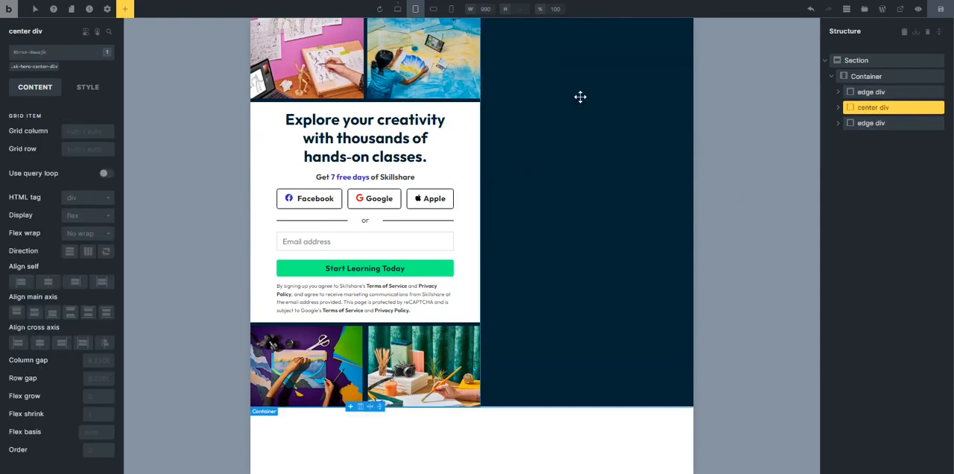
left_click(37, 67)
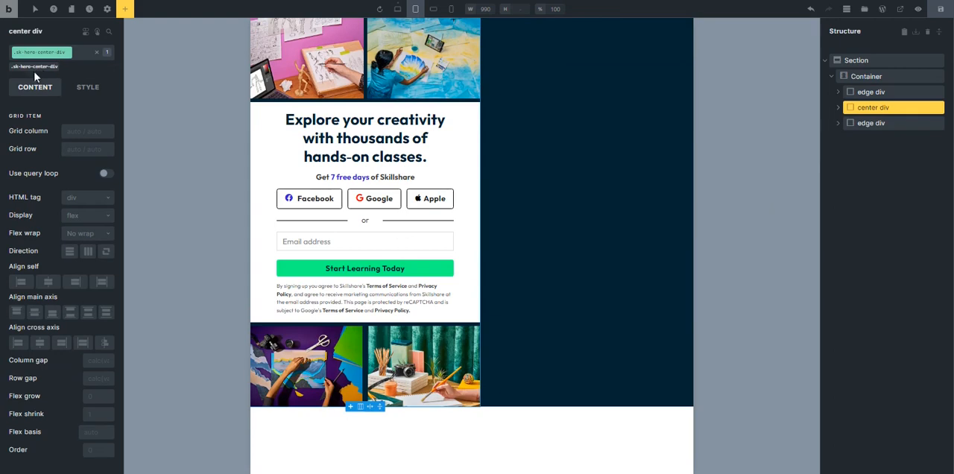
left_click(869, 75)
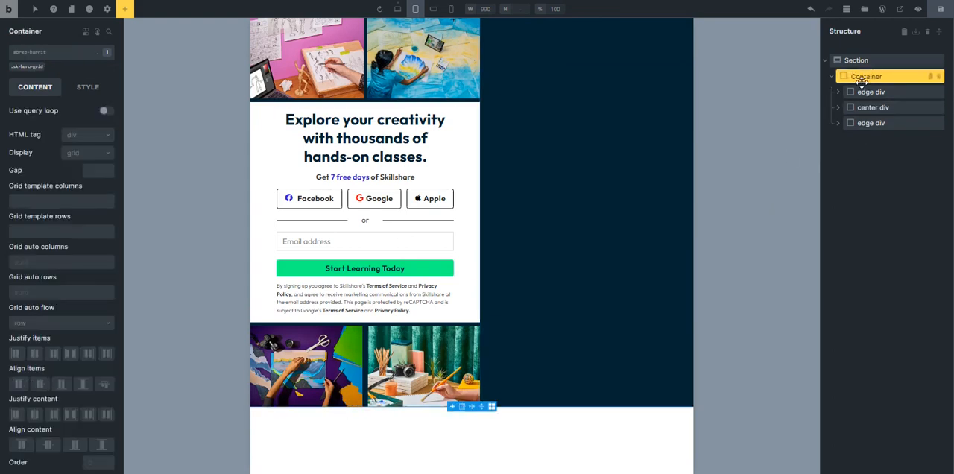
left_click(38, 201)
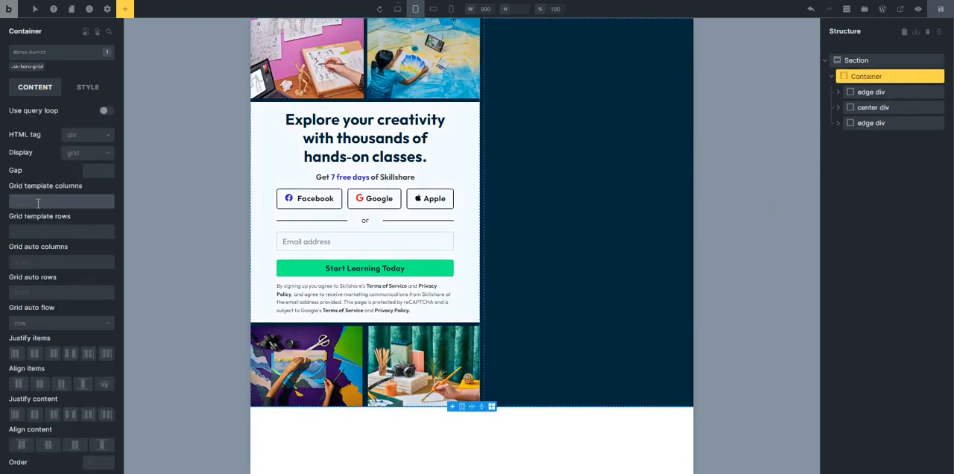
type("1fr")
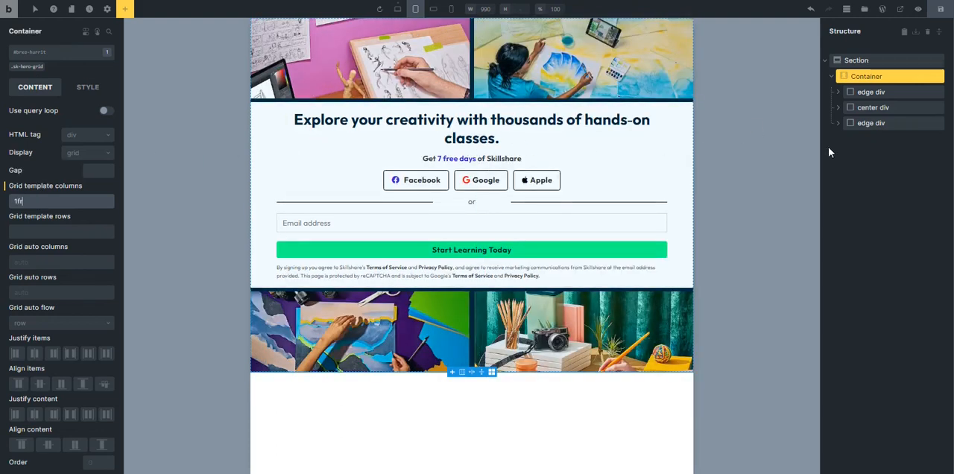
Rename the block between the two image blocks in the center div as "Hero Body".
left_click(857, 109)
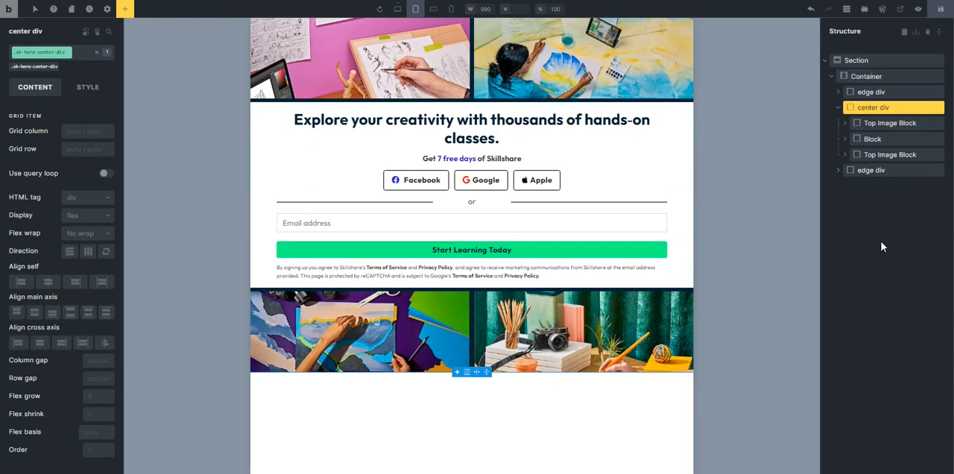
left_click(874, 137)
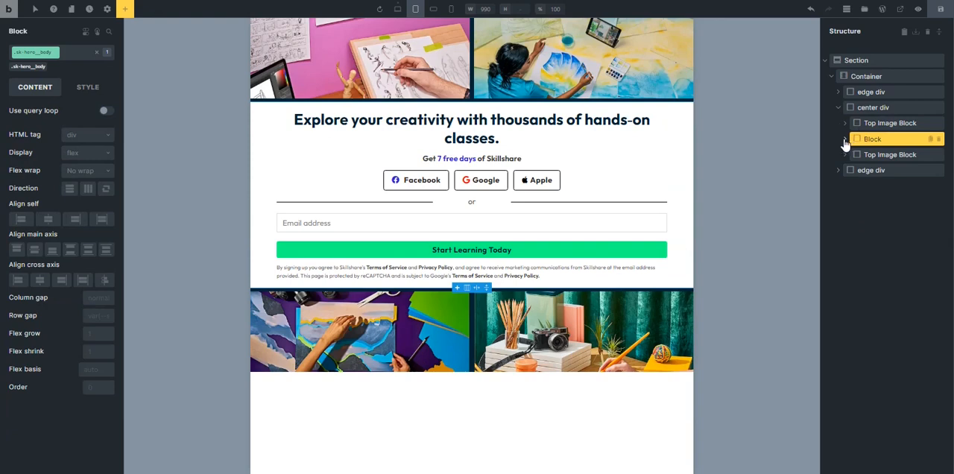
double_click(872, 139)
type("Hero B")
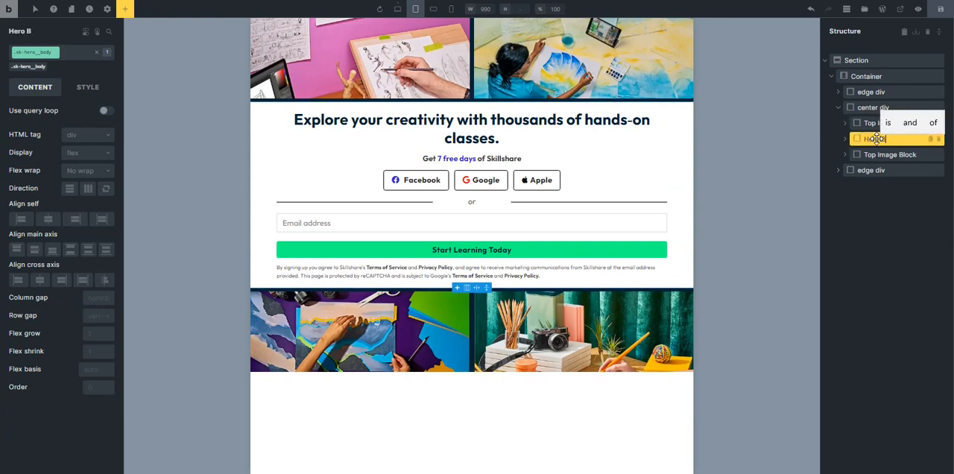
type("ody")
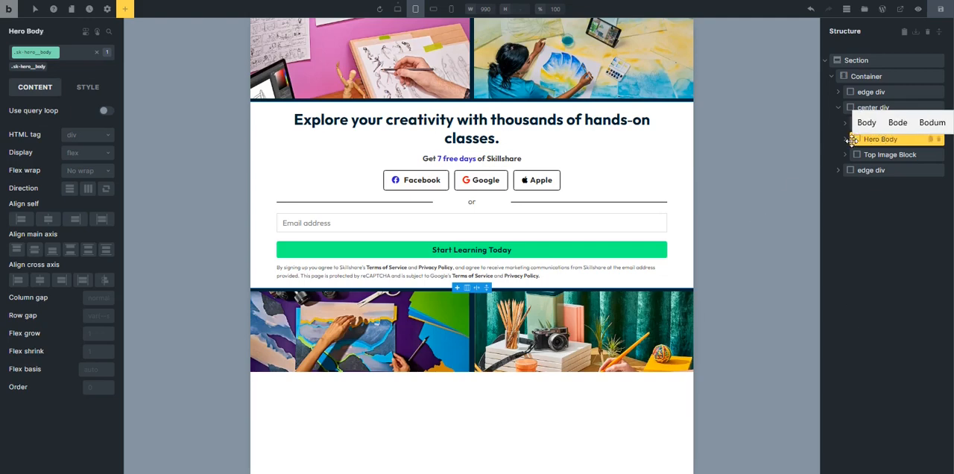
key("Return")
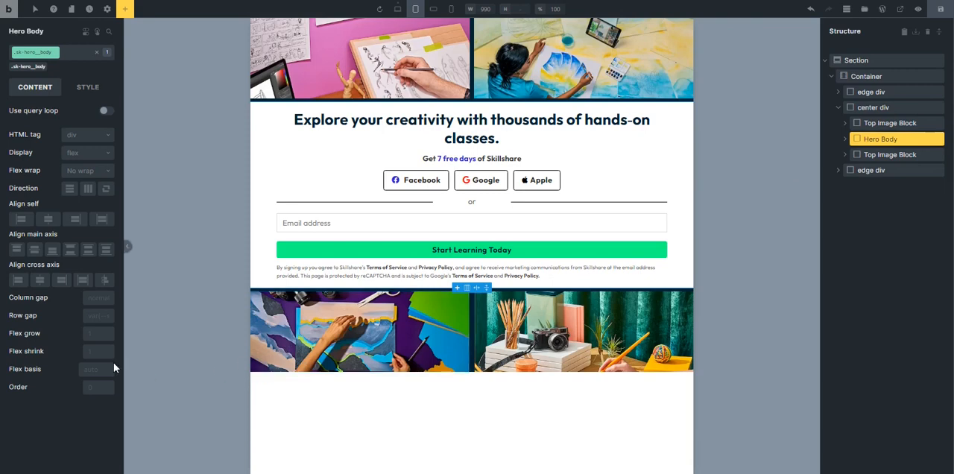
Set the Hero Body's order to 1 and the center div's flex direction to horizontal.
left_click(93, 392)
type("1")
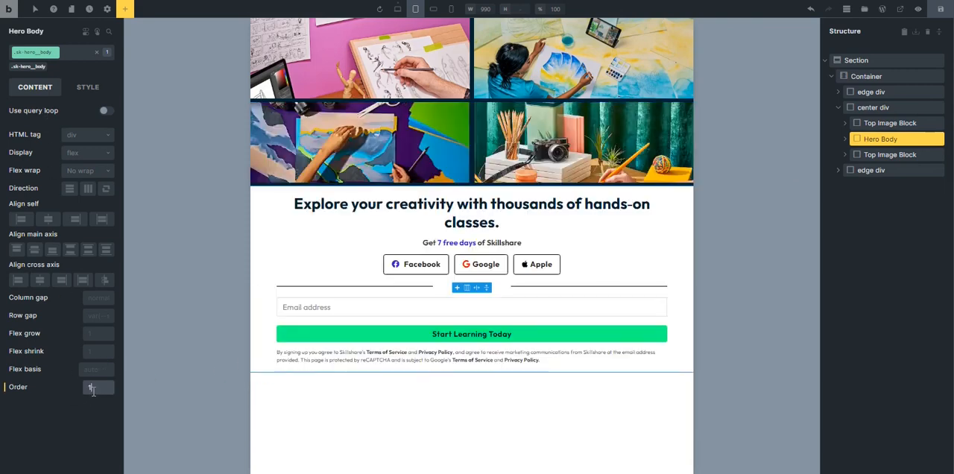
left_click(901, 123)
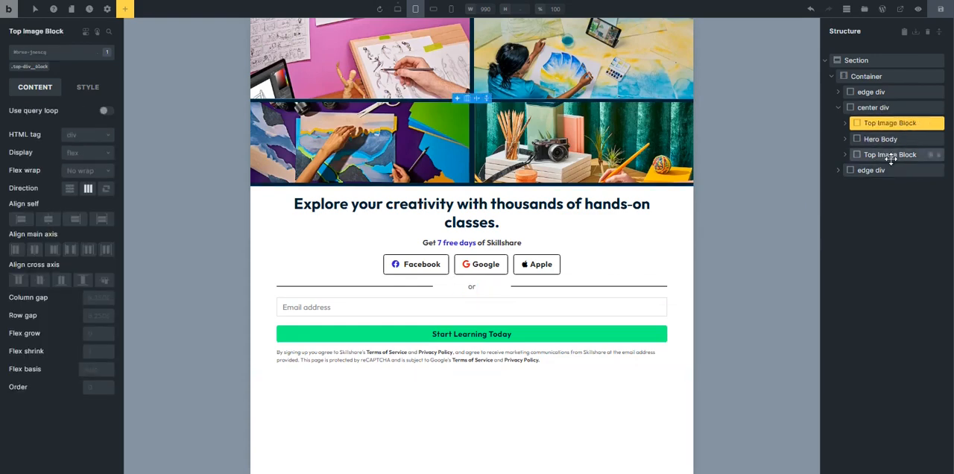
left_click(884, 156)
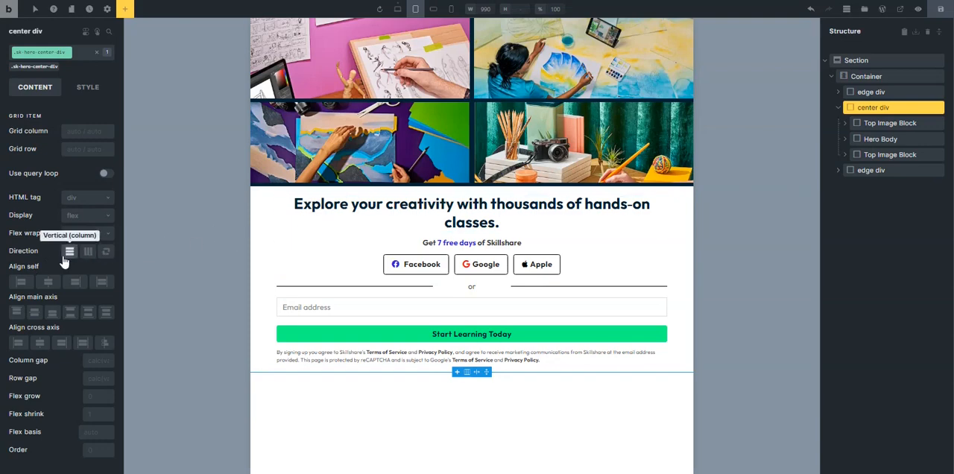
left_click(88, 254)
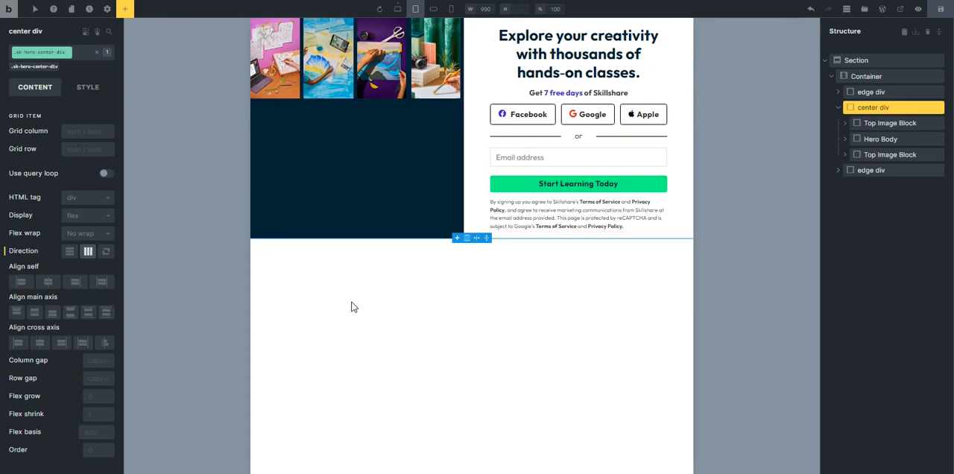
Set the width of the Top Image Block's .top-div__block class to 40%.
left_click(884, 124)
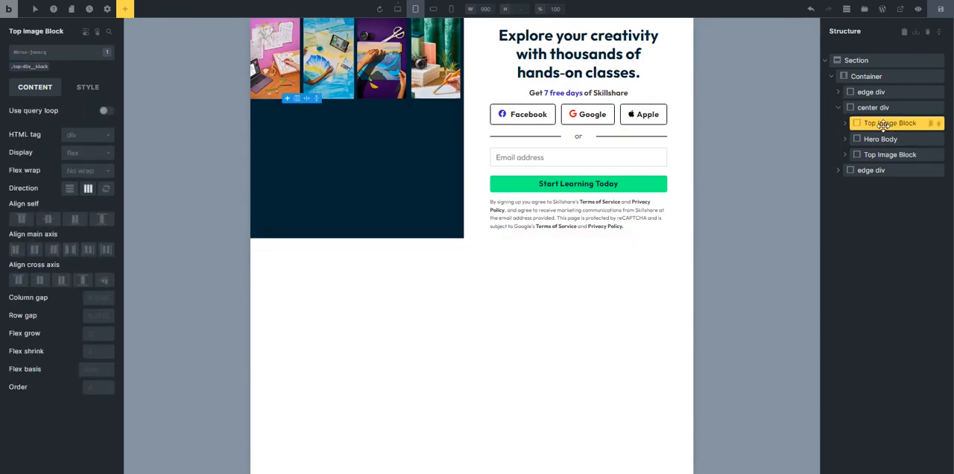
left_click(87, 334)
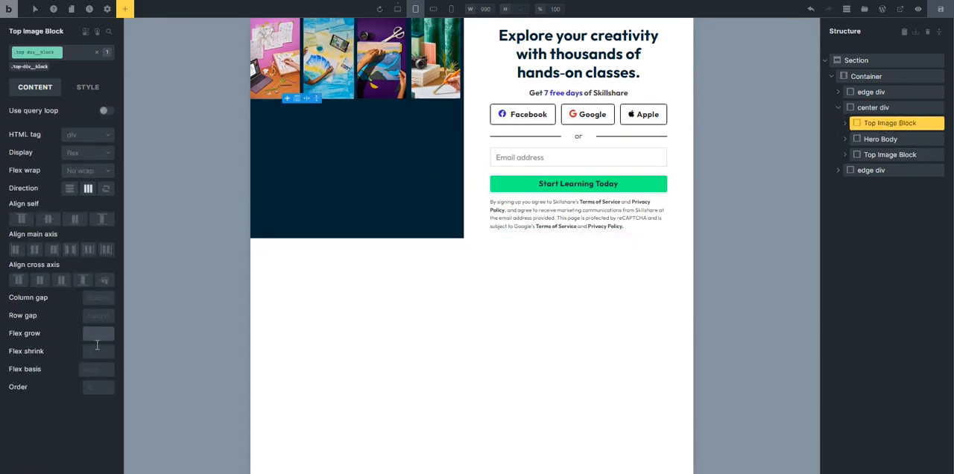
left_click(85, 88)
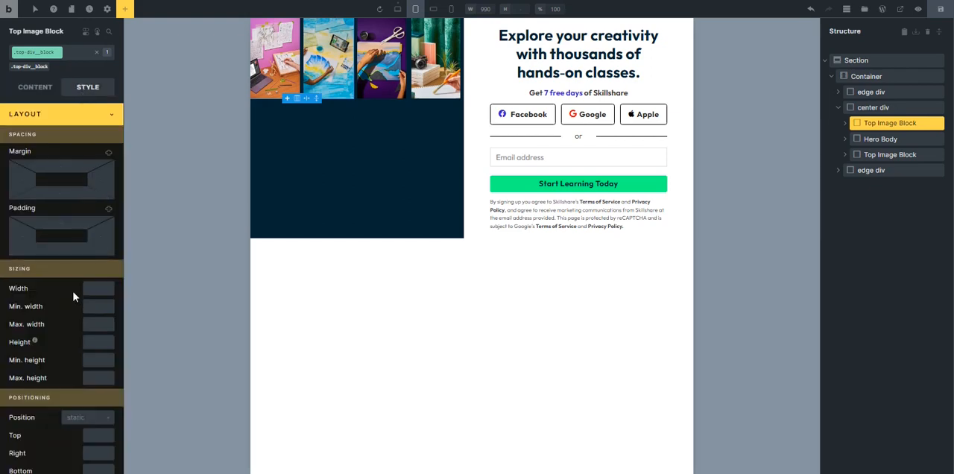
left_click(91, 290)
type("40%")
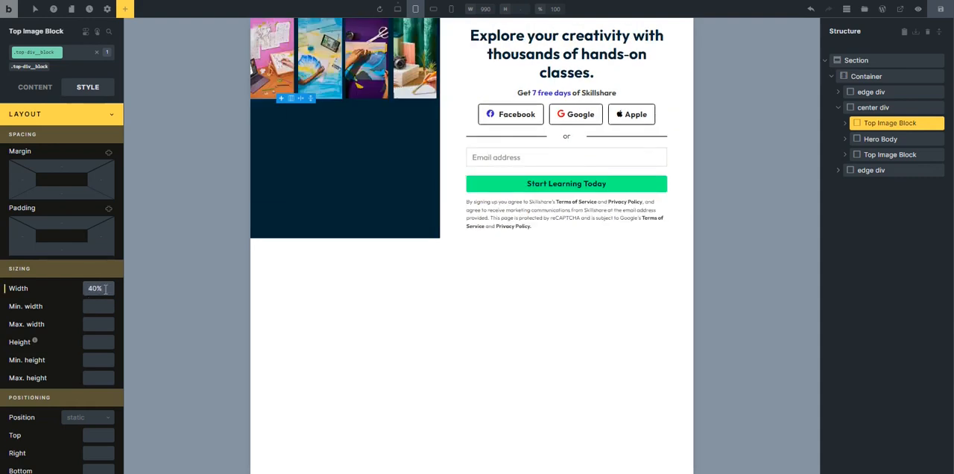
left_click(79, 115)
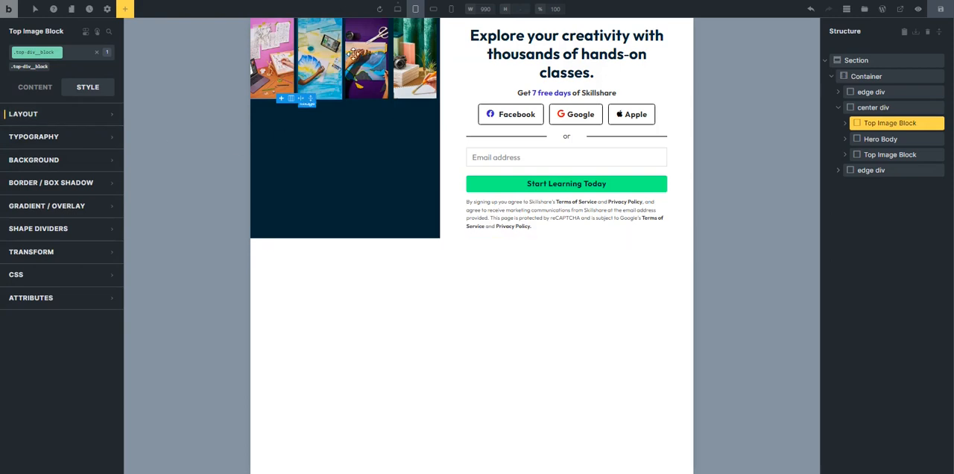
Set the width of the Hero Body's .sk-hero__body class to 100%.
left_click(456, 65)
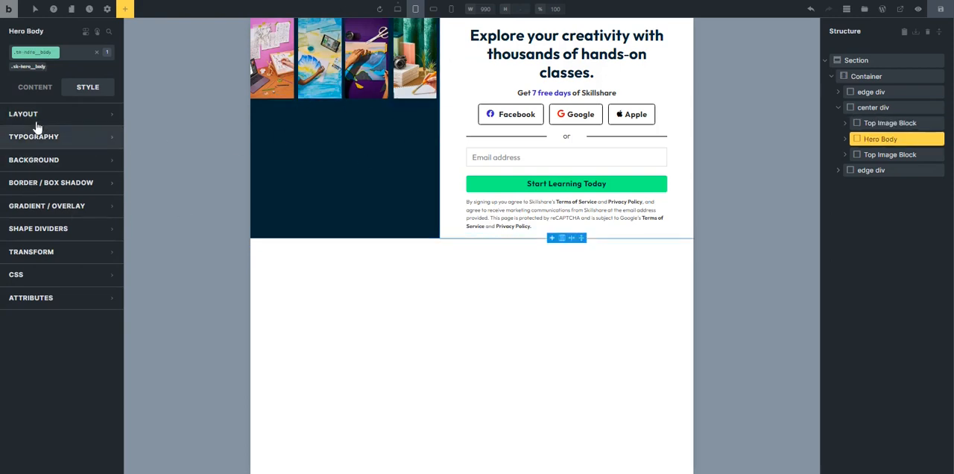
left_click(36, 89)
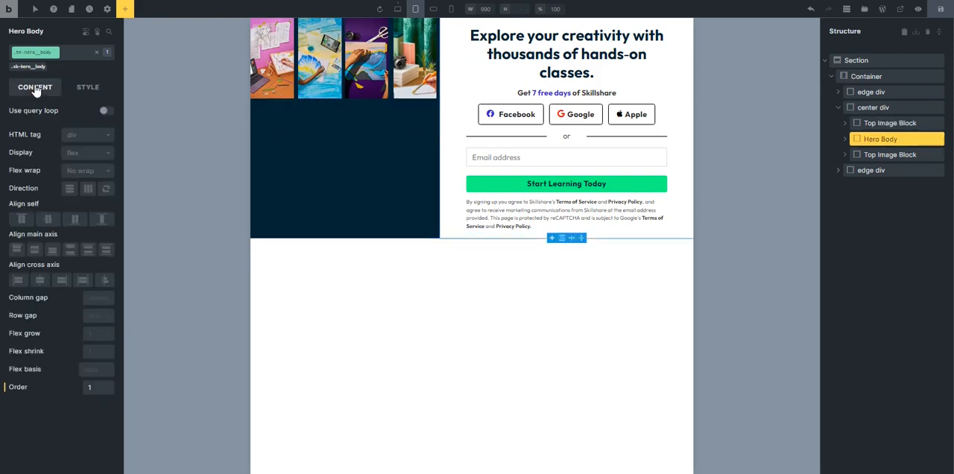
left_click(92, 335)
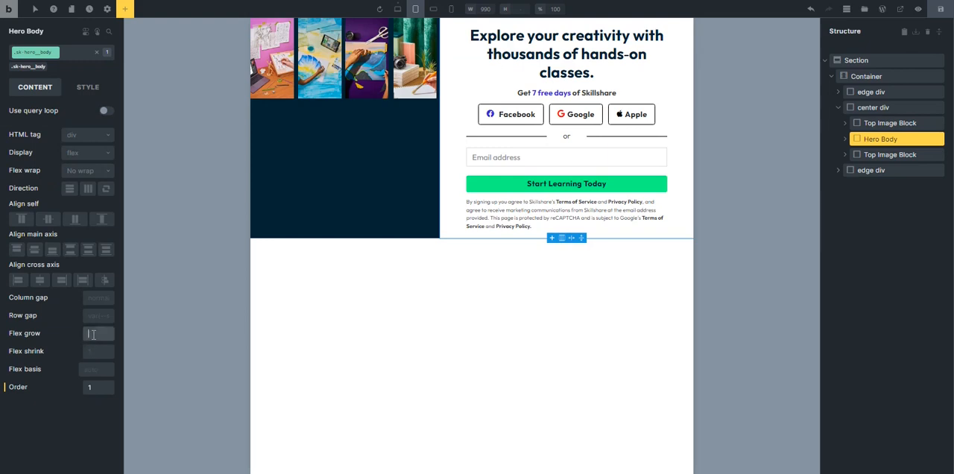
left_click(87, 87)
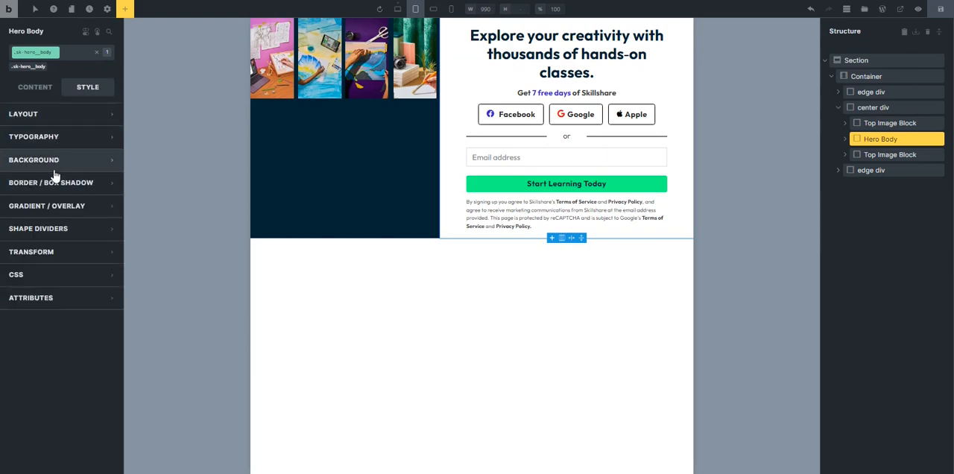
left_click(61, 118)
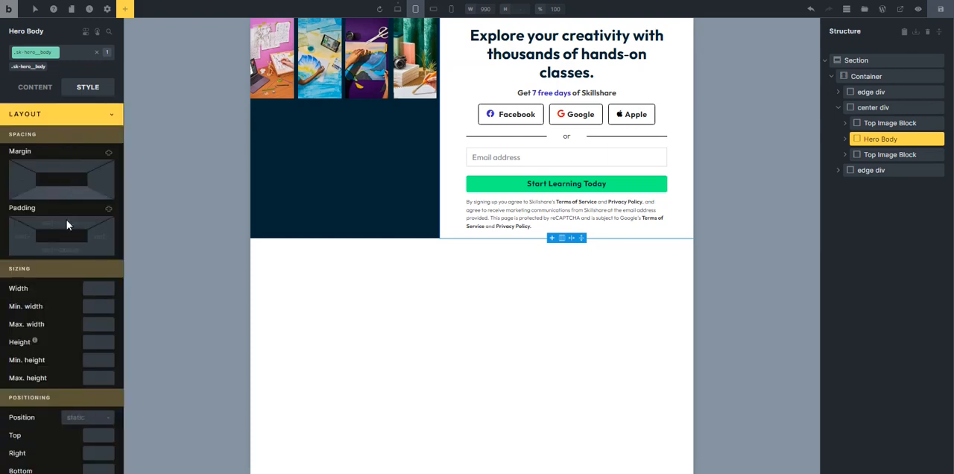
left_click(91, 293)
type("100")
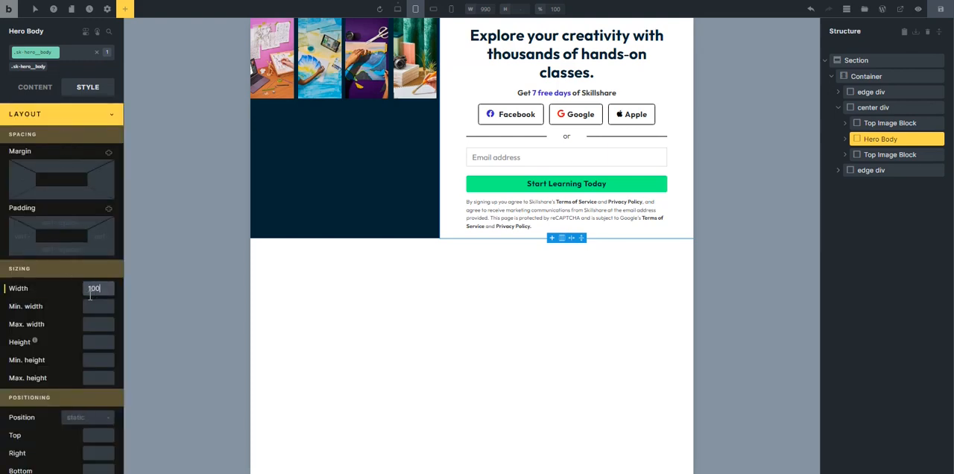
type("%")
Set the flex wrap of the center div's .sk-hero-center-div class to Wrap.
left_click(875, 107)
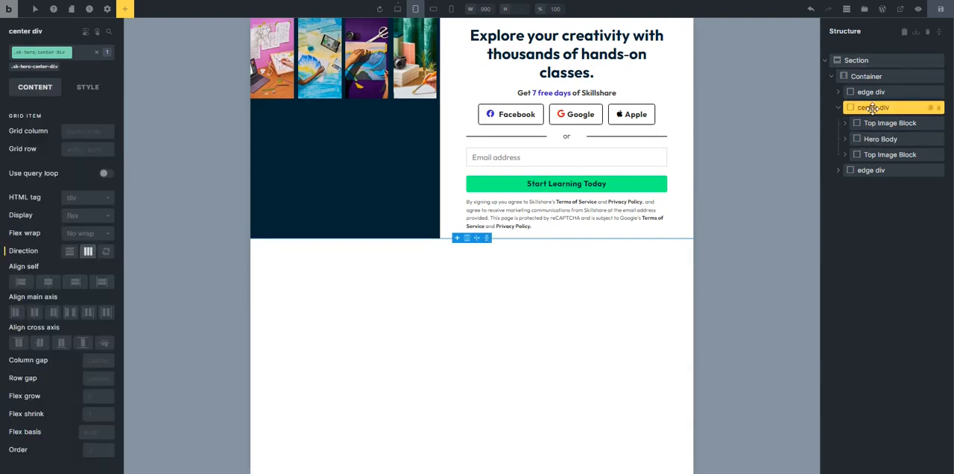
left_click(87, 234)
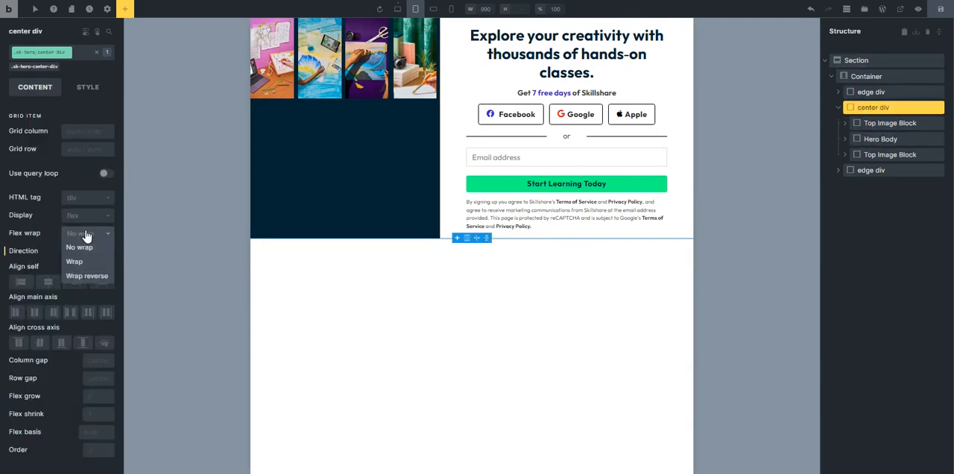
left_click(75, 261)
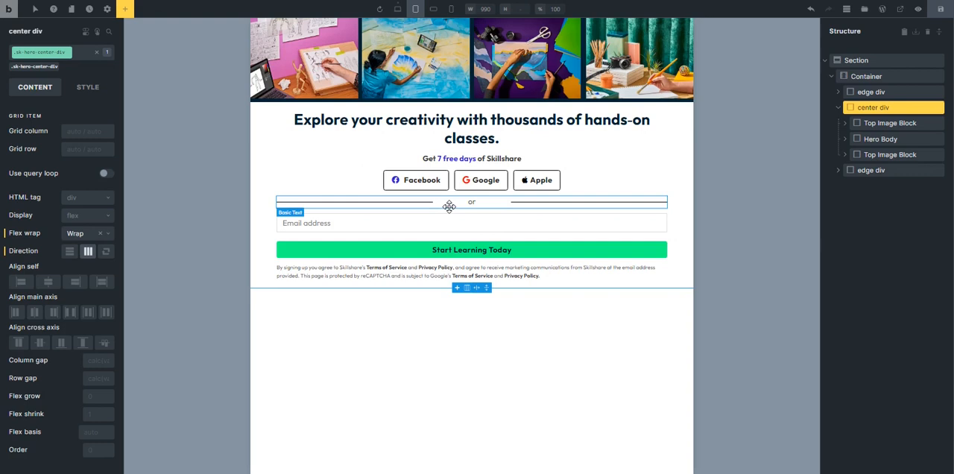
Review the tablet layout settings of the edge div, the center div and the Hero Body.
left_click(839, 110)
left_click(887, 94)
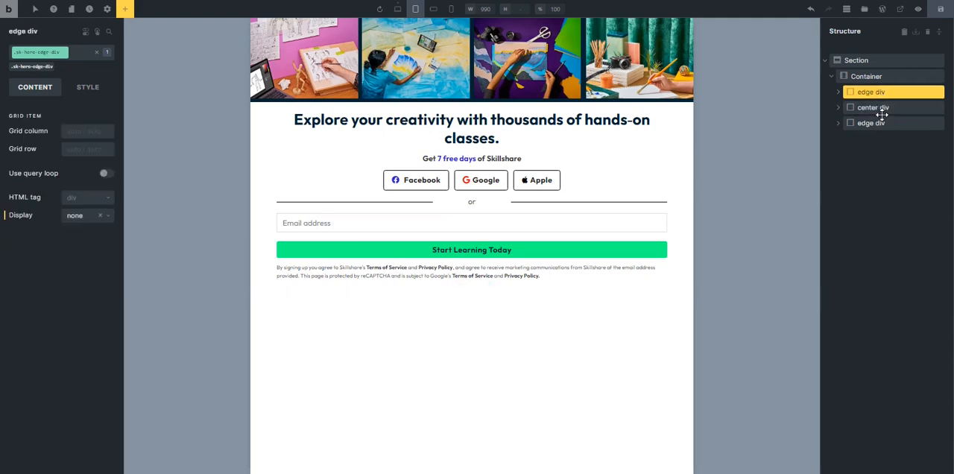
left_click(880, 112)
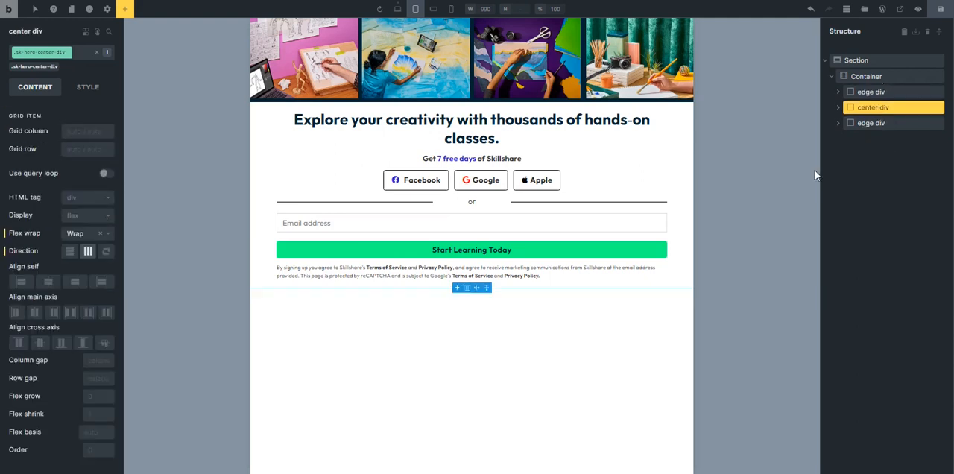
left_click(838, 107)
left_click(873, 139)
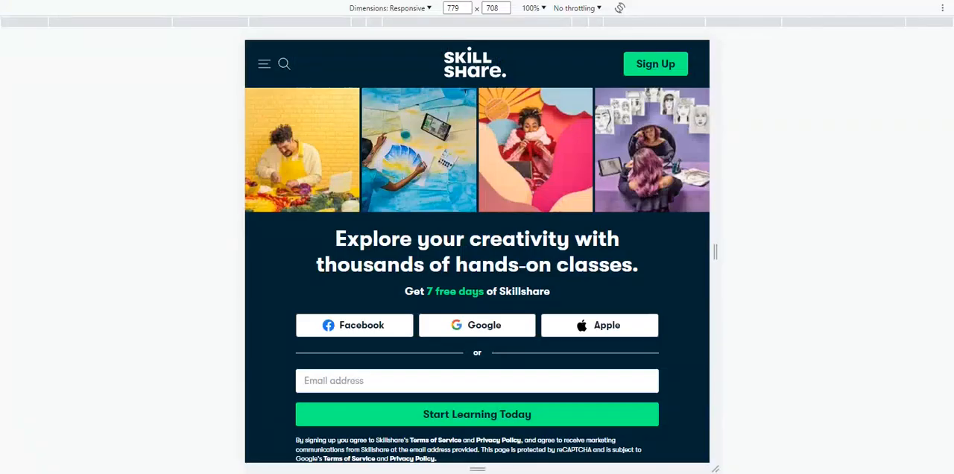
Switch to the original Skillshare page and set its responsive preview width to 811 pixels to compare the hero.
scroll(494, 341, "down", 1)
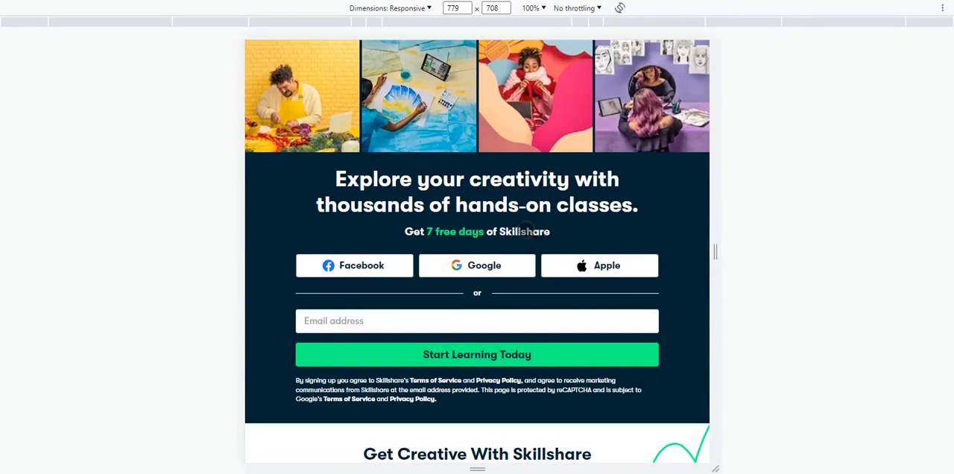
left_click(453, 8)
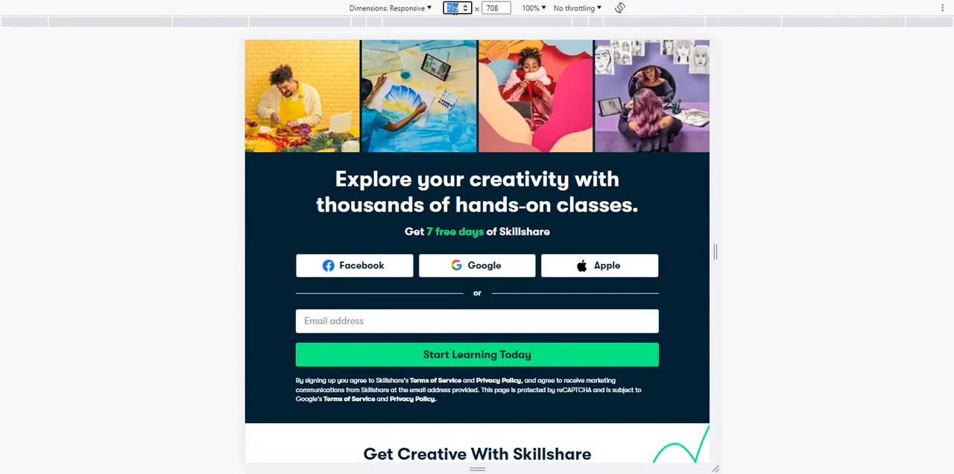
type("811")
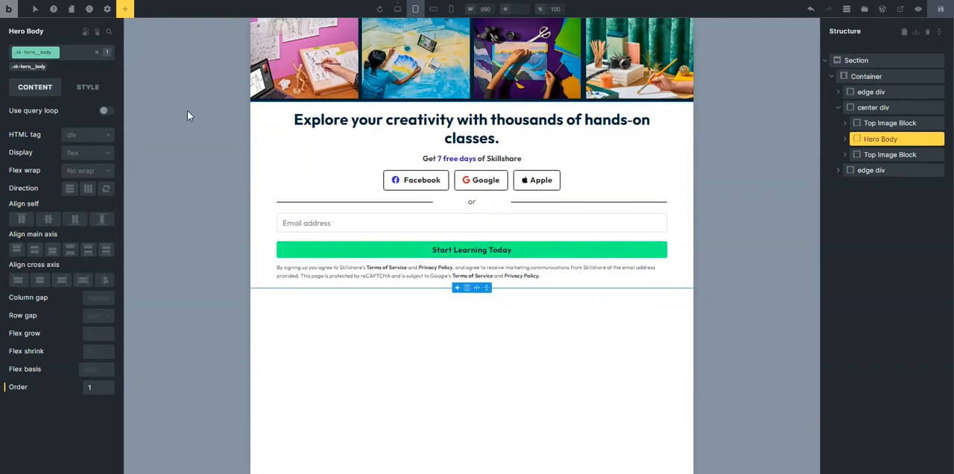
Set the background color of the Hero Body's .sk-hero__body class to the dark navy var(--base).
left_click(87, 86)
left_click(77, 162)
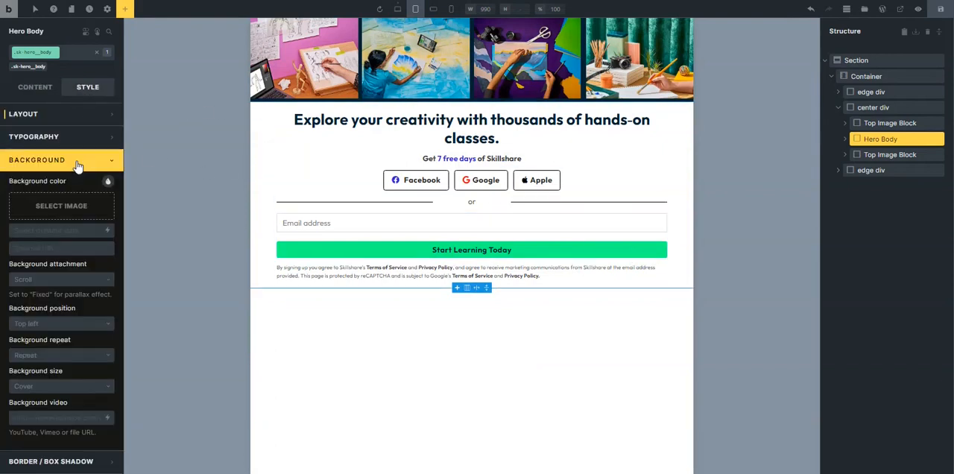
left_click(109, 181)
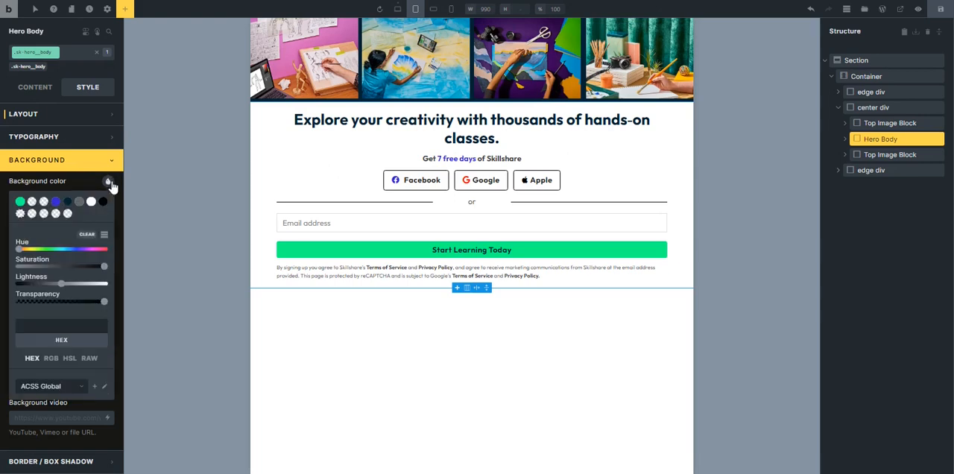
left_click(68, 203)
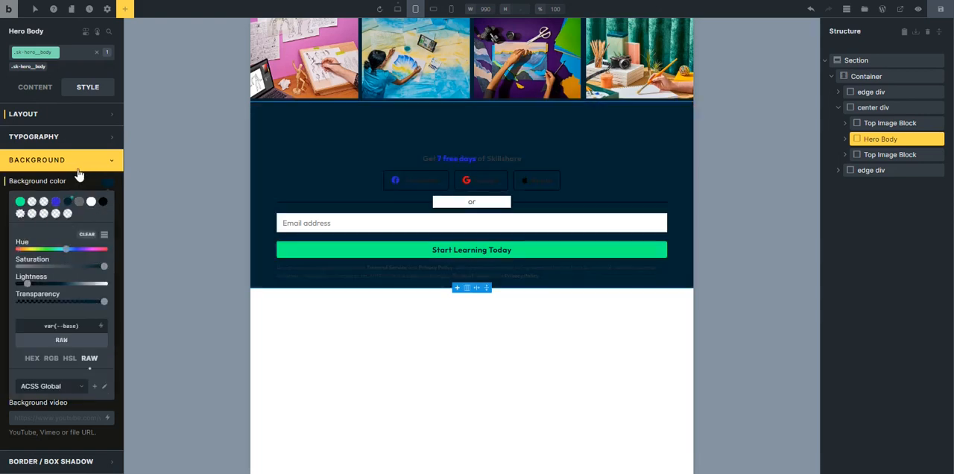
double_click(79, 169)
Set the text color of the hero heading's .sk-hero__heading class to var(--white).
left_click(402, 141)
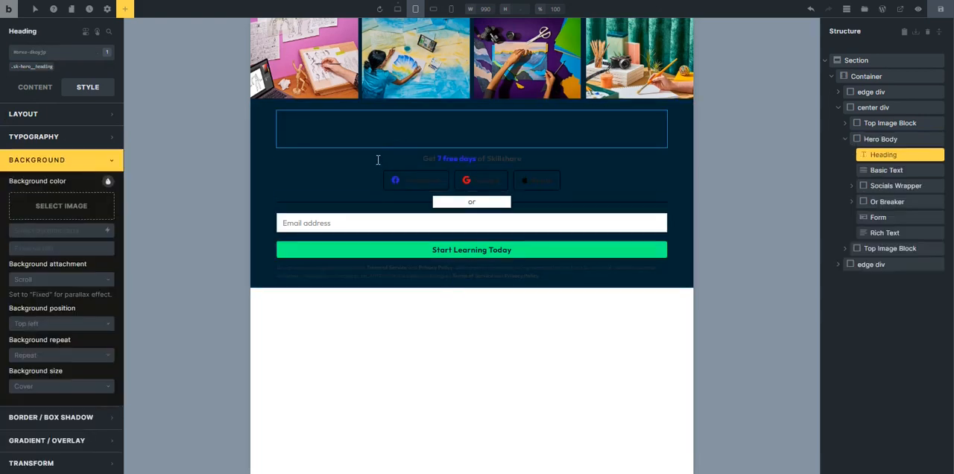
left_click(30, 70)
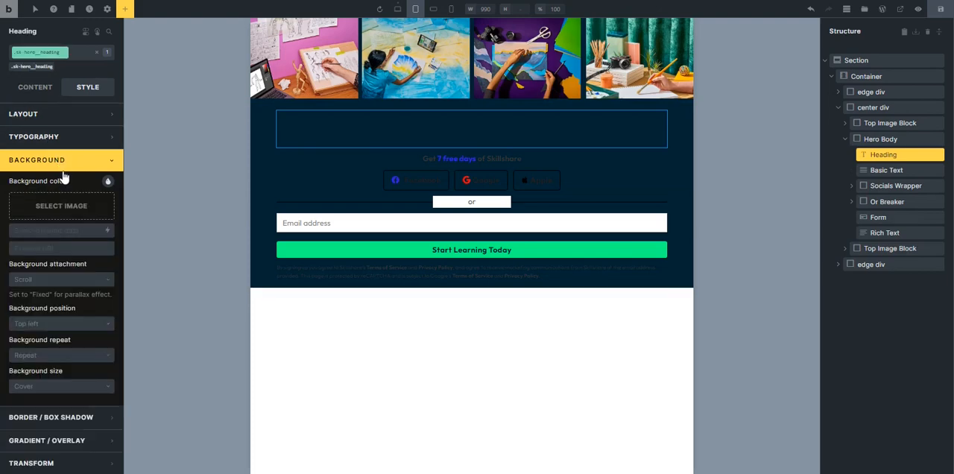
left_click(90, 161)
left_click(87, 143)
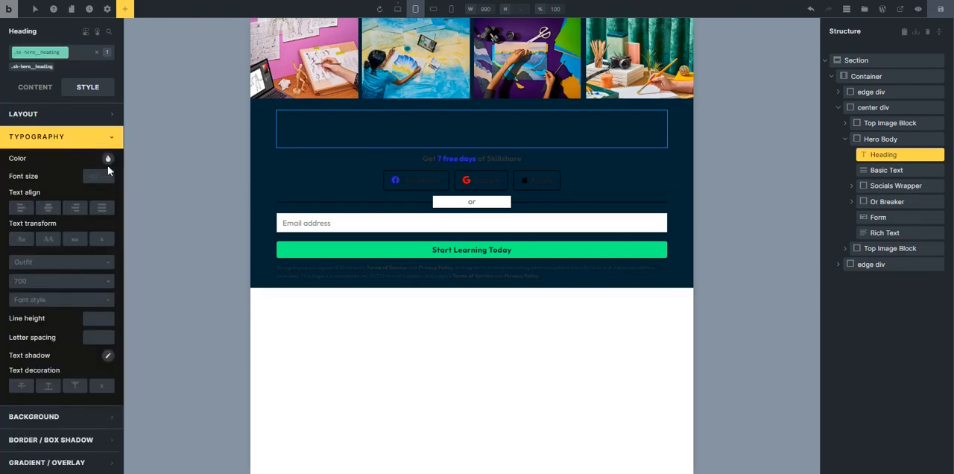
left_click(108, 159)
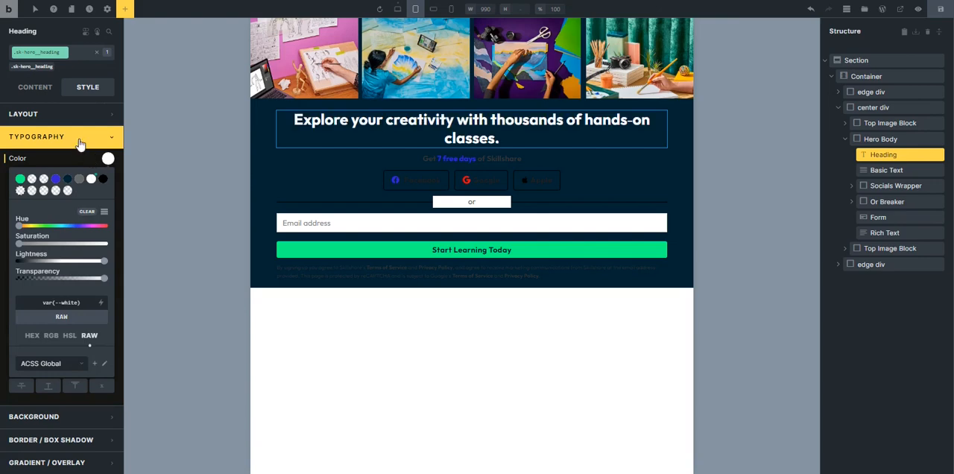
left_click(78, 138)
Set the text color of the "Get 7 free days of Skillshare" line's .sk-hero__lede class to var(--white).
left_click(499, 158)
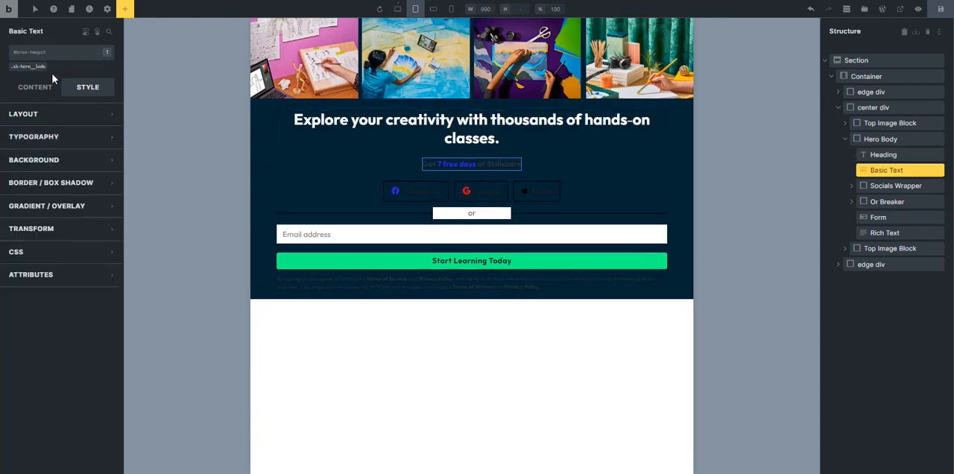
left_click(28, 67)
left_click(80, 140)
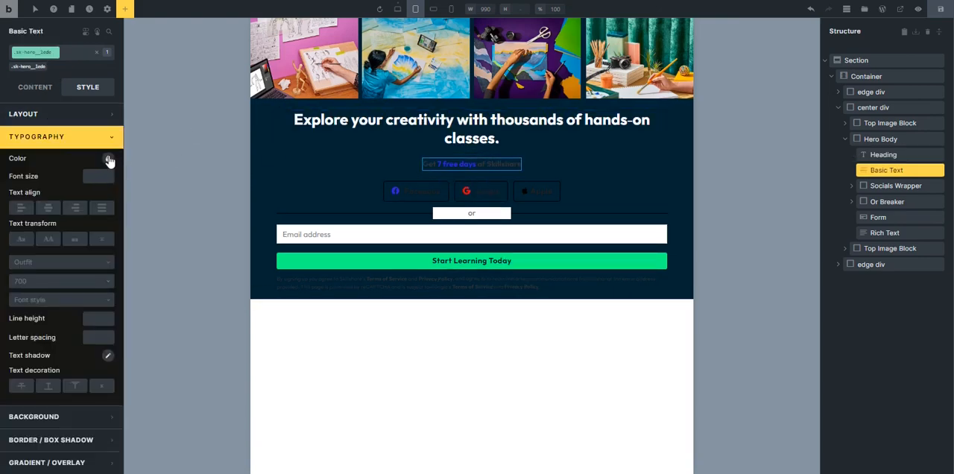
left_click(108, 159)
left_click(90, 180)
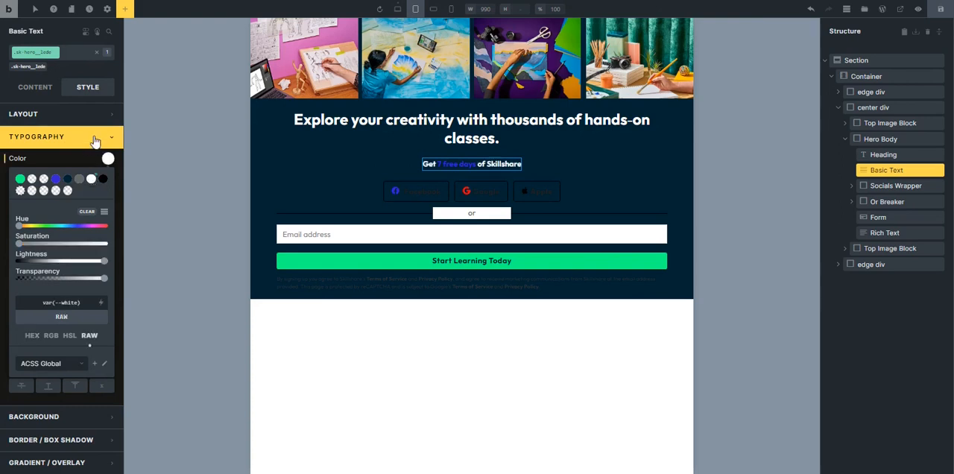
left_click(96, 138)
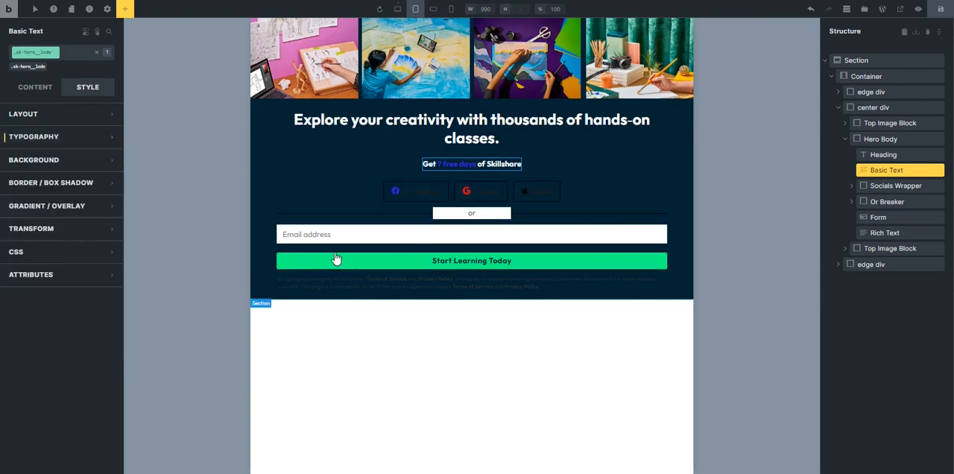
Set the text color of the terms and privacy Rich Text below the form to var(--white).
left_click(438, 285)
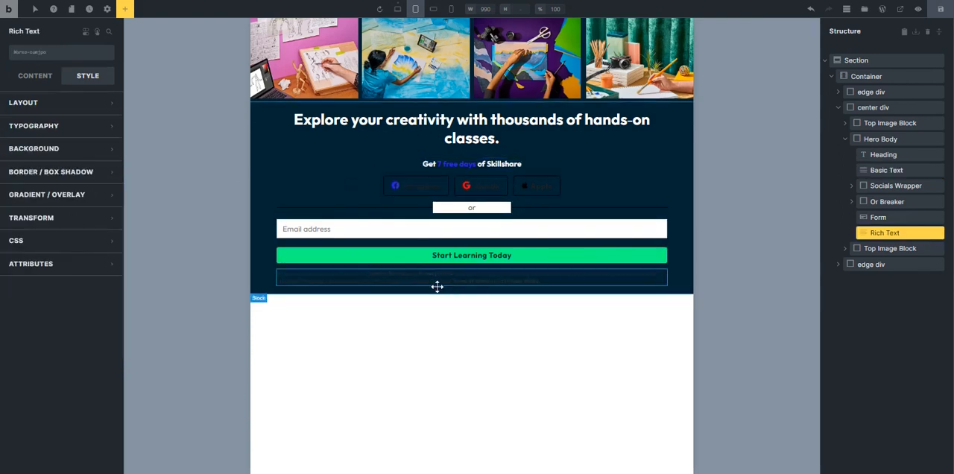
left_click(56, 126)
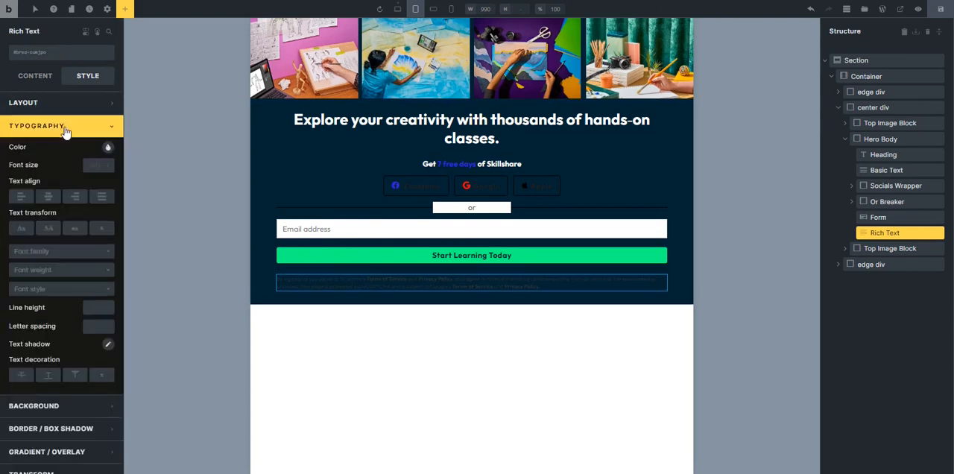
left_click(107, 147)
left_click(91, 167)
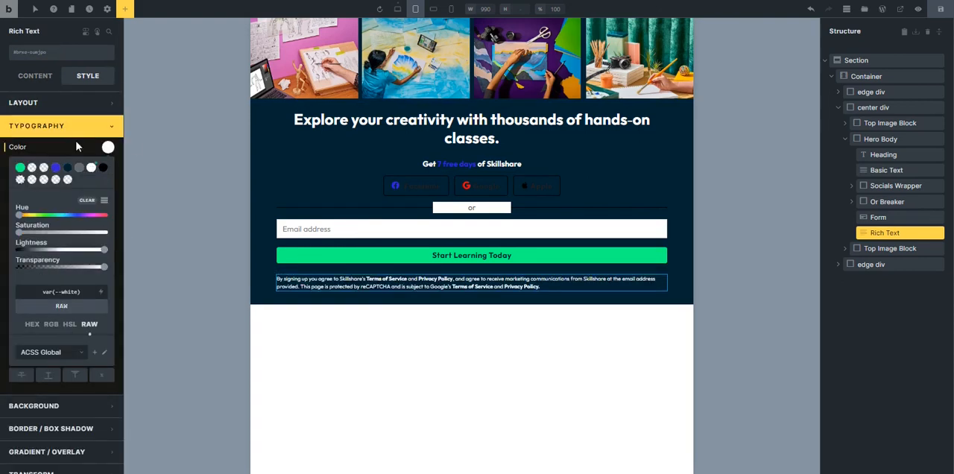
left_click(75, 126)
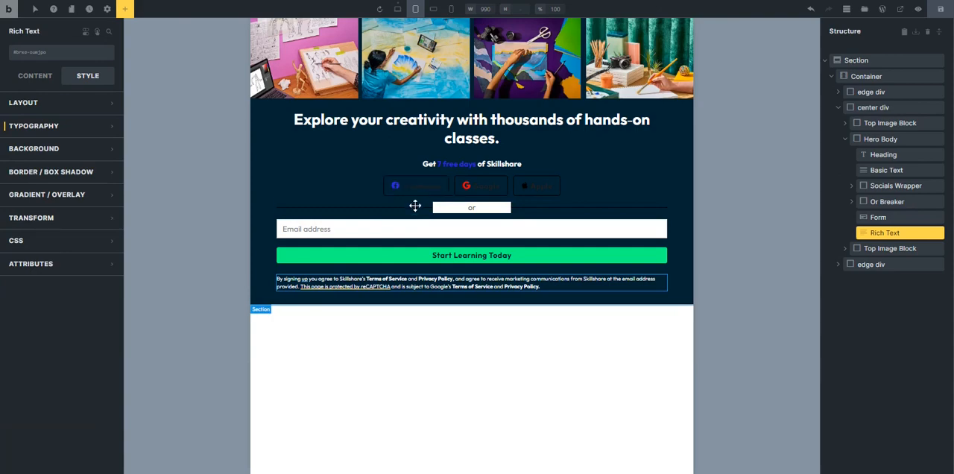
Set the background color of the social buttons' .sk-hero__socials-btn class to var(--white).
left_click(412, 190)
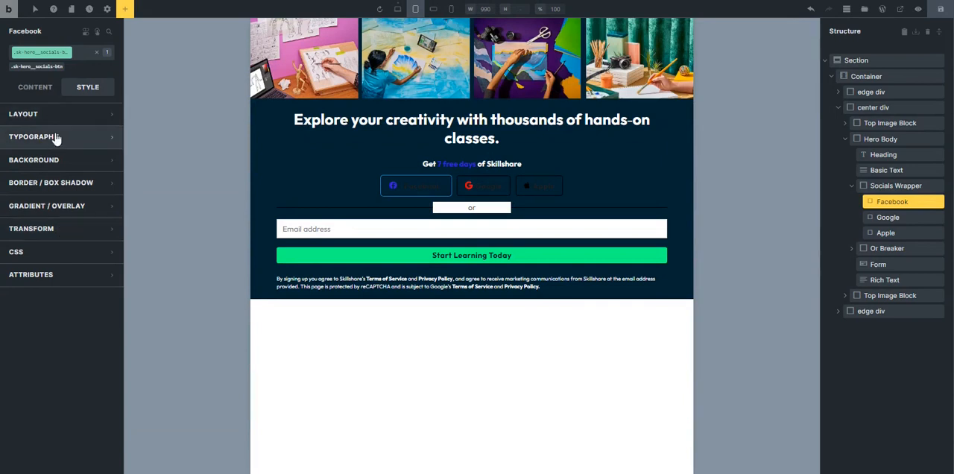
left_click(76, 160)
left_click(108, 183)
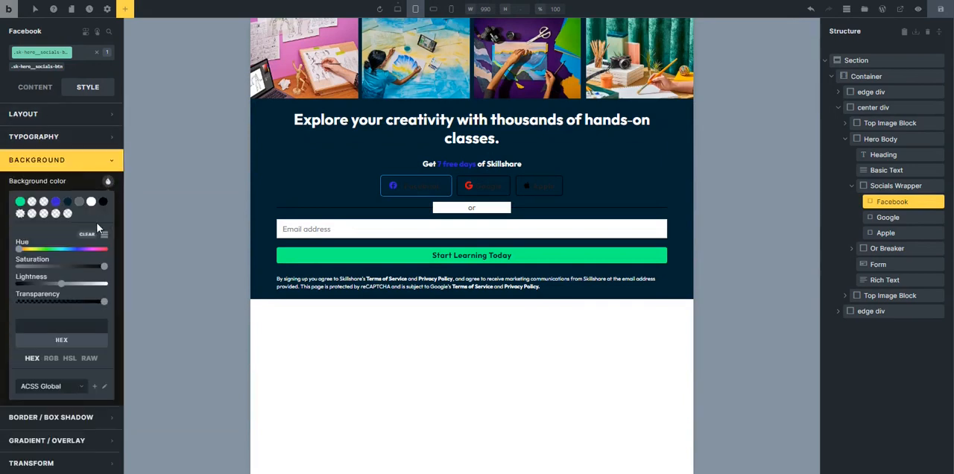
left_click(91, 203)
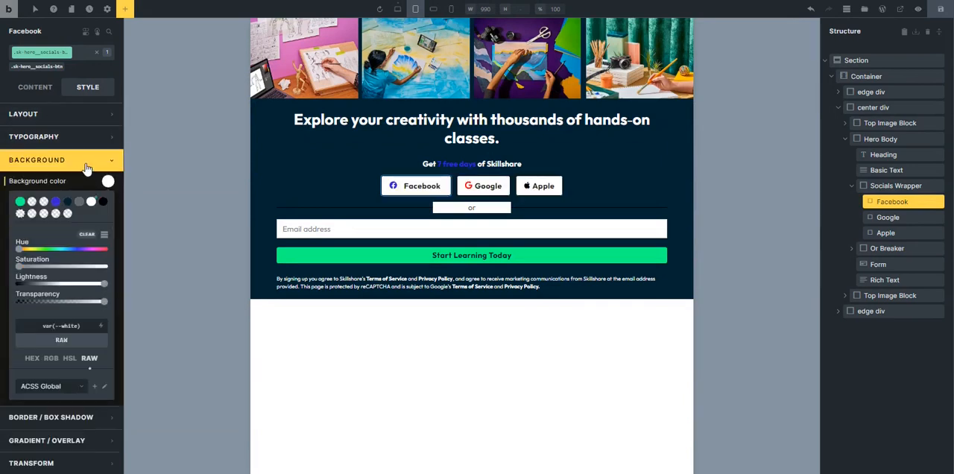
left_click(86, 168)
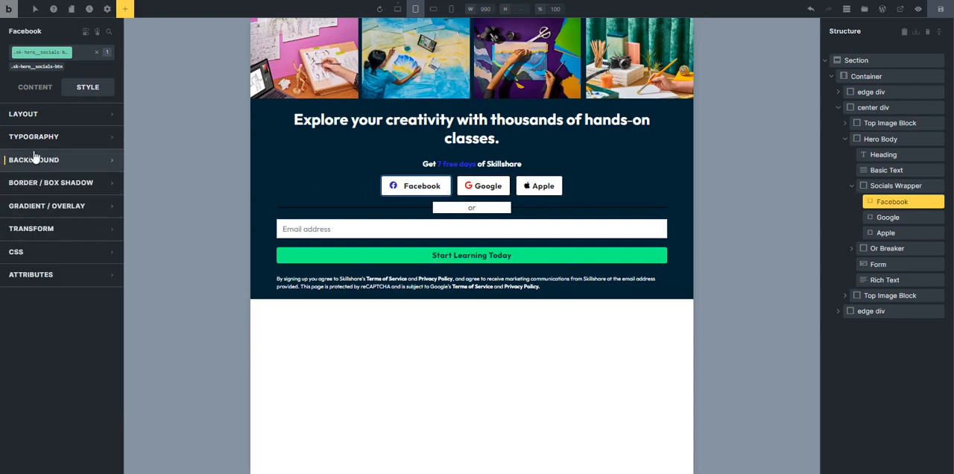
Set the border style of the social buttons' .sk-hero__socials-btn class to None.
left_click(76, 184)
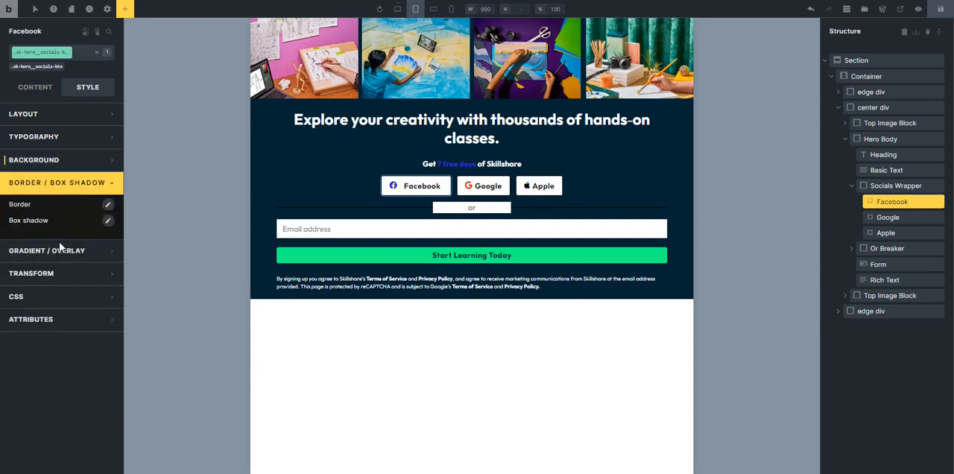
left_click(107, 206)
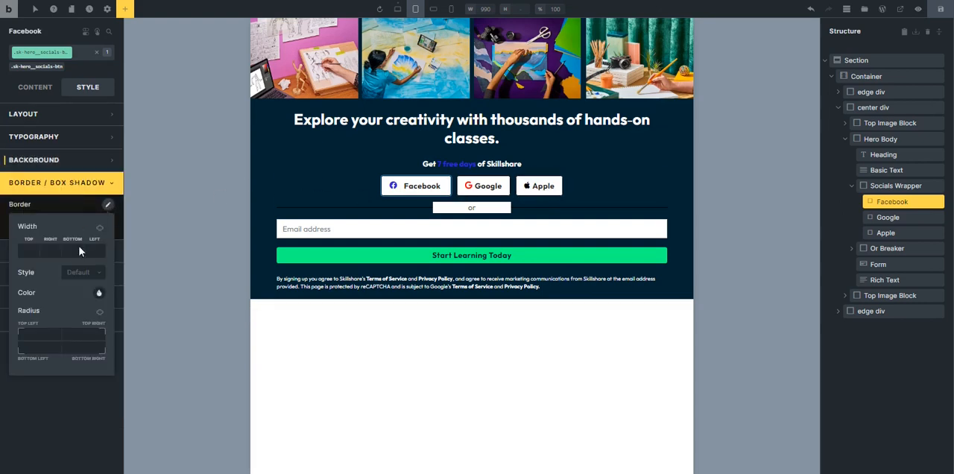
left_click(27, 254)
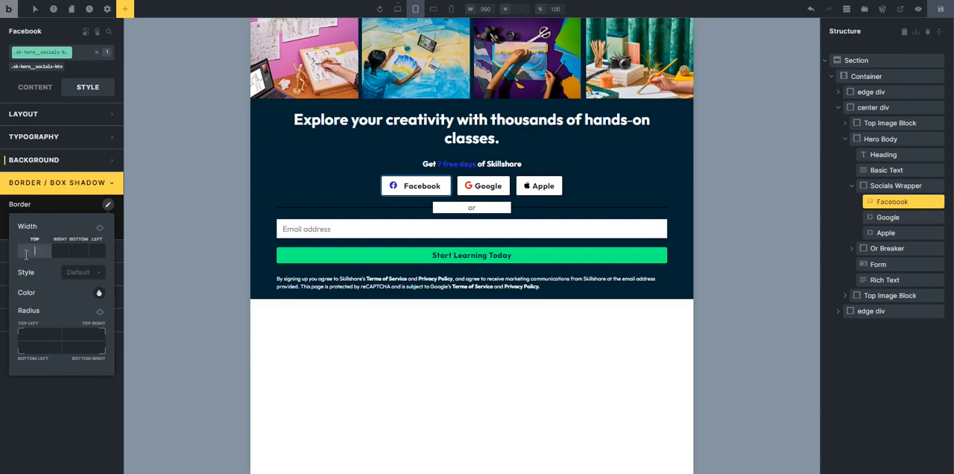
left_click(82, 273)
left_click(76, 288)
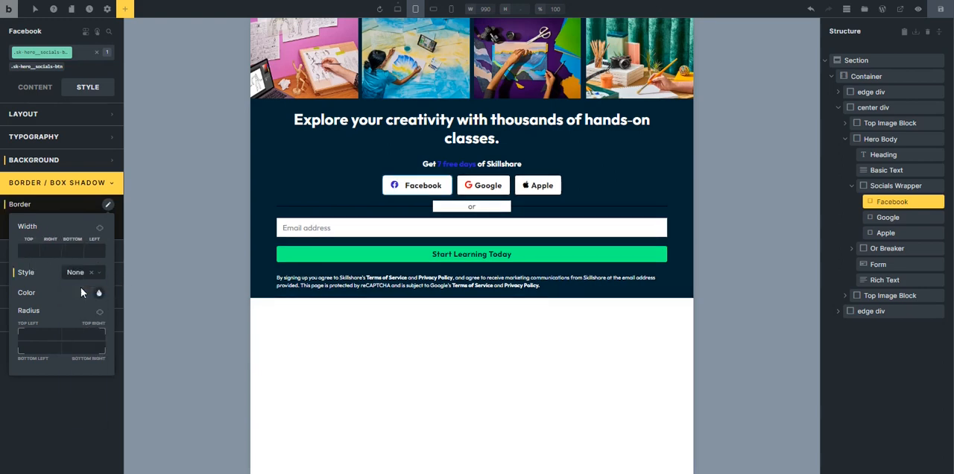
left_click(74, 195)
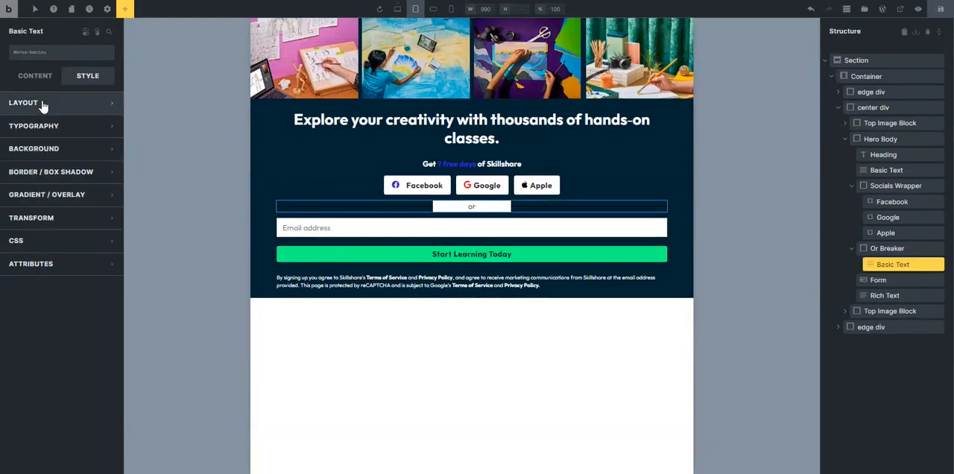
Set the text color of the Or Breaker's Basic Text to var(--white).
left_click(64, 126)
left_click(108, 149)
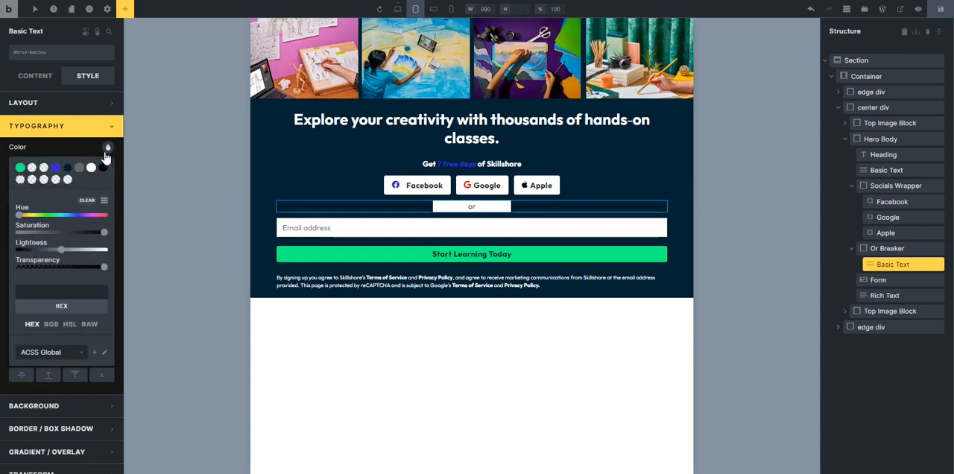
left_click(90, 169)
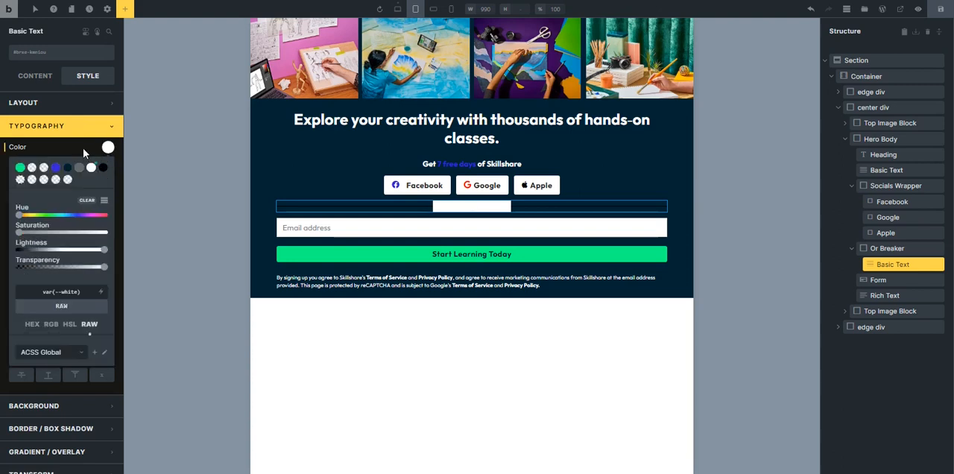
left_click(77, 127)
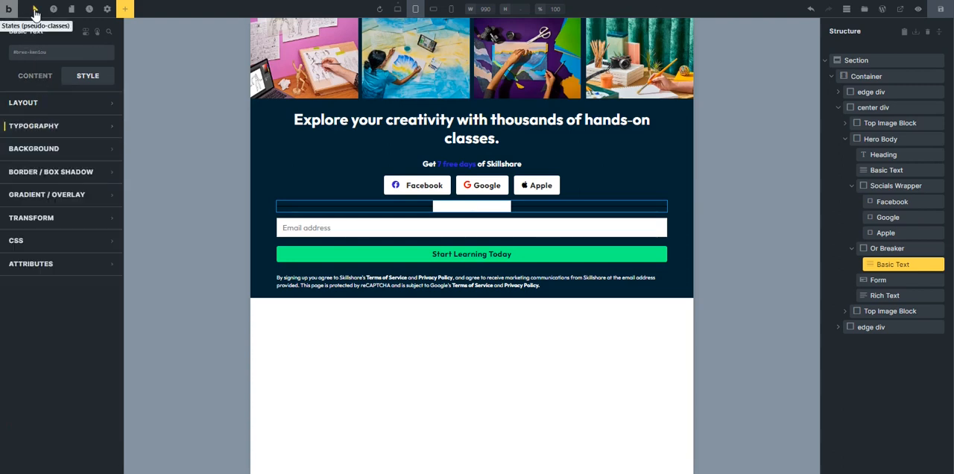
Set the background color of the ::after pseudo-element on the Or Breaker's Basic Text to var(--base).
left_click(35, 9)
left_click(34, 30)
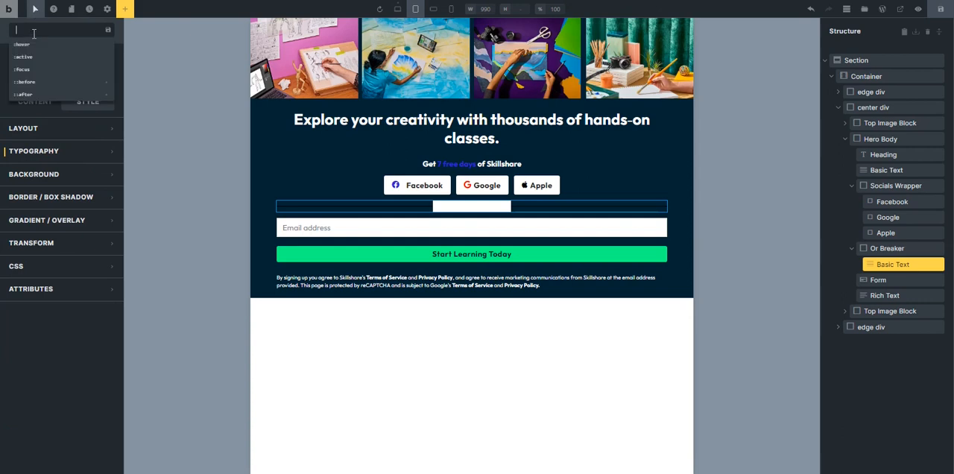
left_click(39, 95)
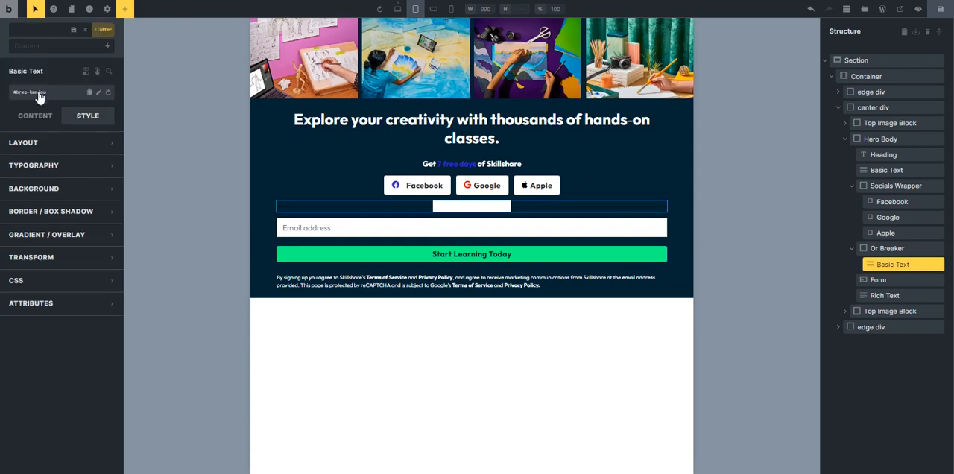
left_click(63, 190)
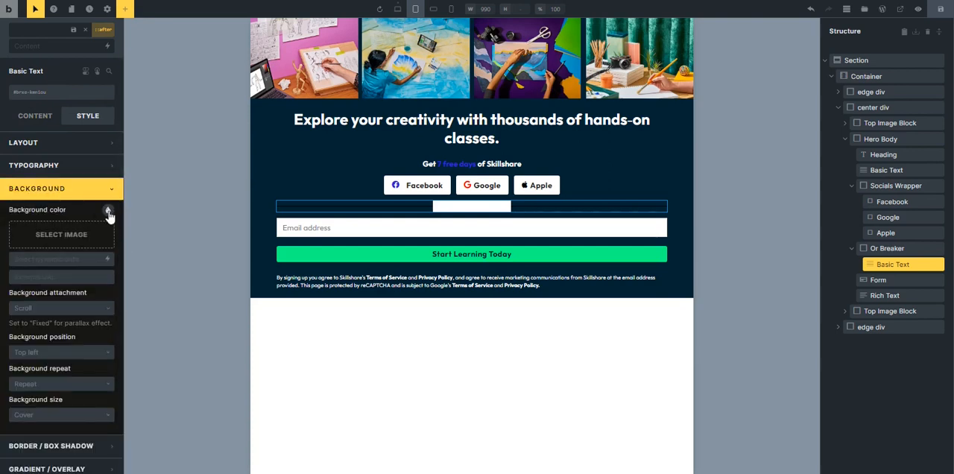
left_click(80, 237)
left_click(66, 237)
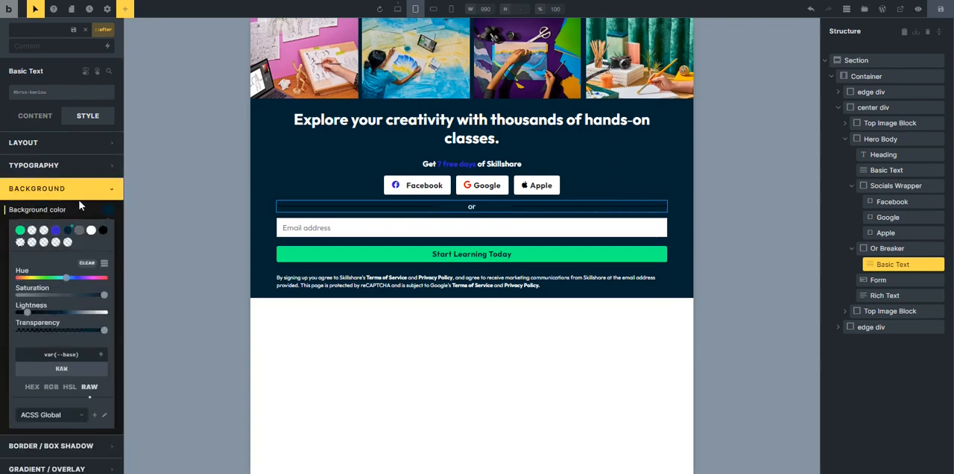
left_click(79, 193)
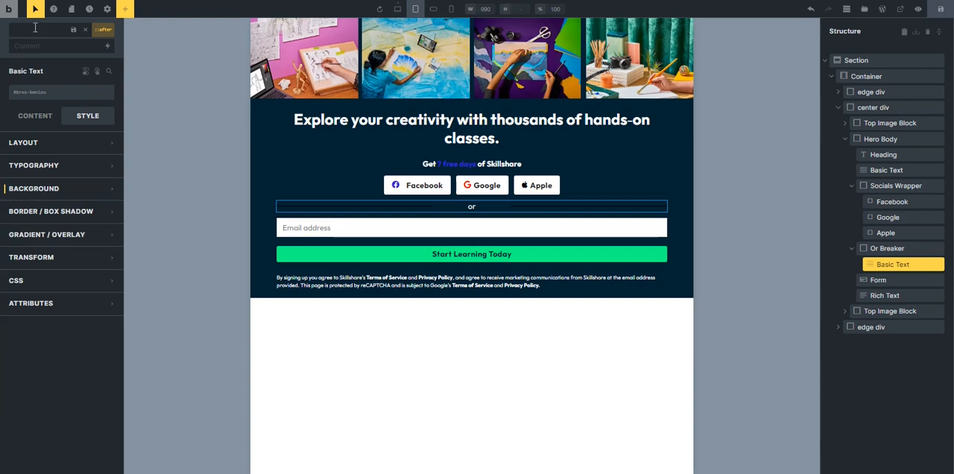
Set the background color of the ::before pseudo-element on the Or Breaker's Basic Text to white.
left_click(35, 28)
left_click(41, 88)
left_click(59, 191)
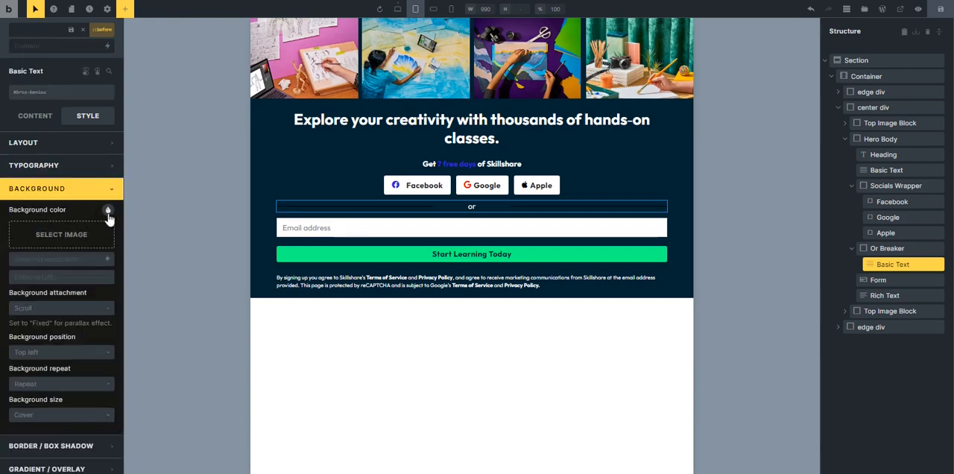
left_click(107, 209)
left_click(91, 230)
left_click(89, 191)
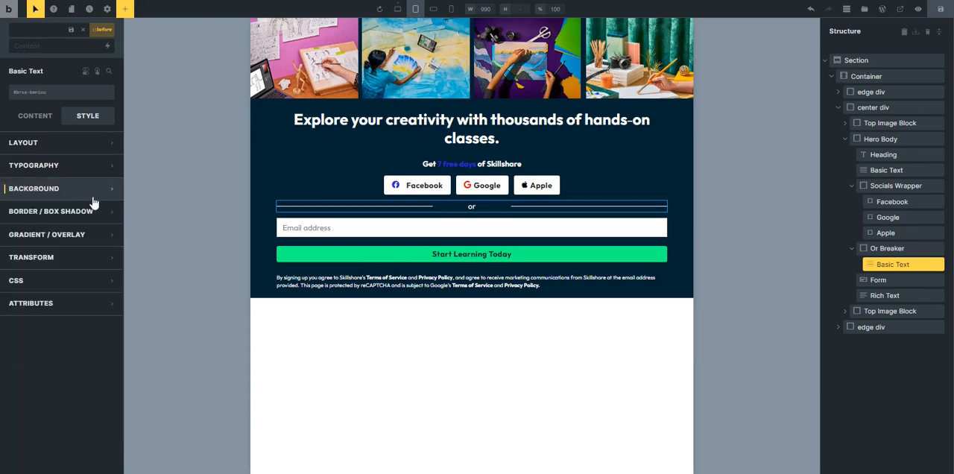
left_click(37, 21)
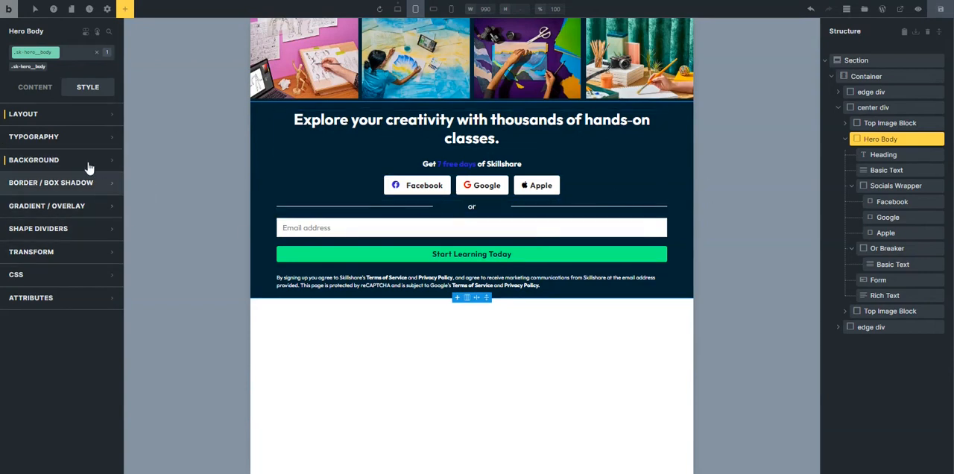
Set the maximum width of the Hero Body to 65rem at the tablet breakpoint.
left_click(33, 88)
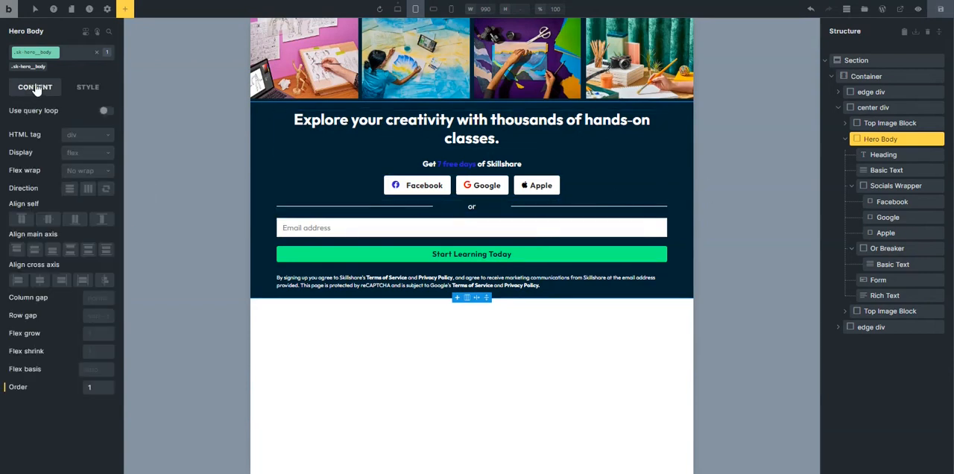
left_click(85, 88)
left_click(72, 117)
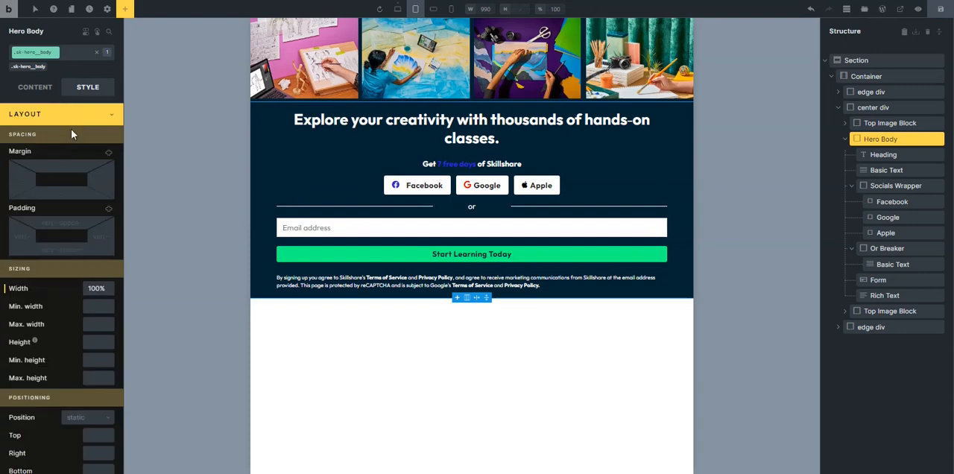
left_click(93, 326)
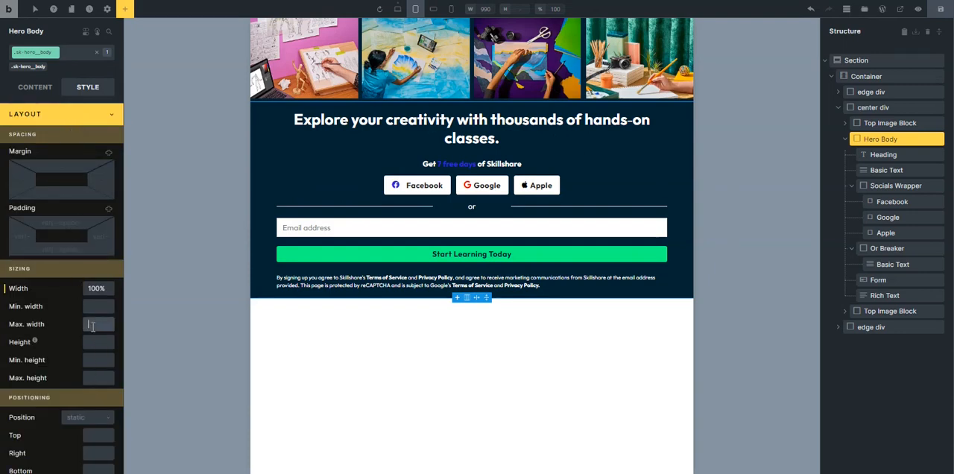
type("60rem")
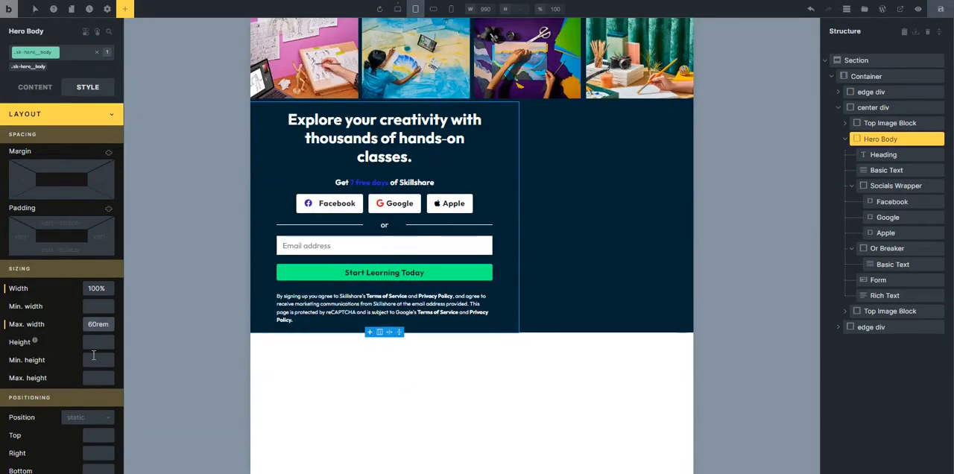
key("Delete")
type("5")
Centre the center div's children along its main axis at the tablet breakpoint and save the page.
left_click(845, 140)
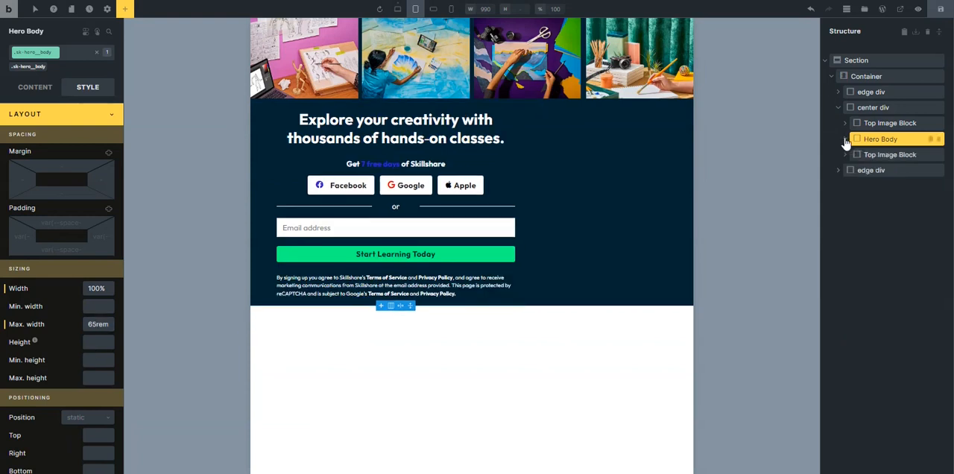
left_click(873, 108)
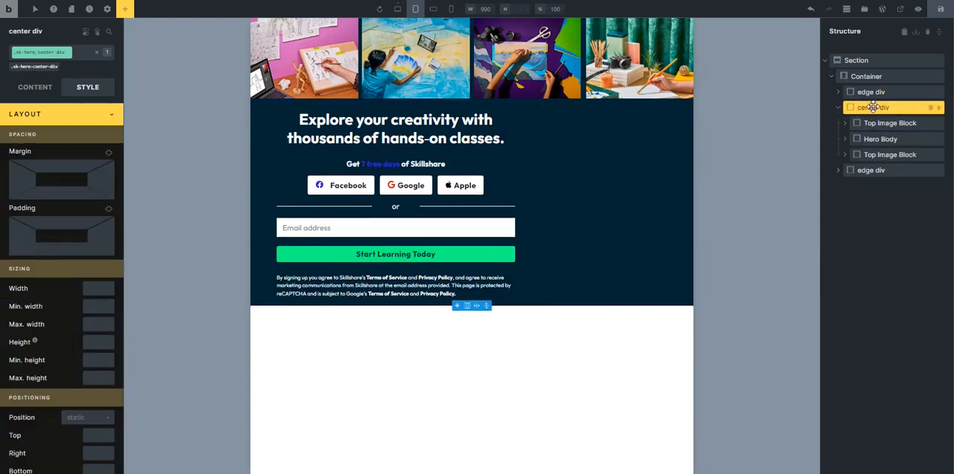
left_click(61, 116)
left_click(37, 88)
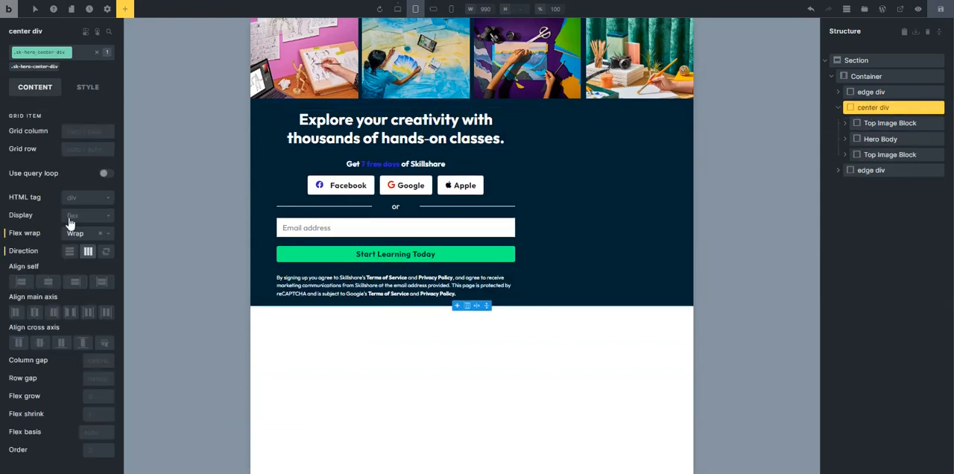
left_click(34, 312)
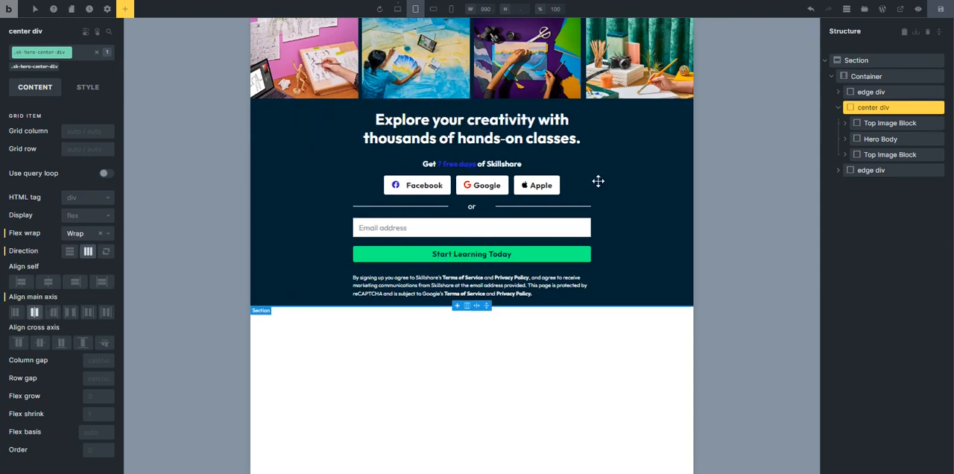
left_click(615, 197)
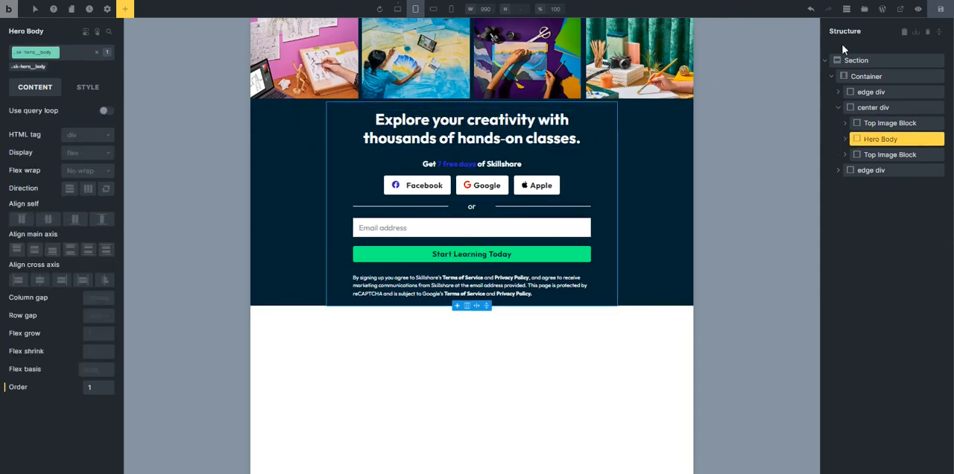
left_click(945, 8)
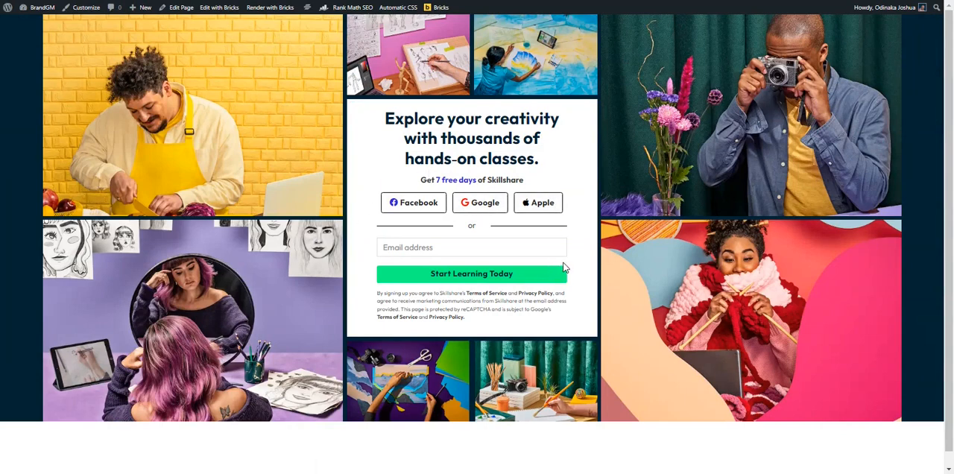
Open the page preview in the browser's responsive device mode and examine the hero at several widths, including 962 px.
key("ctrl+shift+i")
key("ctrl+shift+m")
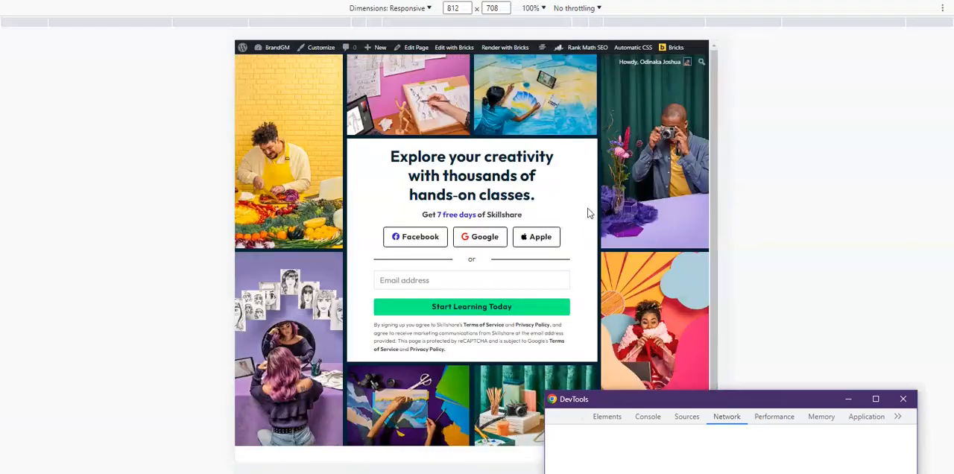
left_click_drag(727, 398, 842, 450)
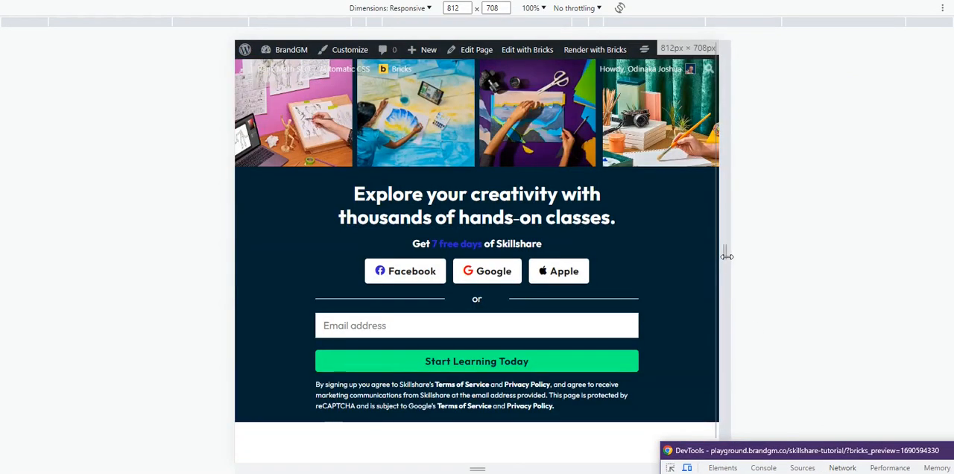
left_click_drag(727, 256, 771, 248)
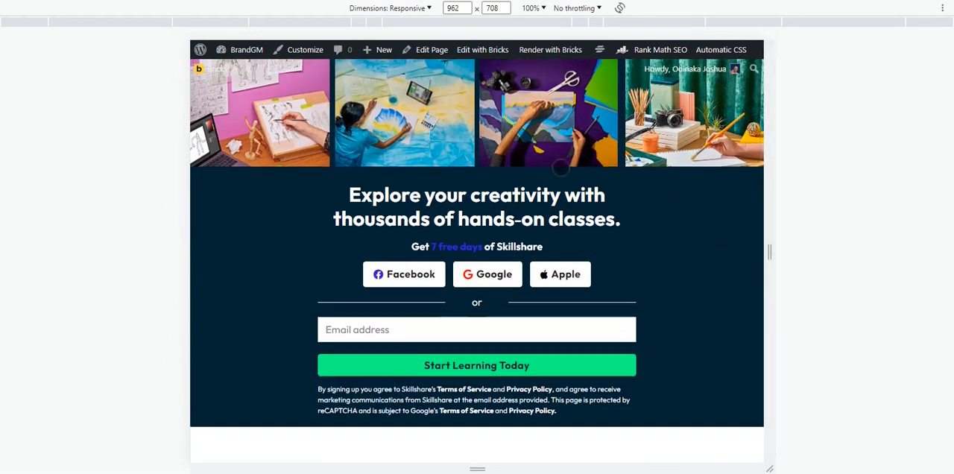
left_click_drag(768, 252, 673, 256)
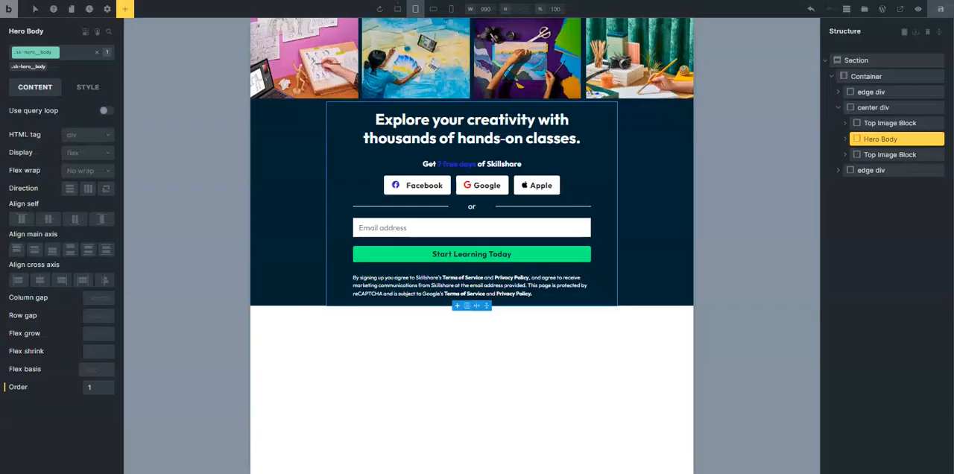
Set the Top Image Block's flex wrap to No wrap at the mobile landscape breakpoint and check the image row in the preview.
left_click(415, 58)
left_click(853, 156)
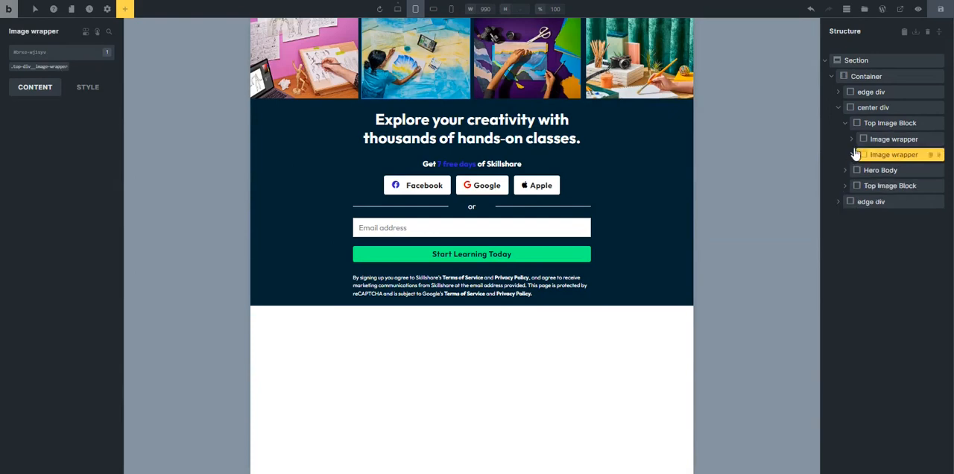
left_click(880, 124)
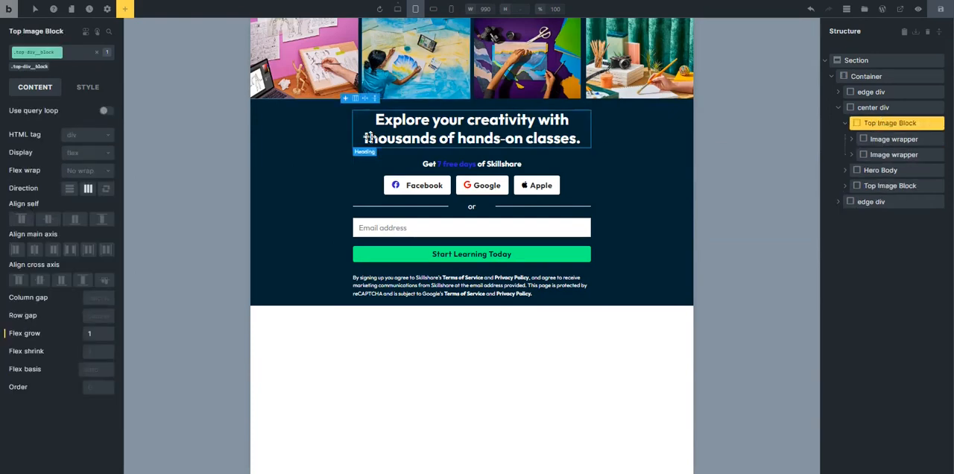
left_click(437, 10)
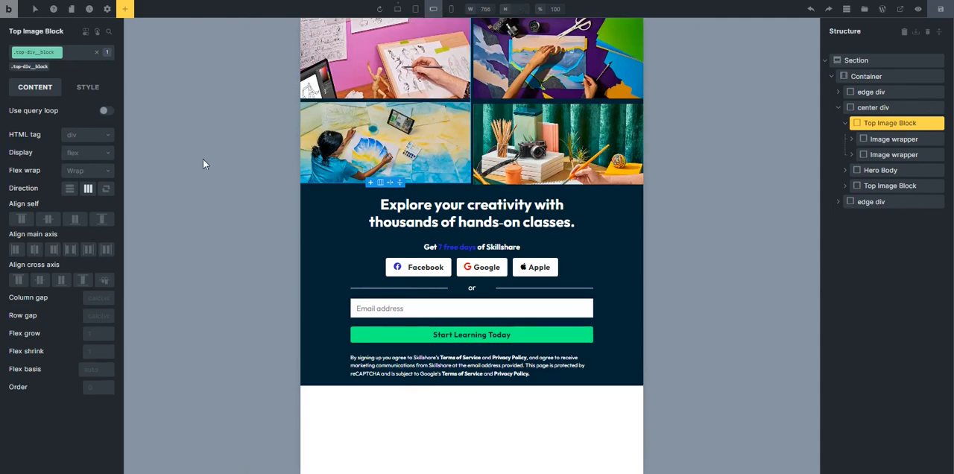
left_click(91, 171)
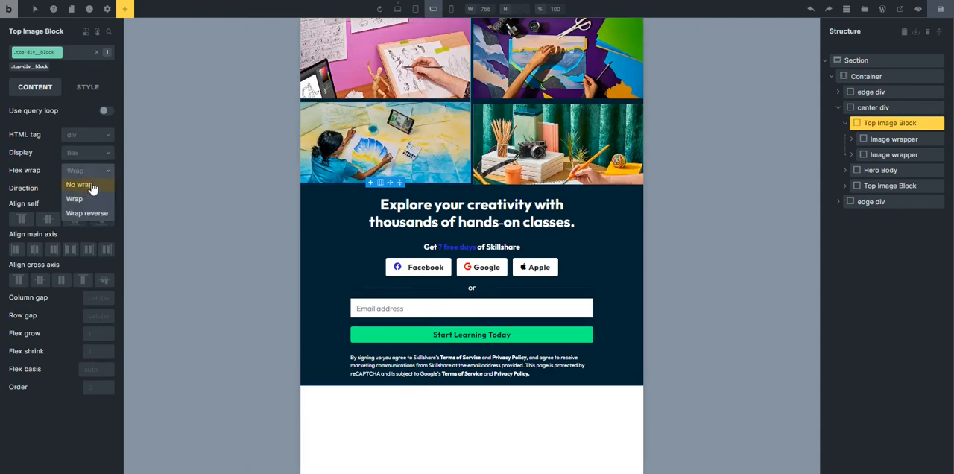
left_click(81, 185)
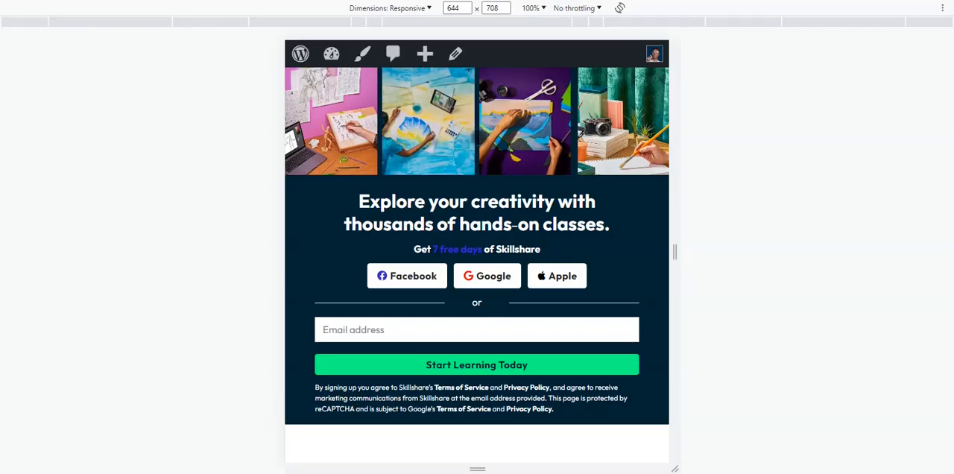
left_click_drag(672, 253, 602, 249)
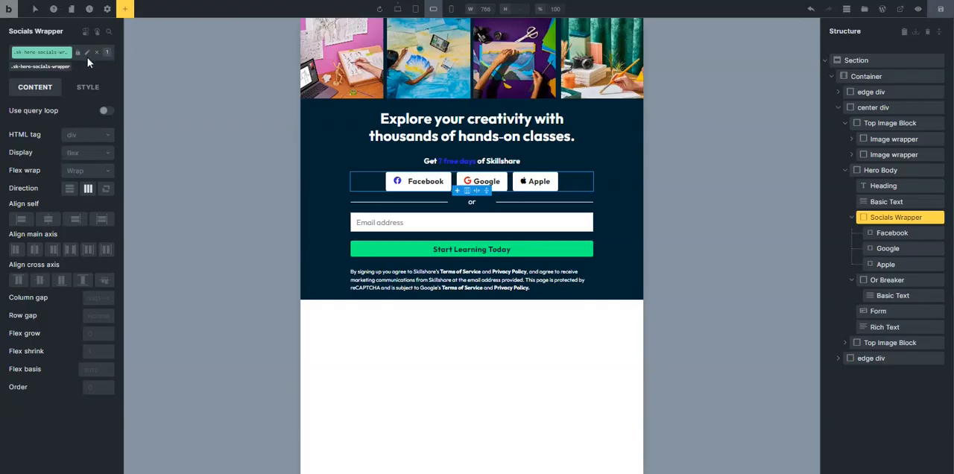
Set the Socials Wrapper's row gap to var(--space-xs) and its flex wrap to Wrap at the desktop base breakpoint.
left_click(397, 9)
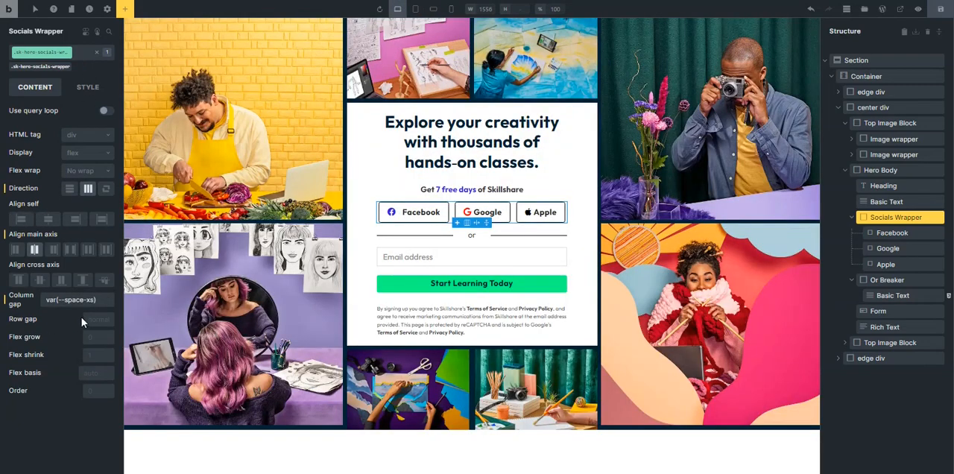
left_click(96, 299)
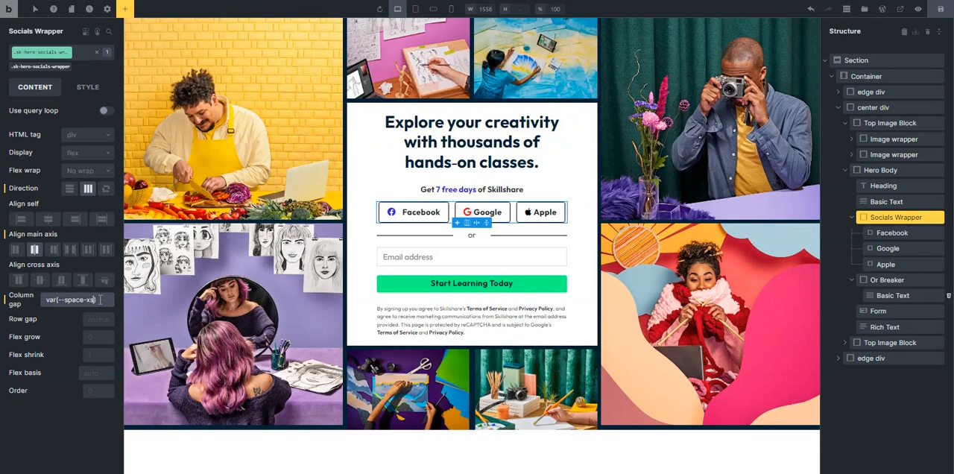
key("ctrl+a")
key("ctrl+c")
left_click(96, 319)
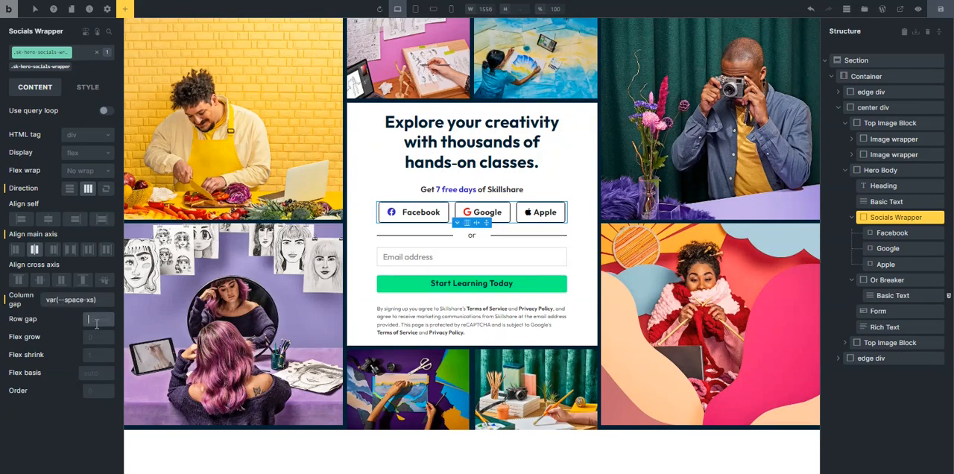
key("ctrl+v")
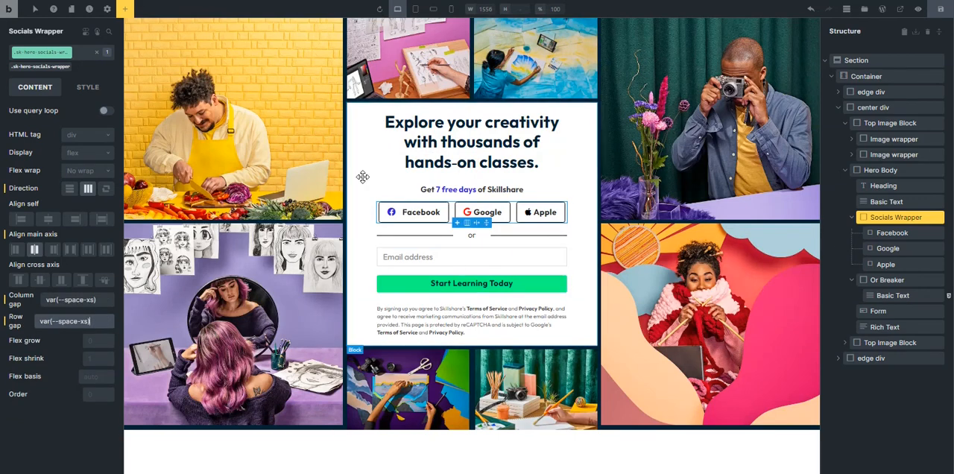
left_click(90, 172)
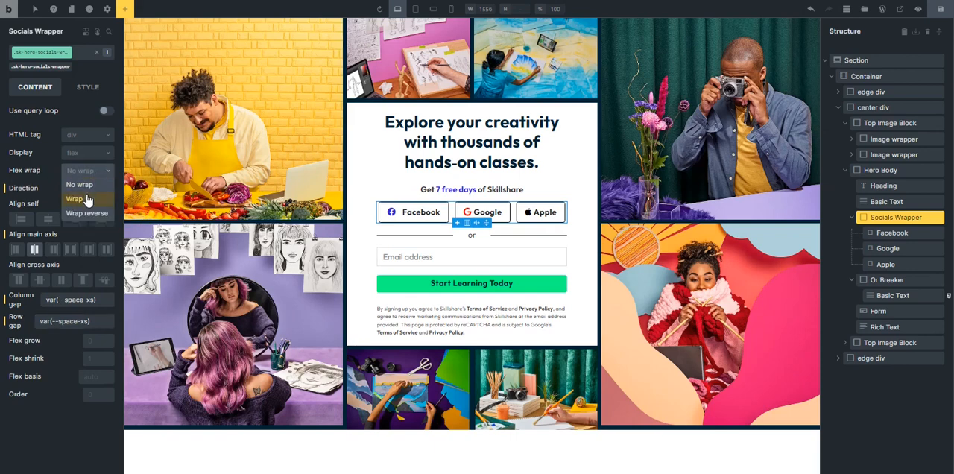
left_click(88, 199)
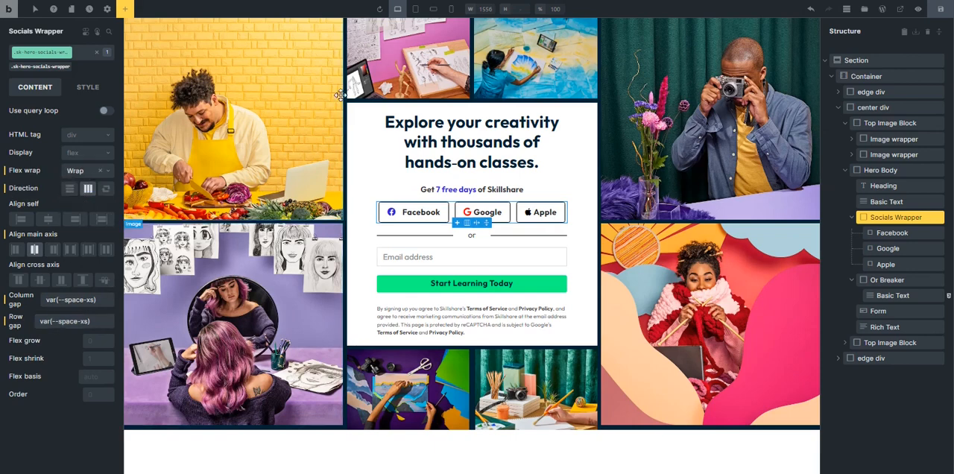
Review the hero at the mobile breakpoints and in the responsive preview, from 402 px up to a much wider width.
left_click(433, 12)
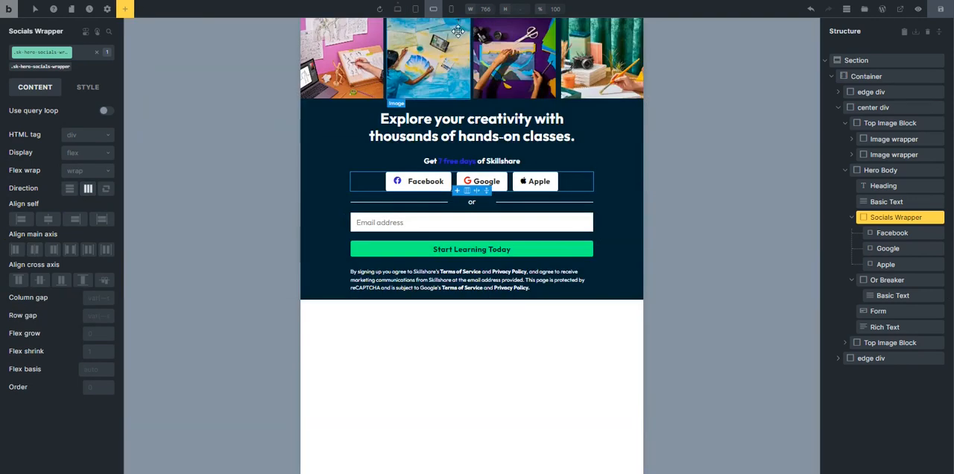
left_click(452, 11)
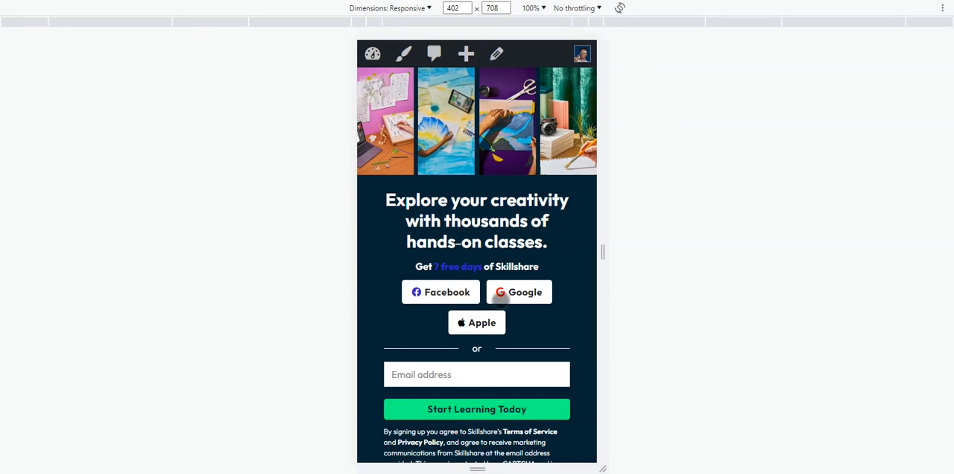
scroll(501, 299, "down", 1)
scroll(515, 276, "up", 1)
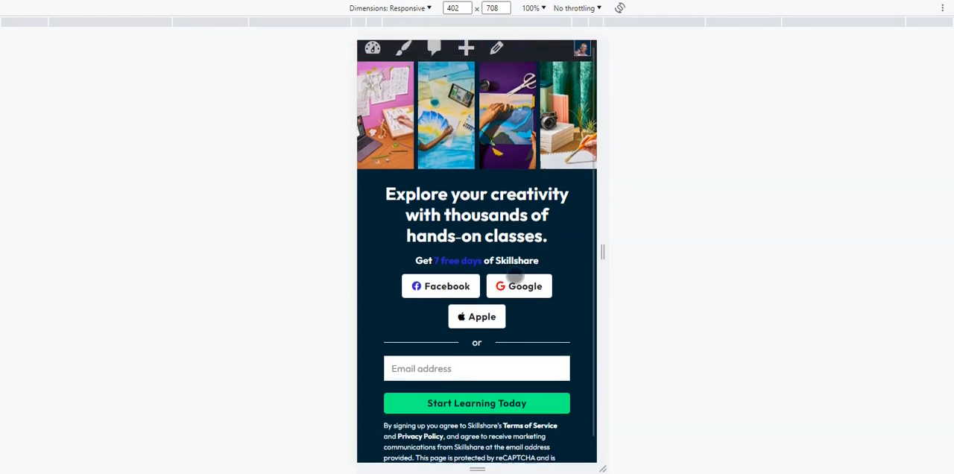
left_click_drag(601, 252, 911, 252)
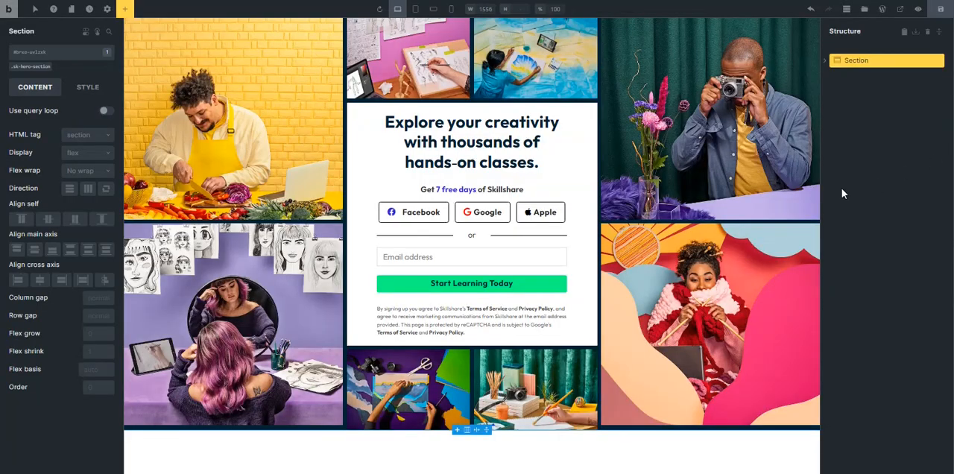
Add a new section to the page and place it above the existing hero section.
left_click(125, 9)
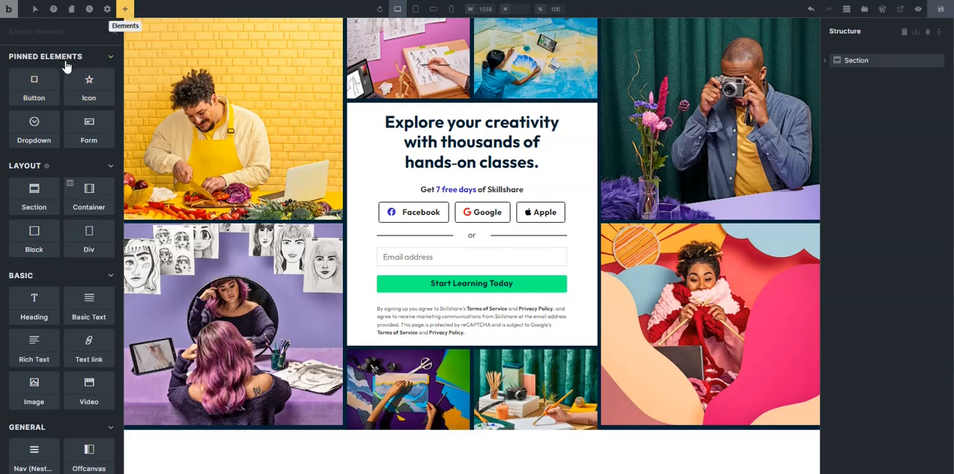
left_click(33, 198)
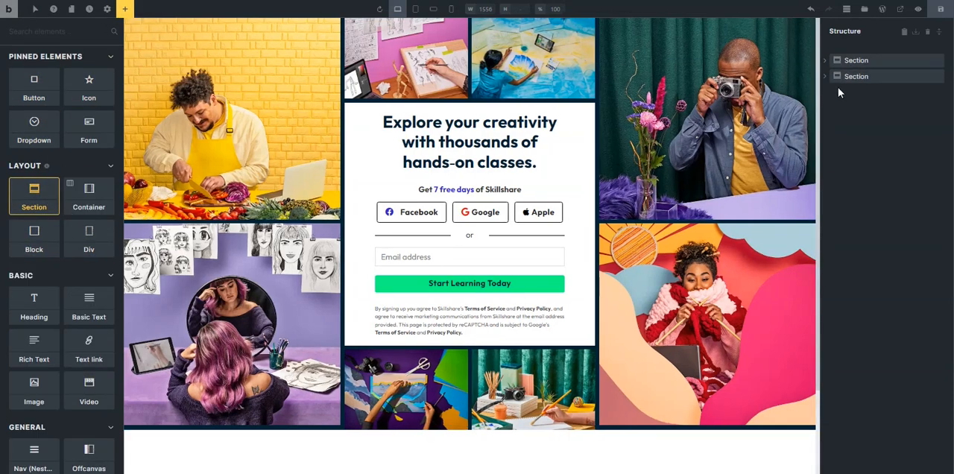
left_click(850, 77)
left_click_drag(849, 78, 839, 55)
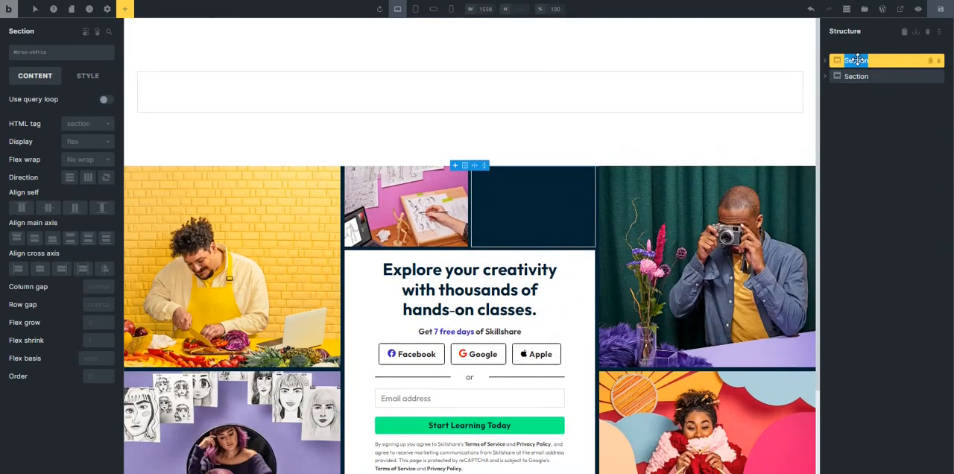
Rename the new section Header and set its HTML tag to div.
type("Header")
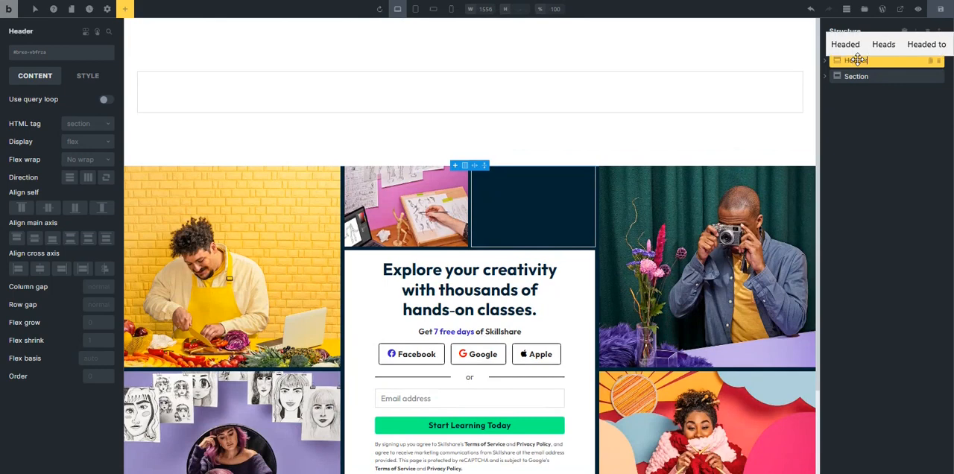
key("Return")
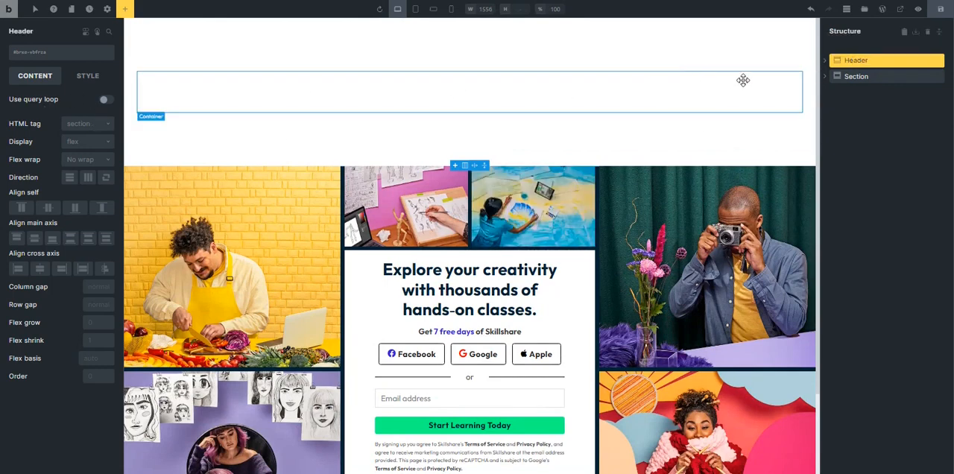
left_click(74, 127)
left_click(74, 138)
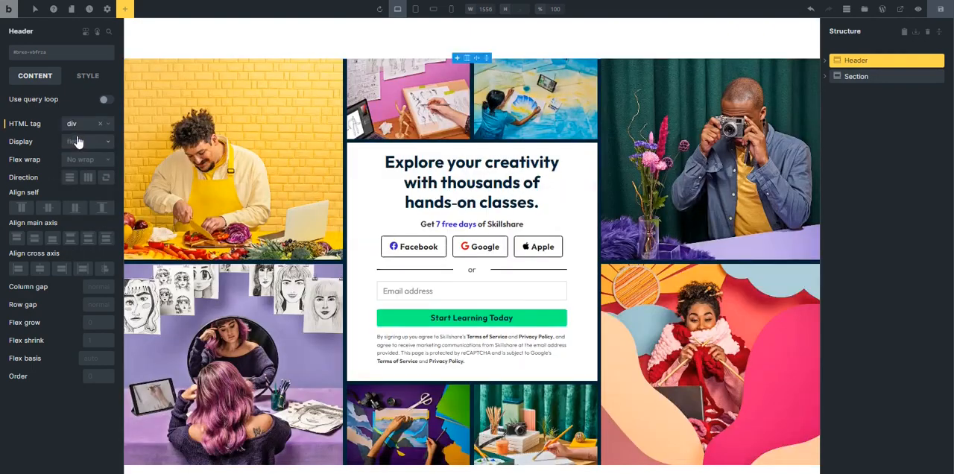
Create a global class named sk-header-wrapper and assign it to the Header section.
left_click(84, 77)
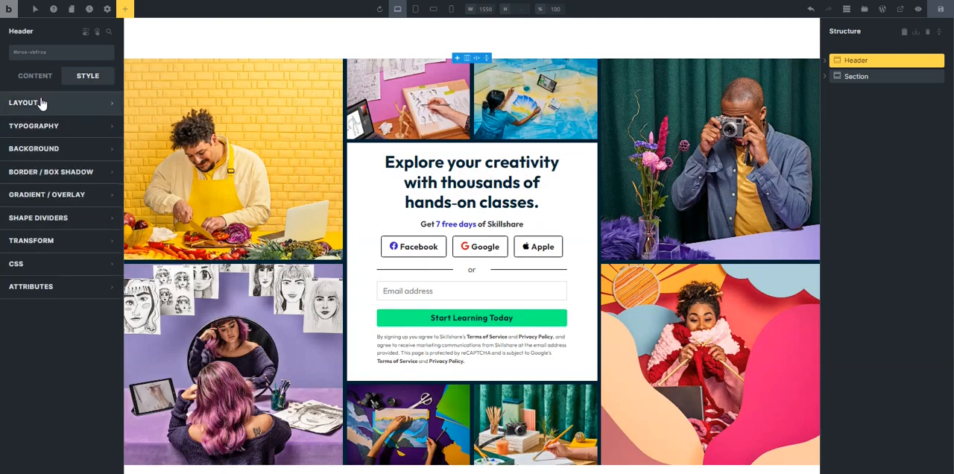
left_click(60, 55)
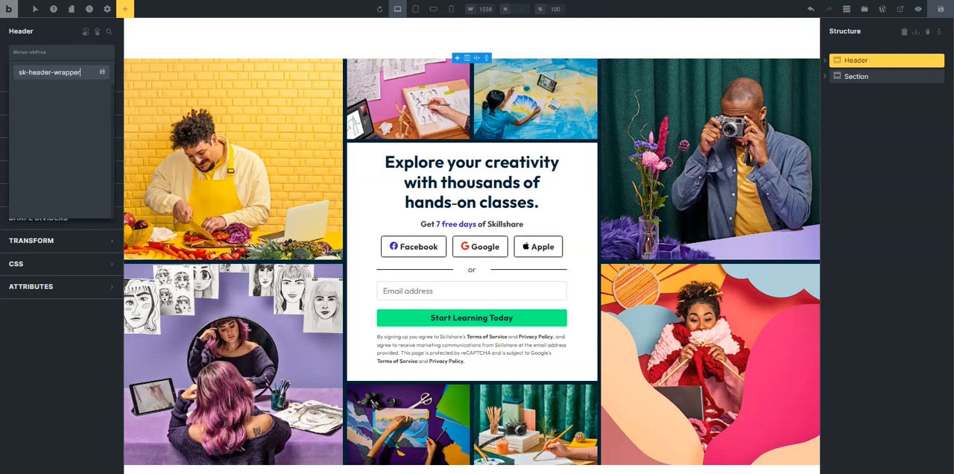
key("Return")
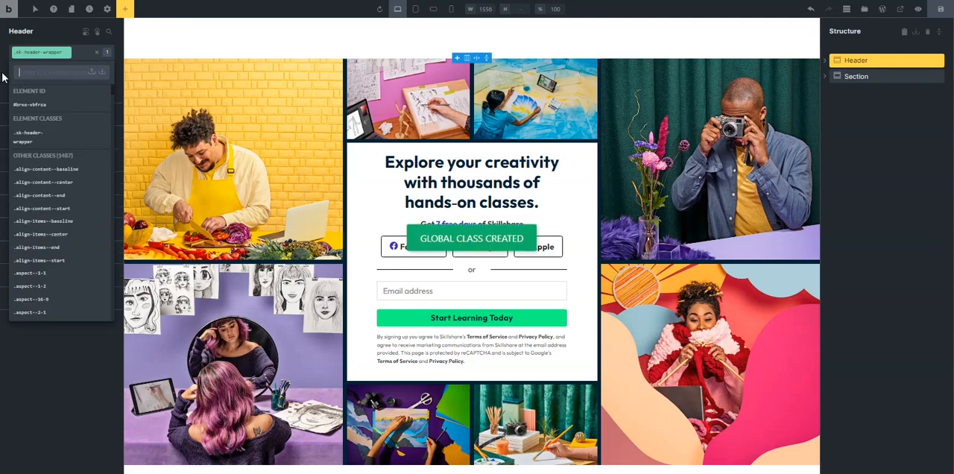
left_click(2, 77)
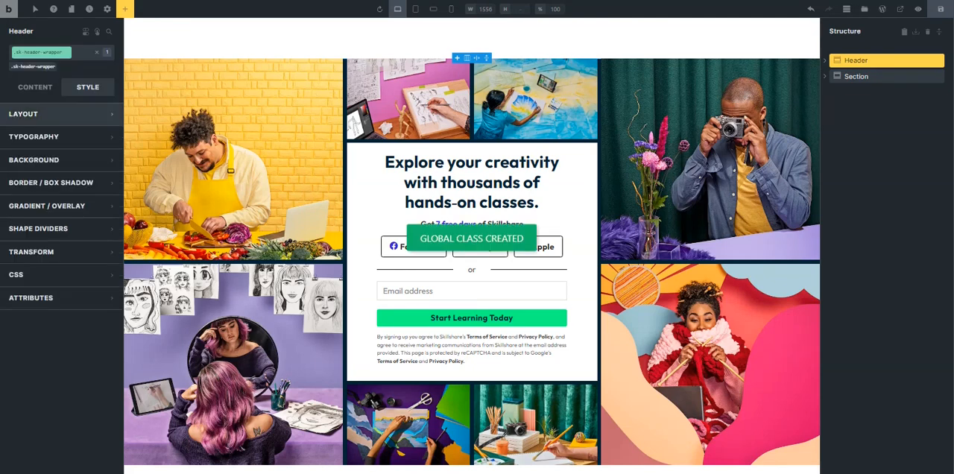
Set the sk-header-wrapper class's width to 100vw and its cross-axis alignment to Center.
left_click(81, 92)
left_click(69, 116)
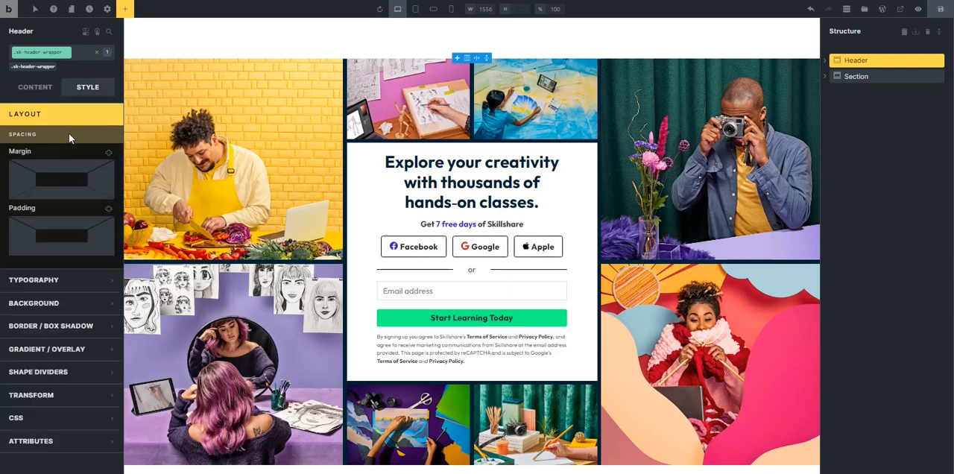
left_click(96, 290)
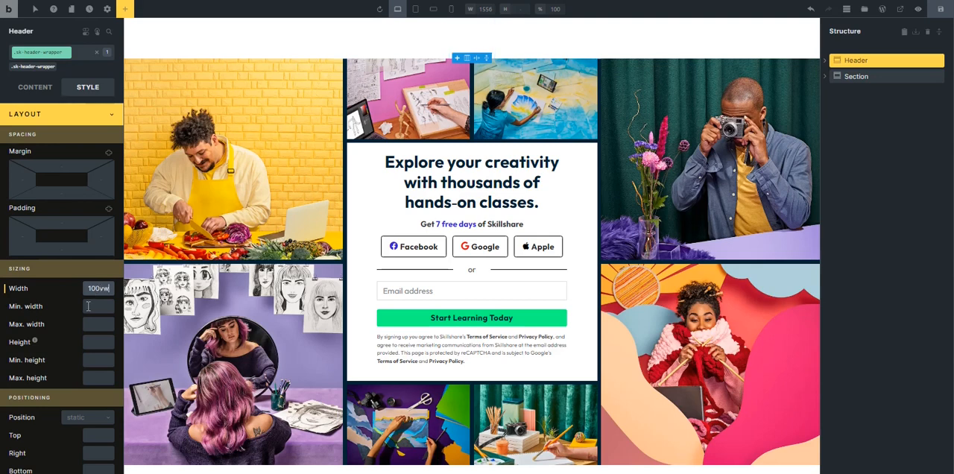
left_click(49, 118)
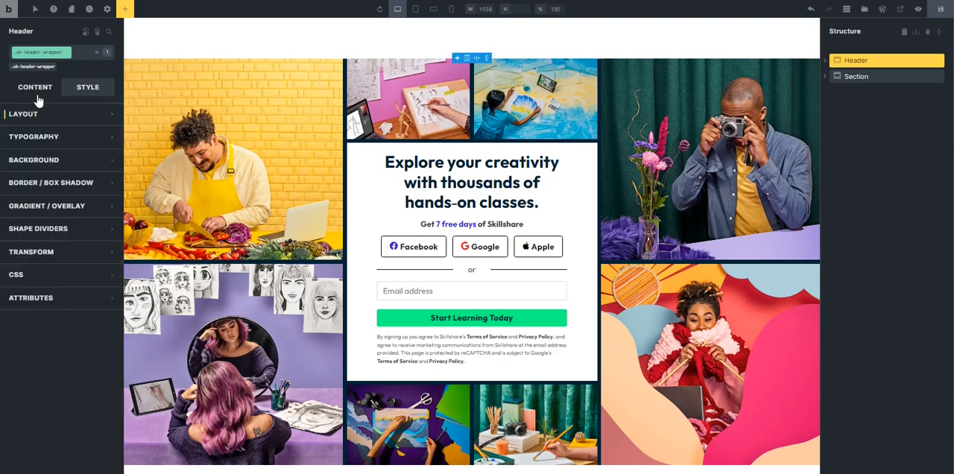
left_click(36, 94)
left_click(40, 281)
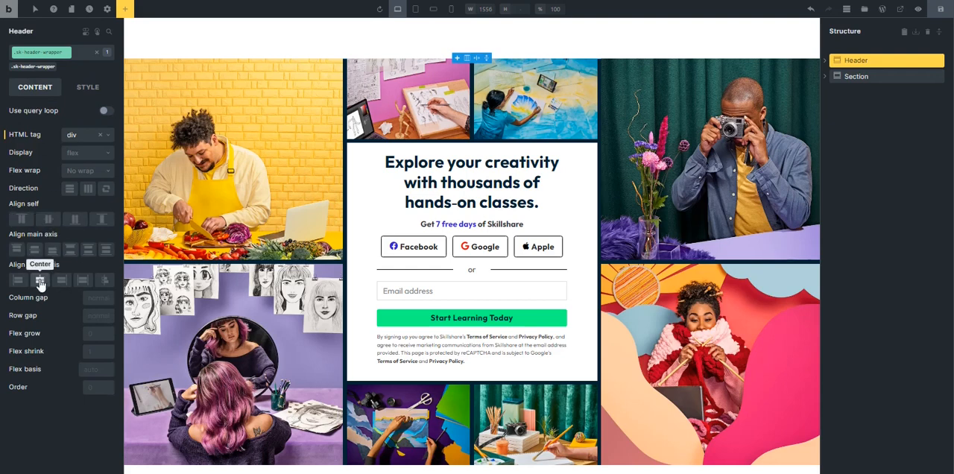
Create a global class named sk-header and assign it to the container inside the Header section.
left_click(824, 61)
left_click(852, 77)
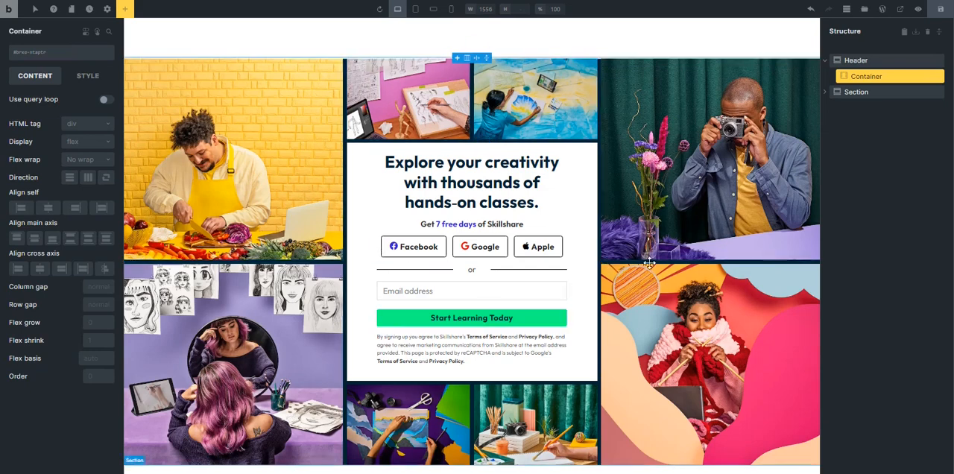
left_click(80, 78)
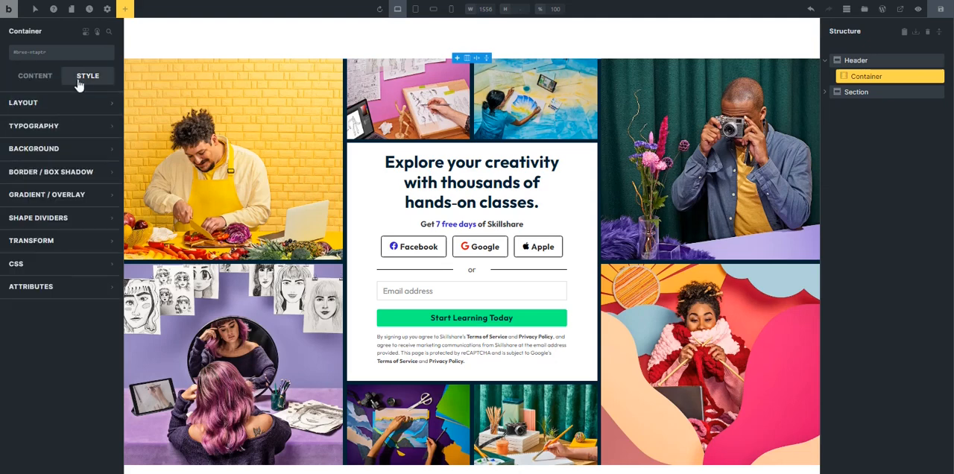
left_click(41, 53)
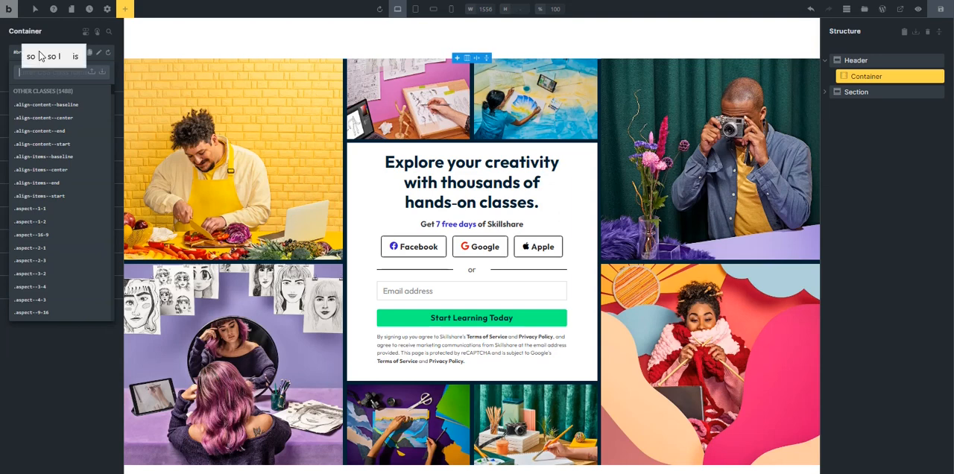
type("sk-header")
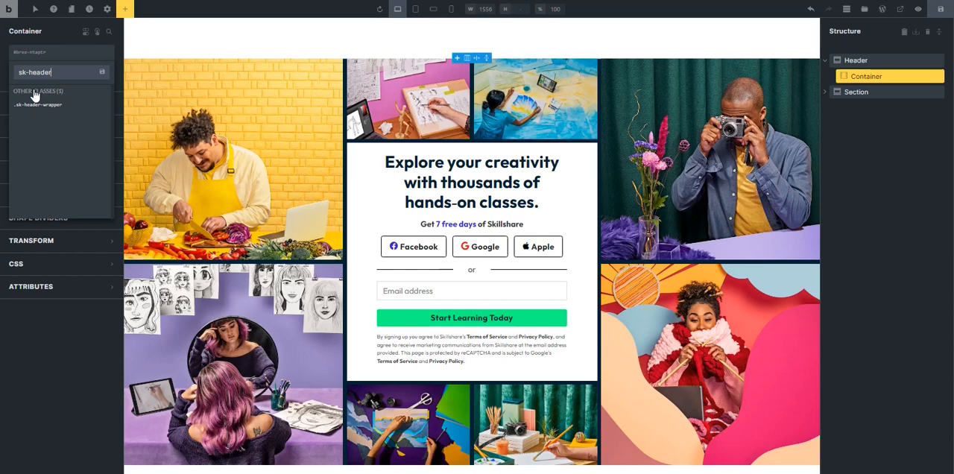
key("Return")
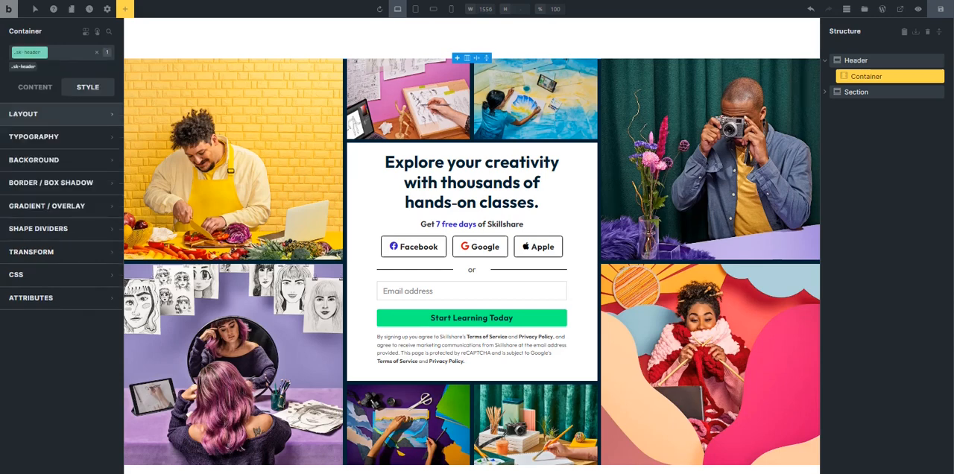
Set the header container's width to 100% and its maximum width to 1920 on the sk-header class.
left_click(46, 119)
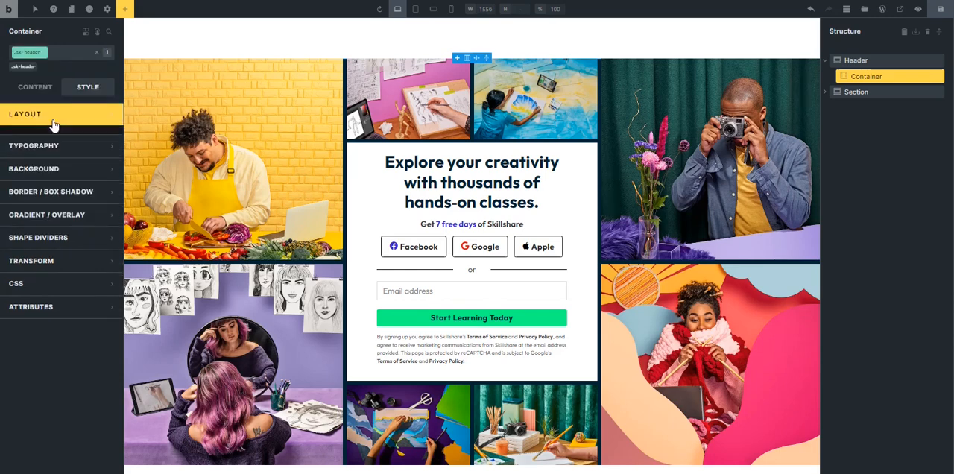
left_click(90, 289)
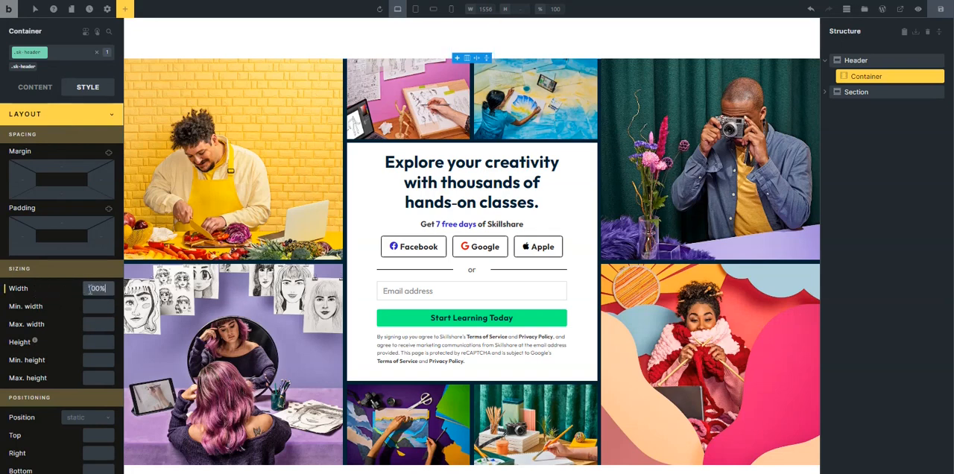
left_click(101, 321)
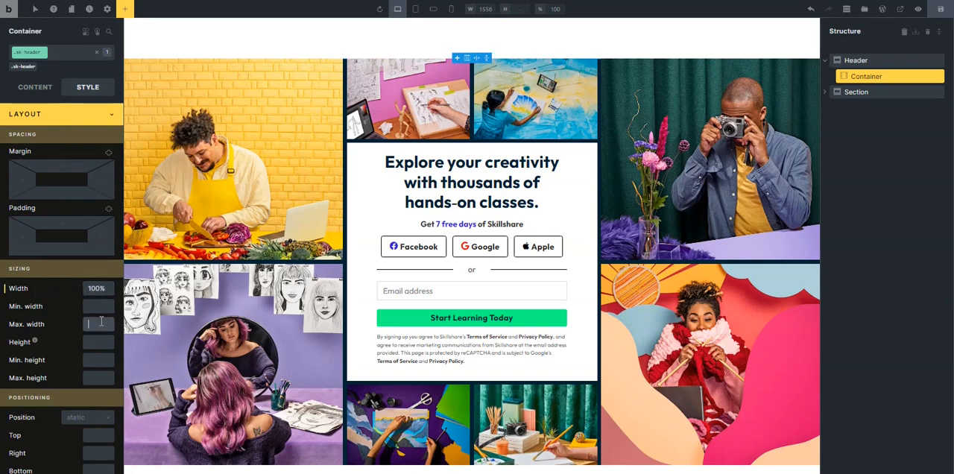
type("1920")
left_click(88, 117)
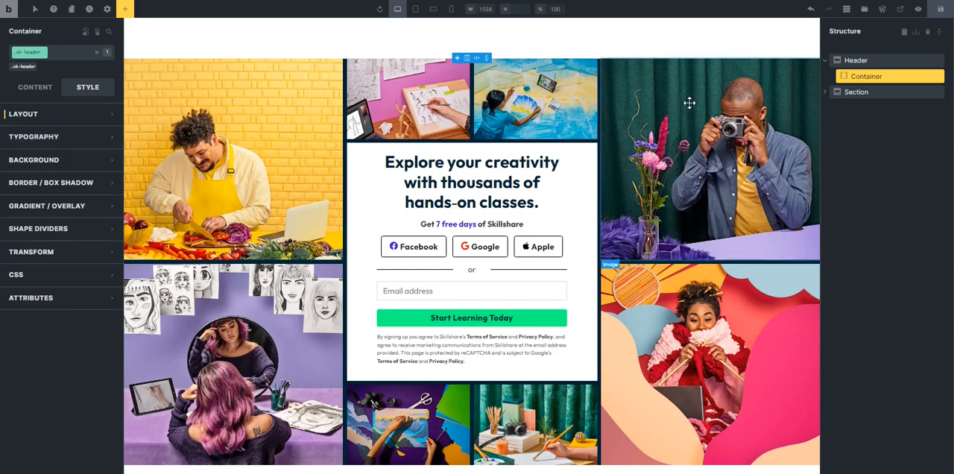
Set the header container's minimum height to 8rem on the sk-header class.
left_click(856, 63)
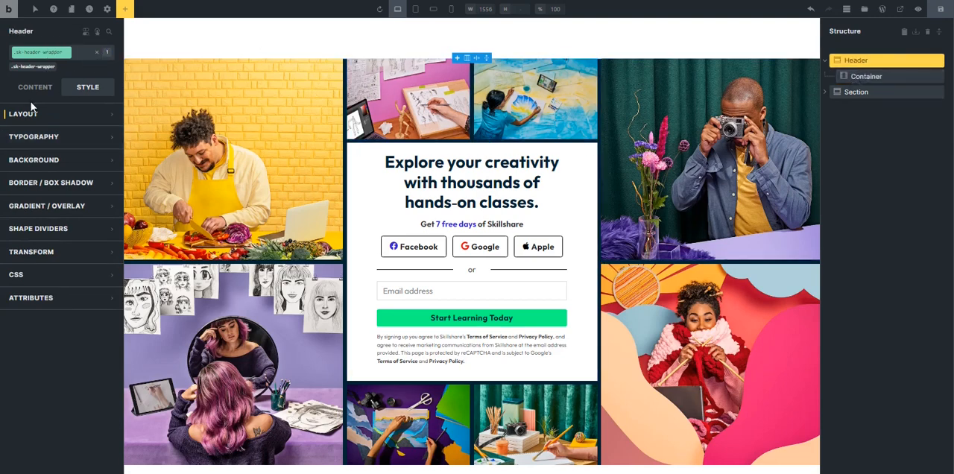
left_click(857, 76)
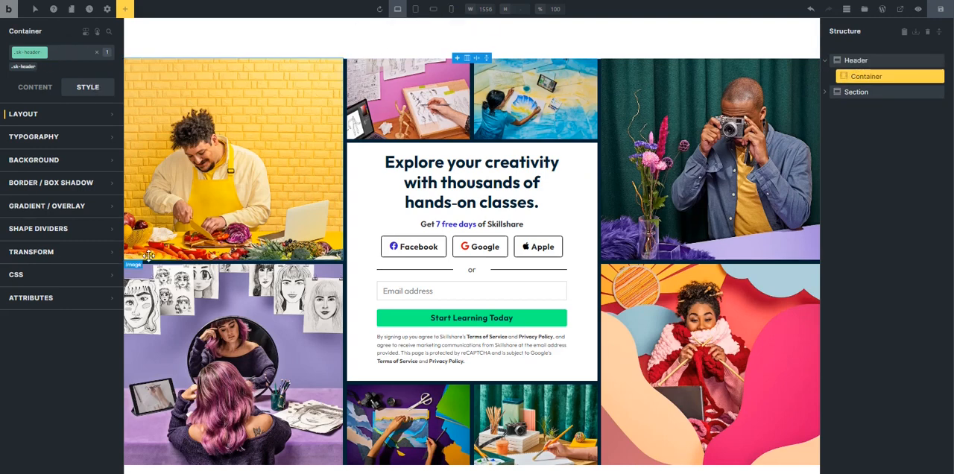
left_click(49, 118)
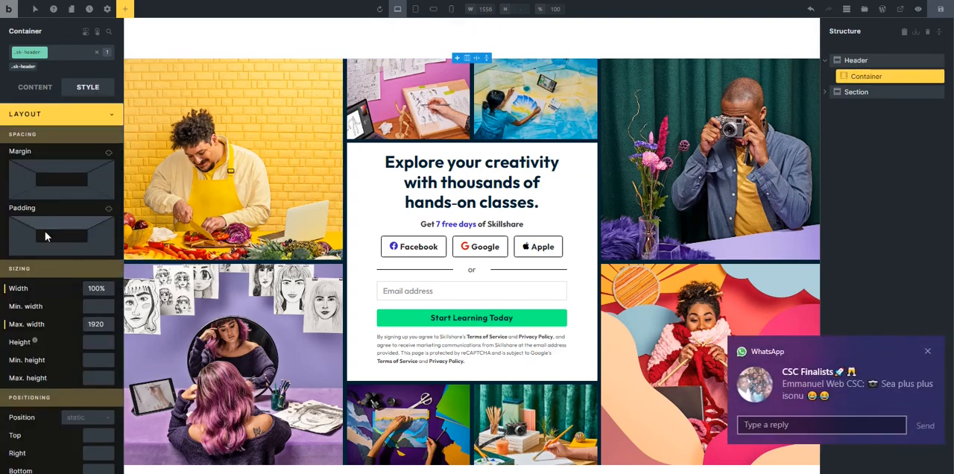
left_click(927, 351)
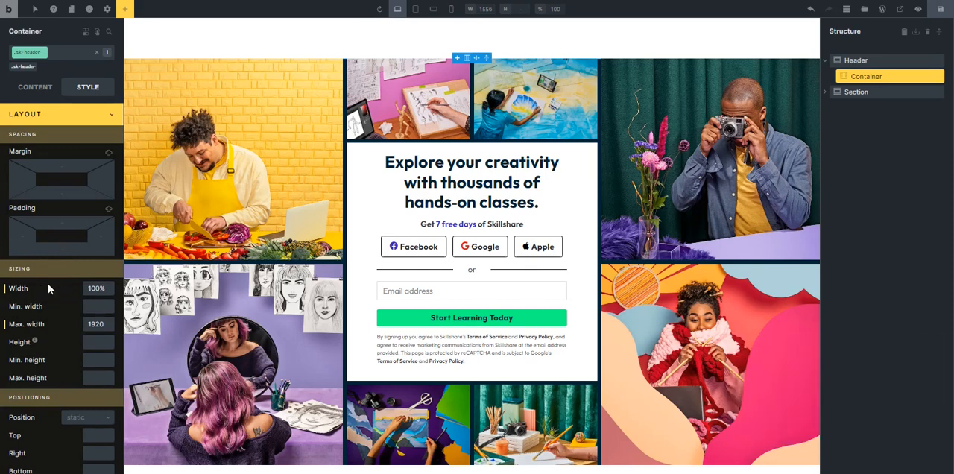
scroll(72, 313, "down", 3)
left_click(92, 197)
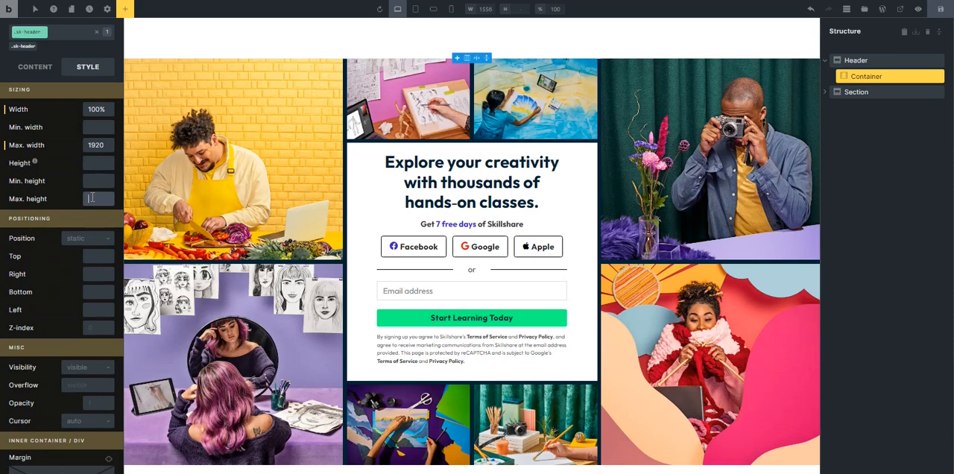
left_click(99, 181)
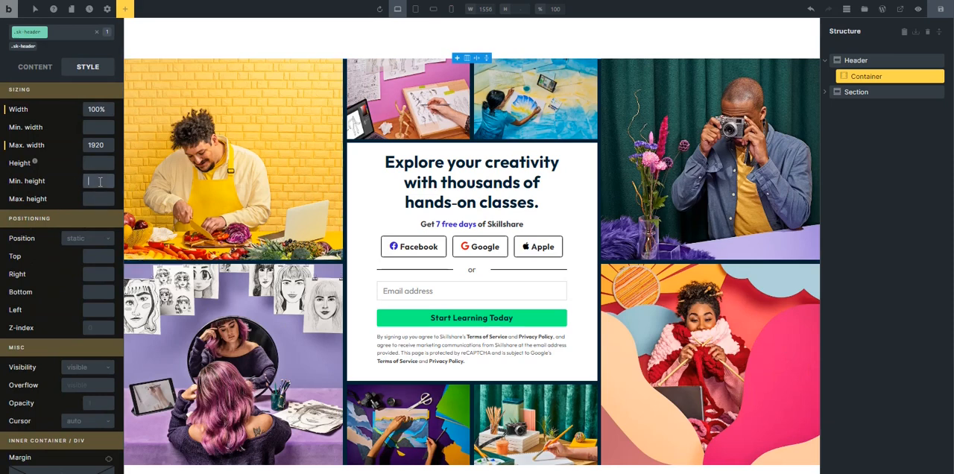
type("8rem")
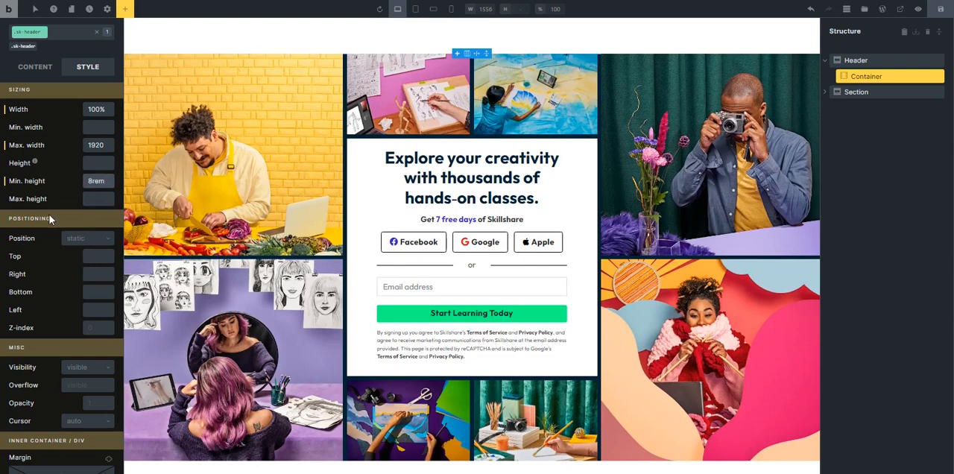
scroll(48, 215, "up", 3)
left_click(60, 117)
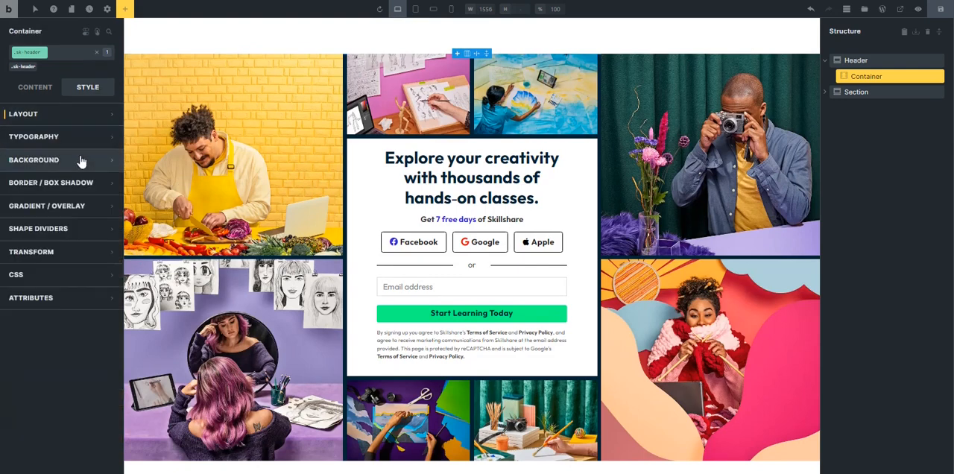
Start a gradient on the header container, applied to Background, and add its first color entry.
left_click(856, 60)
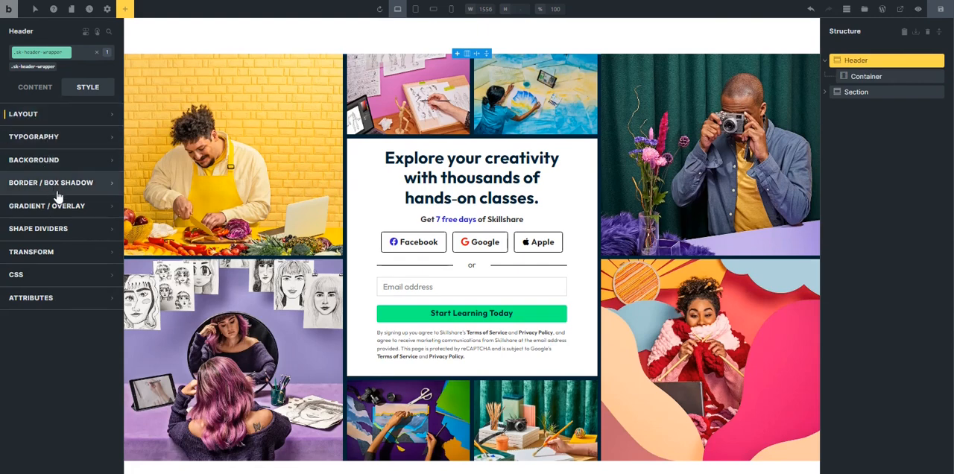
left_click(856, 76)
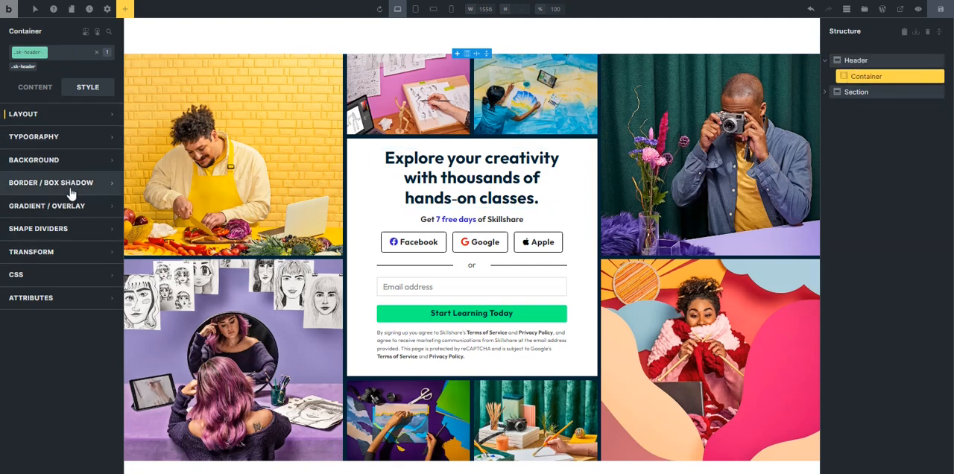
left_click(71, 213)
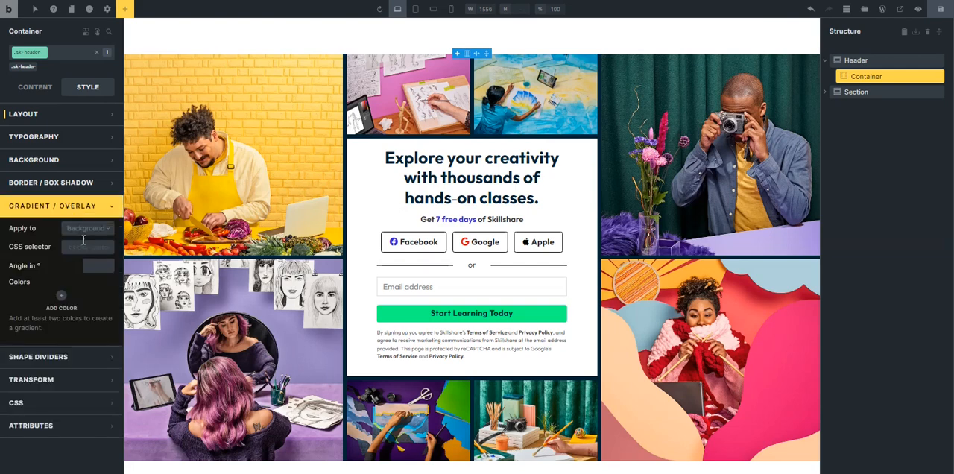
left_click(87, 229)
left_click(86, 232)
left_click(59, 294)
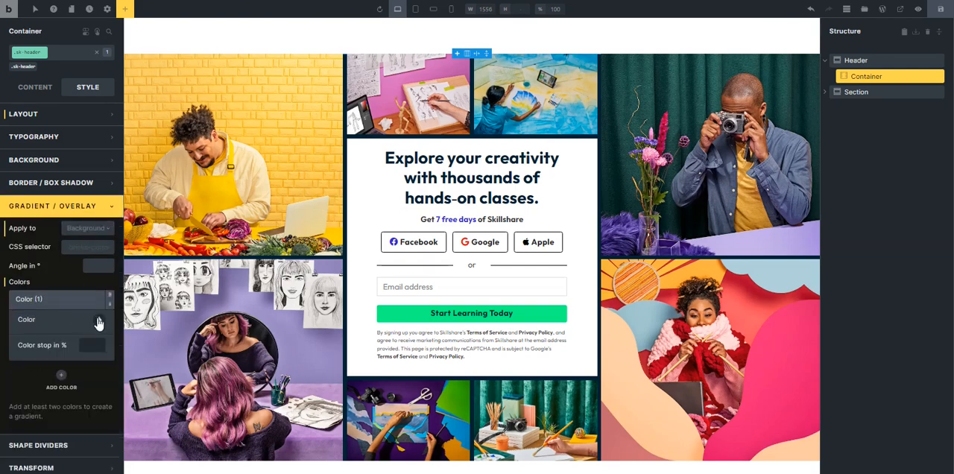
left_click(98, 320)
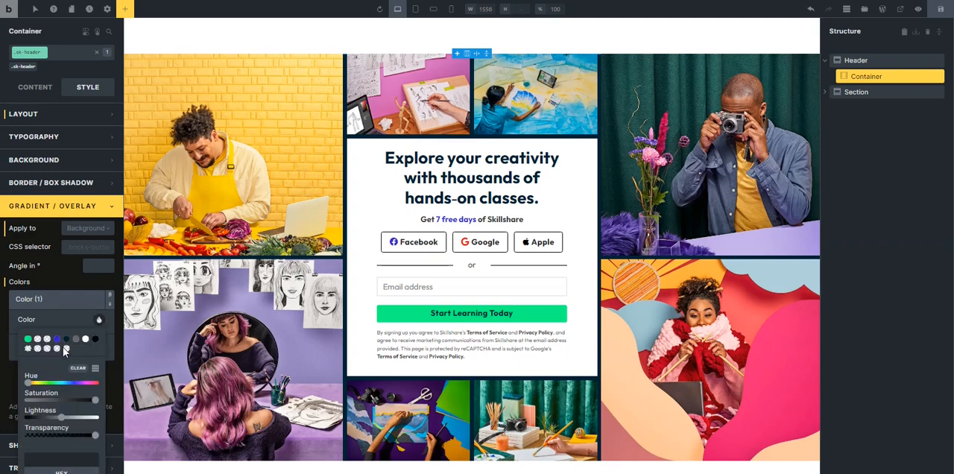
scroll(58, 417, "down", 2)
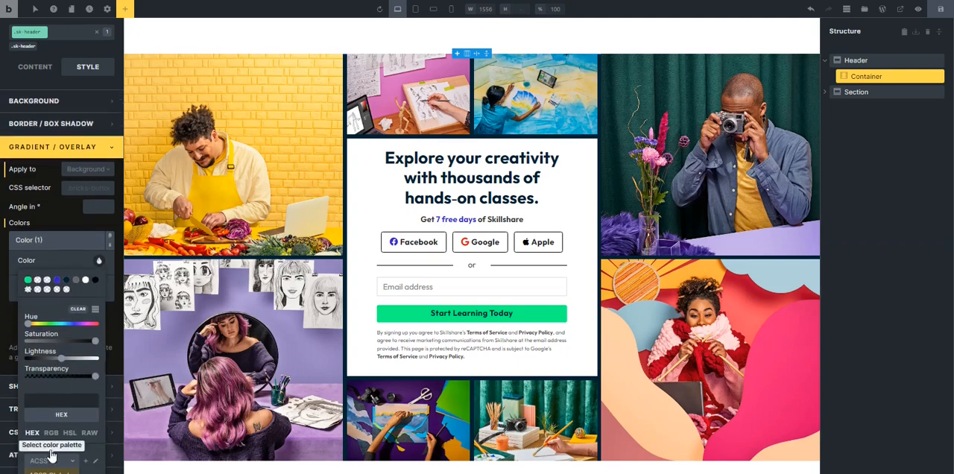
left_click(50, 460)
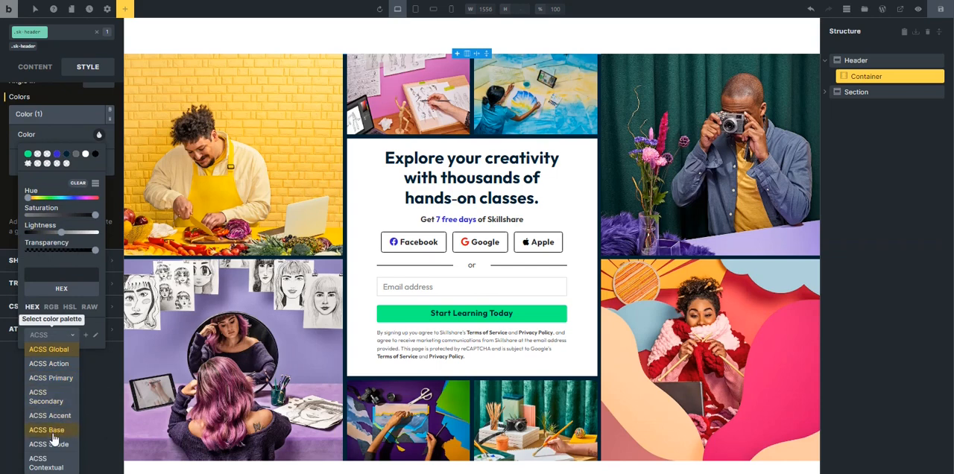
left_click(53, 380)
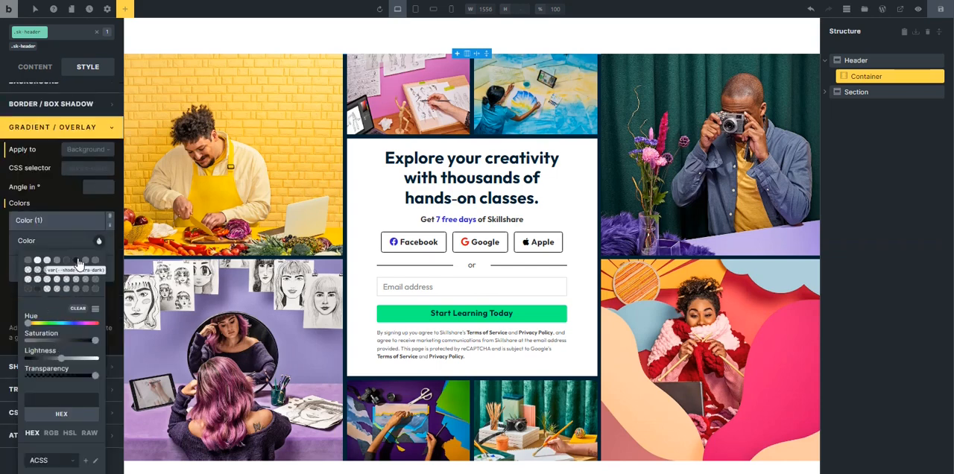
left_click(84, 221)
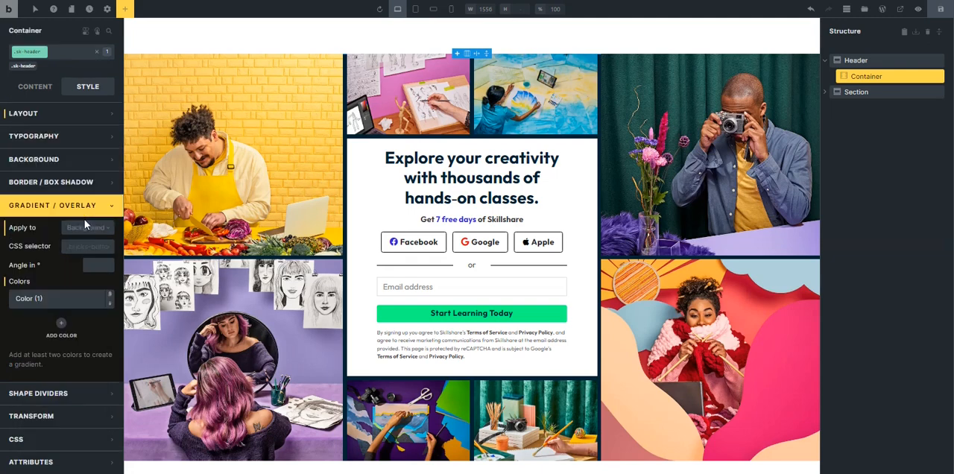
Set the header gradient's first color to the palette's black with an alpha of 0.8.
left_click(52, 298)
left_click(90, 271)
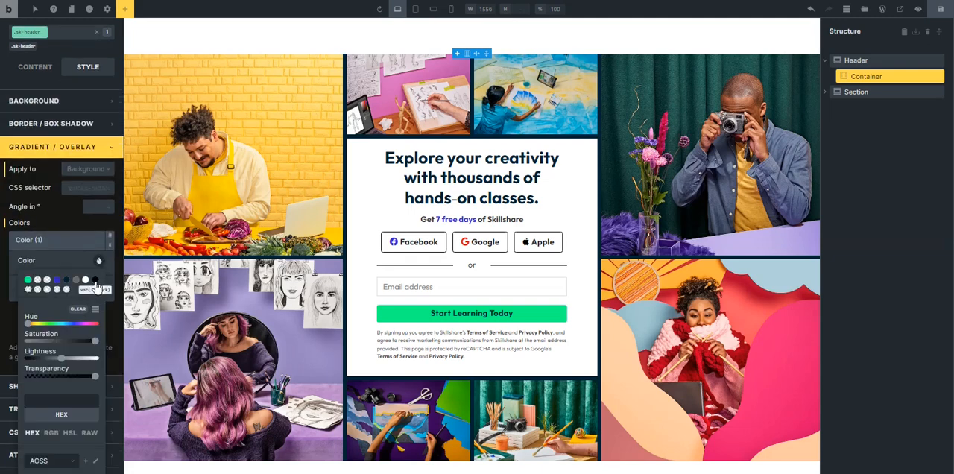
left_click(94, 281)
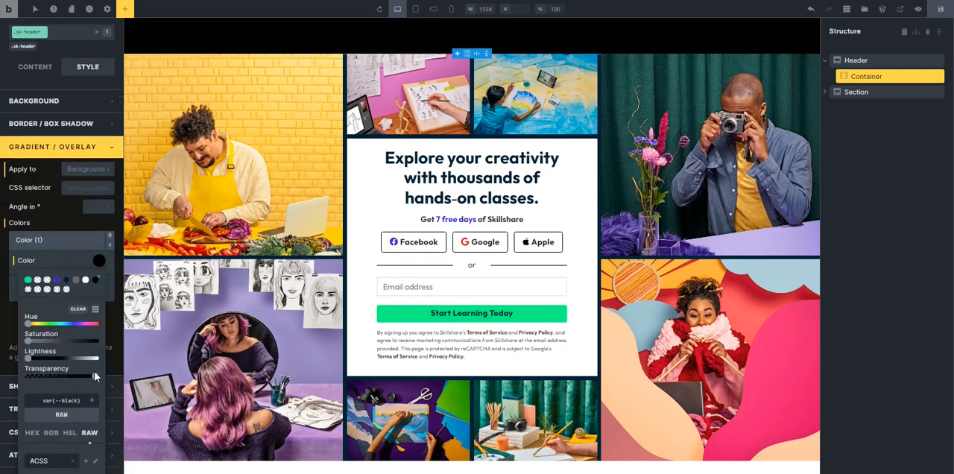
left_click_drag(96, 383, 93, 386)
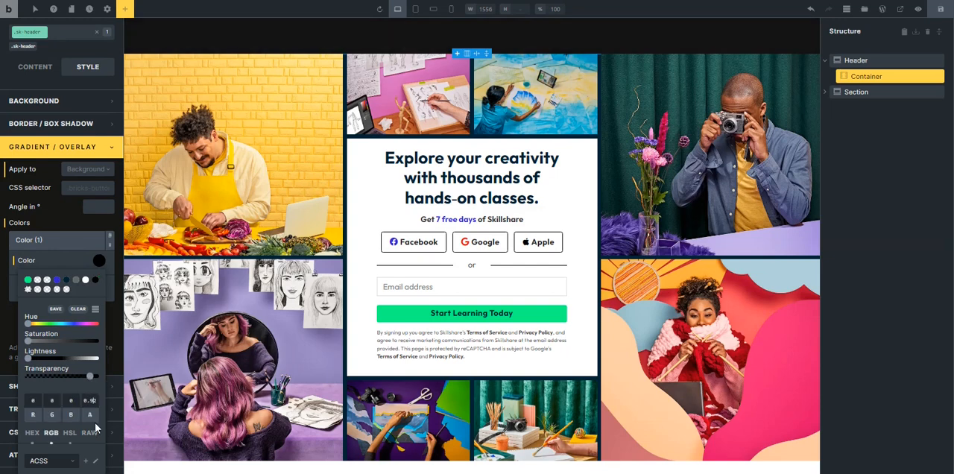
key("BackSpace")
key("BackSpace")
type("8")
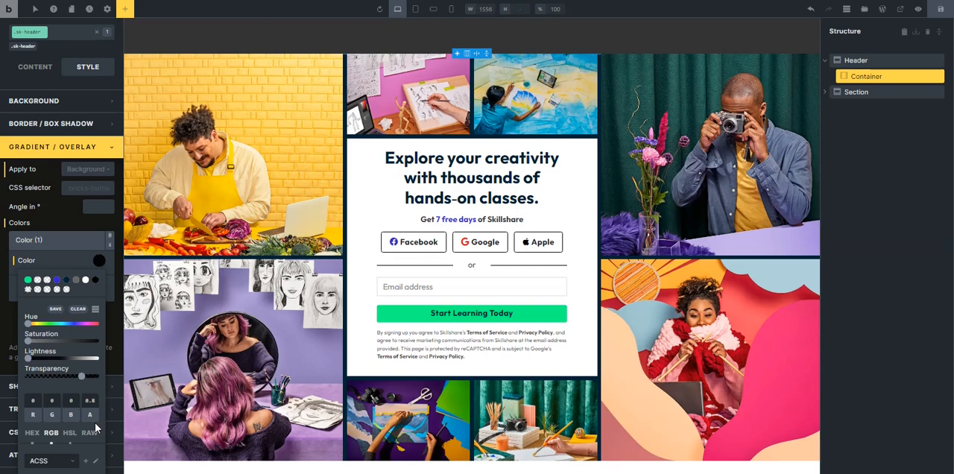
left_click(52, 239)
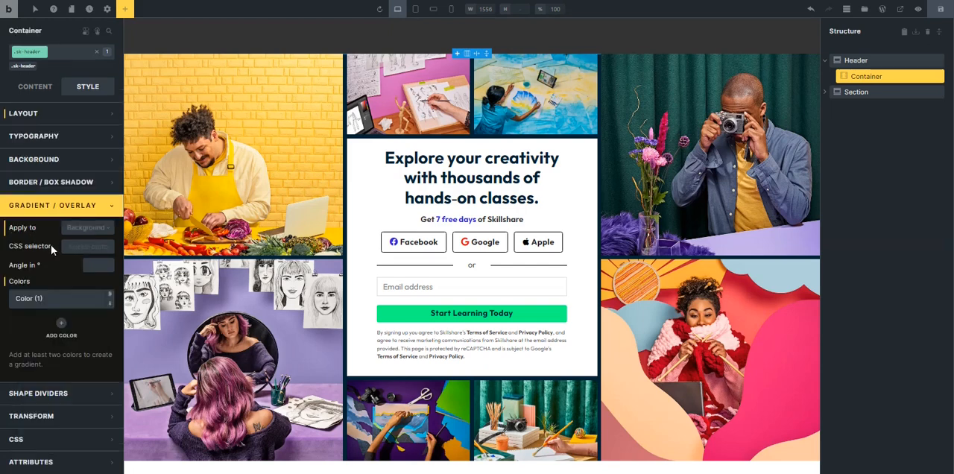
Add a second color to the header container's gradient and make it transparent.
left_click(62, 325)
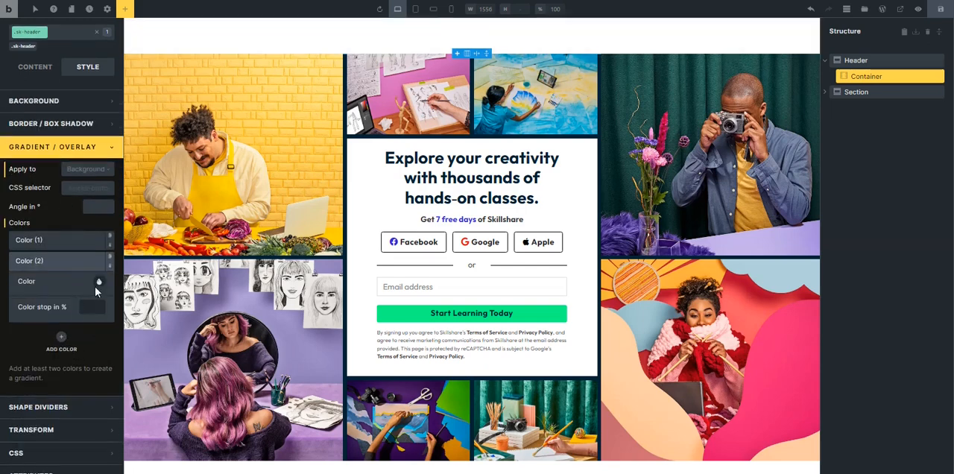
left_click(98, 283)
left_click(28, 310)
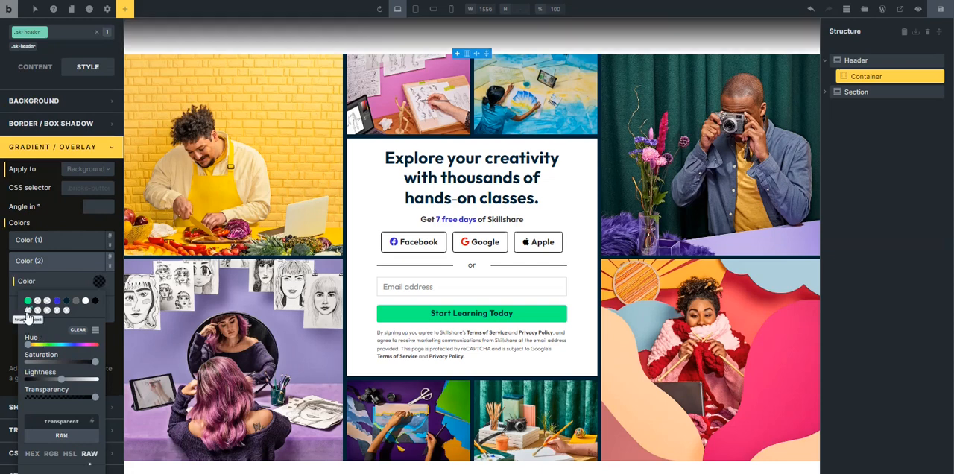
left_click(59, 259)
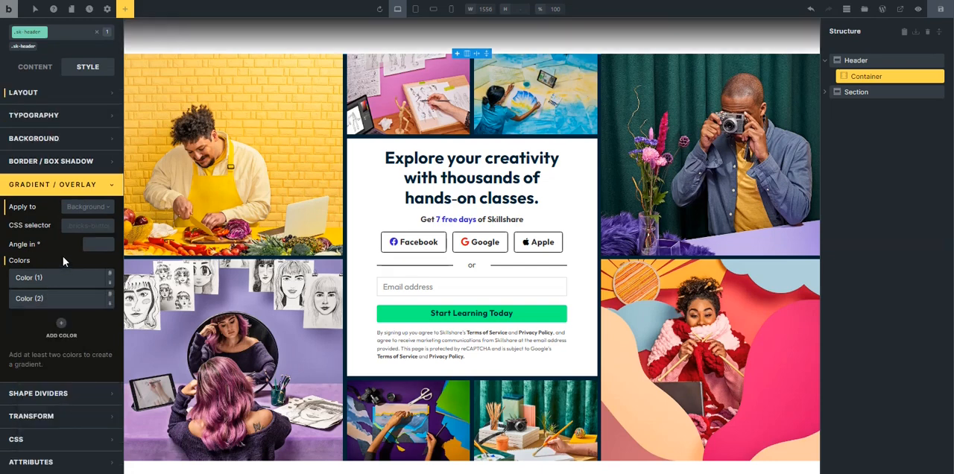
Set the Header section's position to absolute on the sk-header-wrapper class.
left_click(826, 61)
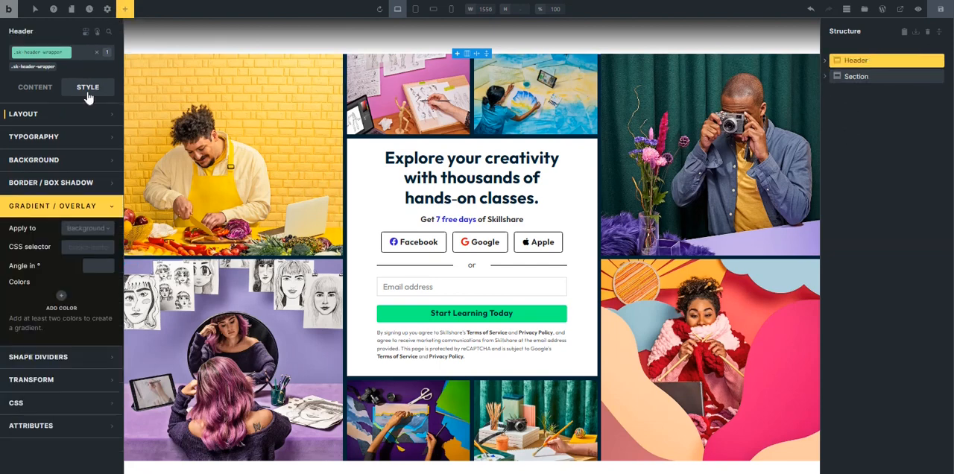
left_click(42, 94)
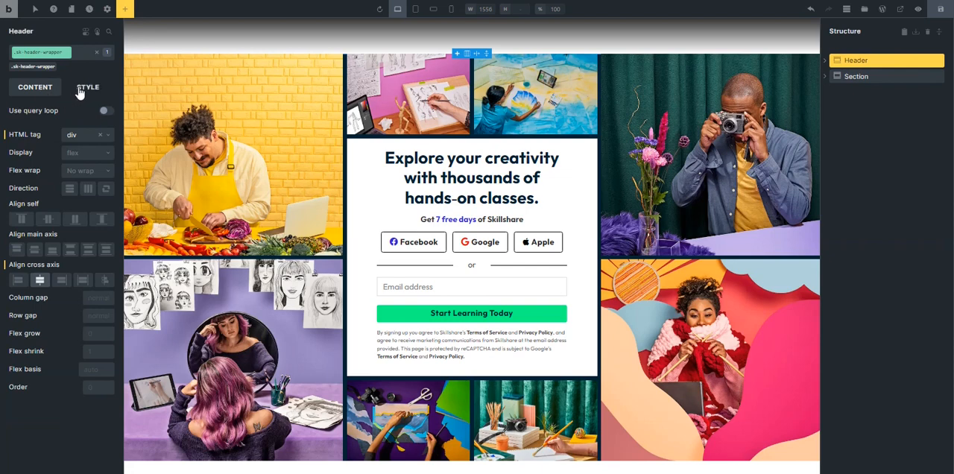
left_click(80, 91)
left_click(69, 115)
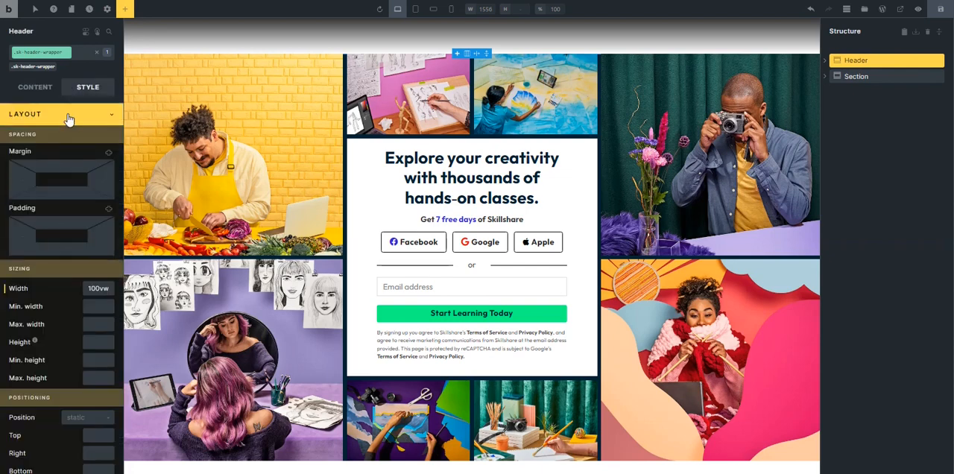
scroll(70, 266, "down", 5)
scroll(71, 267, "down", 3)
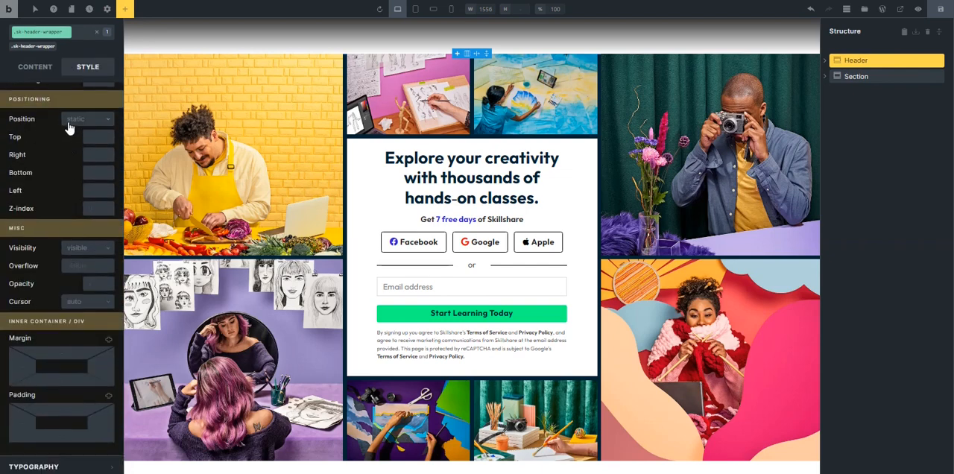
left_click(69, 121)
left_click(76, 166)
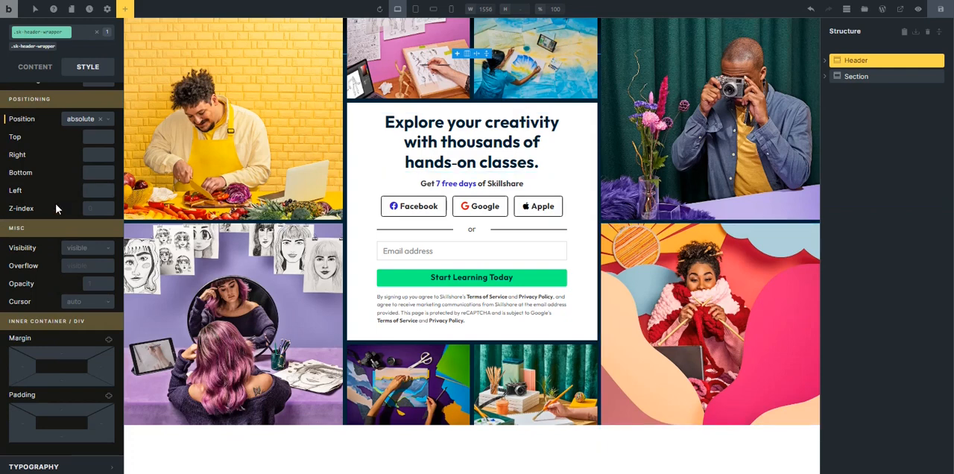
Give the Header section a z-index of 1 on the sk-header-wrapper class.
scroll(56, 205, "up", 3)
scroll(59, 208, "up", 2)
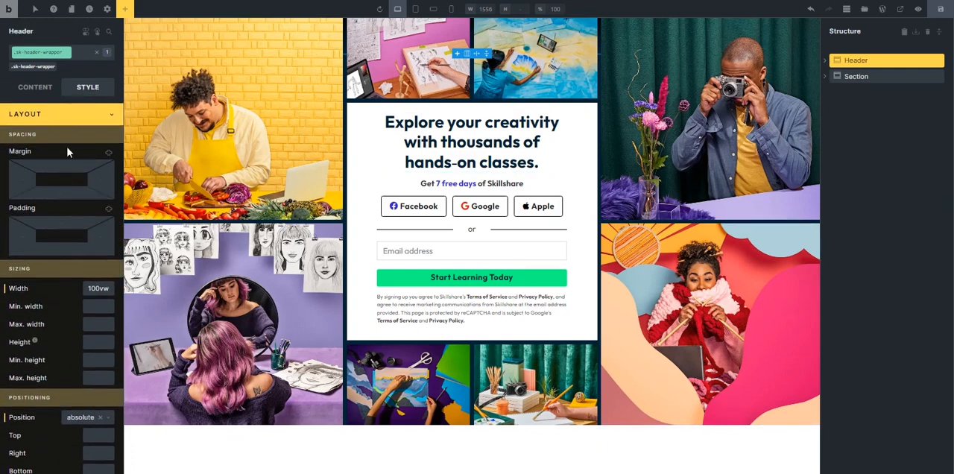
left_click(74, 122)
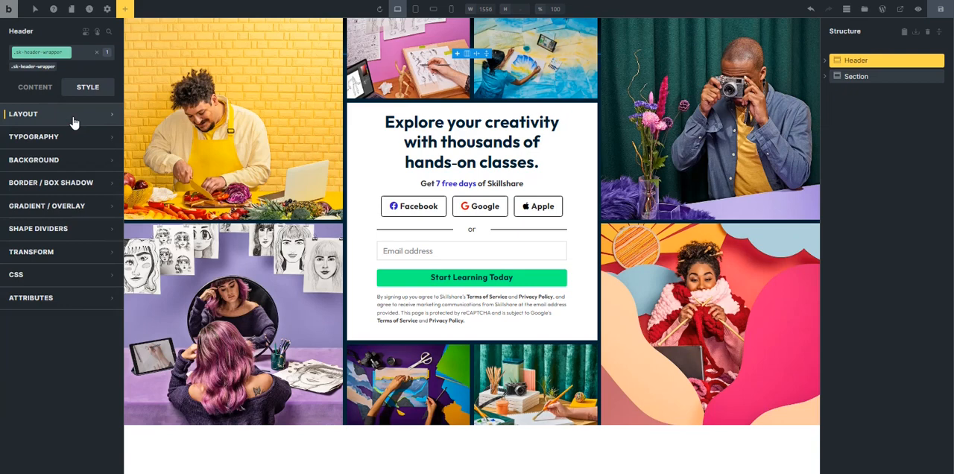
left_click(75, 123)
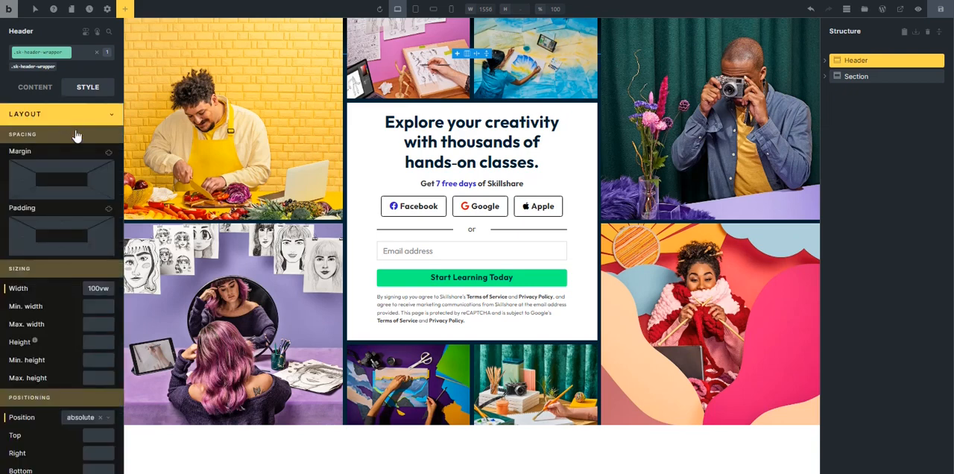
scroll(79, 239, "down", 2)
scroll(85, 216, "down", 3)
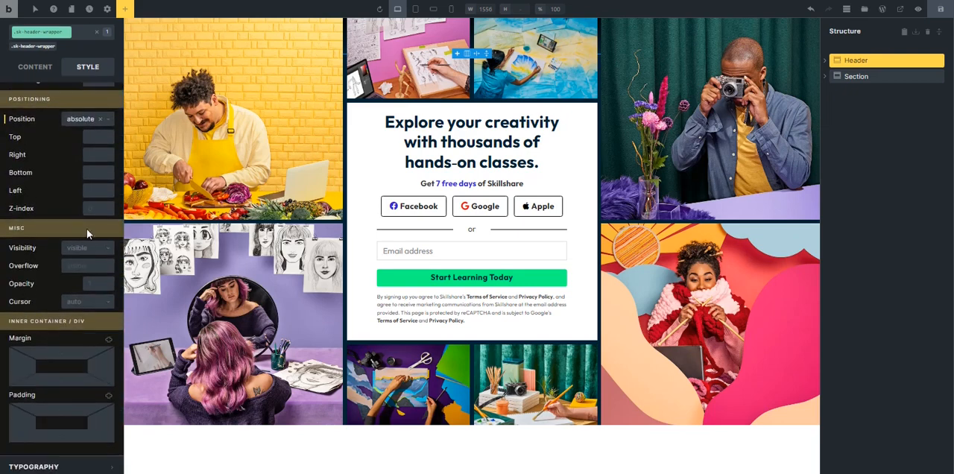
left_click(93, 209)
type("12")
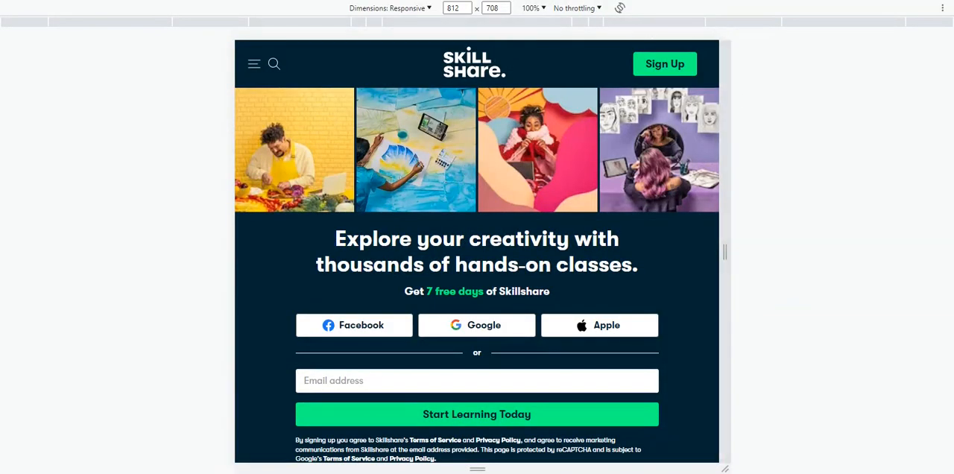
View the original Skillshare page at full desktop width to examine its header's layout.
key("F12")
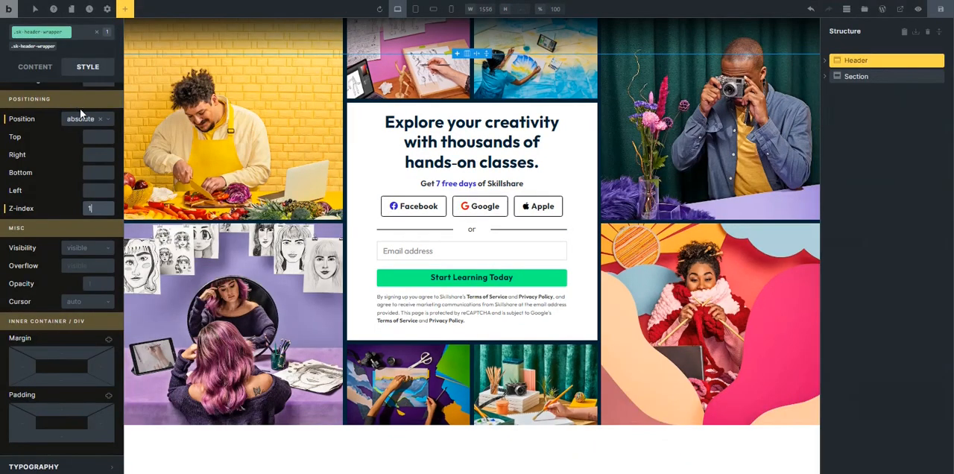
scroll(75, 123, "up", 5)
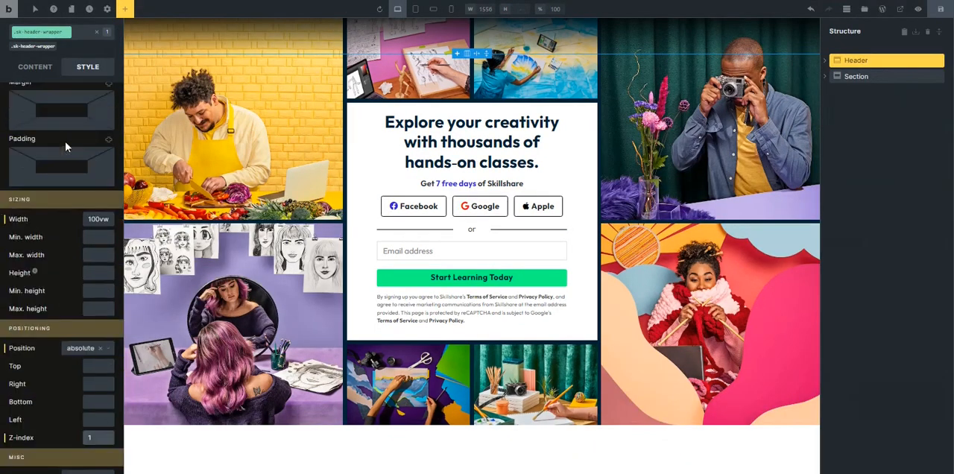
left_click(73, 117)
Add two Div elements inside the Header section's container.
left_click(825, 63)
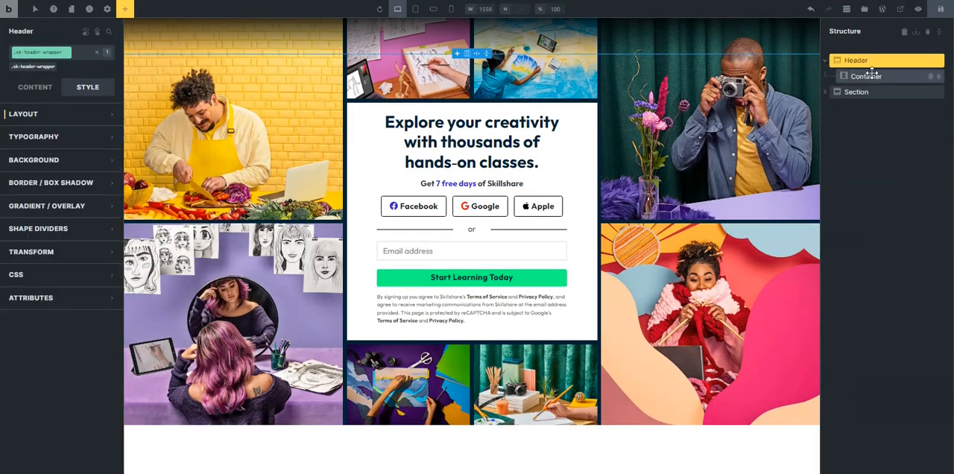
left_click(867, 76)
left_click(126, 11)
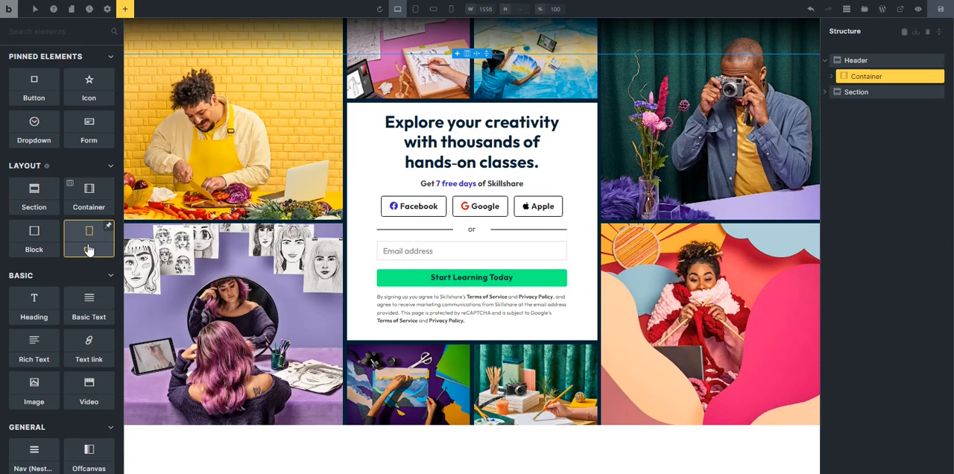
left_click_drag(88, 249, 865, 77)
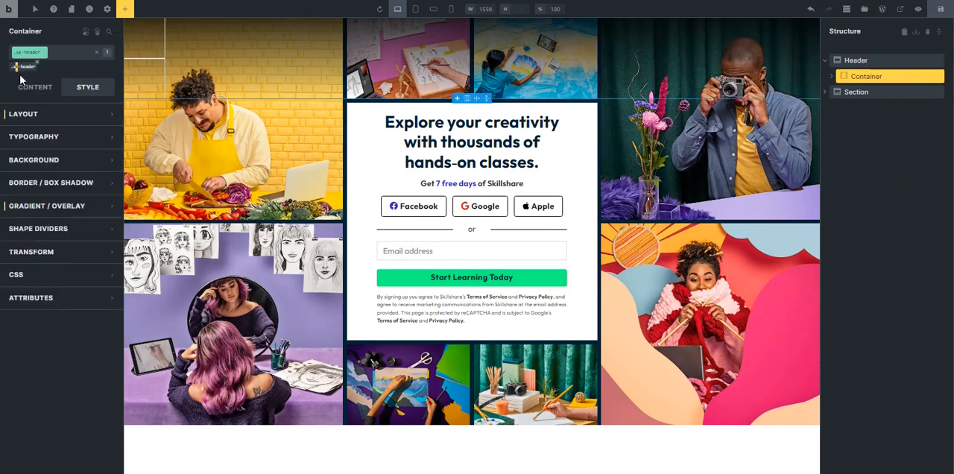
Set the header container's direction to horizontal (row) and its main-axis alignment to space between on the sk-header class.
left_click(25, 68)
left_click(25, 68)
left_click(35, 87)
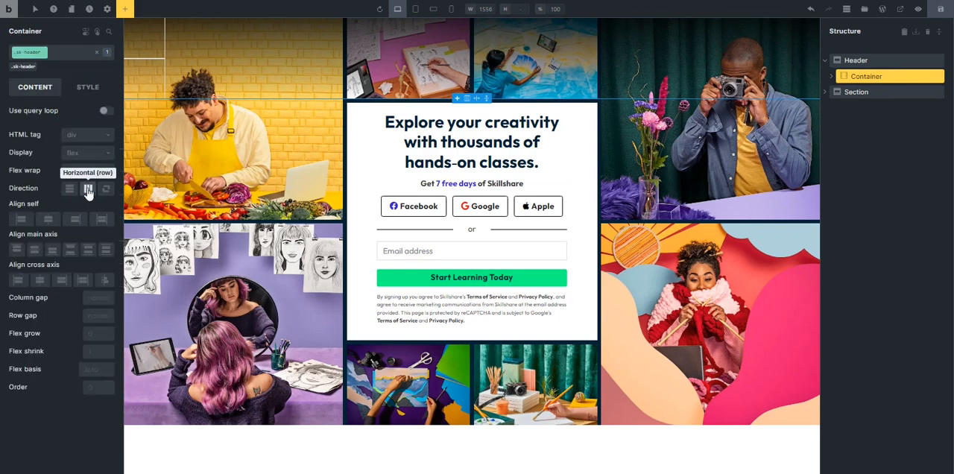
left_click(88, 190)
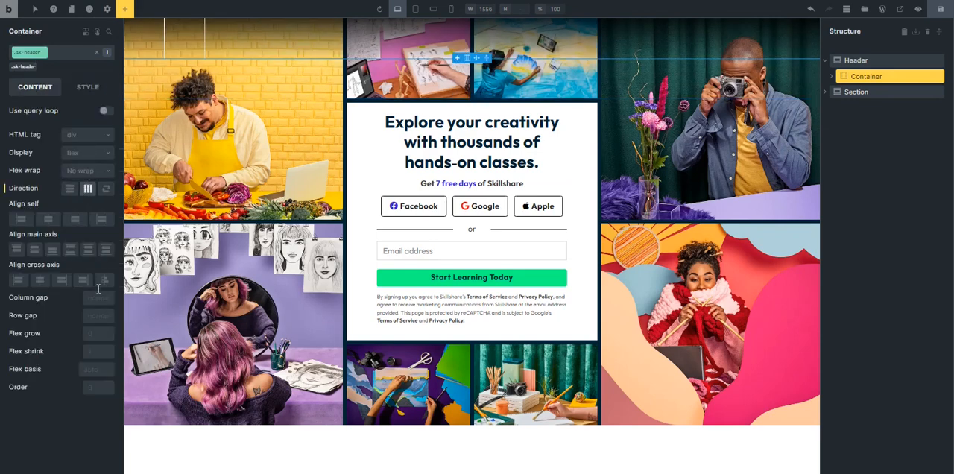
left_click(72, 251)
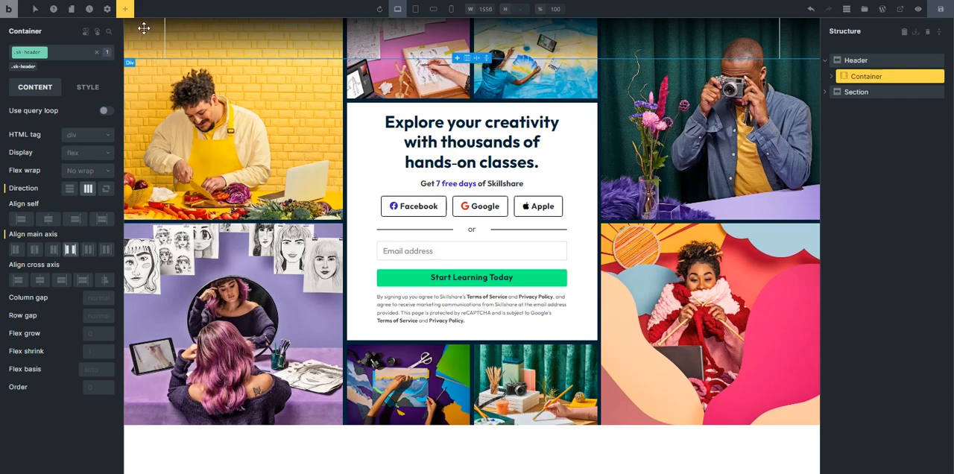
Add a Basic Text element inside the first Div of the header container and expand that Div in the structure.
left_click(149, 63)
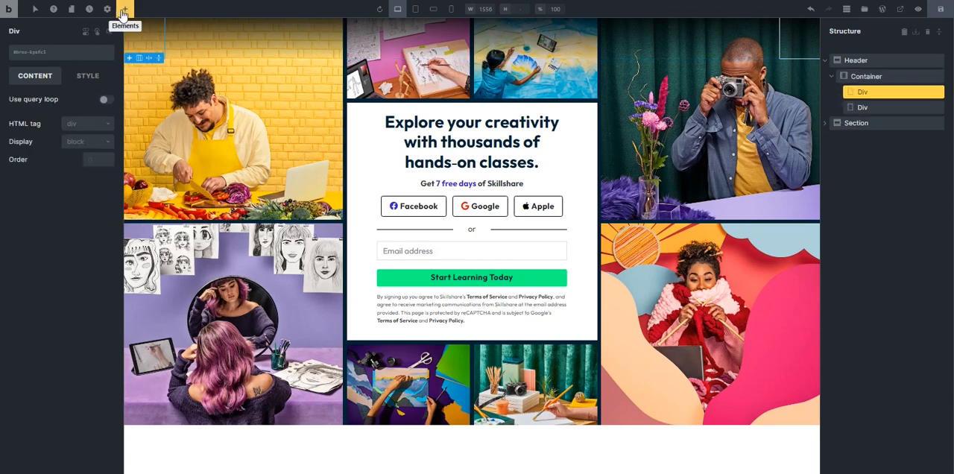
left_click(124, 9)
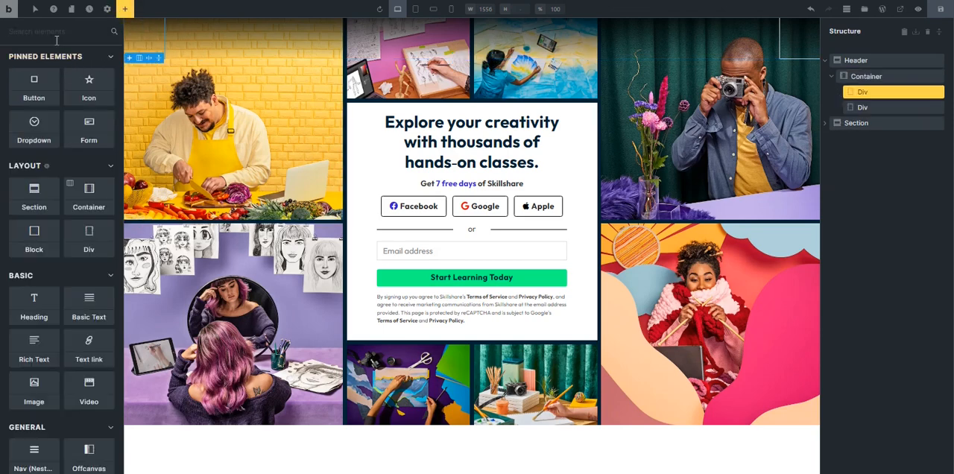
type("text")
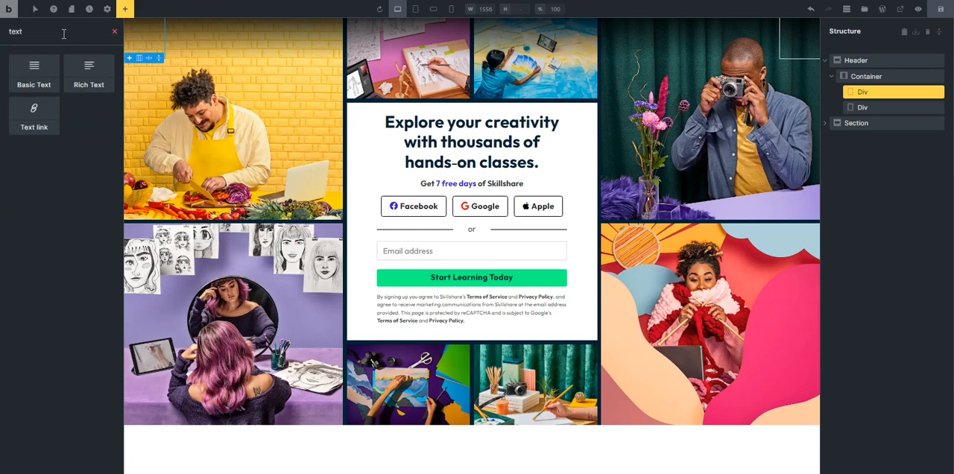
left_click(36, 74)
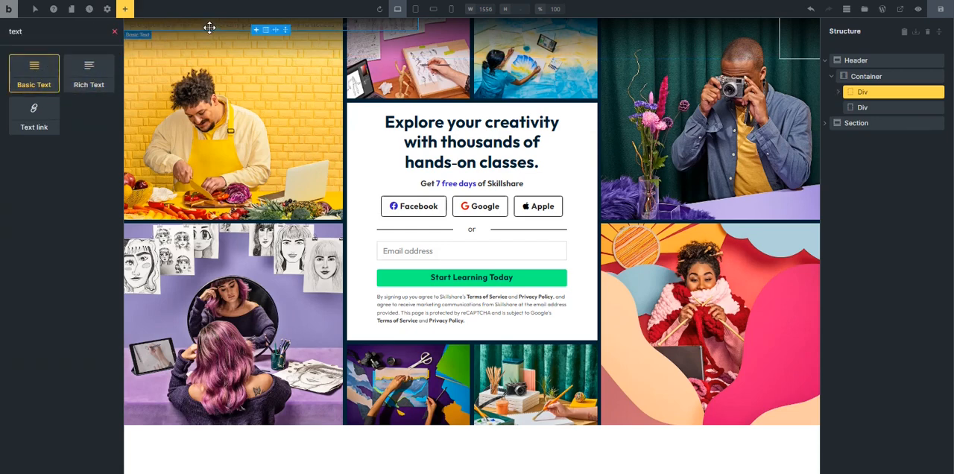
left_click(115, 35)
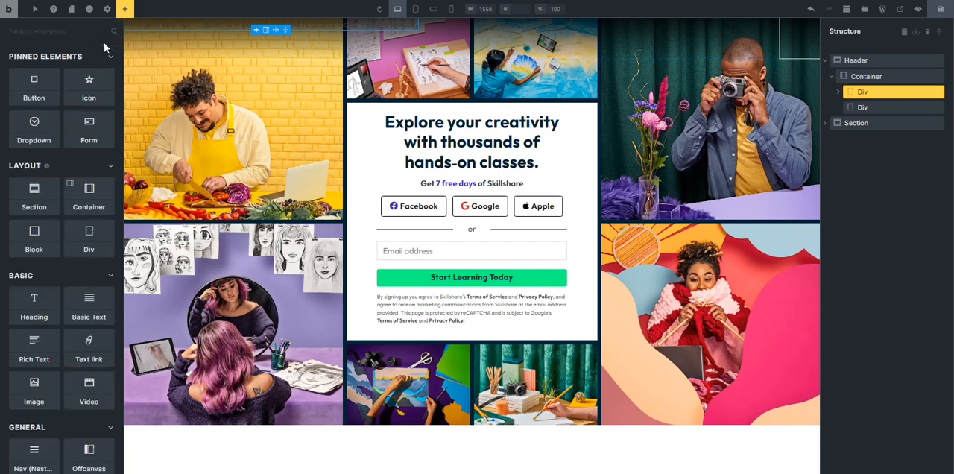
left_click(837, 94)
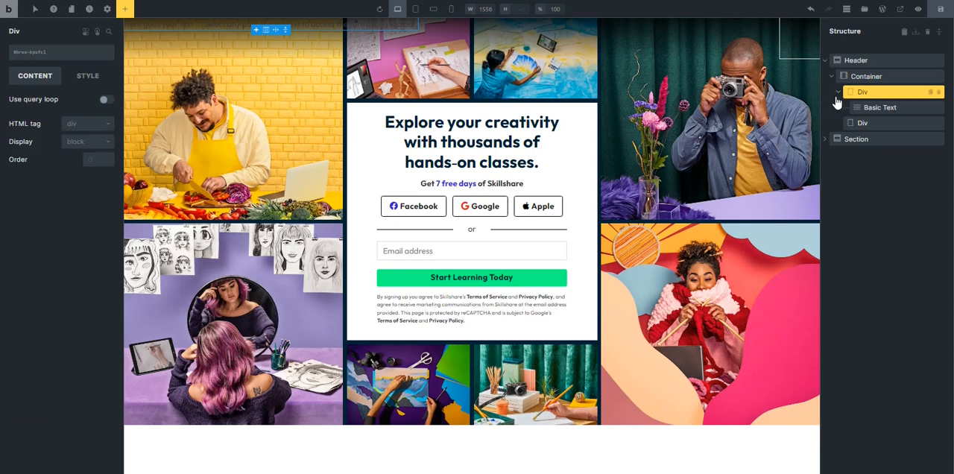
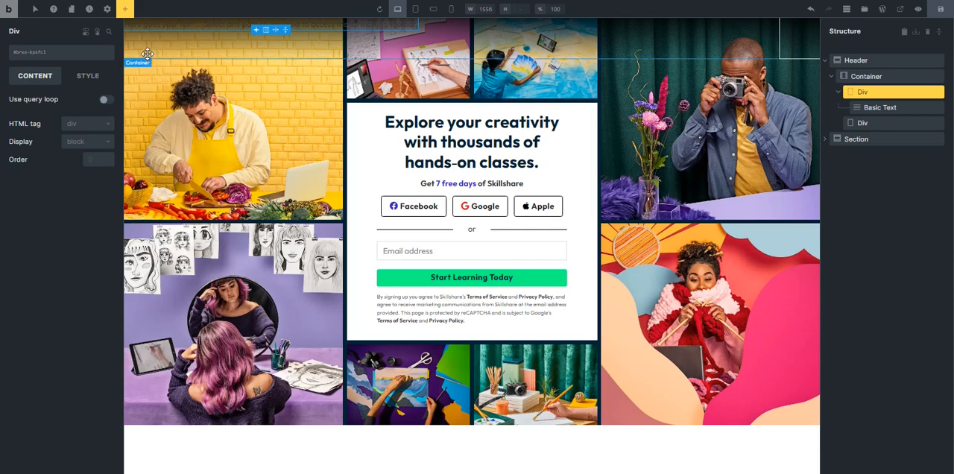
Replace the Basic Text's placeholder in the header's first Div with the Skillshare Logo SVG code copied from the SVG Export page.
left_click(171, 25)
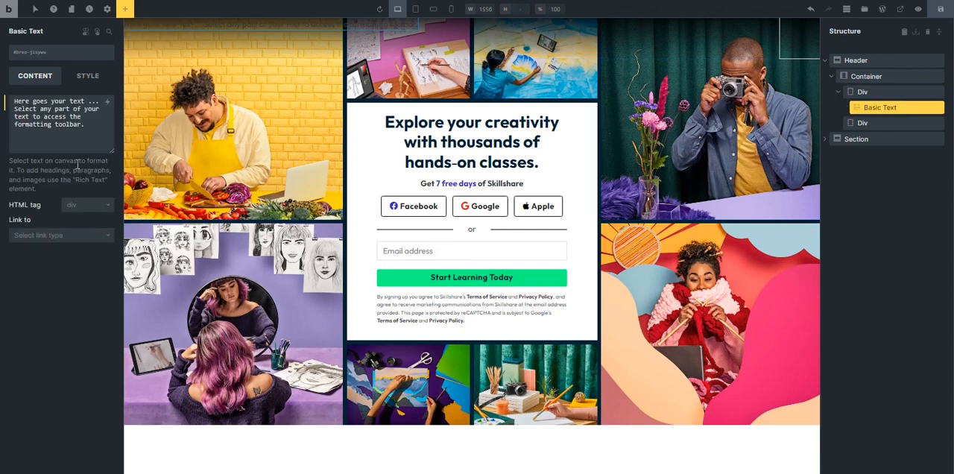
left_click_drag(87, 125, 11, 98)
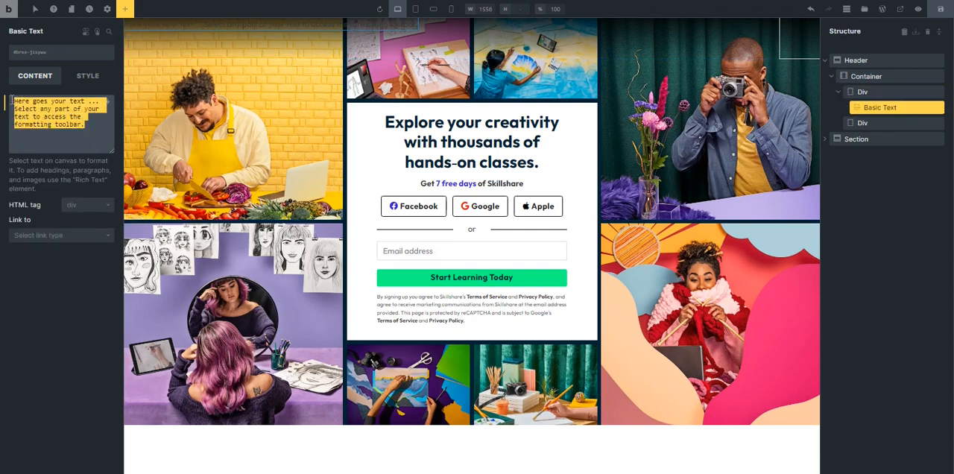
key("BackSpace")
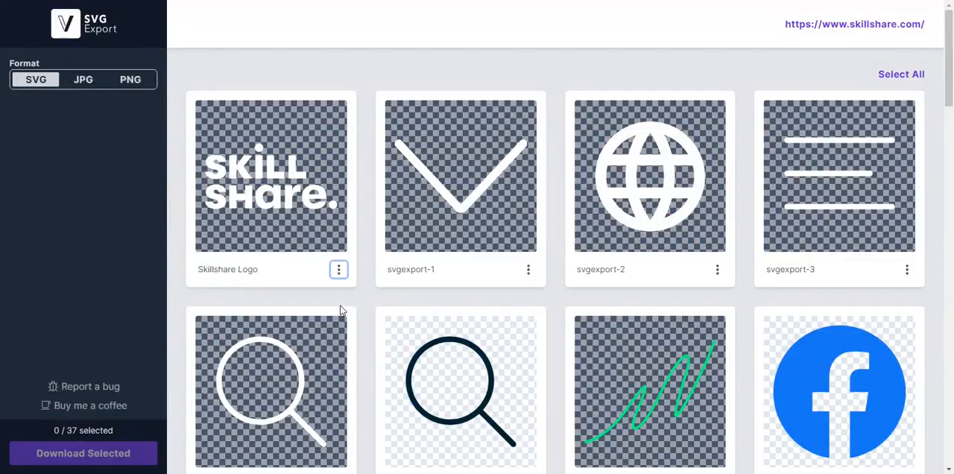
left_click(337, 270)
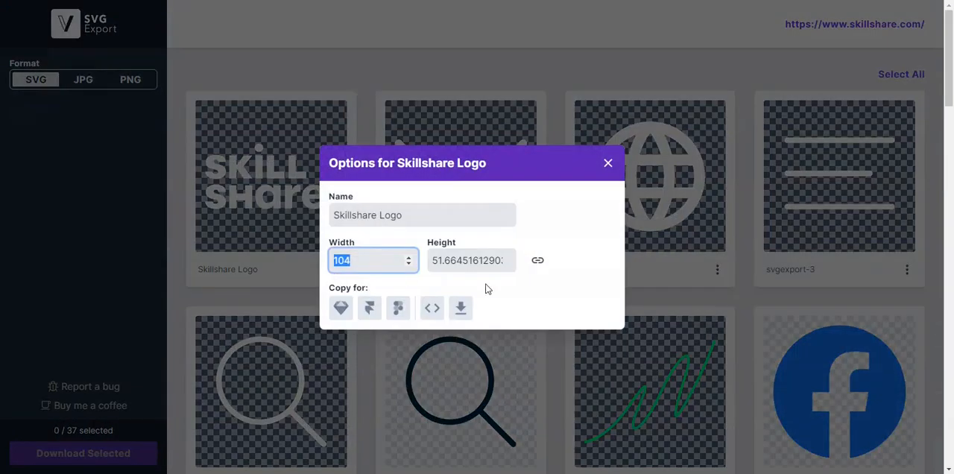
left_click(432, 308)
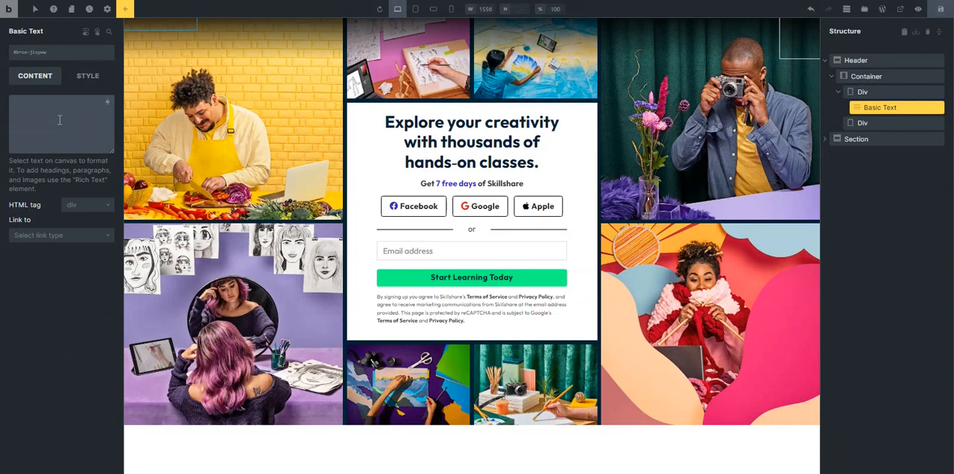
key("ctrl+v")
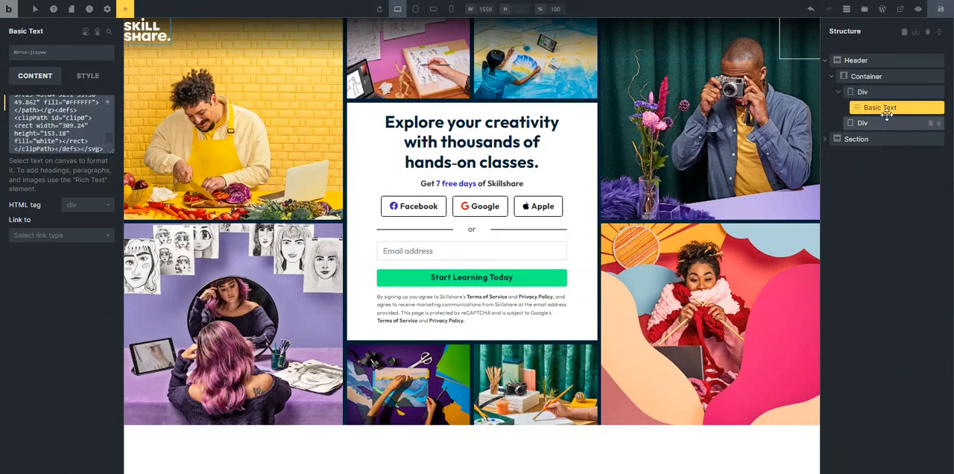
Add a Dropdown element inside the header container's first Div, after the logo.
left_click(880, 92)
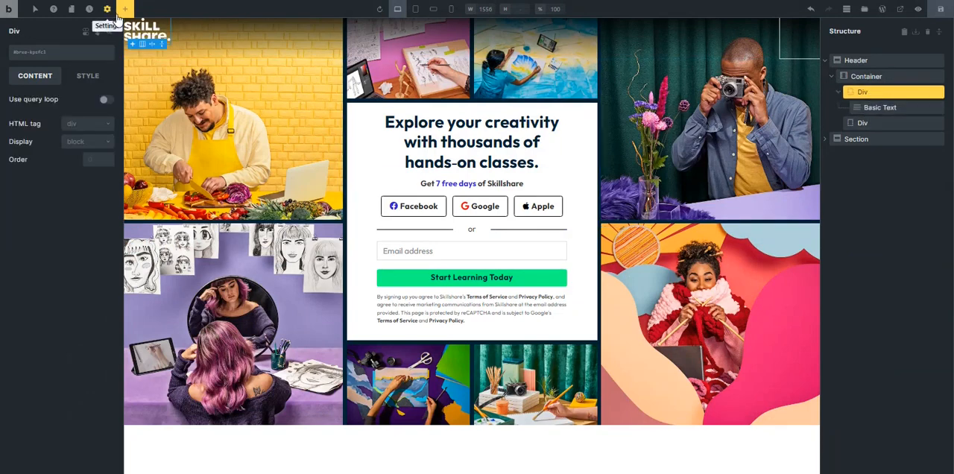
left_click(125, 9)
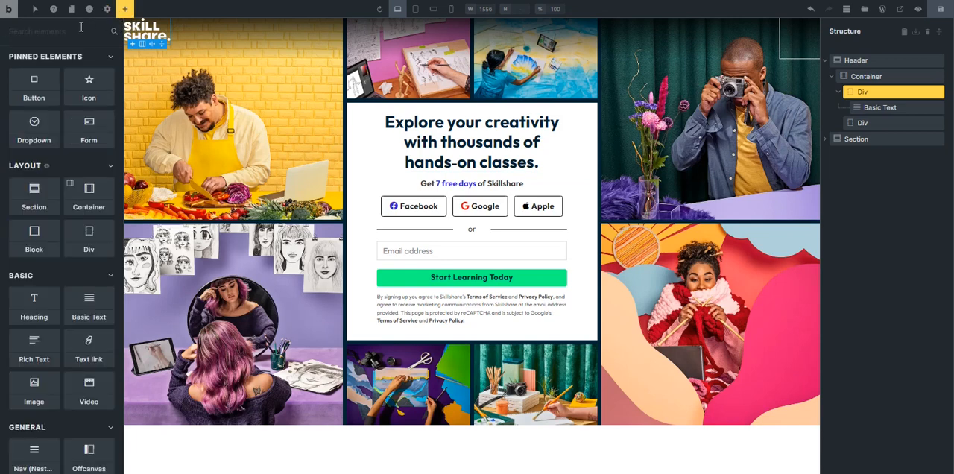
type("drop")
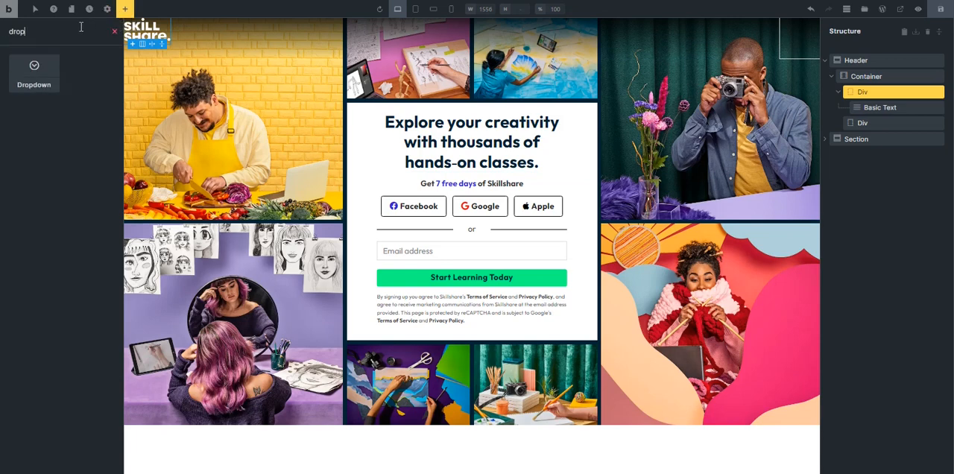
left_click(33, 72)
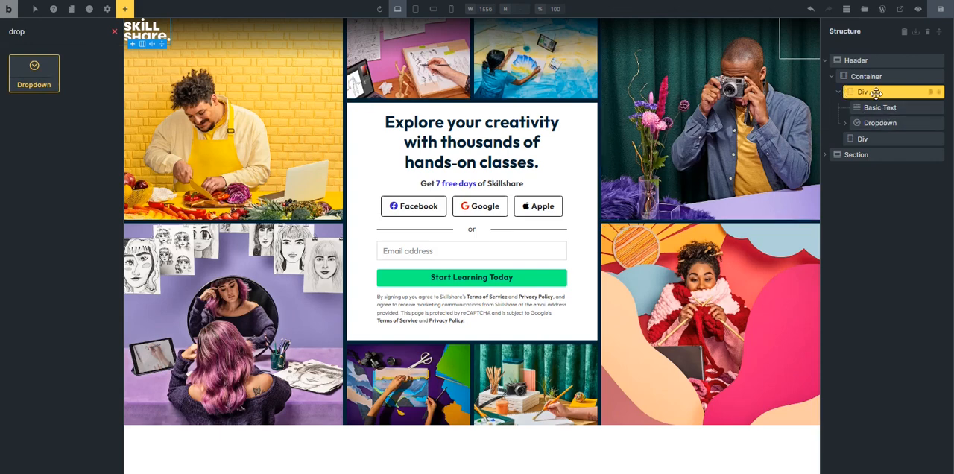
Set the header's first Div to flex display with a column gap of var(--space-m).
left_click(876, 92)
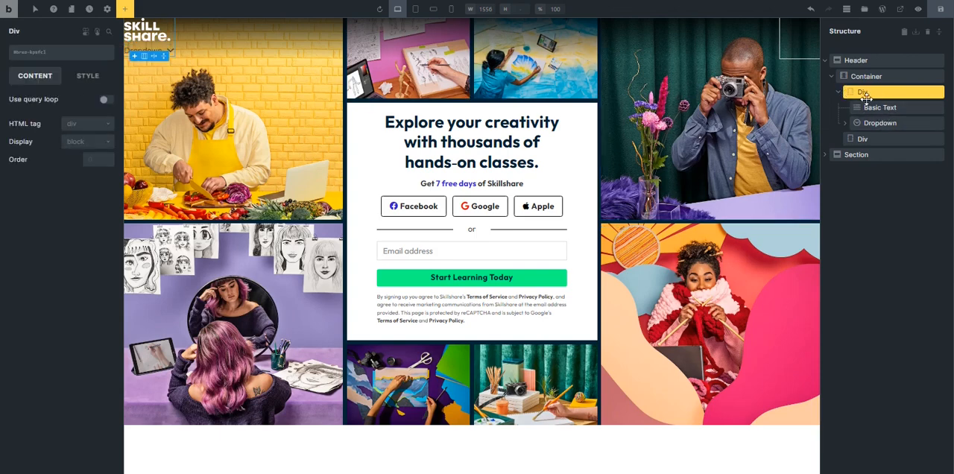
left_click(83, 143)
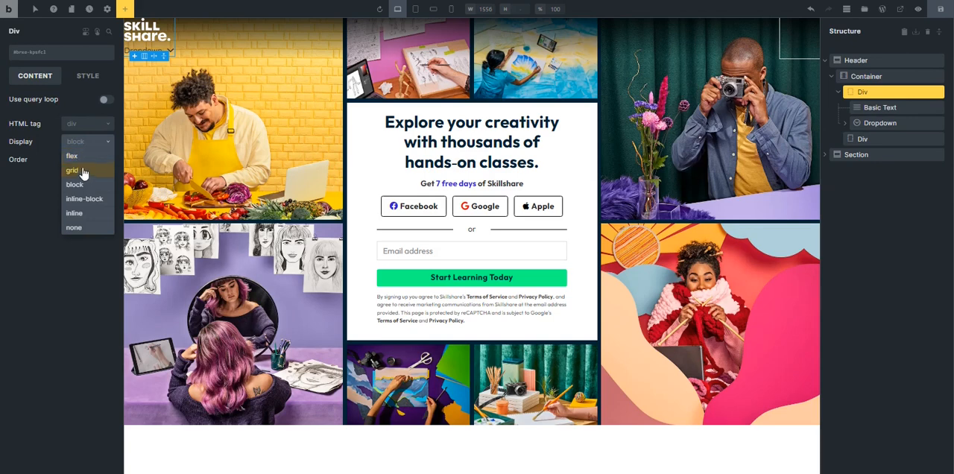
left_click(74, 155)
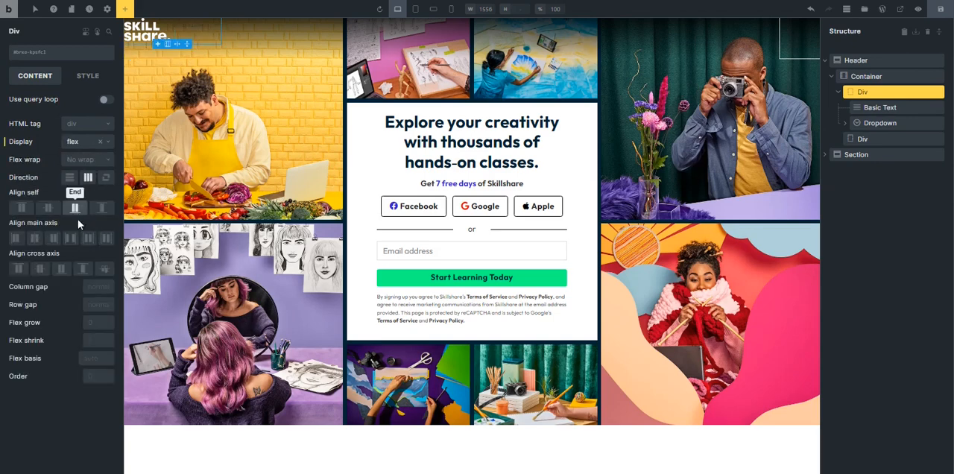
left_click(97, 288)
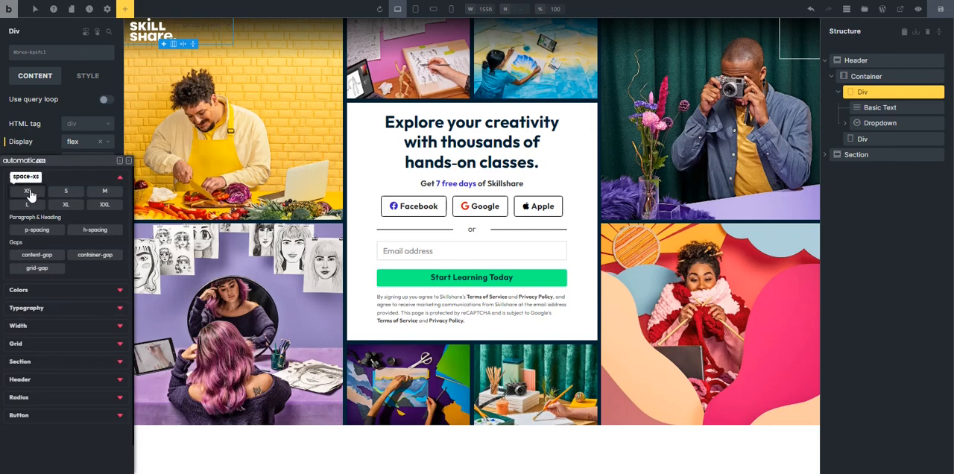
left_click(103, 195)
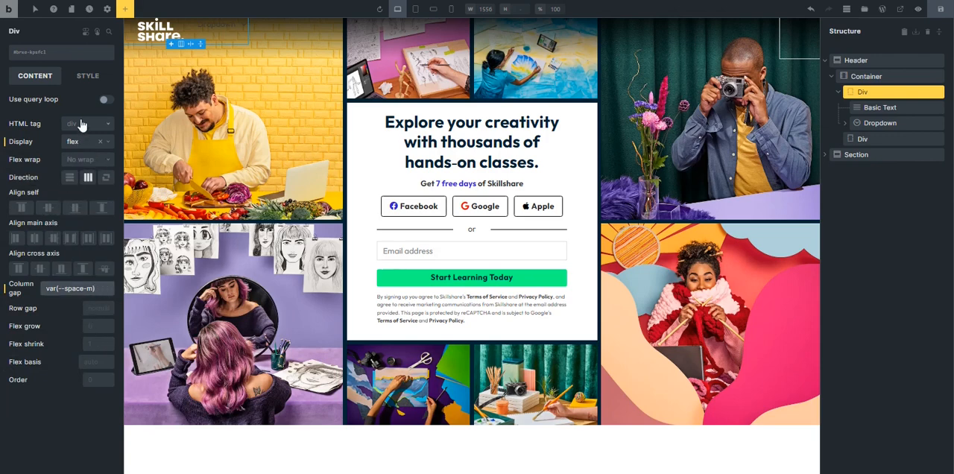
Center the cross-axis alignment of the first Div and of its parent container on the sk-header class.
left_click(39, 269)
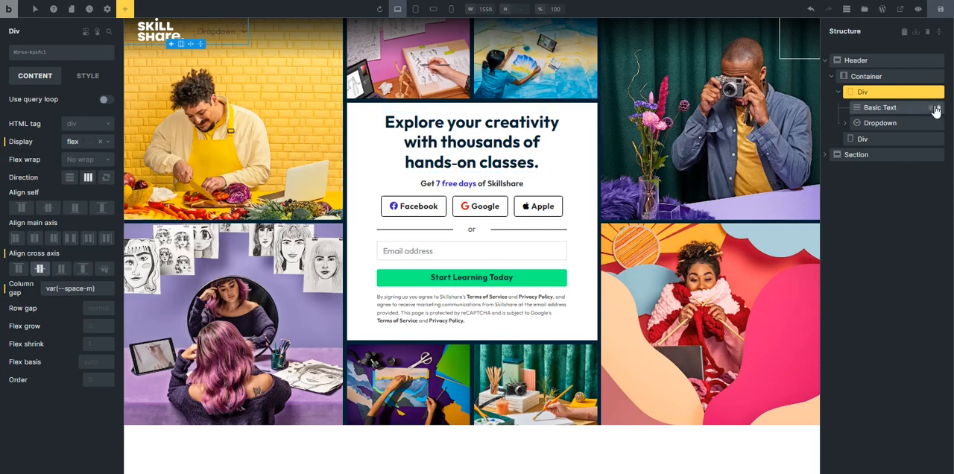
left_click(861, 76)
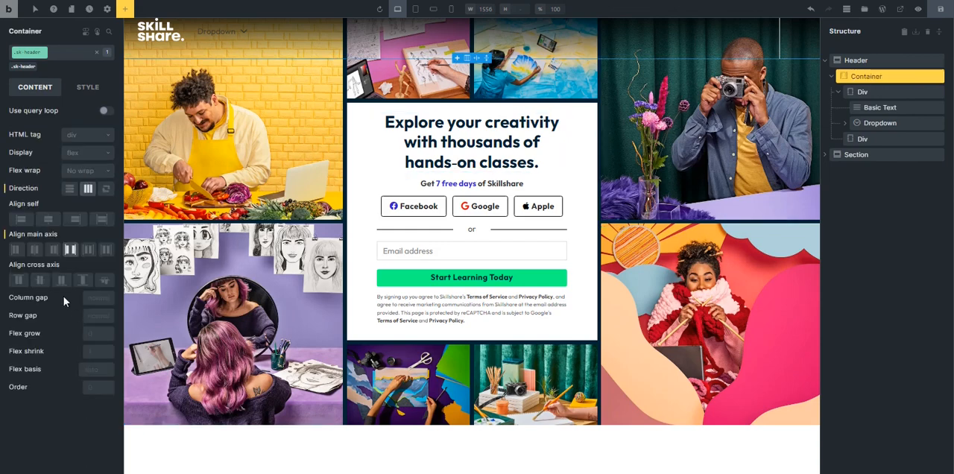
left_click(40, 280)
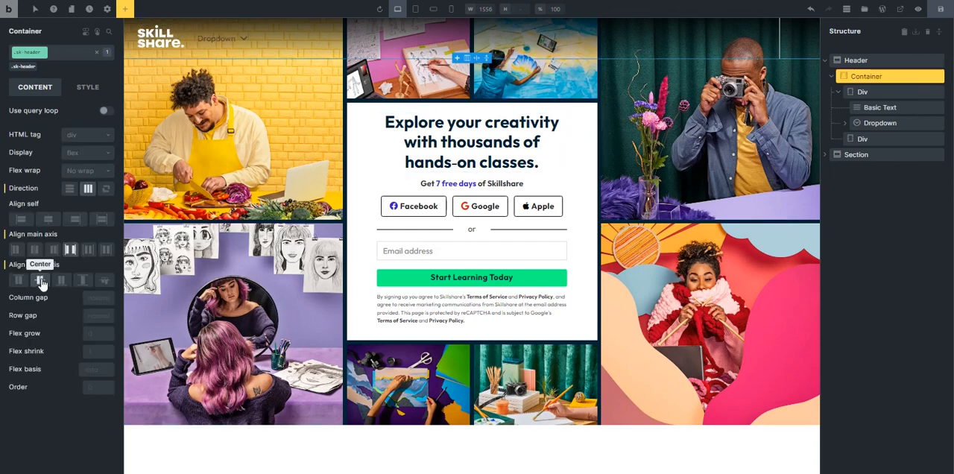
Change the header dropdown's text to Browse.
left_click(219, 40)
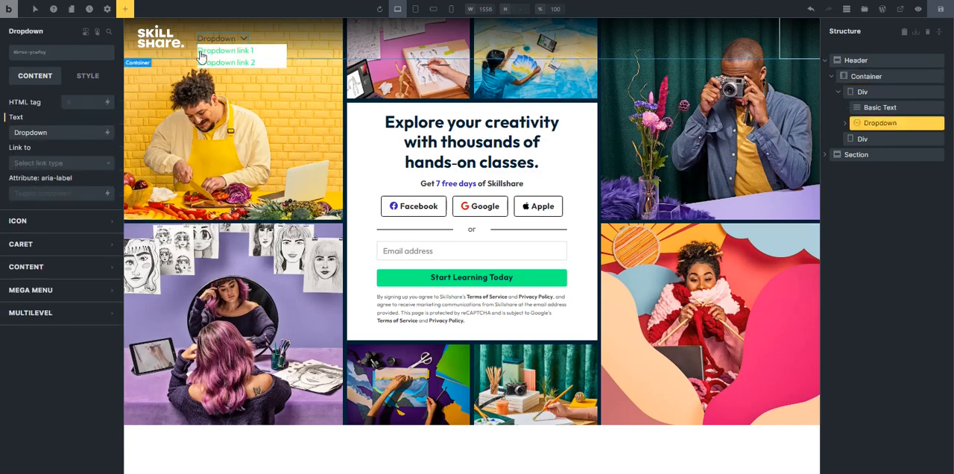
left_click_drag(62, 132, 9, 138)
type("Browse")
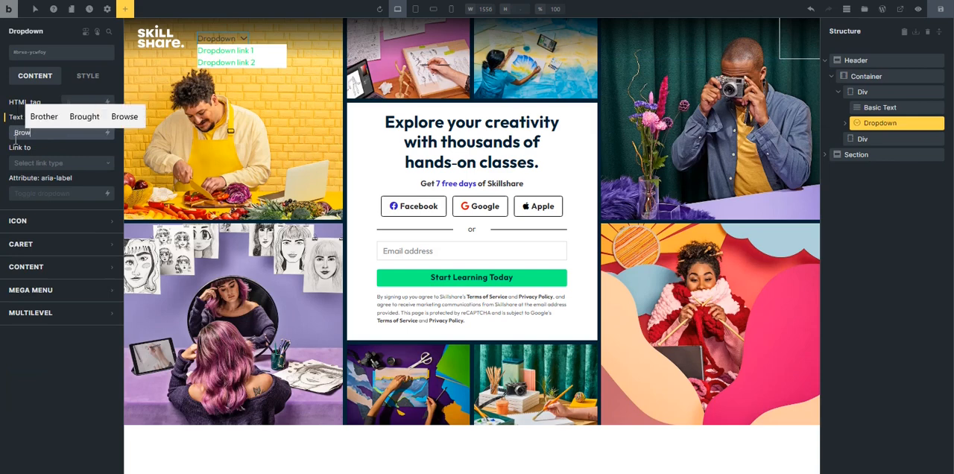
Set the Browse dropdown's text color to white and its font weight to 700, and collapse the first Div in the structure.
left_click(91, 75)
left_click(67, 127)
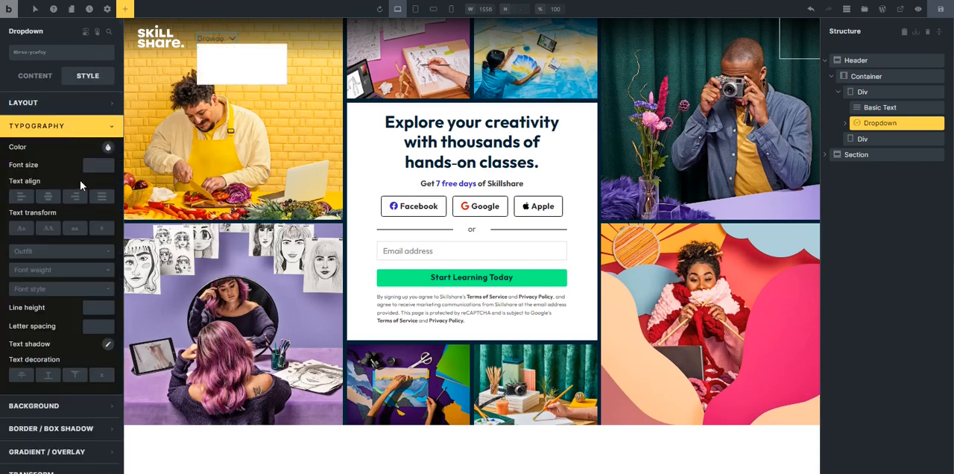
left_click(107, 148)
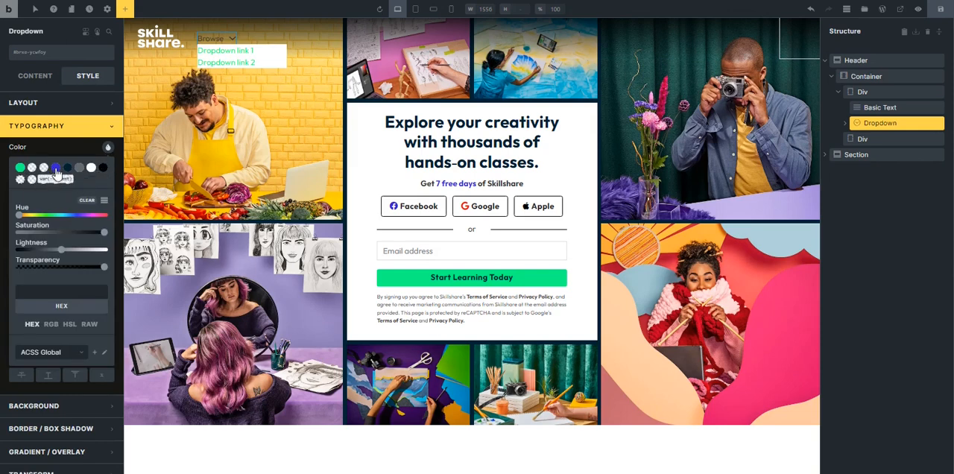
left_click(92, 170)
left_click(70, 142)
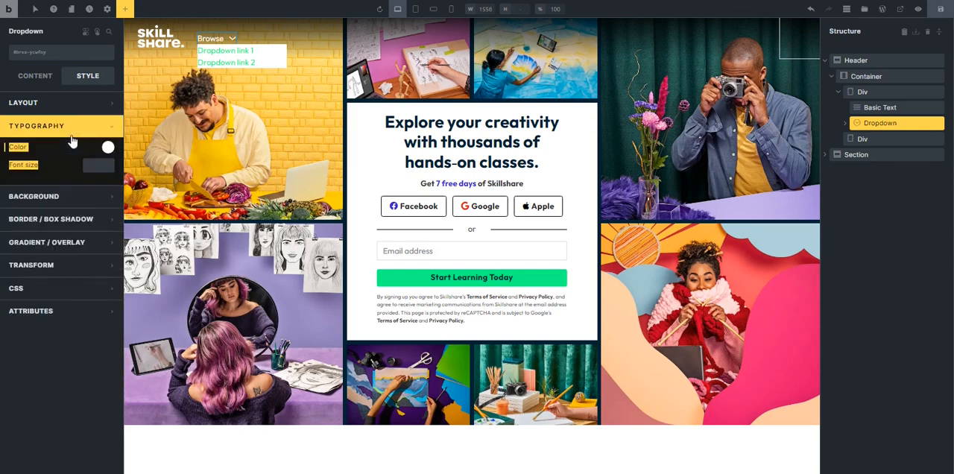
left_click(52, 271)
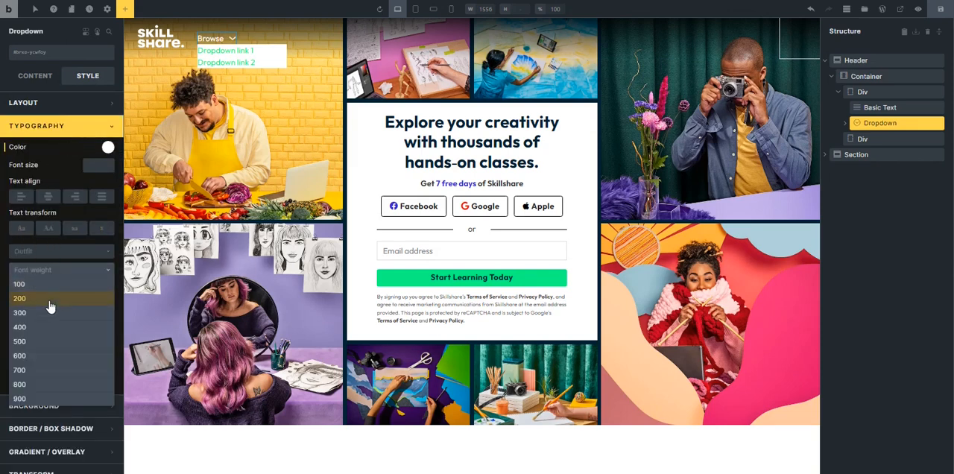
left_click(43, 373)
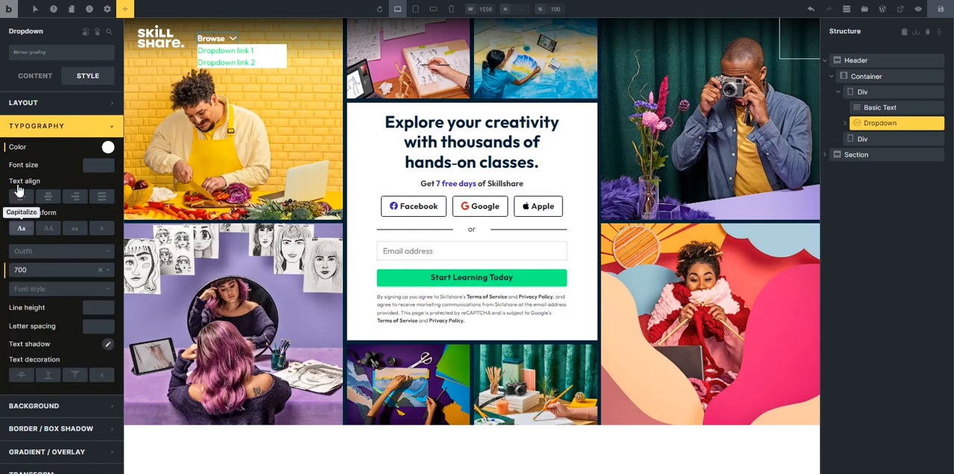
left_click(43, 128)
left_click(41, 77)
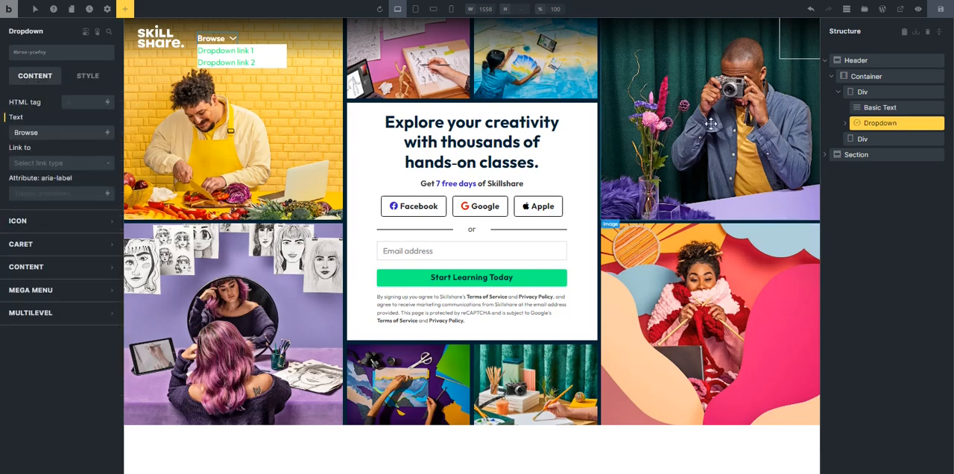
left_click(840, 95)
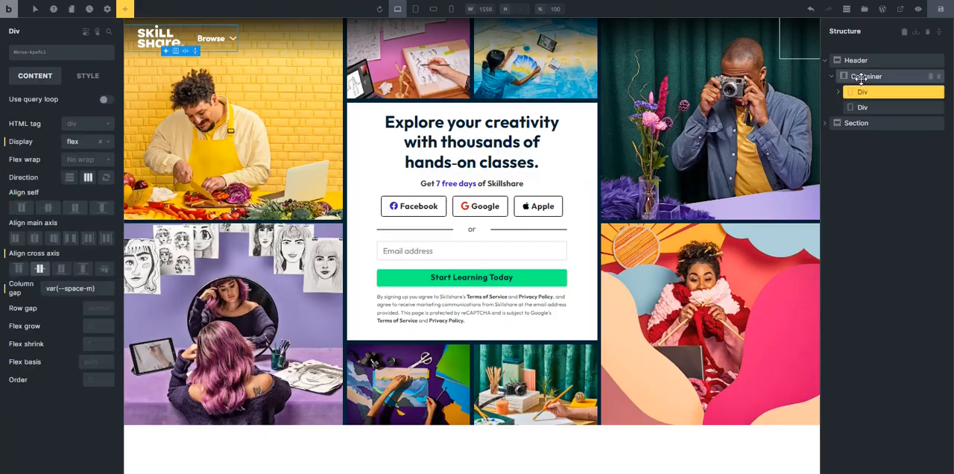
left_click(864, 76)
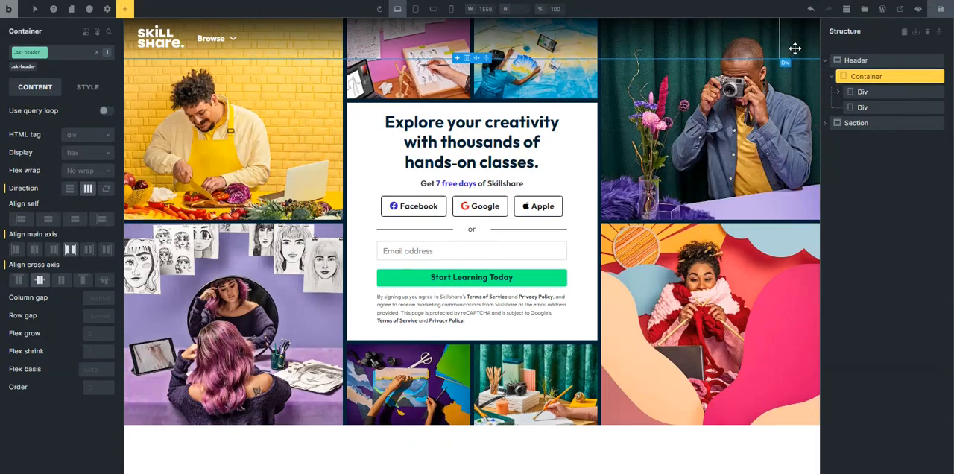
left_click(864, 107)
left_click(928, 92)
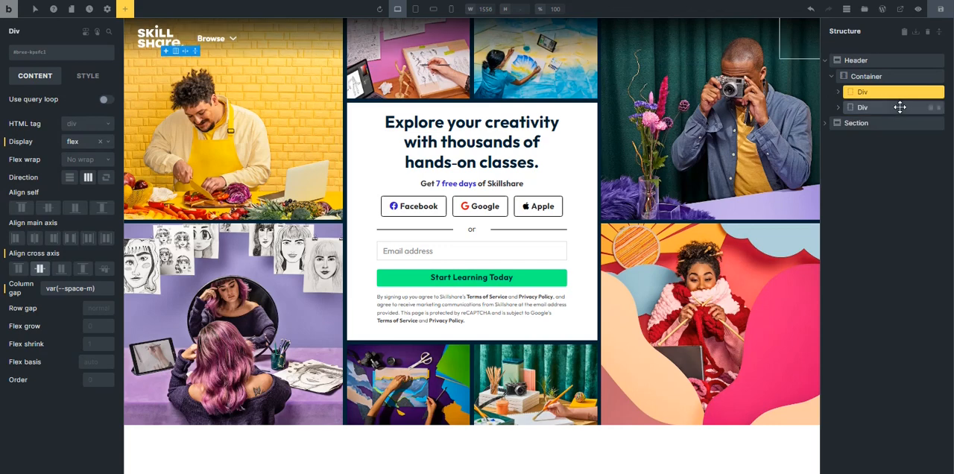
left_click(894, 108)
left_click(837, 109)
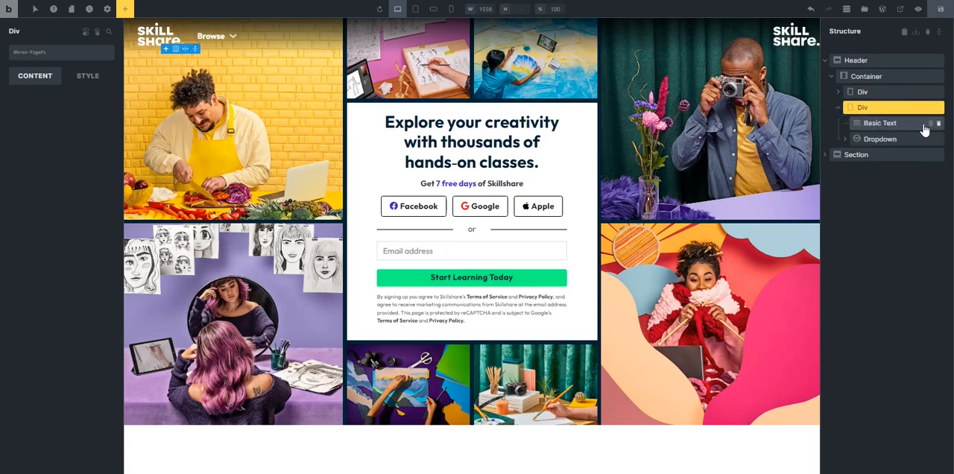
left_click_drag(924, 127, 871, 108)
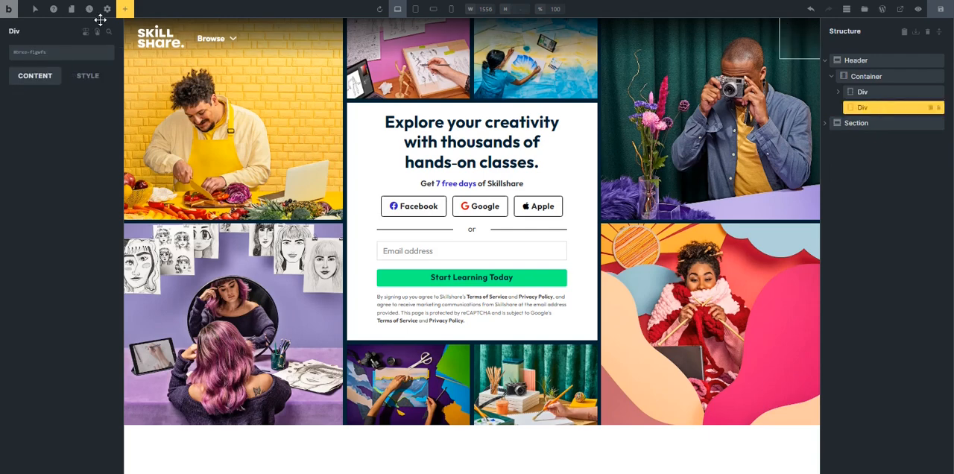
Add a Button element inside the header's second Div and select it for editing.
left_click(124, 11)
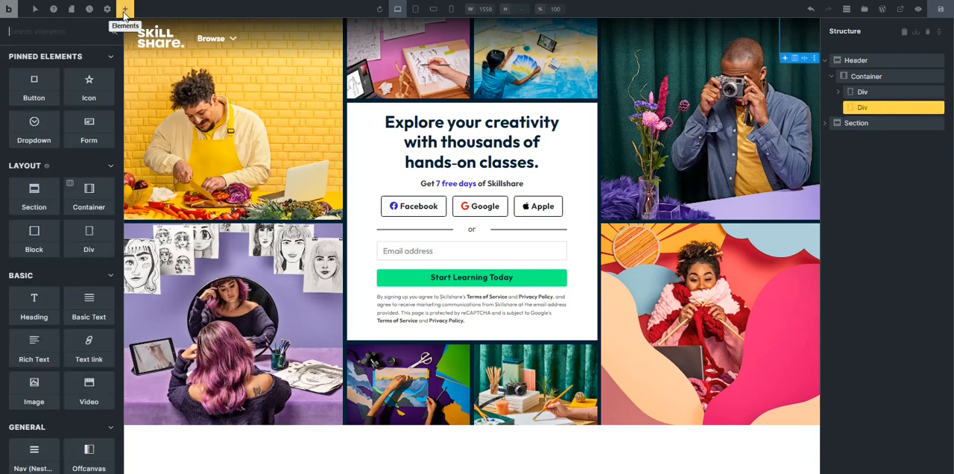
left_click(35, 83)
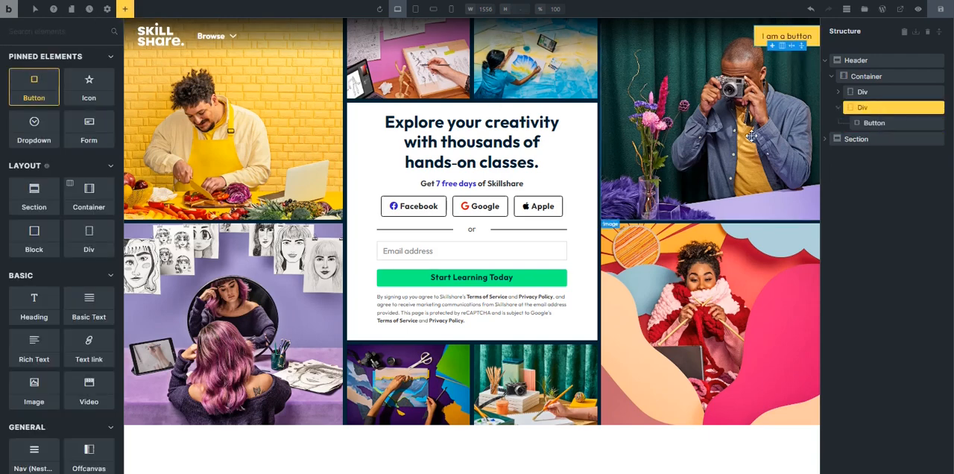
left_click(779, 37)
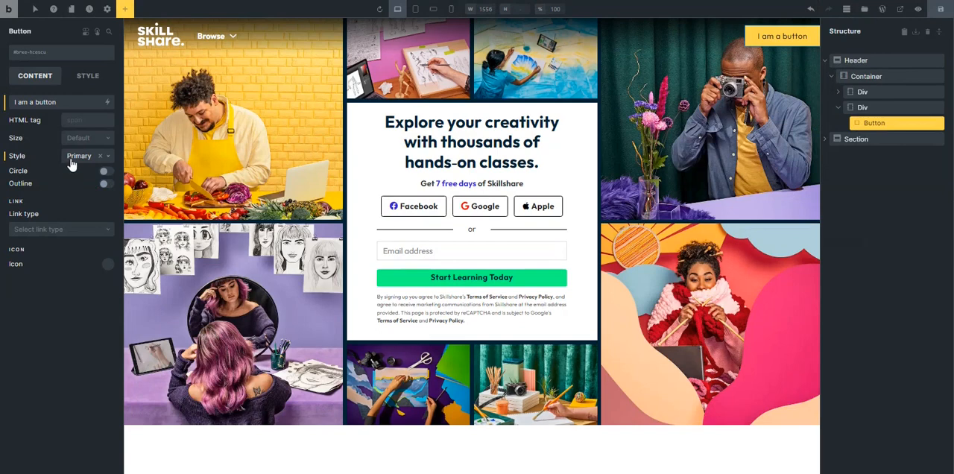
Change the new header button's text to Sign Up.
left_click_drag(55, 100, 9, 108)
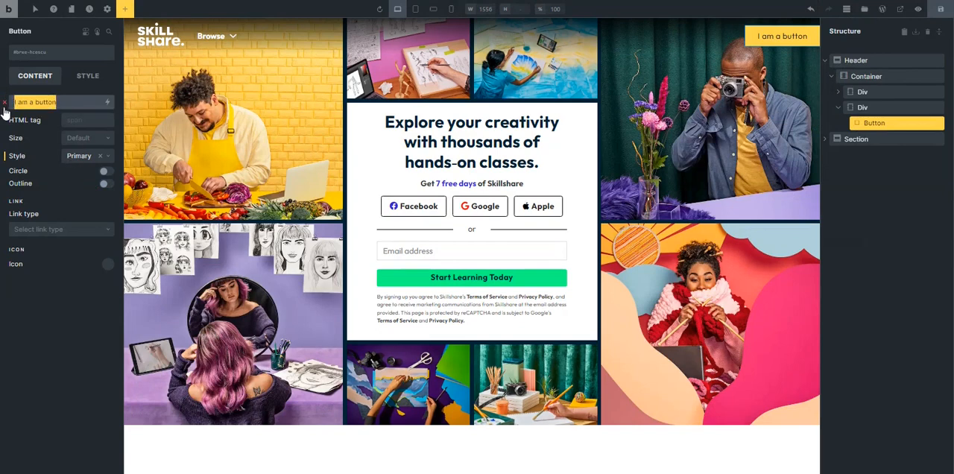
type("Sign u")
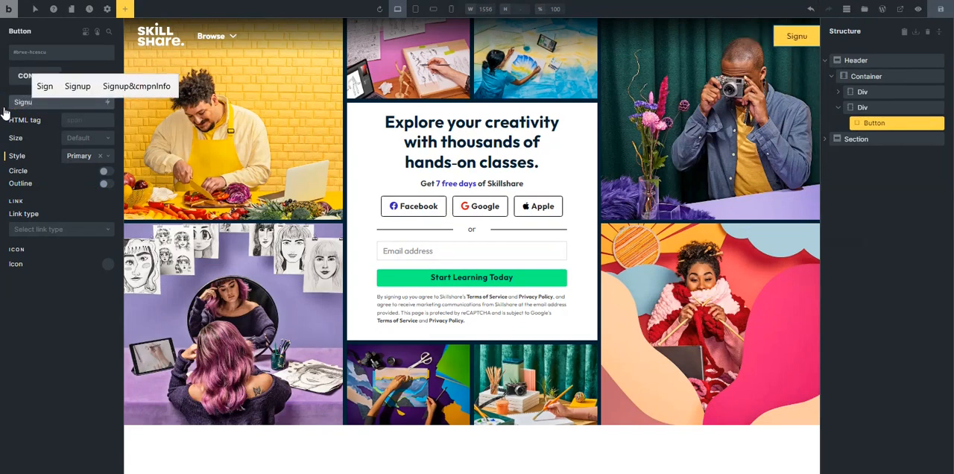
type("p")
key("Left")
key("Left")
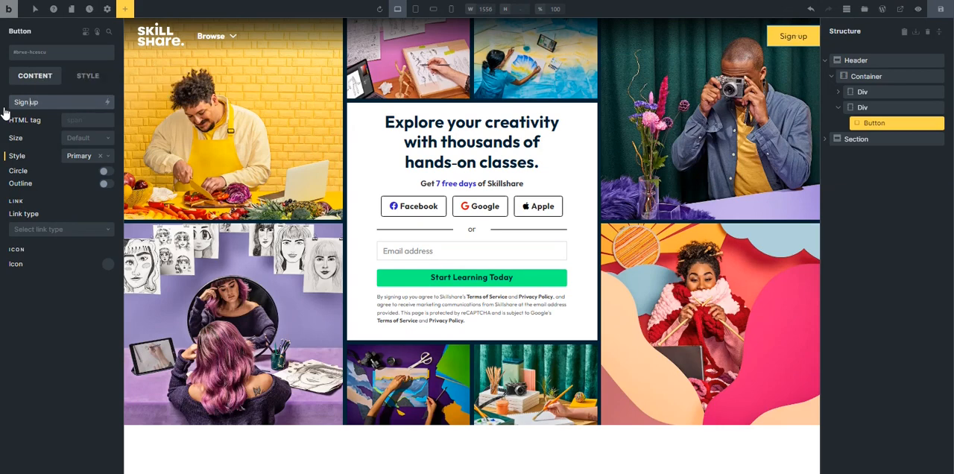
key("Delete")
type("U")
Set the Sign Up button's background color to var(--action) from the ACSS Global palette.
left_click(86, 75)
left_click(54, 126)
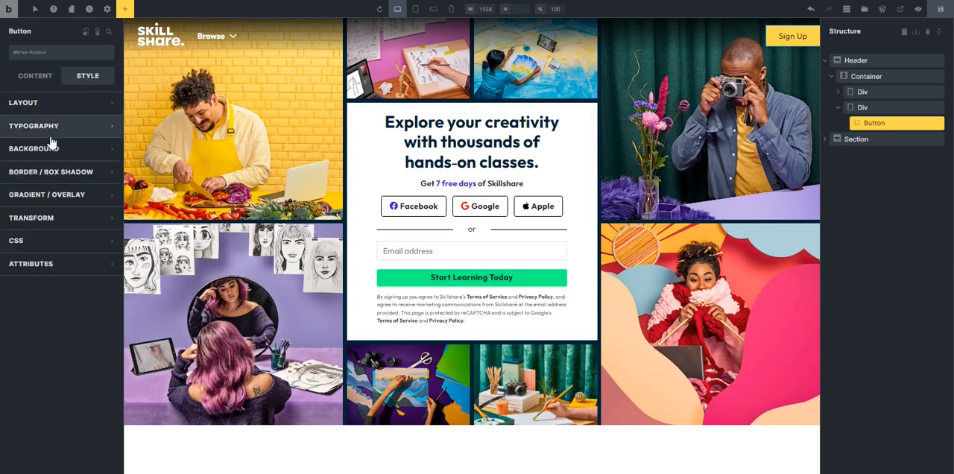
left_click(50, 125)
left_click(46, 148)
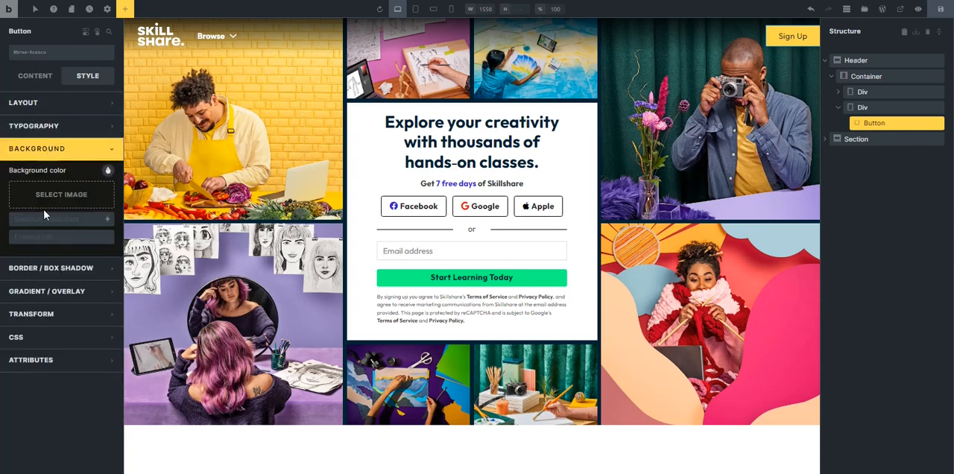
left_click(109, 172)
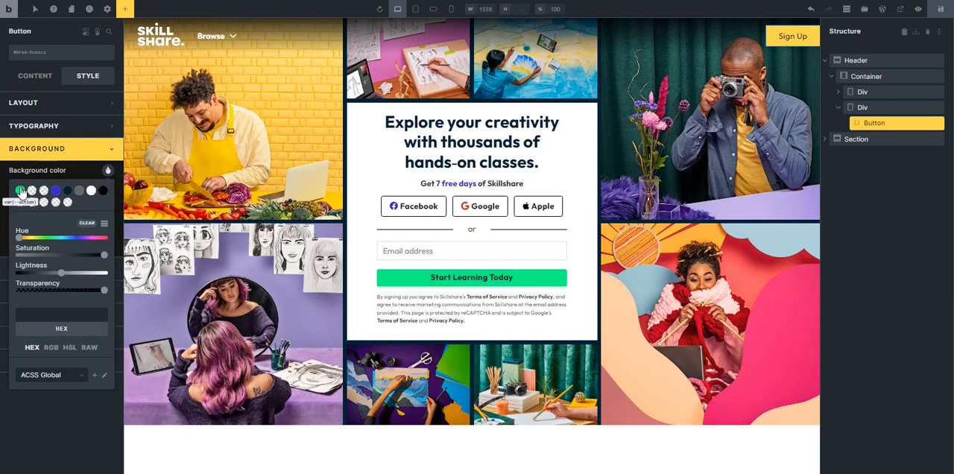
left_click(22, 195)
left_click(41, 148)
Set the Sign Up button's font weight to 700 and its text color to var(--base).
left_click(43, 127)
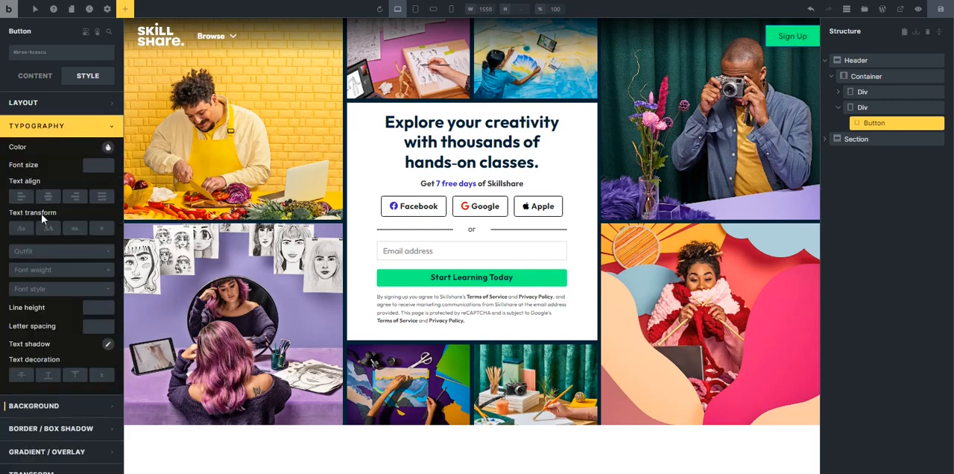
left_click(40, 271)
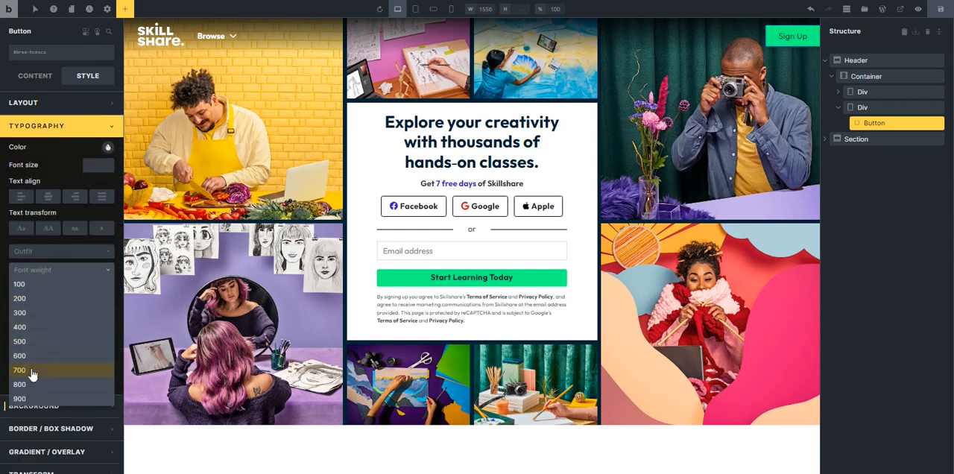
left_click(30, 370)
left_click(108, 148)
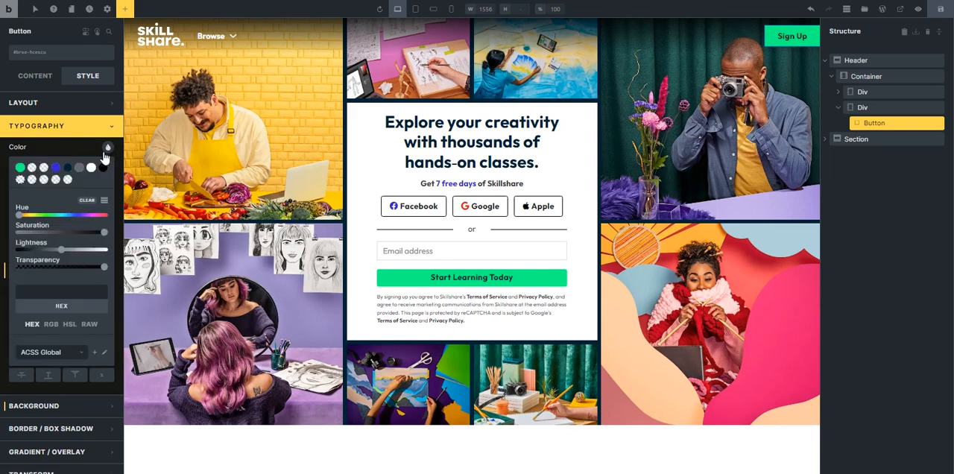
left_click(67, 167)
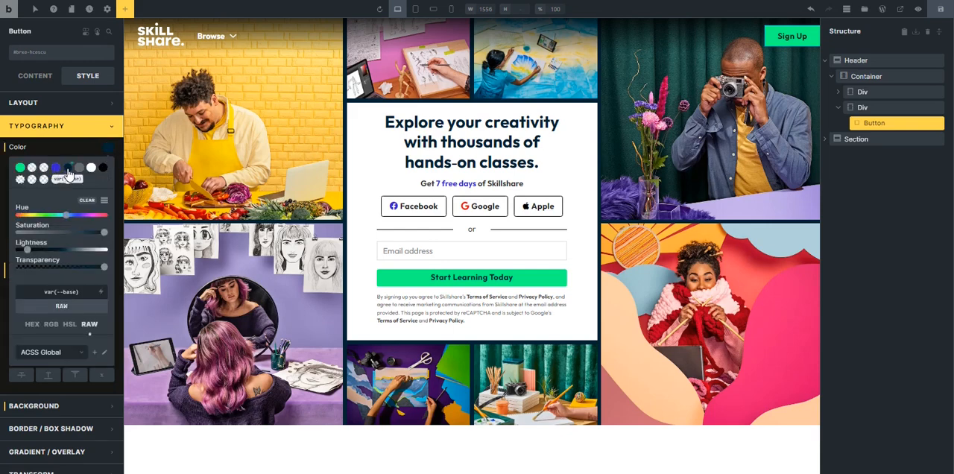
left_click(81, 131)
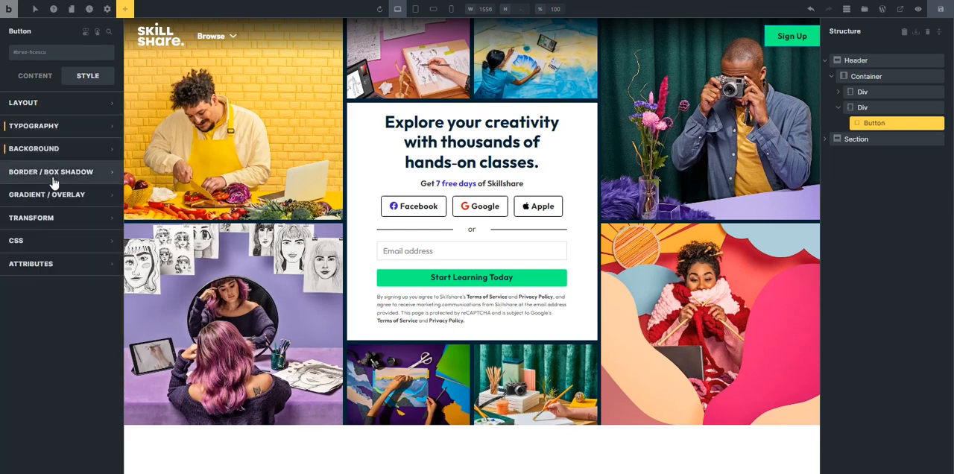
Give the Sign Up button a rounded border by applying a linked radius to all four corners.
left_click(54, 183)
left_click(106, 198)
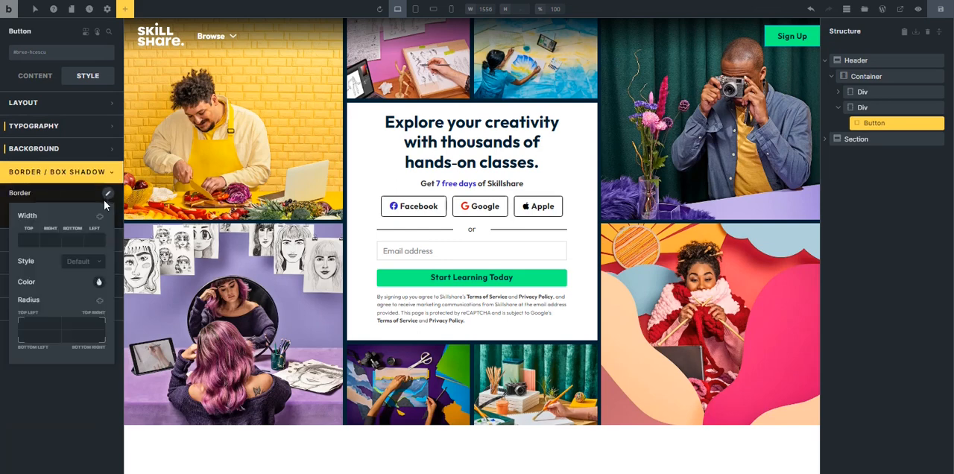
right_click(38, 324)
left_click(27, 195)
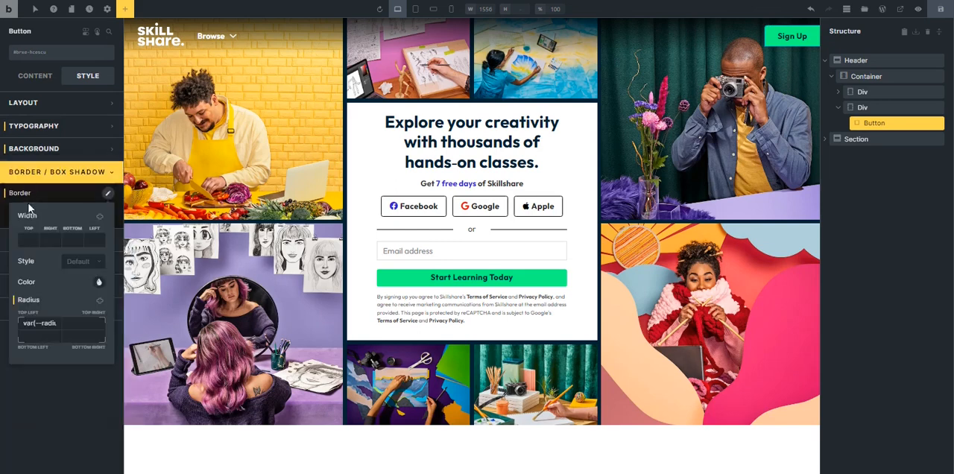
left_click(102, 302)
left_click(67, 173)
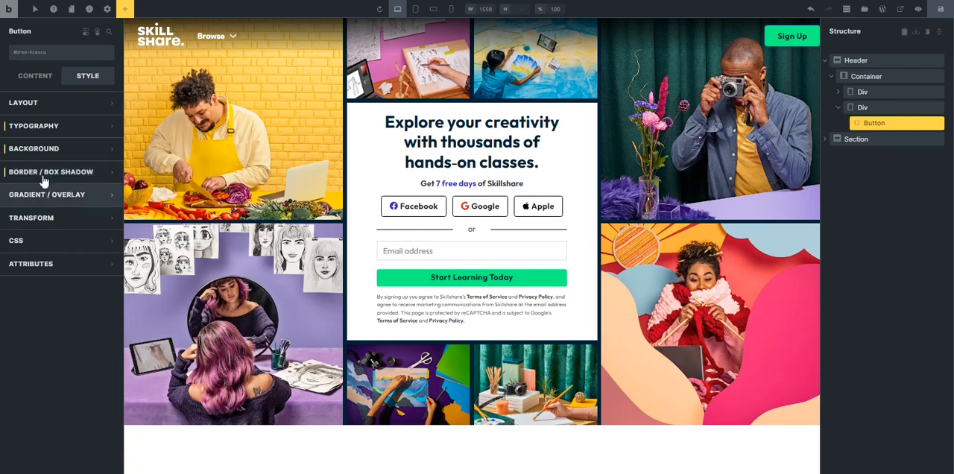
Duplicate the Sign Up button and change the first copy's text to Sign In.
left_click(37, 73)
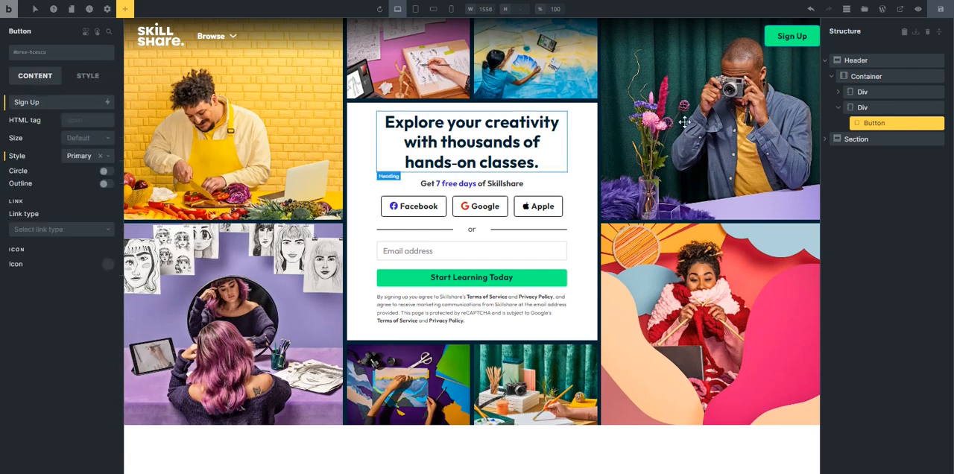
left_click(923, 123)
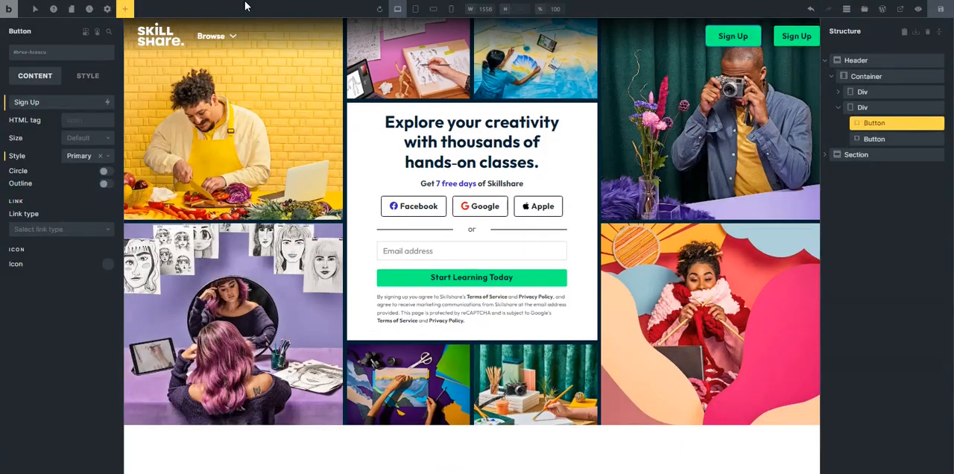
left_click(44, 105)
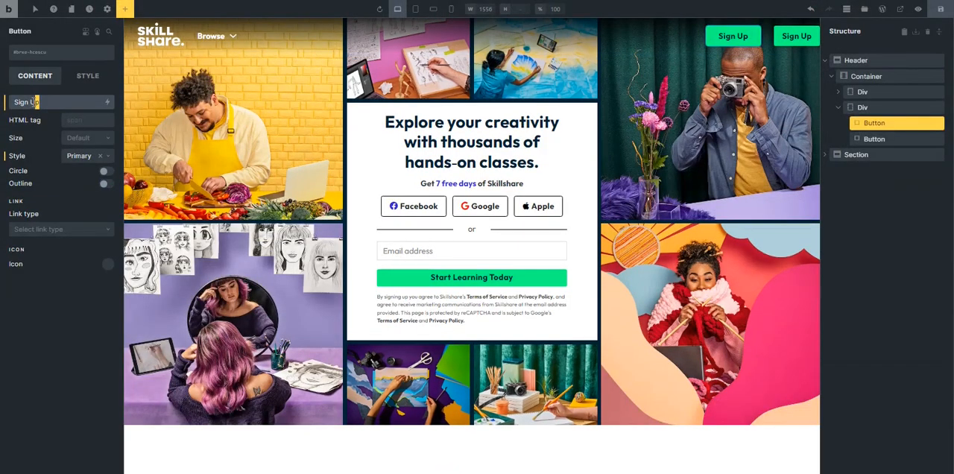
type("In")
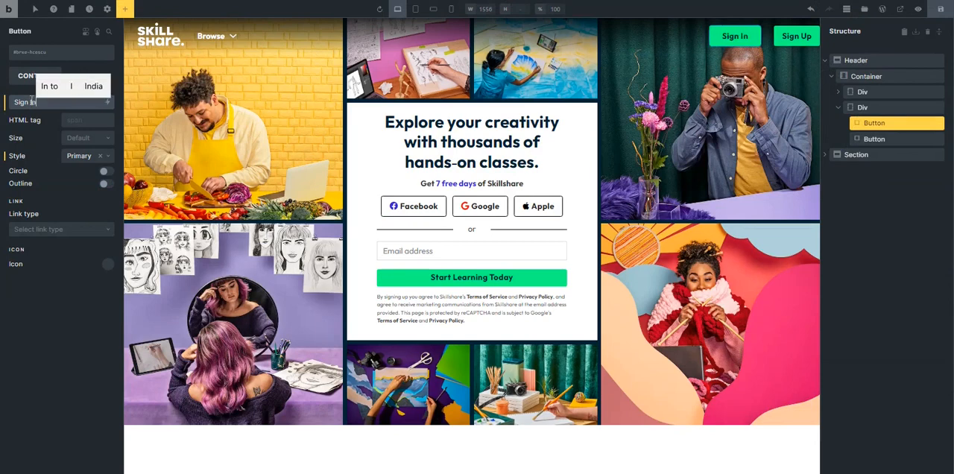
Add the outlined globe icon from the Ionicons library to the Sign In button, searching for "glob".
left_click(101, 264)
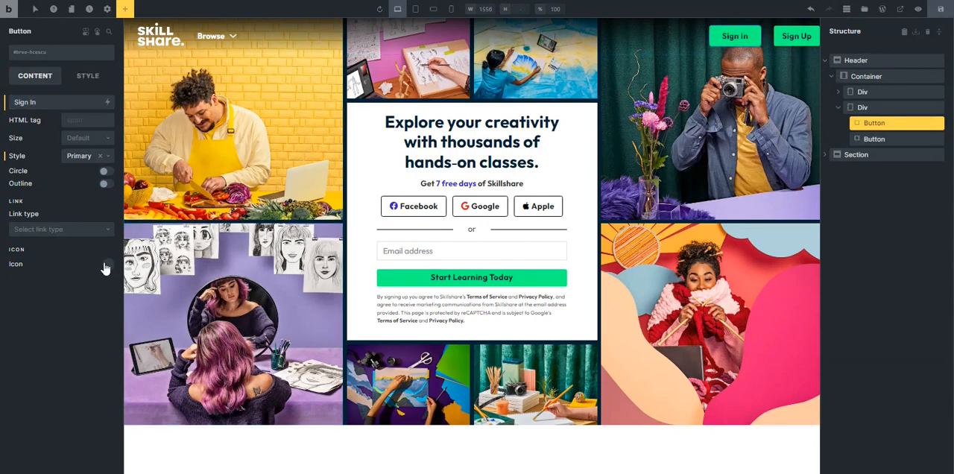
left_click(81, 290)
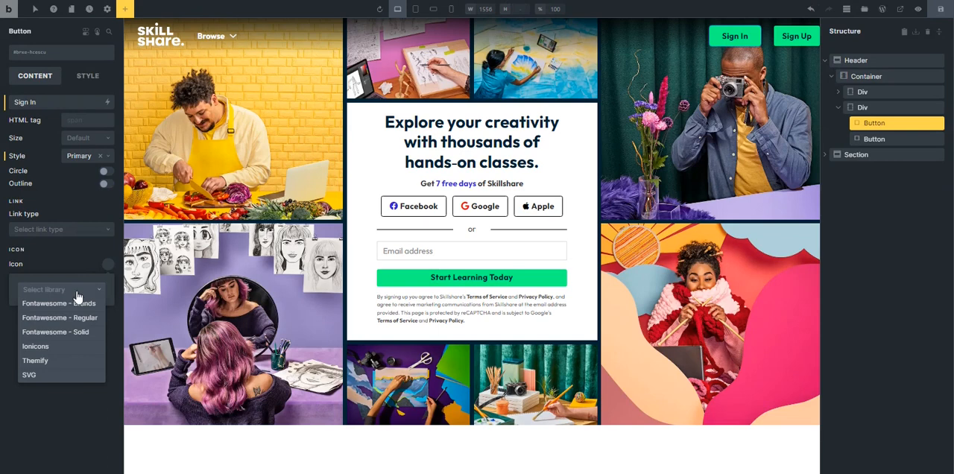
left_click(77, 319)
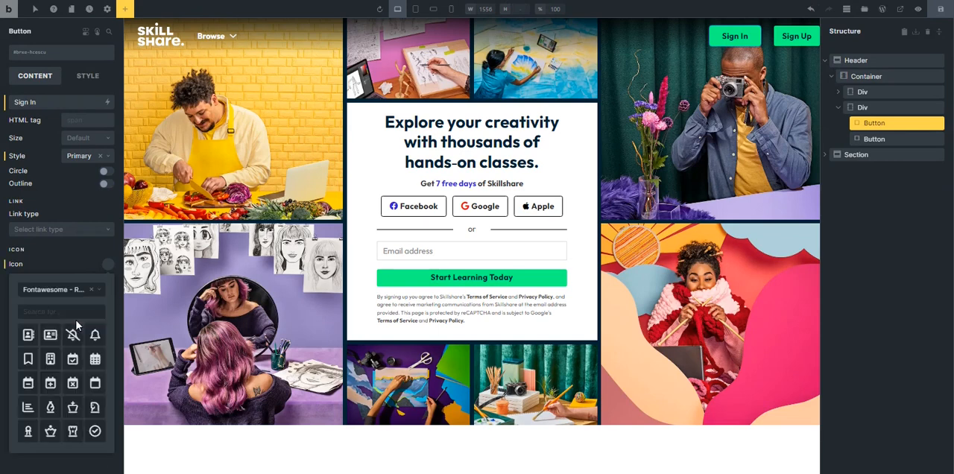
left_click(46, 307)
type("glob")
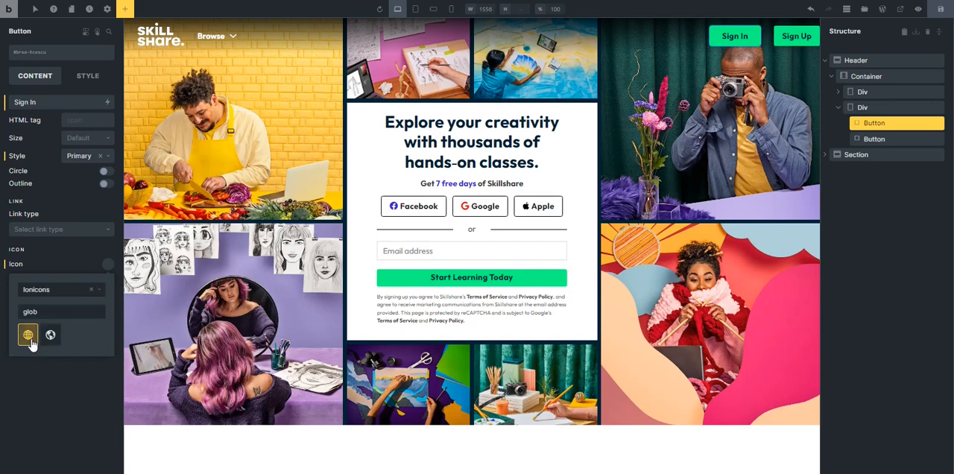
left_click(29, 337)
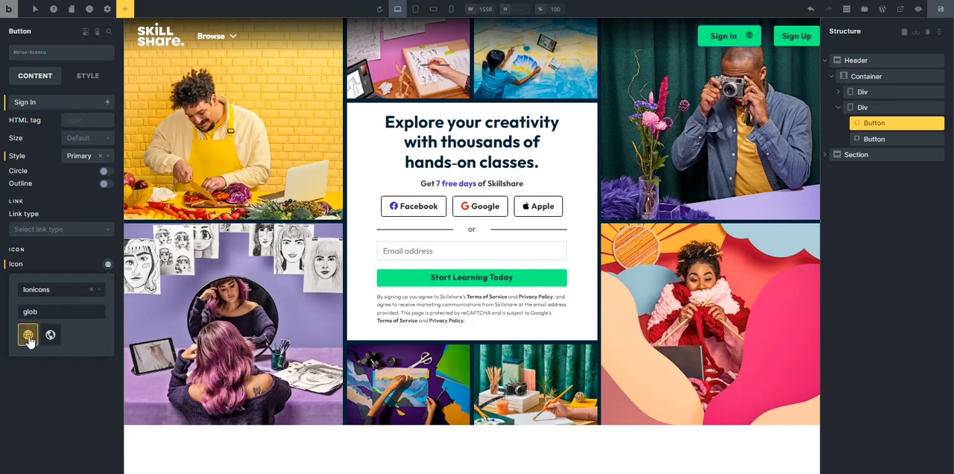
left_click(62, 382)
Place the Sign In button's icon to the left of its text with a gap of 5.
left_click(82, 298)
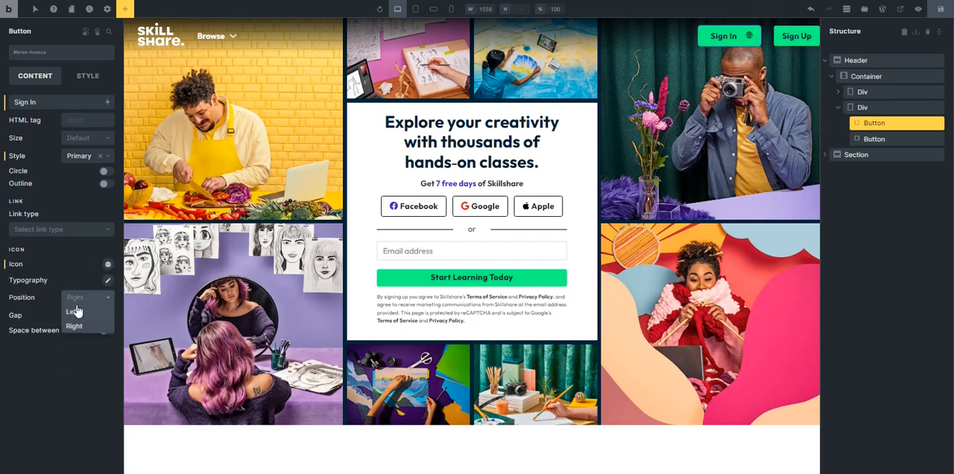
left_click(75, 313)
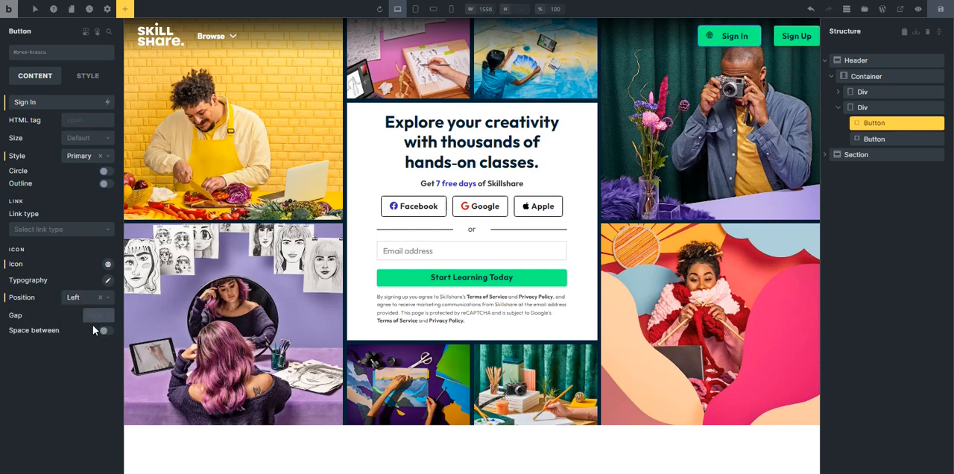
type("5")
Replace the Sign In button's background color with transparent.
left_click(84, 86)
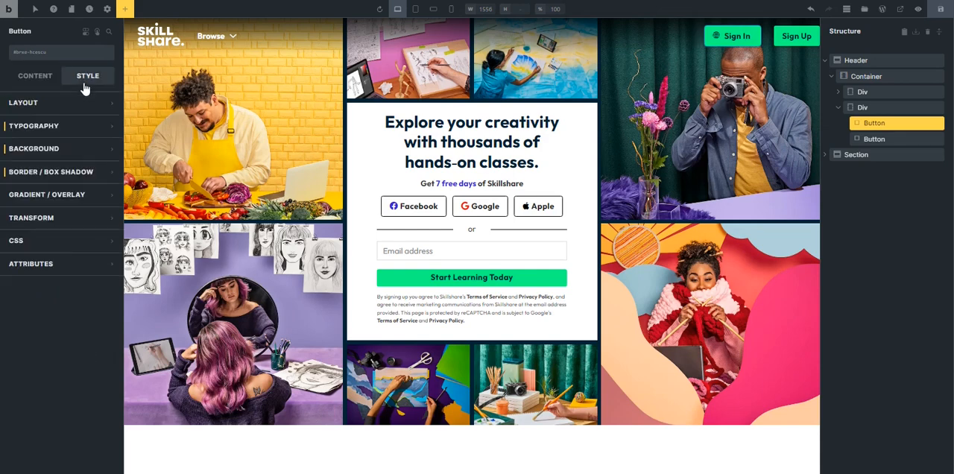
left_click(64, 150)
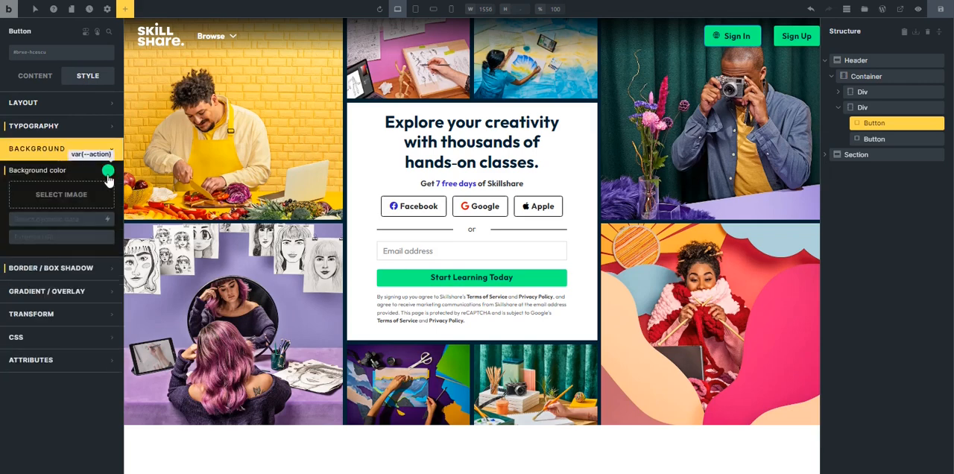
left_click(5, 172)
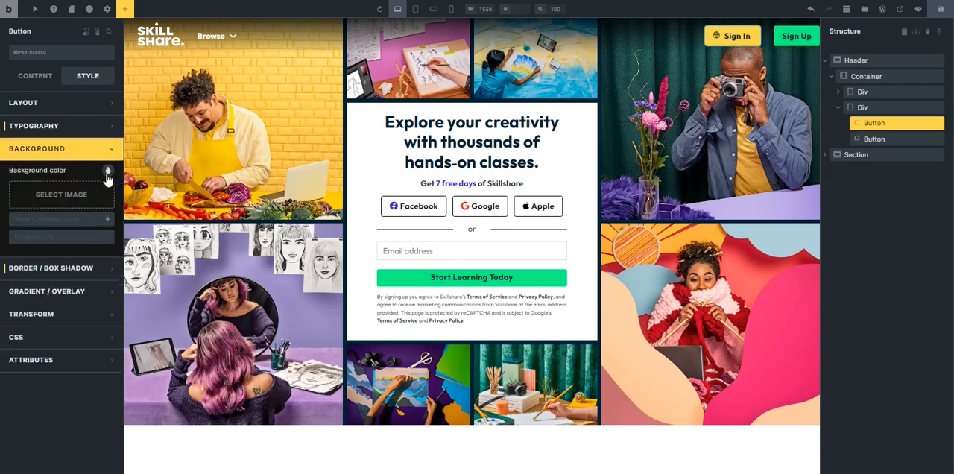
left_click(107, 172)
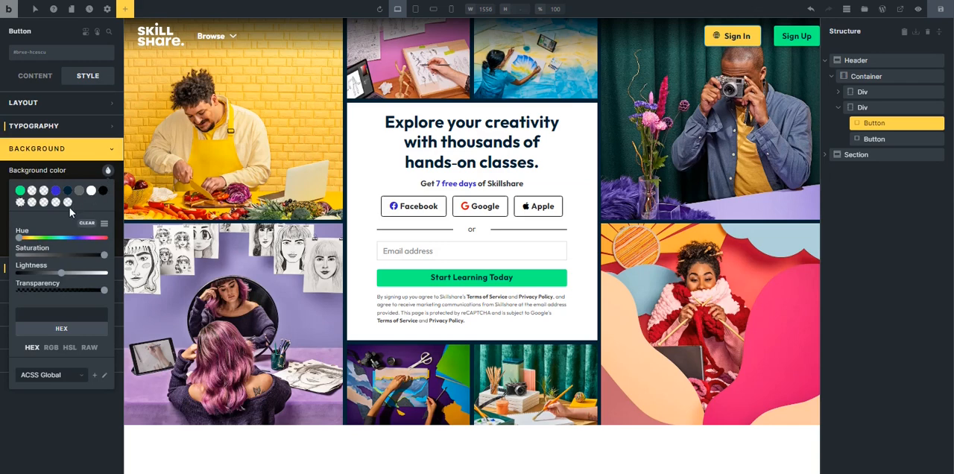
left_click(21, 203)
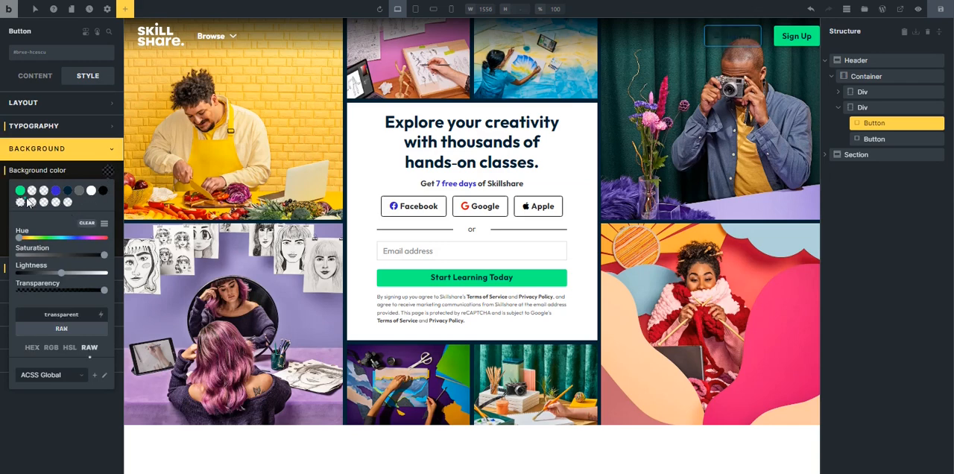
left_click(54, 153)
Set the Sign In button's text color to white from the ACSS Global palette and save the page.
left_click(59, 125)
left_click(104, 156)
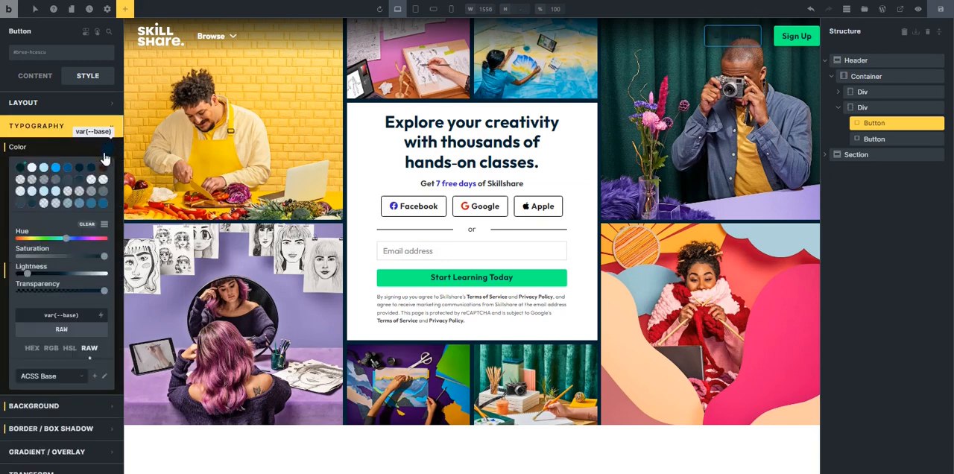
scroll(59, 246, "down", 2)
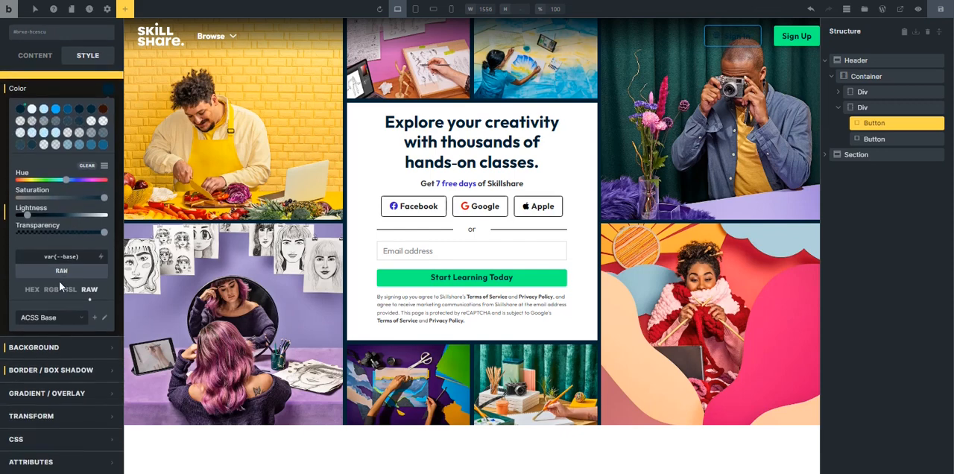
left_click(48, 324)
left_click(51, 333)
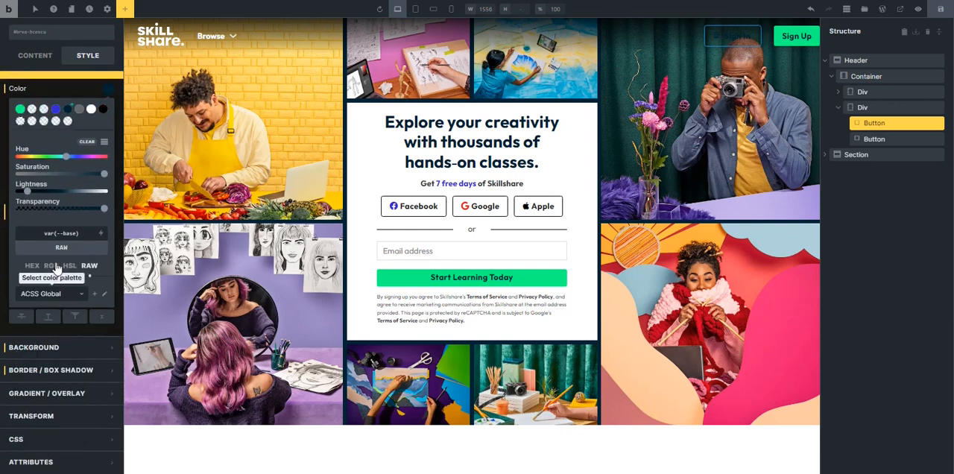
left_click(91, 109)
scroll(60, 186, "up", 2)
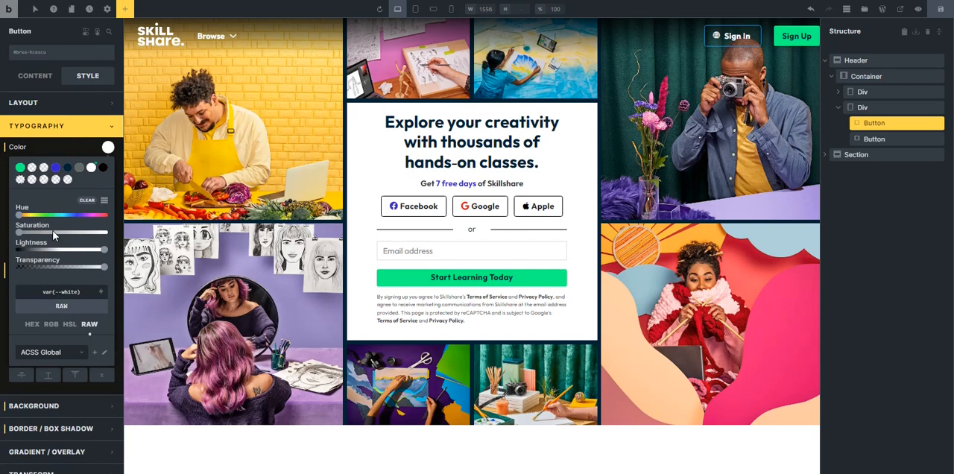
left_click(75, 134)
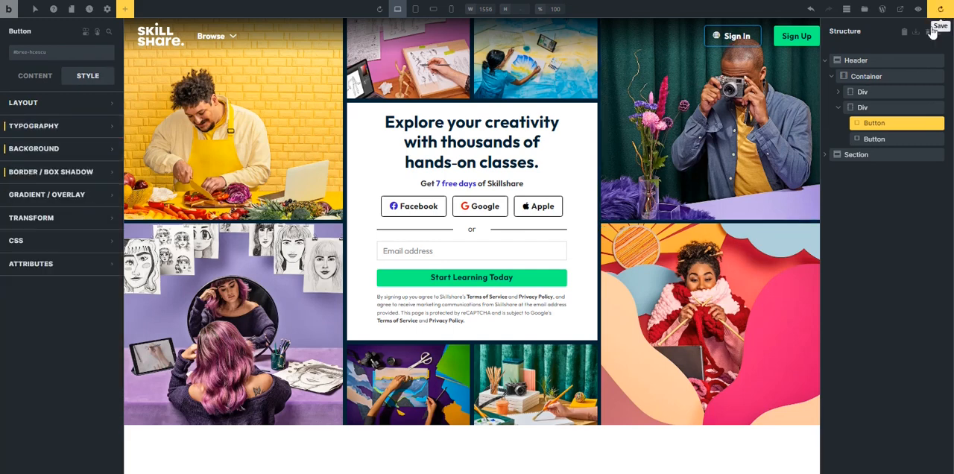
left_click(938, 10)
Pad the header container on all four sides with spacing variables, using the small space variable for the left and right.
left_click(436, 41)
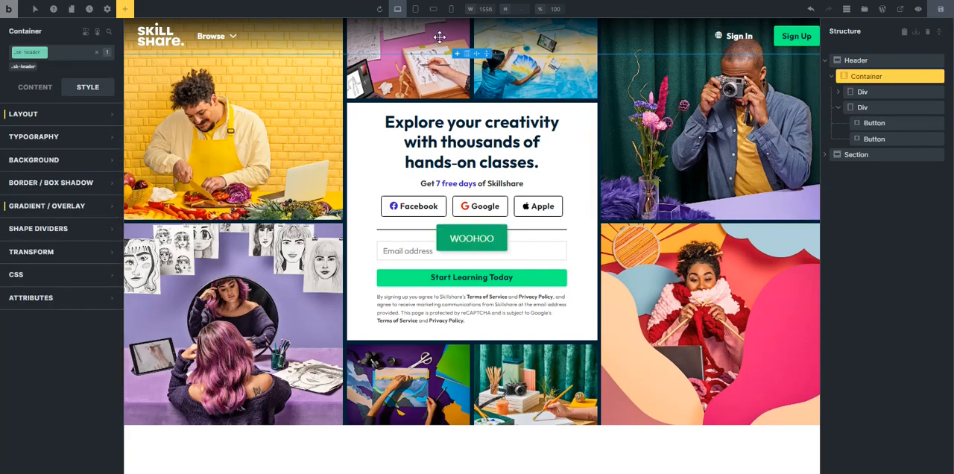
left_click(38, 115)
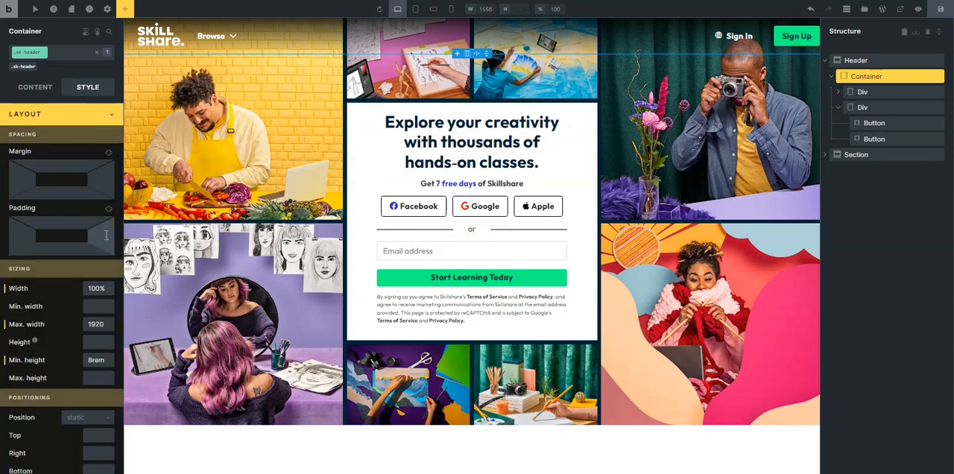
left_click(62, 236)
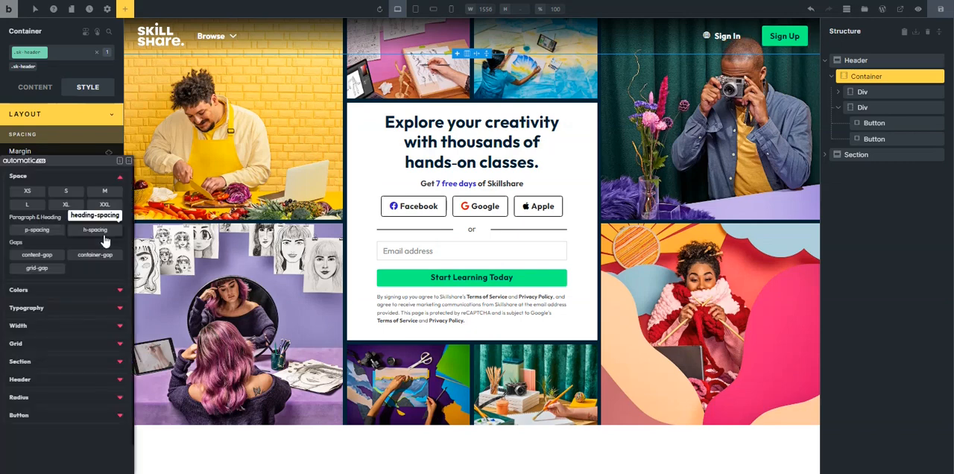
left_click(101, 193)
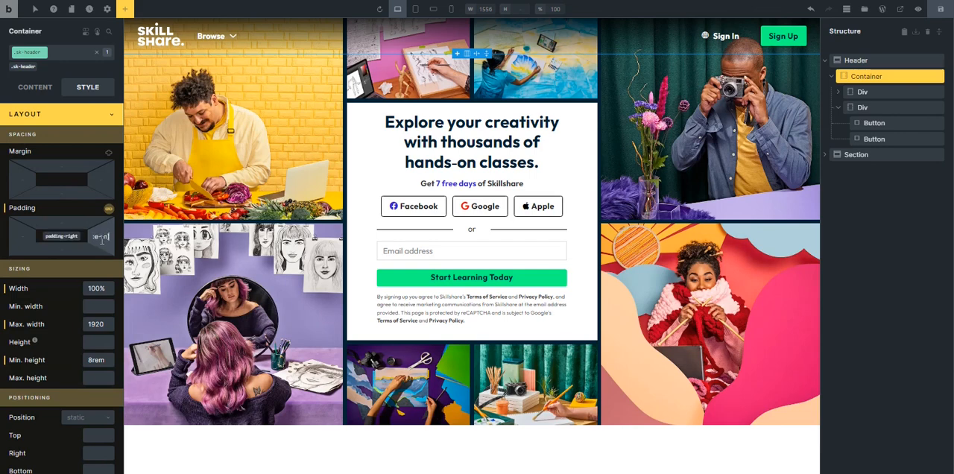
key("BackSpace")
type(")")
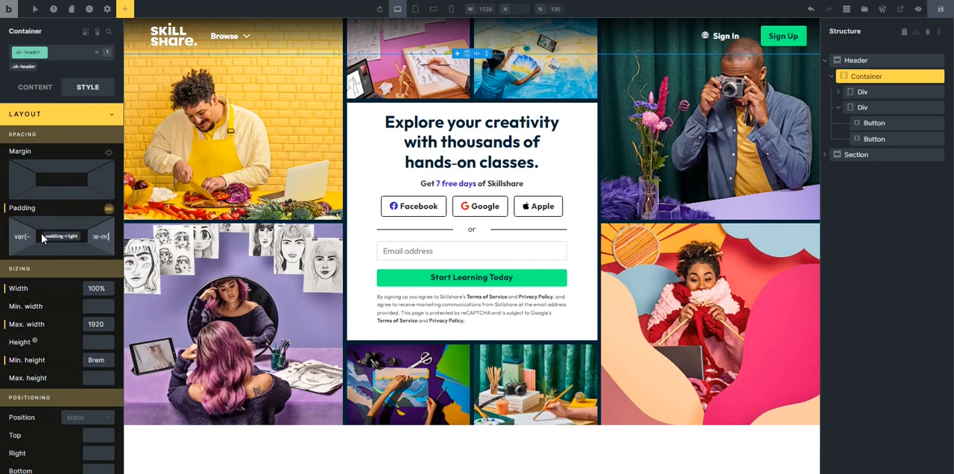
left_click(63, 252)
right_click(63, 252)
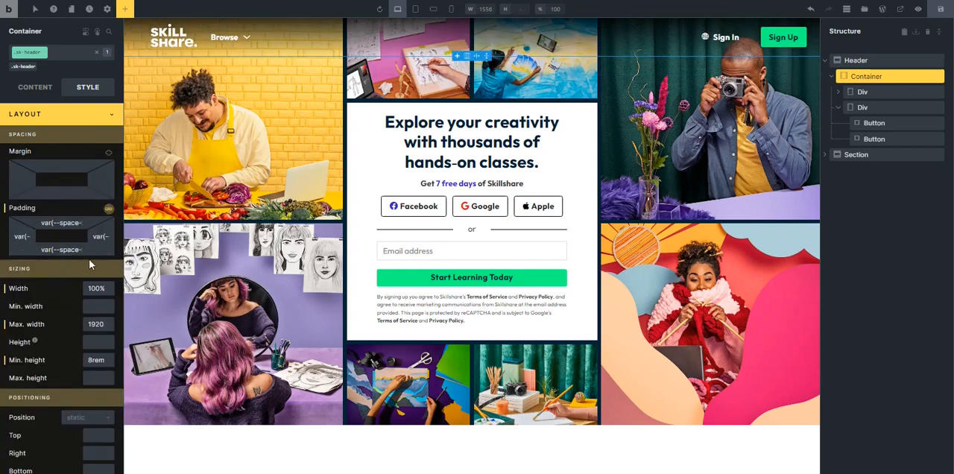
left_click(102, 240)
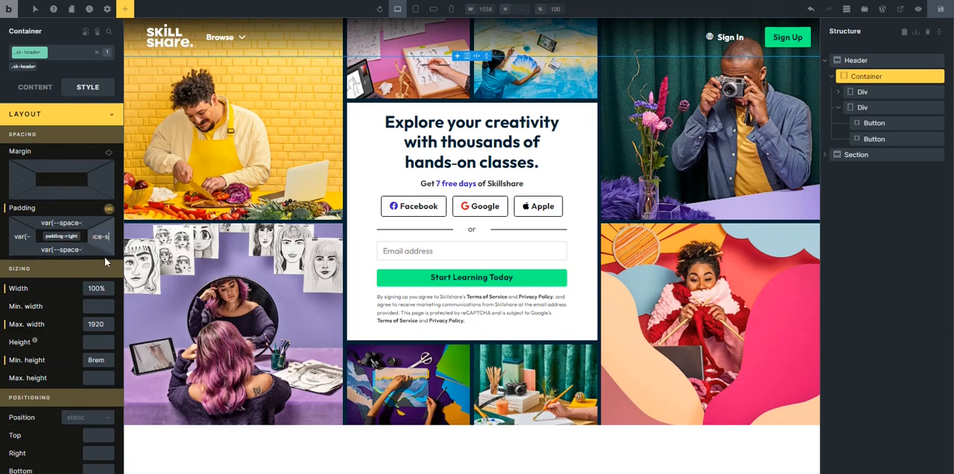
left_click(96, 124)
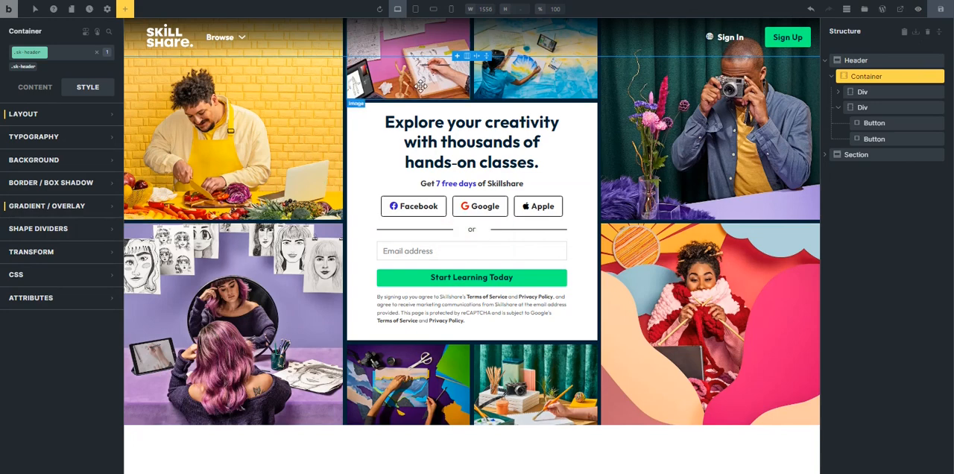
Switch the canvas to the tablet portrait breakpoint and examine how the original Skillshare page's header responds to a narrower viewport.
left_click(416, 10)
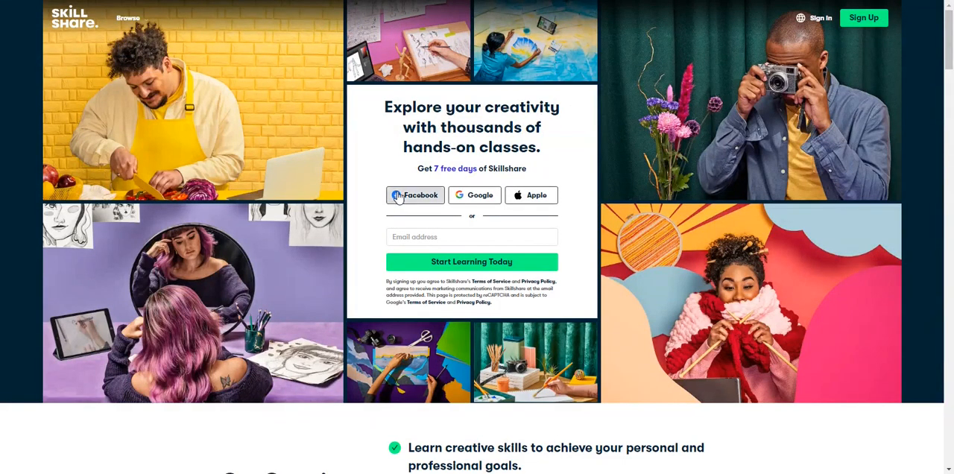
key("F12")
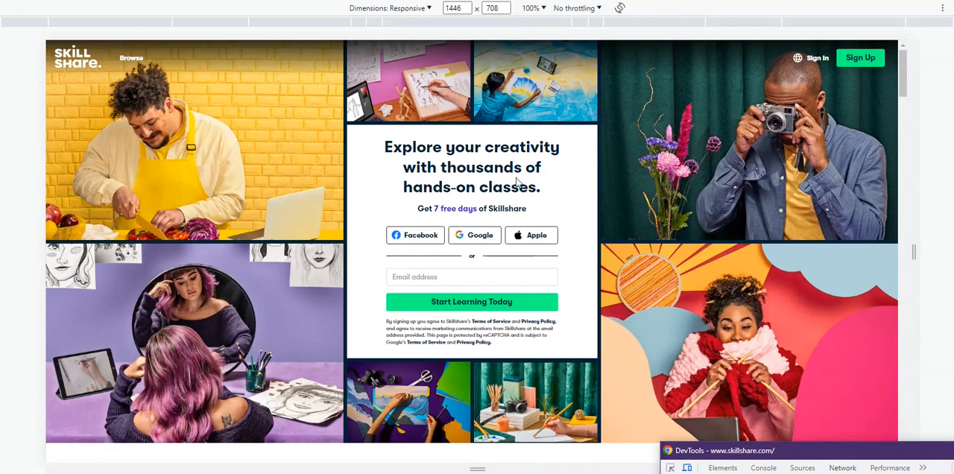
left_click_drag(916, 258, 737, 251)
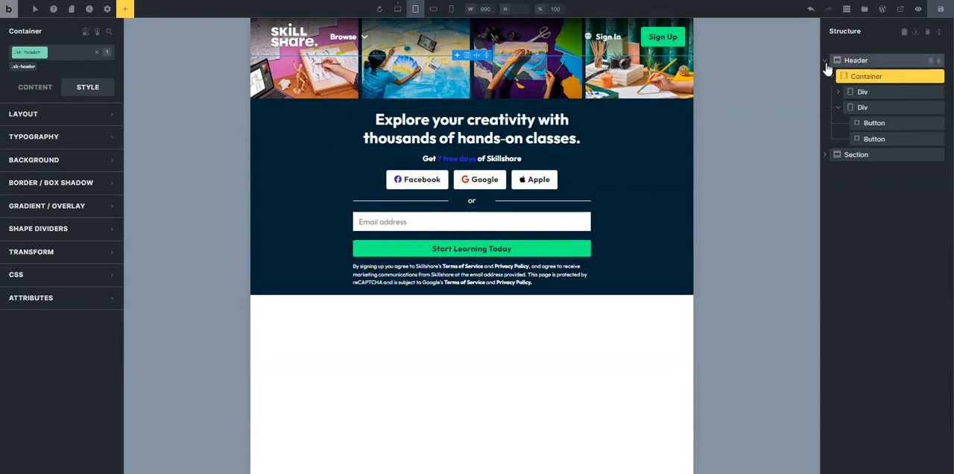
Set the Header wrapper's position to static at the tablet portrait breakpoint.
left_click(827, 60)
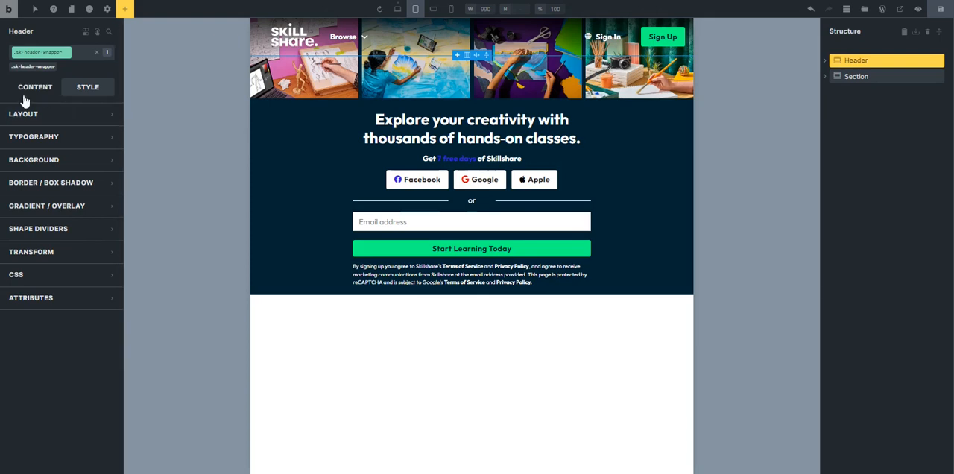
left_click(41, 116)
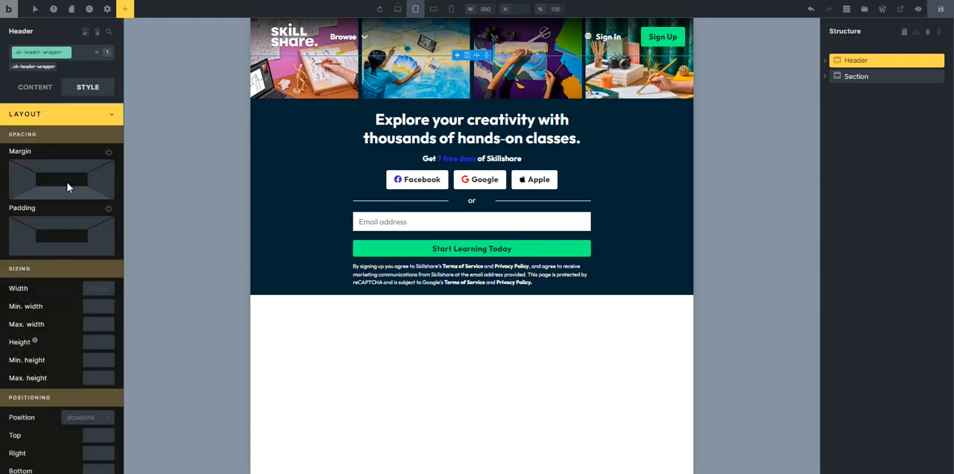
scroll(63, 378, "down", 3)
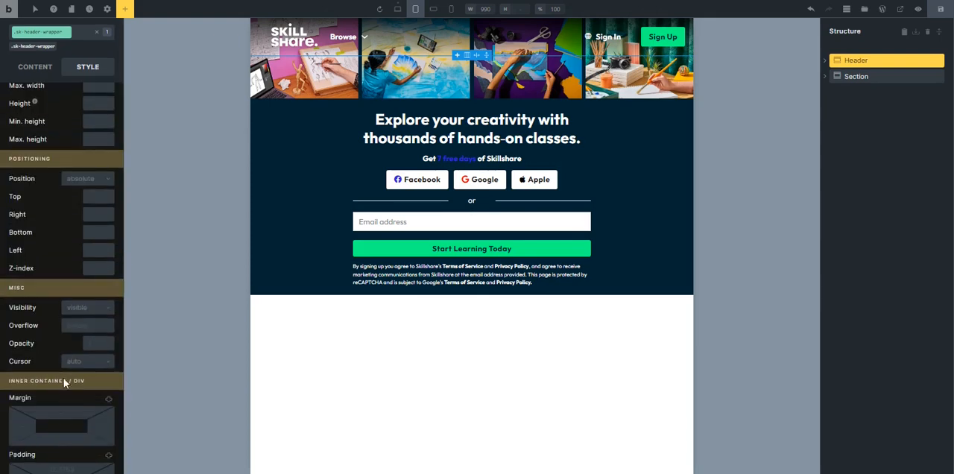
left_click(80, 180)
left_click(82, 194)
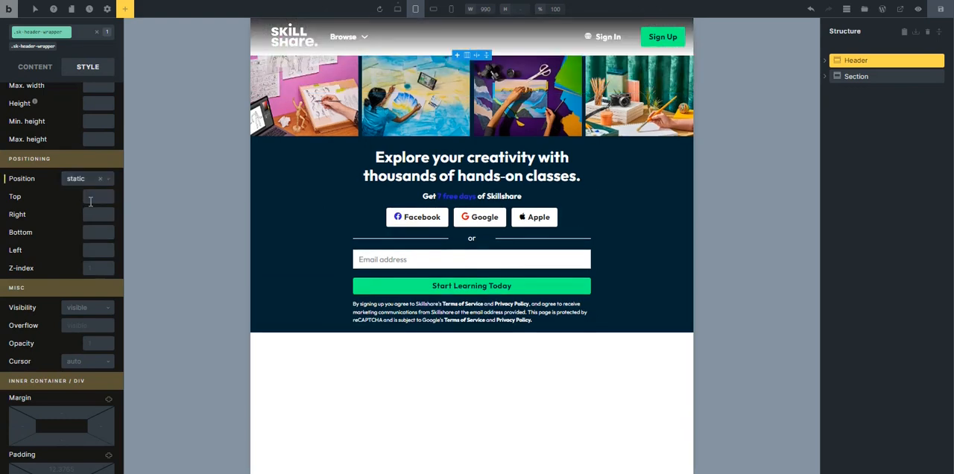
scroll(75, 201, "up", 3)
scroll(47, 204, "down", 3)
scroll(63, 155, "up", 3)
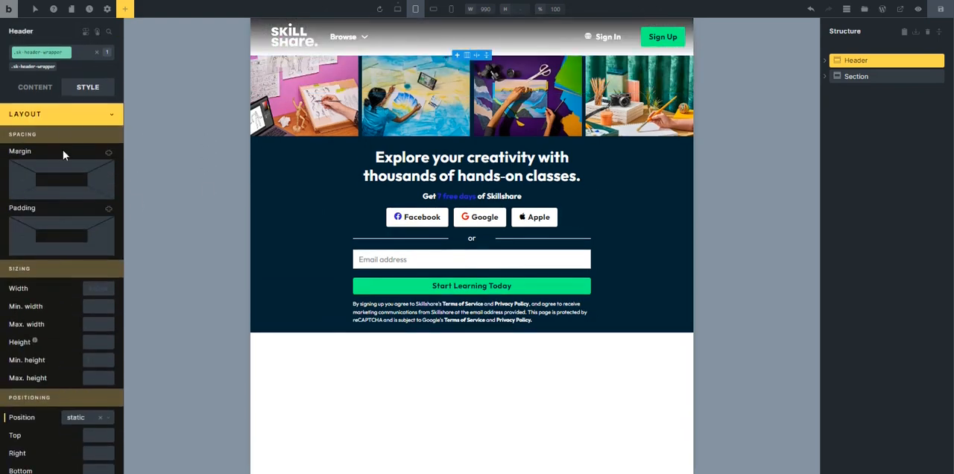
Try to add a gradient color to the Header wrapper at the tablet breakpoint.
left_click(65, 121)
left_click(66, 184)
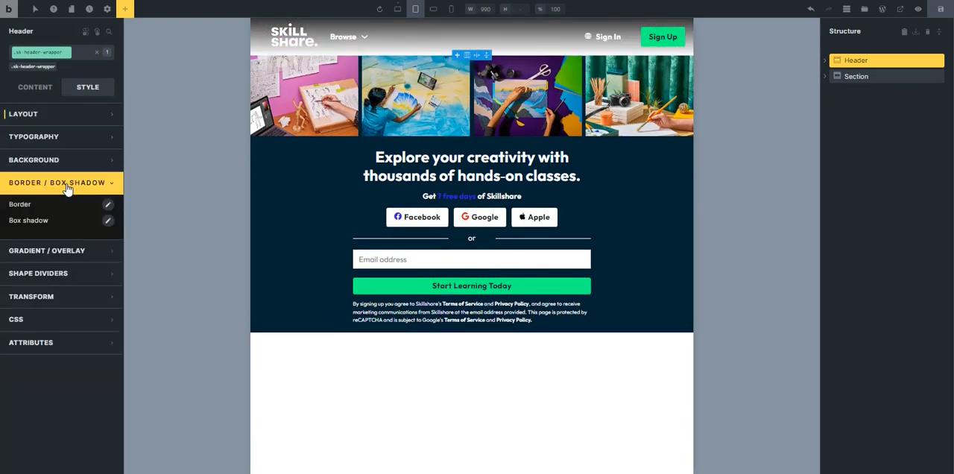
left_click(64, 186)
left_click(62, 212)
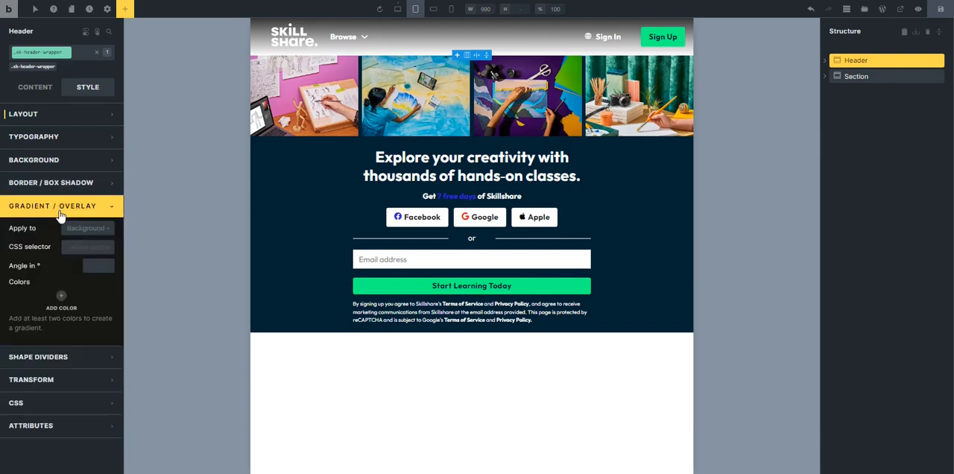
left_click(65, 302)
scroll(75, 306, "down", 1)
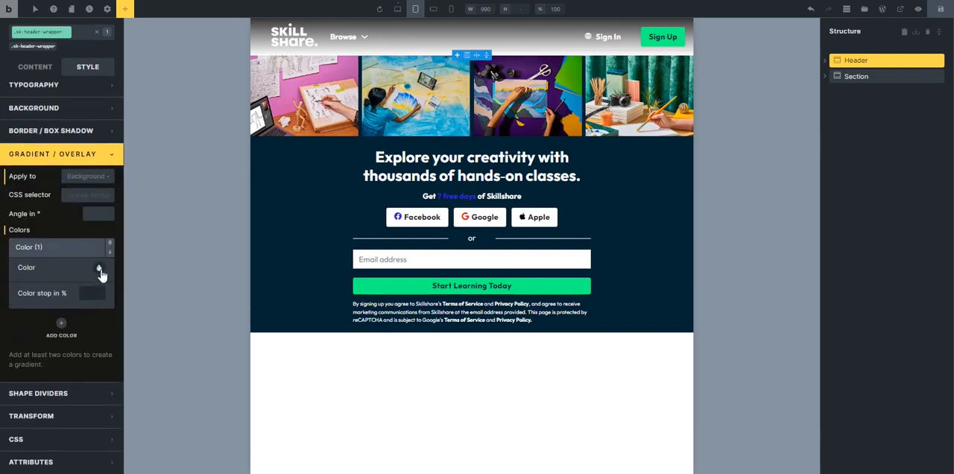
left_click(99, 269)
left_click(65, 290)
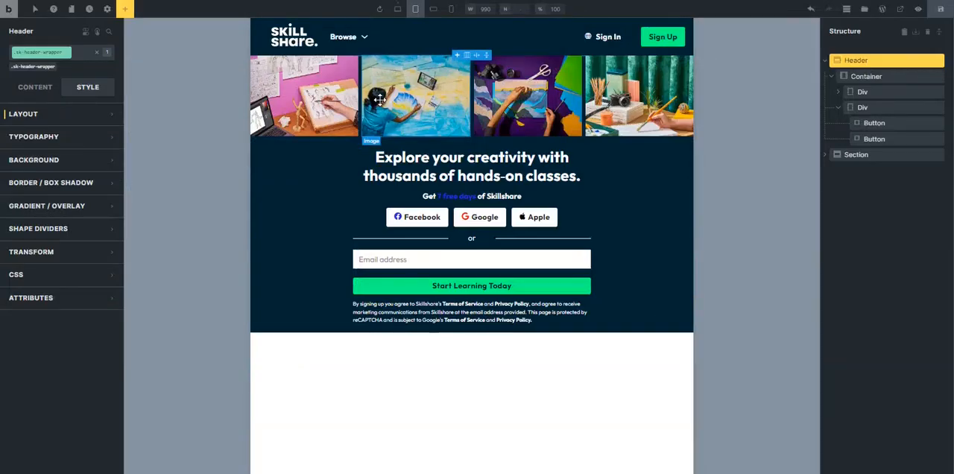
Hide the Browse dropdown at the tablet breakpoint by setting its display to none.
left_click(344, 36)
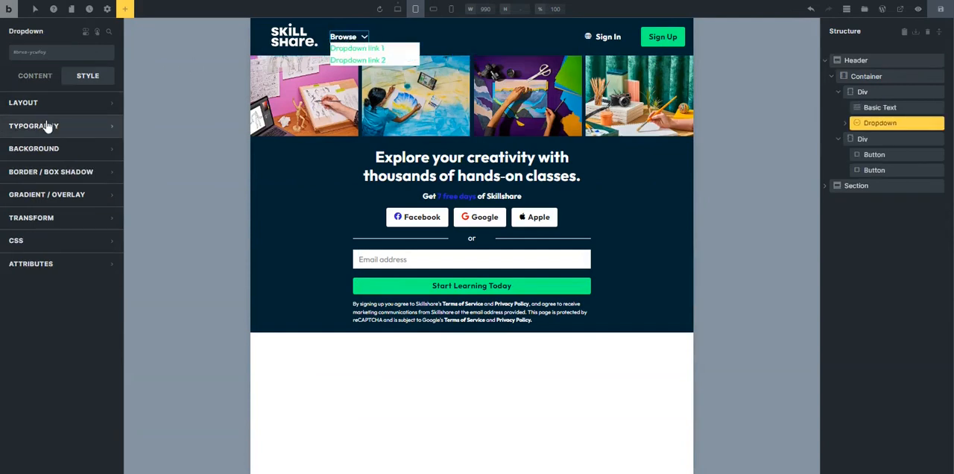
left_click(37, 80)
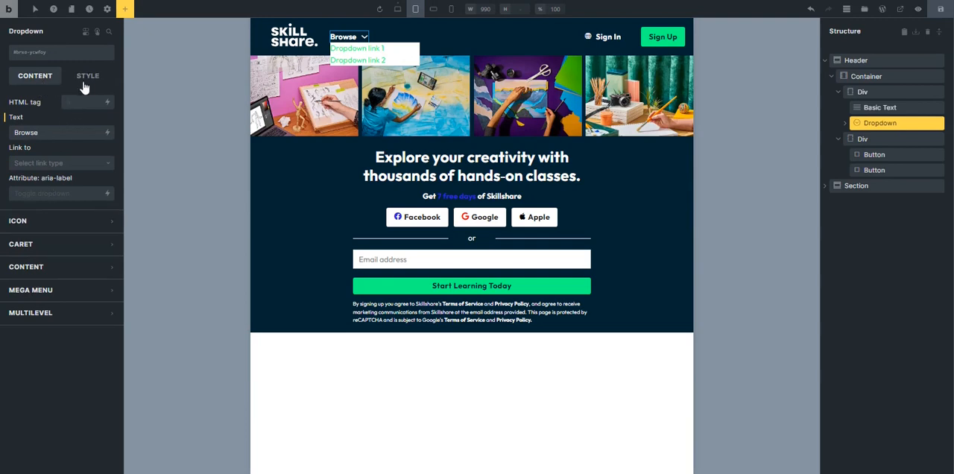
left_click(88, 78)
left_click(75, 104)
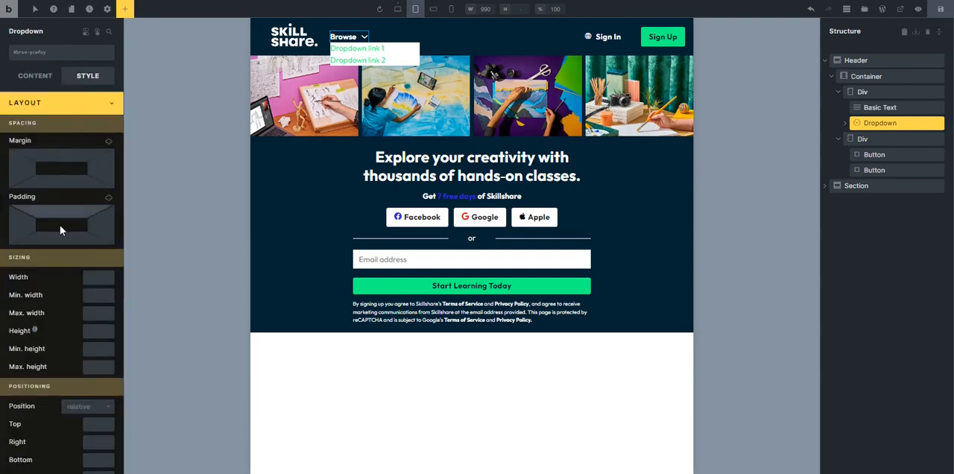
scroll(63, 226, "down", 4)
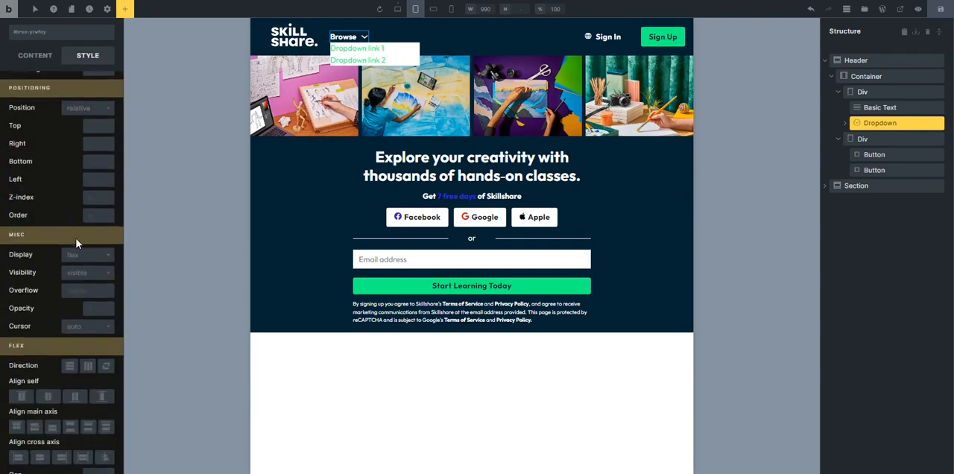
left_click(84, 254)
left_click(74, 325)
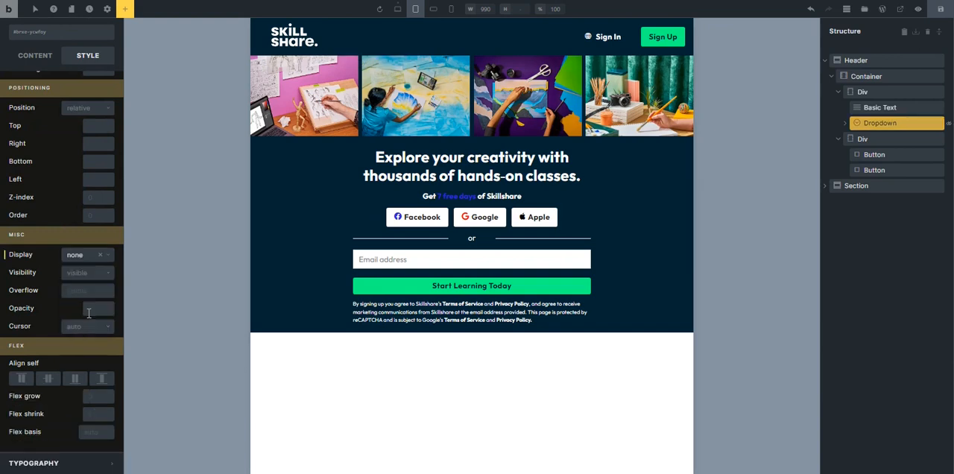
Hide the Sign In button at the tablet breakpoint by setting its display to none.
left_click(612, 40)
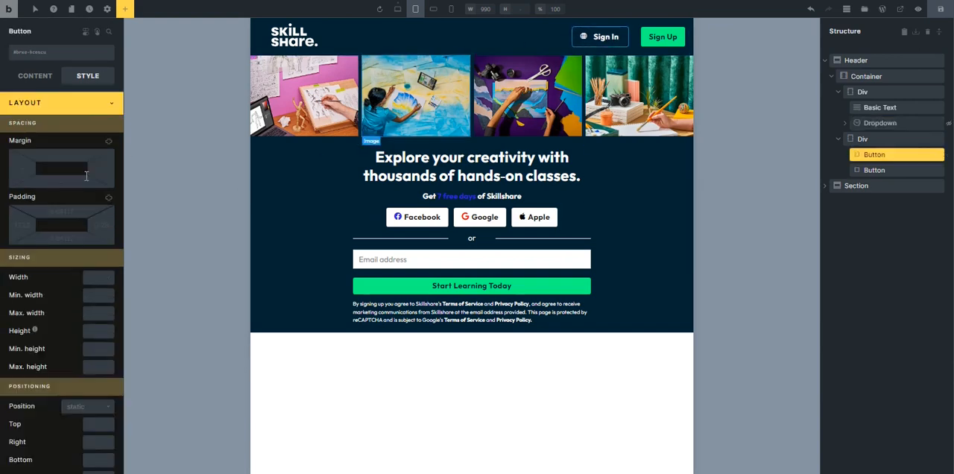
scroll(45, 224, "down", 3)
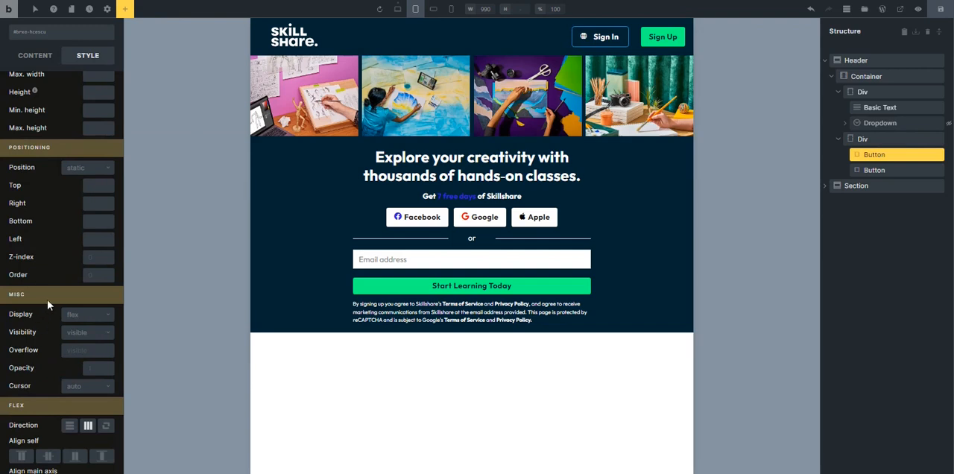
left_click(74, 321)
left_click(76, 387)
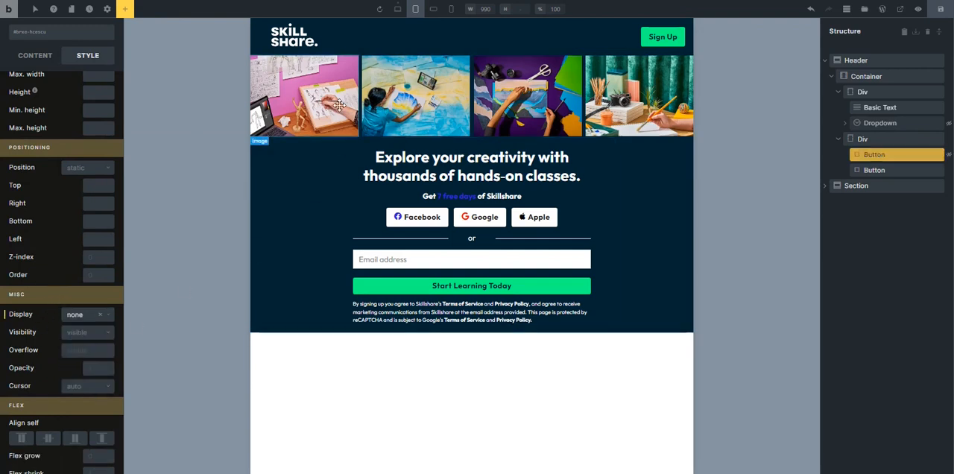
Duplicate the div that holds the logo and dropdown inside the header container.
left_click(282, 35)
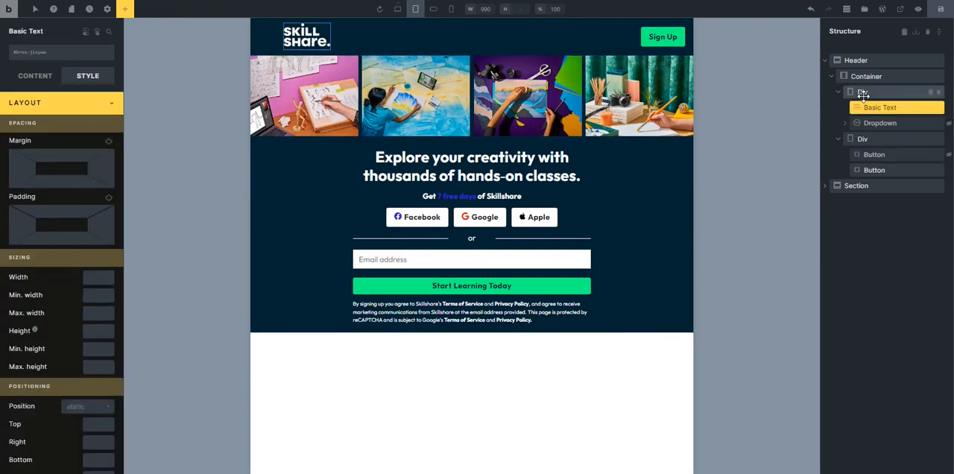
left_click(841, 94)
left_click(838, 95)
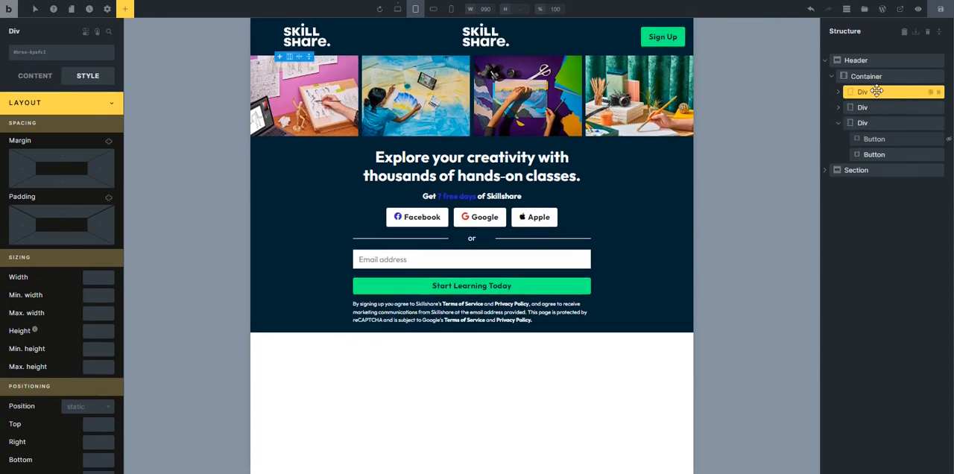
Delete the logo text and the Browse dropdown from the duplicated first div in the header container.
left_click(838, 94)
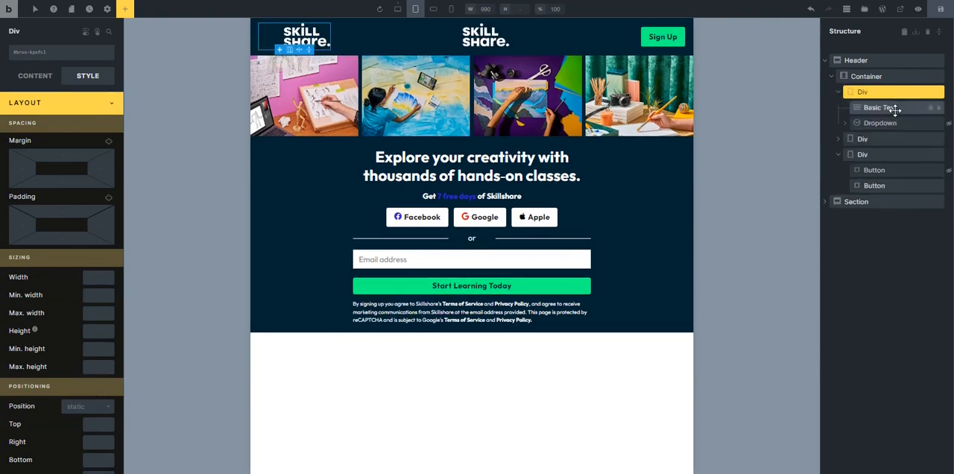
left_click(894, 107)
left_click(939, 108)
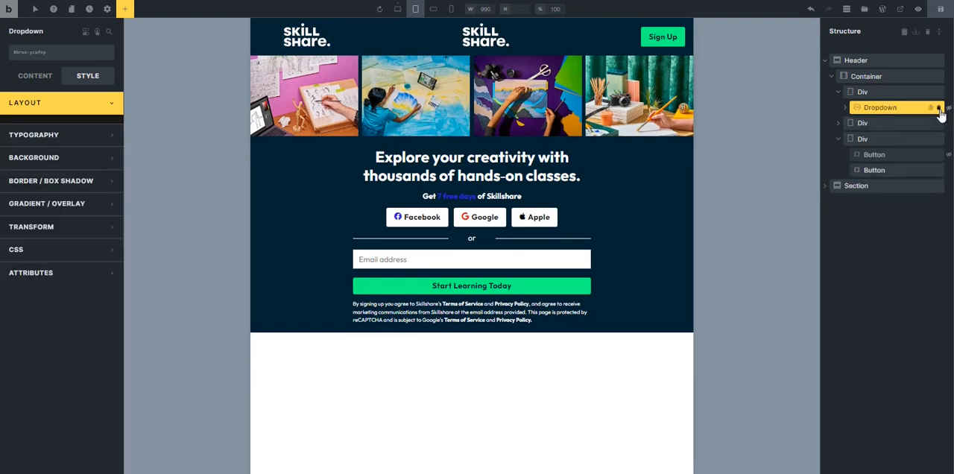
key("Delete")
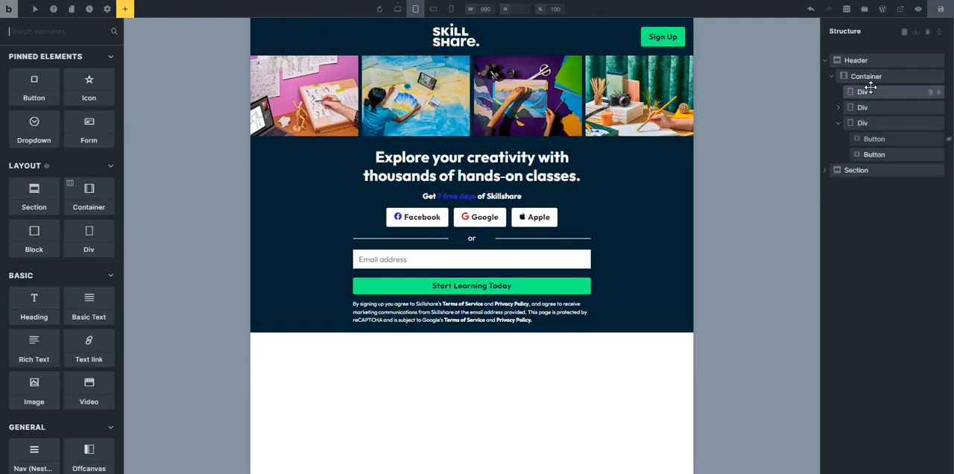
Add an Icon element inside the emptied first div of the header container.
left_click(869, 91)
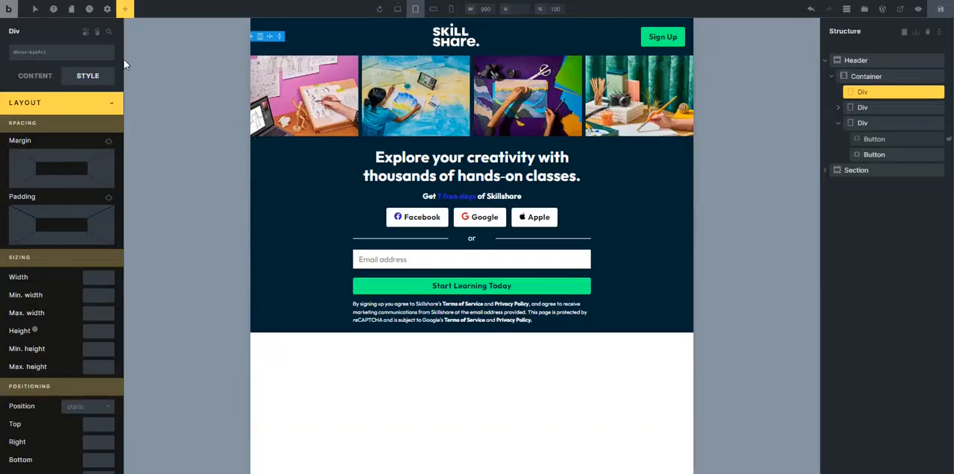
left_click(75, 103)
left_click(35, 77)
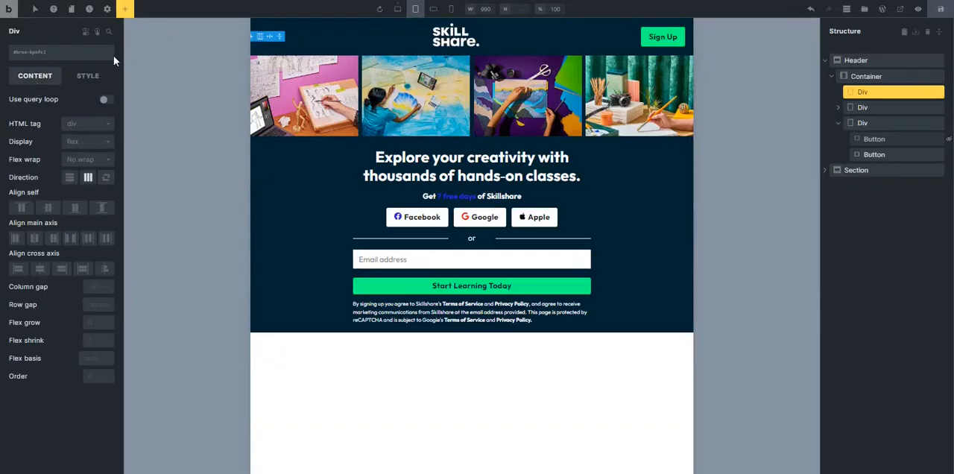
left_click(124, 9)
type("Ico")
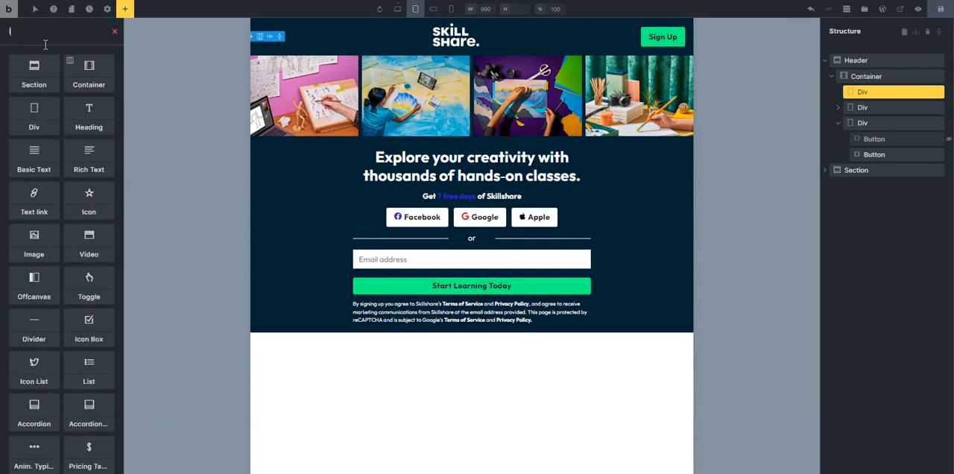
type("n")
left_click(33, 72)
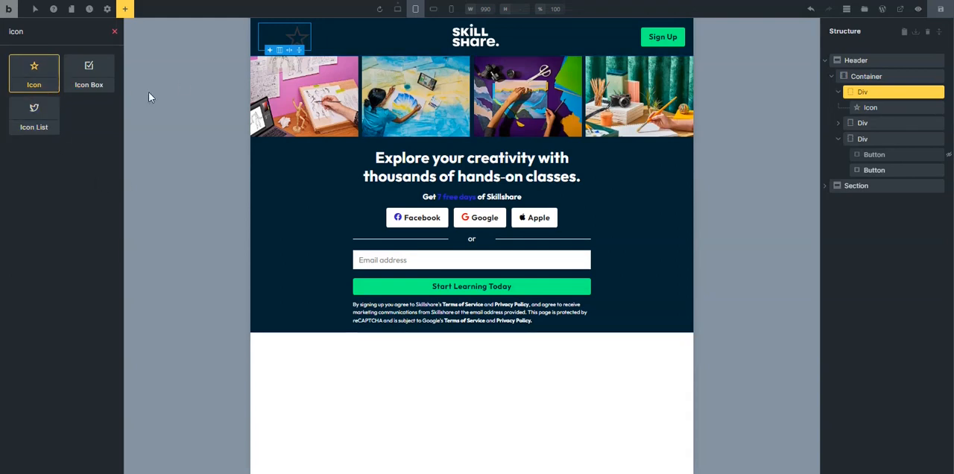
Change the new header icon to the left-aligned lines icon from the Fontawesome - Solid library.
left_click(299, 38)
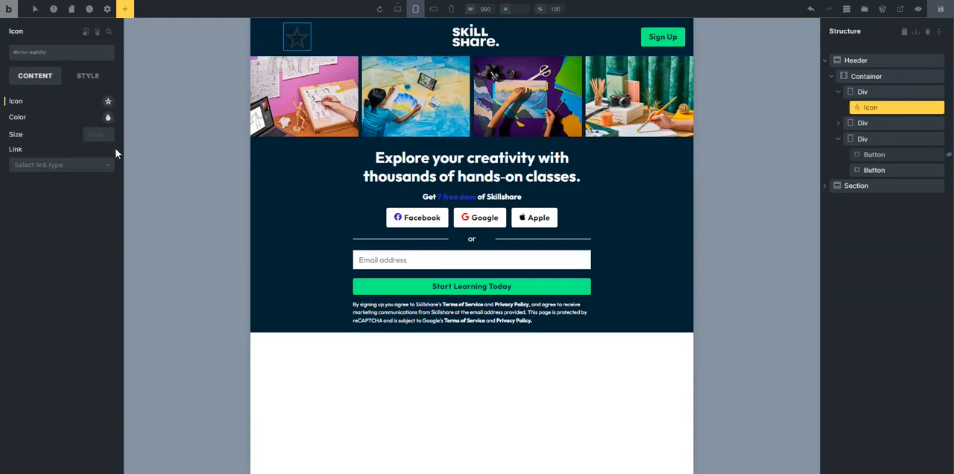
left_click(108, 102)
left_click(64, 130)
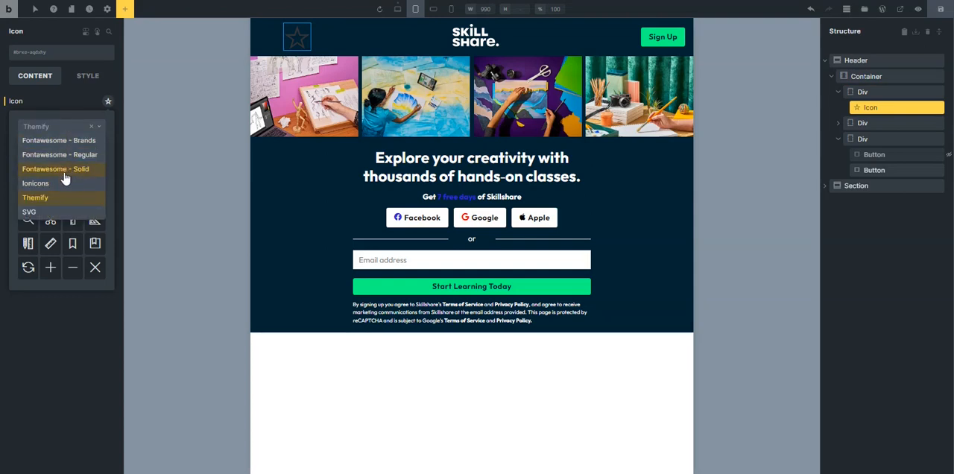
left_click(64, 170)
scroll(67, 224, "up", 5)
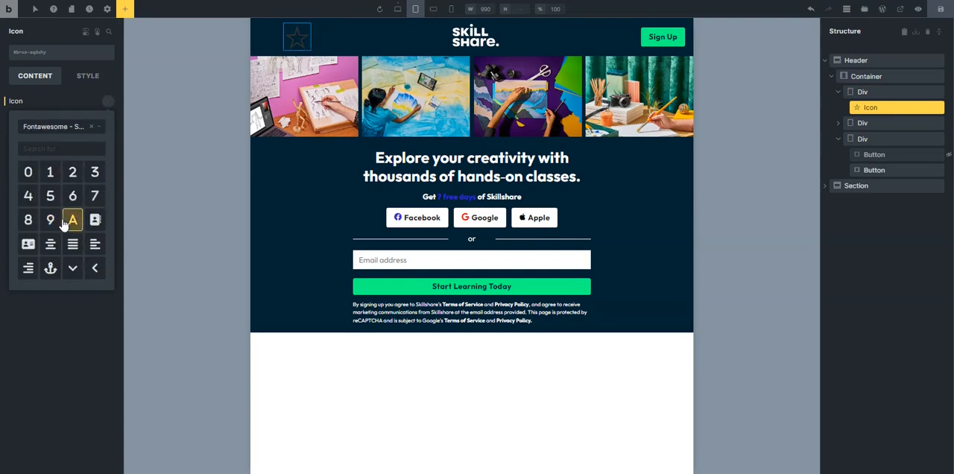
left_click(95, 252)
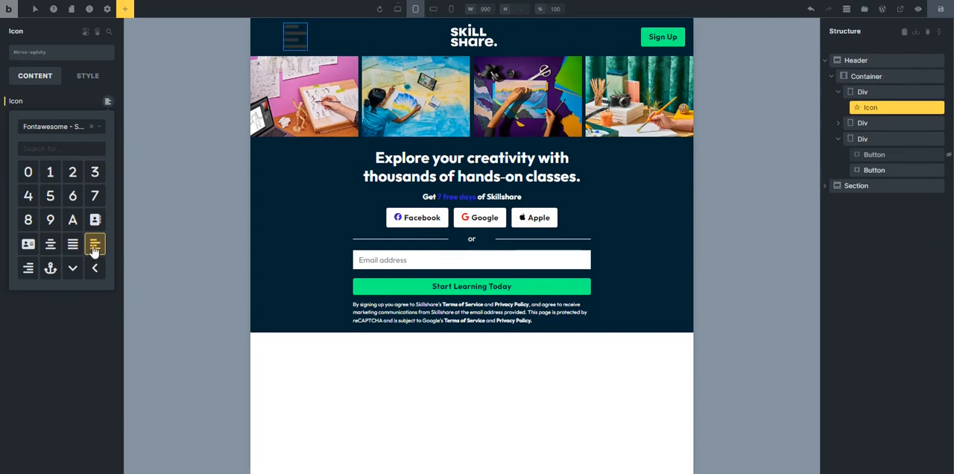
left_click(50, 383)
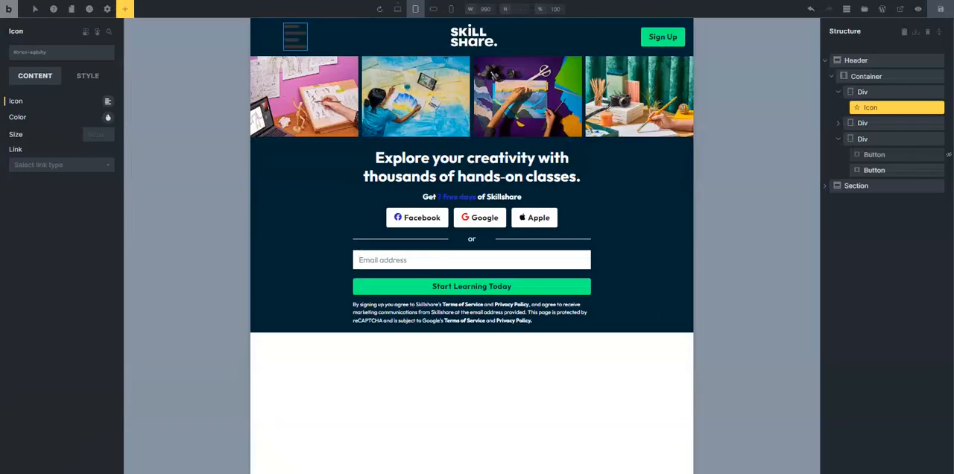
Set the menu icon's size to var(--text-xl) and its color to var(--white).
right_click(91, 133)
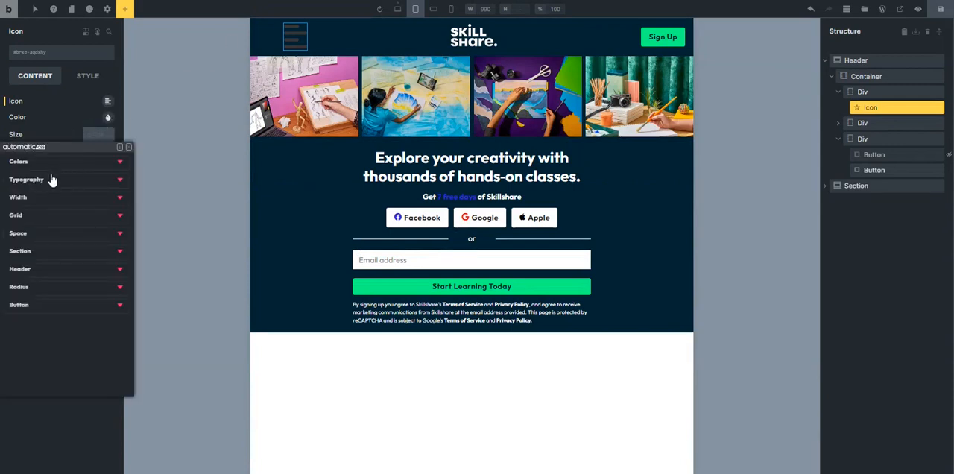
left_click(52, 179)
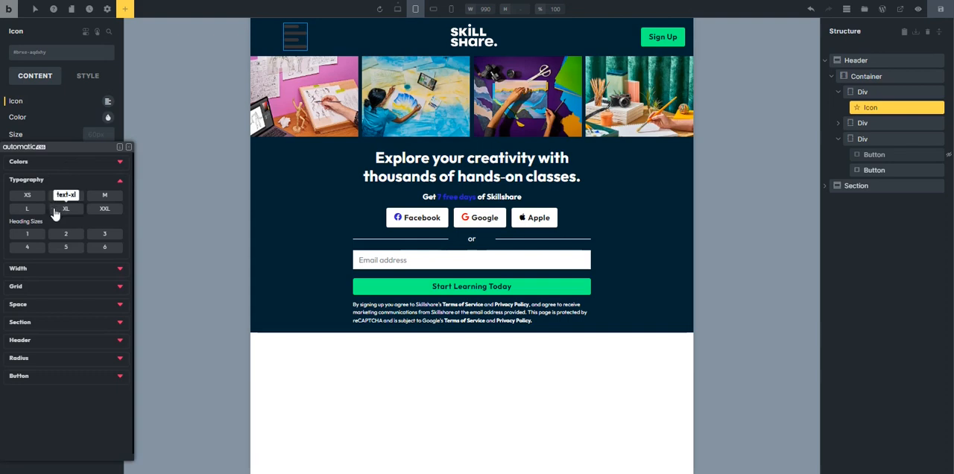
left_click(27, 208)
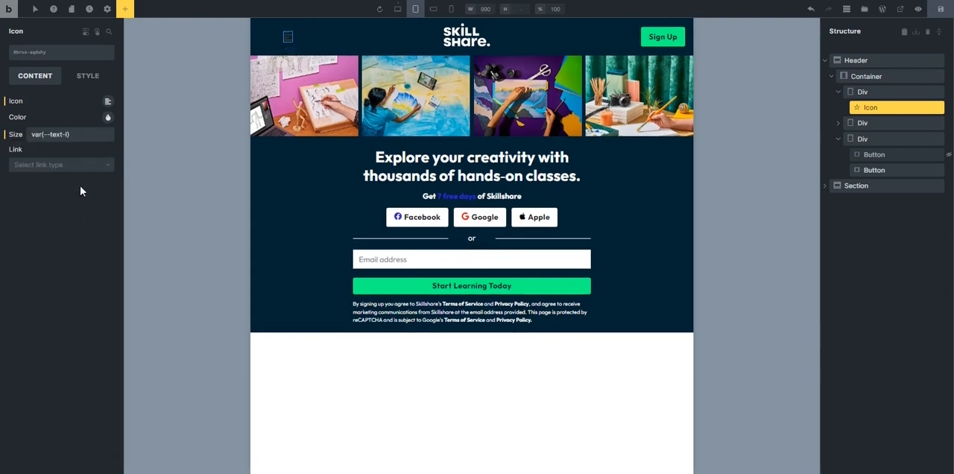
left_click(66, 135)
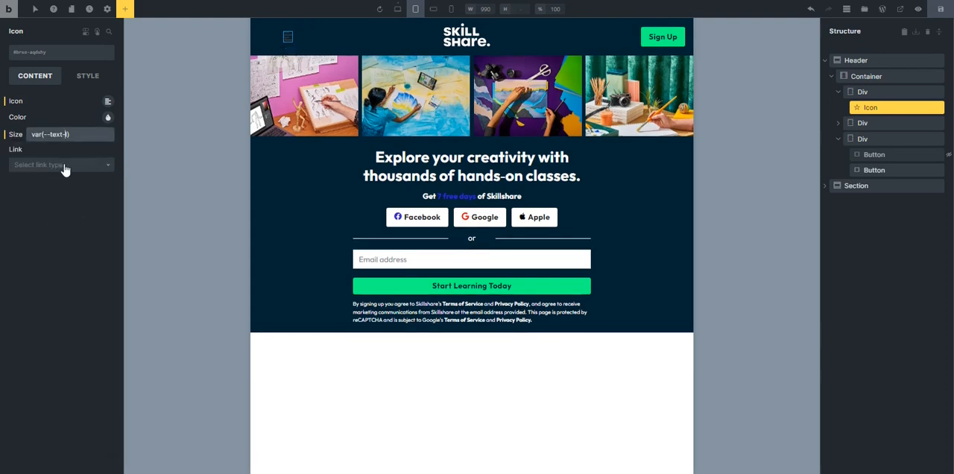
type("xl")
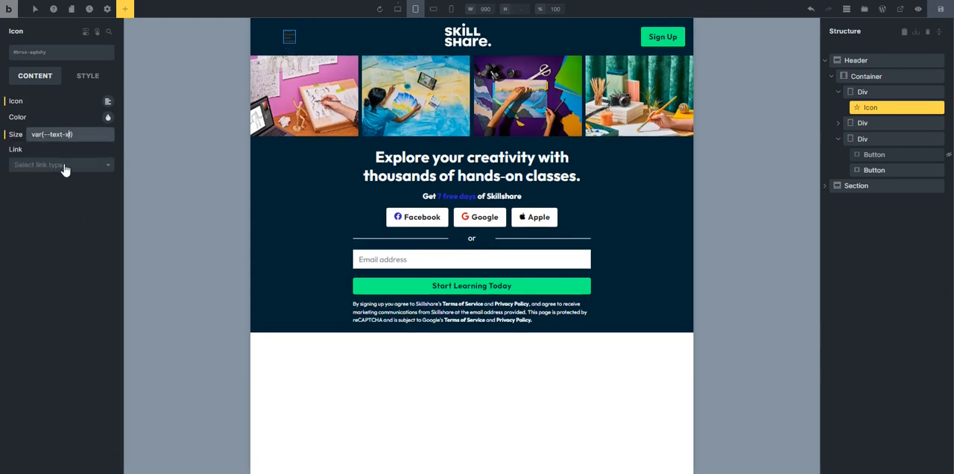
left_click(107, 117)
left_click(91, 138)
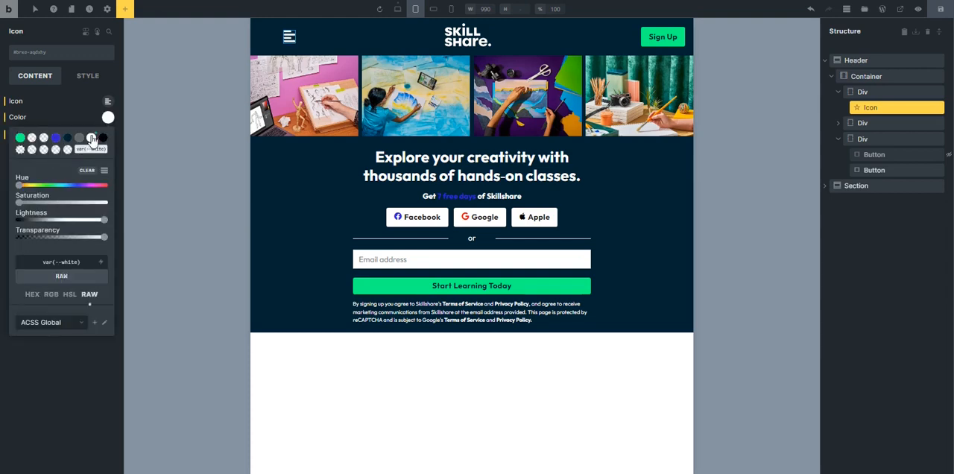
left_click(80, 114)
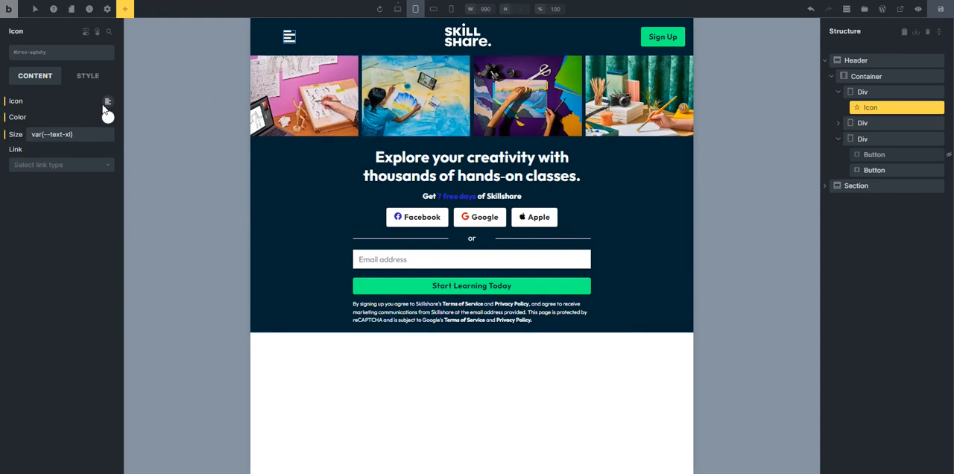
Duplicate the menu icon and change the copy to the bold search icon from the Ionicons library.
left_click(931, 109)
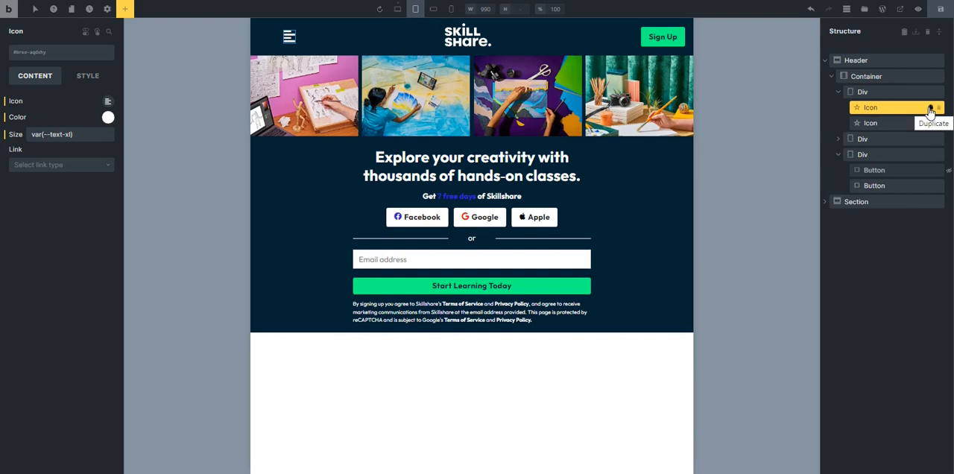
left_click(878, 124)
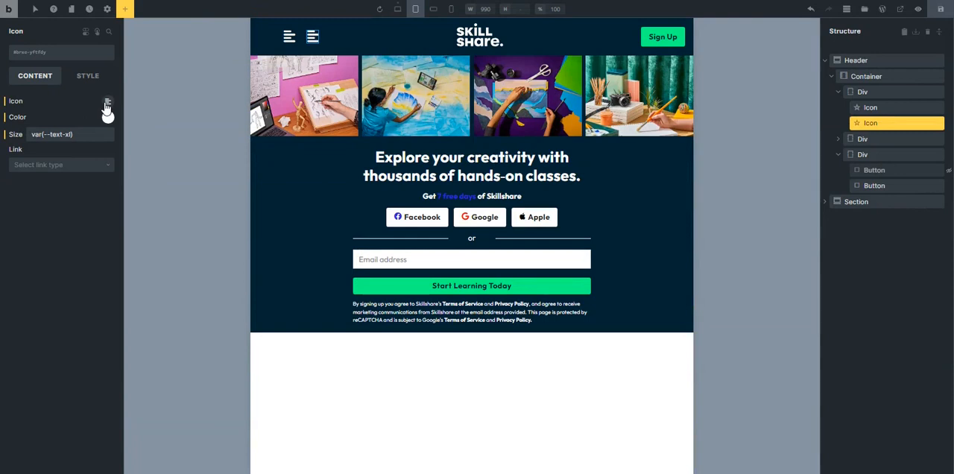
left_click(107, 102)
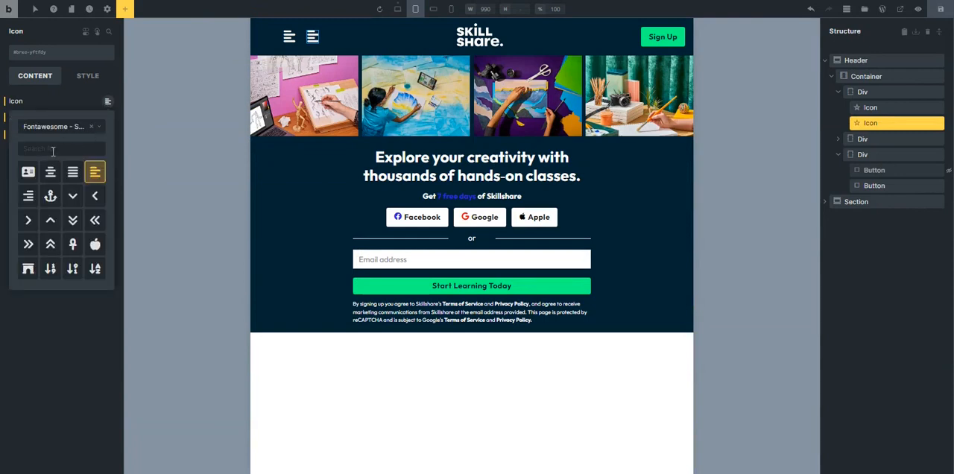
left_click(49, 150)
type("sea")
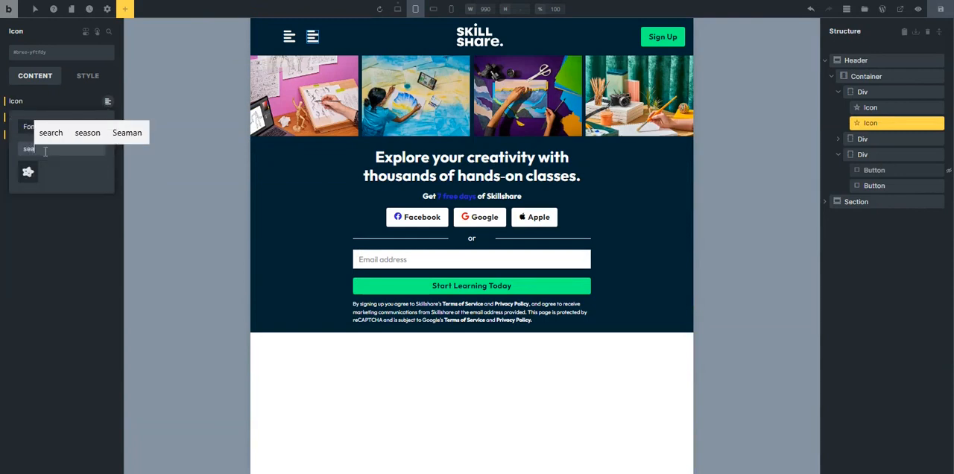
left_click(25, 128)
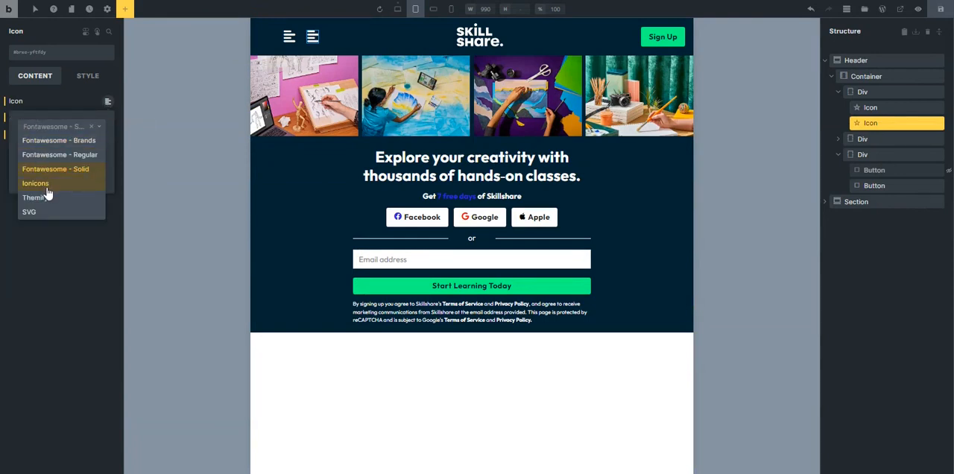
left_click(46, 185)
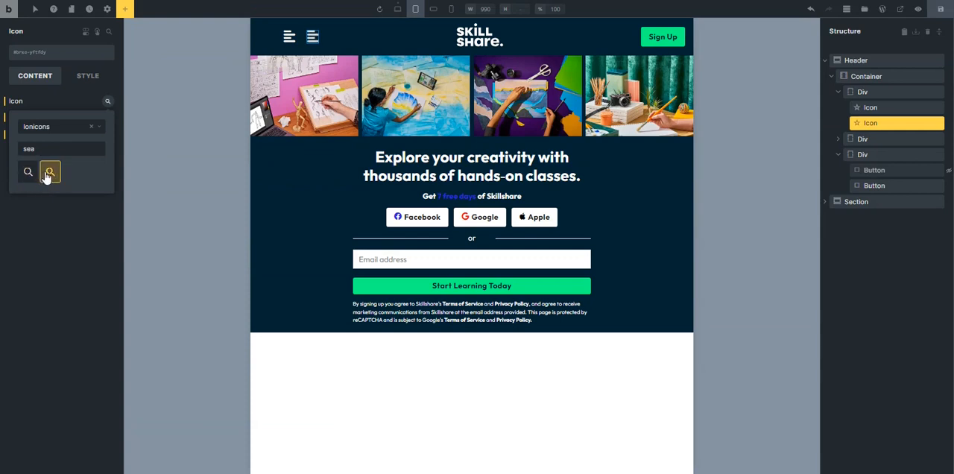
left_click(41, 284)
Check the header layout at the two mobile breakpoints, landscape and portrait.
left_click(585, 67)
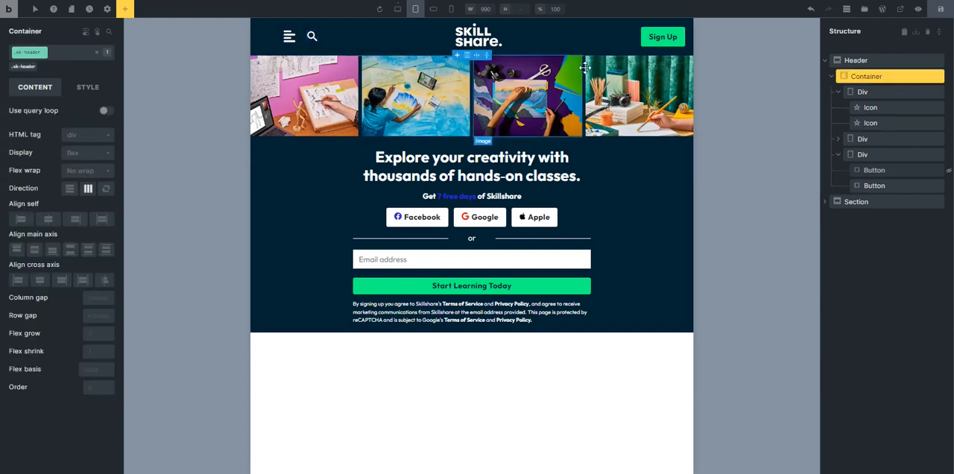
left_click(433, 8)
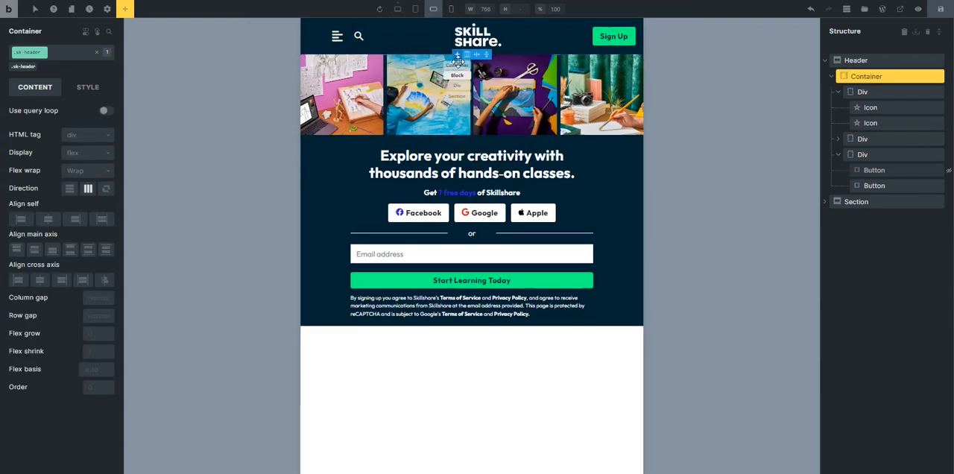
left_click(451, 8)
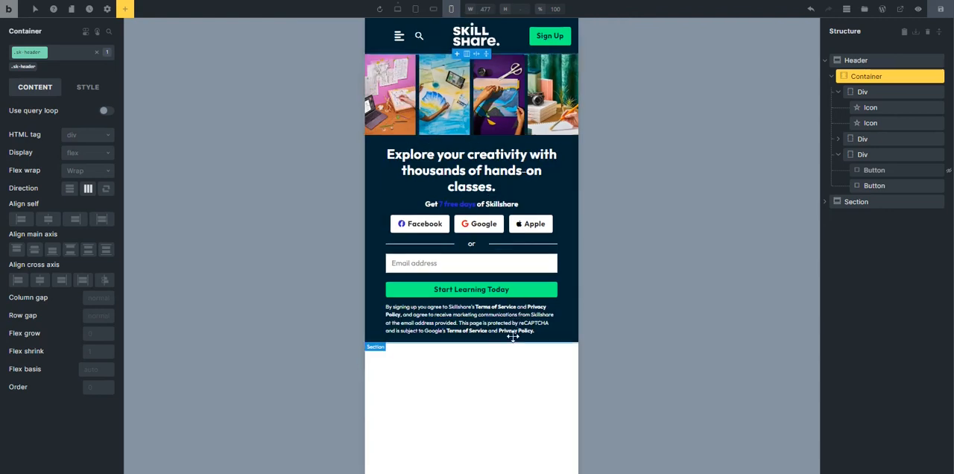
Hide the div with the menu and search icons at the desktop breakpoint by setting its display to none.
left_click(397, 8)
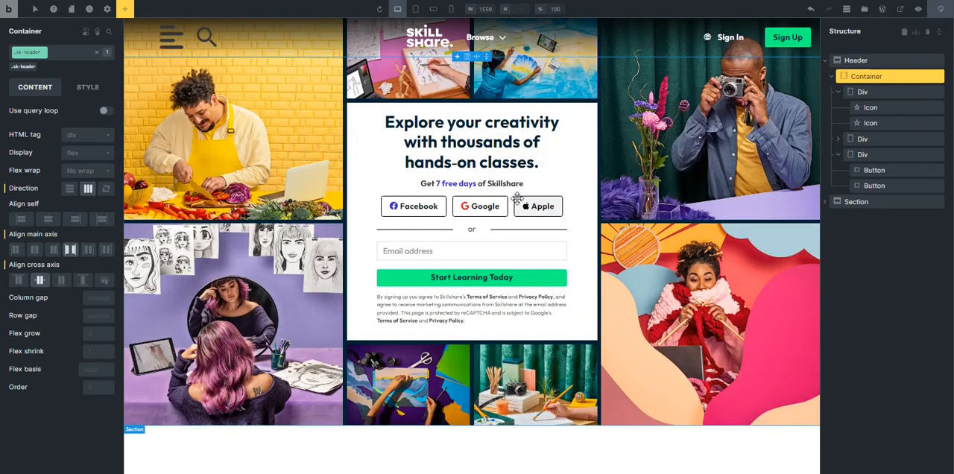
left_click(874, 90)
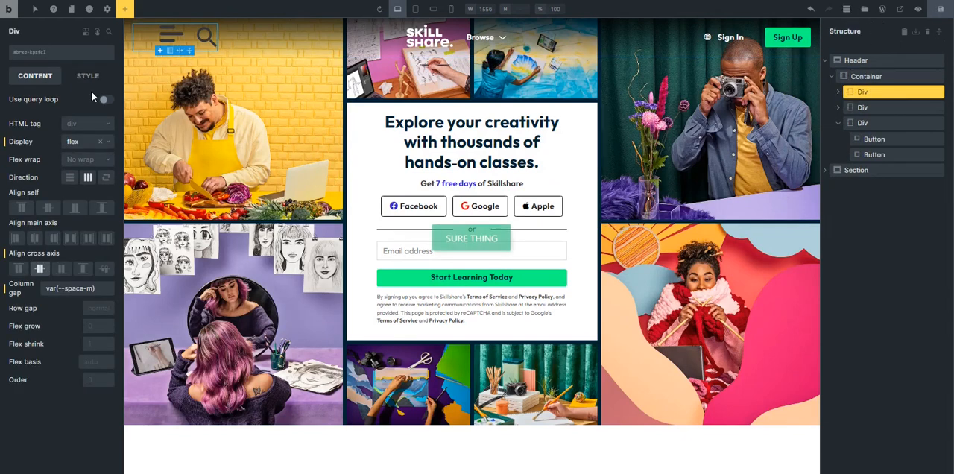
left_click(82, 143)
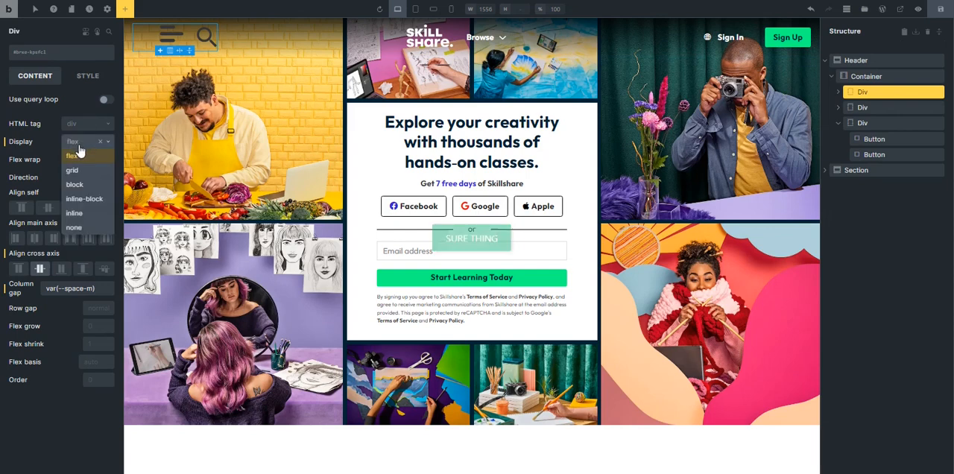
left_click(79, 228)
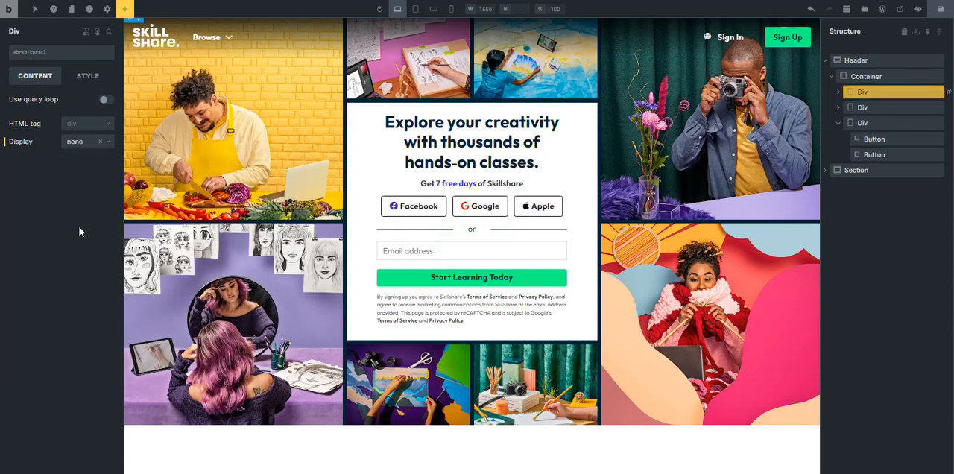
Set the icon div's display to flex at the tablet portrait breakpoint, then return to the desktop breakpoint.
left_click(417, 9)
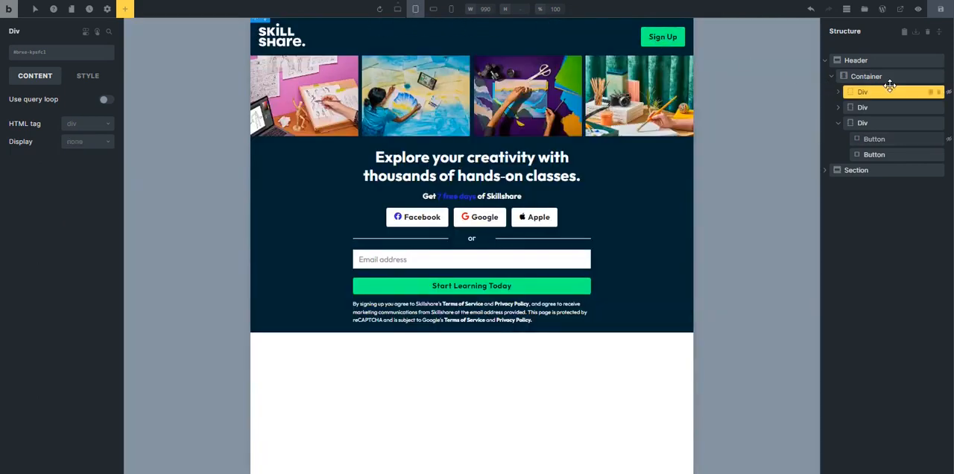
left_click(80, 143)
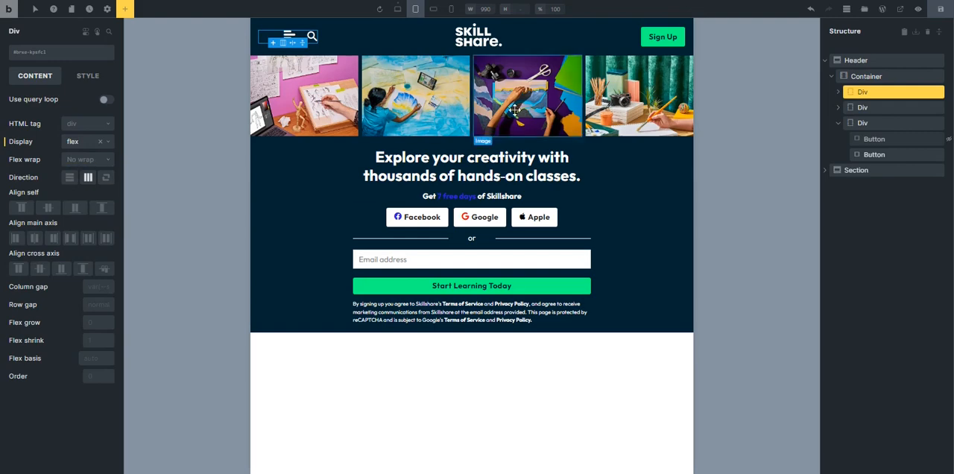
left_click(397, 9)
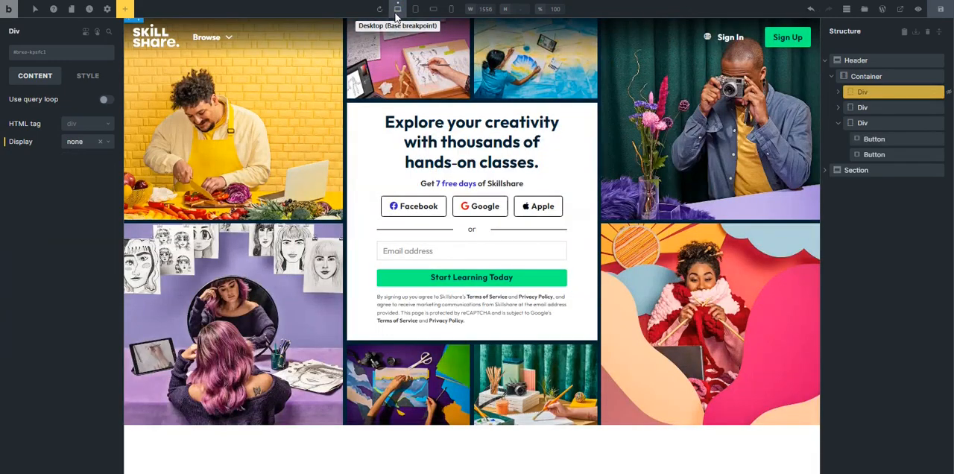
Check the header at the tablet portrait and desktop breakpoints, then save the page and view it on the frontend.
left_click(415, 9)
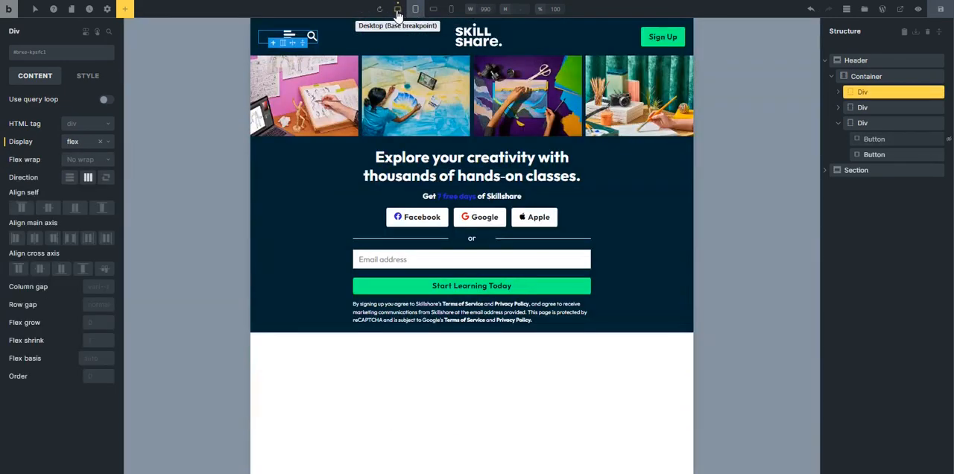
left_click(397, 9)
left_click(940, 10)
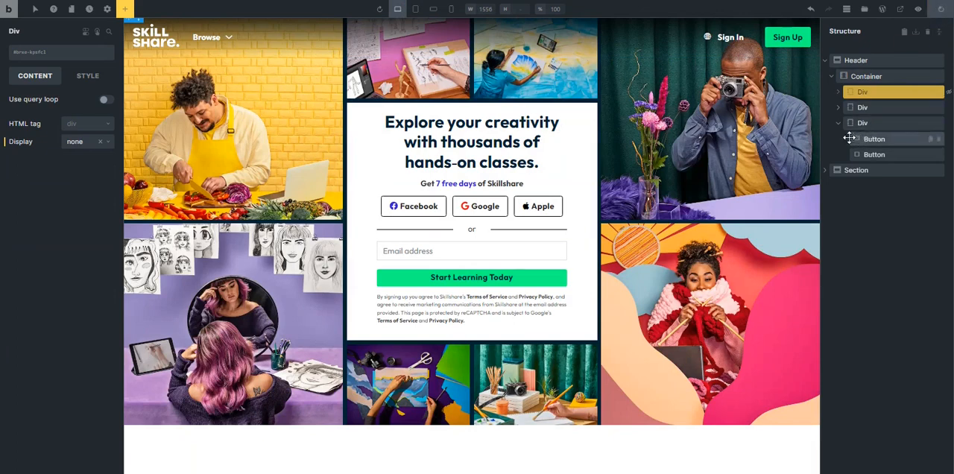
left_click(901, 10)
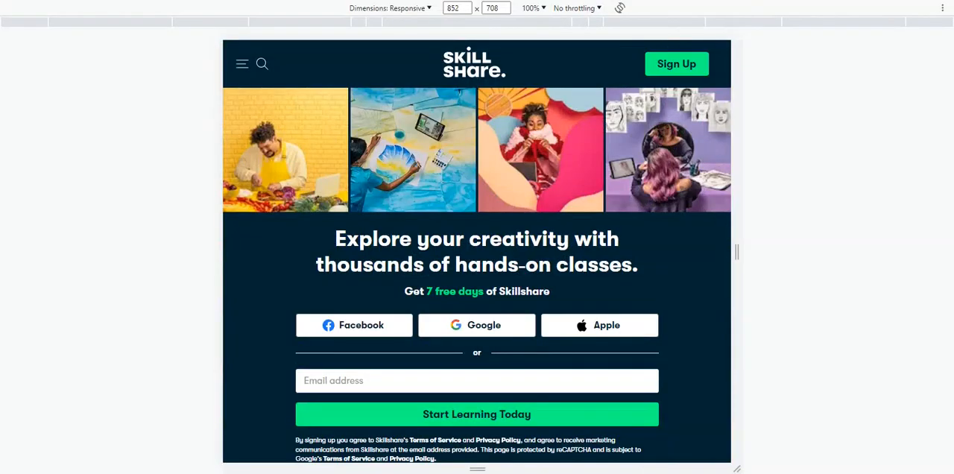
Preview the live page in the browser's responsive mode at a width of 1560 px and 75% zoom.
key("F12")
key("F12")
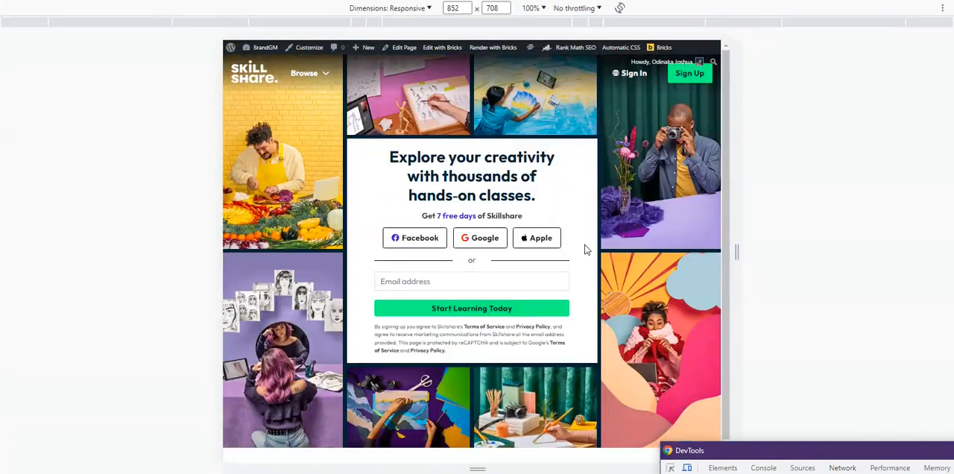
left_click_drag(737, 249, 947, 249)
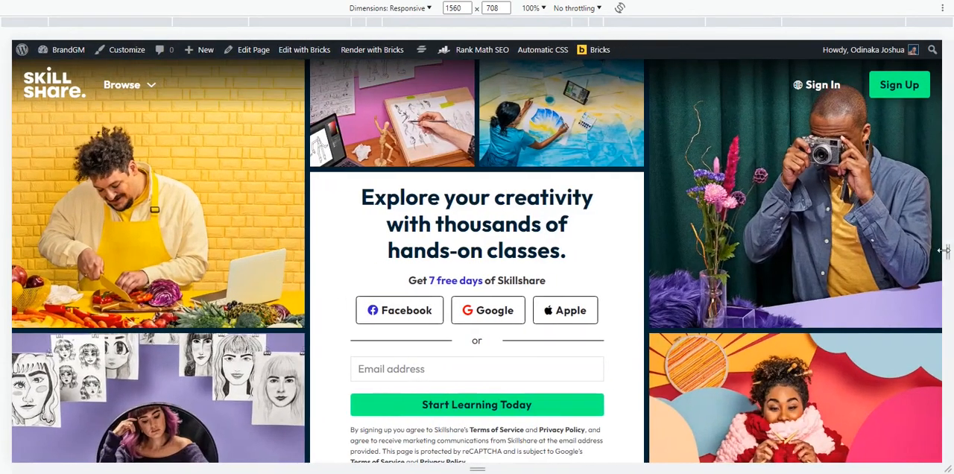
left_click(534, 8)
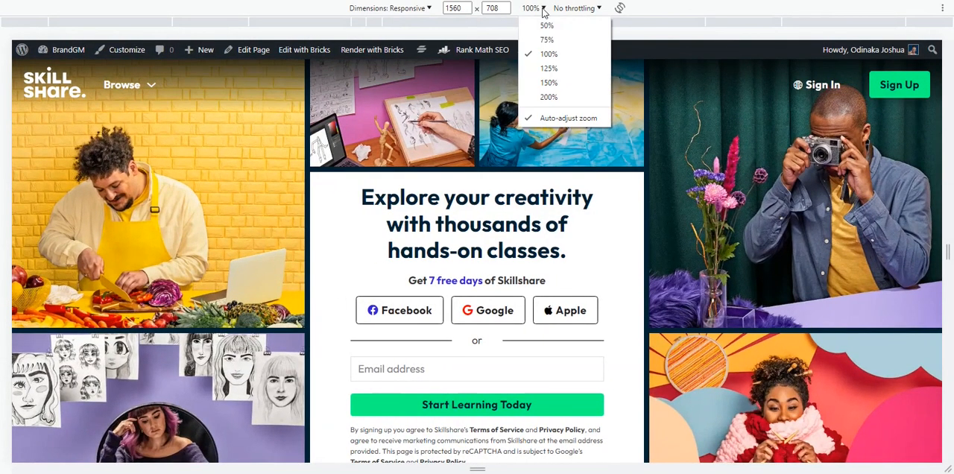
left_click(548, 37)
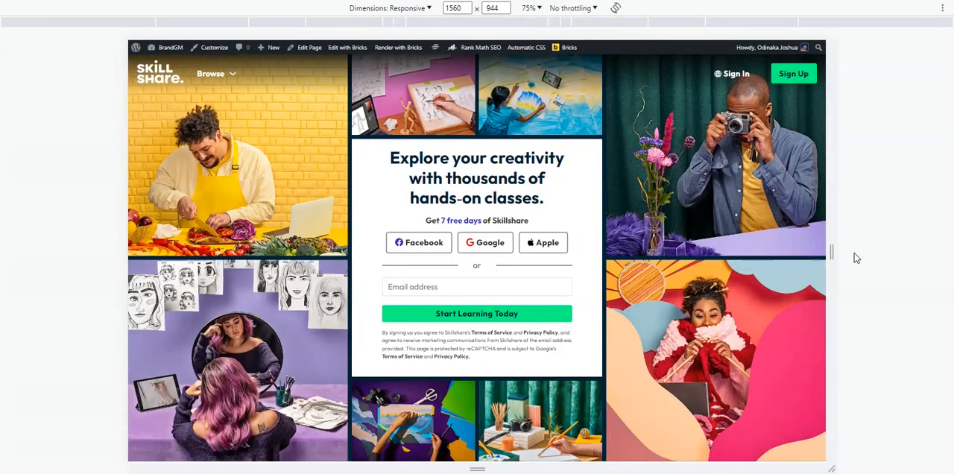
Examine the live page's header and hero layout at viewport widths of about 875, 408 and 472 px.
left_click_drag(832, 252, 679, 277)
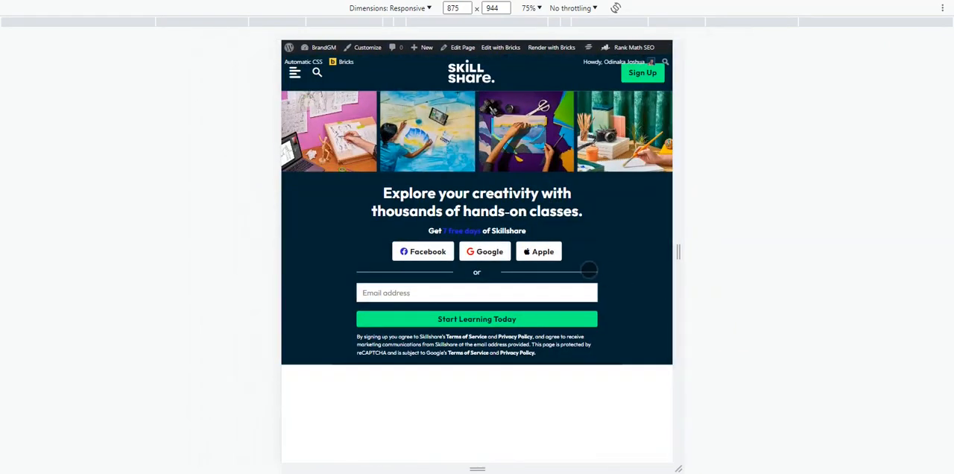
left_click_drag(675, 250, 574, 261)
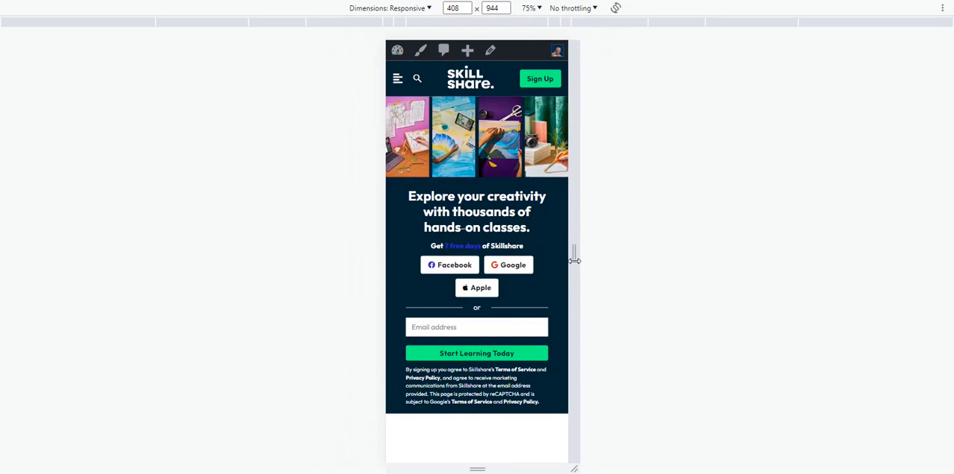
scroll(541, 271, "down", 1)
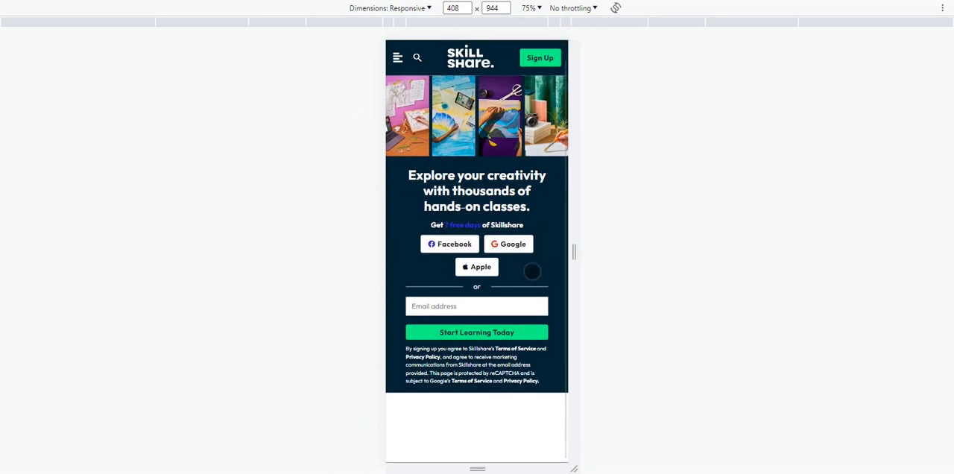
scroll(531, 272, "up", 1)
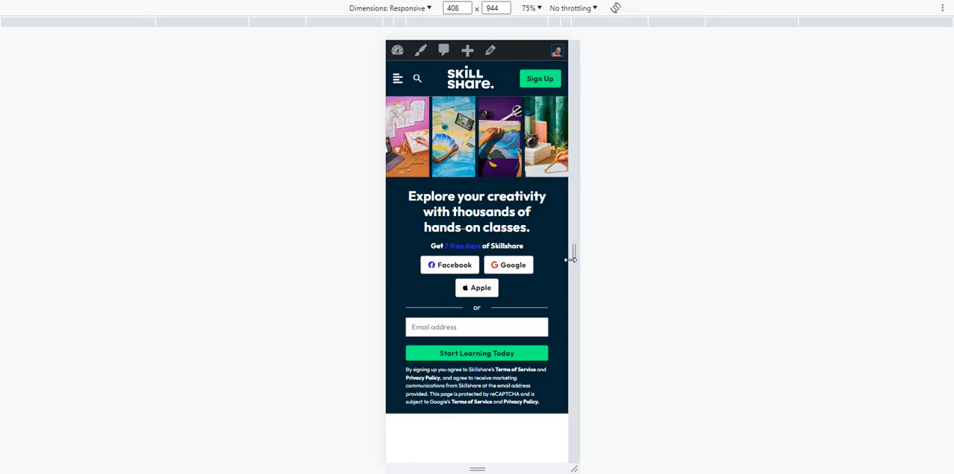
left_click_drag(572, 258, 586, 259)
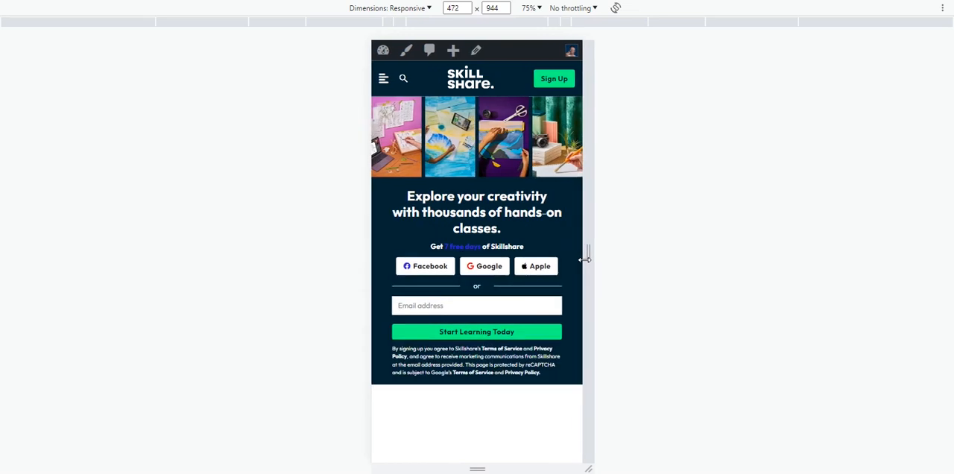